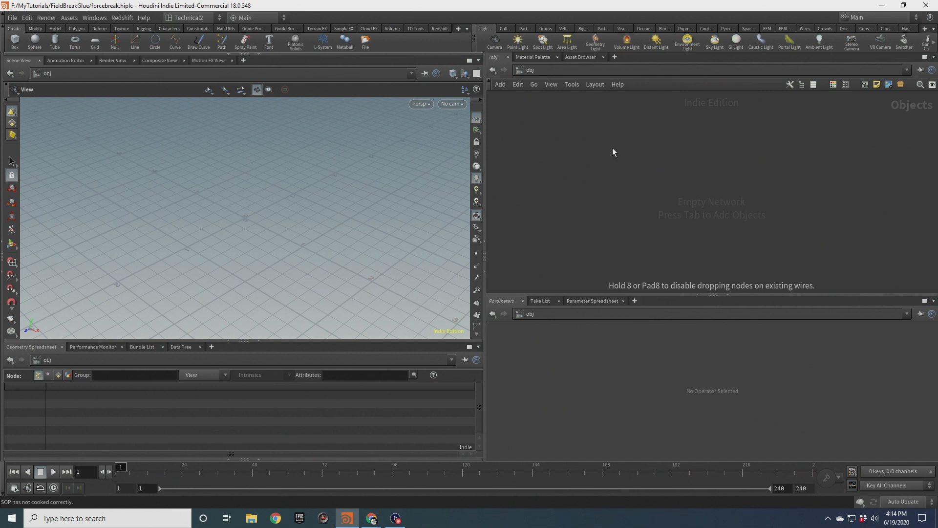
Create a geometry object named forcebreak and go inside its network.
click(612, 147)
double_click(639, 148)
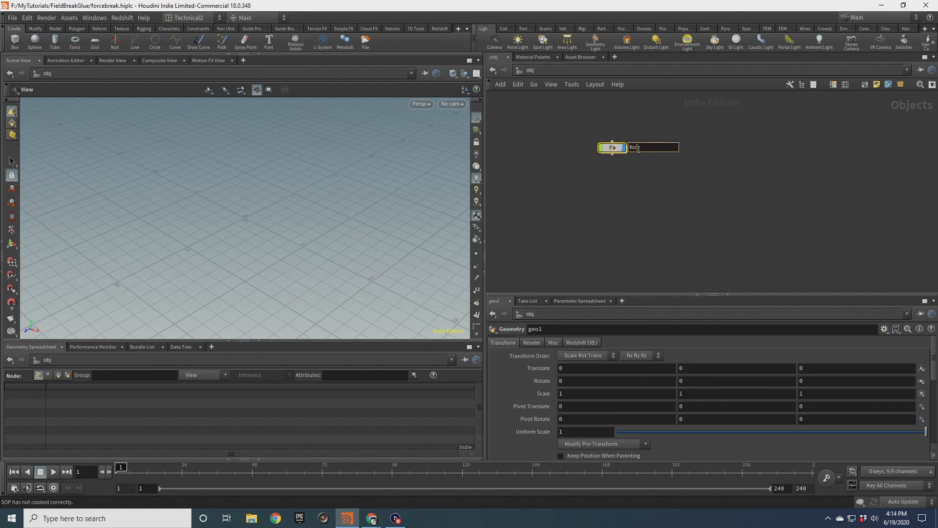
key(Return)
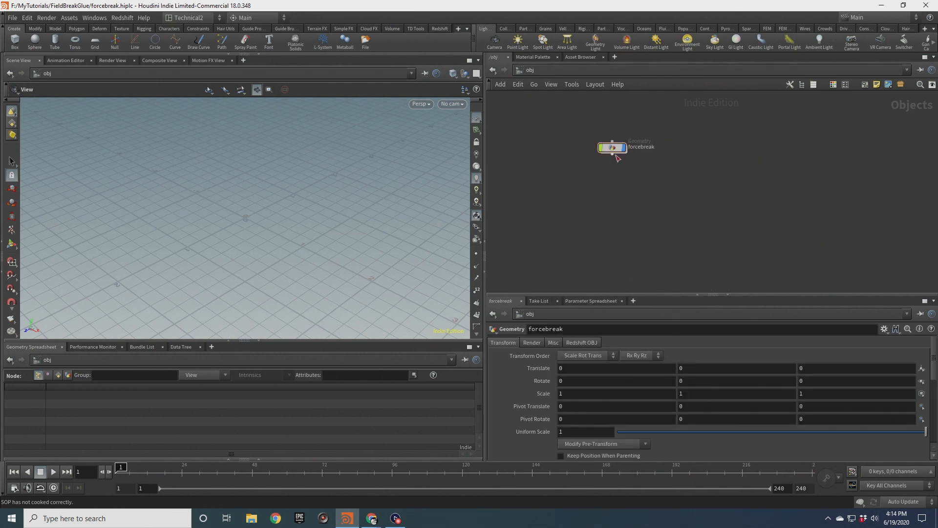
drag(615, 148, 628, 180)
double_click(629, 179)
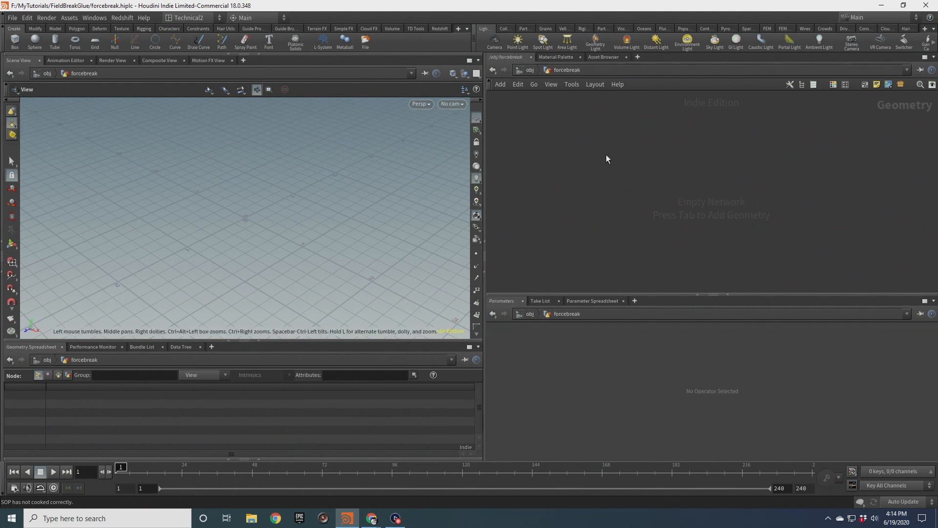
Add a Box node to the forcebreak network.
key(Tab)
text(box)
key(Return)
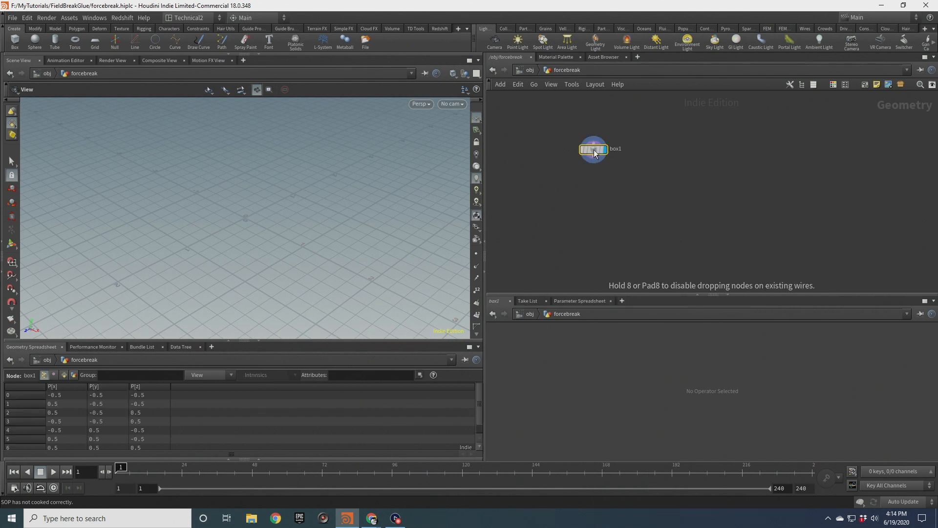
click(593, 138)
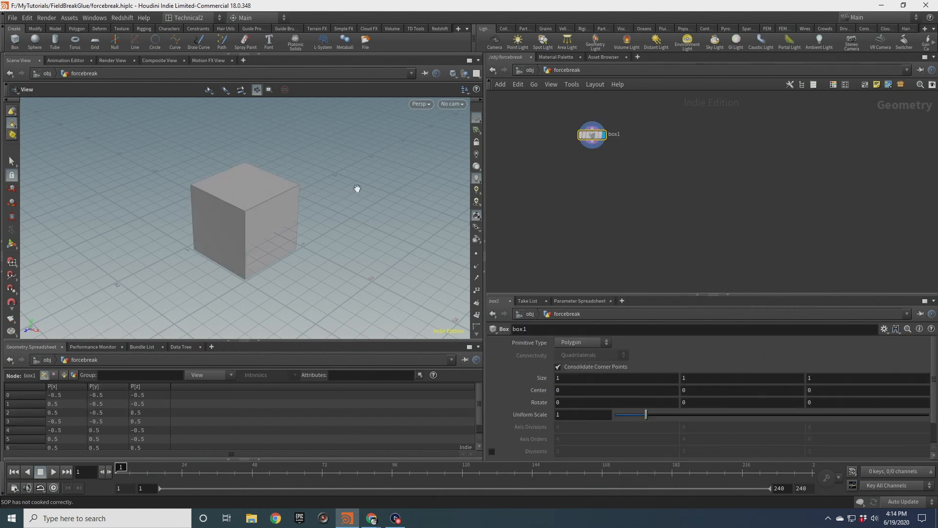
drag(307, 192, 305, 223)
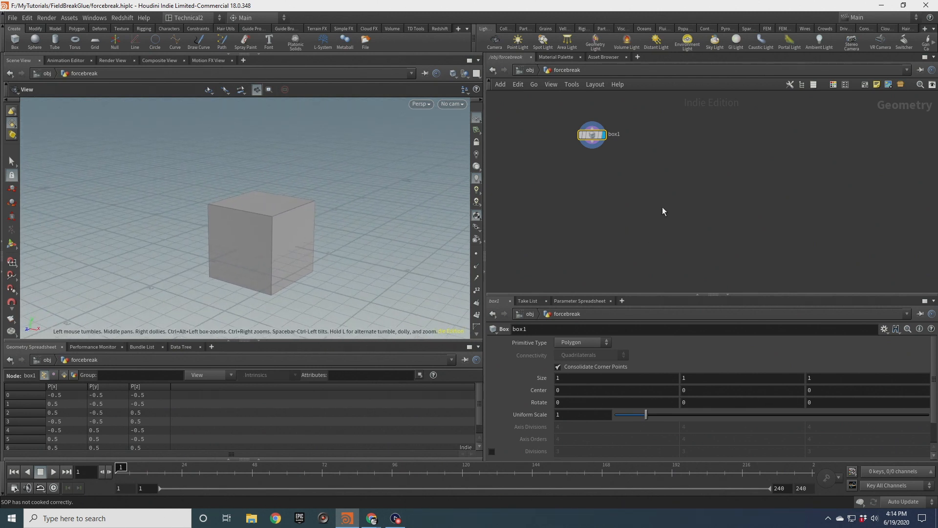
Set the box's size to 3 in Y and 1.5 in Z, and its Y center to 1.5.
drag(603, 156, 609, 161)
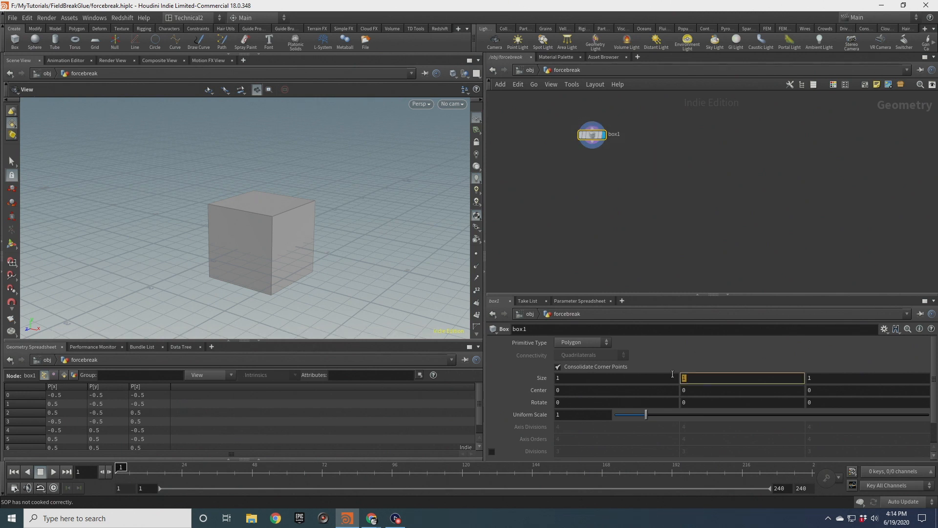
text(3)
key(Return)
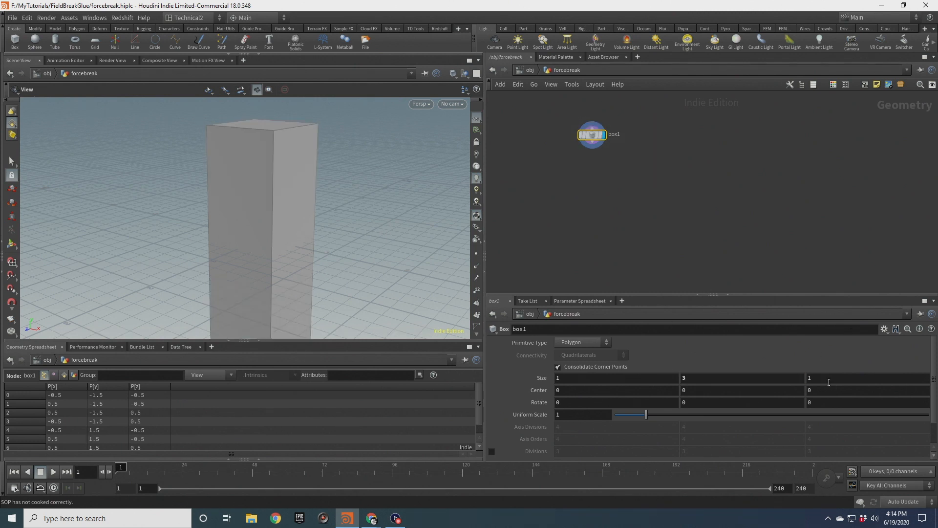
text(1.5)
key(Return)
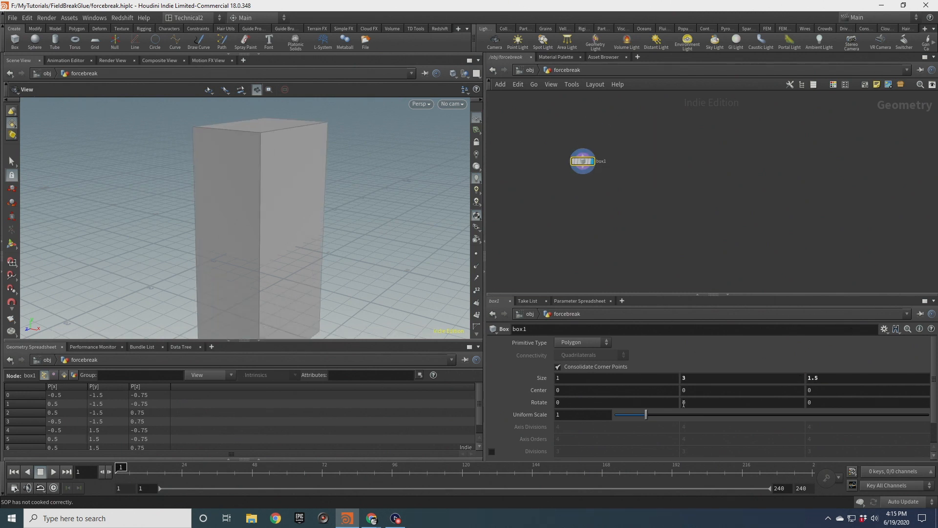
click(686, 391)
key(Return)
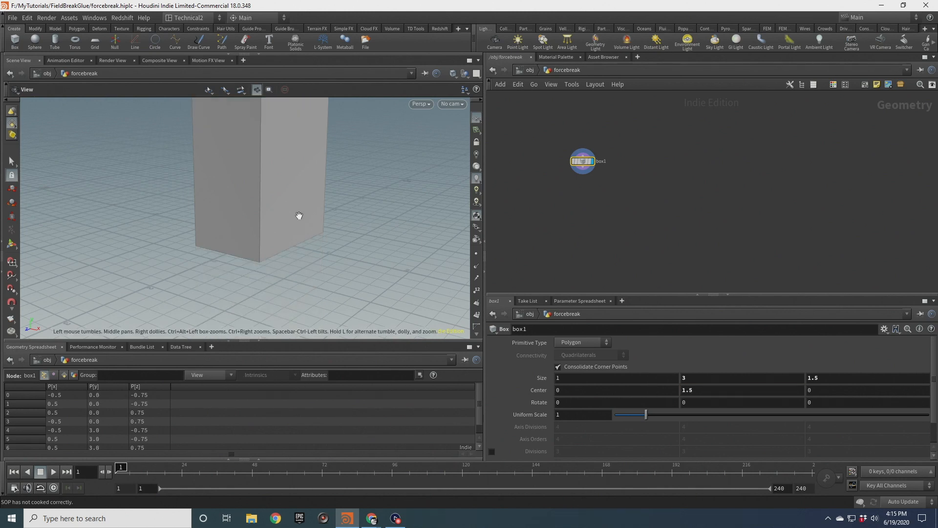
Resize the box to 4 in Y and 1.8 in Z, and set its Y center to 2.
drag(300, 214, 283, 281)
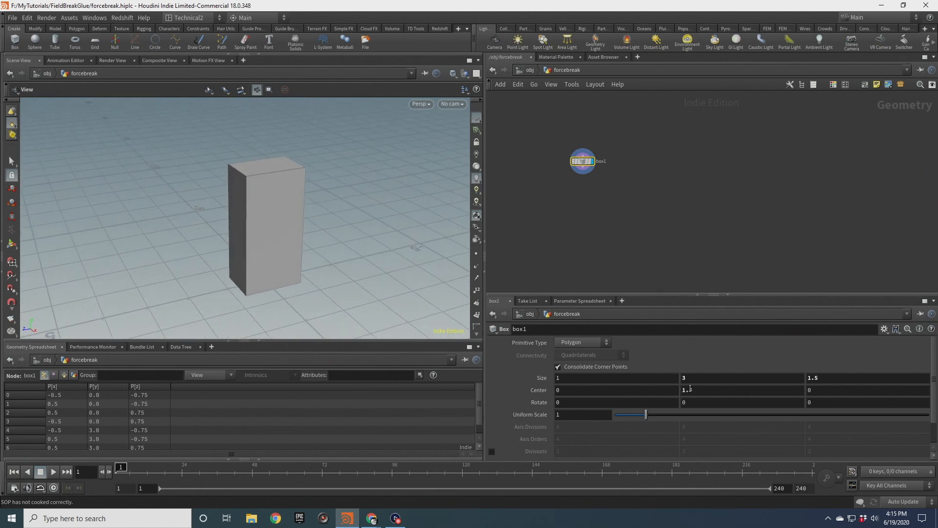
click(831, 381)
text(1.8)
key(Return)
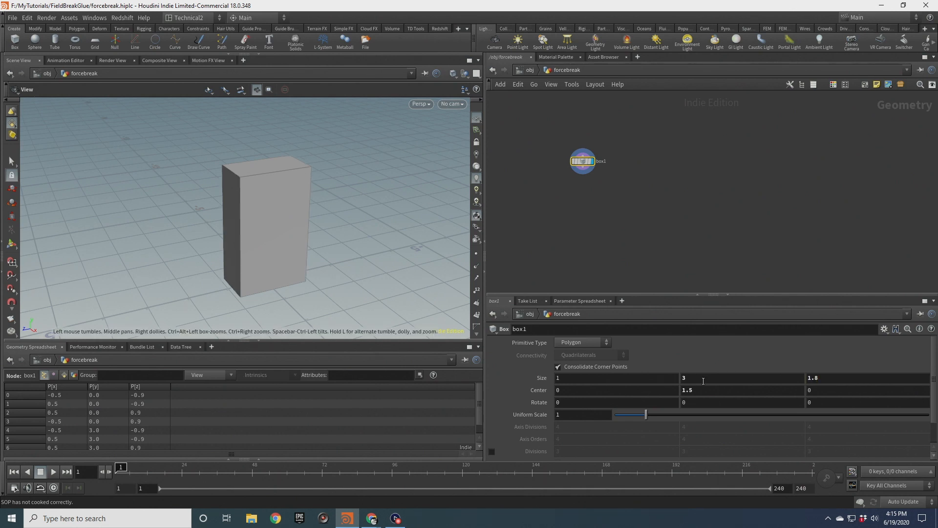
click(703, 381)
text(4)
key(Return)
click(699, 390)
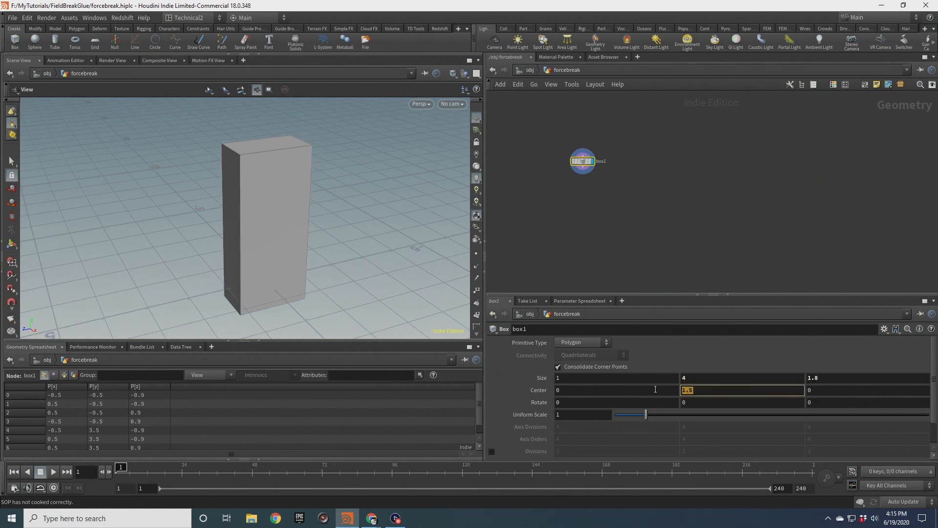
text(2)
key(Return)
drag(247, 163, 345, 191)
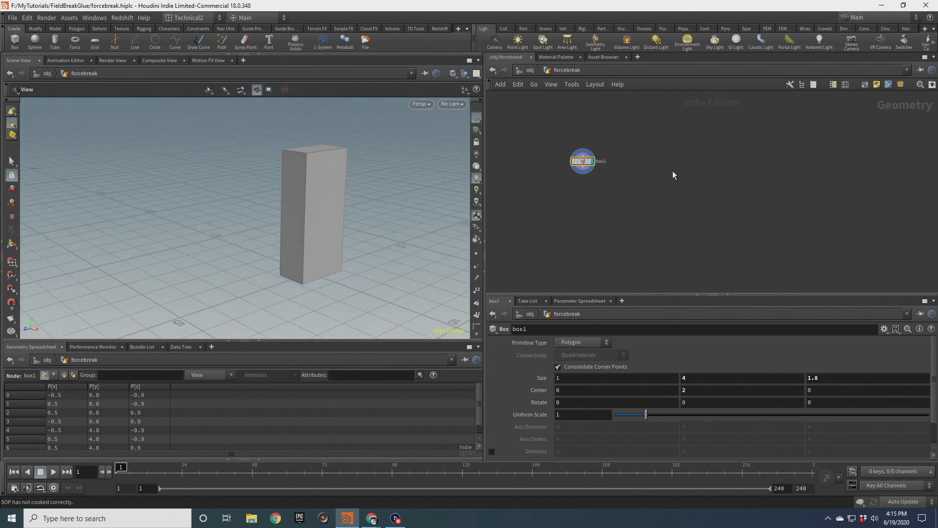
drag(327, 233, 342, 200)
Branch a Bound node off the box, display it, and show the original box as a template.
drag(584, 169, 621, 191)
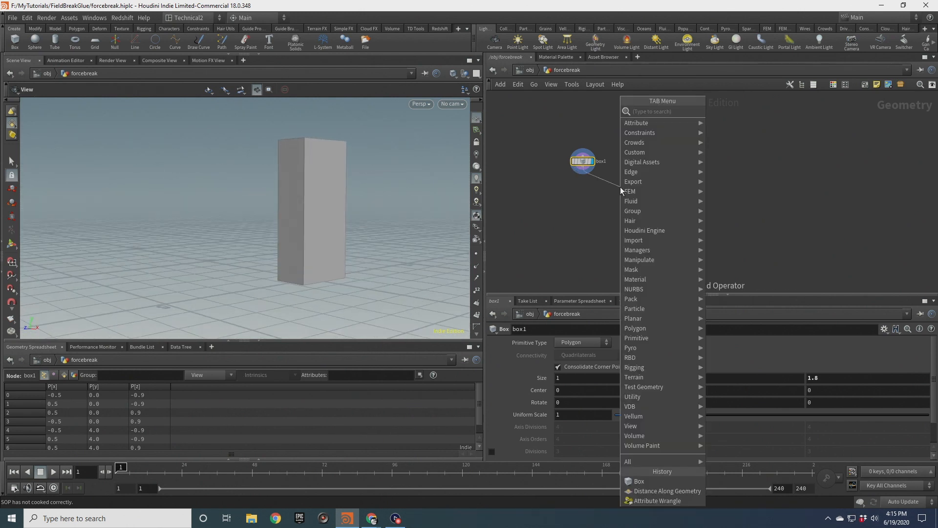
text(bound)
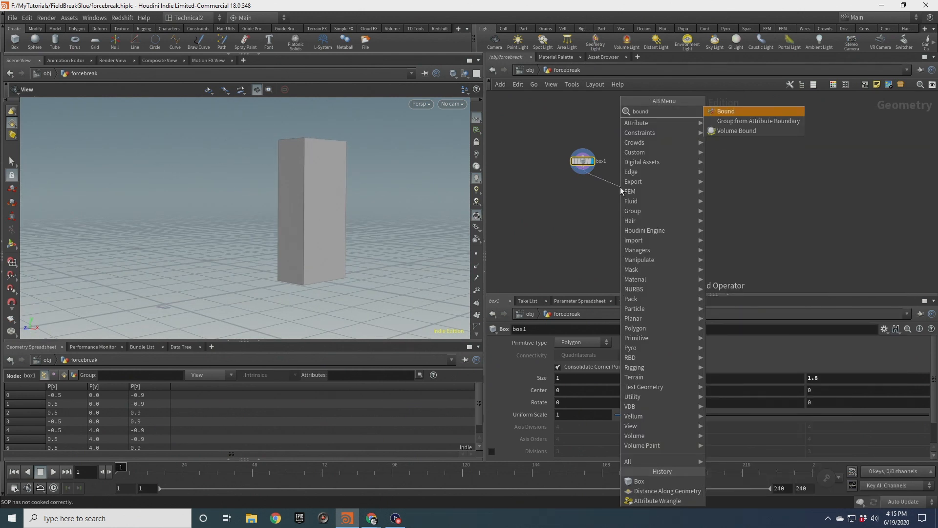
key(Return)
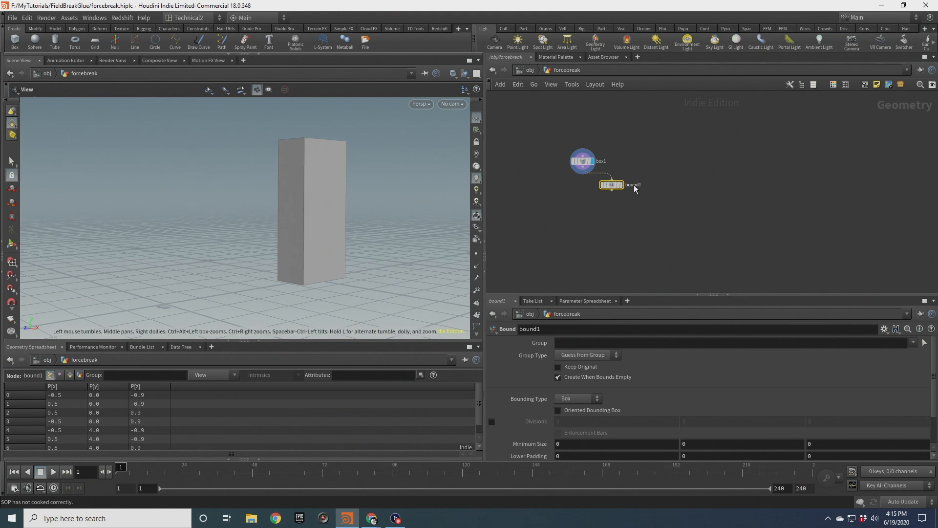
click(621, 185)
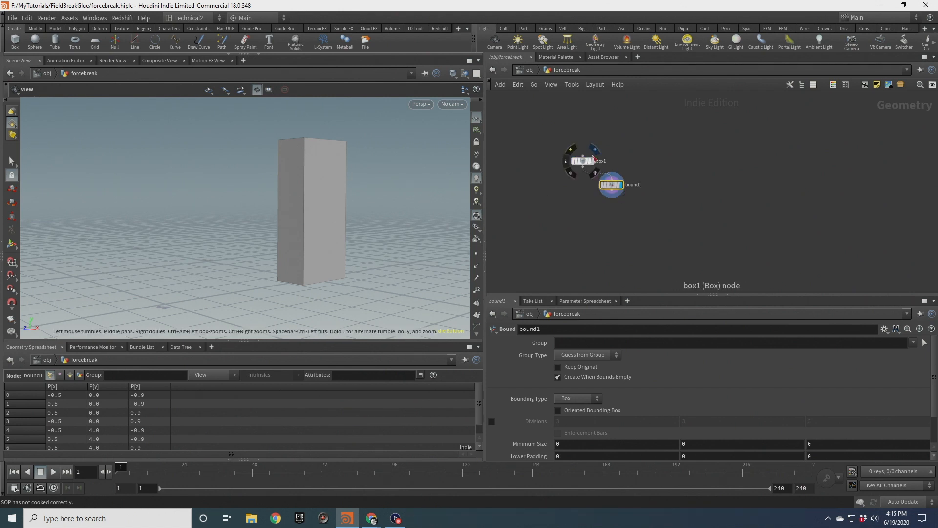
click(590, 160)
drag(289, 169, 329, 294)
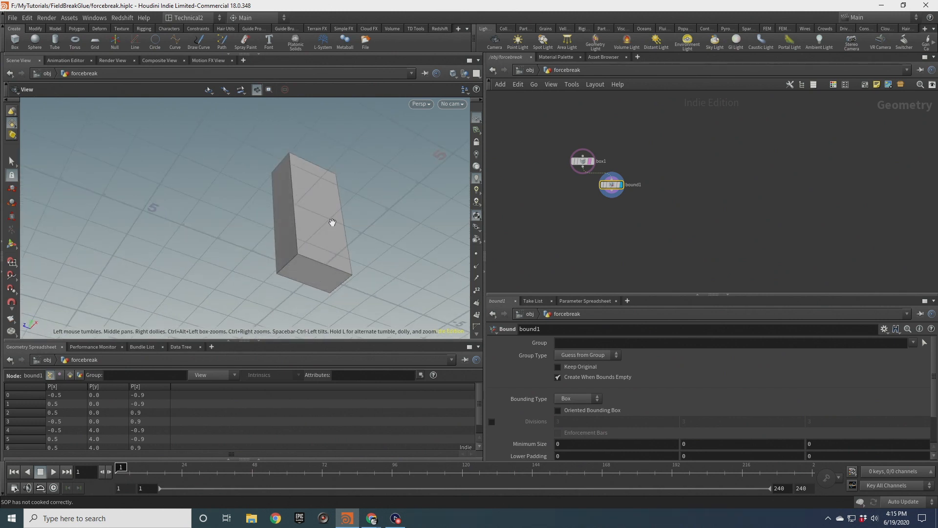
drag(332, 222, 328, 289)
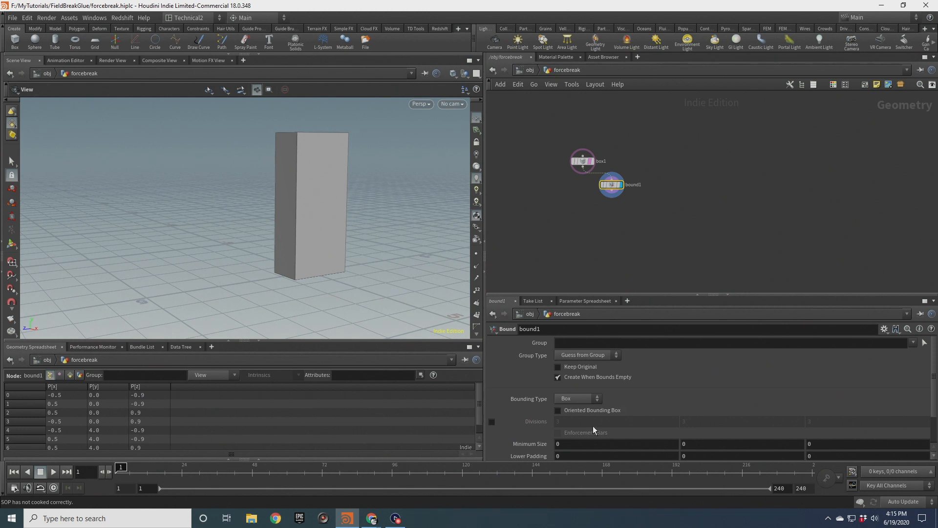
Set the Bound node's lower padding to -0.1 in X and Z, and its upper padding to -0.1 on all three axes.
scroll(594, 426, down, 3)
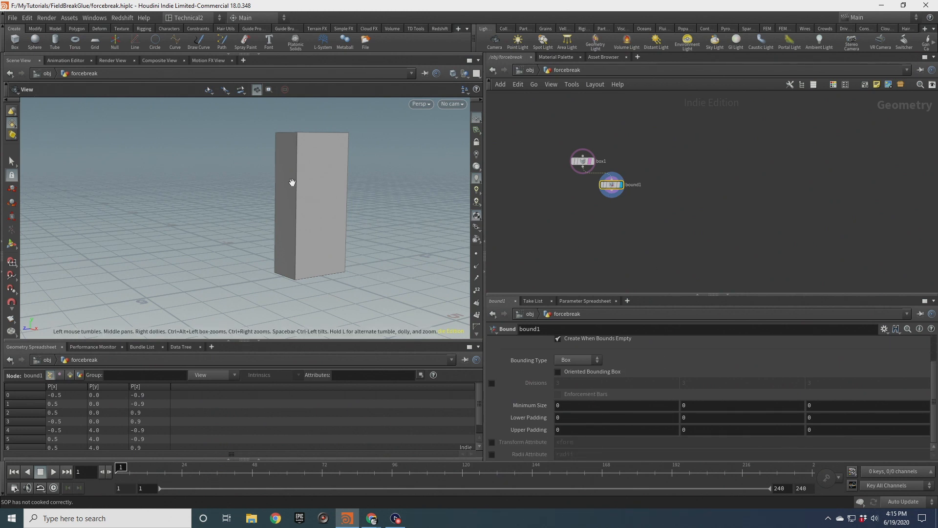
mouse_move(293, 184)
mouse_down()
mouse_move(329, 188)
mouse_move(299, 190)
mouse_up()
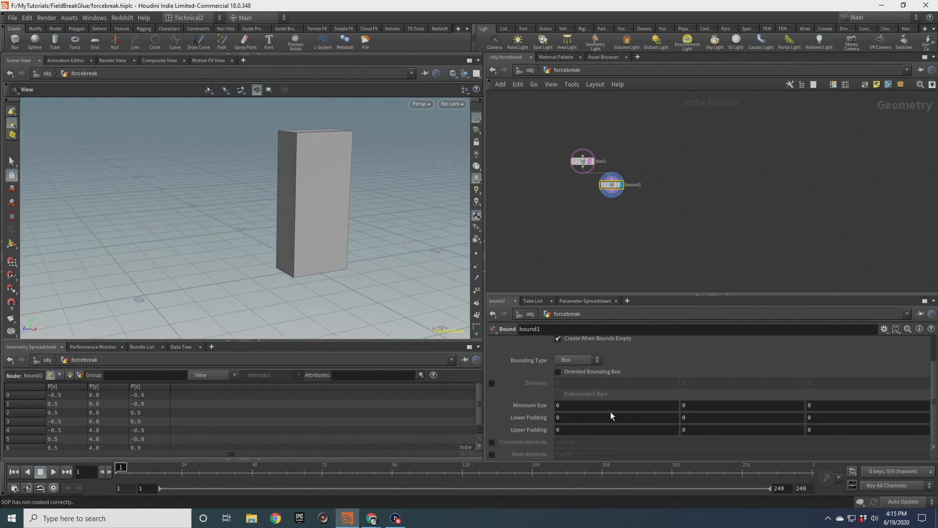
click(576, 418)
key(Tab)
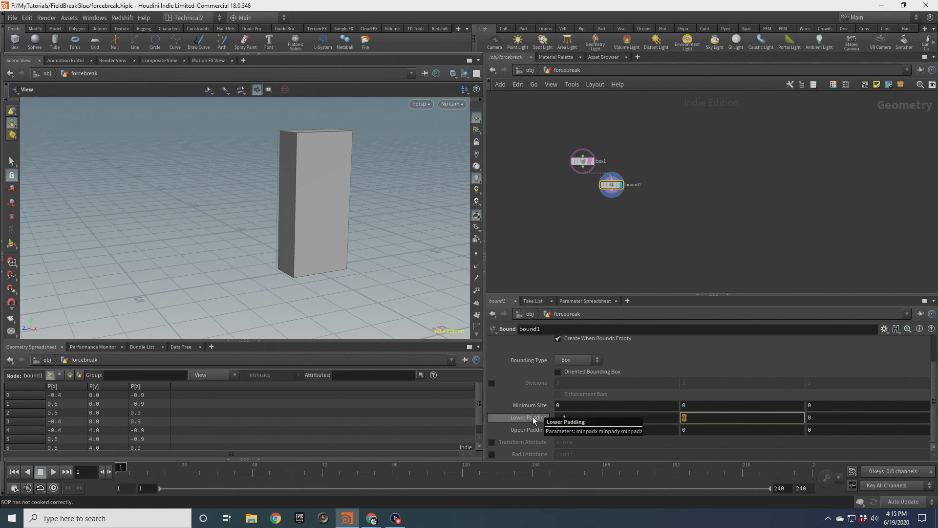
key(Tab)
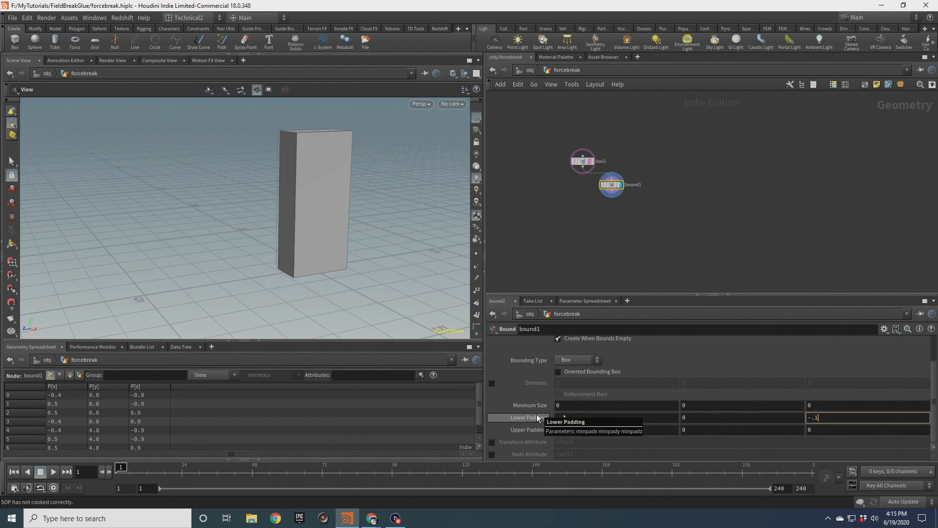
key(Tab)
key(Tab)
text(-.)
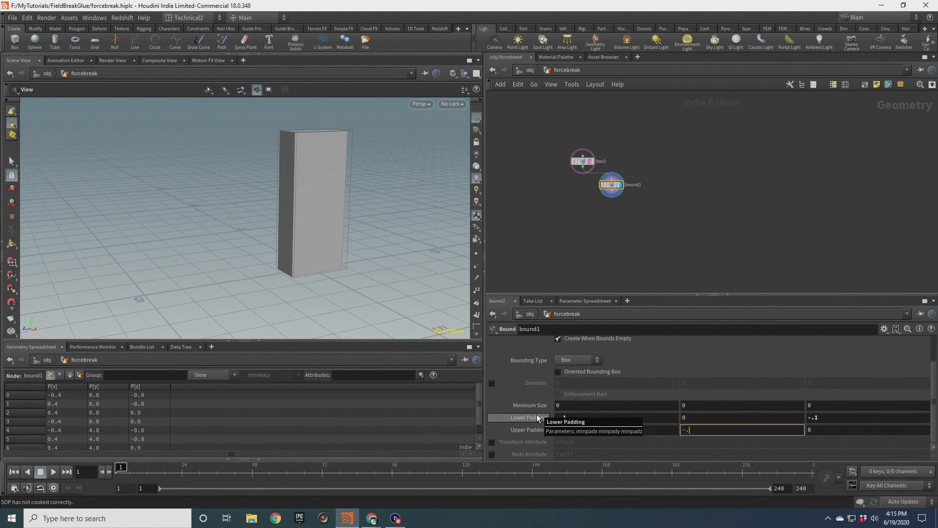
text(1)
key(Tab)
text(-.1)
key(Return)
scroll(327, 181, up, 3)
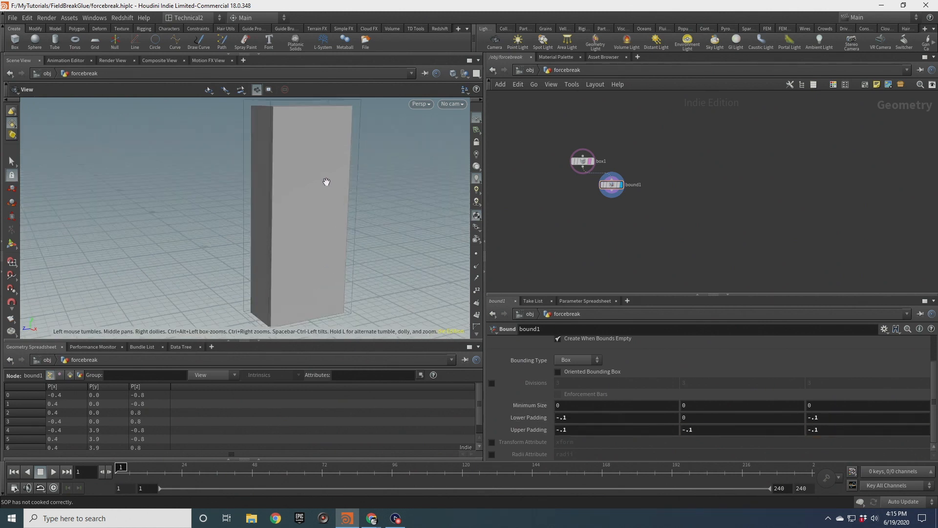
Set the Bound node's lower padding in Y to 0.1 so it extends below the box's base.
drag(326, 182, 332, 223)
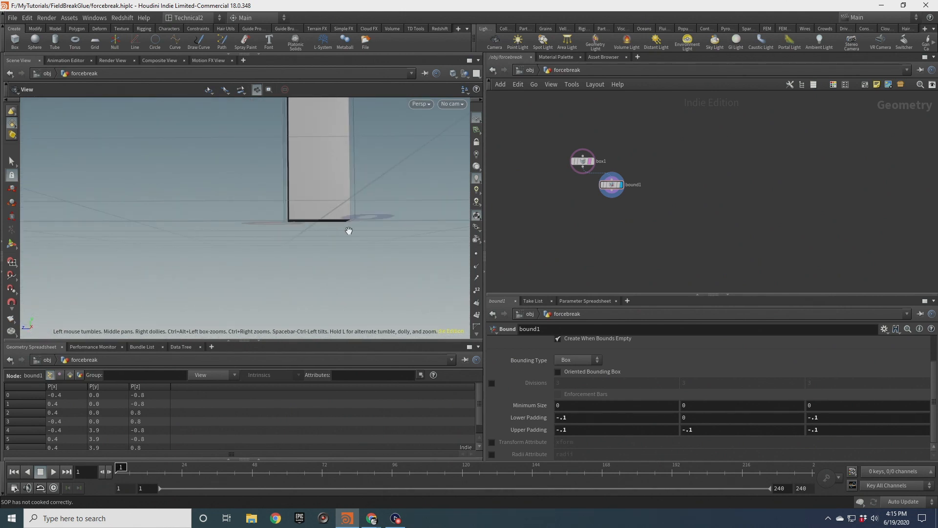
drag(703, 419, 651, 418)
key(Return)
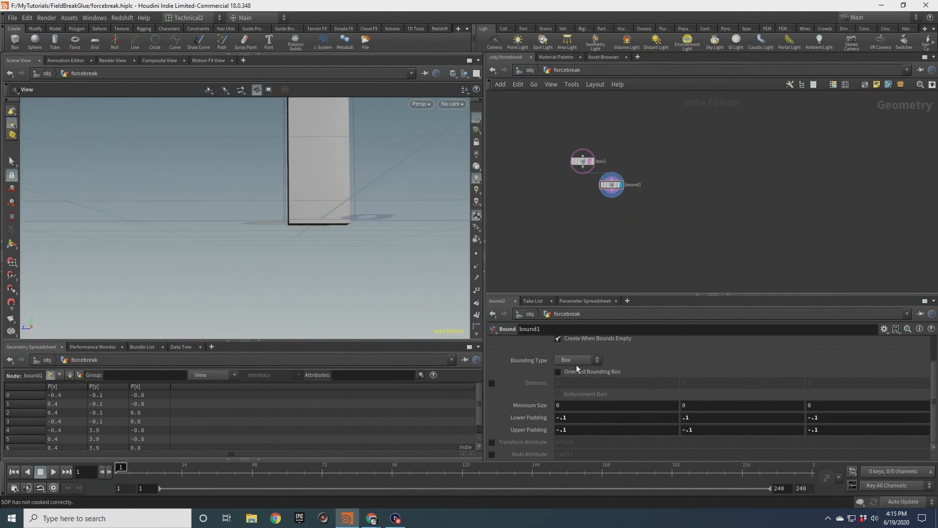
middle_drag(310, 207, 303, 278)
drag(303, 279, 341, 279)
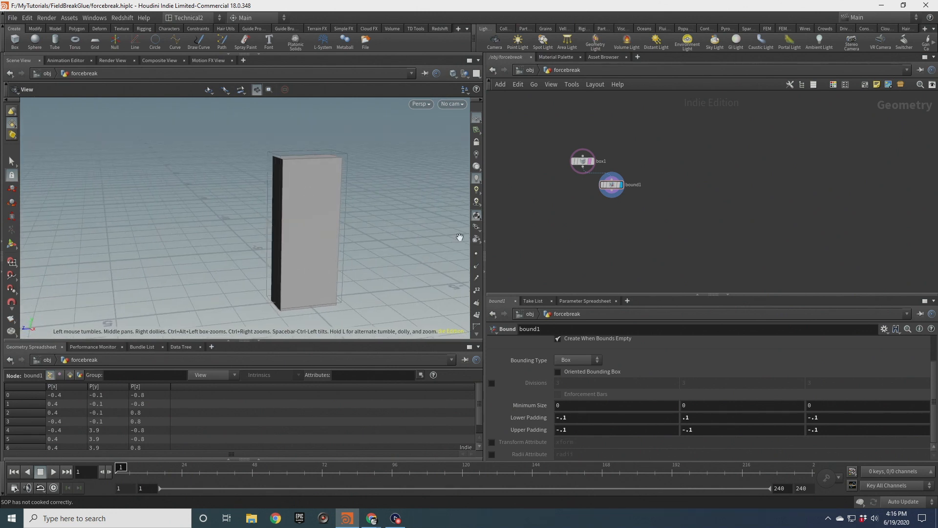
drag(321, 203, 303, 197)
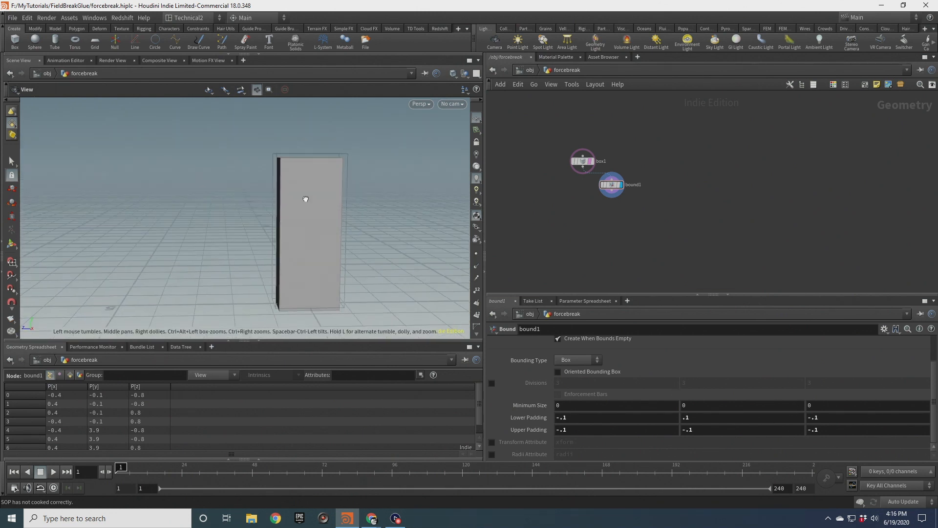
Add a Boolean node with the box as the first input and the bound as the second, and display it.
key(Tab)
text(boolea)
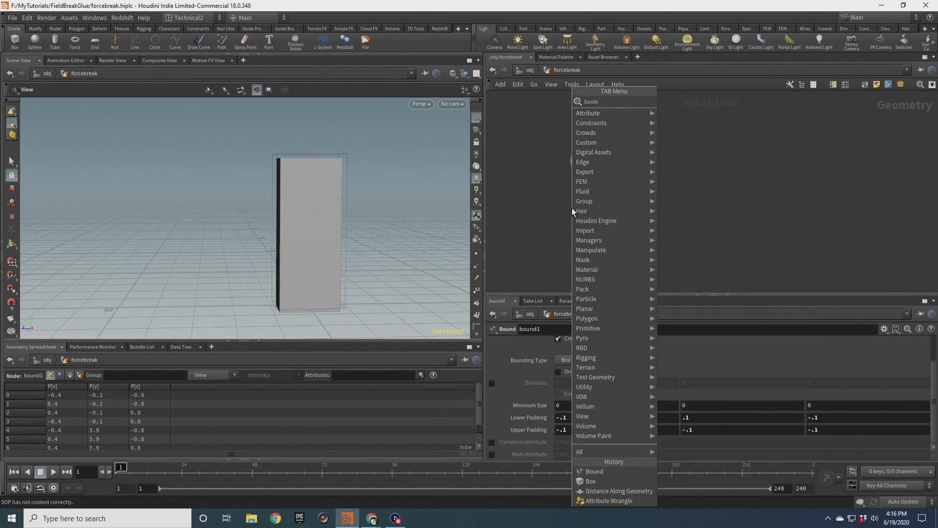
key(Down)
key(Down)
key(Down)
key(Down)
key(Return)
click(572, 208)
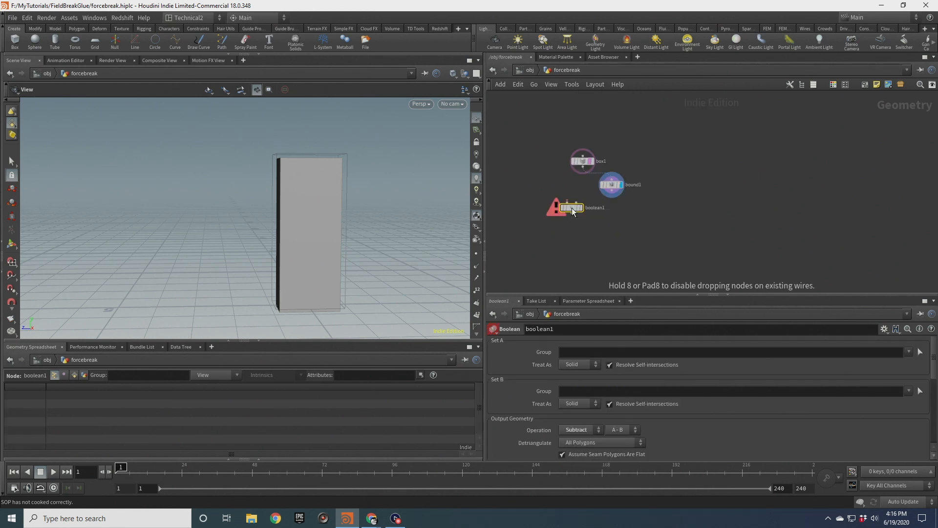
drag(582, 167, 585, 206)
click(581, 208)
click(579, 208)
drag(325, 287, 300, 227)
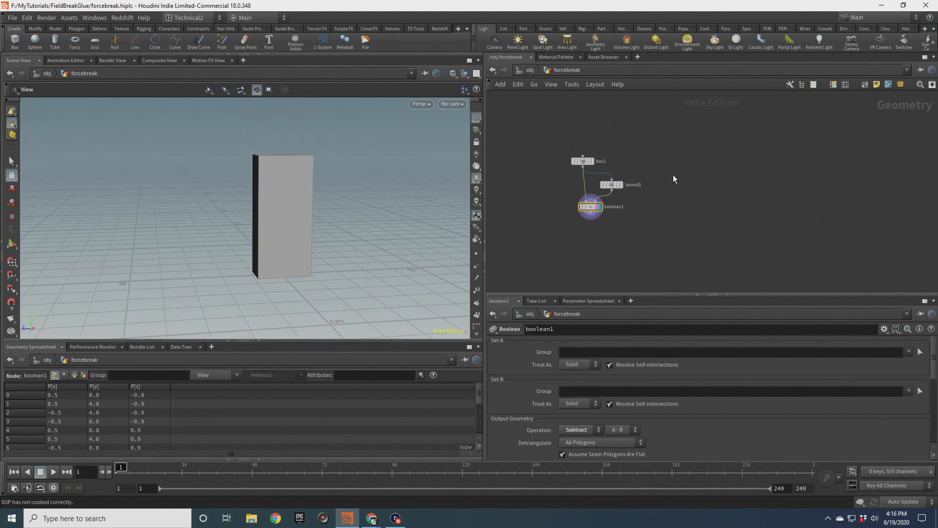
Add a separate Grid node beside the box, bound and boolean nodes.
key(Tab)
text(grid)
key(Return)
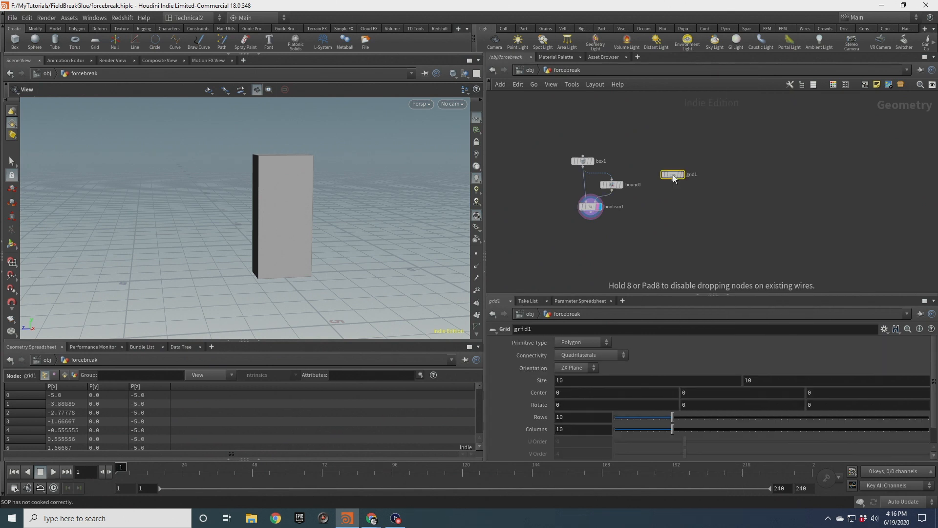
click(673, 179)
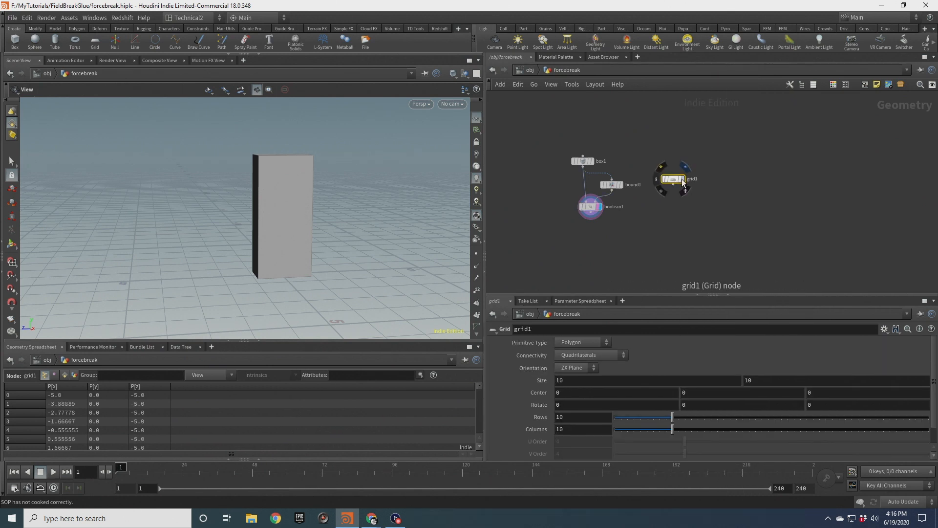
Template the Grid node and set its size to 2 by 2.
click(682, 179)
drag(534, 377, 521, 375)
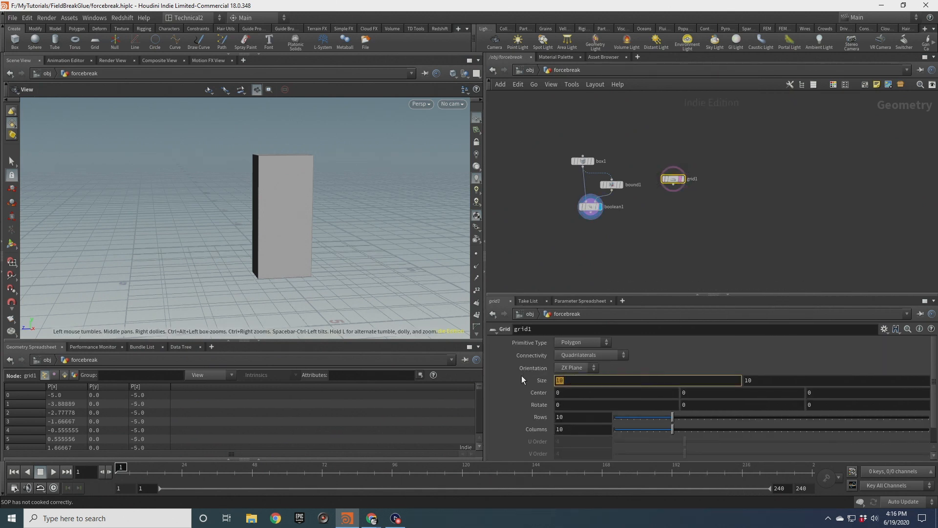
text(2)
key(Tab)
text(2)
key(Return)
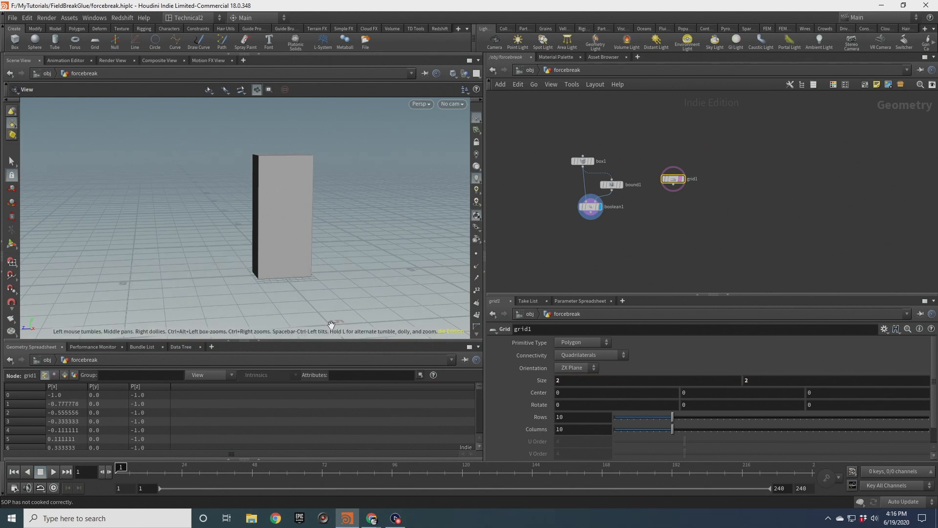
scroll(289, 266, up, 3)
drag(303, 235, 281, 247)
Add a PolyExtrude node below the grid and set its Distance to 0.1.
key(Tab)
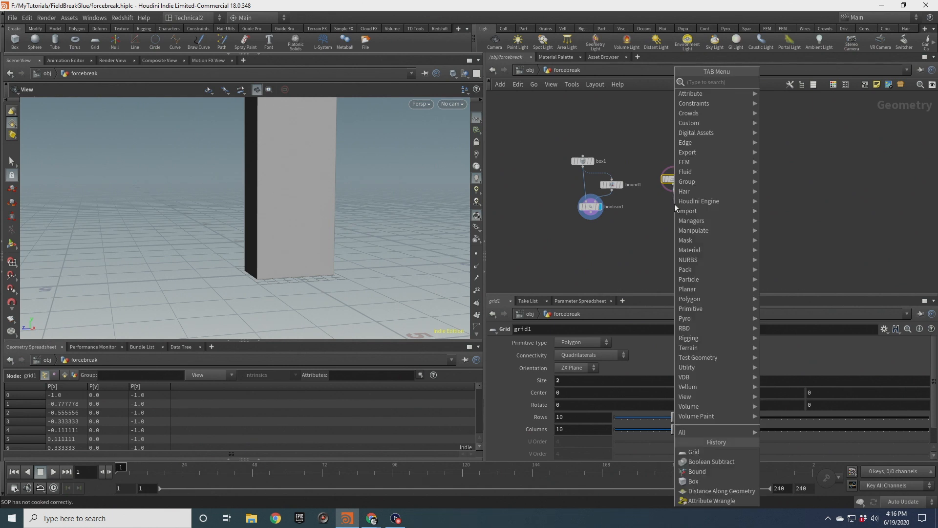
text(polyex)
key(Return)
click(674, 203)
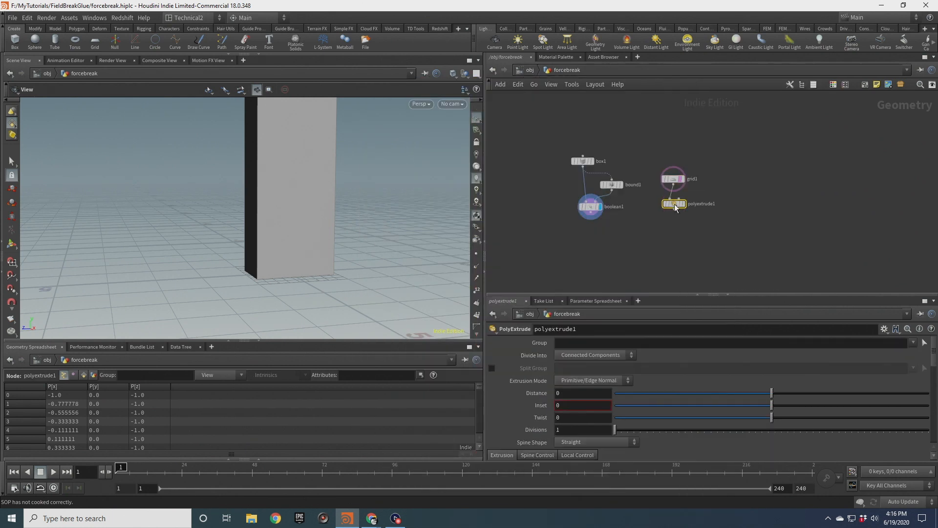
click(611, 185)
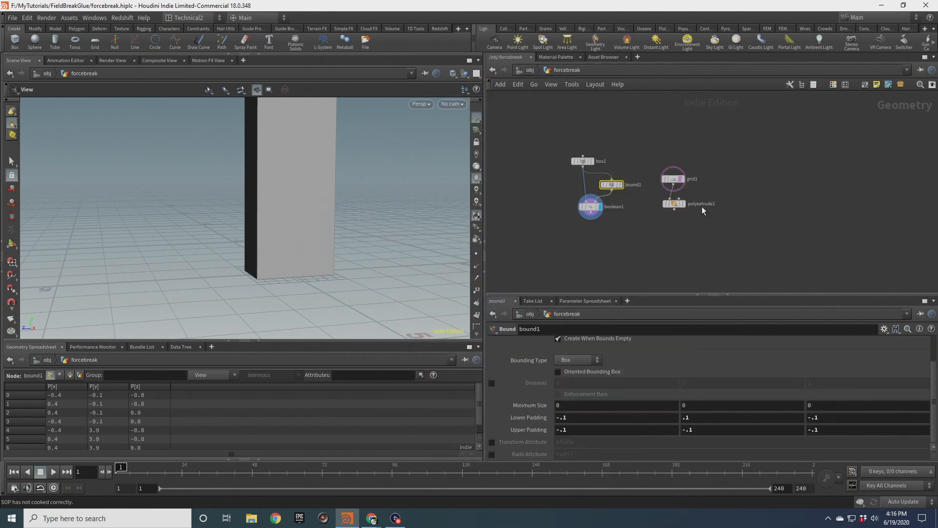
click(674, 204)
text(.1)
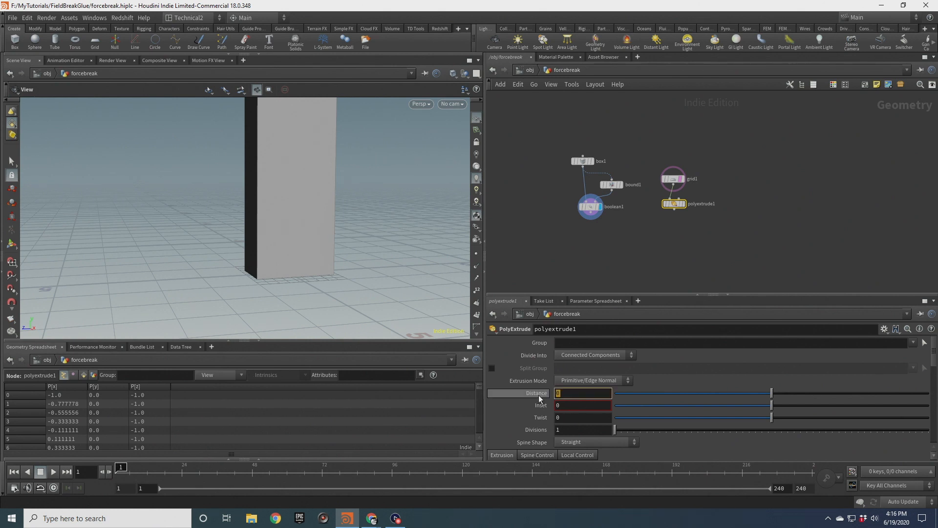
click(677, 258)
Display the PolyExtrude node and show the box's Boolean node as a template.
scroll(675, 175, up, 3)
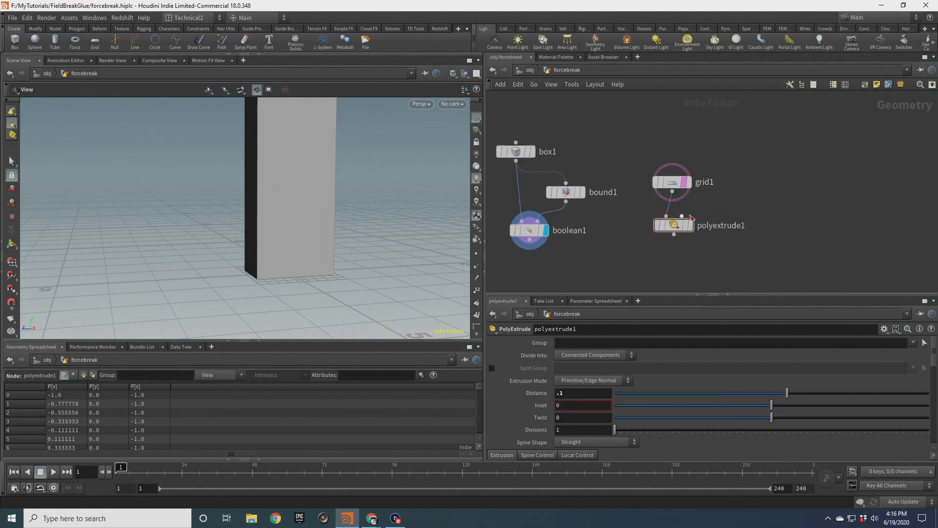
click(691, 225)
click(550, 250)
scroll(591, 206, down, 3)
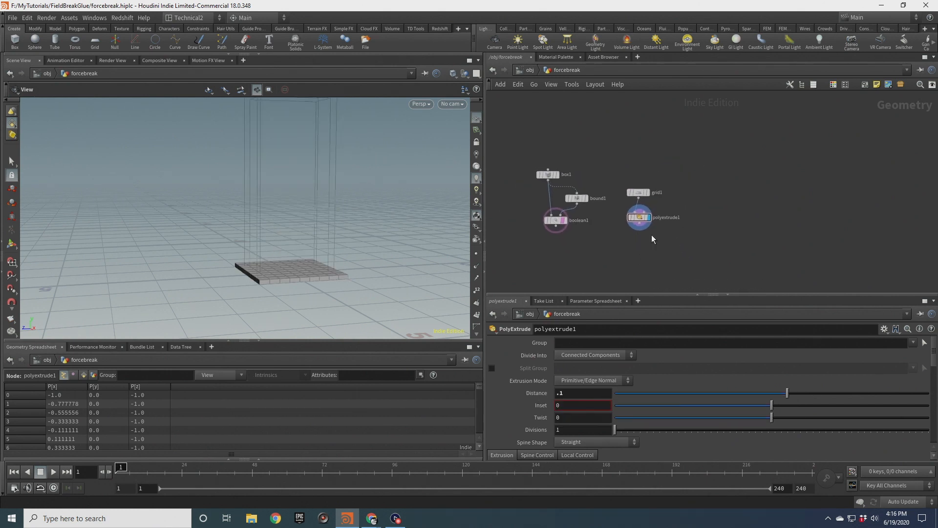
Turn on Output Back for the PolyExtrude node so the slab is closed underneath.
scroll(574, 388, down, 5)
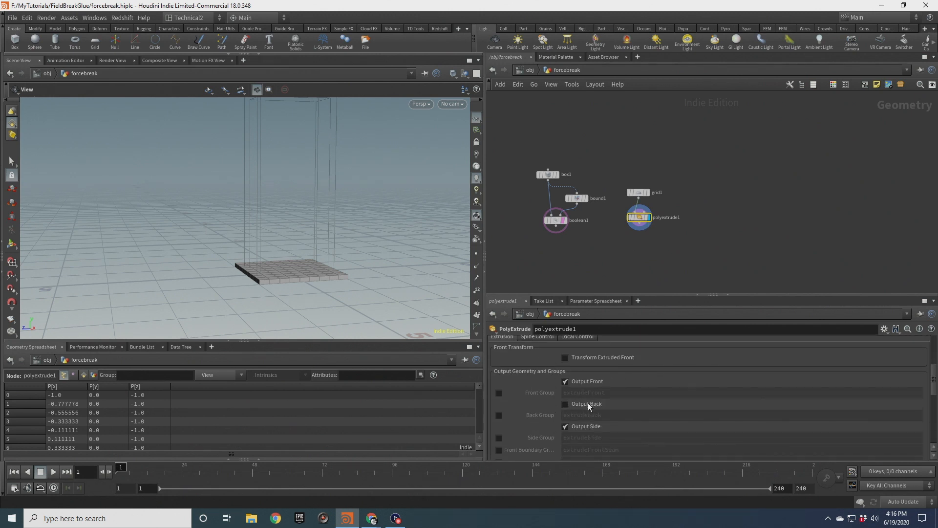
click(588, 404)
drag(356, 266, 330, 286)
click(582, 406)
click(582, 406)
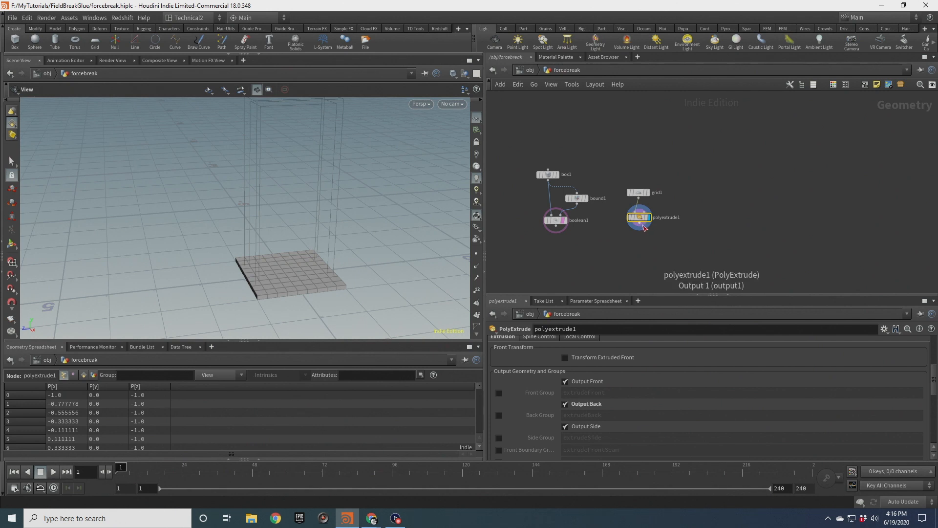
Add a Copy and Transform node below the PolyExtrude and display it.
key(Tab)
key(Escape)
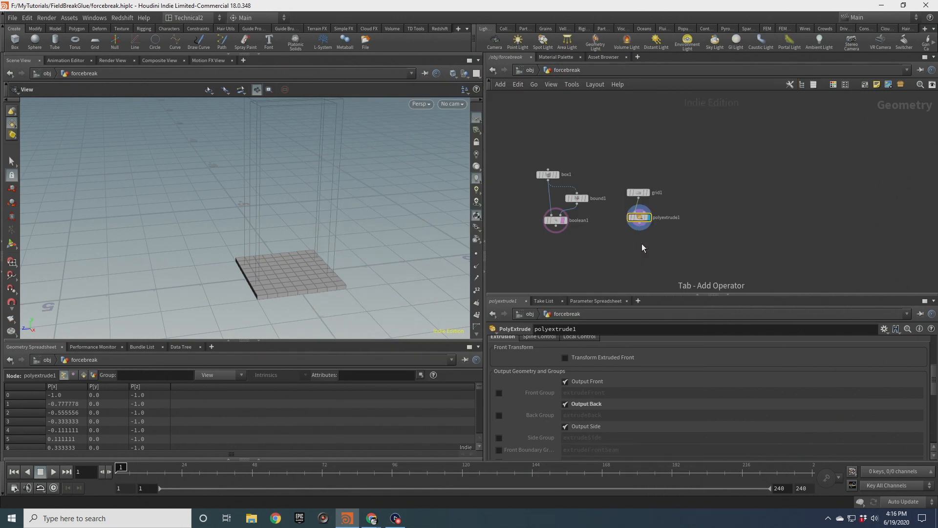
click(641, 244)
scroll(641, 243, up, 2)
click(653, 243)
scroll(286, 185, down, 3)
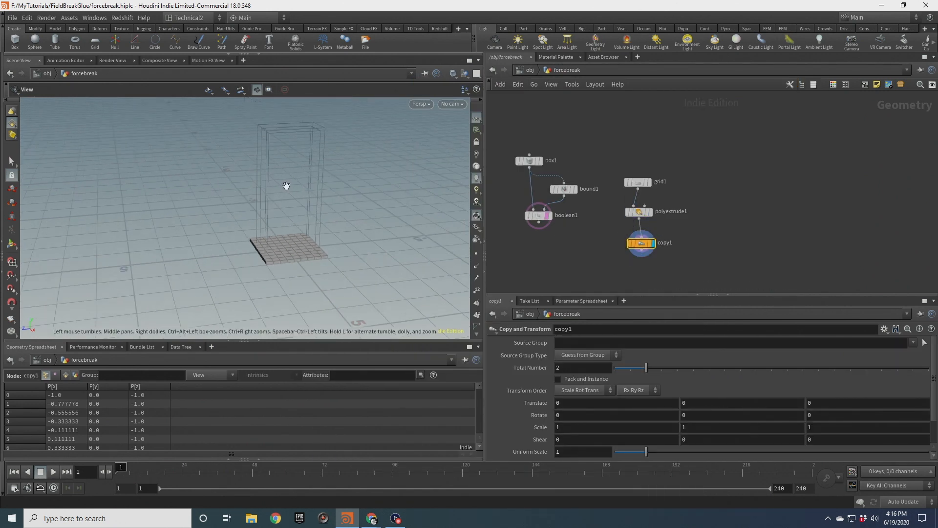
Try stacking 5 slab copies in the Copy and Transform node with a Y translation of 0.75.
drag(286, 186, 295, 220)
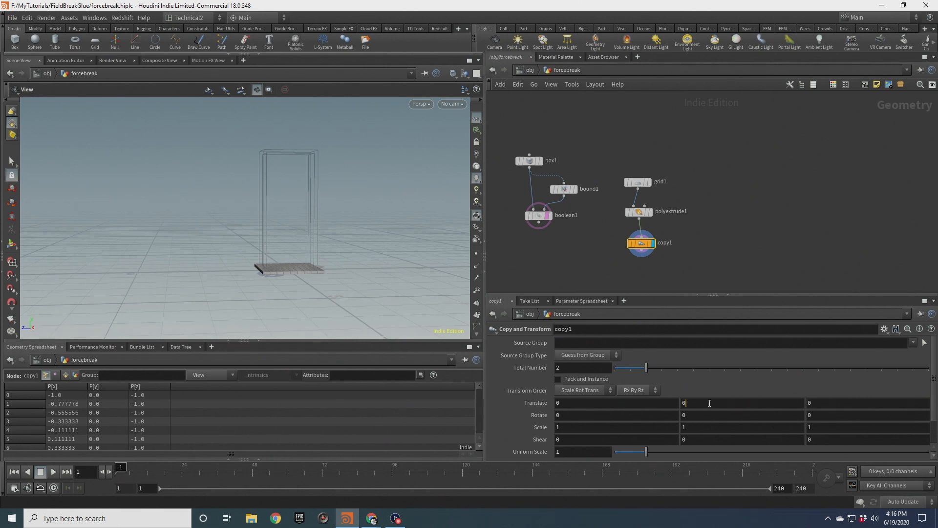
text(1)
key(Return)
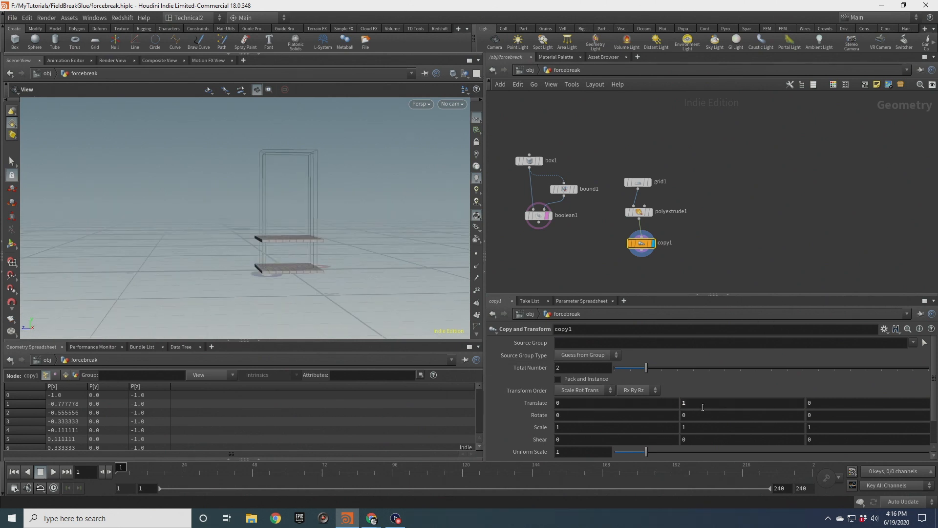
text(.75)
key(Return)
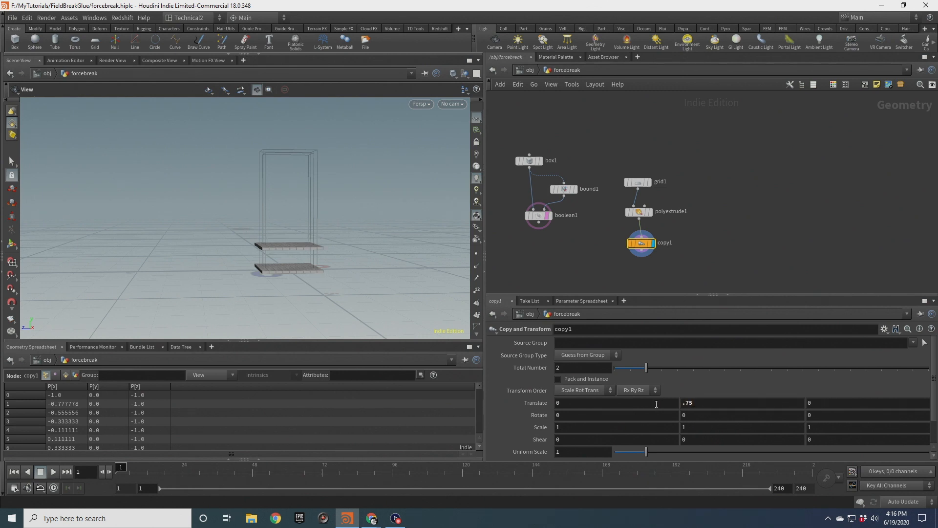
drag(663, 368, 700, 368)
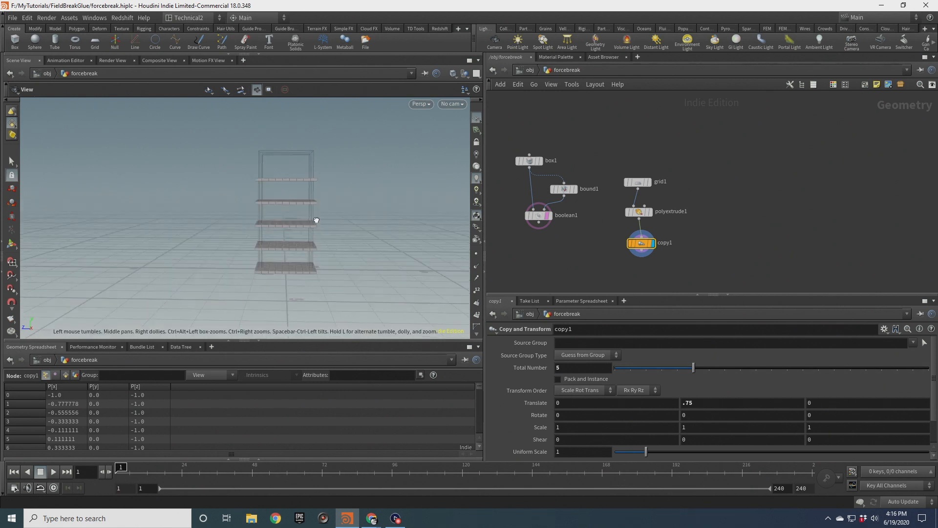
Try closer spacing for the slab copies, with Y translations of 0.5 and 0.6.
mouse_move(314, 220)
mouse_down()
mouse_move(329, 210)
mouse_move(333, 220)
mouse_up()
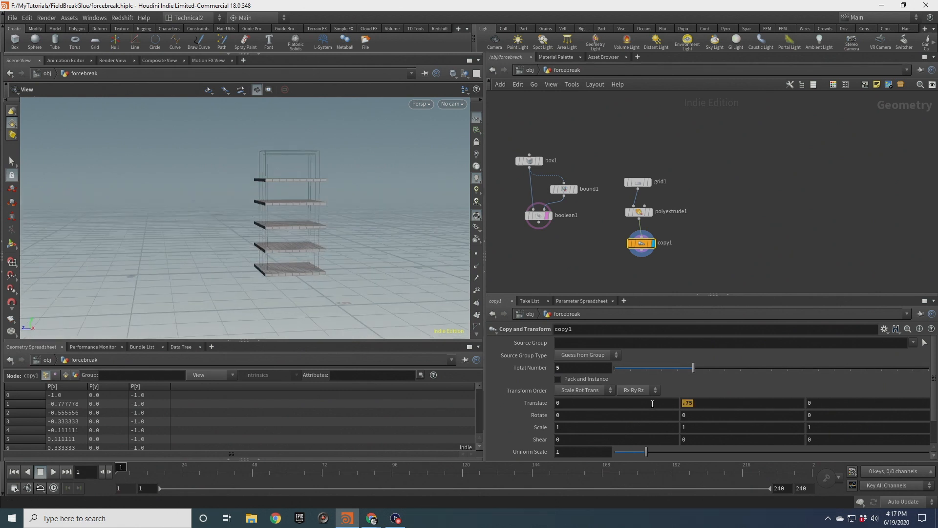
text(.5)
key(Return)
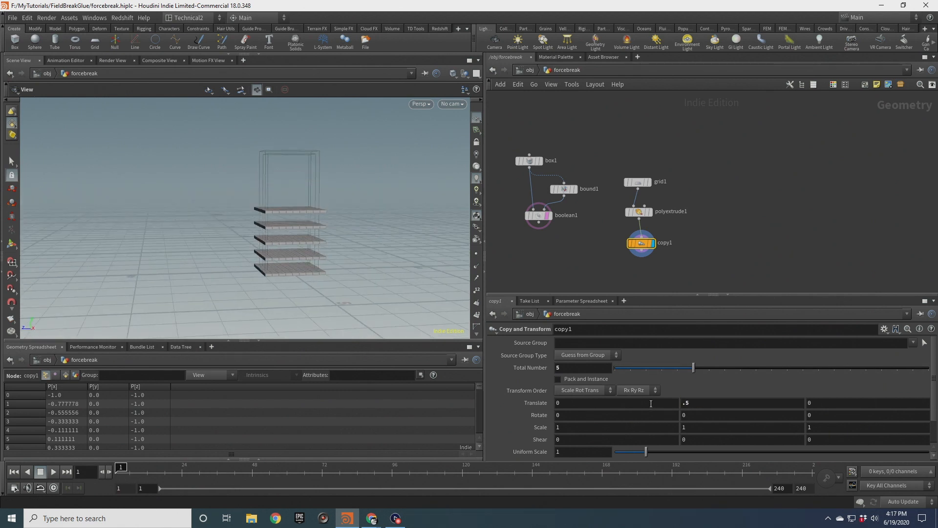
click(697, 401)
text(.6)
key(Return)
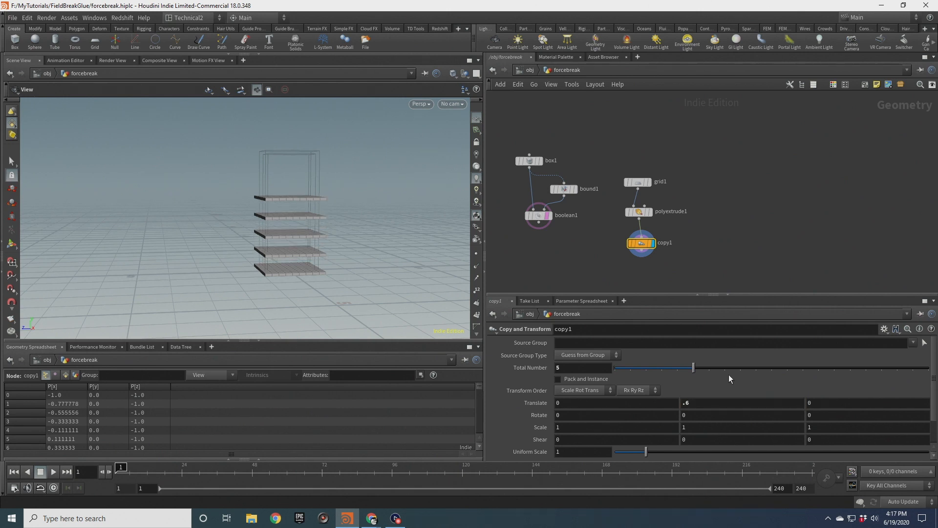
Set the Copy and Transform node to 6 copies with a Y translation of 0.66.
drag(732, 368, 716, 368)
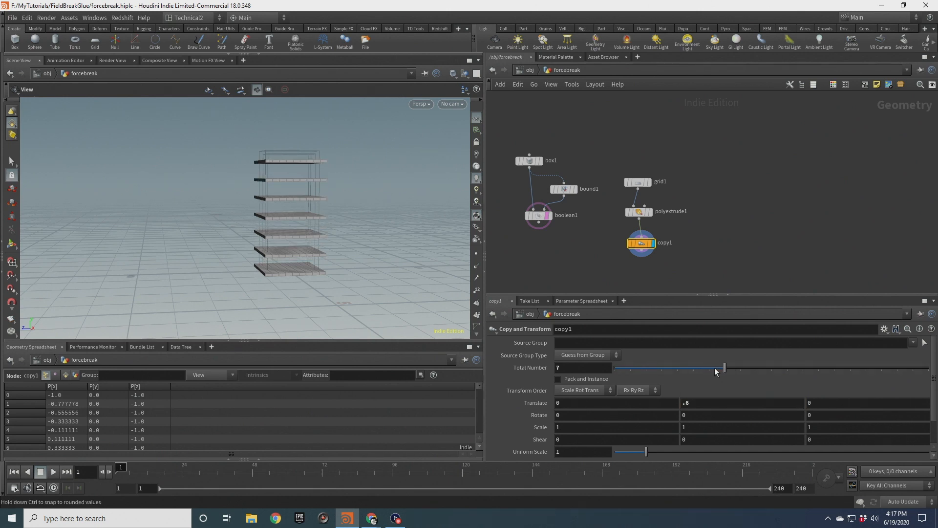
middle_drag(698, 399, 722, 419)
drag(287, 166, 310, 192)
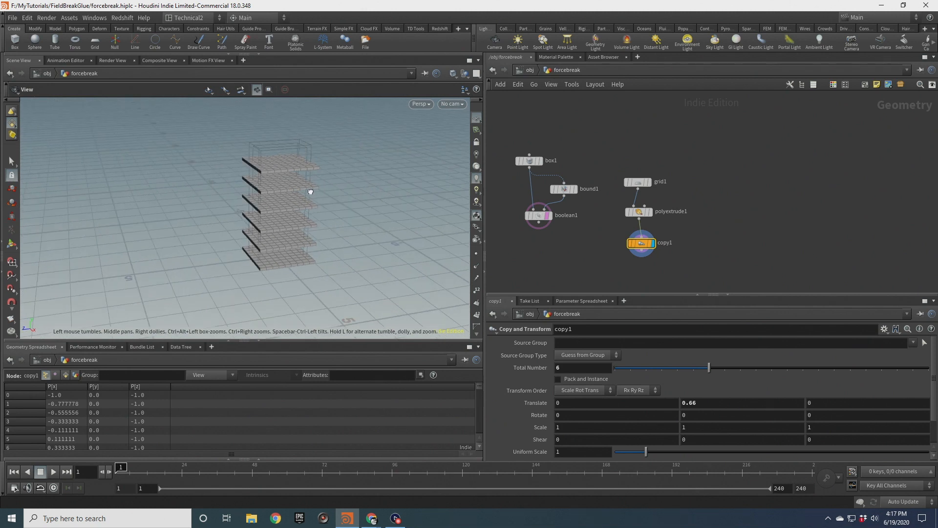
Move the existing Boolean node farther down and start a new Boolean Intersect node for the slabs.
click(572, 189)
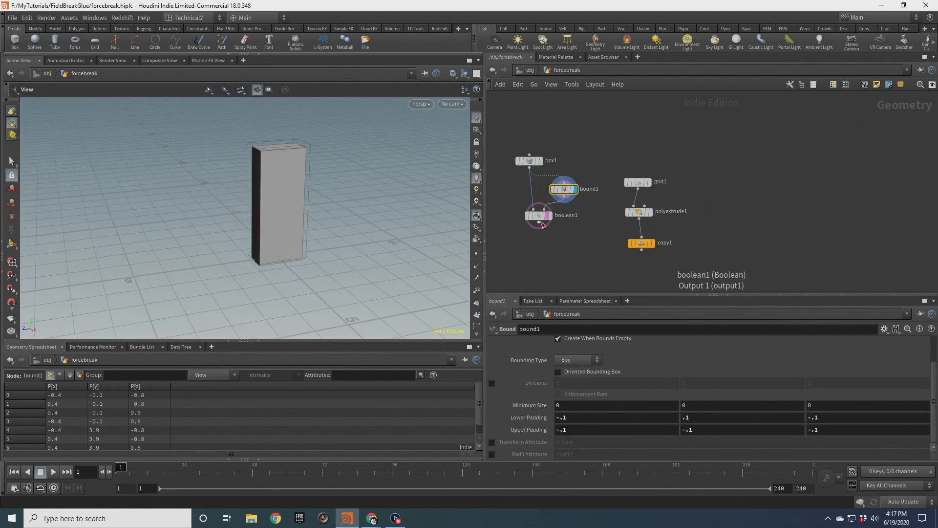
drag(538, 216, 526, 246)
key(Tab)
text(boole)
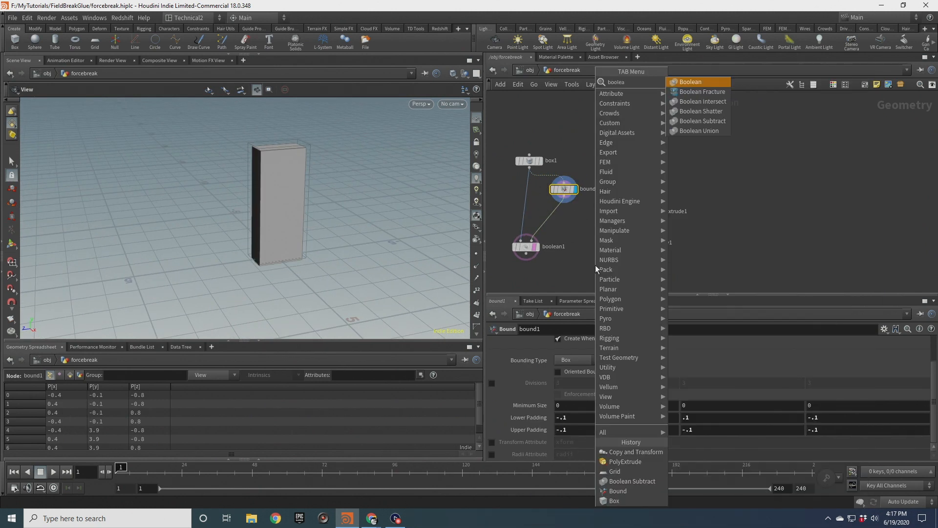
key(Down)
key(Down)
key(Return)
key(Return)
Feed the bound and the copied slabs into the Boolean Intersect, display it, and template the first Boolean.
drag(564, 197, 600, 258)
click(607, 265)
click(604, 265)
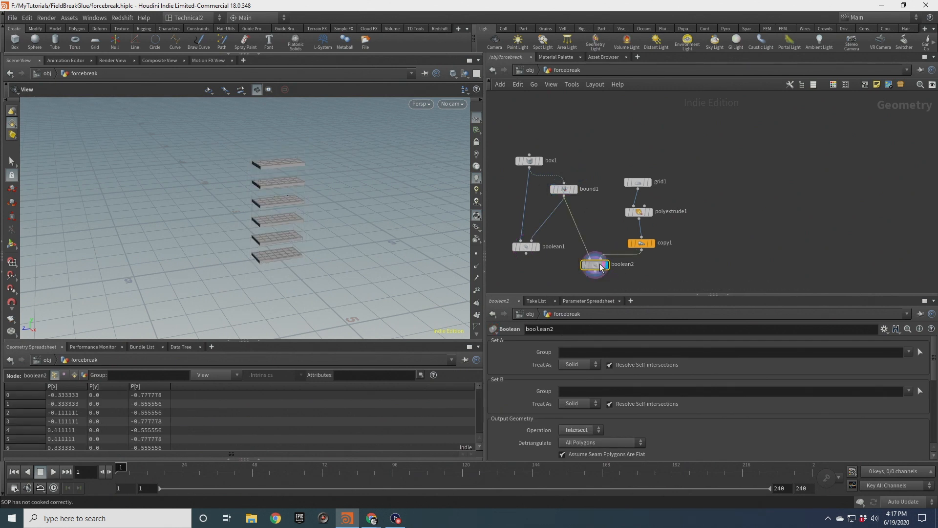
drag(239, 196, 455, 226)
click(534, 246)
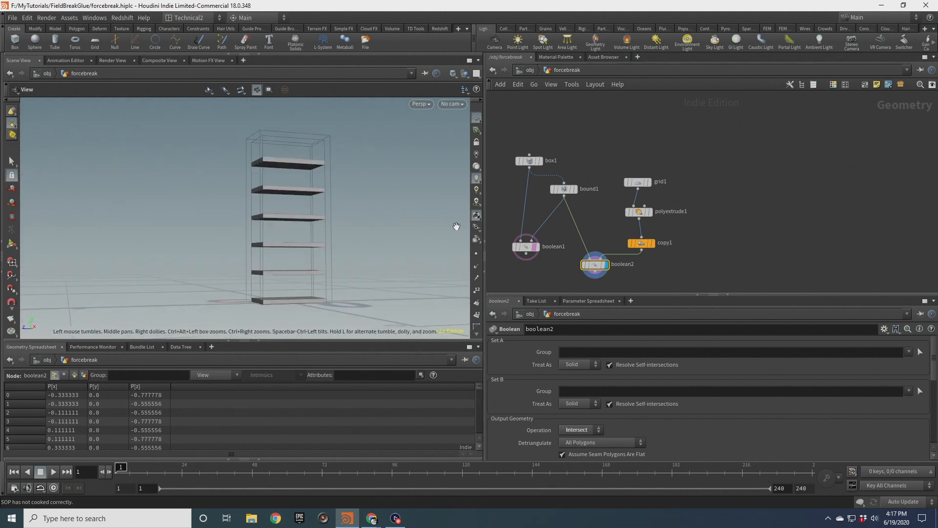
Add a Merge node below the two Boolean nodes.
middle_drag(541, 271, 556, 192)
key(Tab)
text(n)
key(BackSpace)
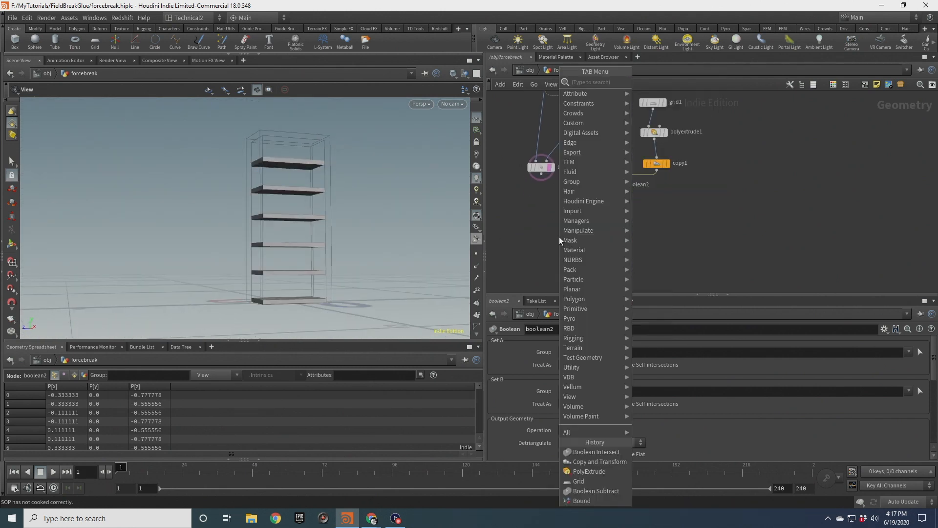
text(mer)
key(Return)
click(559, 236)
Connect both Boolean nodes to the Merge node and display the merged result.
drag(639, 204, 542, 165)
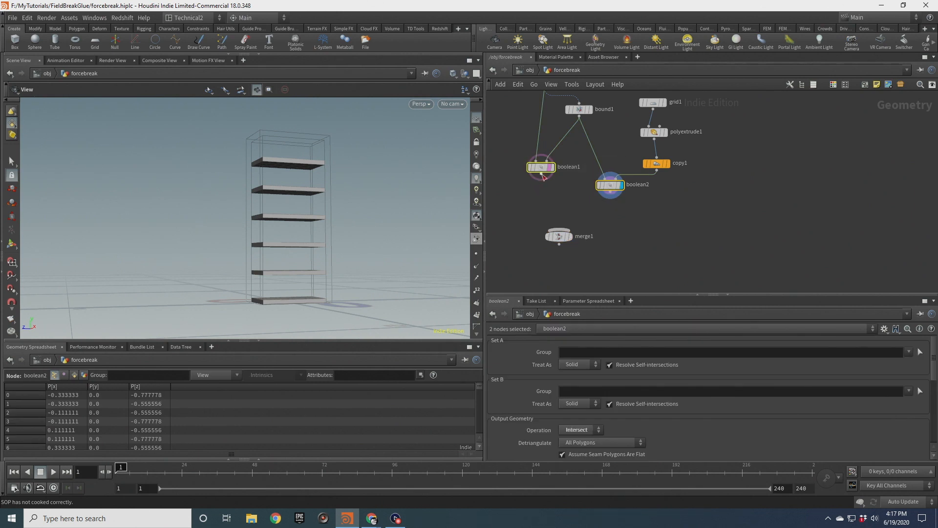
click(570, 236)
drag(560, 237, 526, 212)
click(617, 250)
scroll(282, 235, down, 3)
drag(283, 236, 313, 235)
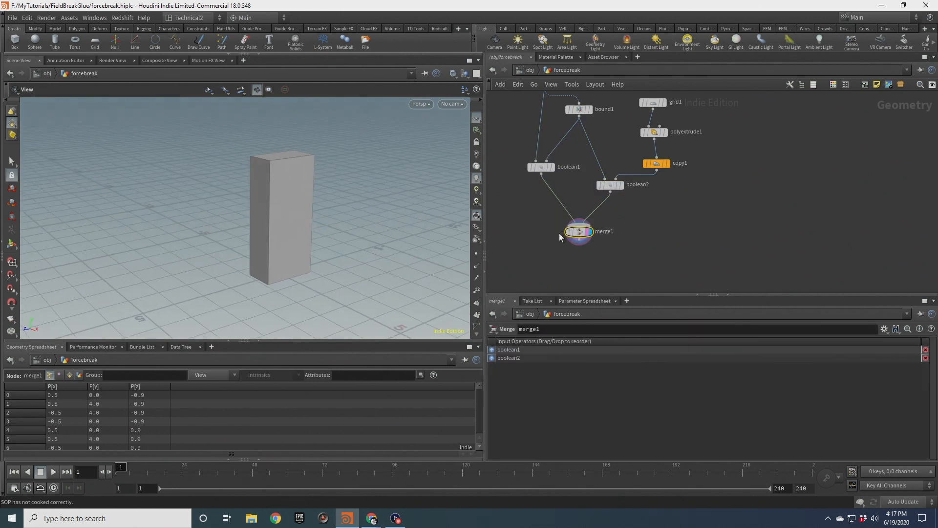
Rename the Merge node as building.
click(606, 231)
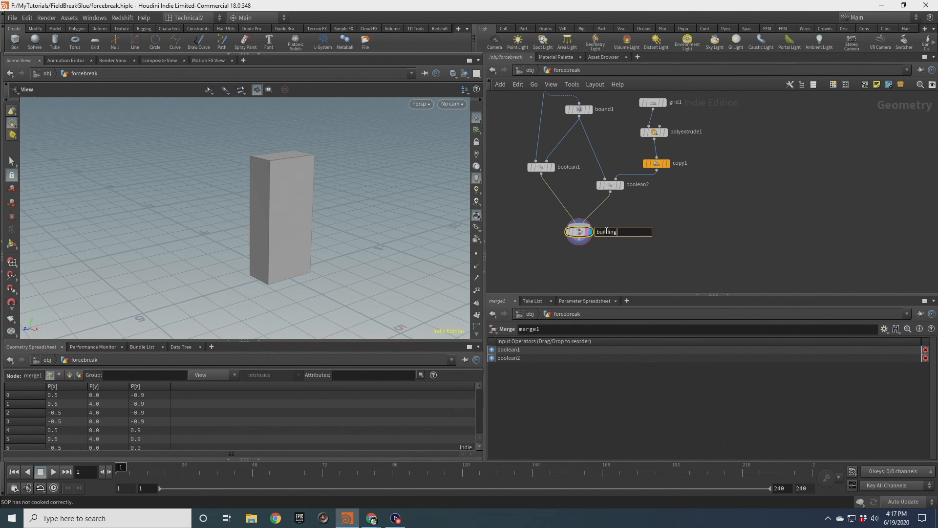
key(Return)
mouse_move(254, 224)
mouse_down()
mouse_move(303, 247)
mouse_move(367, 227)
mouse_move(342, 153)
mouse_move(313, 235)
mouse_move(329, 233)
mouse_move(314, 218)
mouse_move(256, 211)
mouse_move(294, 210)
mouse_move(250, 202)
mouse_move(249, 213)
mouse_up()
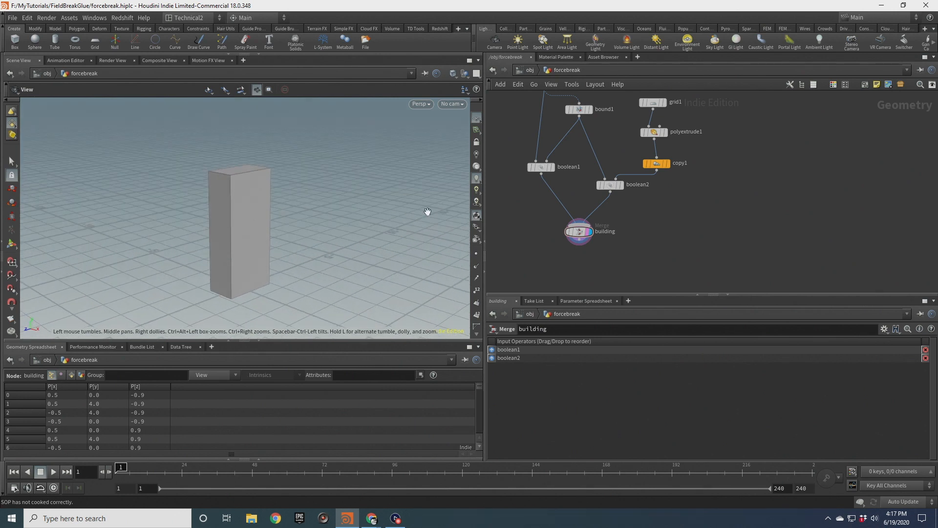
scroll(680, 226, down, 3)
scroll(626, 205, up, 3)
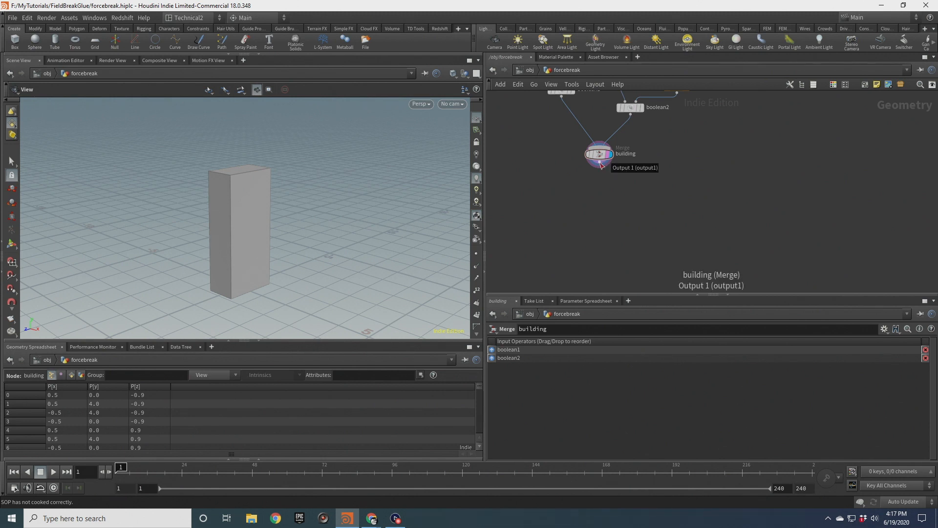
Add an IsoOffset node fed by the original box and set its Uniform Sampling Divs to 100.
middle_drag(645, 142, 719, 240)
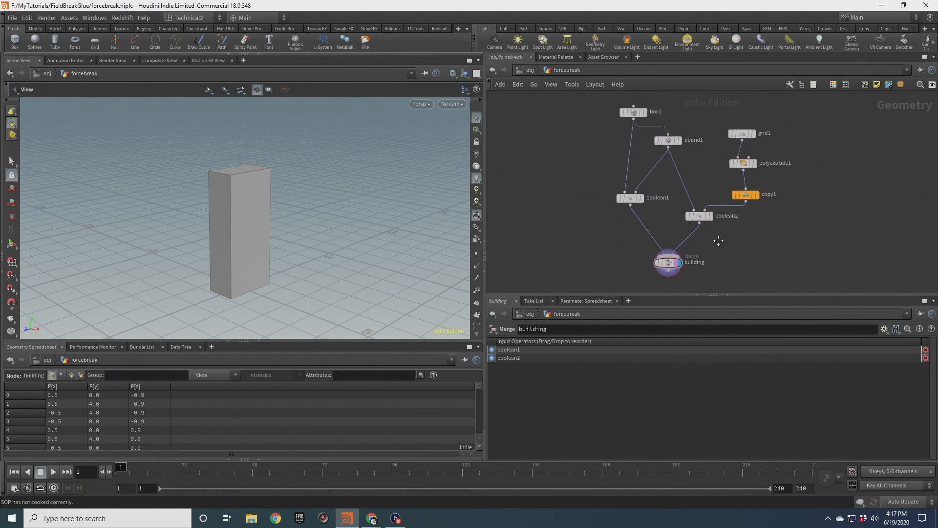
drag(634, 112, 535, 182)
text(iso)
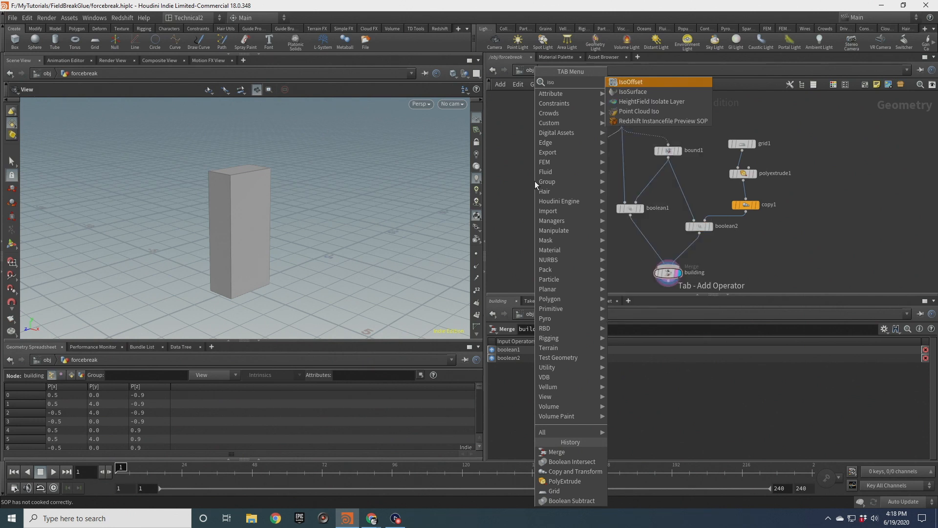
key(Return)
click(535, 180)
click(578, 419)
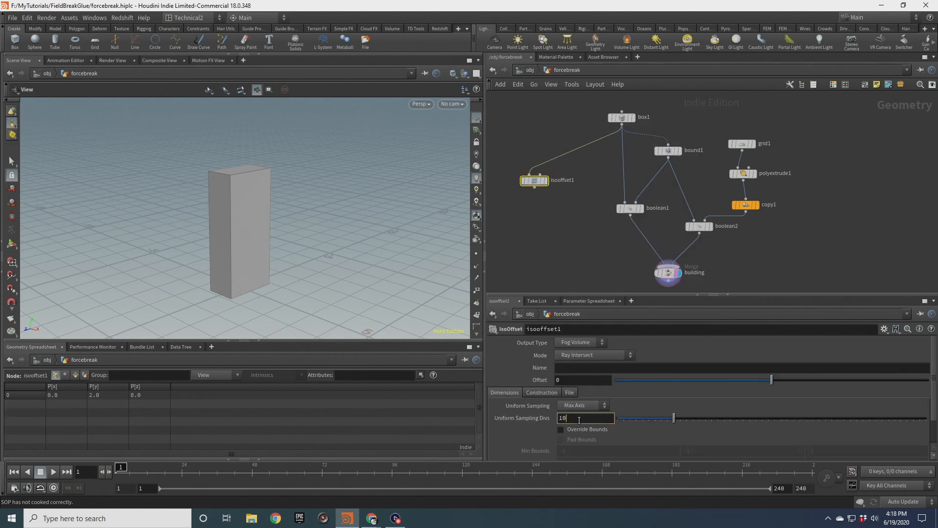
text(0)
key(Return)
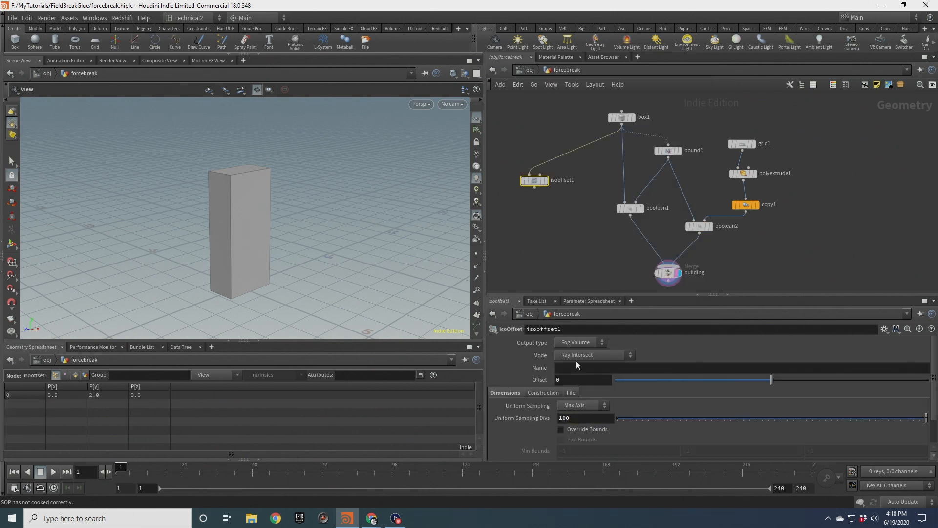
Display the IsoOffset node's fog volume in the viewport.
click(546, 182)
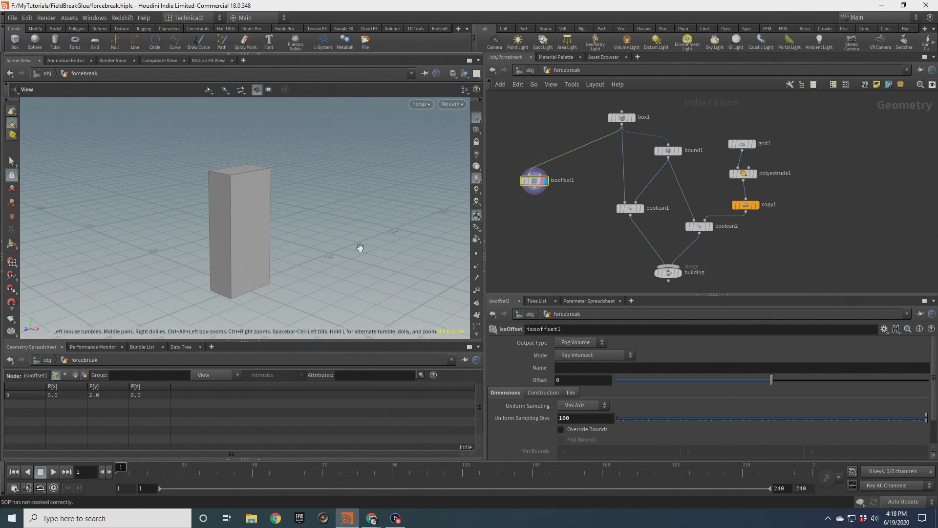
middle_drag(261, 218, 288, 207)
scroll(285, 193, down, 2)
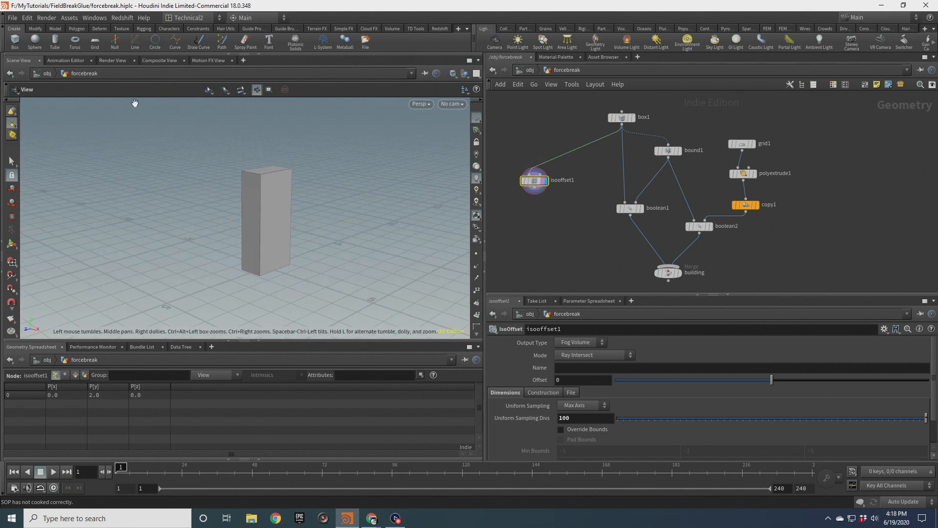
click(119, 62)
click(24, 60)
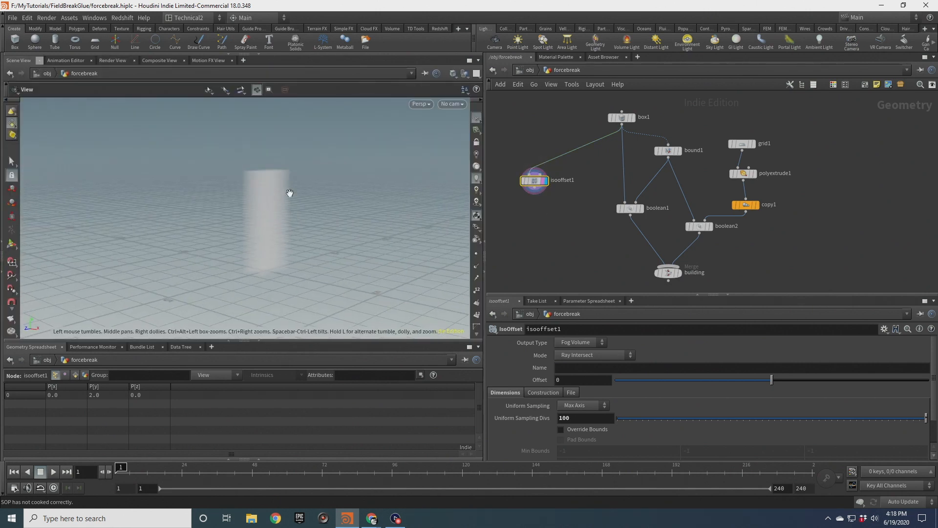
Add a Scatter node below the IsoOffset node, fed by its volume.
click(536, 188)
key(Tab)
text(scat)
key(Return)
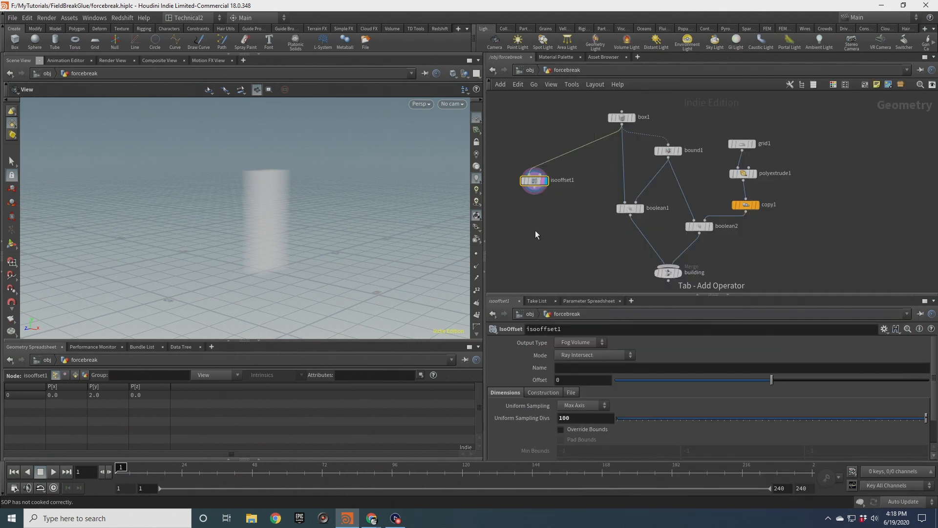
click(541, 221)
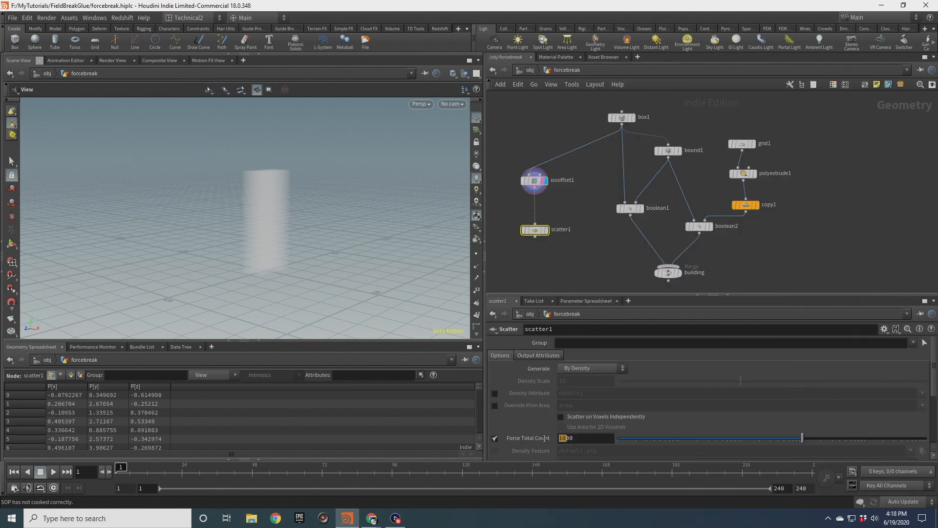
Set the Scatter node's Force Total Count to 1500 and display the scattered points.
text(15)
key(Return)
scroll(545, 241, up, 3)
click(550, 224)
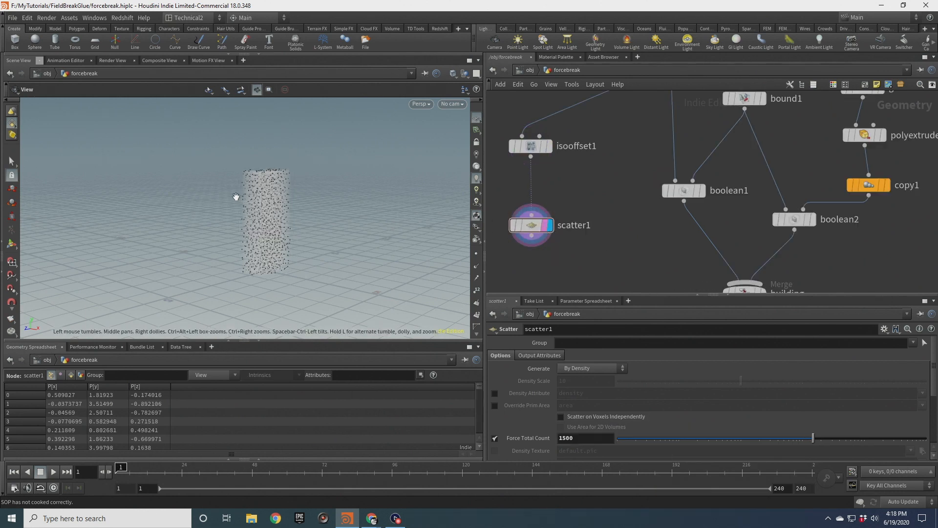
drag(256, 219, 313, 213)
middle_drag(591, 257, 638, 176)
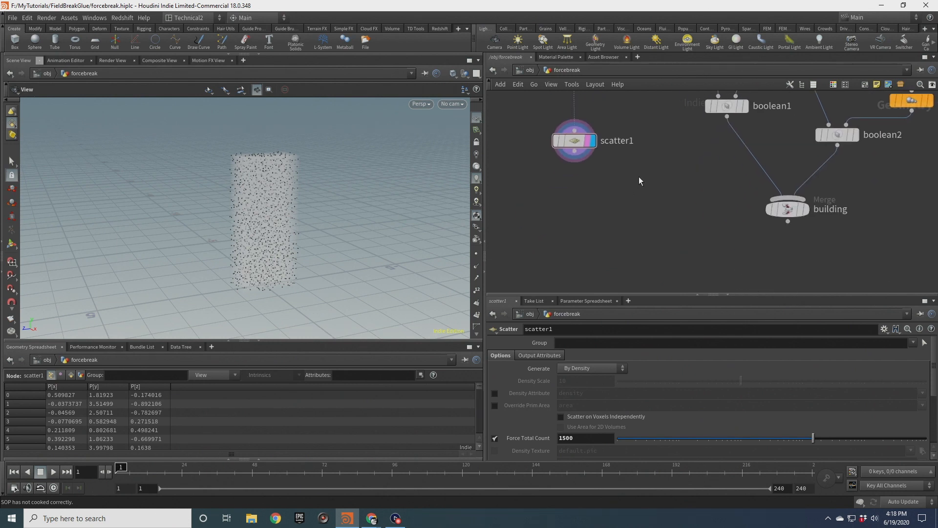
key(Tab)
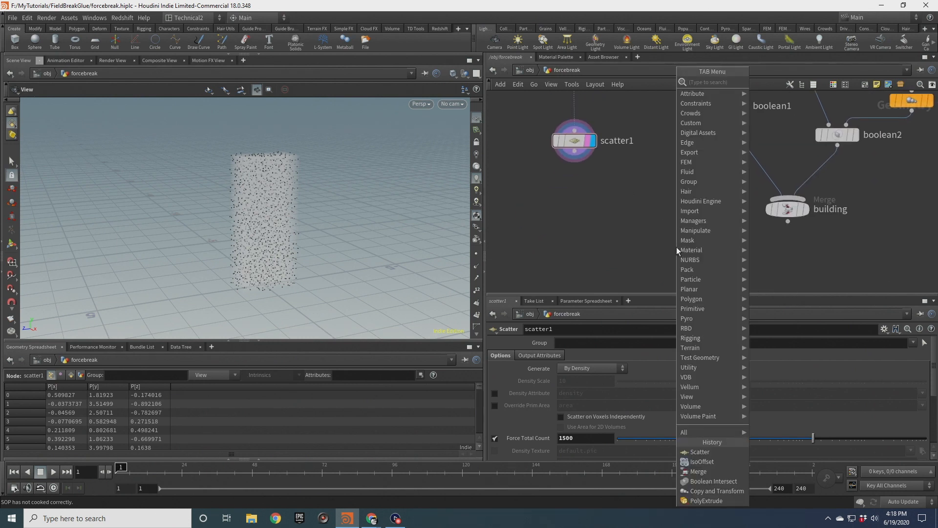
click(590, 231)
middle_drag(754, 147, 719, 234)
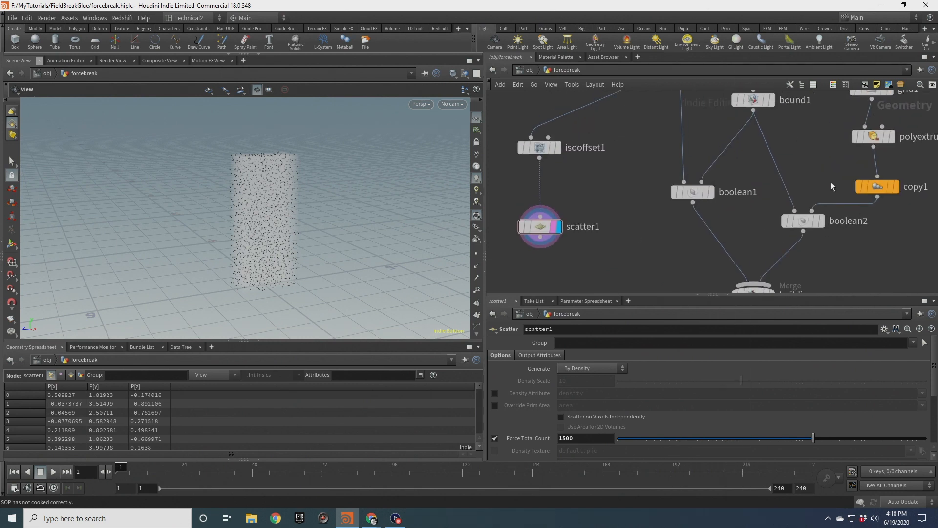
Add a For-Each Connected Piece loop below the building Merge node.
scroll(800, 225, down, 3)
click(760, 224)
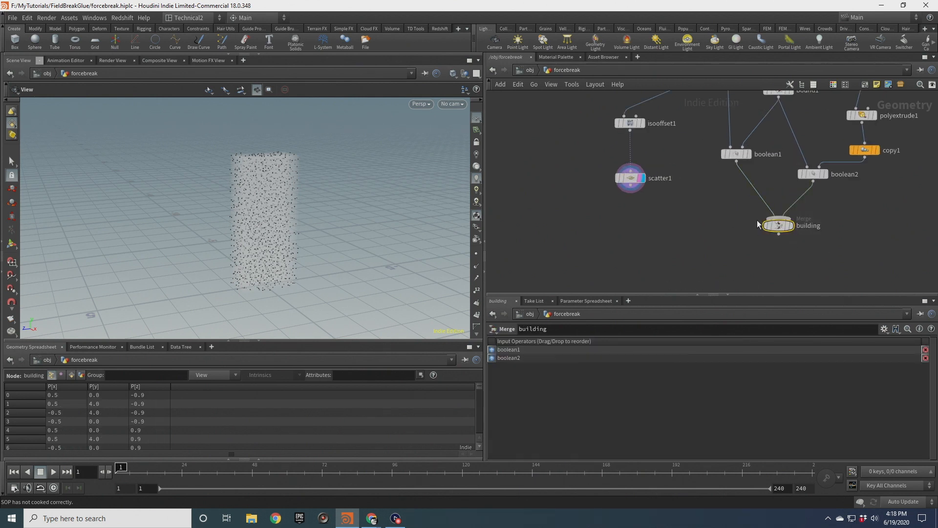
scroll(714, 244, up, 1)
middle_drag(714, 244, 746, 189)
scroll(743, 223, down, 3)
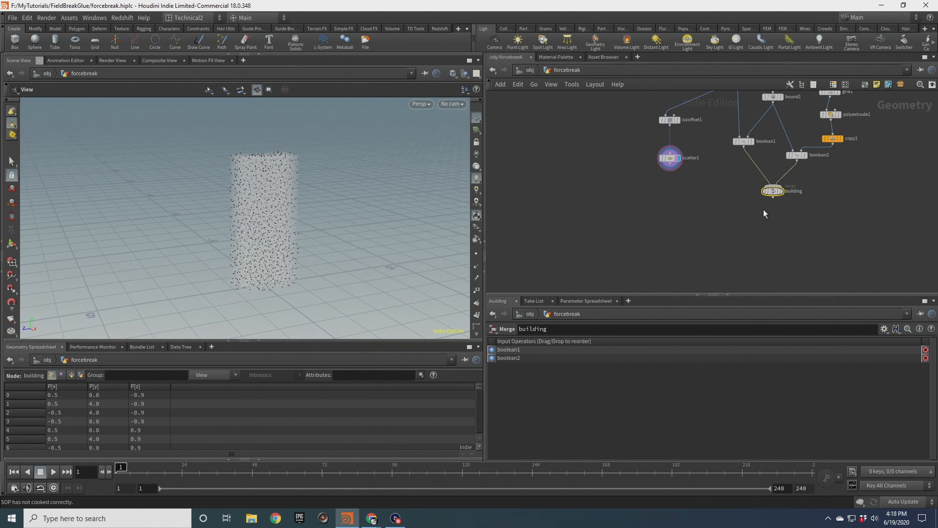
key(Tab)
text(fore)
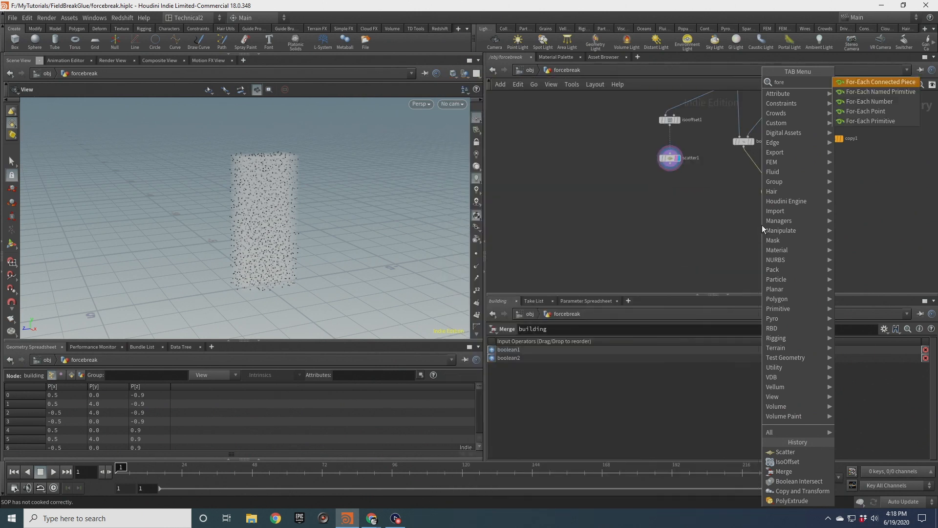
key(Return)
click(761, 224)
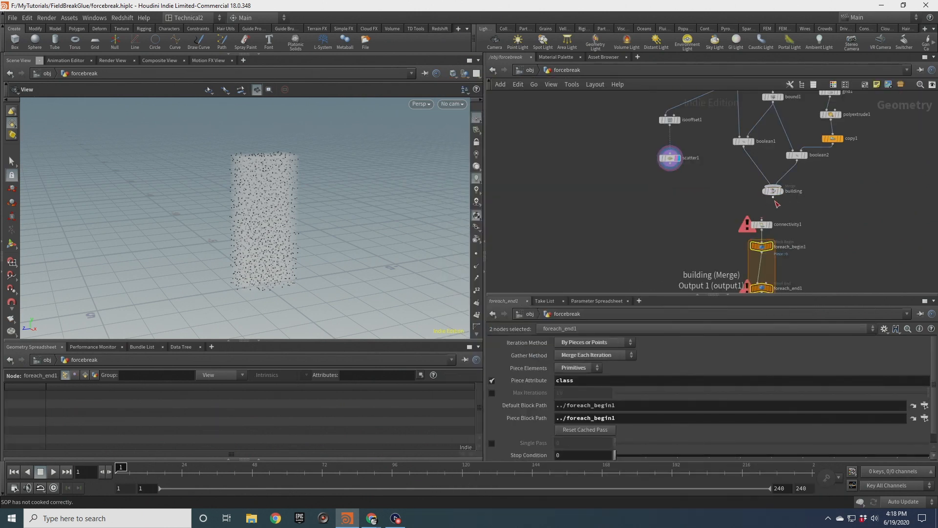
Feed the building node into the loop's Connectivity node and display the loop's end node.
drag(740, 217, 770, 246)
scroll(786, 227, up, 3)
click(774, 217)
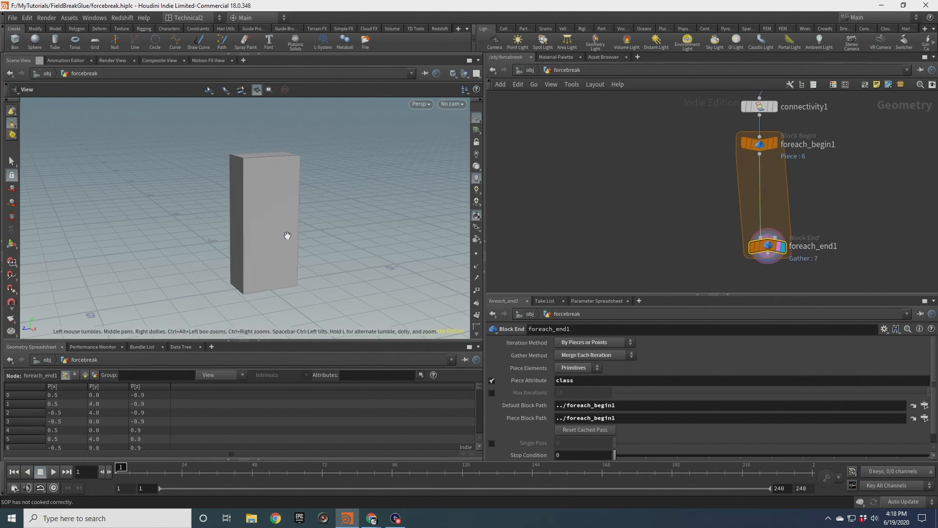
Add a Voronoi Fracture node beside the for-each loop.
scroll(690, 201, down, 5)
key(Tab)
text(voronoi)
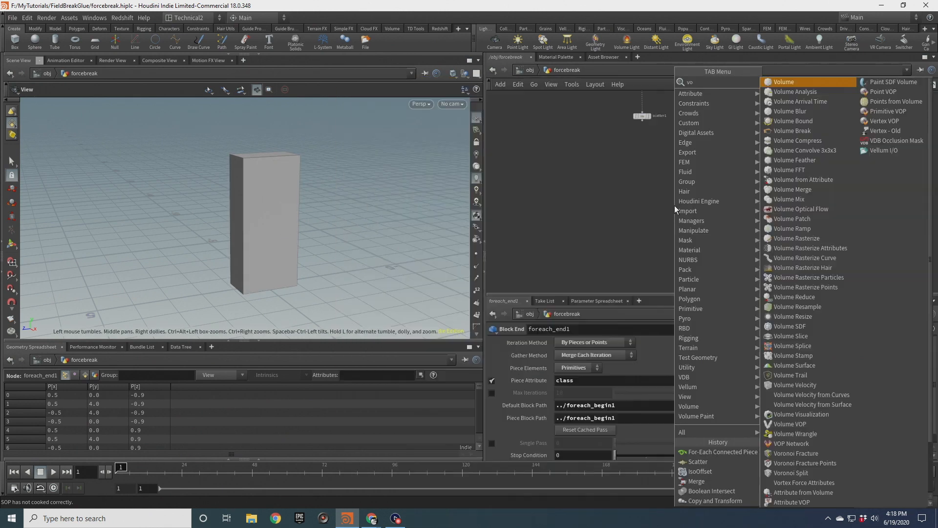
key(Return)
scroll(675, 206, up, 3)
click(691, 220)
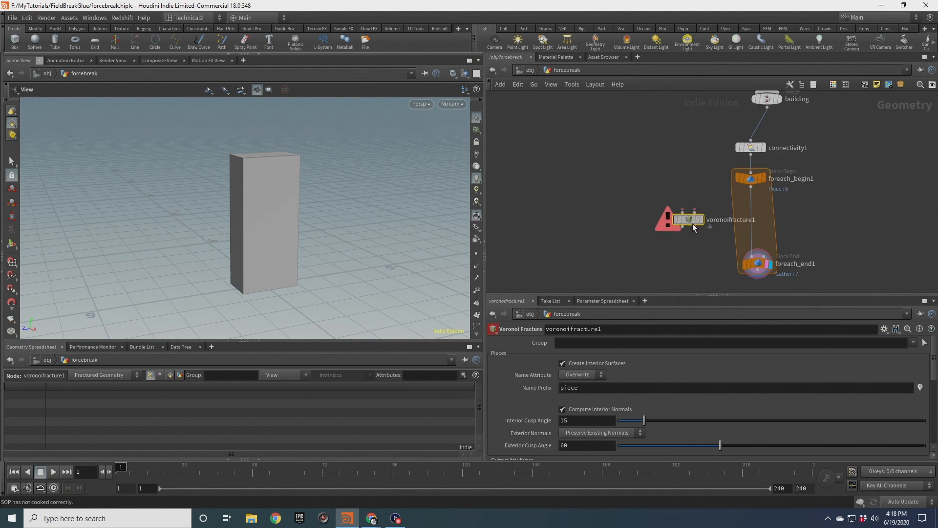
Connect the loop's begin node to the Voronoi Fracture's first input and the Scatter node to its second input.
drag(749, 187, 686, 212)
scroll(653, 146, down, 3)
middle_drag(649, 134, 650, 180)
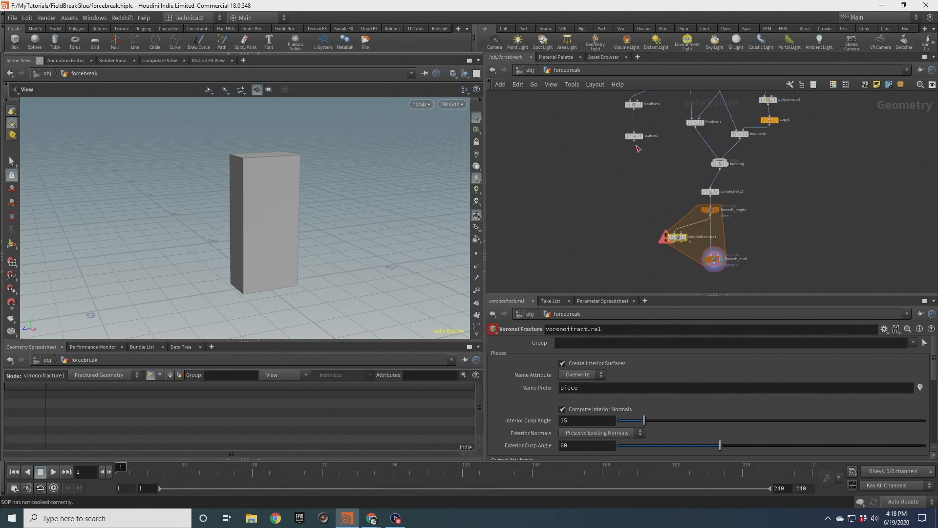
drag(634, 141, 684, 232)
Place the Voronoi Fracture node inside the loop and wire its output into the loop's end node.
middle_drag(638, 239, 637, 188)
scroll(680, 198, up, 3)
drag(669, 183, 727, 178)
click(677, 179)
middle_drag(687, 221, 691, 178)
click(733, 169)
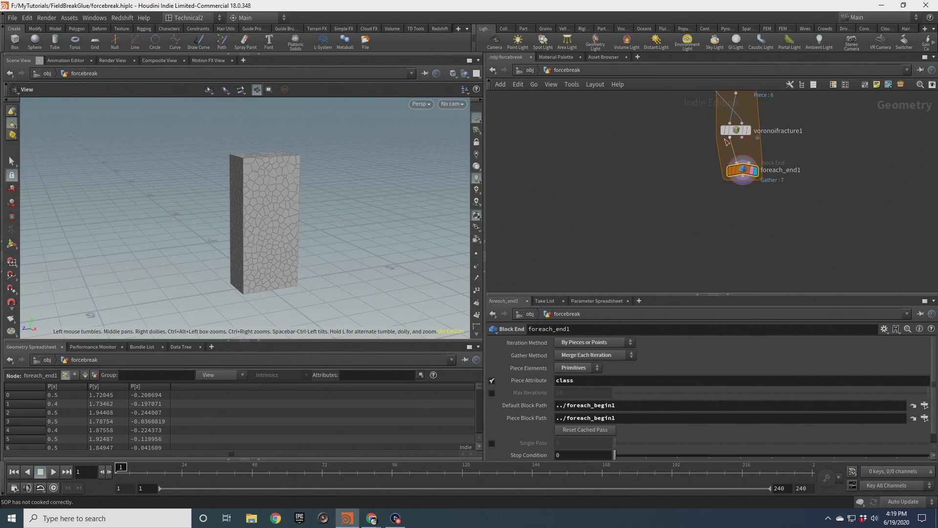
Add a Connectivity node after the loop's end node and set its Connectivity Type to Primitive.
middle_drag(709, 138, 676, 219)
click(711, 180)
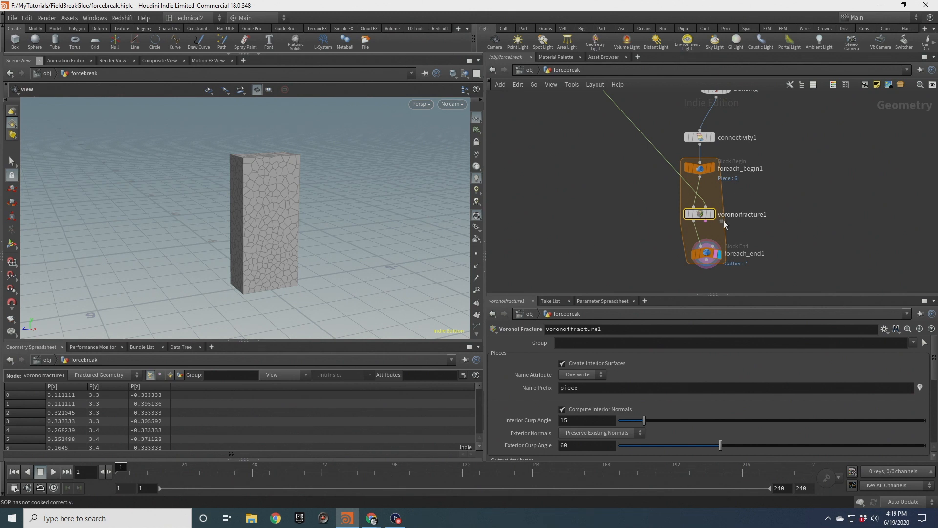
middle_drag(636, 191, 640, 148)
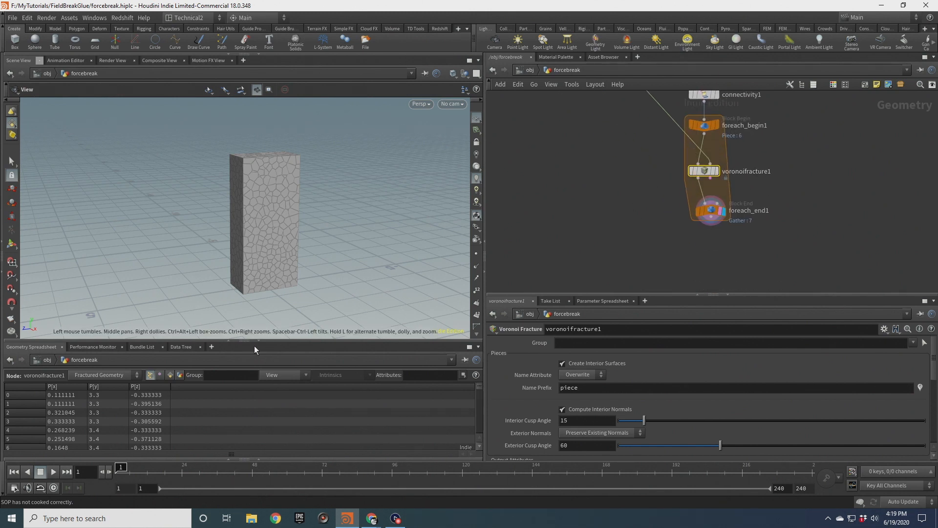
middle_drag(703, 239, 694, 193)
scroll(693, 193, up, 2)
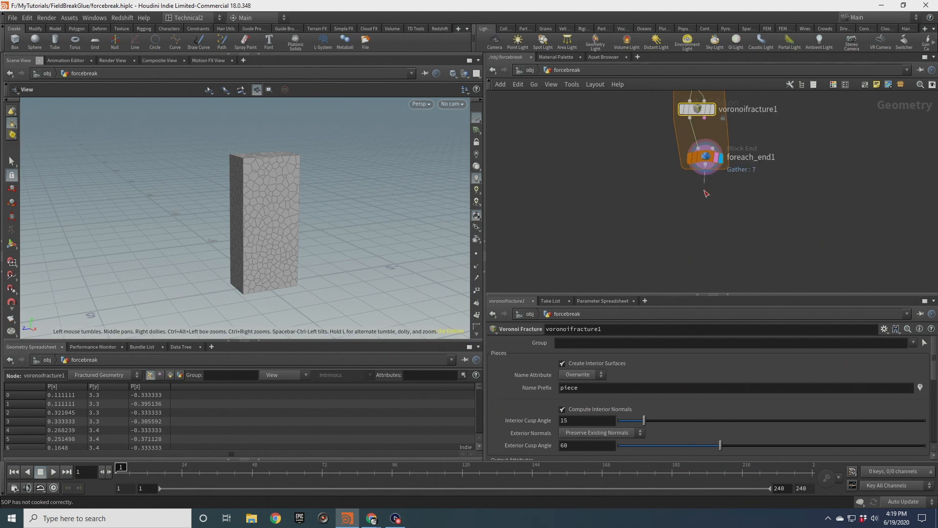
key(Tab)
text(conn)
key(Return)
key(Return)
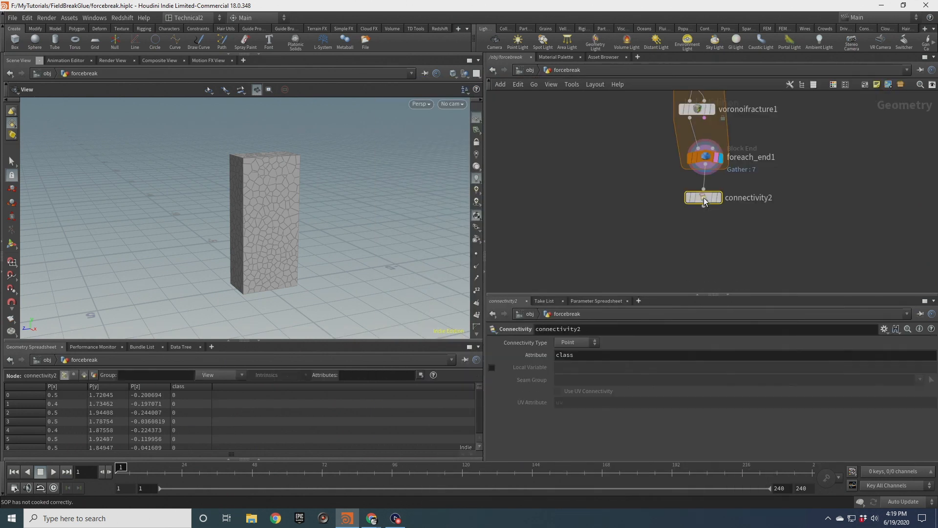
click(578, 342)
click(577, 353)
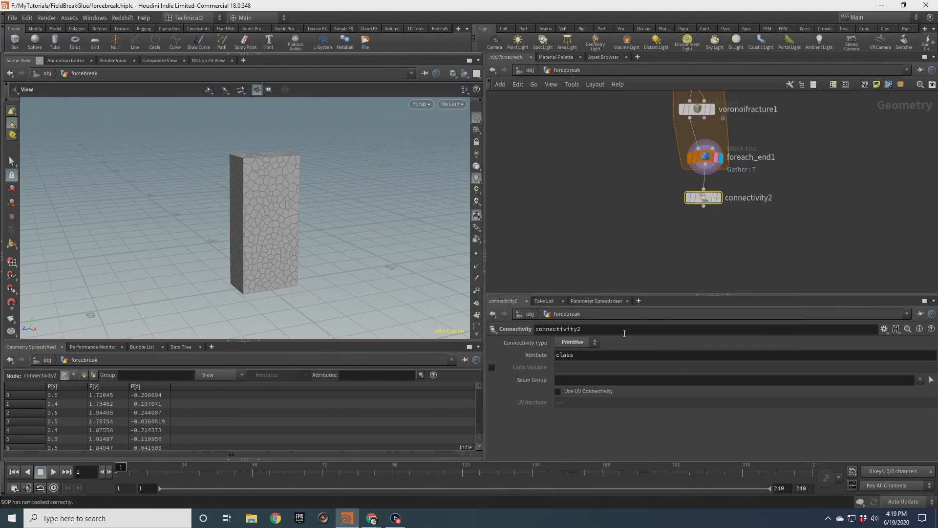
Add a Primitive Wrangle node below the second Connectivity node.
key(Tab)
text(primw)
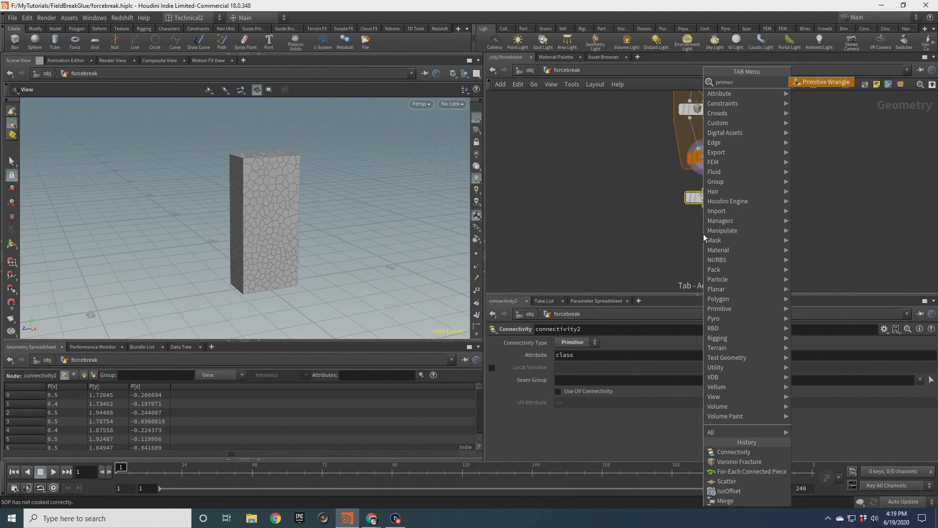
key(Return)
key(Return)
Set the wrangle's VEXpression to s@name = sprintf("name%d",i@class); and display the wrangle.
click(629, 409)
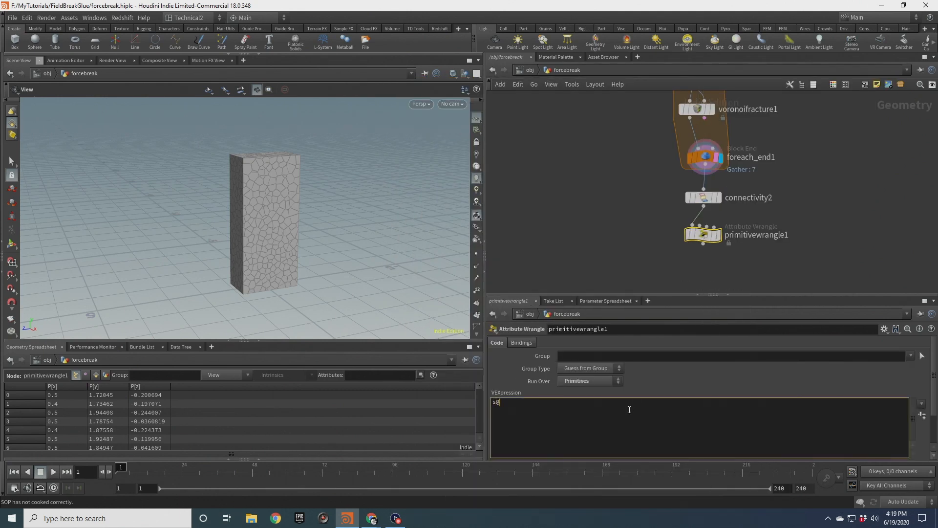
text(s@name = sprintf)
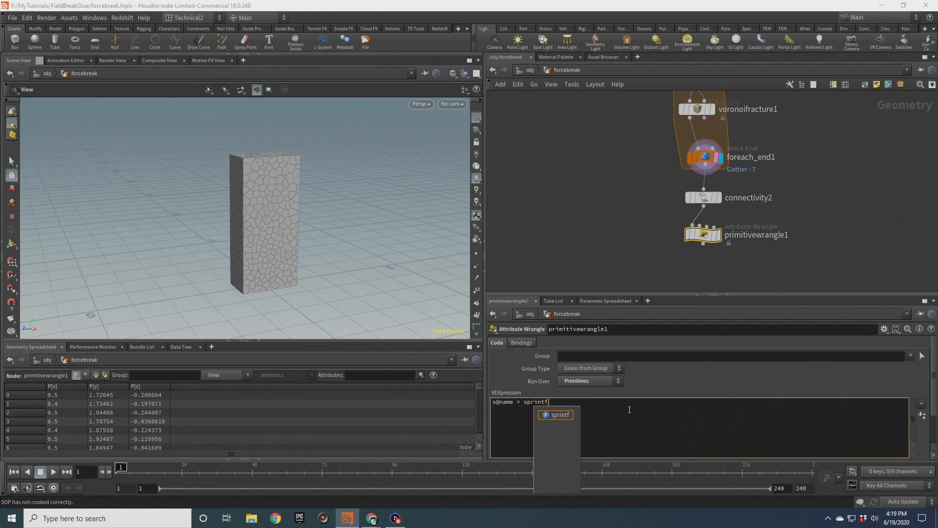
text(("na)
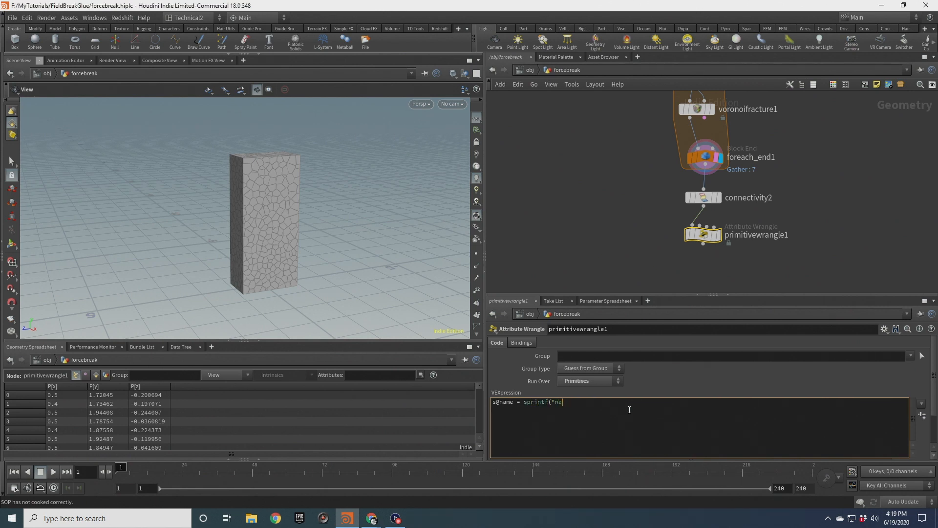
text(me%d)
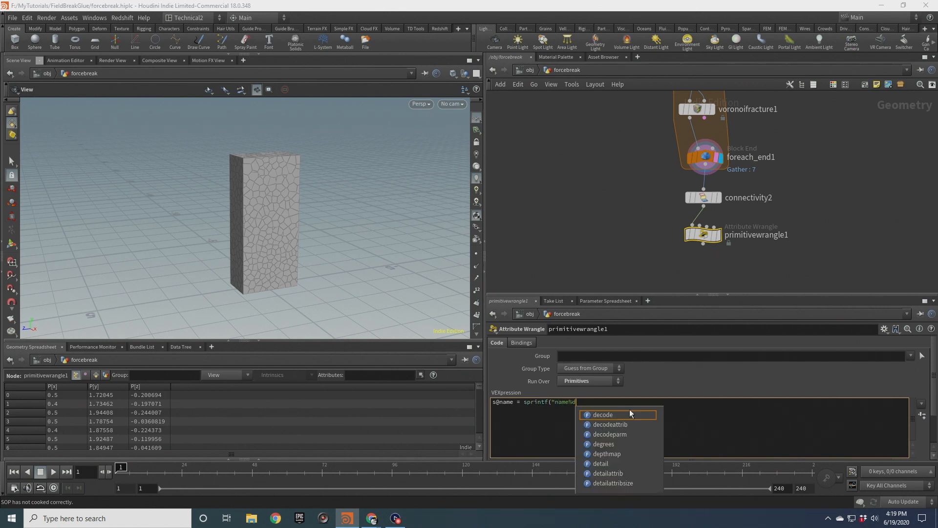
text(",i@class);)
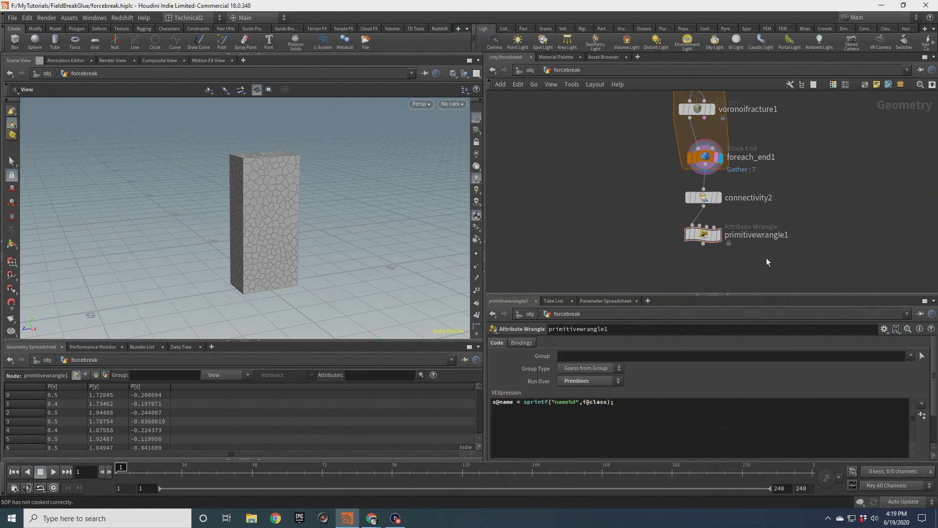
mouse_move(716, 237)
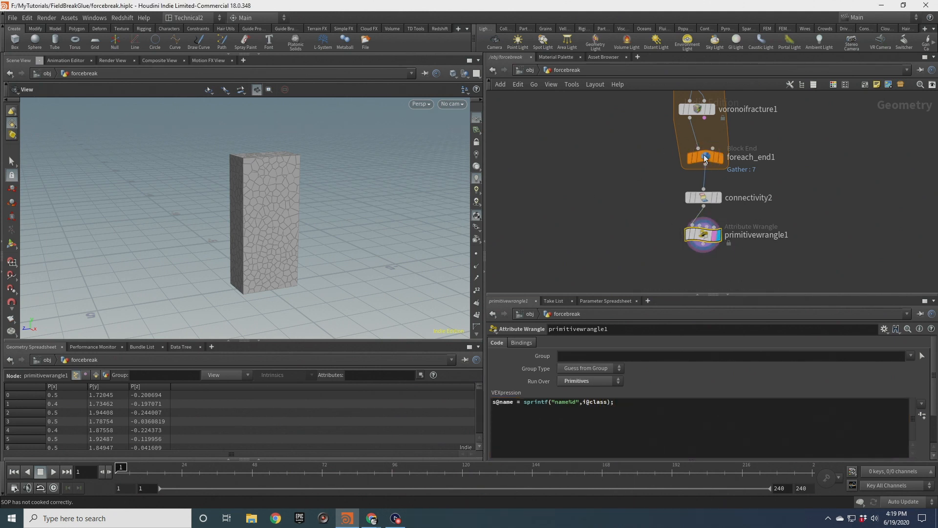
Inspect the node information of the second Connectivity node and the Primitive Wrangle to check their attributes.
click(704, 197)
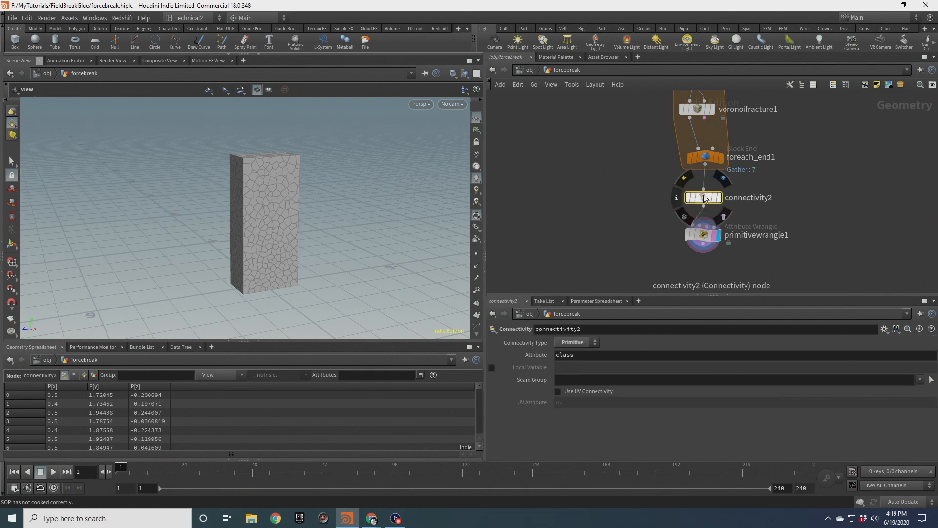
middle_click(704, 197)
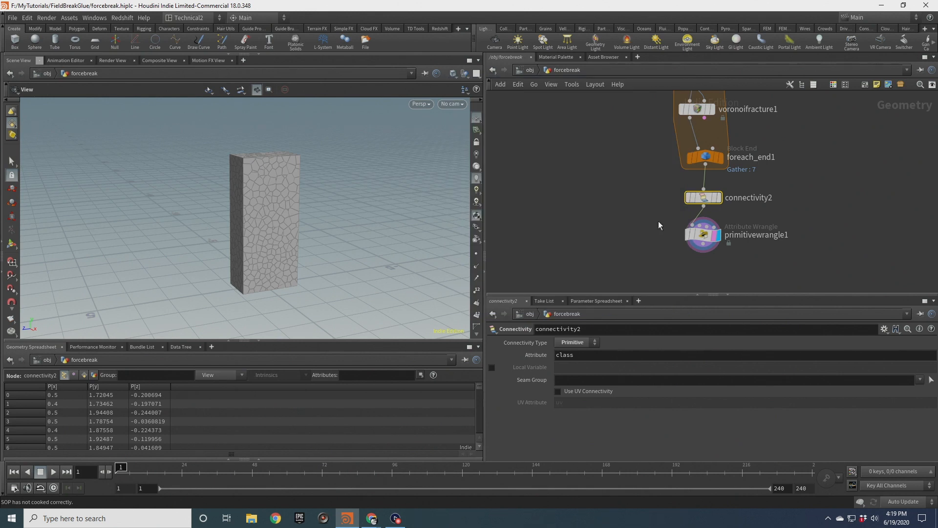
click(708, 236)
middle_click(709, 240)
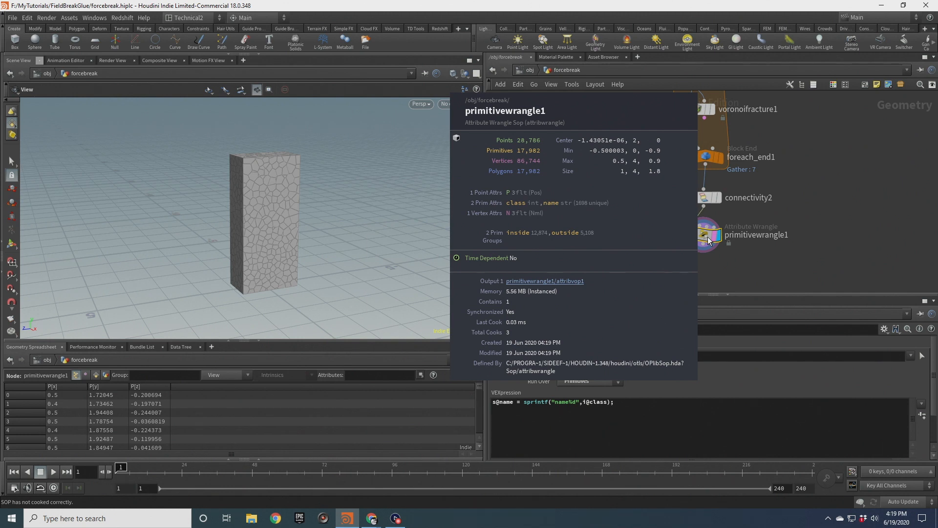
Add a Null node below the Primitive Wrangle and name it BASE_FRACTURED_GEO.
scroll(642, 175, down, 3)
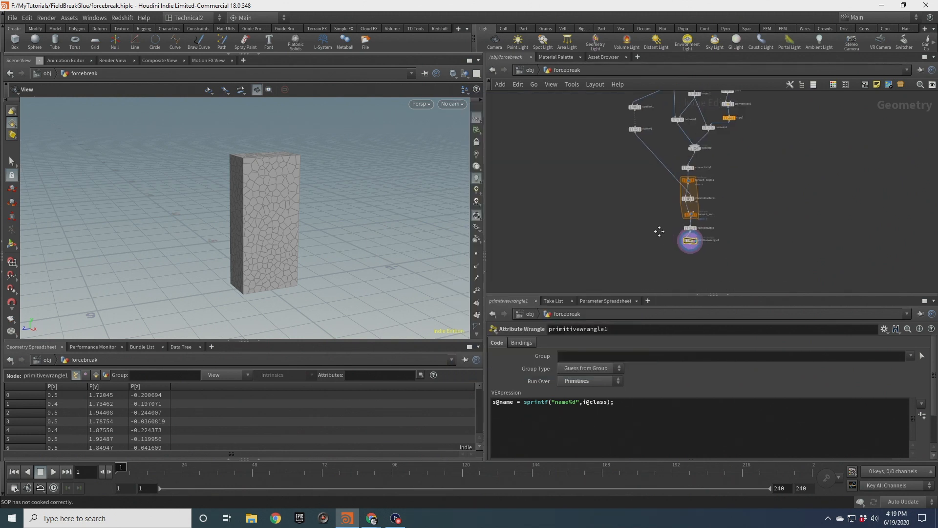
click(645, 179)
key(Tab)
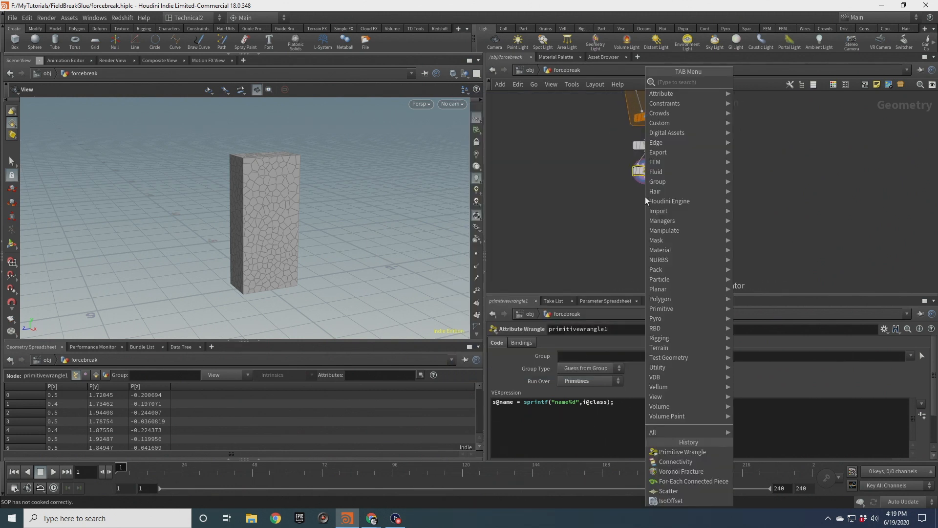
text(null)
key(Return)
click(658, 198)
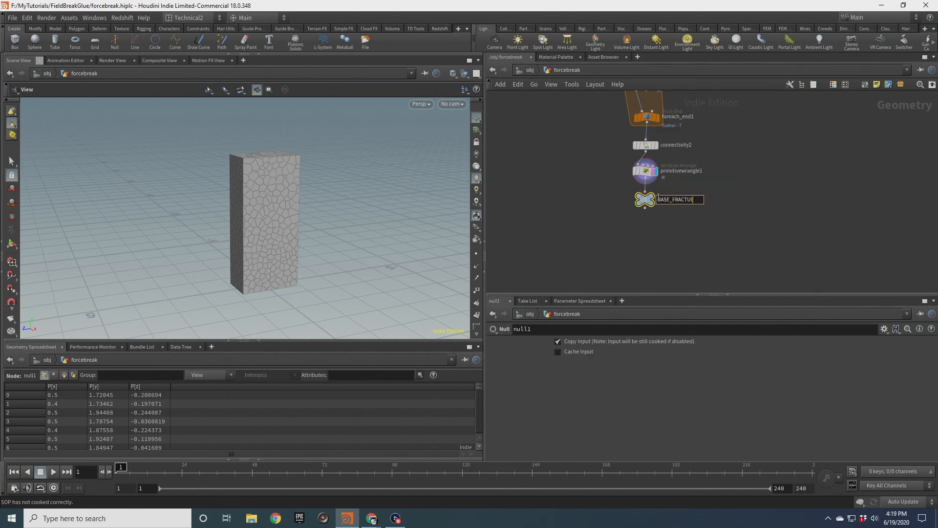
text(BASE_FRACTURED_GEO)
key(Return)
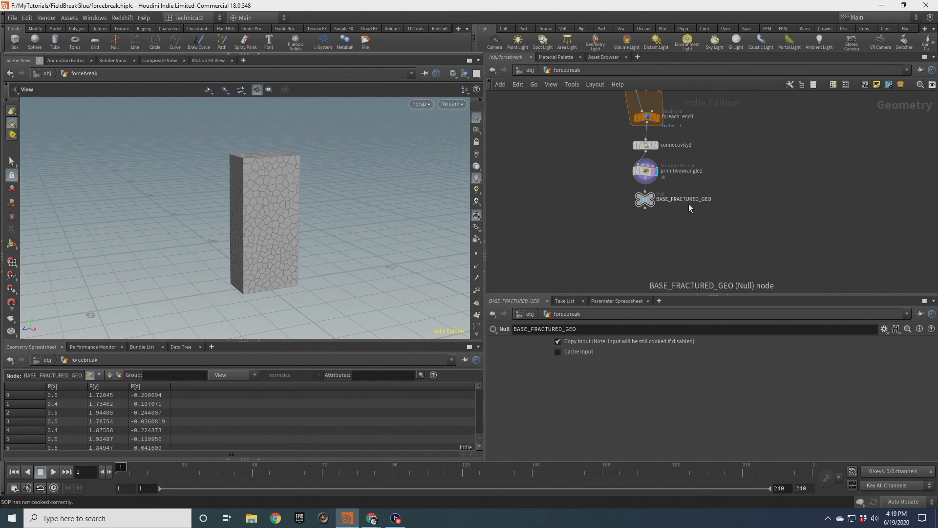
Add an Assemble node below BASE_FRACTURED_GEO with Create Name Attribute turned off.
scroll(781, 218, down, 2)
click(763, 204)
key(Tab)
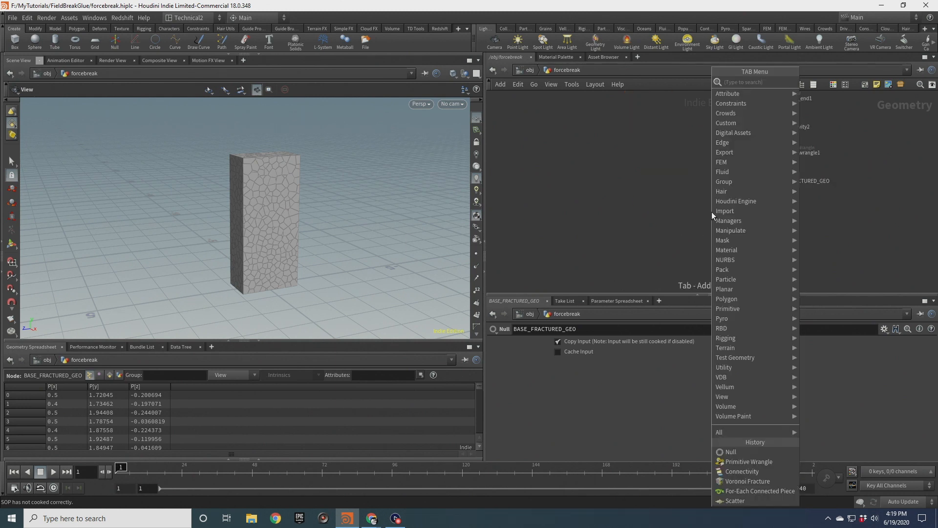
text(ass)
key(Return)
click(711, 212)
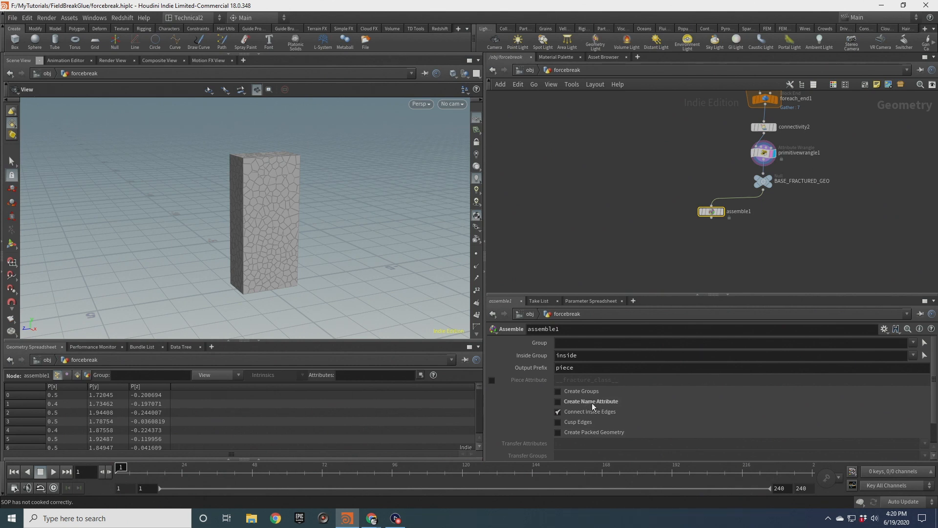
Enable Create Packed Geometry on the Assemble node and display it.
click(558, 432)
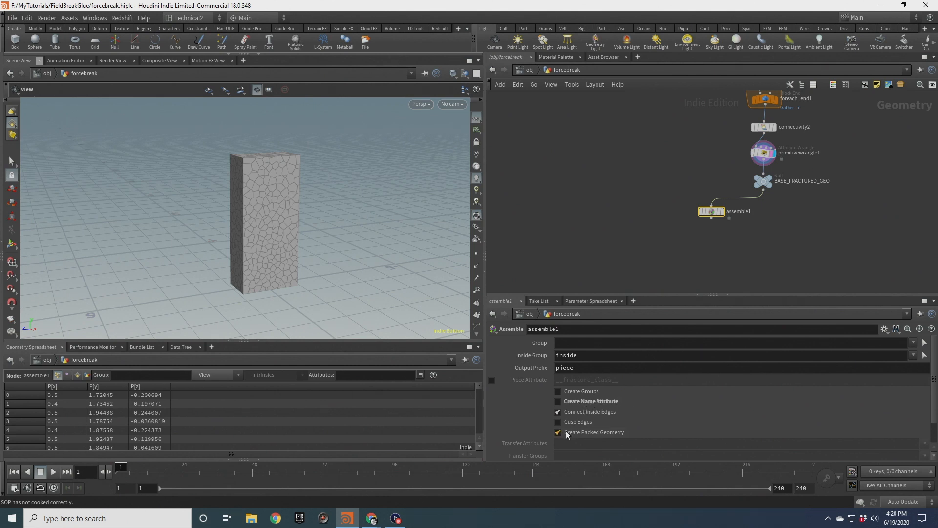
click(722, 211)
middle_click(713, 215)
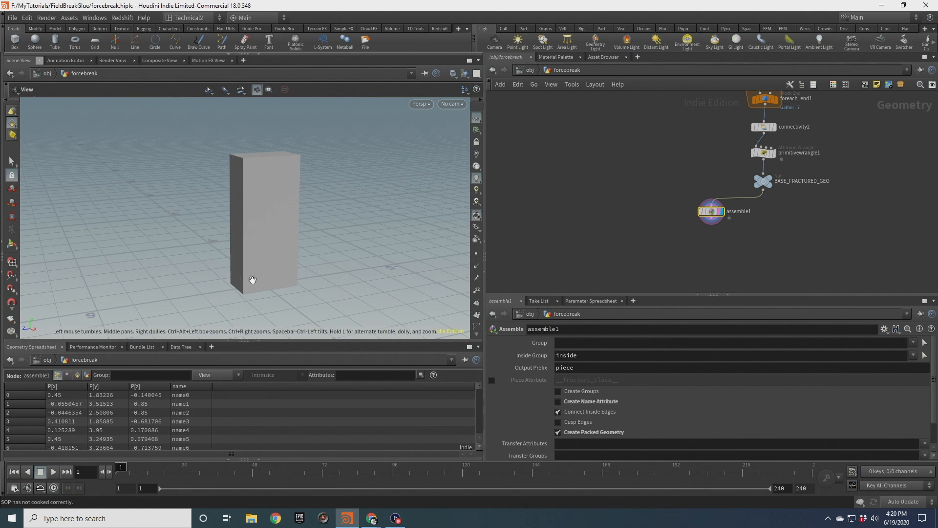
drag(247, 279, 294, 293)
Add a Group node below the Assemble node and set its Group Name to anchor.
click(711, 224)
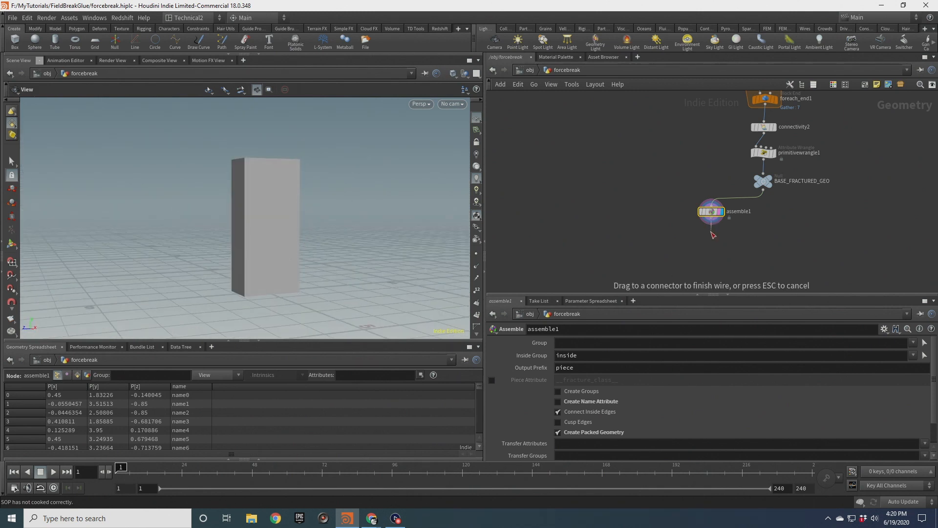
key(Tab)
text(group)
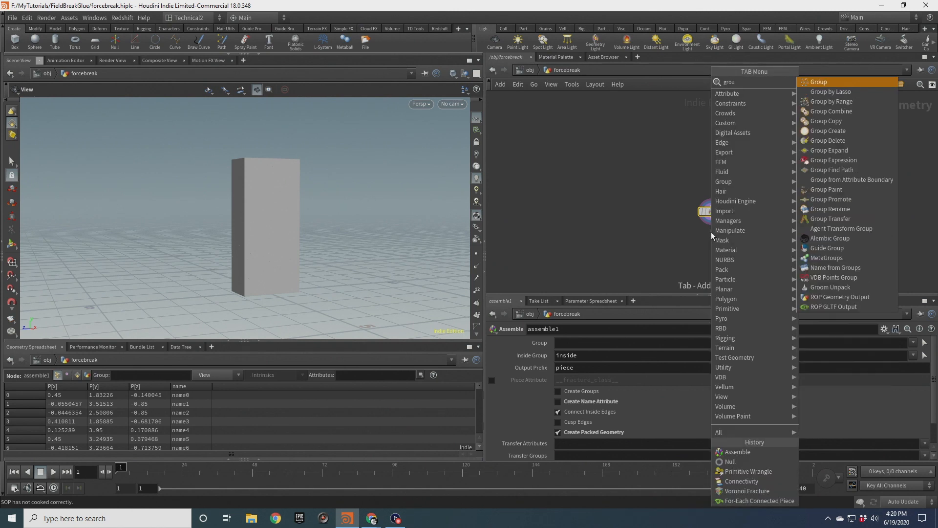
key(Return)
click(567, 343)
text(anchor)
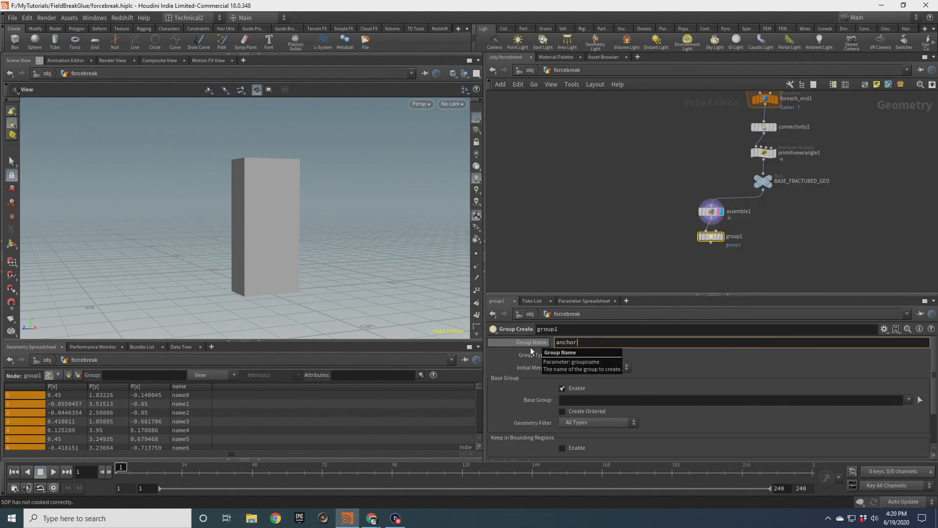
key(Return)
Display the anchor group node, set its type to Points, and restrict it by bounding region instead of base group.
scroll(723, 239, up, 3)
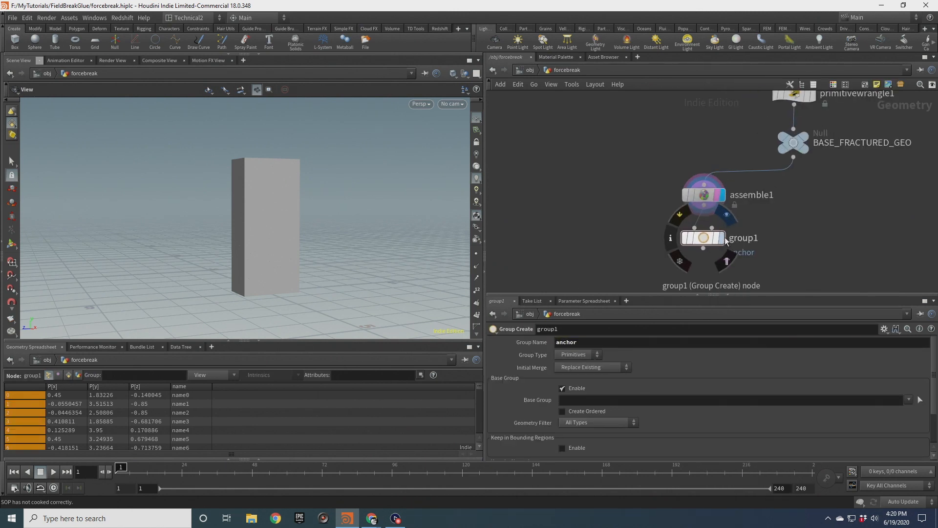
click(724, 238)
click(563, 388)
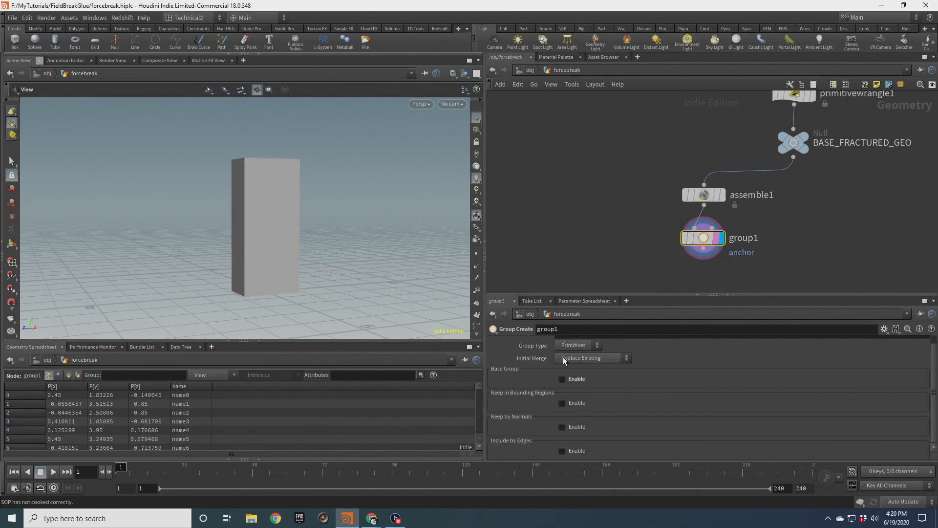
click(577, 345)
click(572, 365)
click(562, 403)
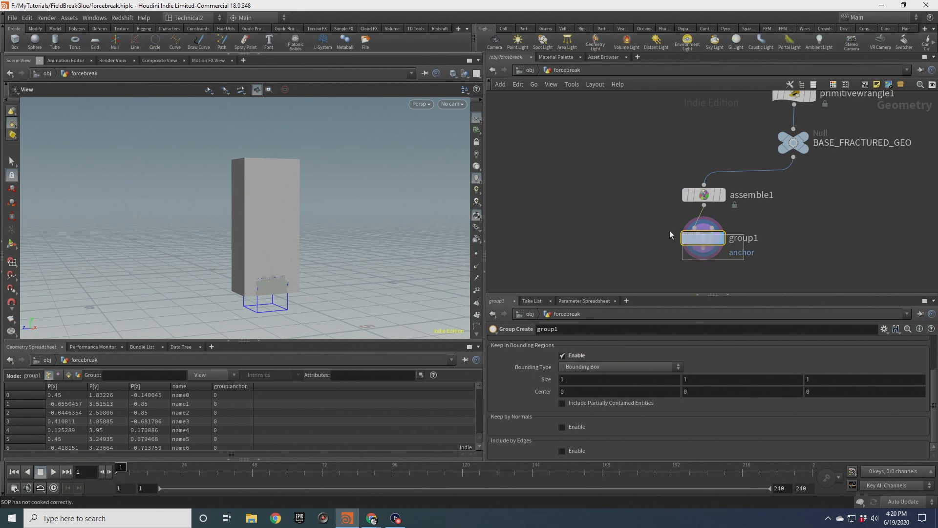
Resize the anchor group's bounding box around the building's base to about 2.35 × 0.69 × 3.32.
click(14, 245)
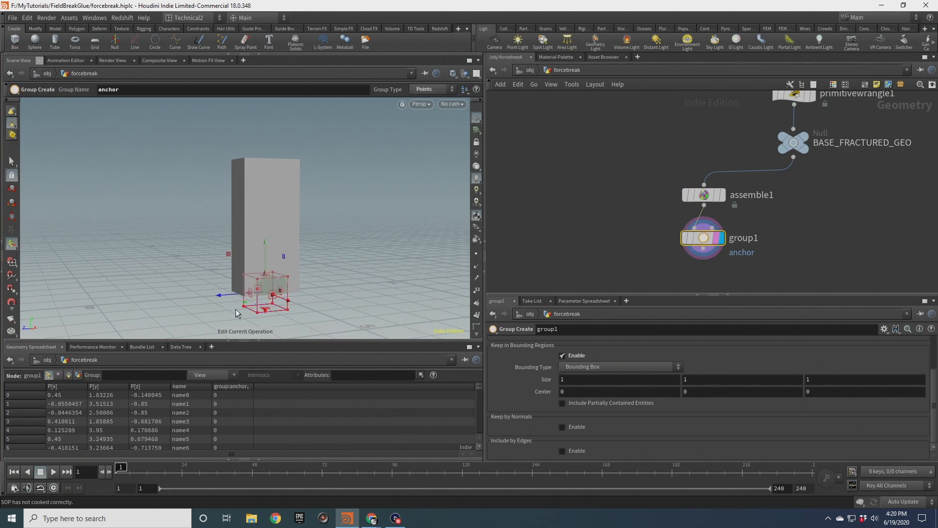
drag(250, 294, 212, 297)
drag(284, 292, 315, 291)
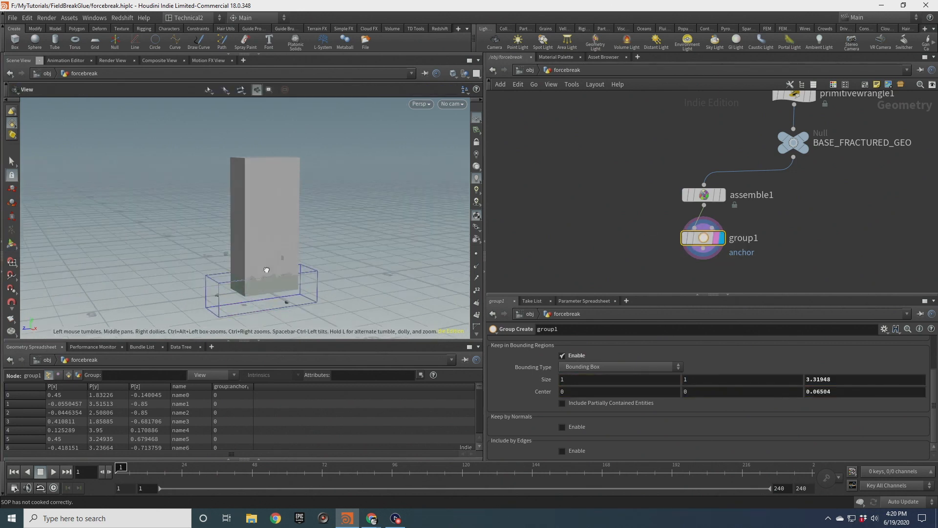
alt+drag(266, 268, 301, 288)
alt+drag(227, 271, 100, 230)
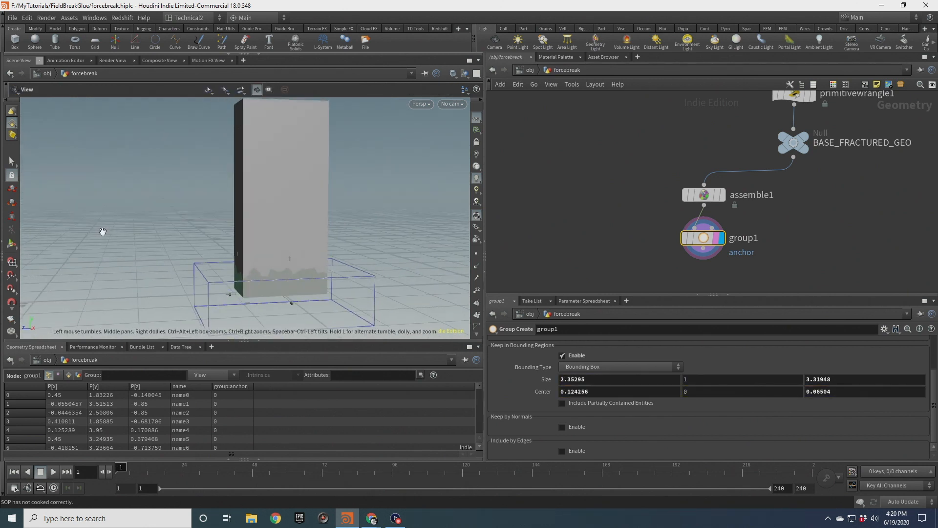
drag(280, 269, 283, 280)
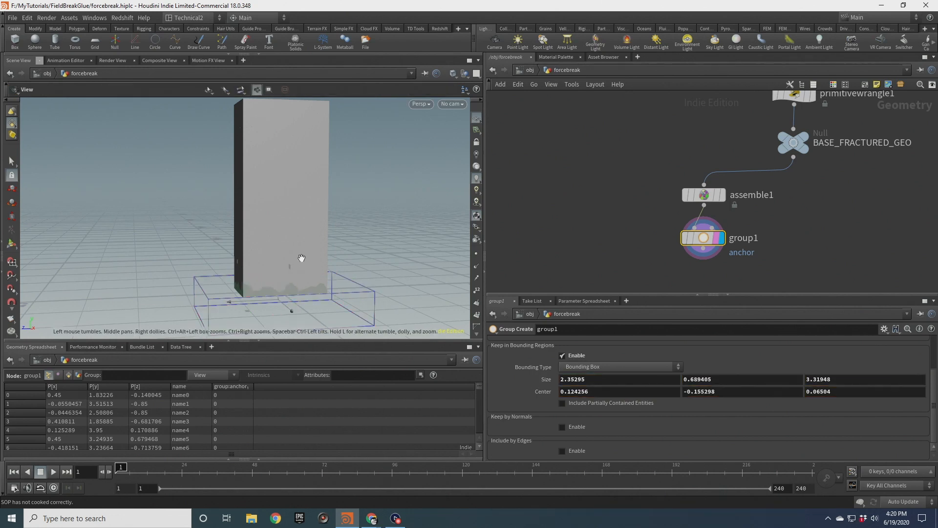
Examine from several angles which pieces at the building's base the anchor bounding box covers.
alt+right_drag(300, 259, 270, 256)
alt+drag(270, 256, 257, 293)
alt+middle_drag(257, 293, 208, 243)
alt+drag(208, 243, 284, 189)
alt+middle_drag(208, 192, 317, 201)
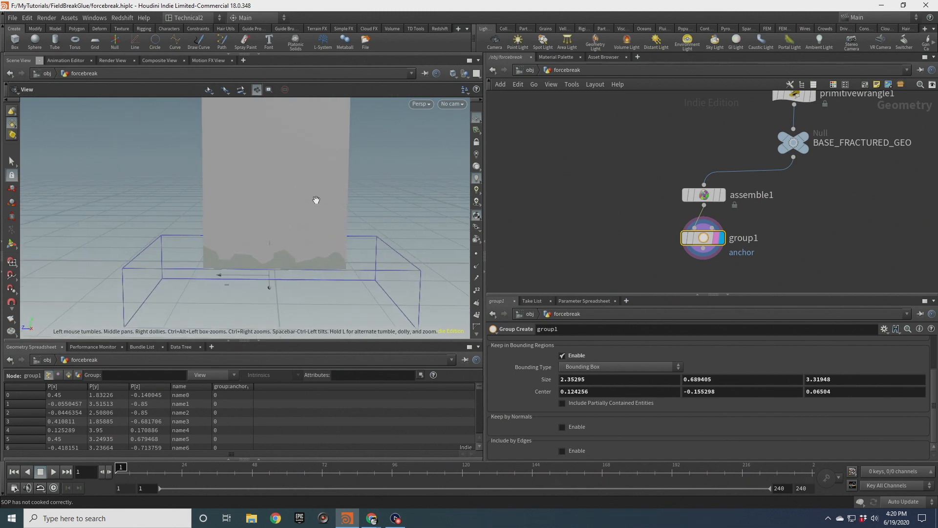
alt+right_drag(255, 267, 315, 259)
alt+middle_drag(308, 223, 303, 269)
alt+drag(303, 268, 302, 262)
Add an Attribute Create node below the anchor group node and name its attribute active.
middle_drag(665, 254, 650, 182)
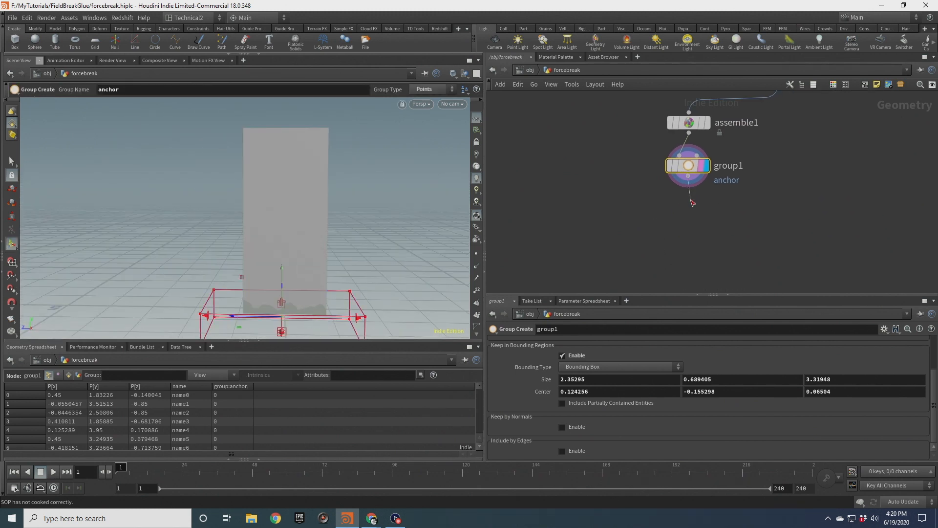
key(Tab)
text(attcrea)
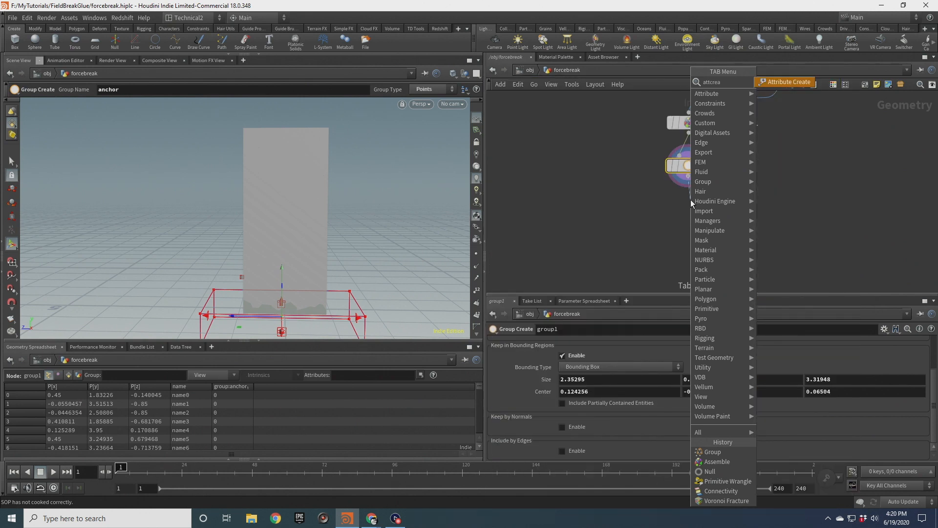
key(Return)
double_click(596, 392)
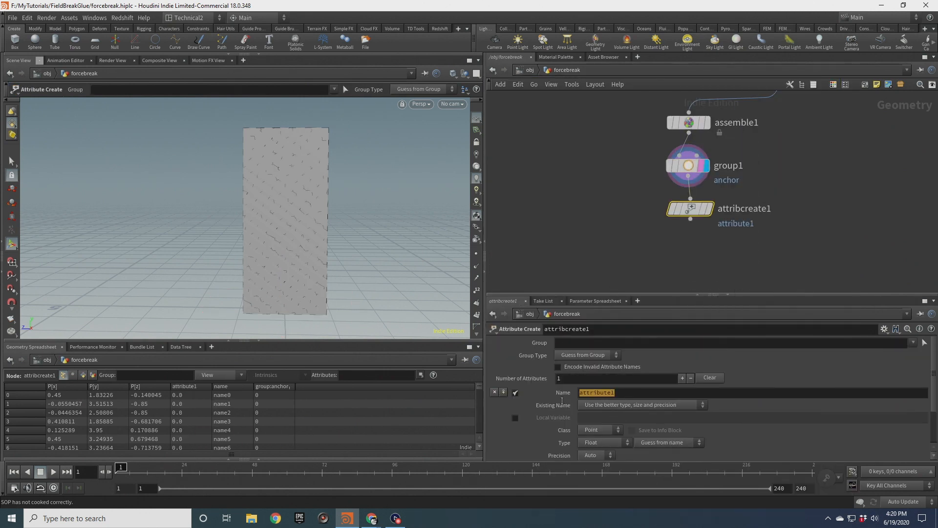
text(active)
key(Return)
Set the active attribute's type to Integer and its default to 1.
scroll(585, 335, down, 2)
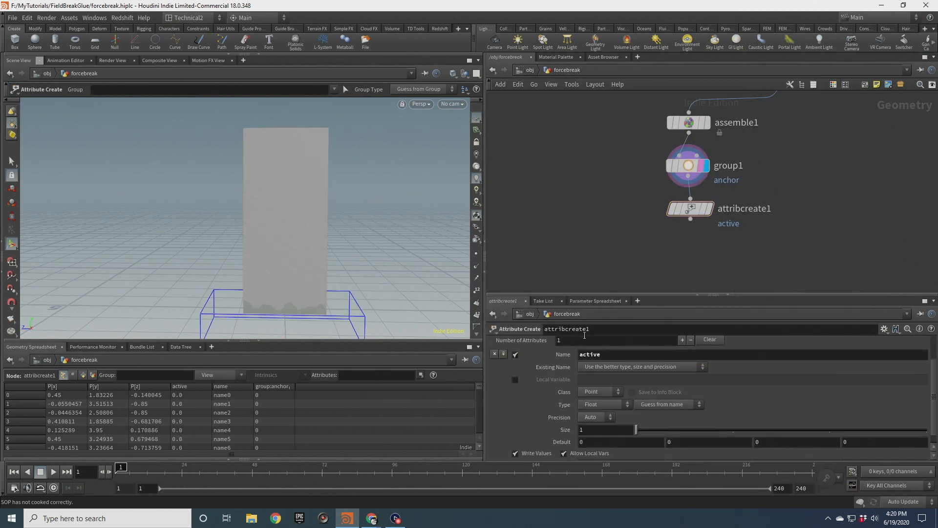
click(604, 405)
click(589, 416)
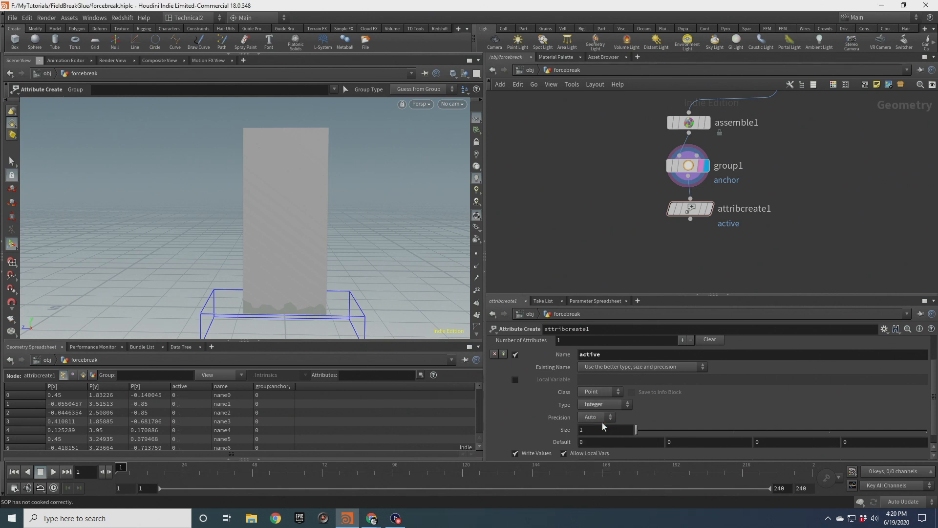
scroll(583, 422, down, 1)
double_click(591, 430)
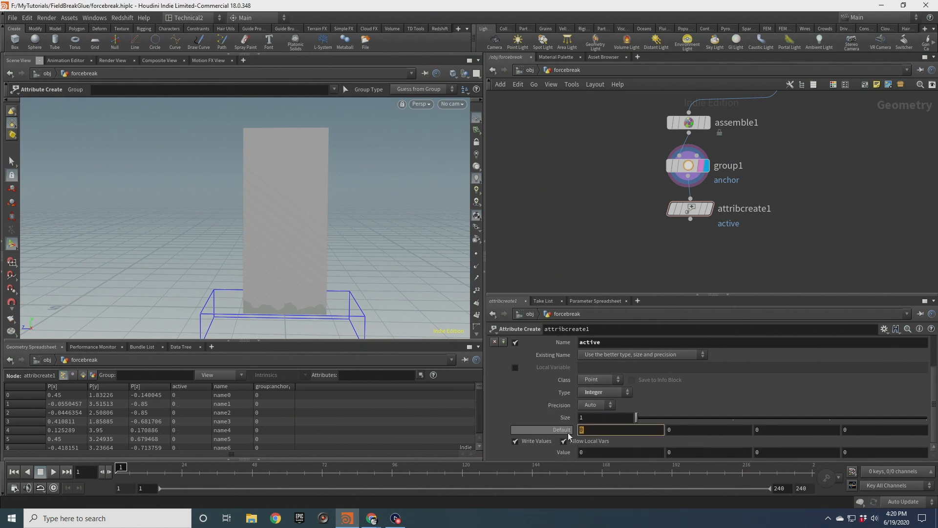
text(1)
key(Return)
Restrict the Attribute Create node to the anchor group and display the node.
scroll(782, 391, up, 3)
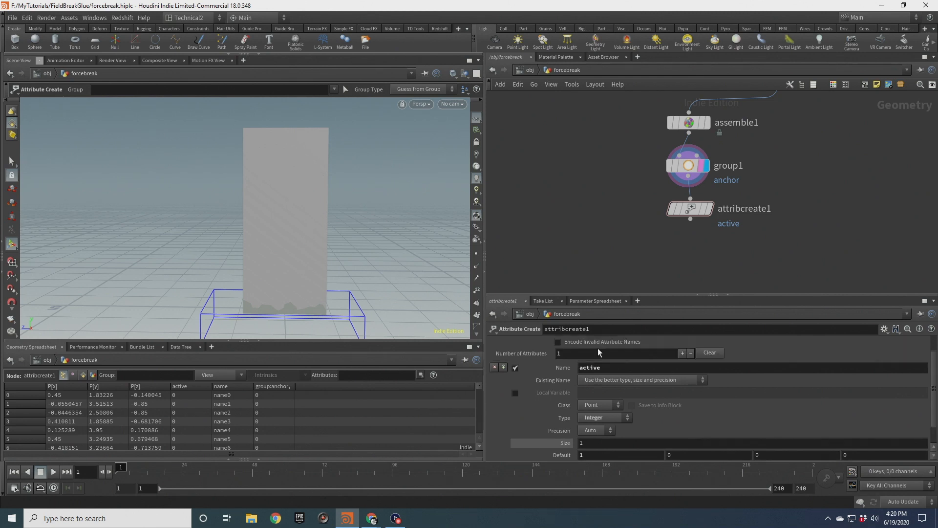
click(913, 343)
click(918, 353)
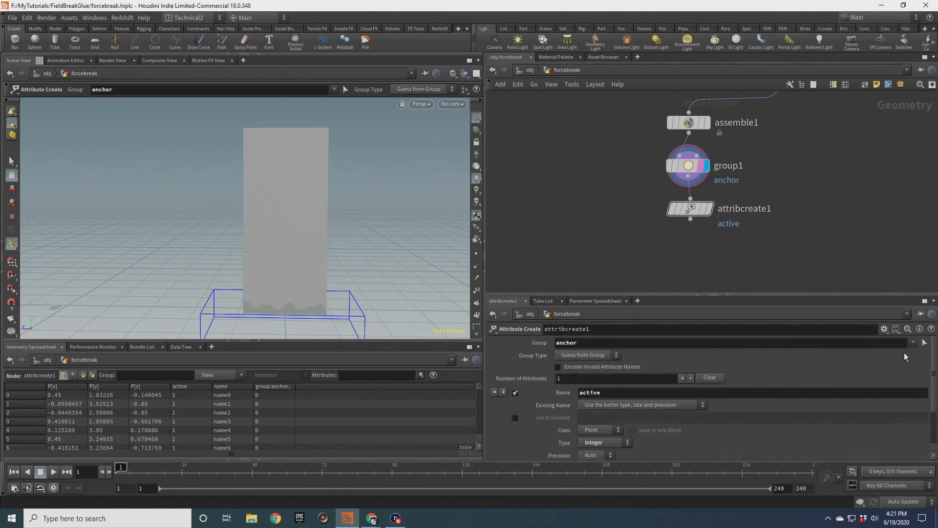
scroll(697, 413, down, 4)
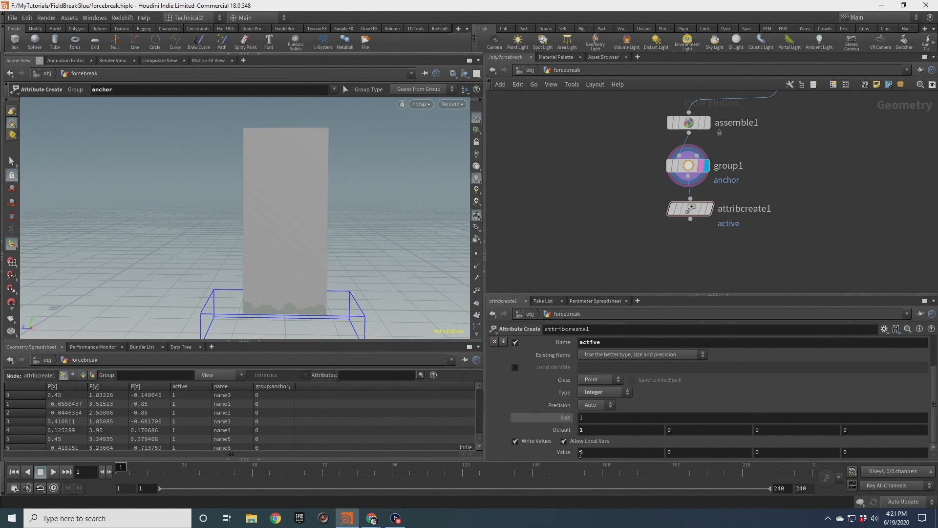
click(707, 209)
Add a Null node below the Attribute Create node and name it GEO.
click(690, 219)
key(Tab)
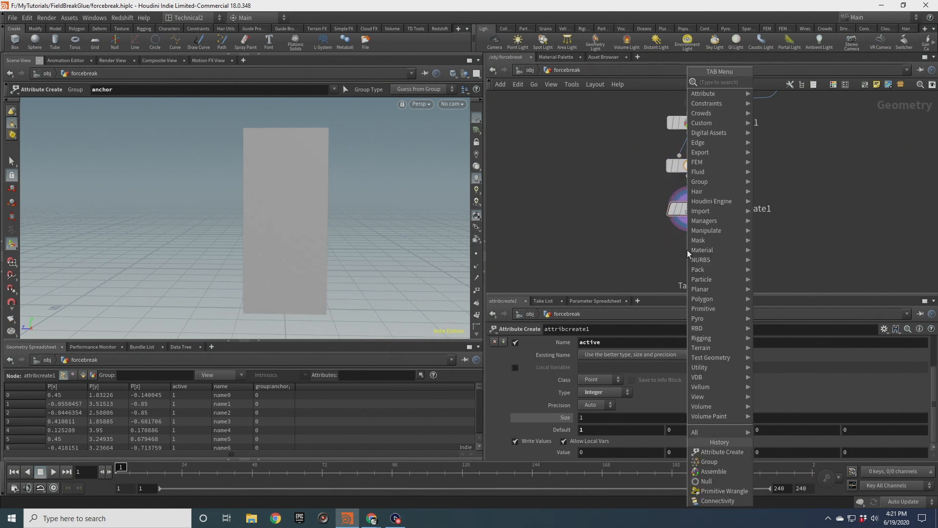
text(null)
key(Return)
click(687, 250)
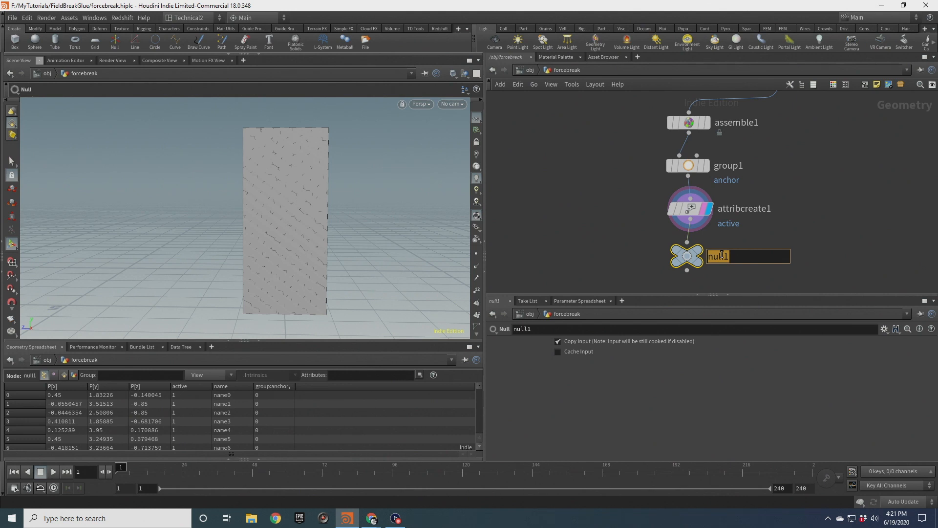
text(GEO)
key(Return)
scroll(825, 191, down, 3)
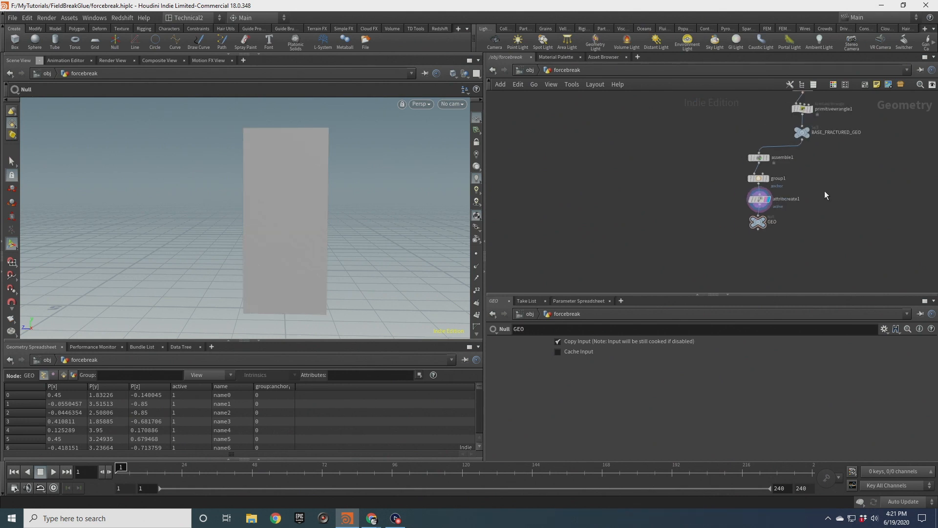
middle_drag(848, 157, 699, 224)
scroll(699, 224, up, 1)
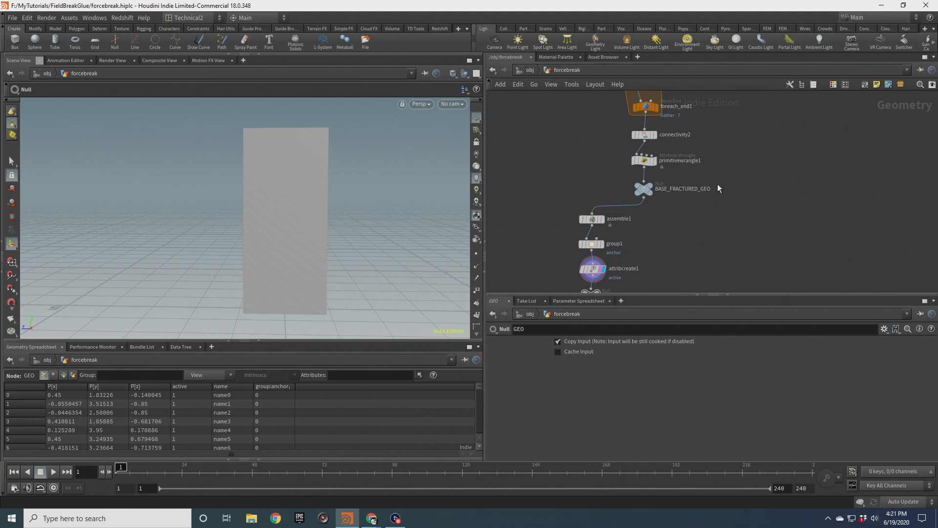
scroll(719, 180, down, 2)
middle_drag(731, 150, 716, 237)
scroll(666, 194, up, 4)
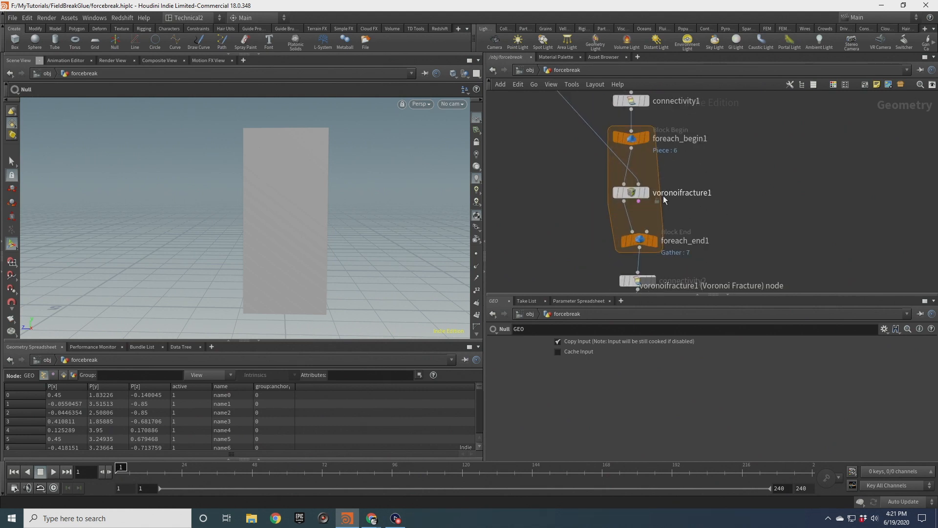
click(639, 201)
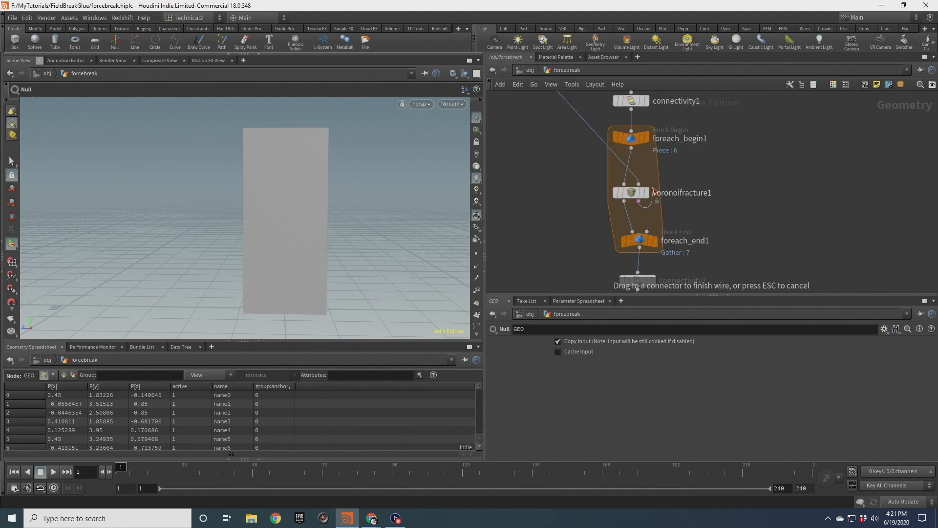
drag(698, 212, 690, 216)
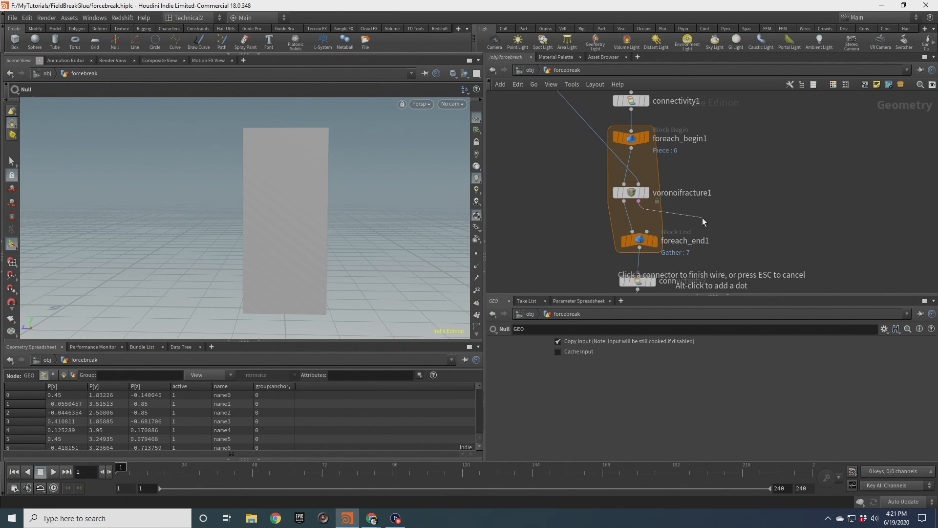
click(711, 215)
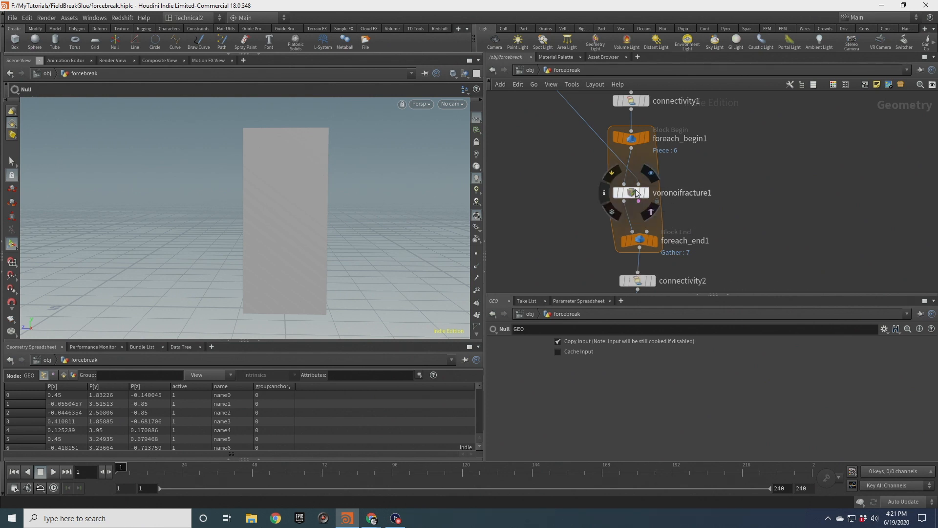
Branch a Connect Adjacent Pieces node off the BASE_FRACTURED_GEO null.
middle_drag(770, 256, 749, 132)
scroll(710, 205, down, 2)
middle_drag(675, 252, 658, 201)
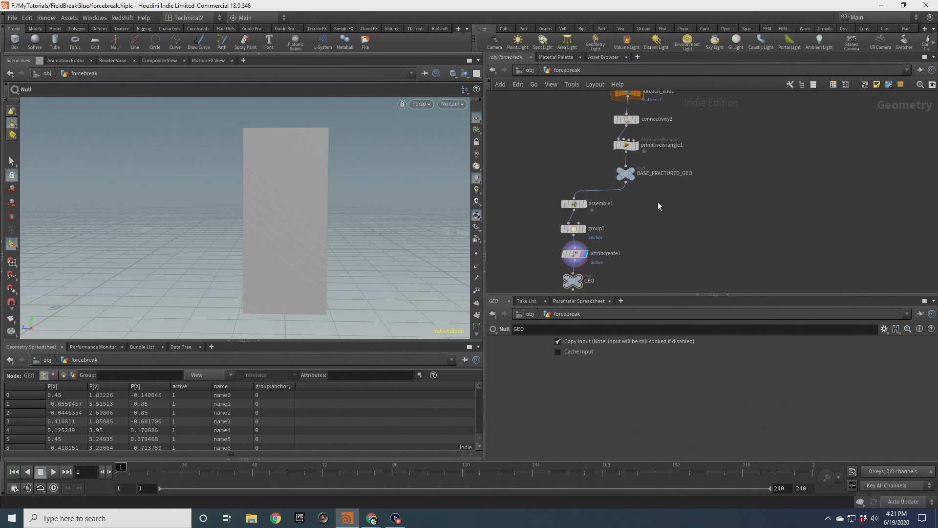
scroll(652, 199, up, 3)
drag(610, 171, 769, 200)
key(Tab)
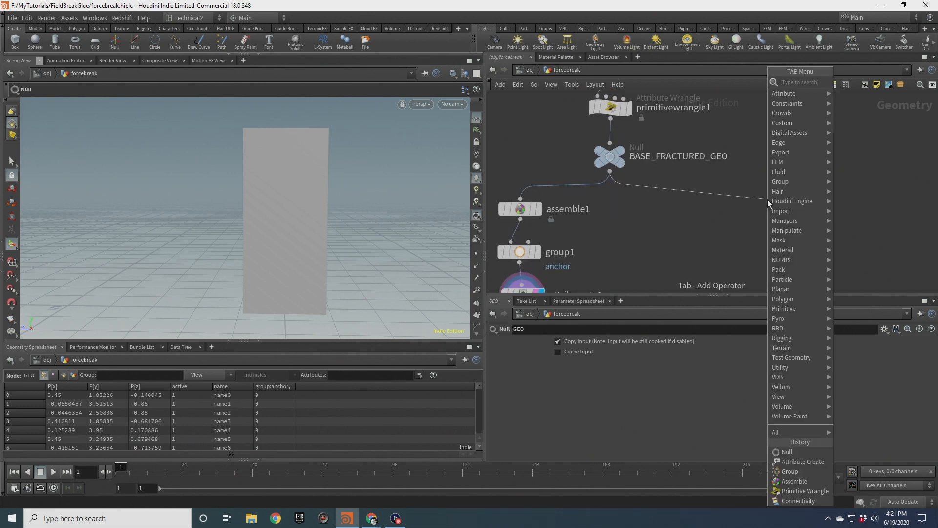
text(connect)
key(Return)
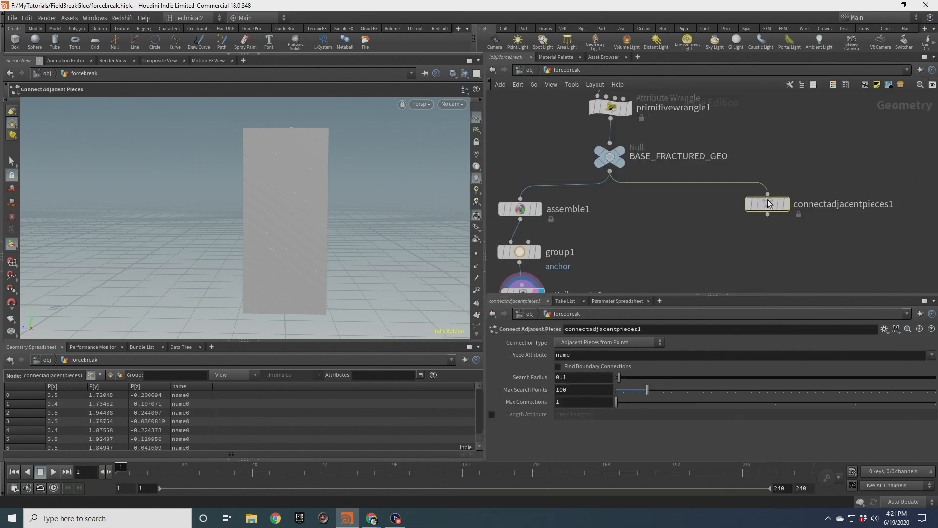
Set the node's connection type to Adjacent Pieces from Surface Points and display the node.
click(608, 345)
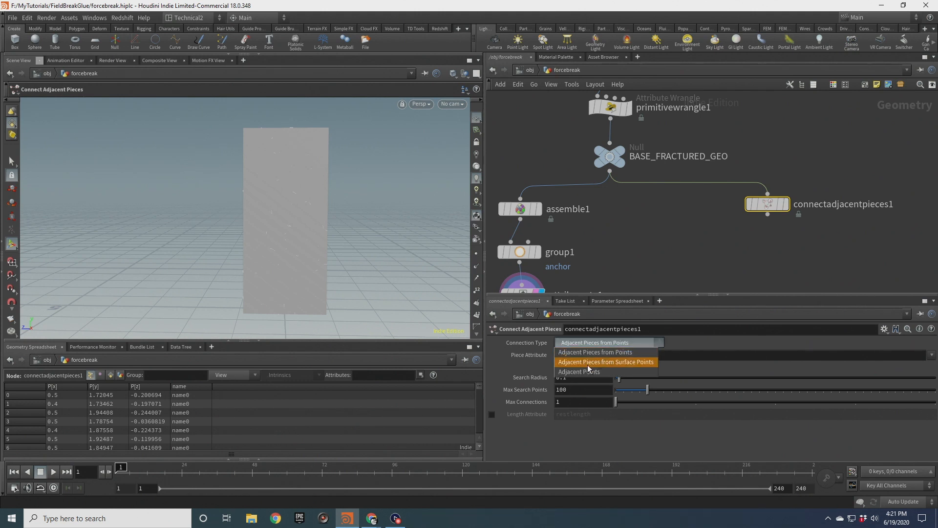
click(594, 360)
click(785, 204)
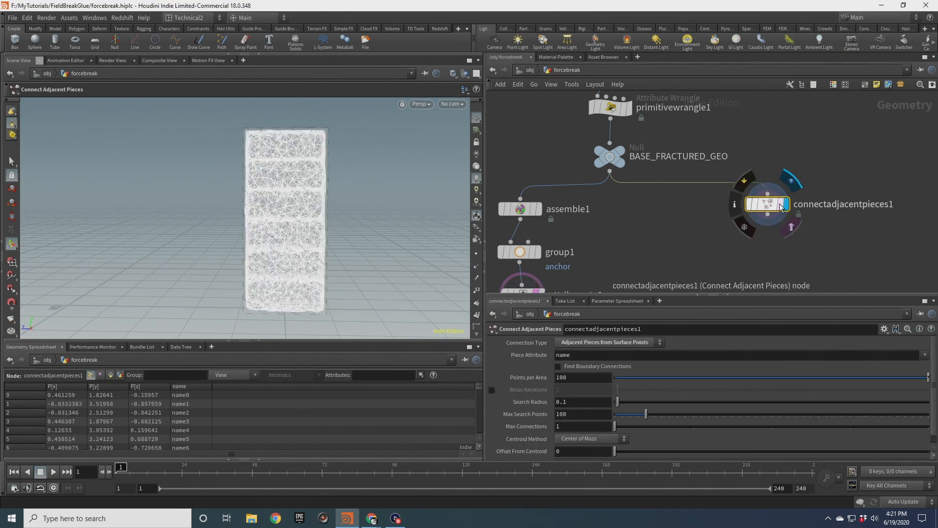
drag(768, 209, 751, 214)
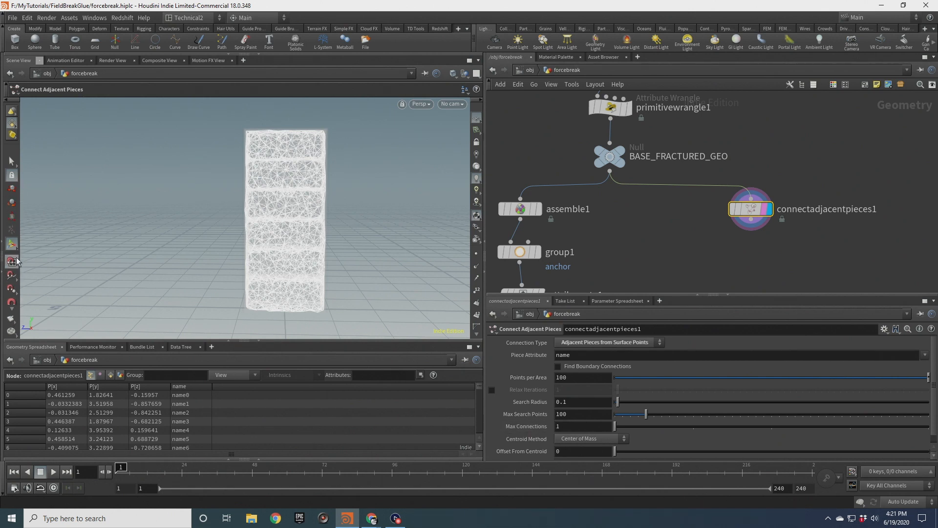
Examine the constraint lines connecting the building's pieces from several angles and distances.
scroll(15, 262, down, 4)
click(12, 273)
scroll(314, 186, up, 3)
drag(298, 197, 314, 202)
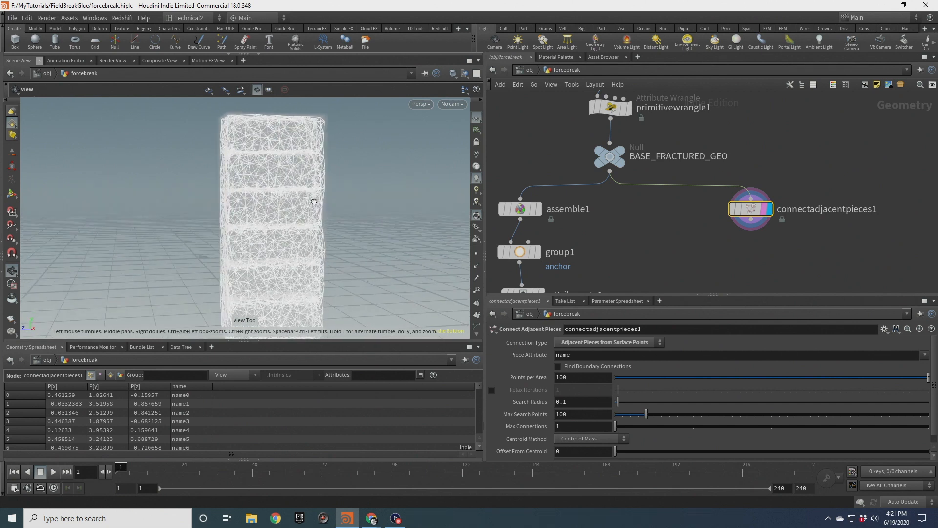
scroll(316, 176, up, 3)
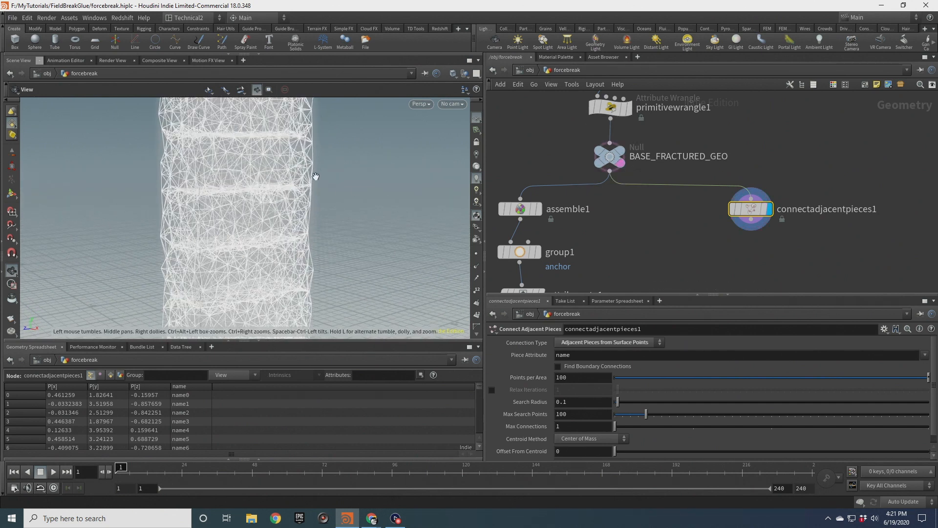
middle_drag(316, 176, 318, 204)
middle_drag(613, 170, 618, 226)
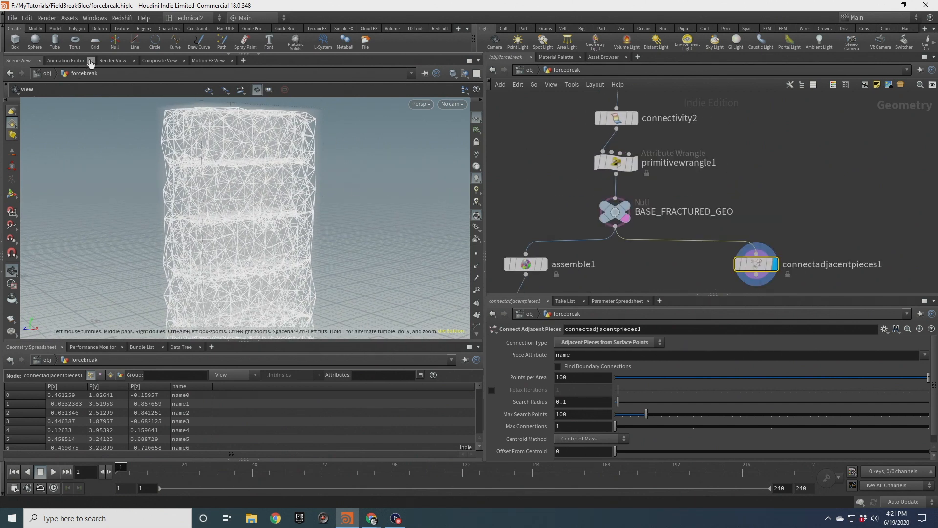
click(111, 61)
click(16, 62)
scroll(319, 175, down, 2)
drag(320, 175, 298, 170)
scroll(320, 151, up, 4)
scroll(319, 154, down, 3)
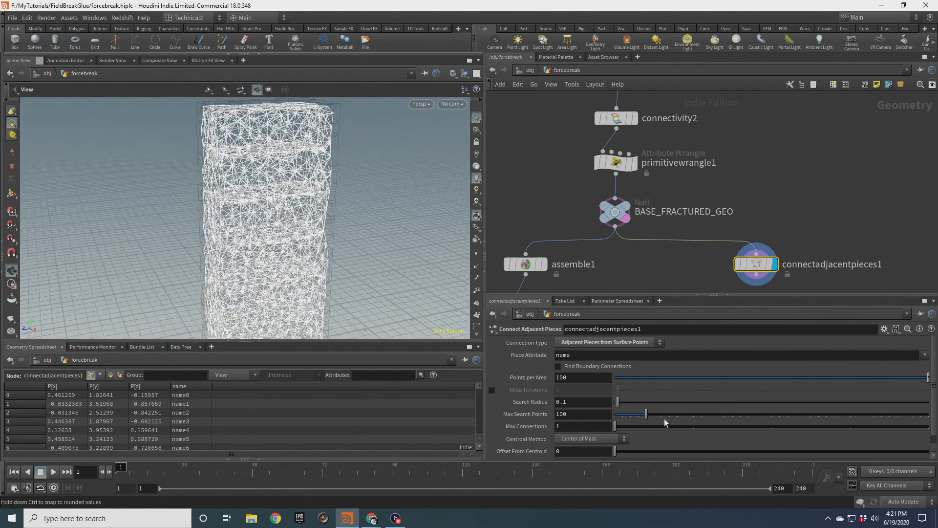
Set the Connect Adjacent Pieces node's Max Connections to 6 and inspect its connection network and geometry information.
double_click(583, 425)
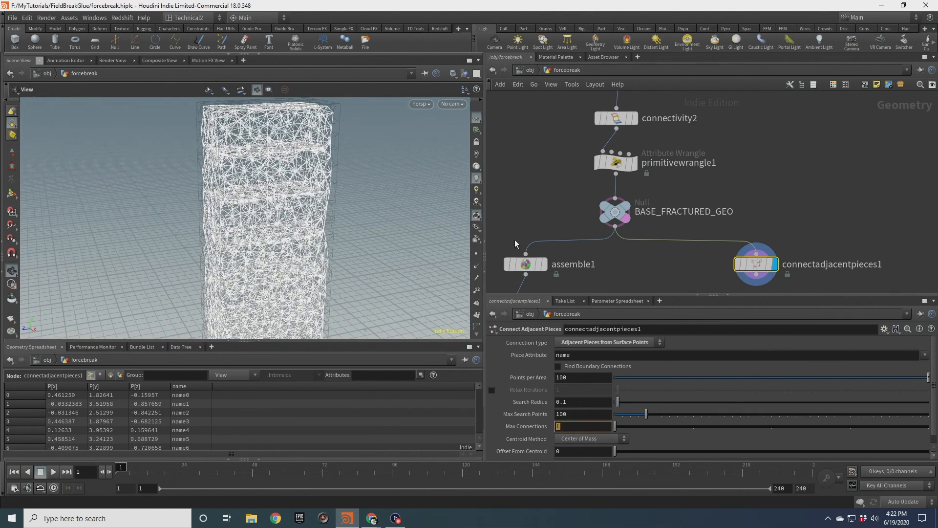
text(4)
key(Return)
double_click(560, 426)
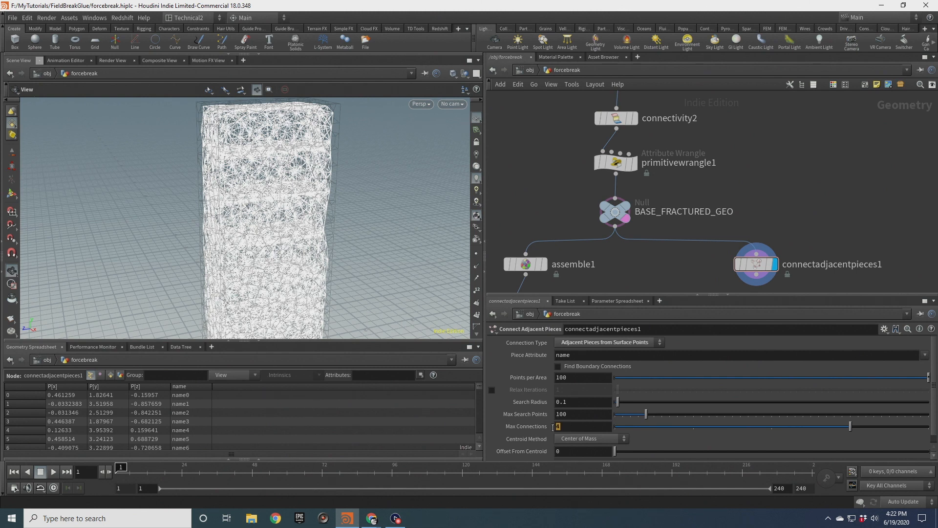
text(6)
key(Return)
drag(319, 188, 405, 230)
middle_click(754, 266)
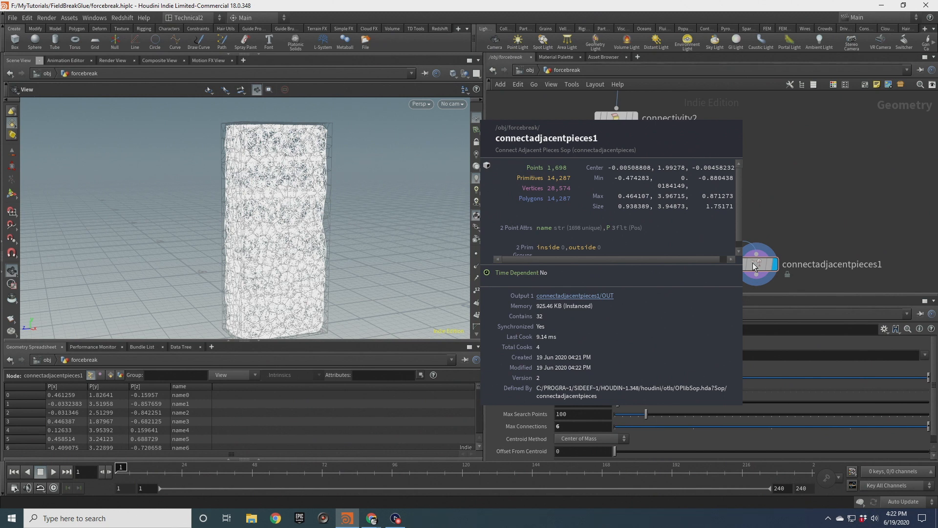
drag(337, 260, 308, 142)
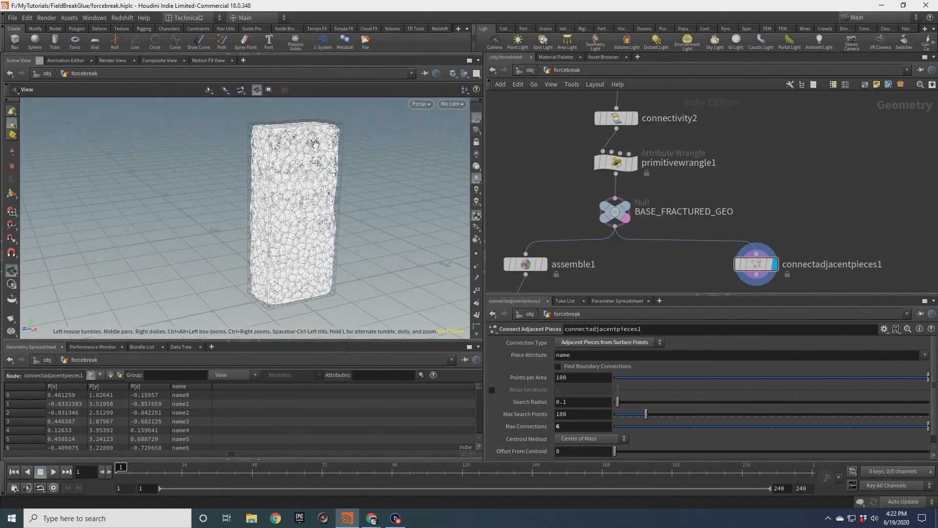
Add a Primitive Wrangle below the Connect Adjacent Pieces node and start editing its VEXpression.
middle_drag(775, 209, 758, 102)
key(Tab)
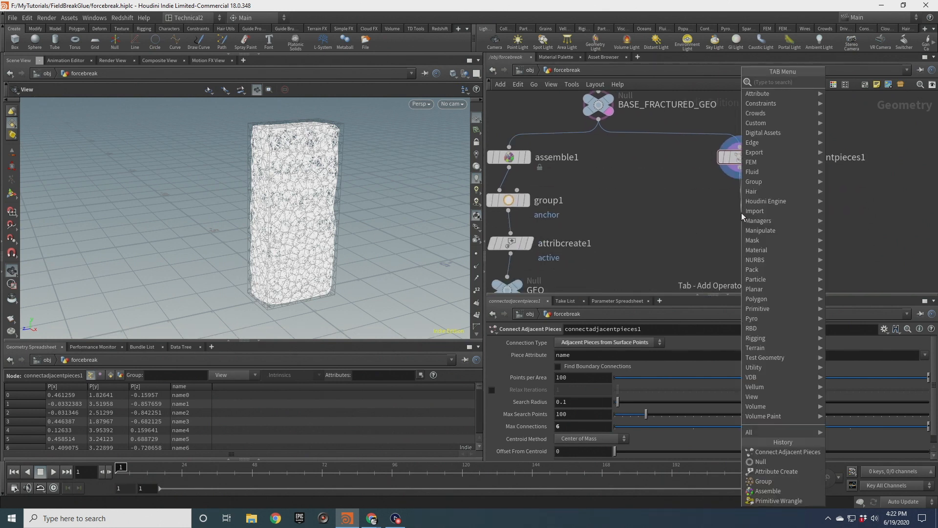
text(primw)
key(Return)
click(741, 214)
click(660, 416)
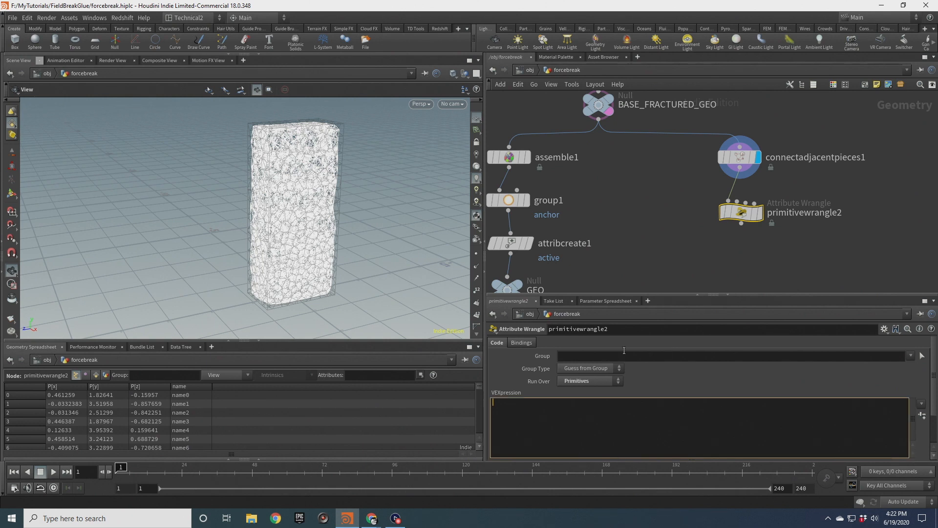
Write wrangle code assigning s@constraint_name = "glue"; and s@constraint_type = "all"; to the constraint primitives.
text(s@constraint)
key(BackSpace)
key(BackSpace)
text(nstr)
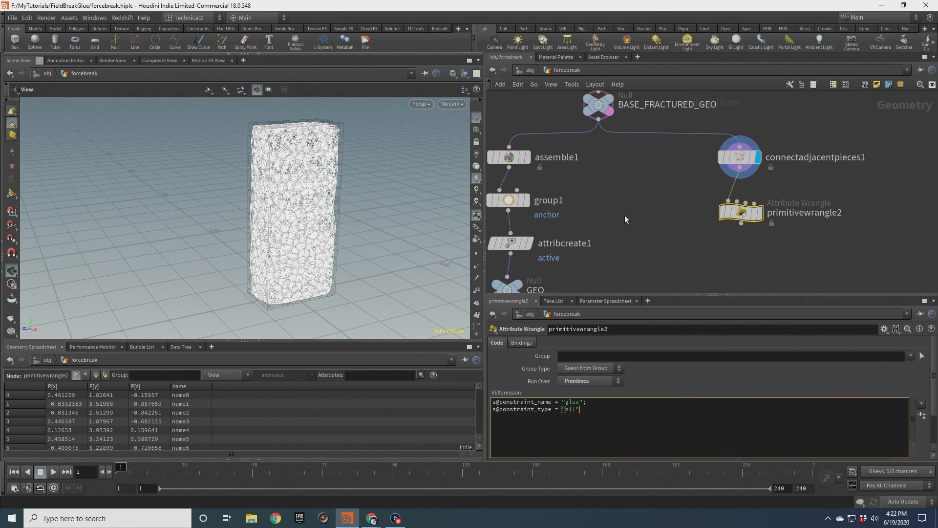
click(624, 215)
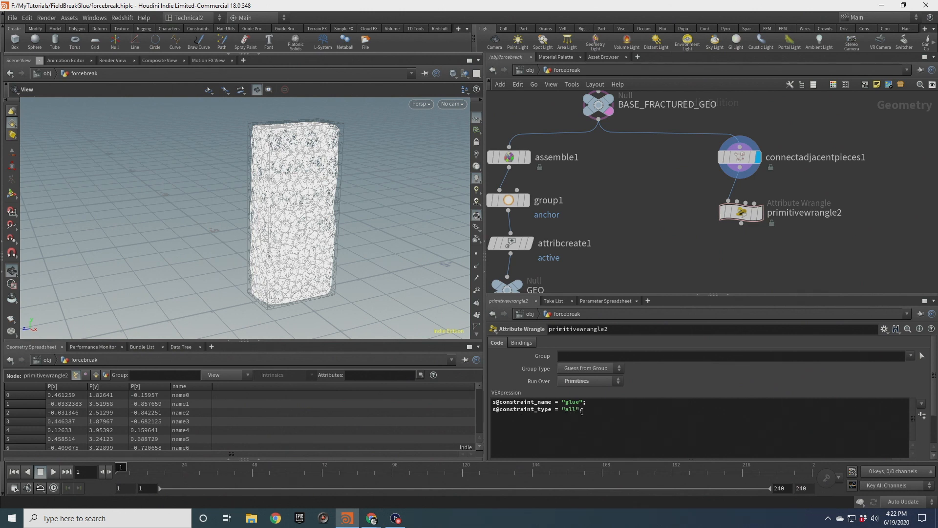
drag(586, 409, 563, 403)
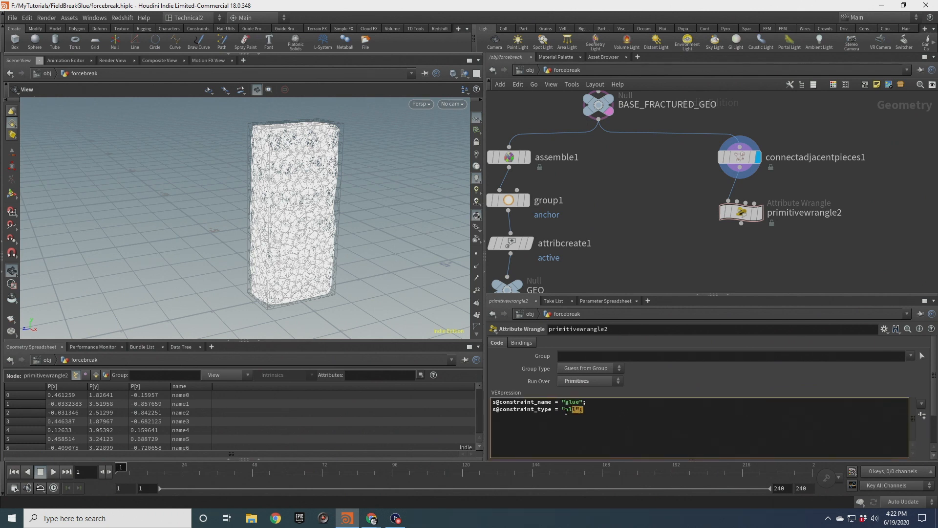
drag(567, 411, 484, 413)
click(587, 409)
click(584, 411)
drag(583, 413, 559, 412)
click(595, 411)
Enable the restlength length attribute on the Connect Adjacent Pieces node.
click(739, 157)
scroll(523, 399, down, 1)
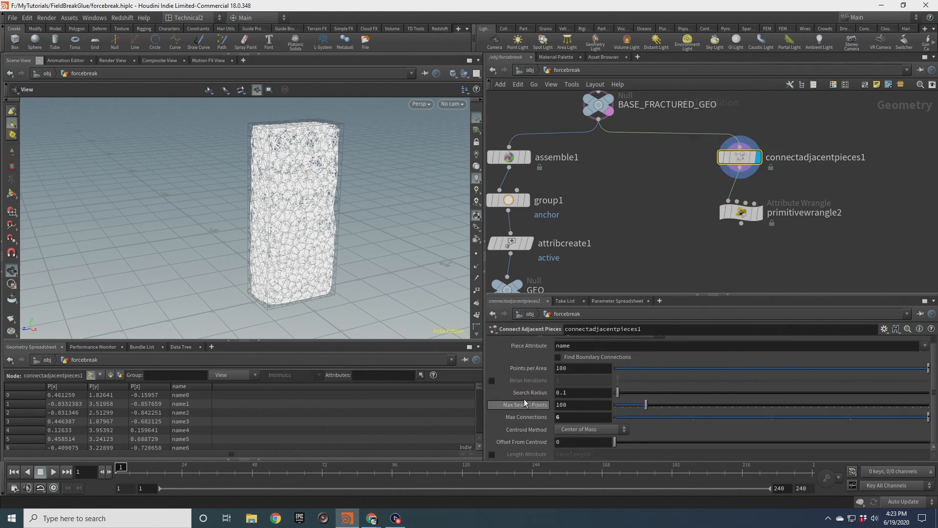
click(492, 454)
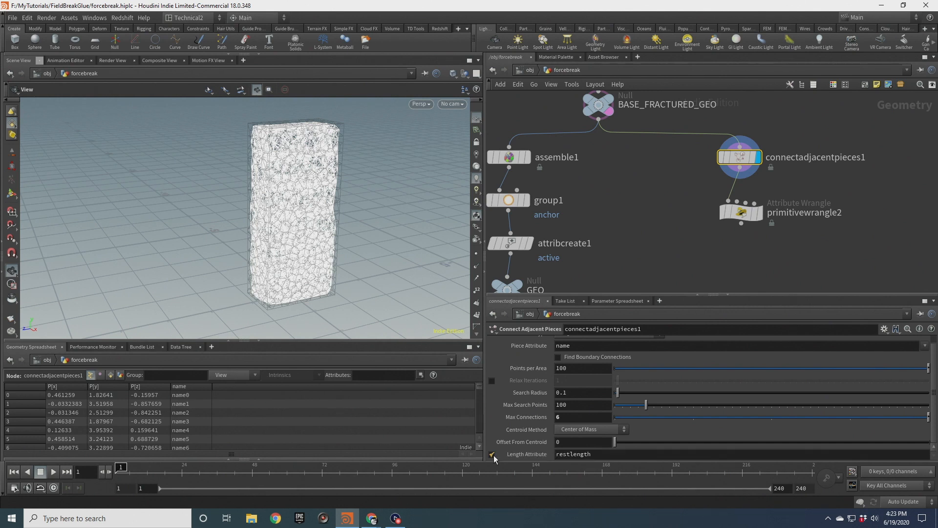
Add the line f@strength = 1.0; below the constraint attributes in the constraint branch's wrangle.
click(741, 212)
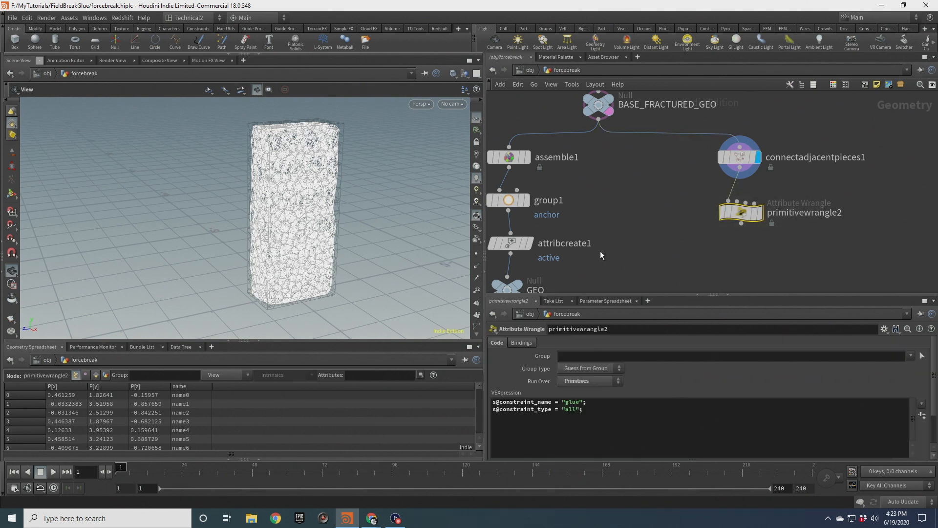
click(595, 405)
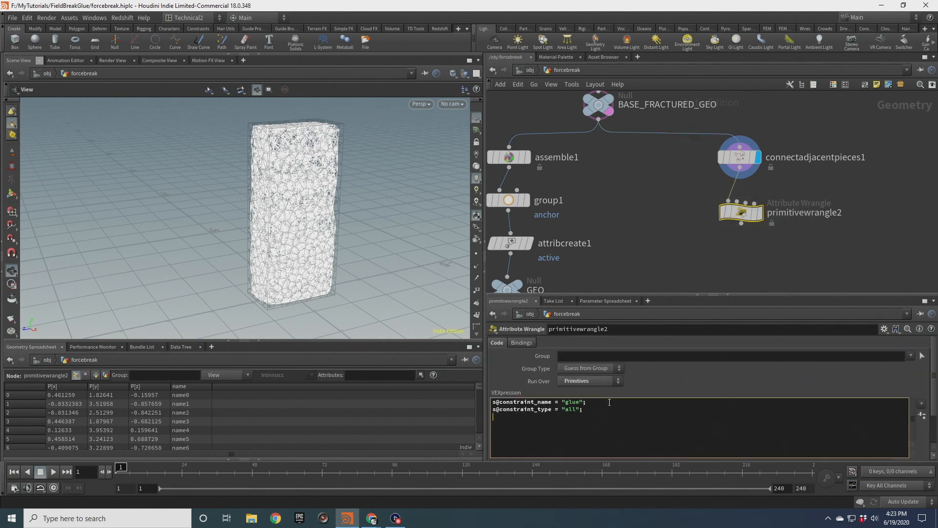
text(strength = 1.0;)
Add a Null node below the constraint wrangle and name it CON.
scroll(650, 230, down, 3)
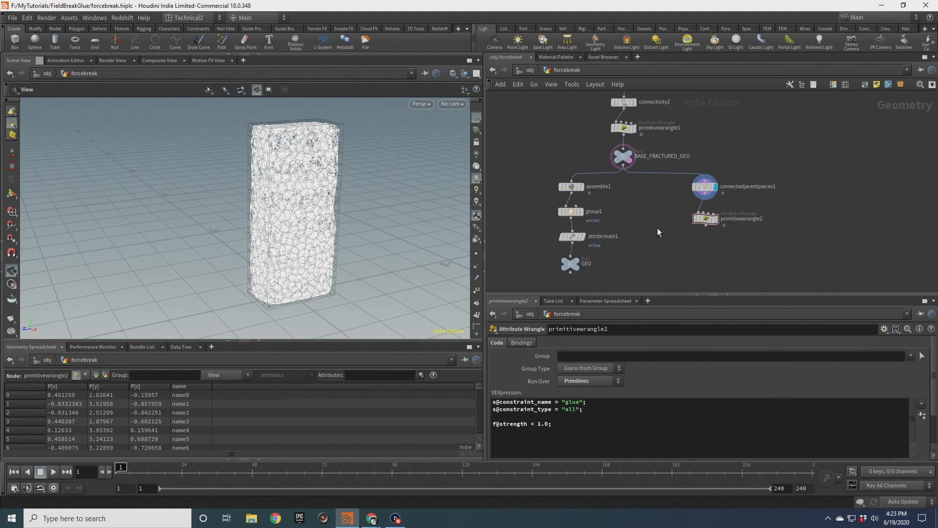
key(Tab)
text(null)
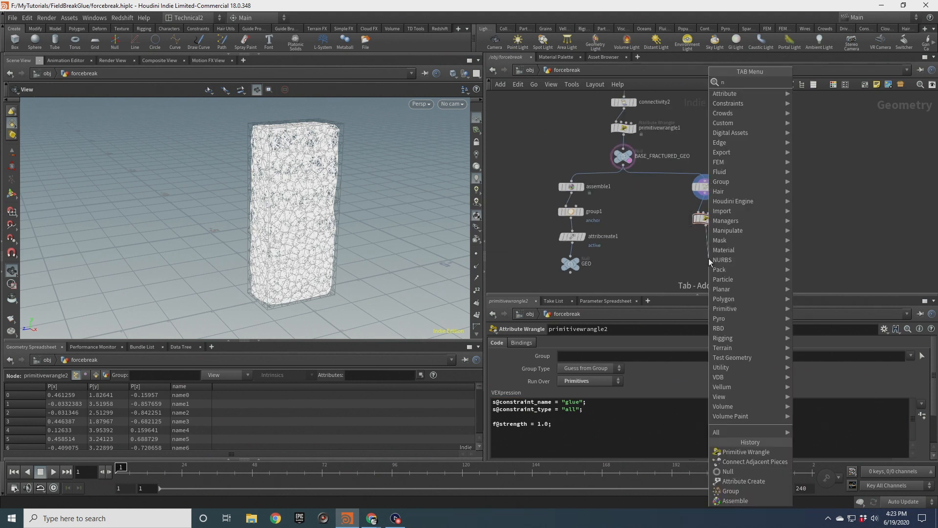
key(Return)
double_click(726, 257)
text(C)
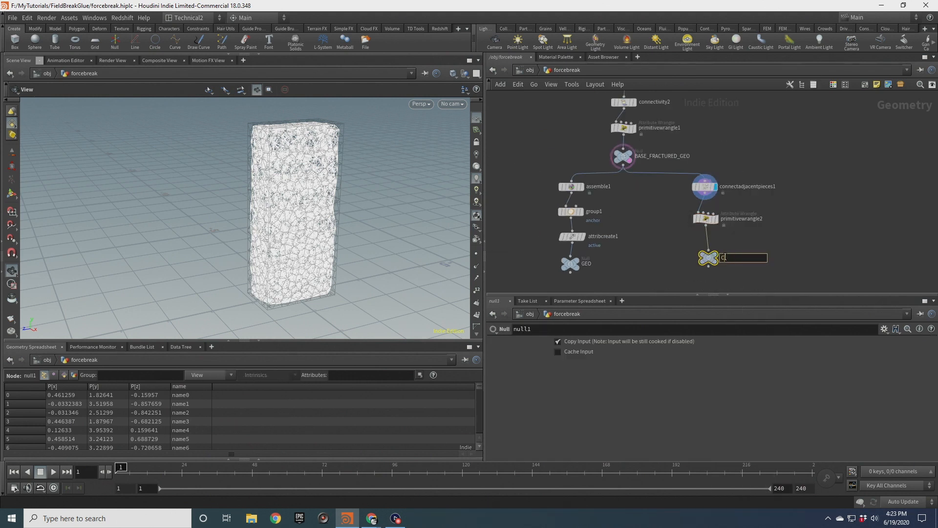
text(ON)
key(Return)
scroll(650, 239, down, 3)
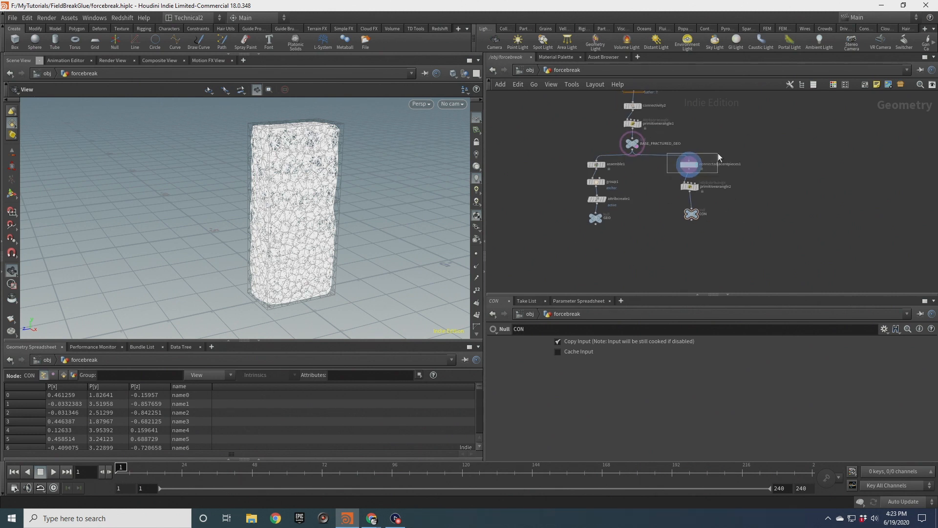
click(689, 165)
drag(297, 205, 309, 196)
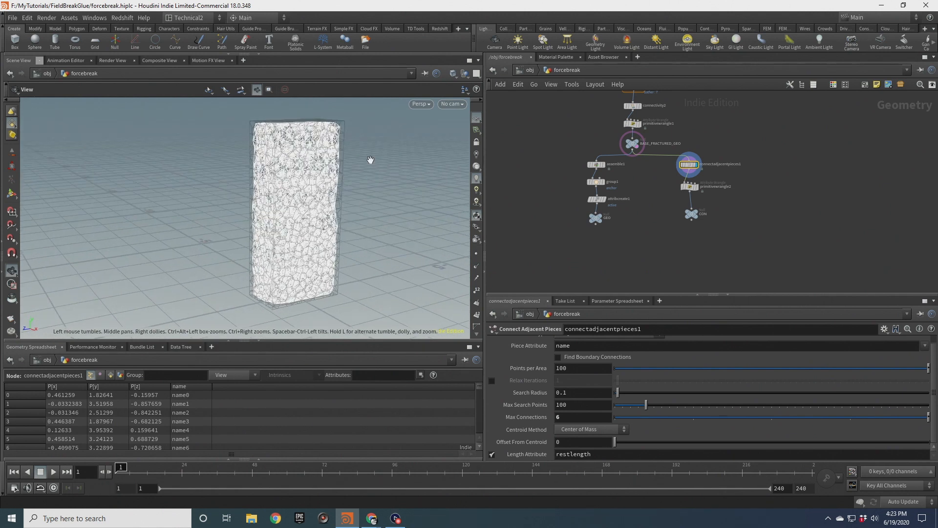
scroll(601, 191, down, 2)
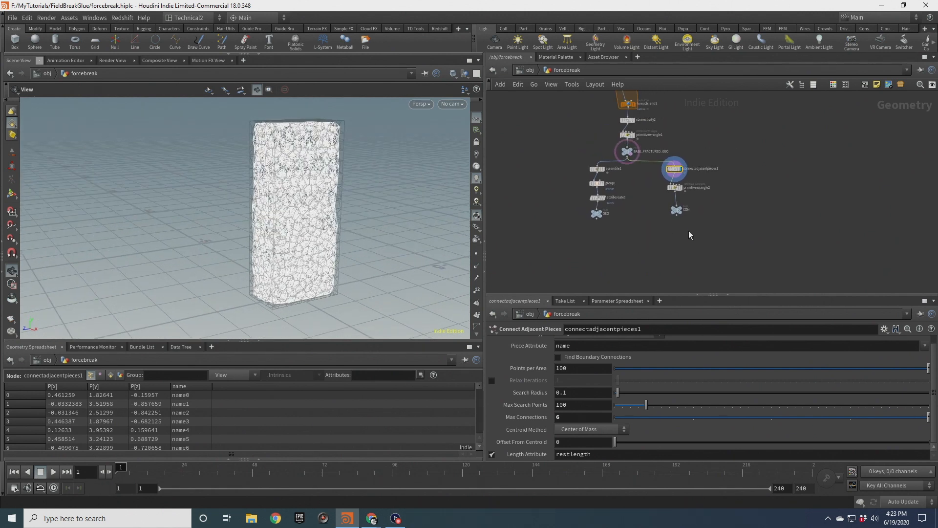
Rearrange the geometry and constraint branches so they sit symmetrically below the base fractured geometry null.
drag(691, 235, 658, 182)
drag(567, 160, 616, 232)
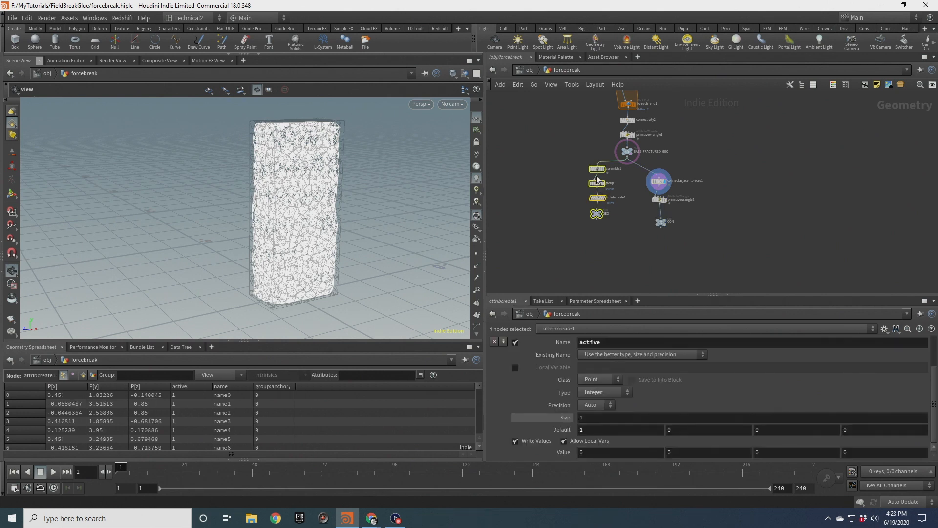
drag(596, 173, 602, 182)
Add a DOP Network node below the GEO and CON nulls.
middle_drag(629, 225, 636, 178)
click(633, 208)
key(Tab)
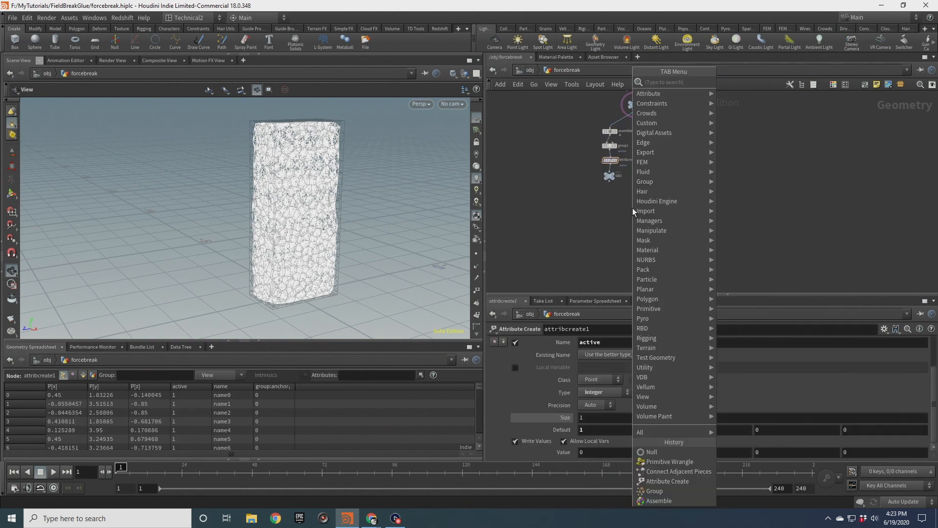
text(dop)
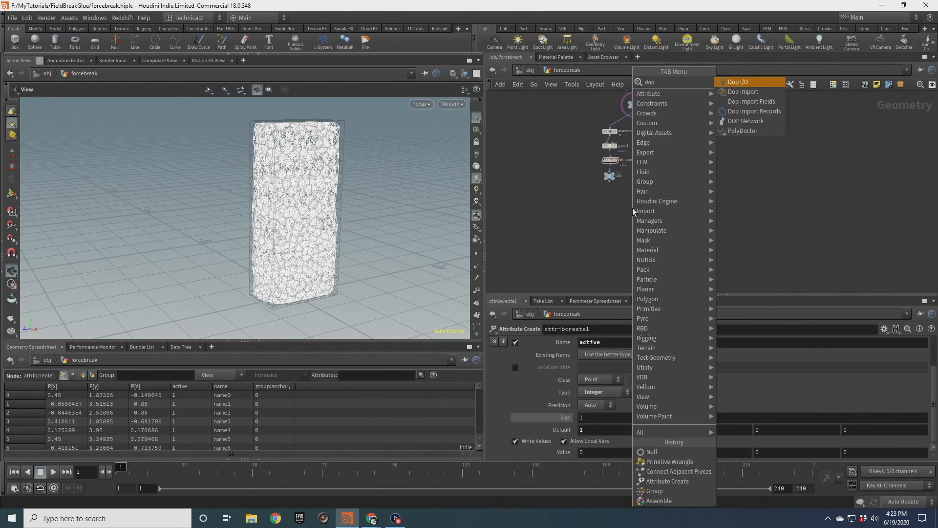
key(Down)
key(Down)
key(Down)
key(Down)
key(Return)
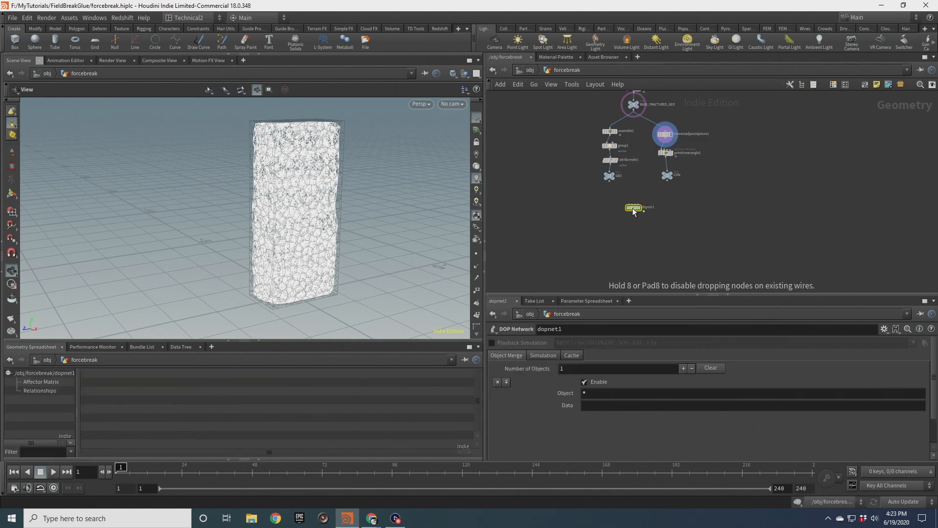
Go inside the new DOP network and add a Ground Plane node above the output.
double_click(634, 208)
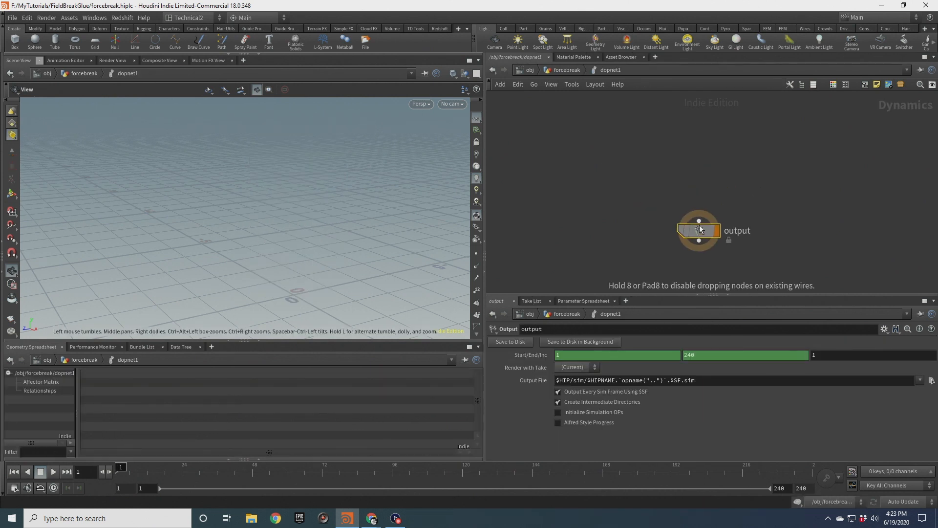
key(Tab)
text(ground)
key(Return)
key(Return)
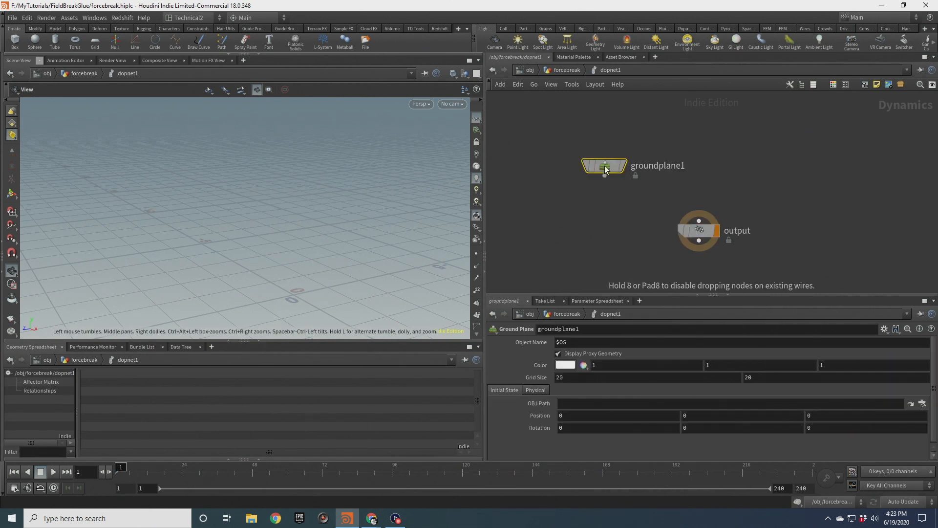
key(Tab)
text(gravo)
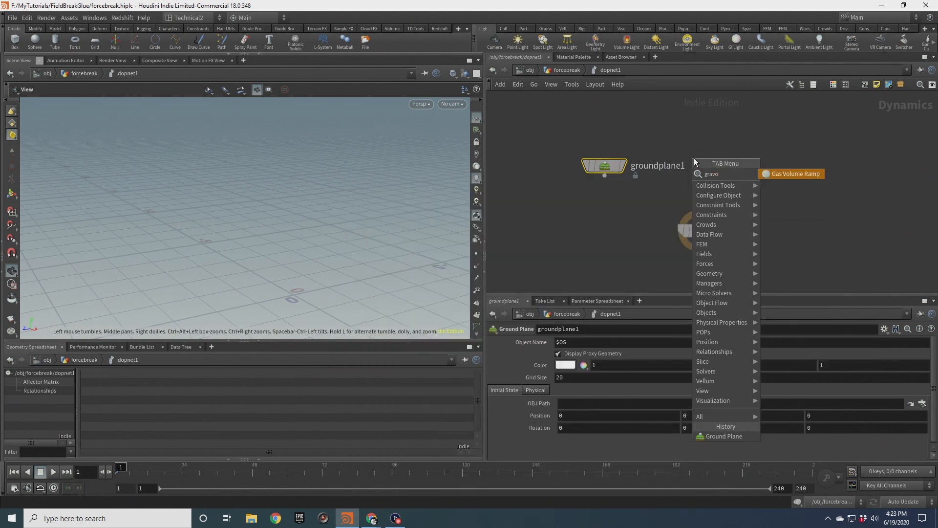
key(Return)
key(Delete)
Add a Gravity Force node beside the ground plane.
key(Tab)
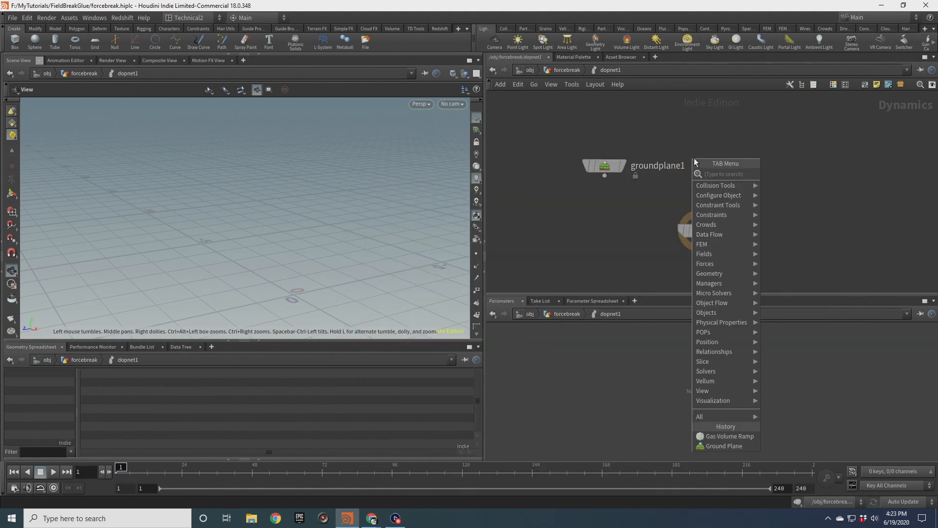
text(grav)
key(Return)
click(696, 162)
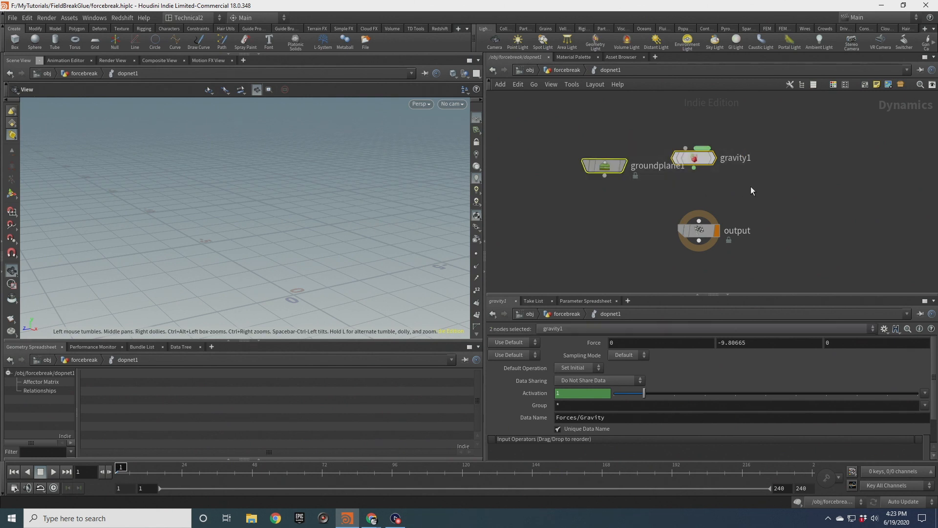
Merge the ground plane and gravity nodes, wire the merge into the output, and position the three nodes above it.
alt+drag(694, 168, 636, 201)
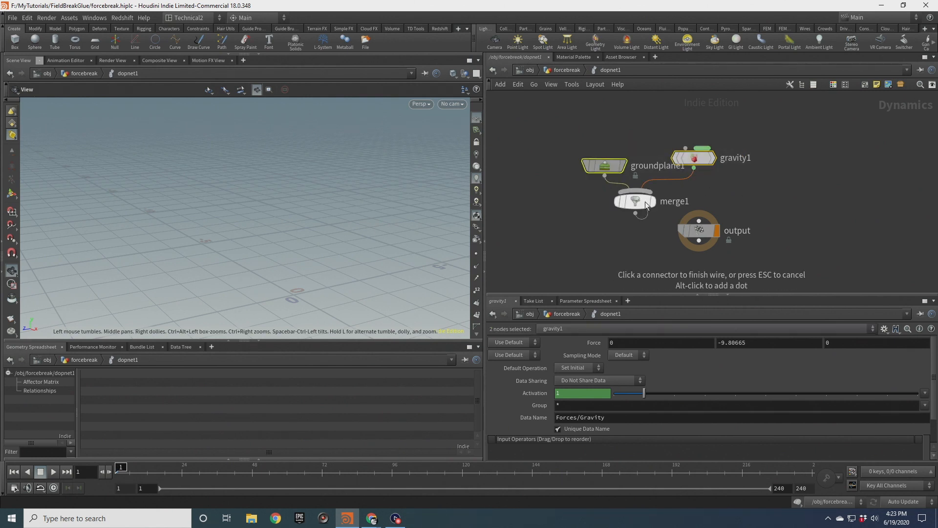
click(699, 221)
drag(559, 133, 729, 199)
drag(637, 201, 706, 170)
Turn off Display Proxy Geometry on the ground plane and move its node away from the merge.
click(625, 120)
click(672, 135)
click(576, 356)
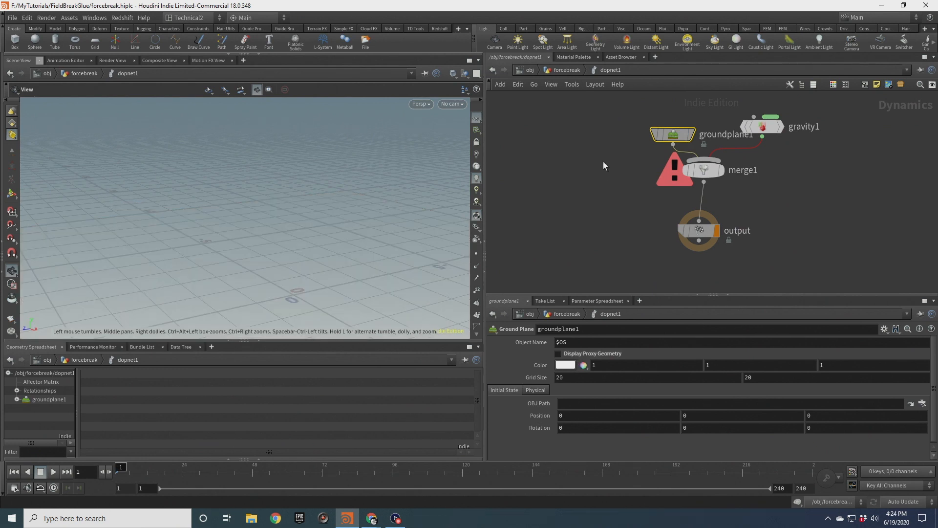
drag(673, 135, 636, 122)
Add a Rigid Body Solver above the gravity node and wire its output into gravity's input.
middle_drag(802, 176, 740, 282)
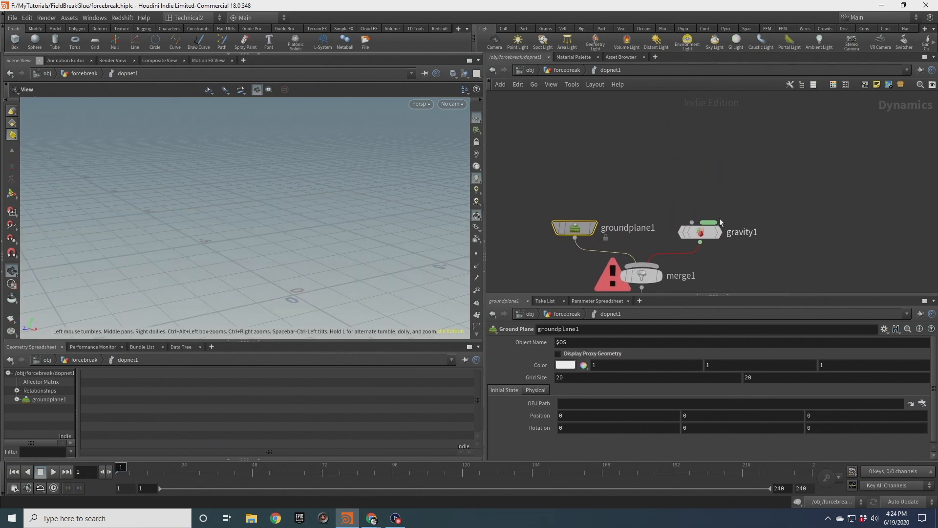
key(Tab)
text(rigi)
key(Return)
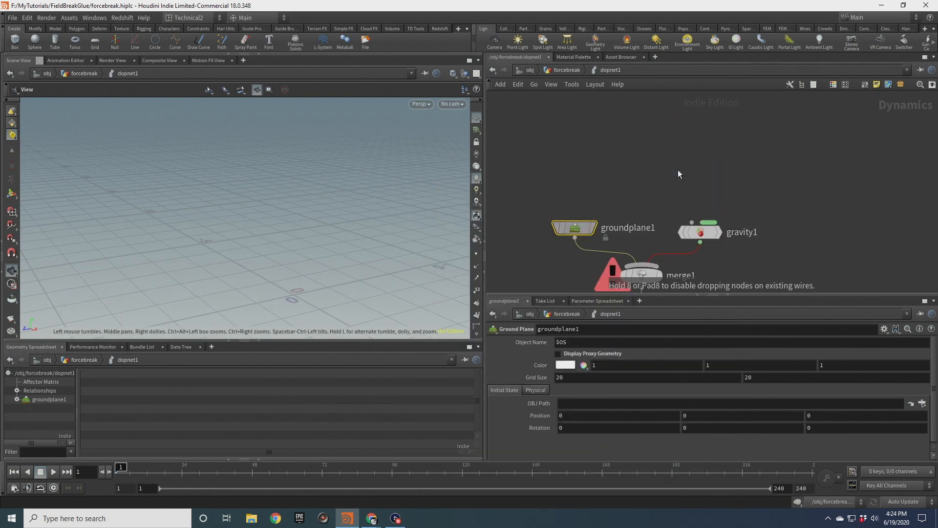
click(678, 169)
drag(679, 180, 691, 223)
Add a Constraint Network node and connect it to the rigid body solver's first input.
key(Tab)
text(const)
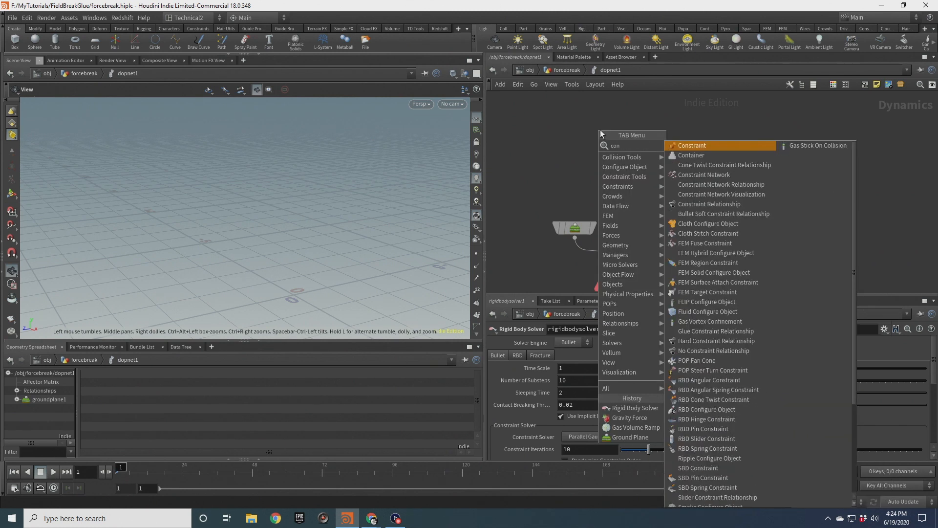
key(Down)
key(Return)
click(600, 130)
drag(600, 139, 667, 160)
Add an RBD Packed Object node and connect it to the constraint network's first input.
middle_drag(573, 153, 643, 221)
key(Tab)
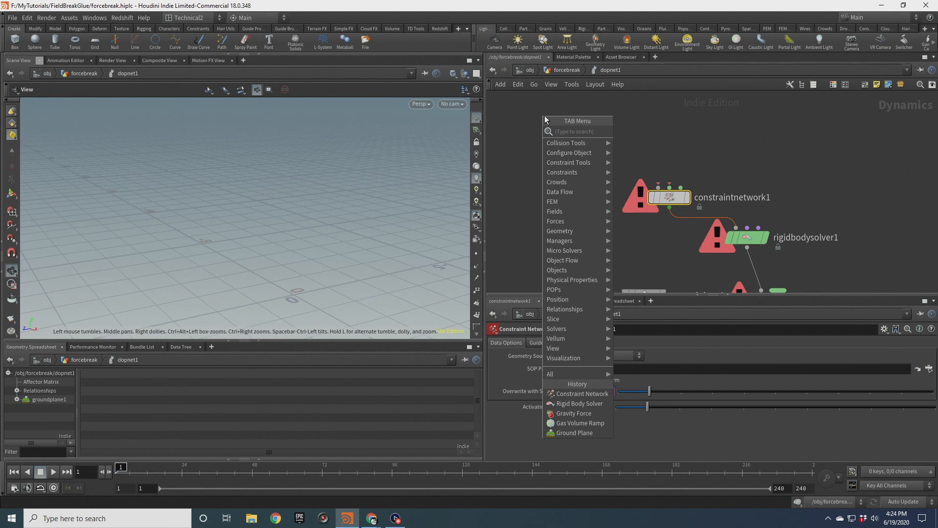
text(pack)
key(Return)
click(545, 116)
drag(544, 125, 658, 188)
Add a Glue Constraint Relationship node above the constraint network as its second input.
key(Tab)
text(gluecon)
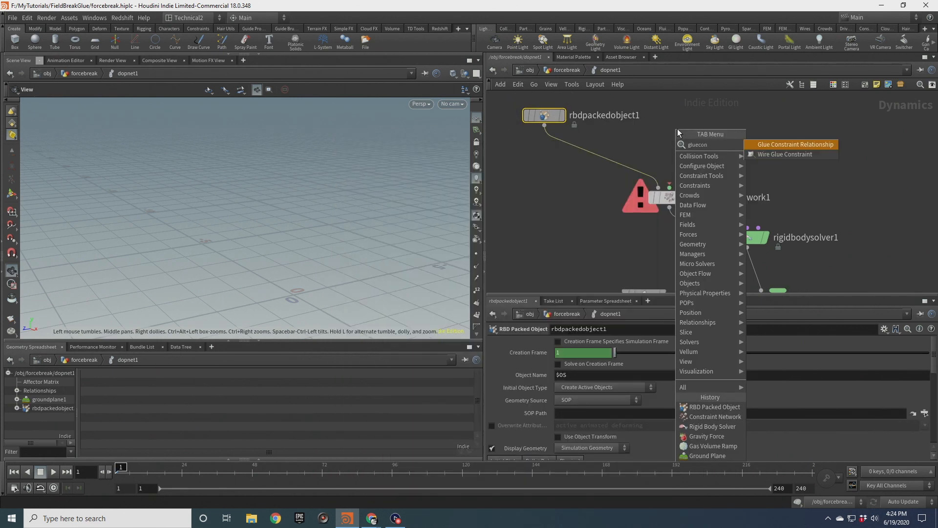
key(Return)
click(678, 129)
mouse_move(678, 139)
mouse_down()
mouse_move(670, 187)
mouse_move(673, 129)
mouse_up()
Set the constraint network's SOP Path to /obj/forcebreak/CON.
drag(633, 174, 753, 205)
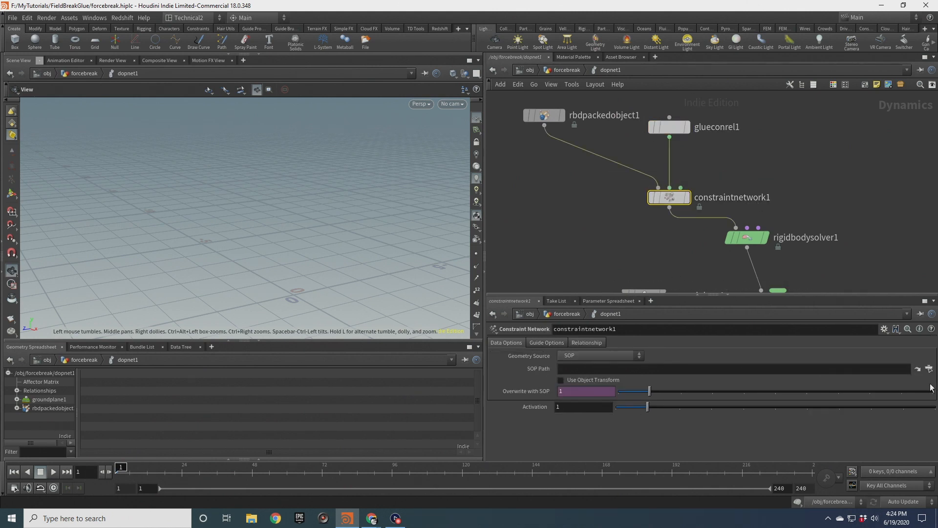
click(929, 369)
click(826, 335)
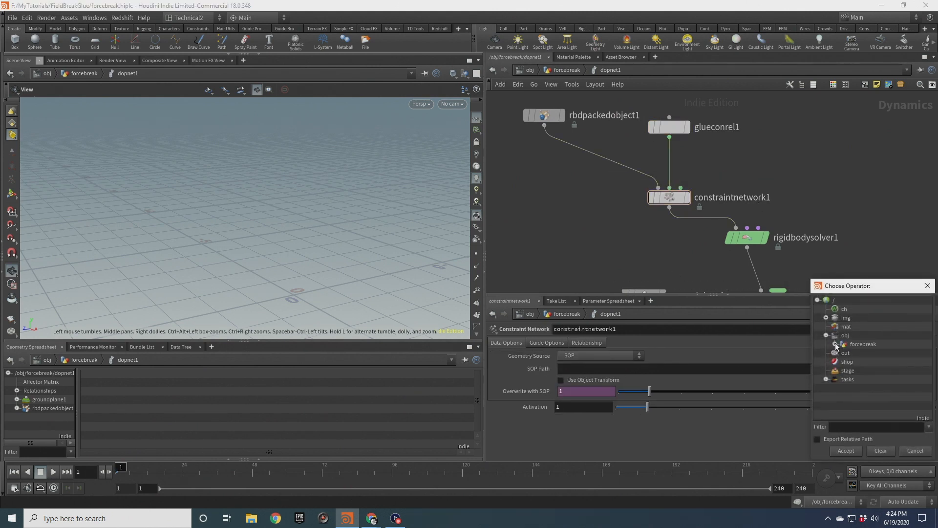
click(835, 344)
click(864, 362)
click(845, 451)
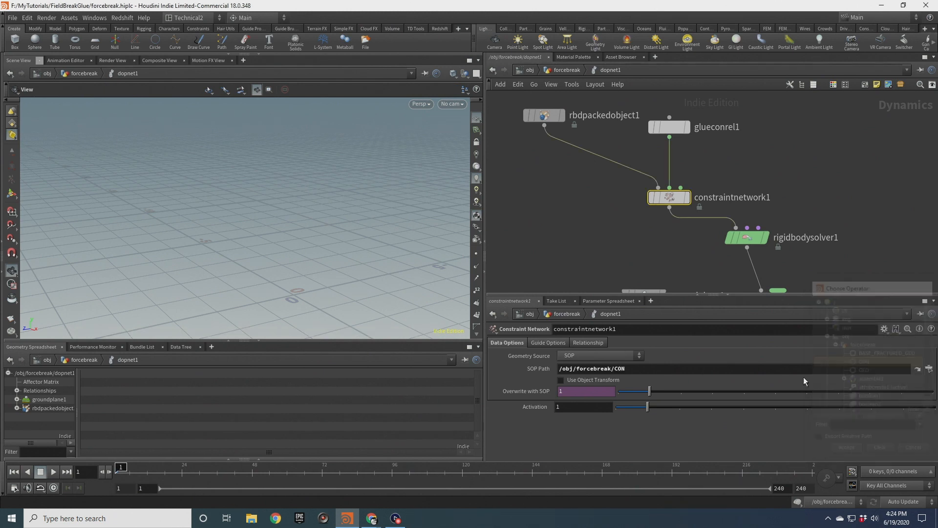
Point the RBD packed object's SOP Path at the GEO null inside forcebreak.
click(544, 115)
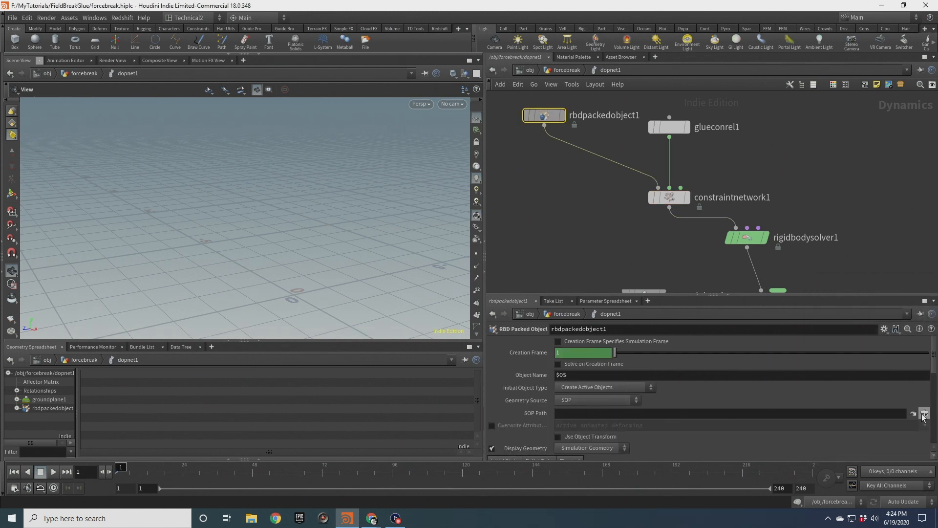
click(925, 413)
scroll(875, 391, up, 3)
click(864, 388)
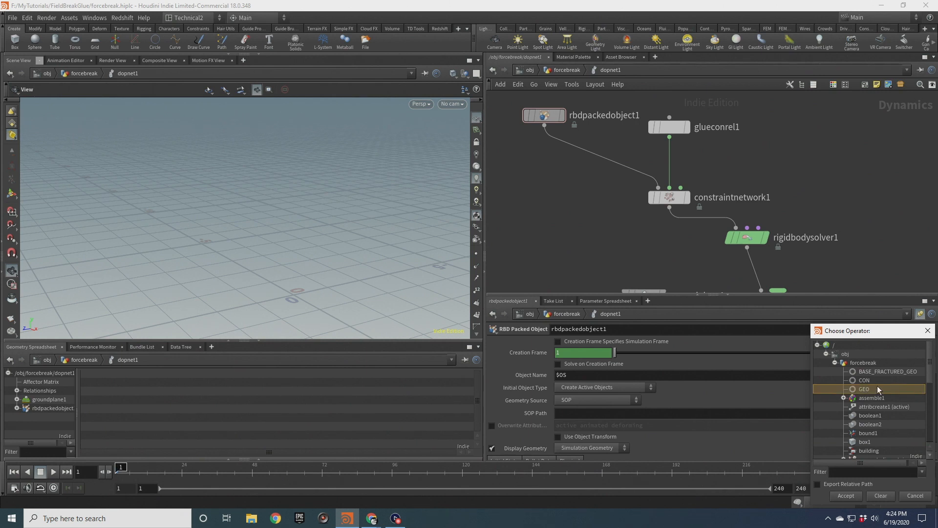
click(846, 495)
Set the glue constraint relationship's Data Name to glue and save the scene.
click(664, 127)
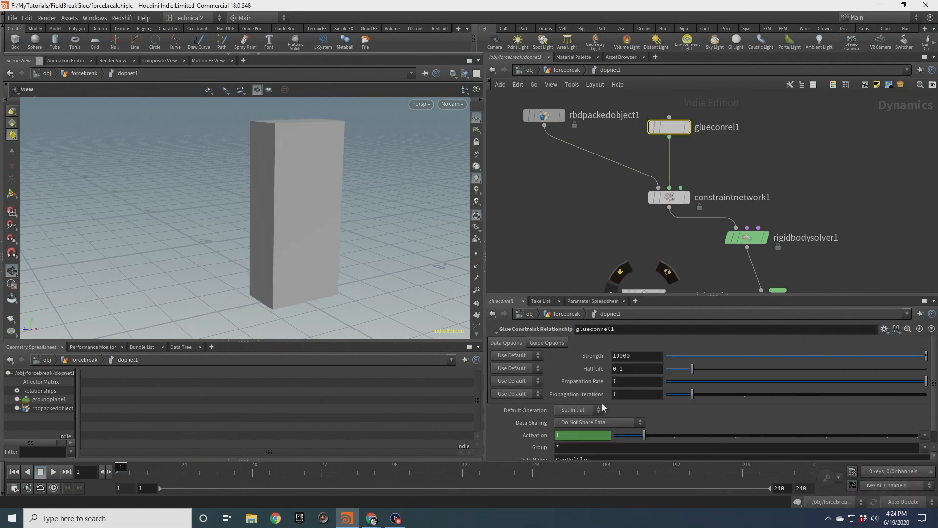
scroll(604, 408, down, 1)
drag(607, 443, 531, 450)
text(glue)
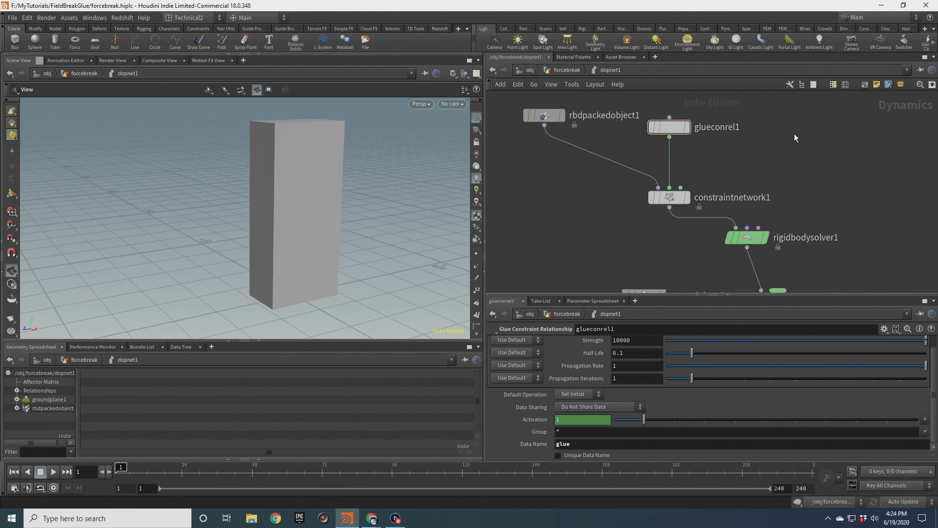
key(ctrl+s)
Align the gravity node beneath the rigid body solver.
drag(303, 247, 265, 221)
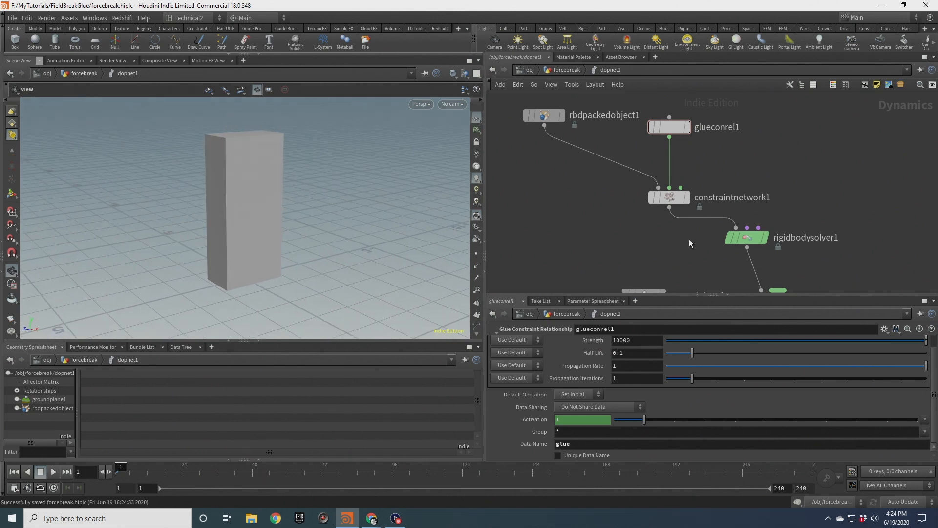
middle_drag(689, 239, 705, 157)
click(785, 218)
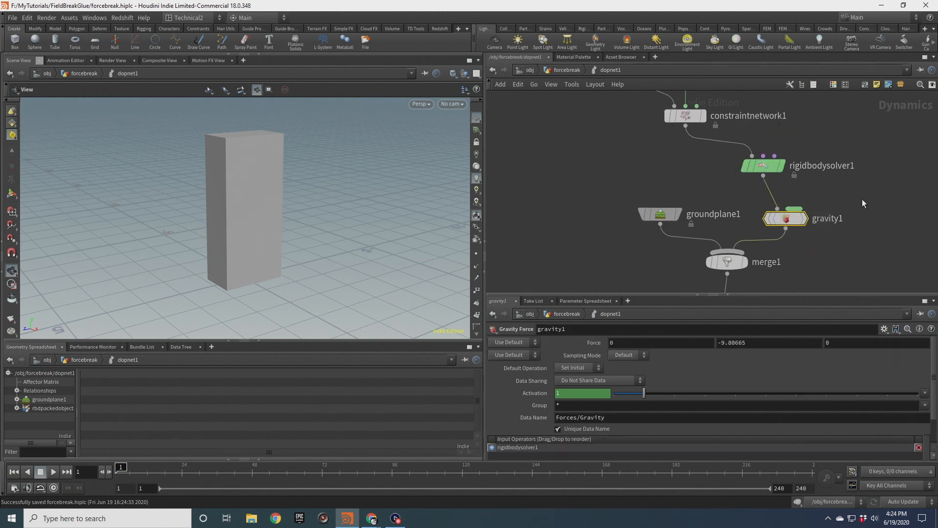
drag(786, 217, 774, 214)
middle_drag(722, 189, 731, 216)
Play the simulation briefly to test the glued building, stop it, and review the glue relationship's settings.
click(53, 472)
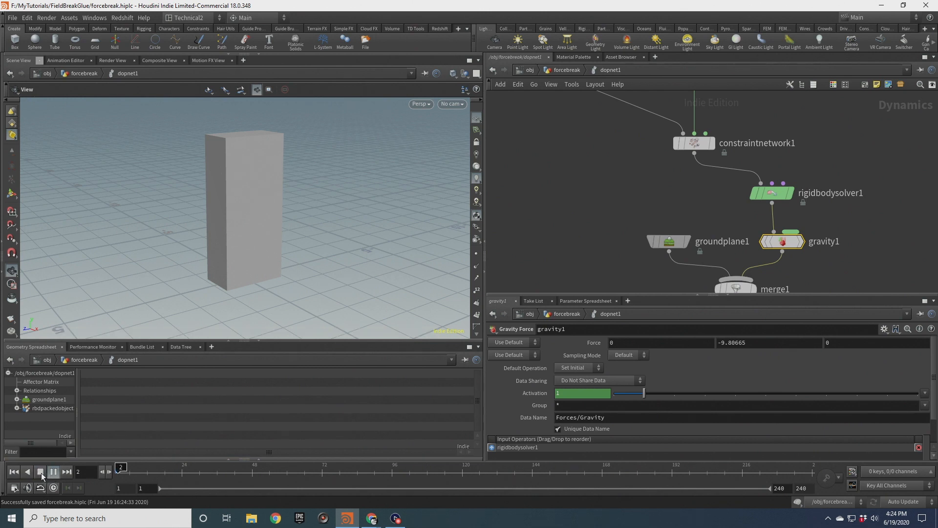
click(40, 472)
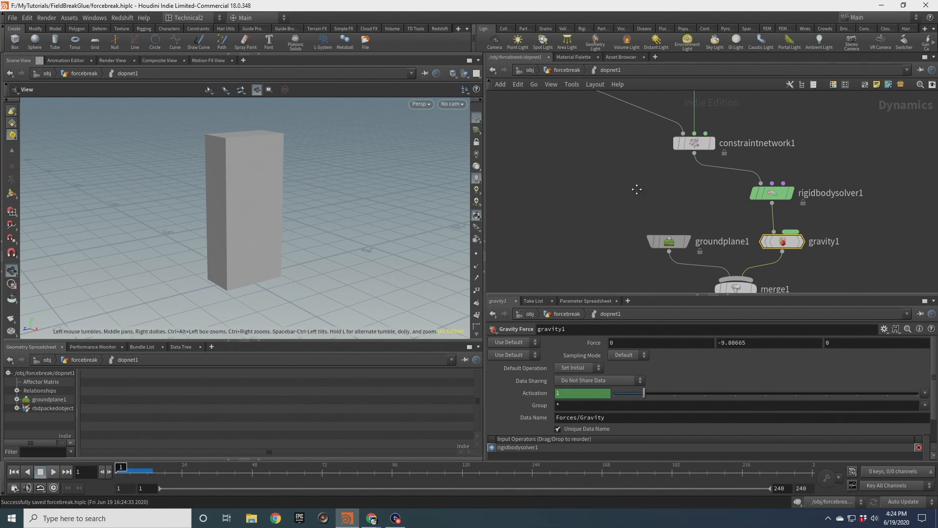
middle_drag(637, 189, 636, 250)
click(693, 134)
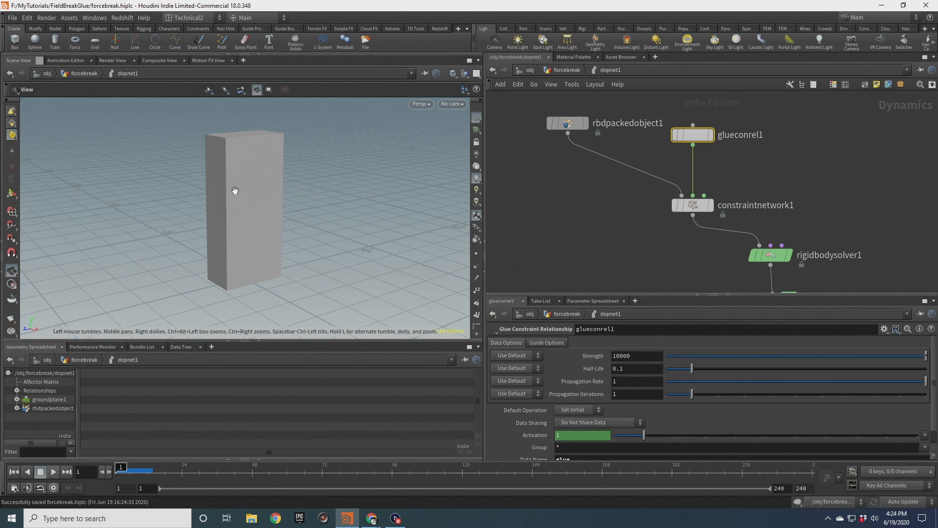
drag(237, 192, 274, 207)
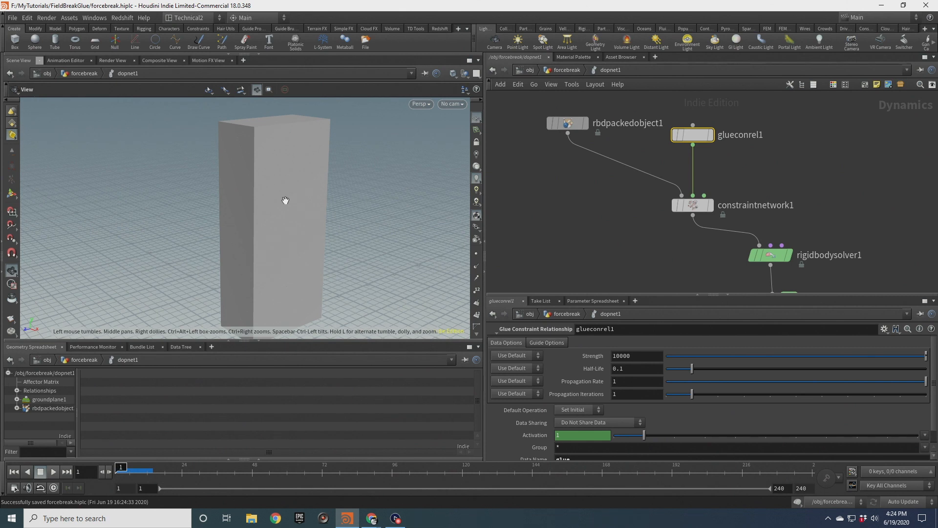
Add a POP Force node beside the constraint network and connect it to the rigid body solver's third input.
scroll(285, 201, down, 3)
drag(693, 203, 687, 189)
middle_drag(816, 195, 766, 184)
key(Tab)
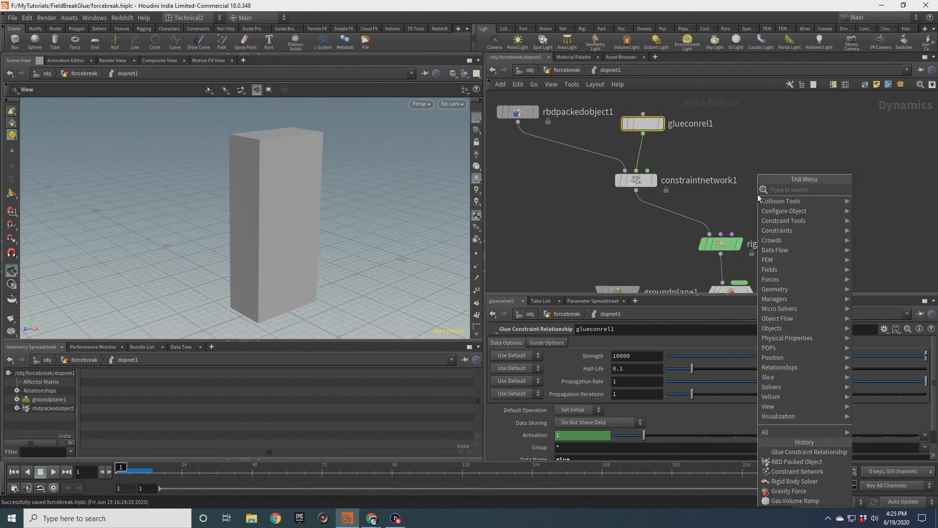
text(popf)
key(Down)
key(Down)
key(Down)
key(Return)
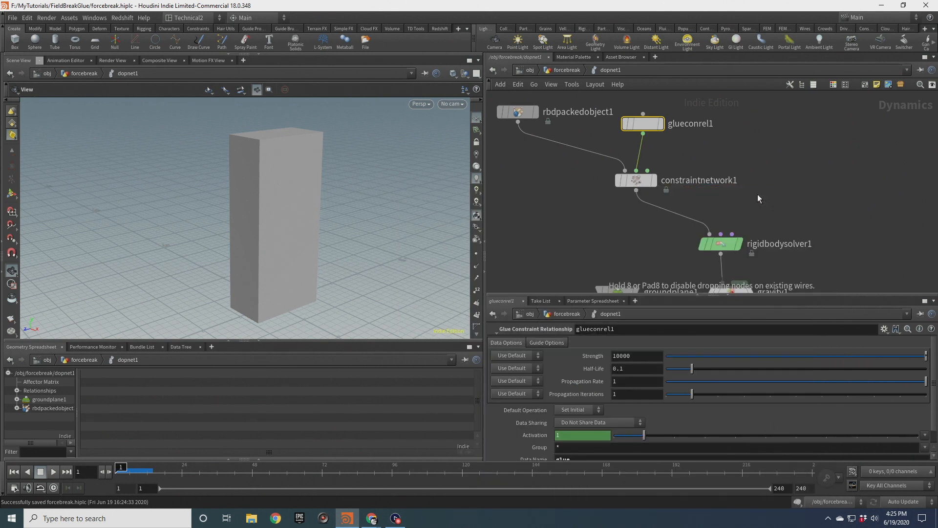
click(778, 190)
drag(763, 191, 731, 234)
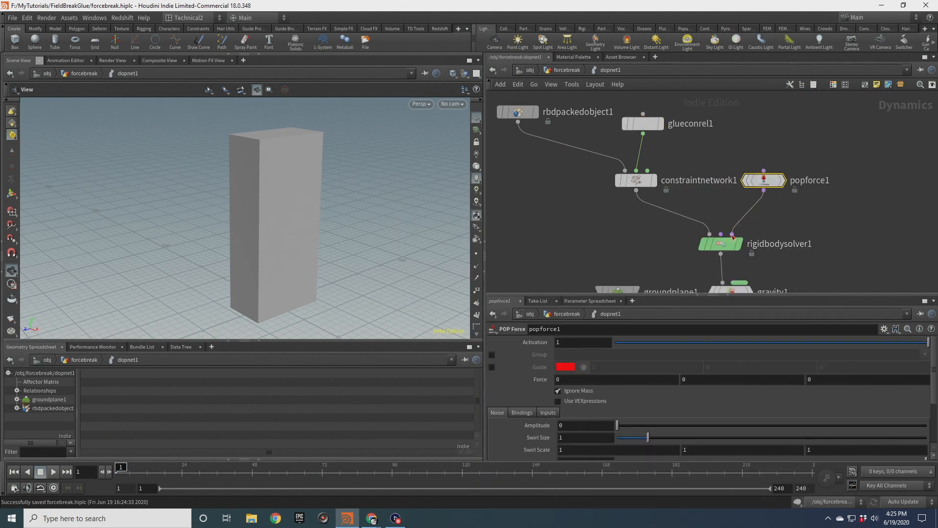
Set the POP force to 10 along X and its noise amplitude to 1.
drag(800, 209, 740, 166)
click(559, 380)
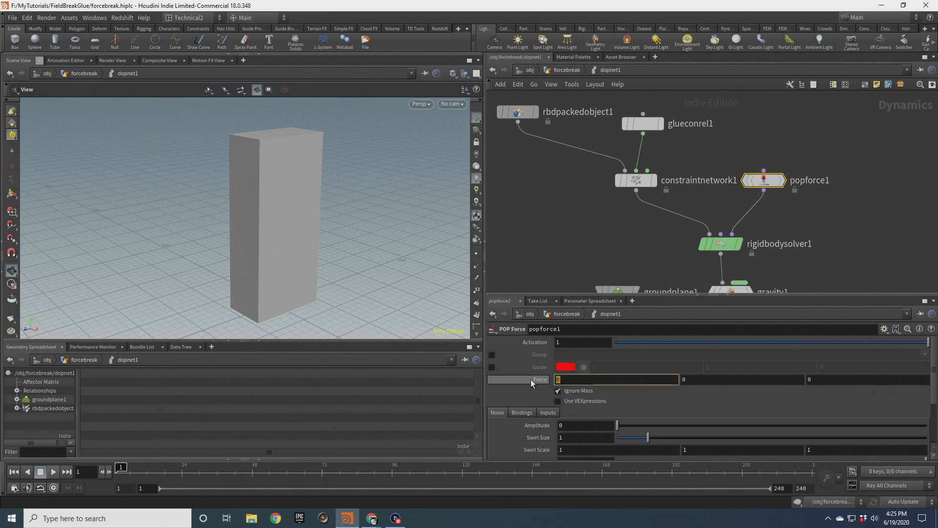
text(10)
key(Return)
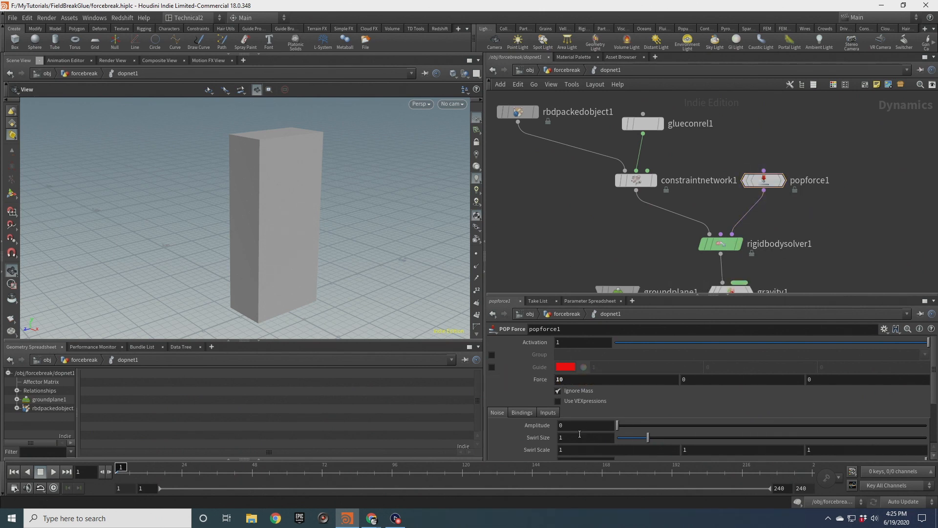
click(563, 425)
text(1)
key(Return)
middle_drag(569, 227, 583, 212)
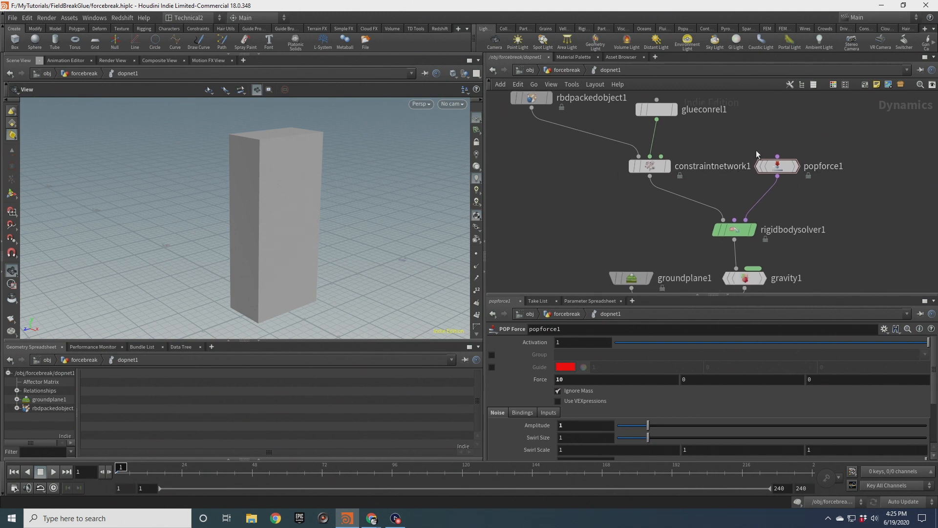
Play the simulation briefly and list the packed object's geometry in the spreadsheet, sorting its pieces by force along X.
click(52, 472)
click(16, 408)
scroll(41, 420, down, 3)
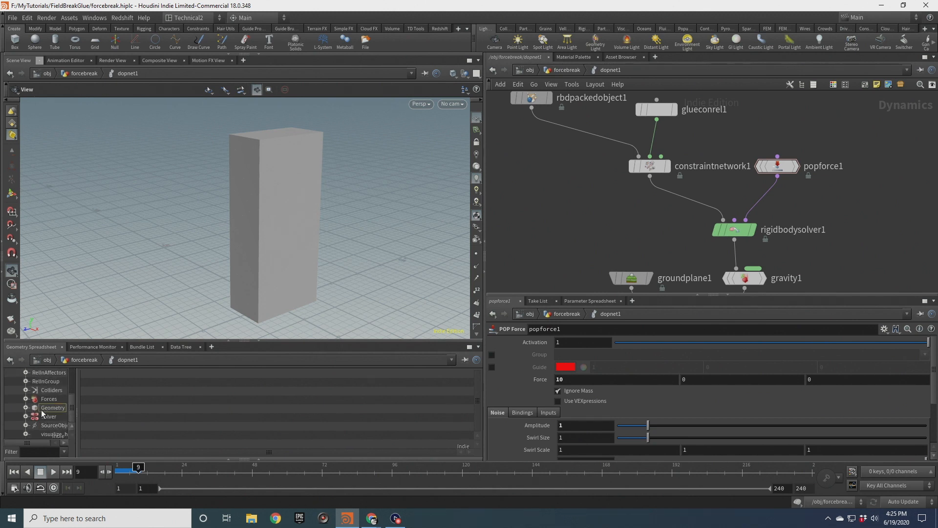
click(43, 409)
drag(360, 341, 361, 285)
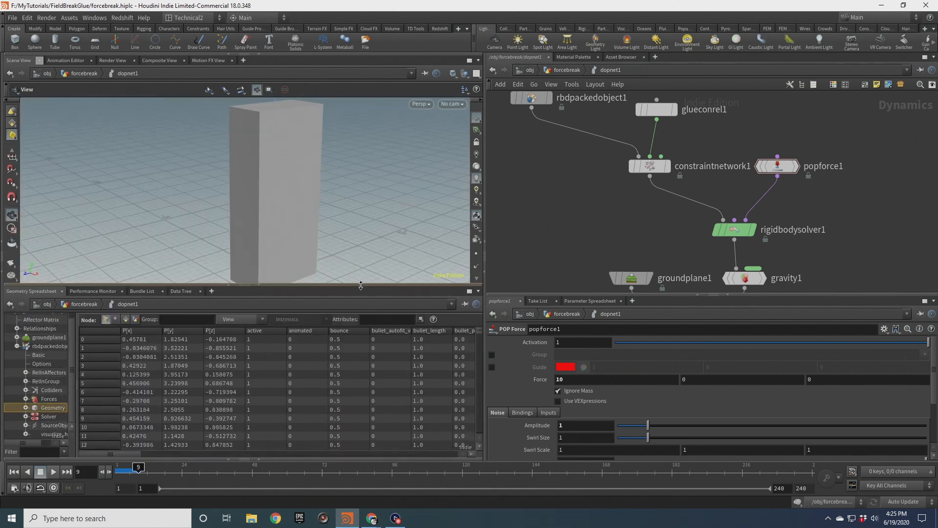
drag(129, 455, 292, 455)
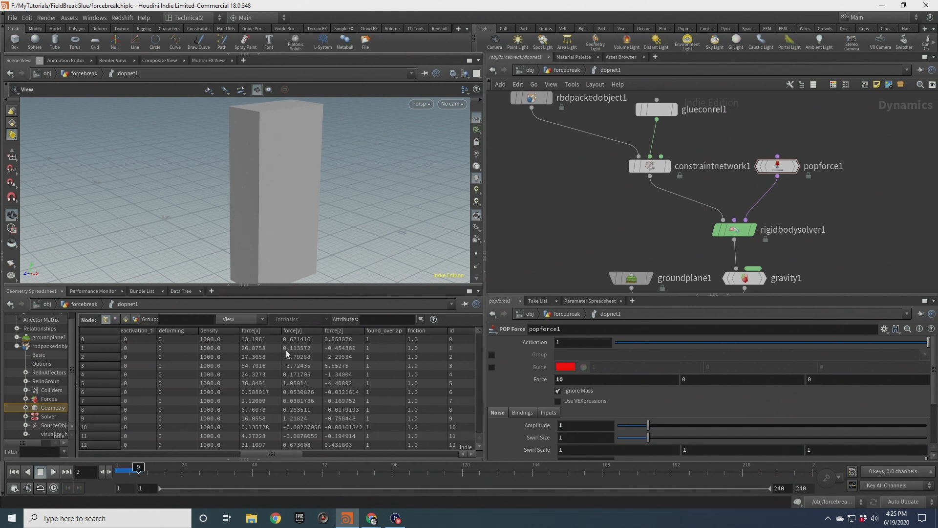
click(254, 331)
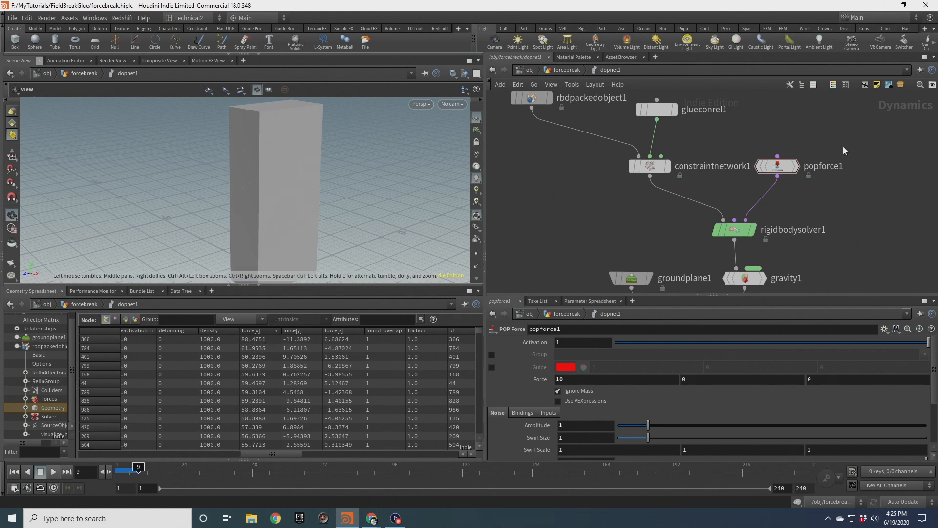
Enter 10 for the POP force along X and set its noise amplitude to 0.
scroll(518, 363, down, 1)
scroll(518, 362, up, 1)
double_click(576, 382)
text(10)
key(Return)
drag(250, 172, 272, 159)
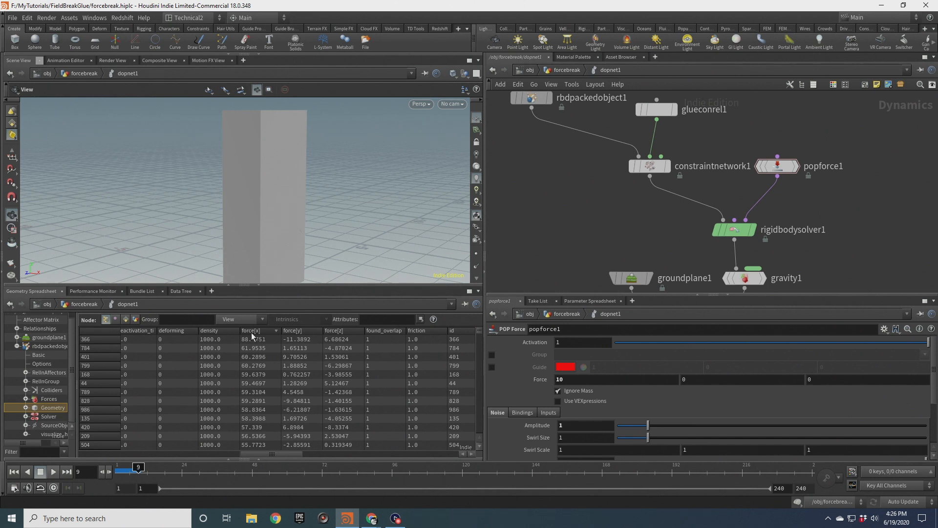
drag(580, 427, 543, 421)
text(0)
key(Return)
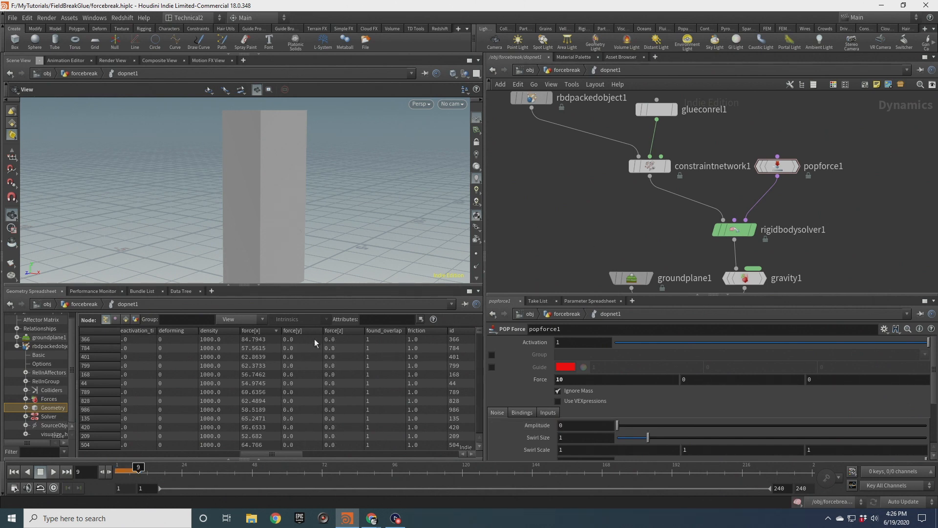
Filter the geometry spreadsheet to the force and mass attributes and sort the pieces by X force.
drag(279, 453, 284, 454)
click(372, 318)
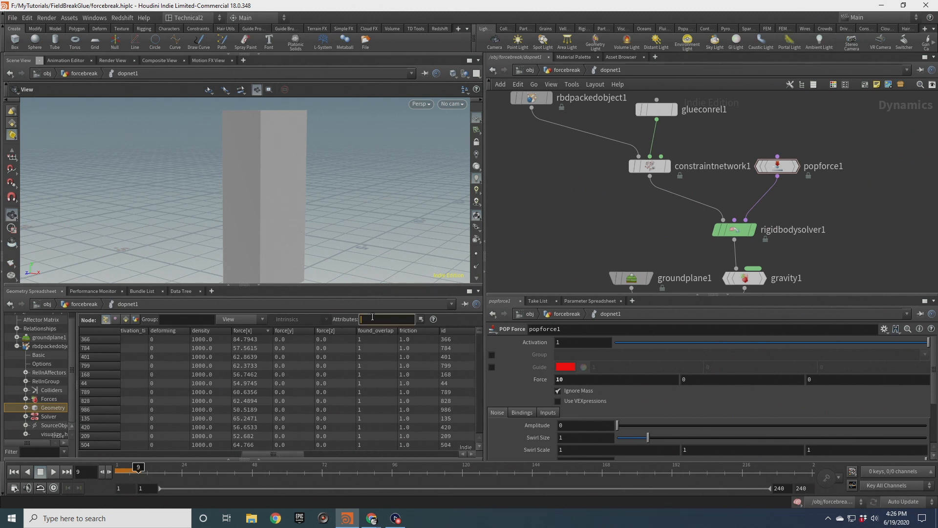
text(force mass)
key(Return)
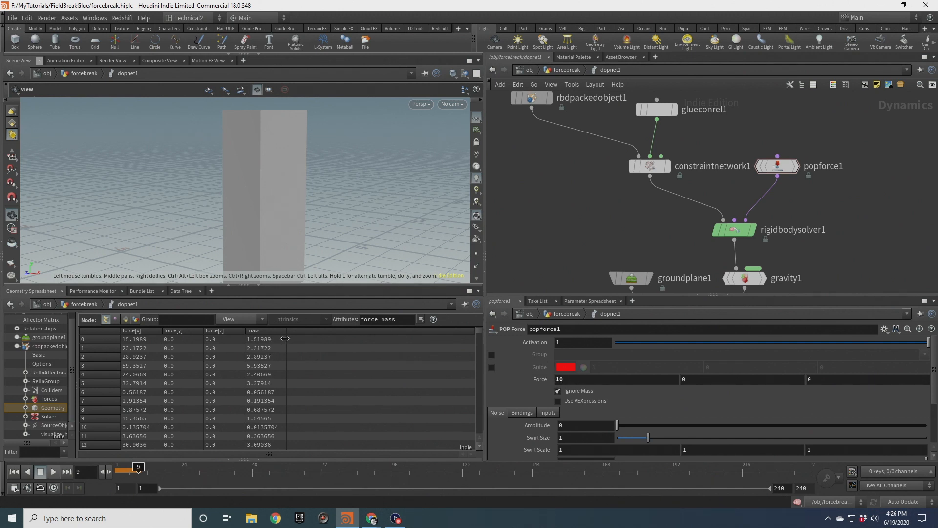
click(145, 331)
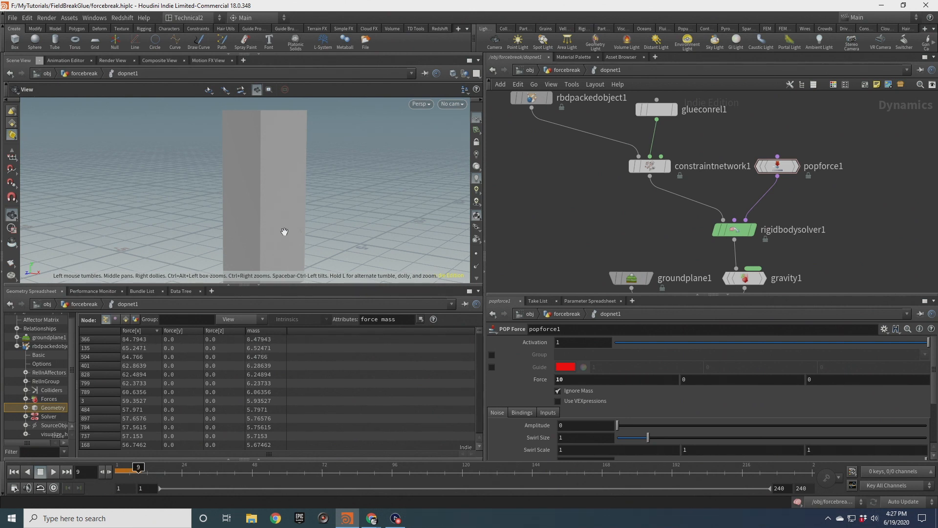
Turn off Ignore Mass on the POP force, return to the first frame, and set the X force to 100000.
drag(253, 213, 267, 222)
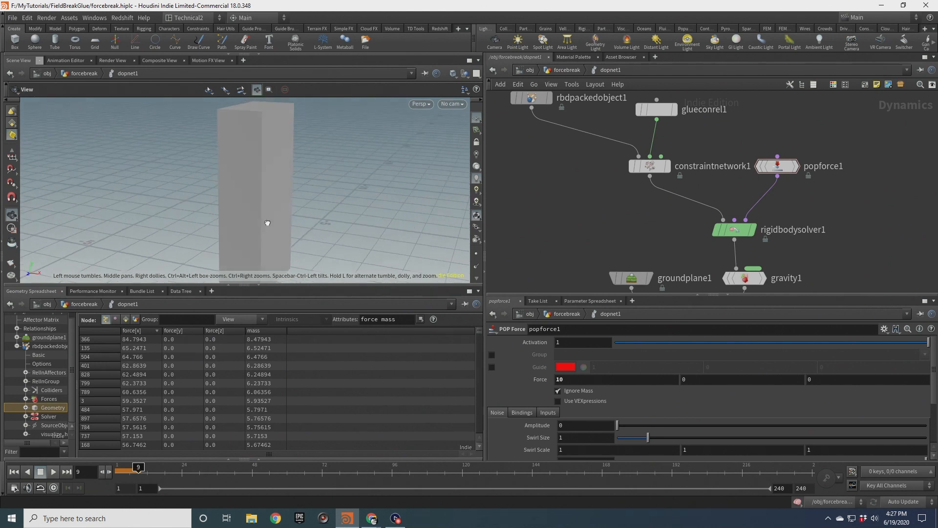
drag(253, 173, 235, 177)
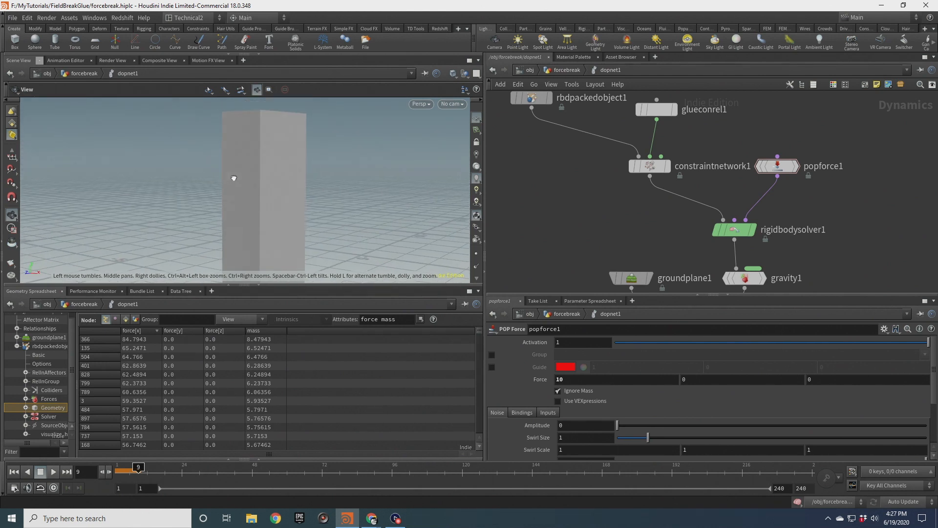
click(569, 392)
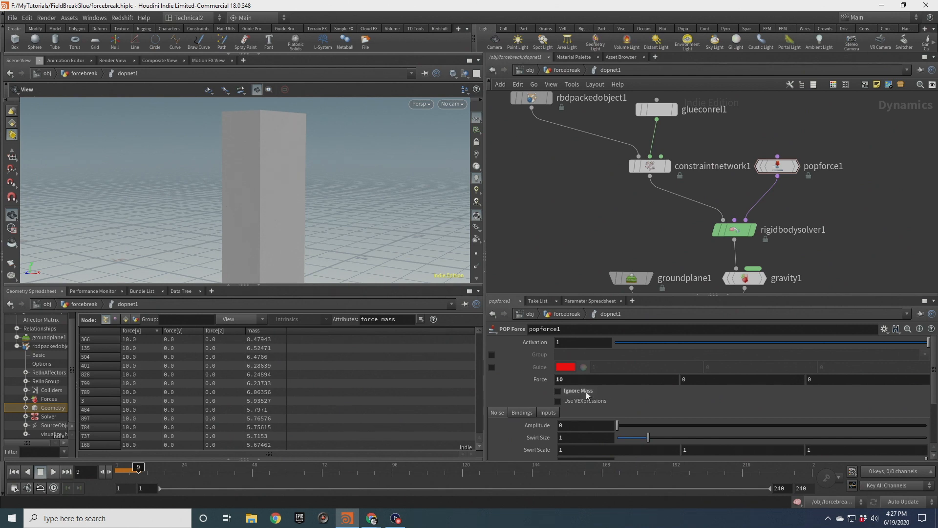
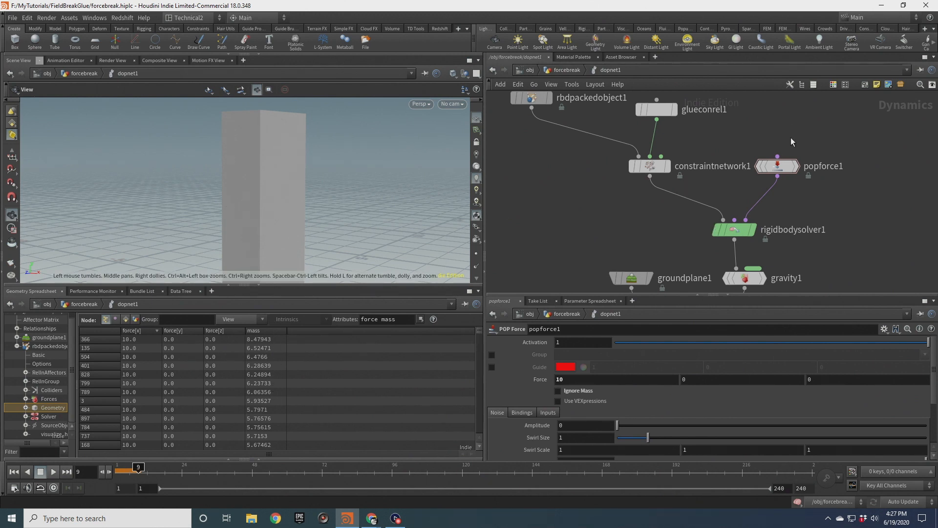
scroll(294, 218, down, 5)
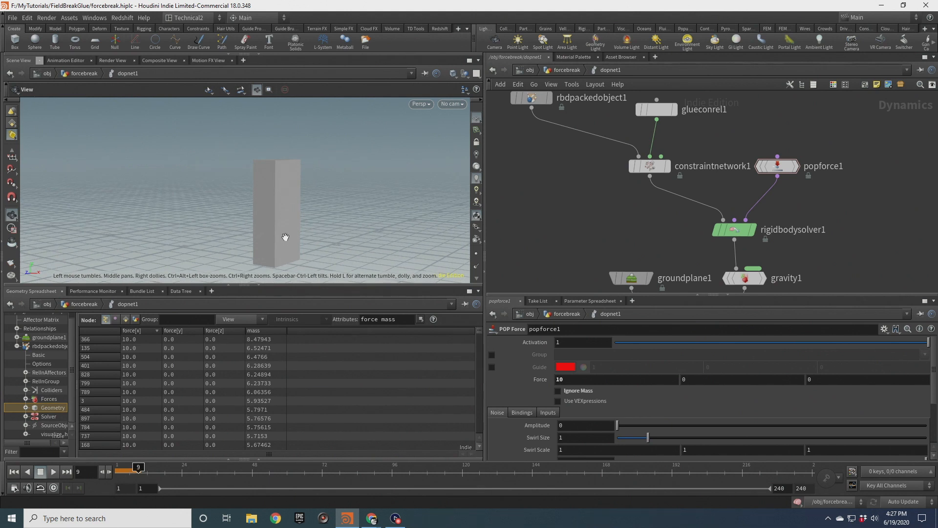
middle_drag(285, 236, 294, 217)
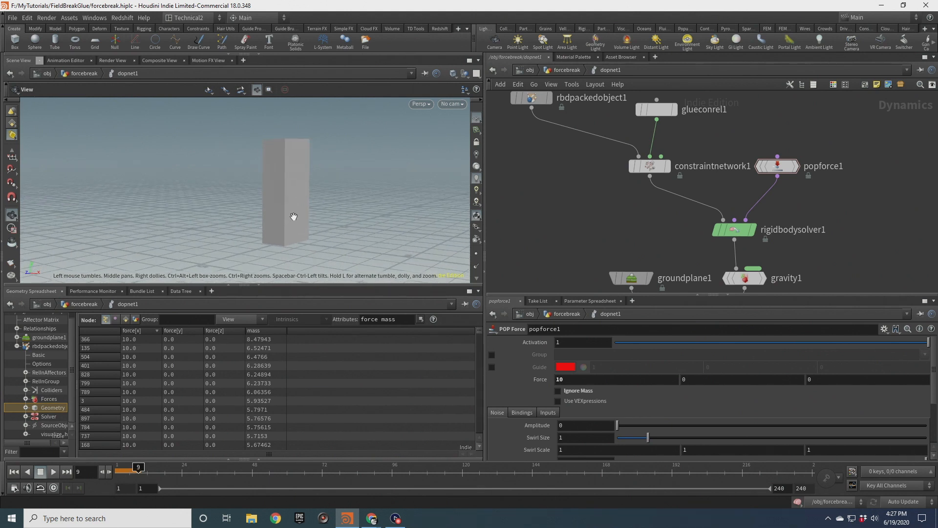
click(17, 471)
click(588, 380)
text(00)
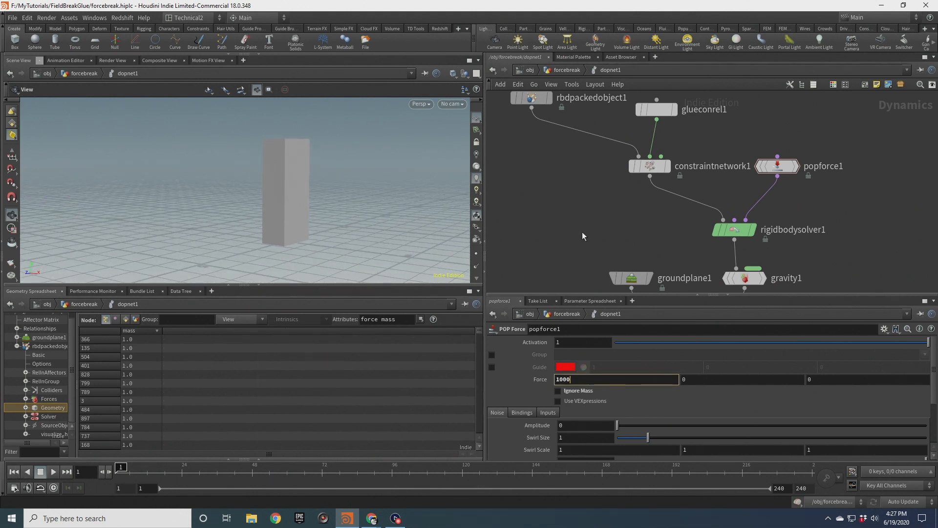
text(00)
key(Return)
Play the simulation briefly with the stronger force, stop it, and inspect the building from several angles in an enlarged viewport.
click(52, 471)
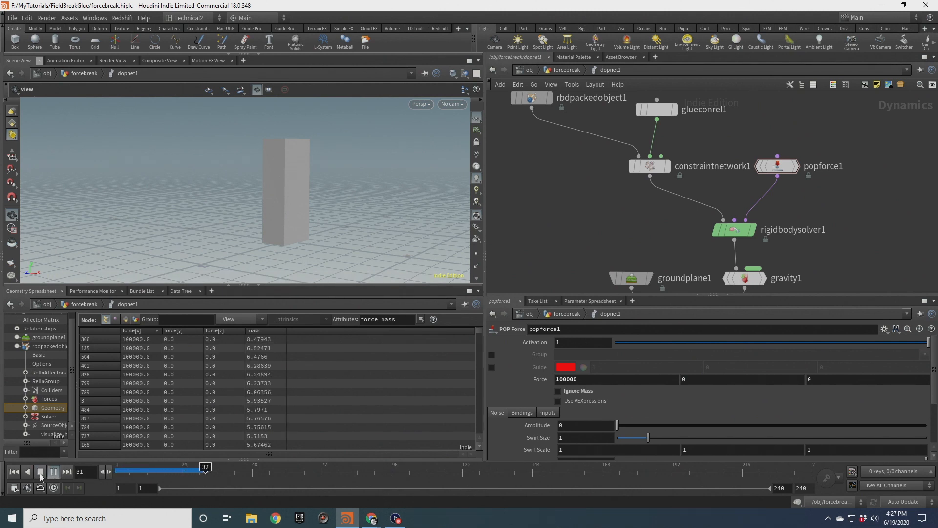
click(41, 472)
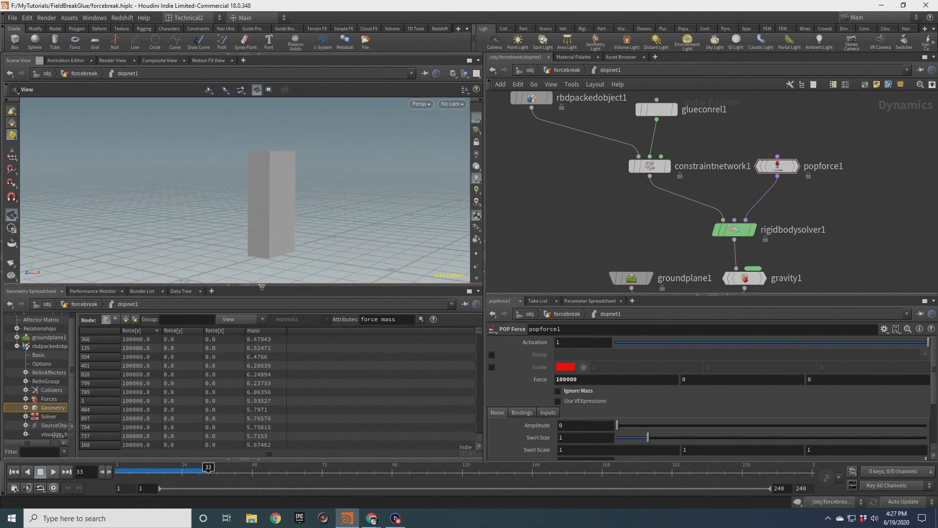
drag(262, 287, 269, 341)
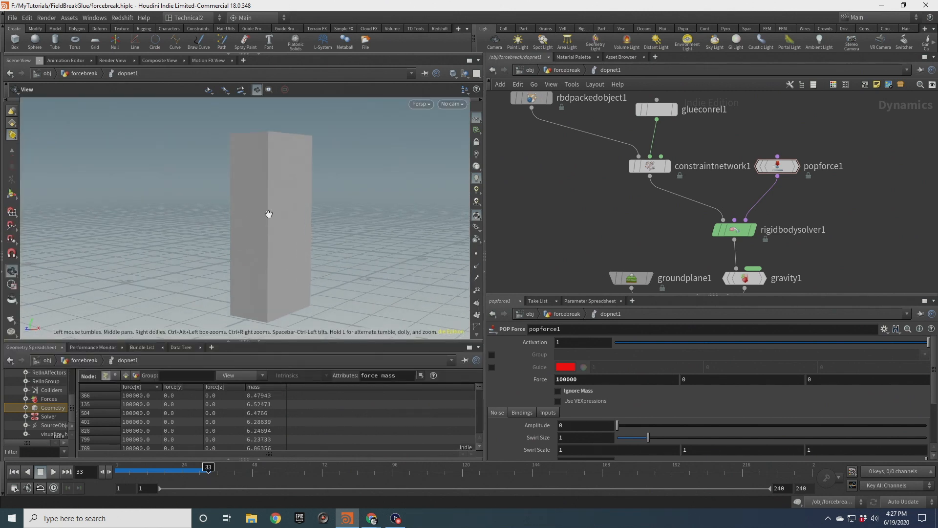
mouse_move(269, 214)
mouse_down()
mouse_move(297, 234)
mouse_move(273, 234)
mouse_move(293, 226)
mouse_move(263, 207)
mouse_up()
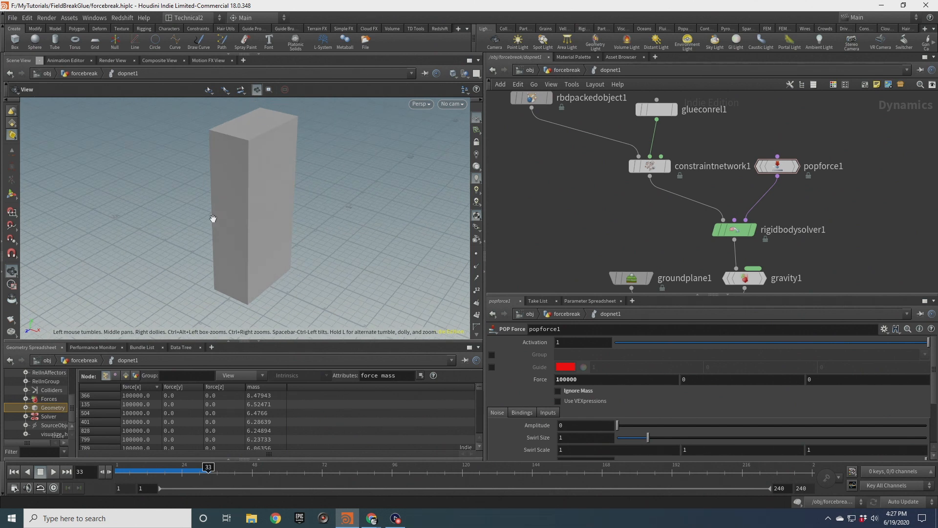
drag(285, 201, 256, 197)
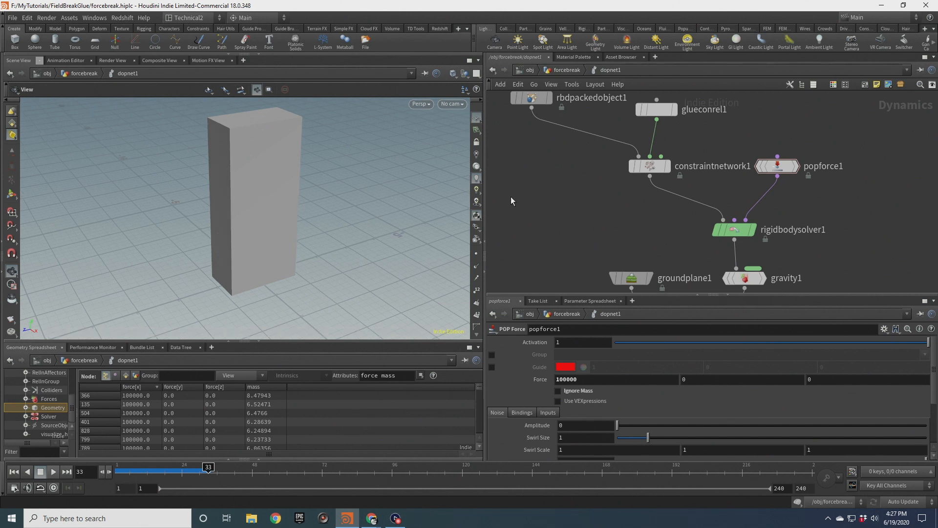
middle_drag(539, 181, 530, 219)
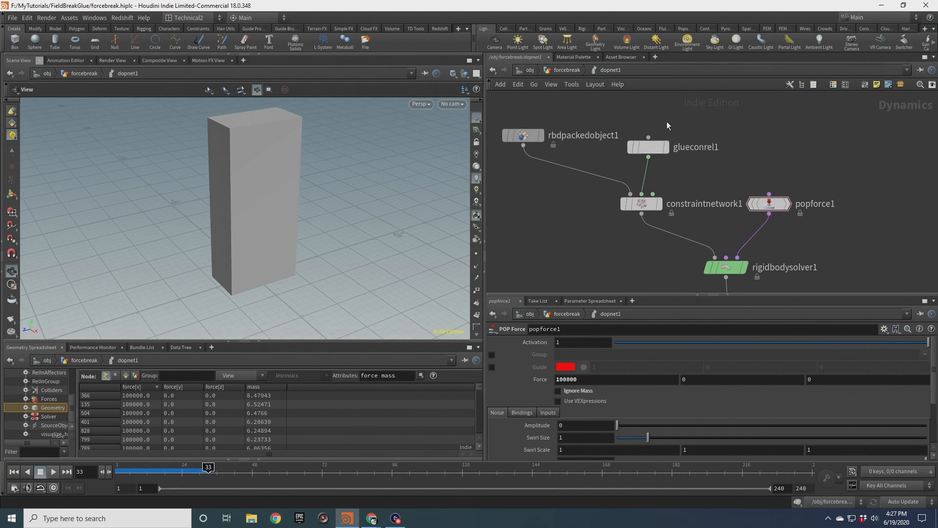
drag(241, 163, 270, 155)
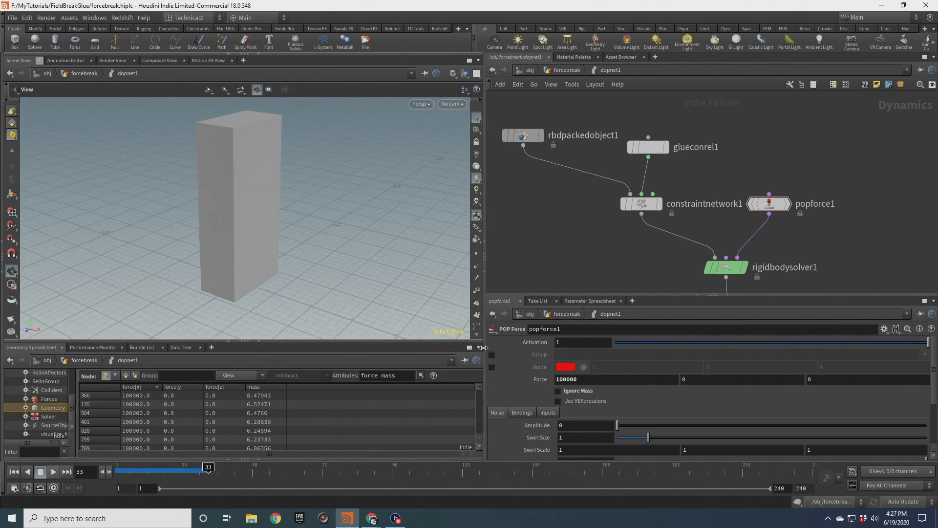
drag(269, 254, 295, 268)
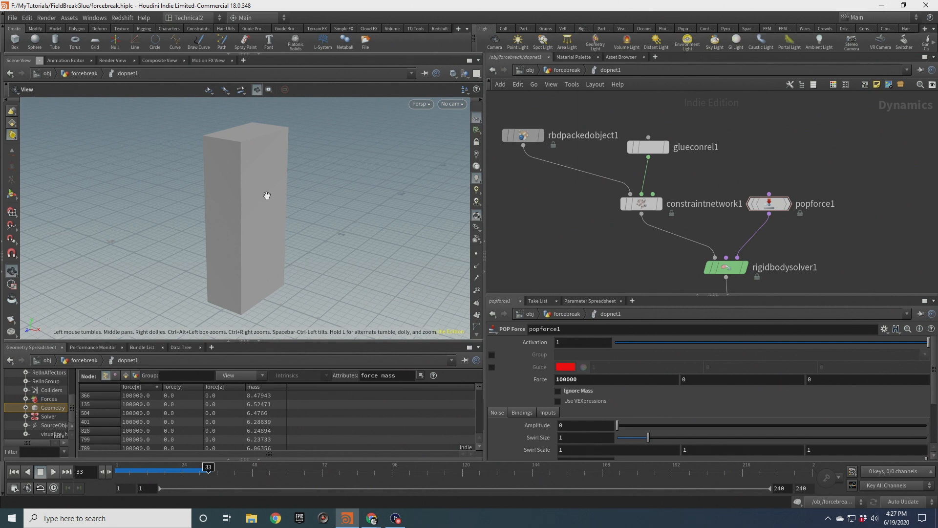
drag(266, 196, 283, 176)
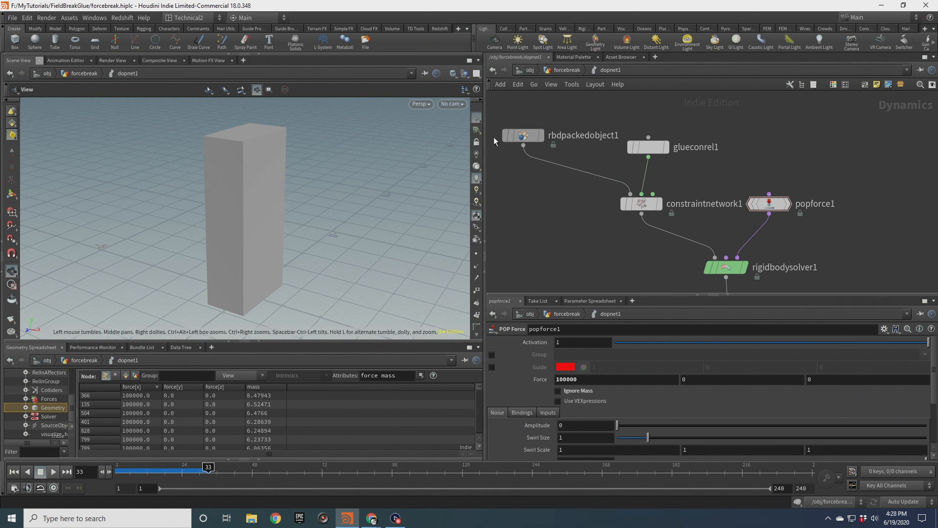
Review the glue constraint relationship's strength settings and examine the building up close.
click(648, 146)
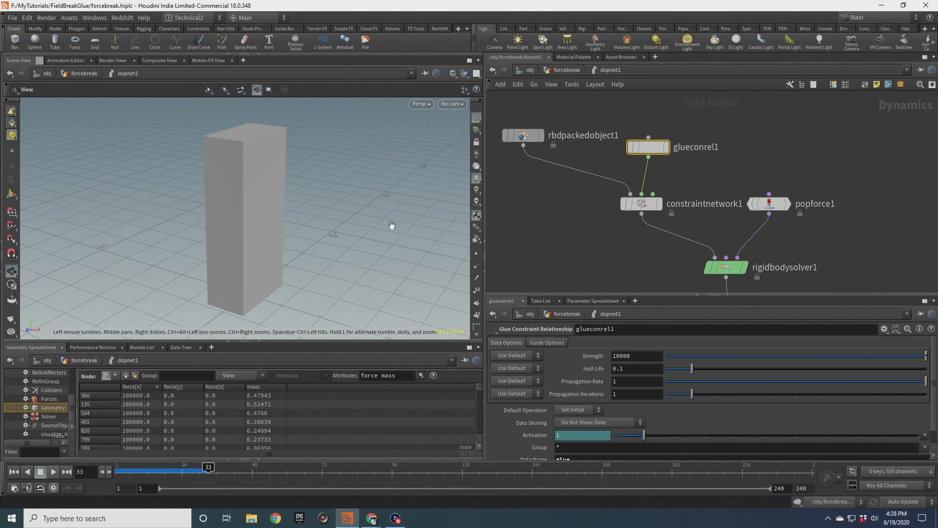
drag(392, 225, 317, 245)
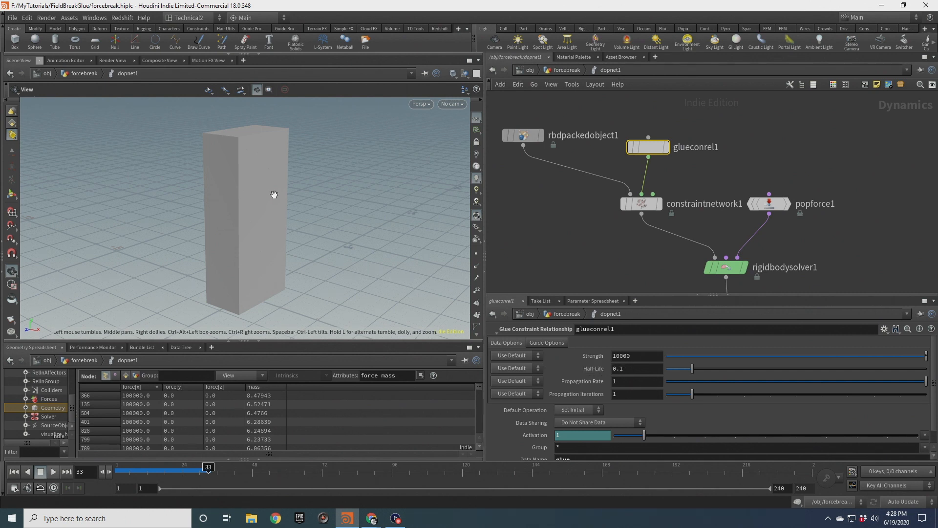
scroll(244, 194, up, 5)
scroll(246, 193, down, 4)
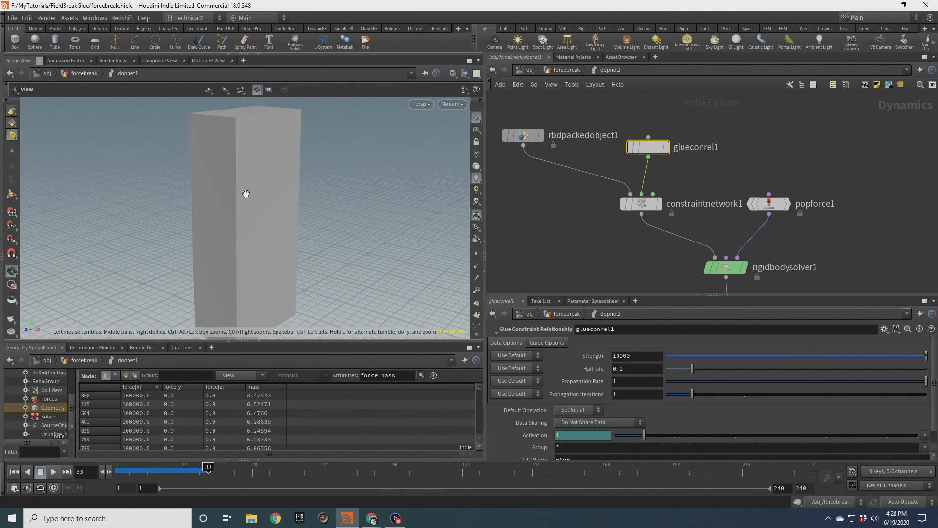
drag(279, 192, 246, 185)
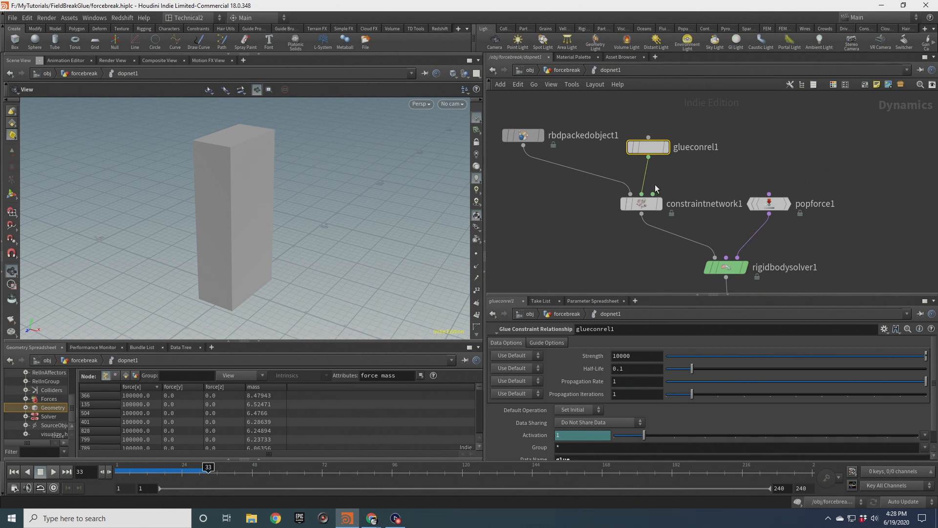
Move the glue relationship aside and add a Bullet Soft Constraint Relationship node above the constraint network.
drag(648, 147, 623, 109)
key(Tab)
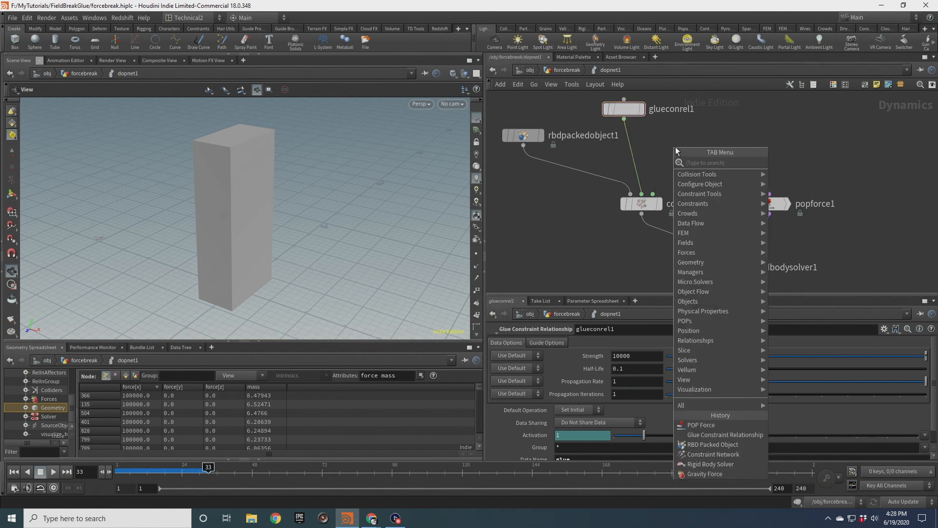
text(soft)
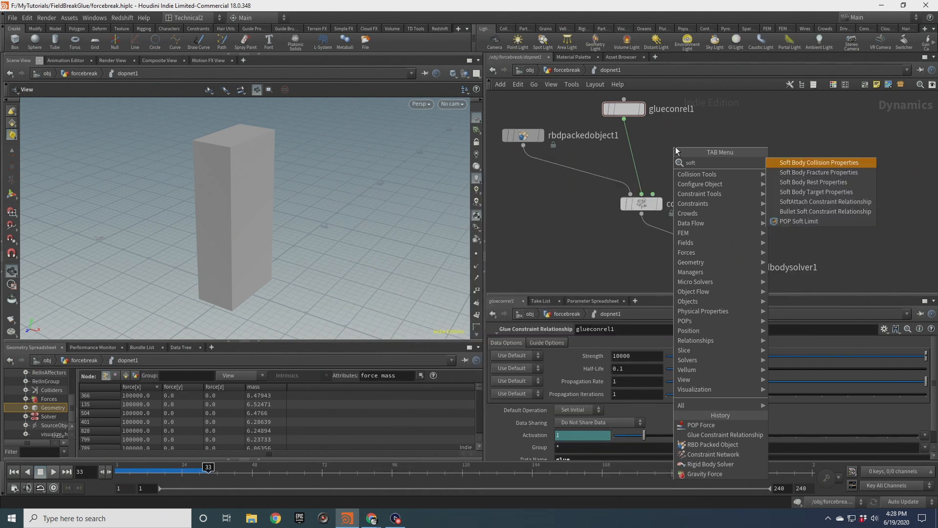
key(Down)
key(Down)
key(Down)
key(Down)
key(Down)
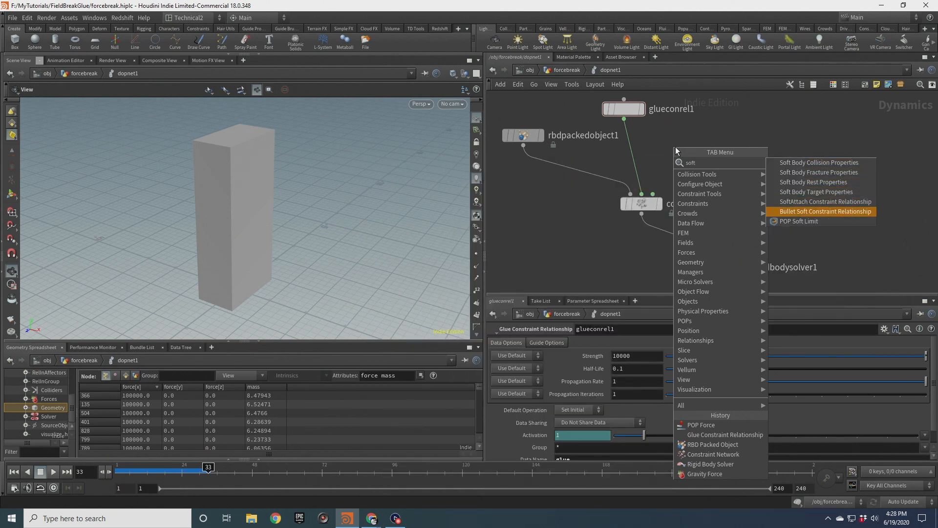
key(Return)
click(676, 147)
Set the soft constraint's data name to glue and connect it to the constraint network in place of the glue relationship.
scroll(608, 400, down, 1)
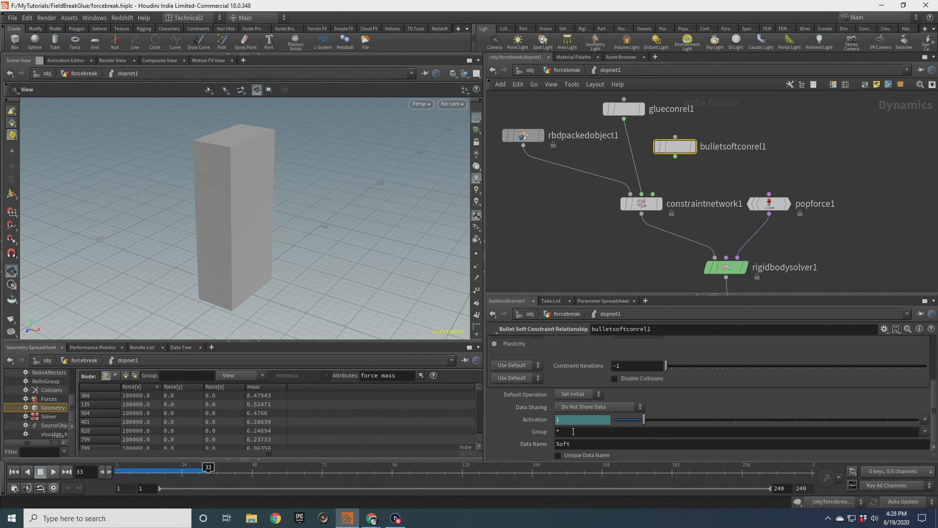
drag(563, 444, 539, 445)
text(glue)
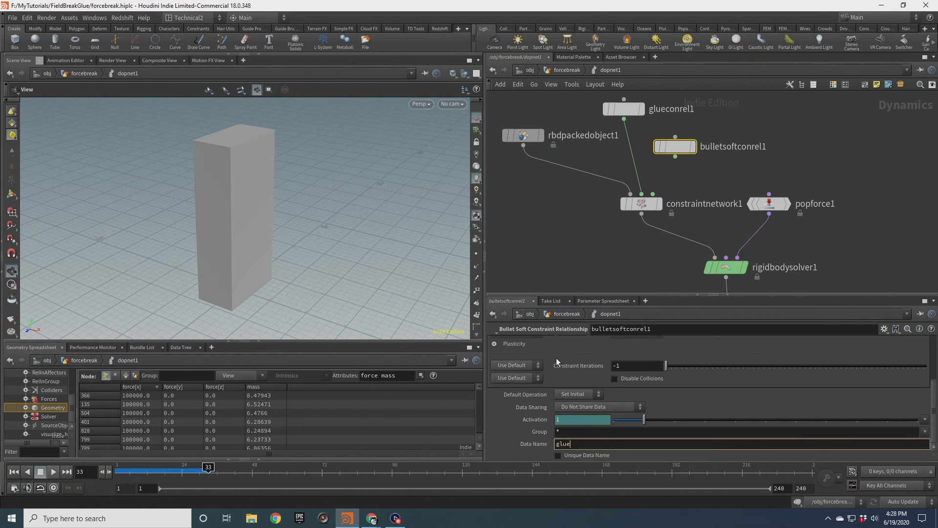
drag(675, 156, 650, 152)
click(14, 472)
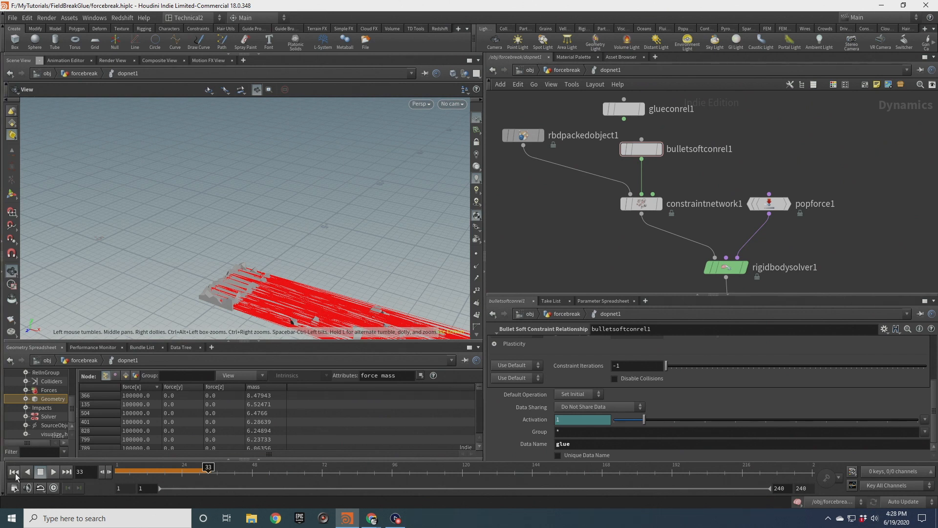
Set the POP Force node's X force to 10.
click(776, 204)
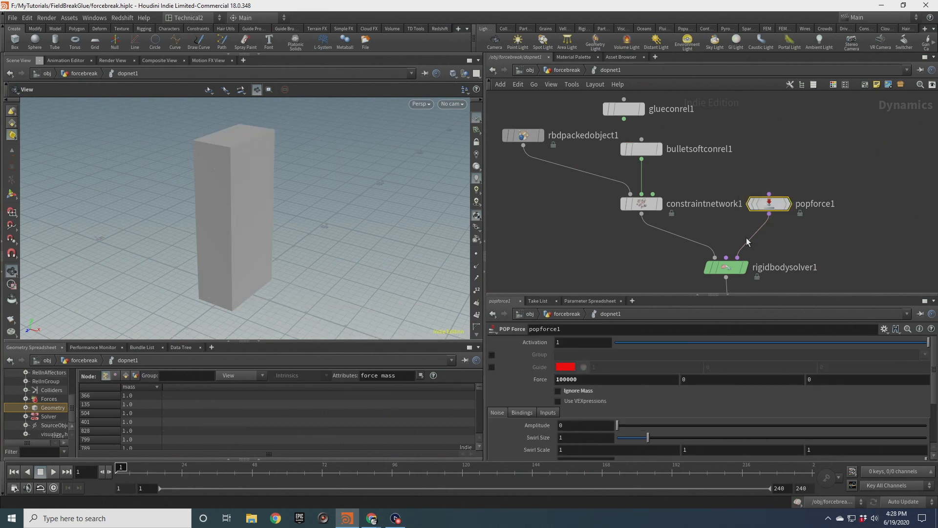
click(582, 383)
key(BackSpace)
key(BackSpace)
key(BackSpace)
key(BackSpace)
key(Return)
Play the simulation with the soft constraint and weaker force, stop it, and inspect the bending building.
scroll(227, 216, down, 2)
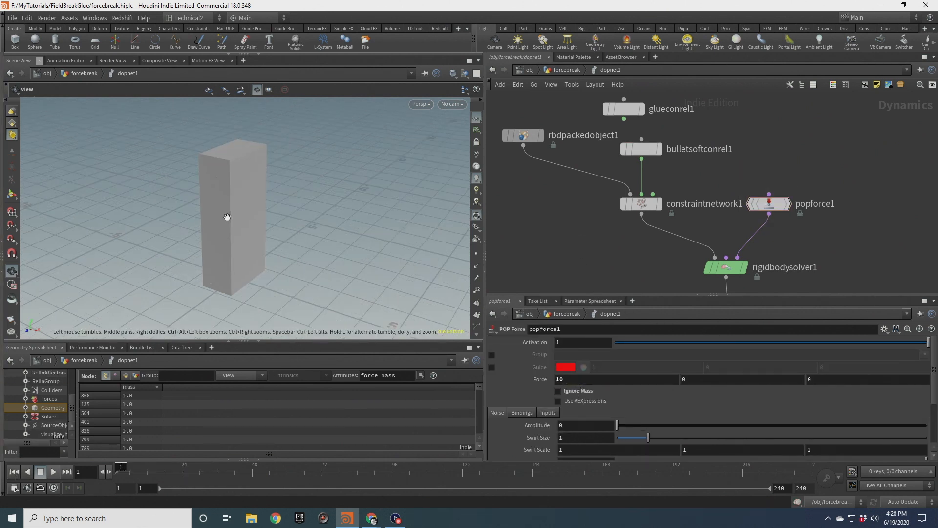
drag(227, 216, 230, 200)
click(52, 472)
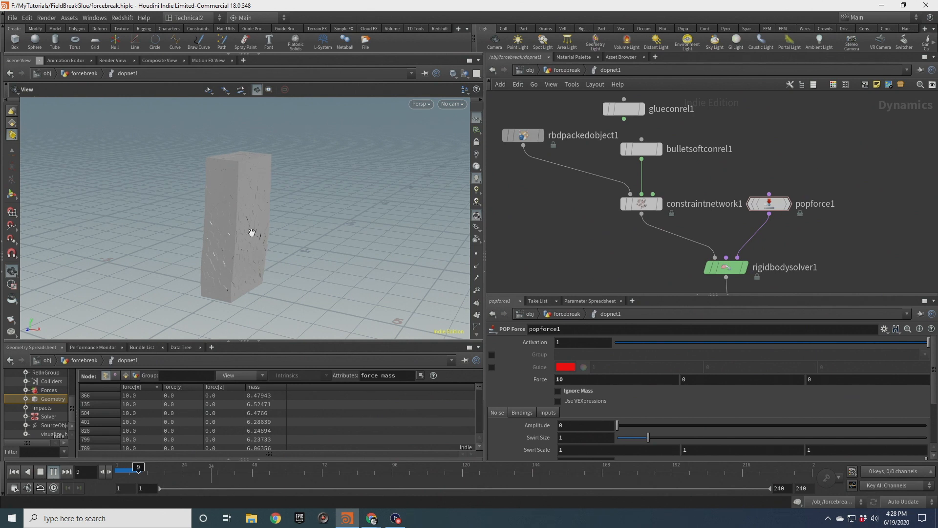
click(42, 472)
drag(274, 209, 387, 195)
Review the soft constraint relationship's rest length, stiffness and damping settings against the bent building.
click(626, 146)
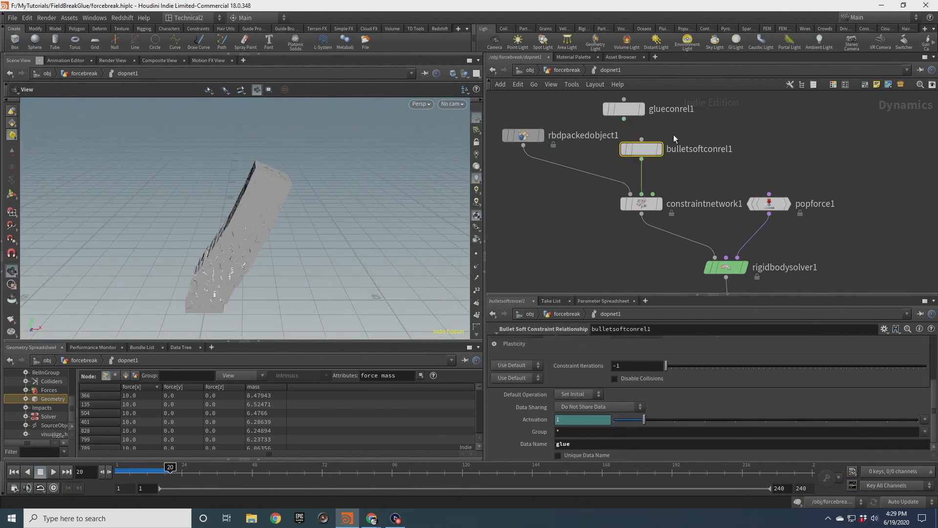
scroll(685, 348, up, 4)
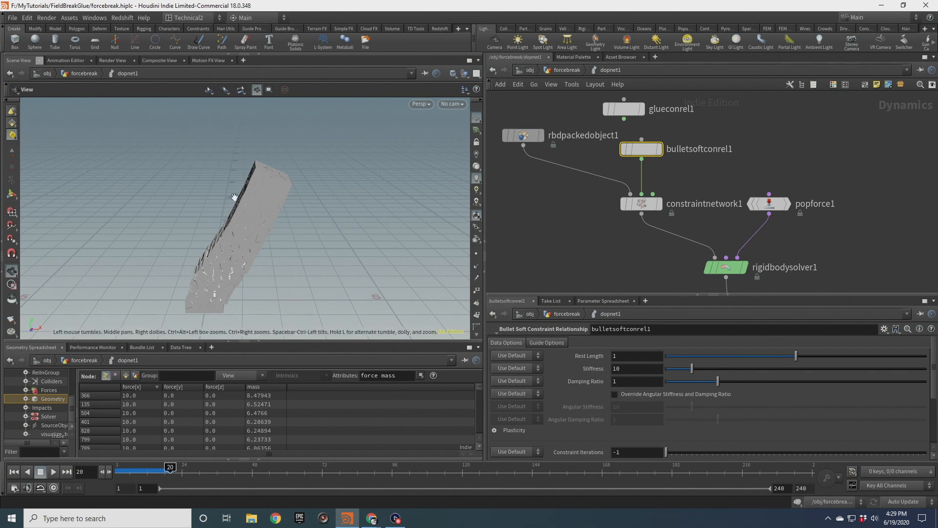
mouse_move(298, 181)
mouse_down()
mouse_move(237, 185)
mouse_move(176, 208)
mouse_move(289, 195)
mouse_move(300, 185)
mouse_move(292, 182)
mouse_up()
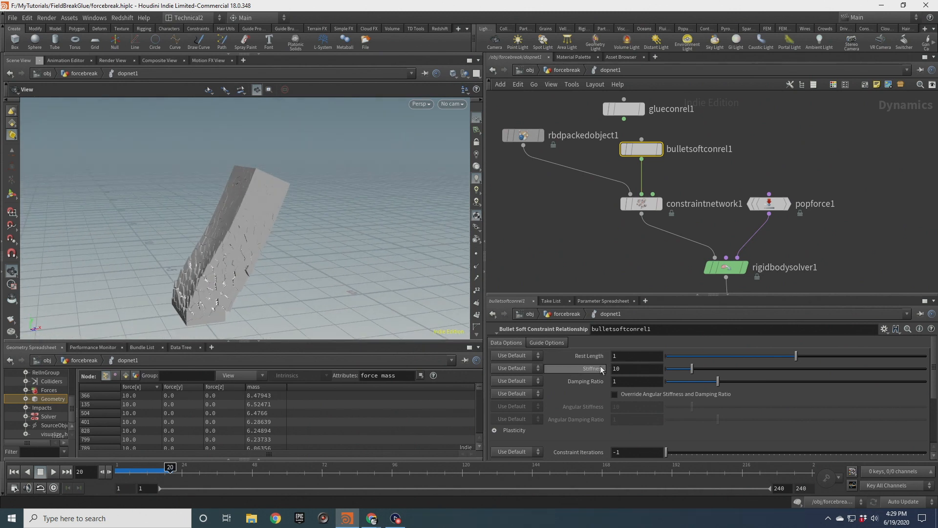
drag(256, 240, 220, 238)
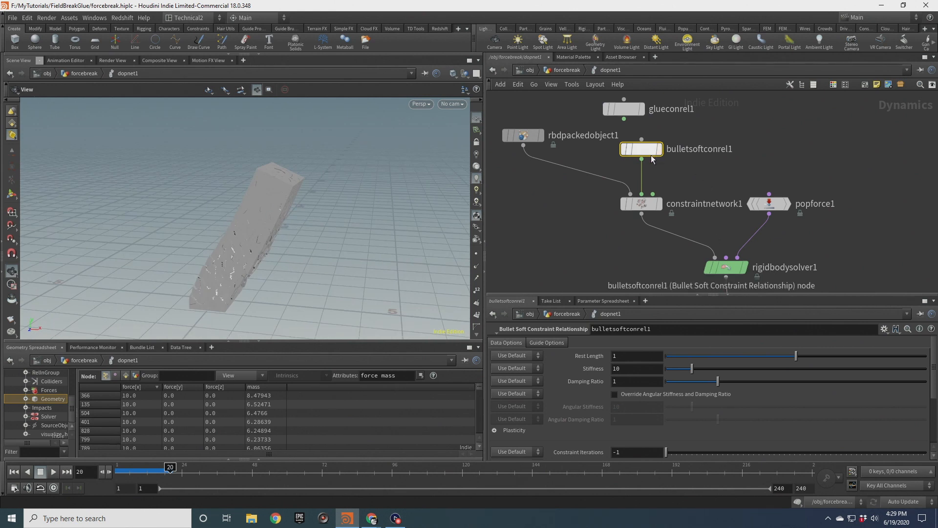
Move the soft constraint node aside and reconnect the glue constraint relationship to the constraint network in its place.
drag(652, 155, 697, 148)
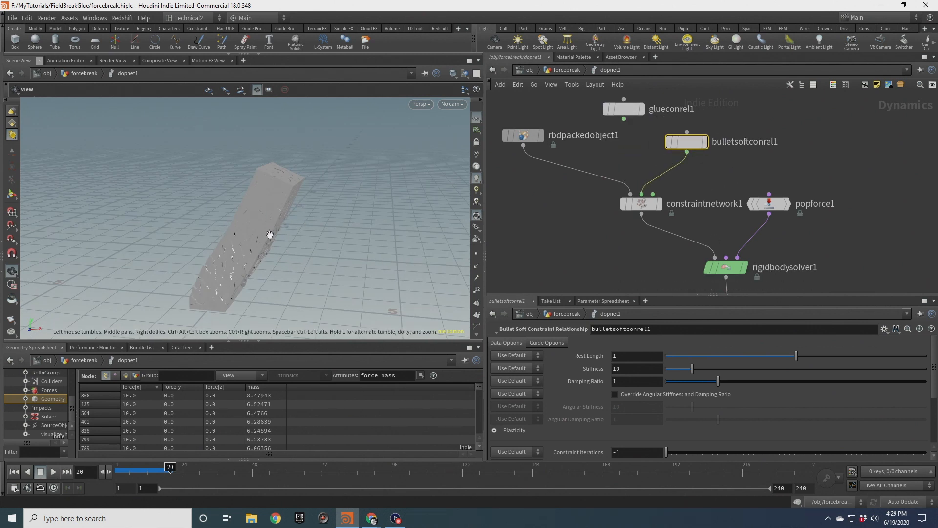
drag(270, 234, 268, 216)
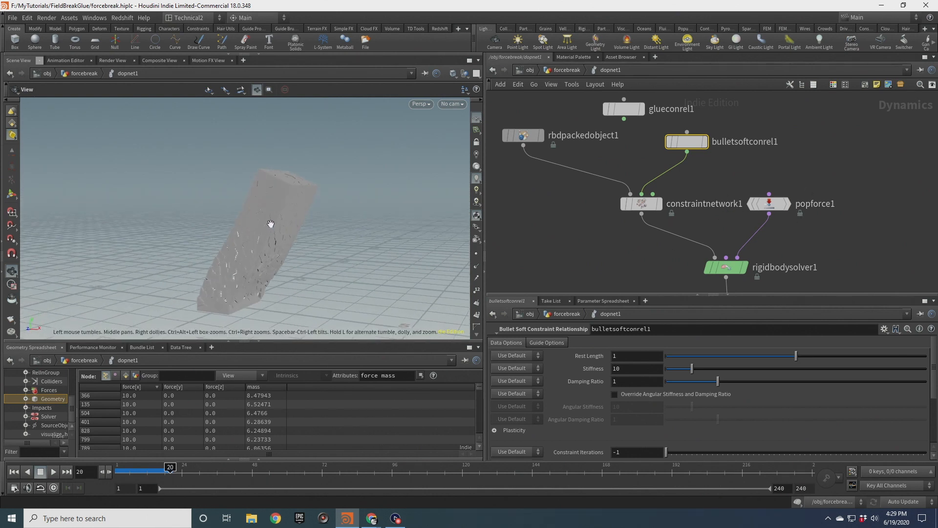
drag(271, 224, 329, 218)
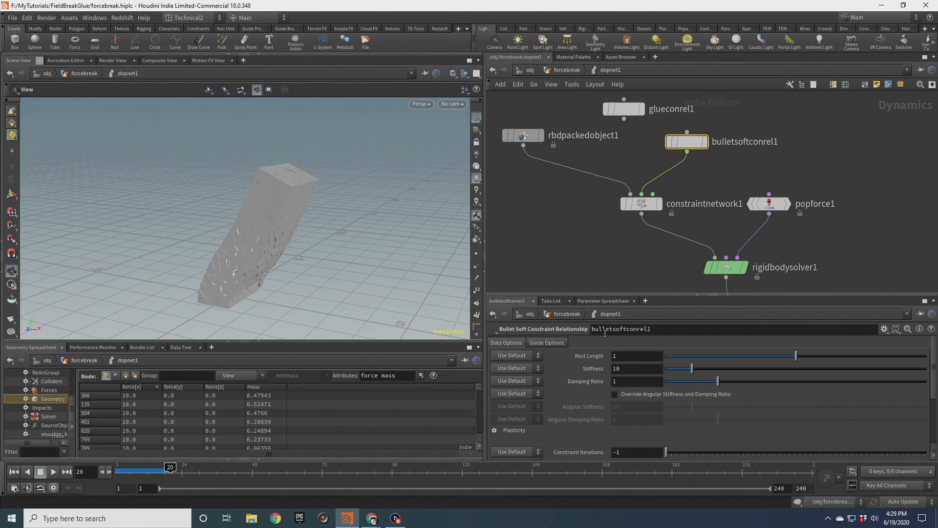
drag(304, 253, 281, 193)
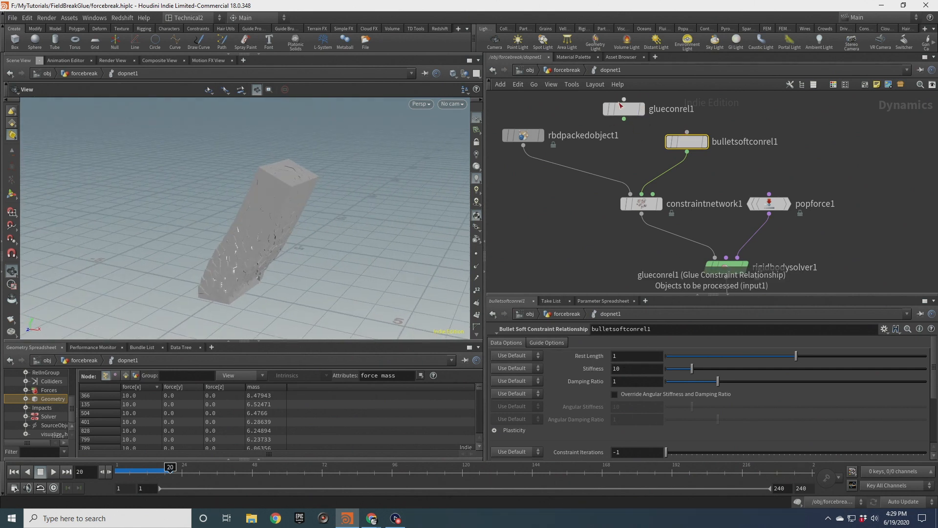
mouse_move(683, 133)
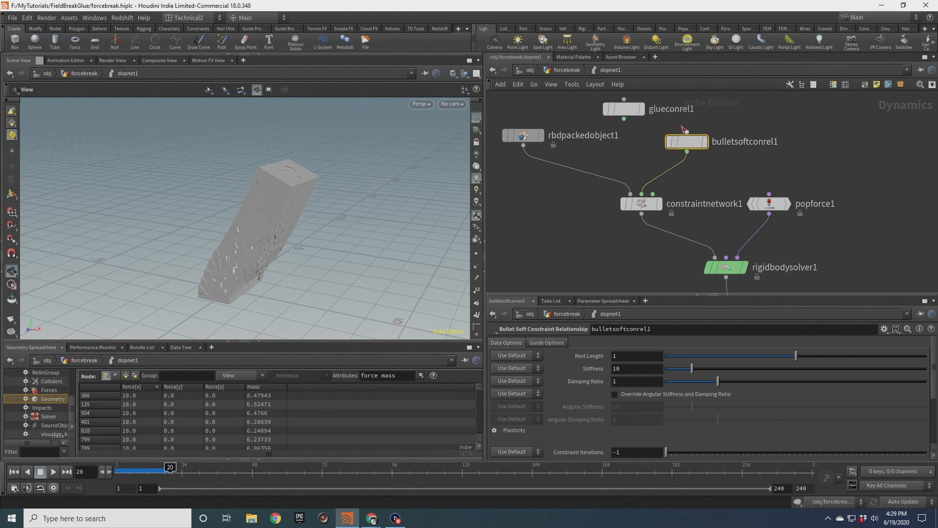
drag(624, 119, 641, 194)
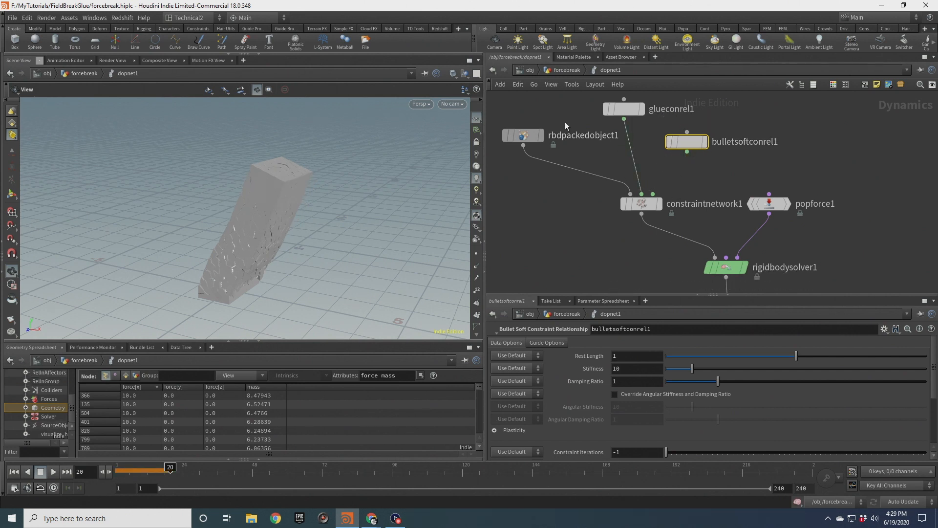
Return to the first frame and delete the disconnected Bullet Soft Constraint Relationship node.
click(14, 471)
click(620, 108)
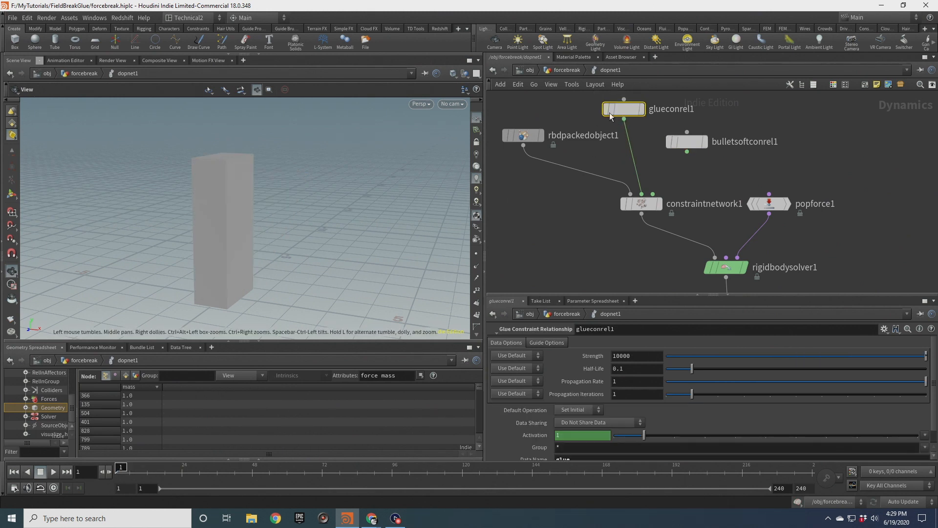
drag(620, 110, 622, 118)
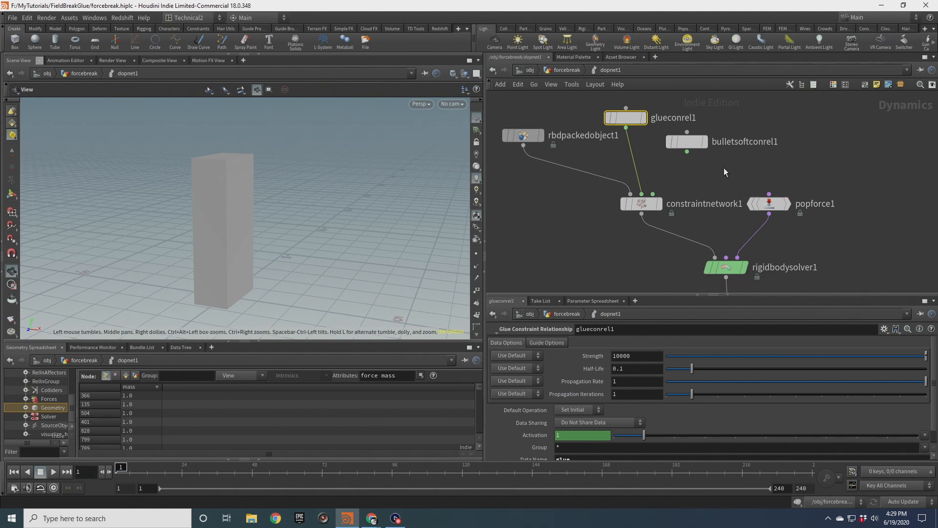
click(738, 141)
key(Delete)
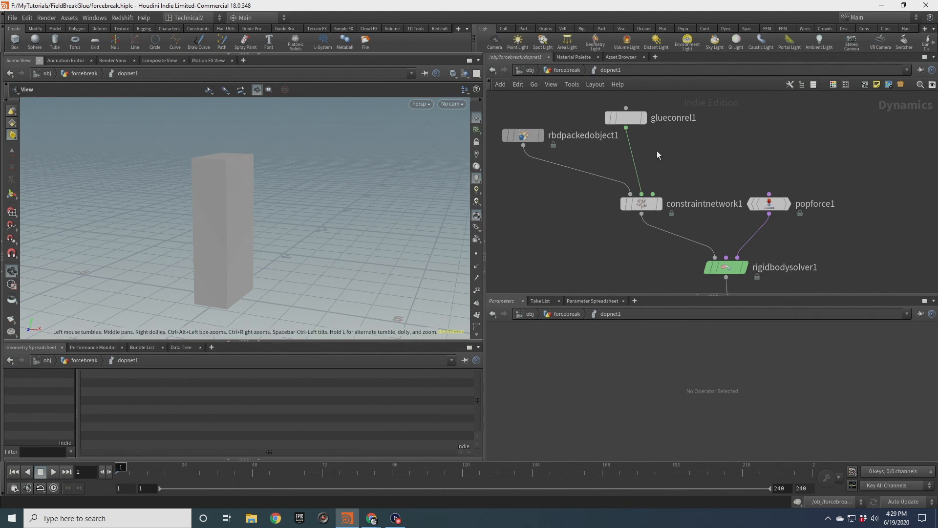
Add a SOP Solver node above the constraint network and connect it to the network's third input.
key(Tab)
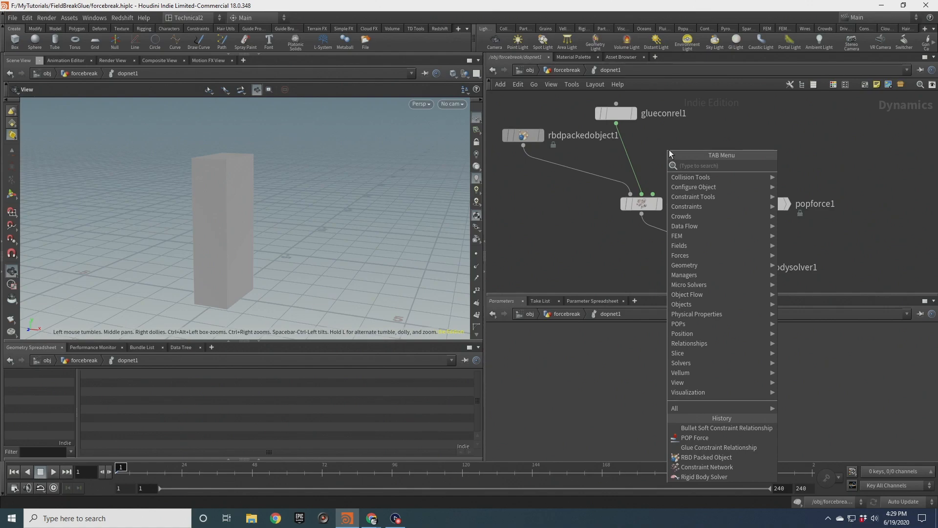
text(sopsol)
key(Return)
click(670, 149)
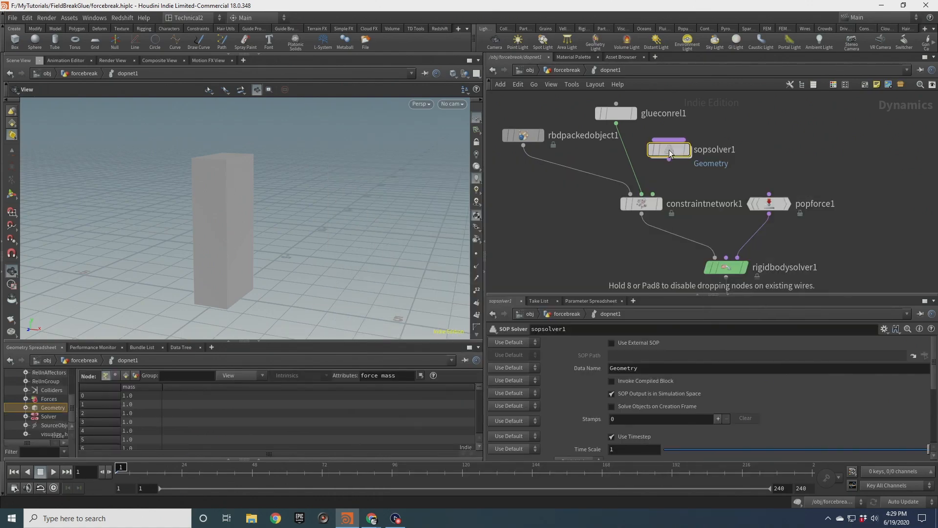
drag(670, 146, 689, 139)
middle_drag(639, 146, 653, 173)
drag(662, 161, 613, 125)
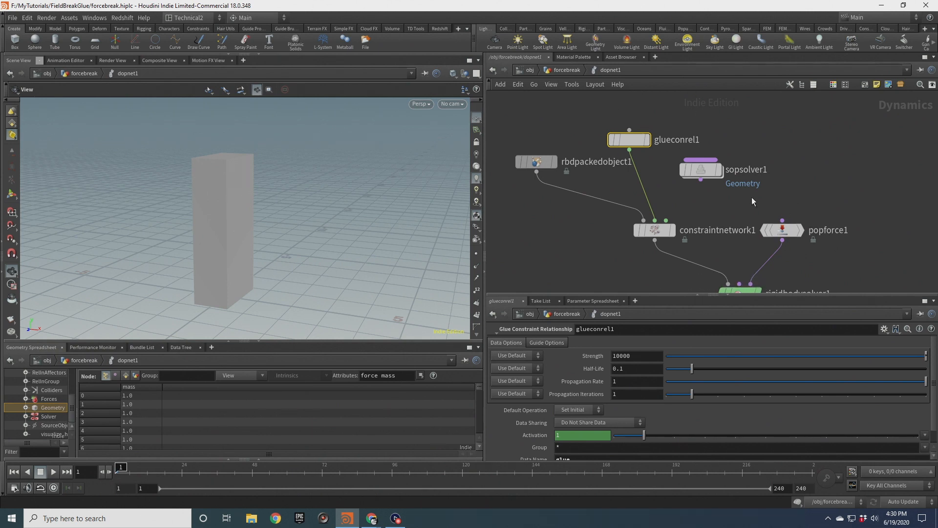
drag(706, 171, 673, 235)
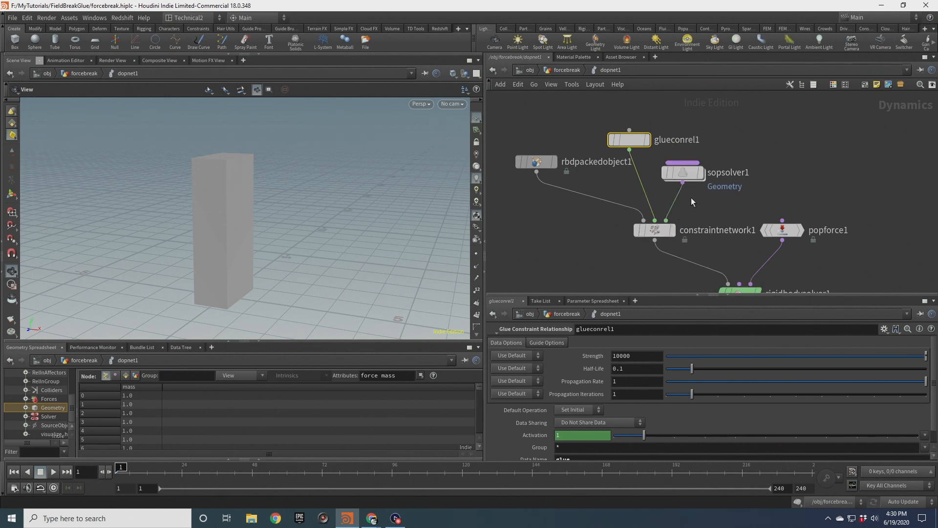
Look inside the SOP Solver, display its relationship geometry, and return to the DOP network.
double_click(690, 176)
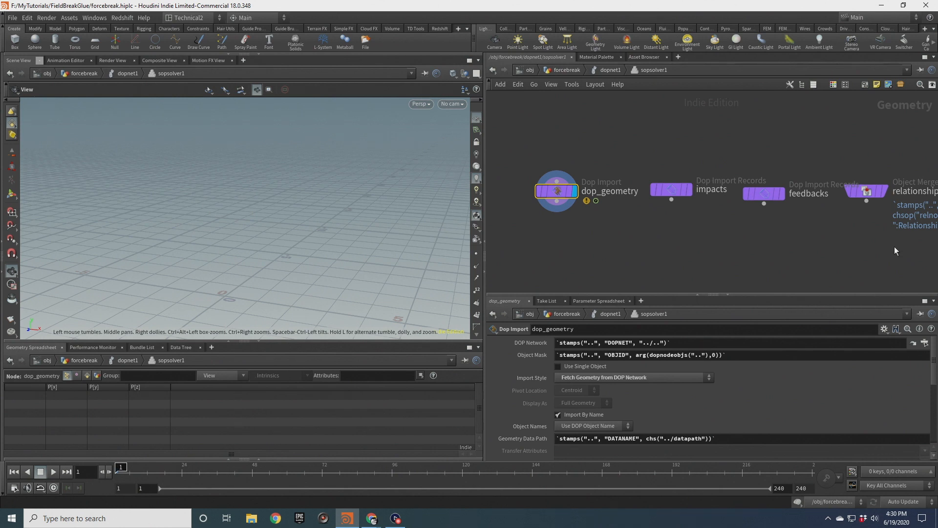
middle_drag(894, 251, 661, 233)
click(651, 175)
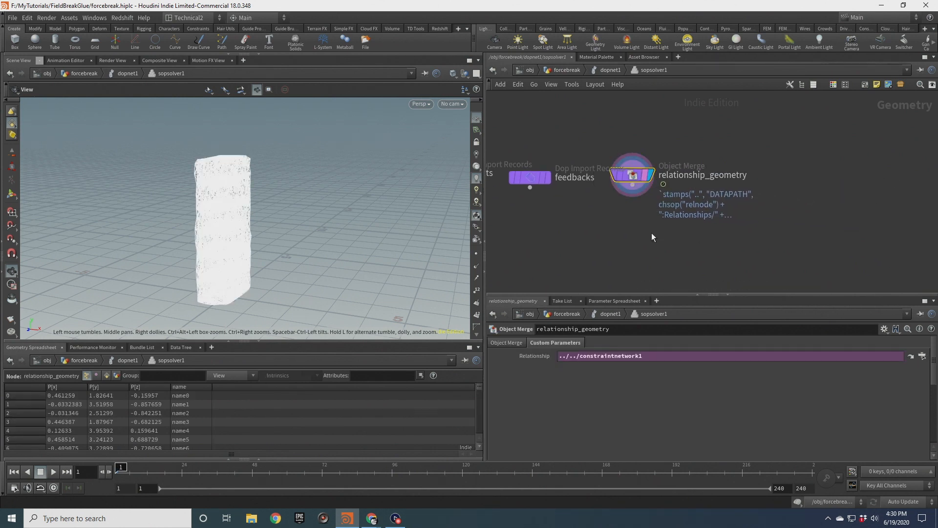
click(612, 70)
middle_drag(831, 194, 796, 162)
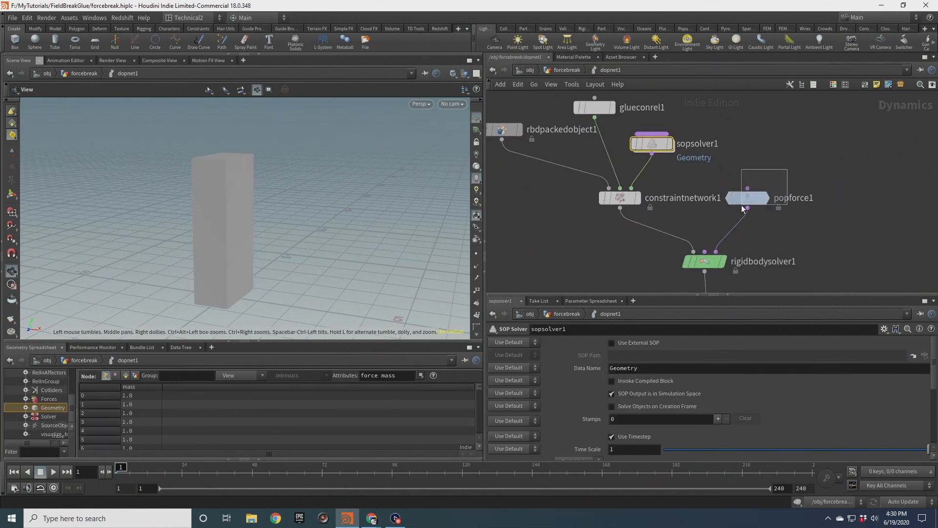
Check the POP Force settings and play the simulation briefly with the glue constraint reconnected.
click(747, 198)
click(52, 472)
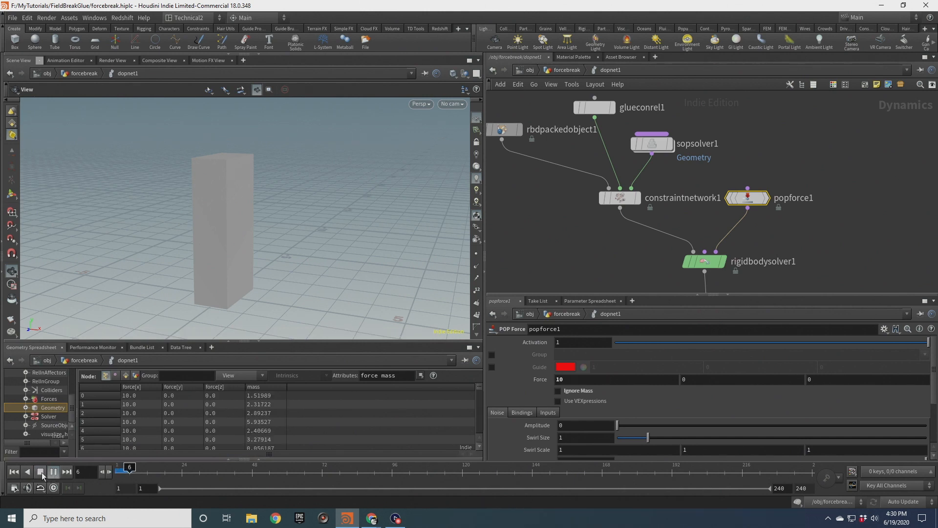
click(41, 472)
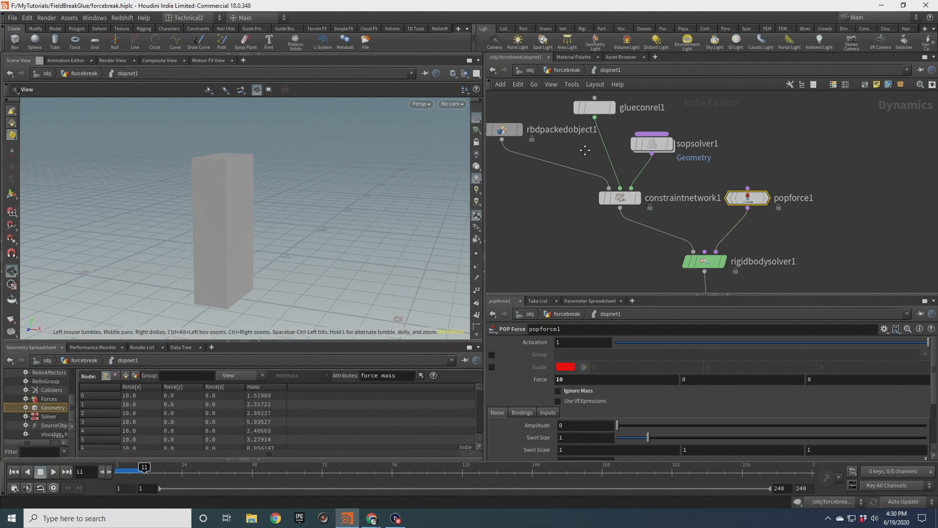
Add a DOP Import node inside the SOP Solver beside the relationship geometry.
middle_drag(585, 150, 586, 198)
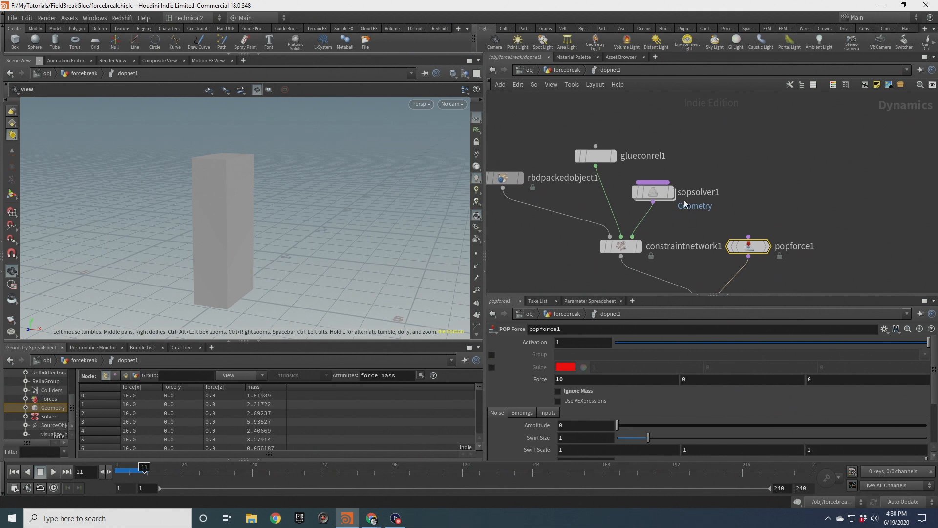
double_click(658, 193)
key(Tab)
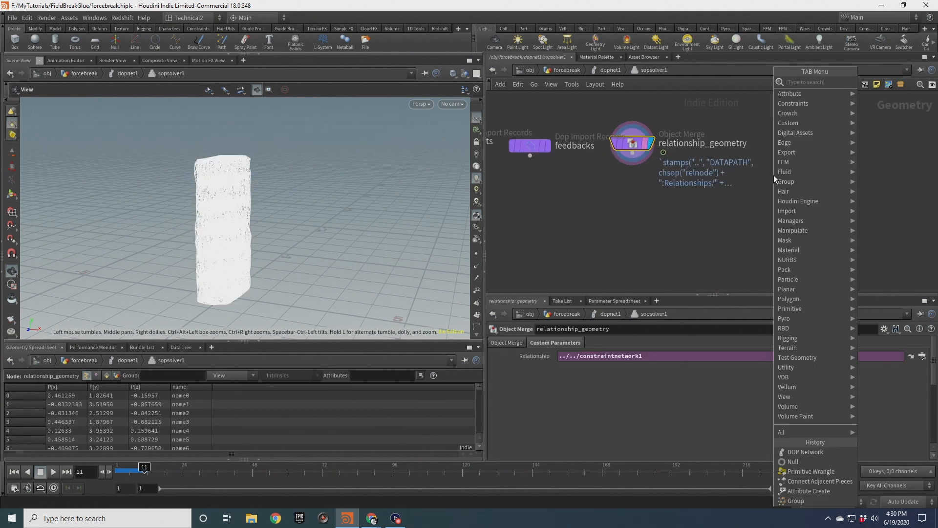
text(dopim)
key(Return)
click(773, 175)
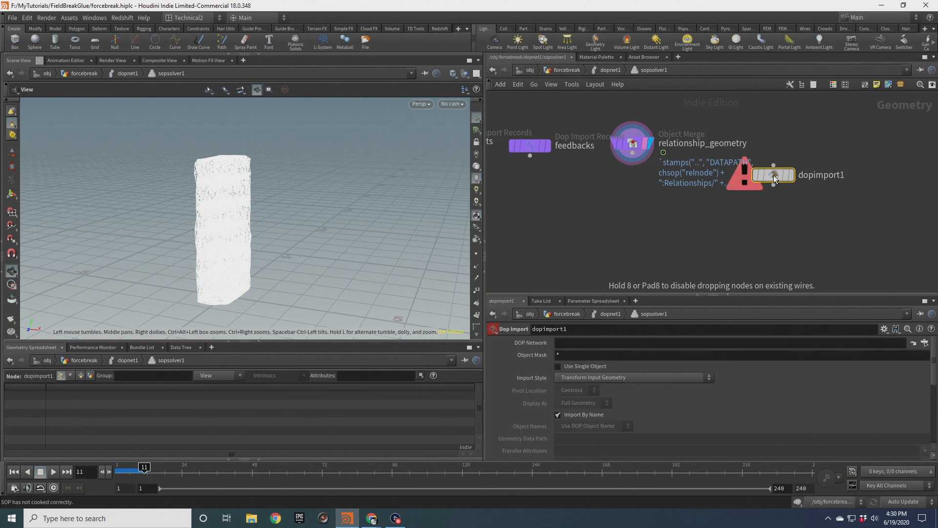
Set the DOP Import's network to ../.., object mask to *rbd* and style to Fetch Geometry from DOP Network, then display it and check its force attributes.
click(577, 342)
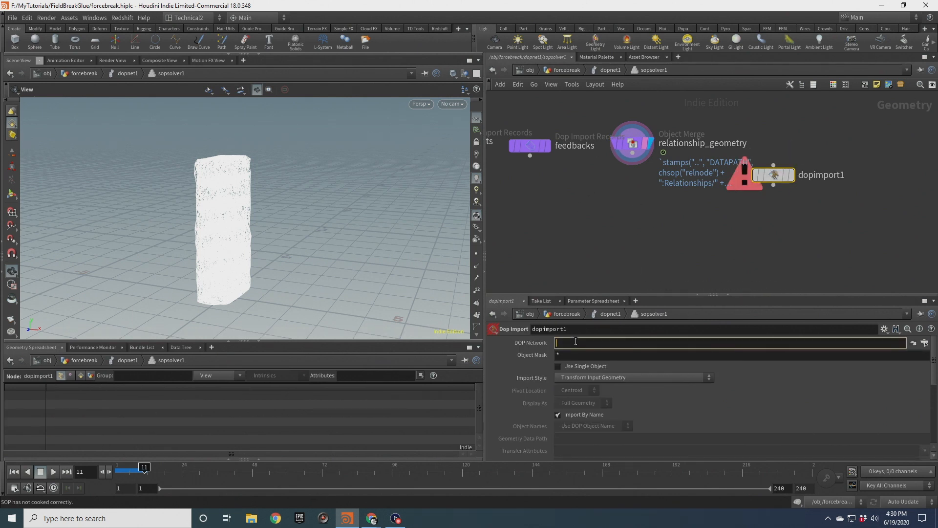
text(../..)
click(581, 203)
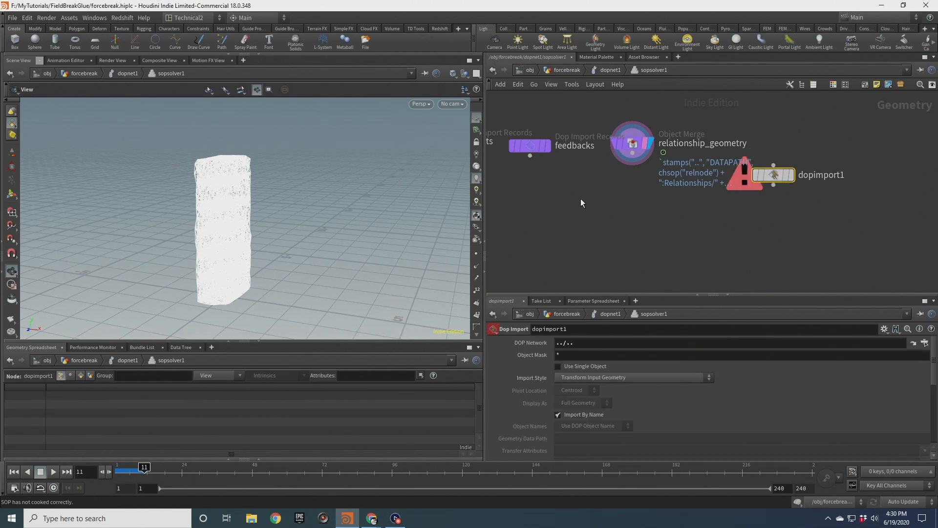
click(570, 356)
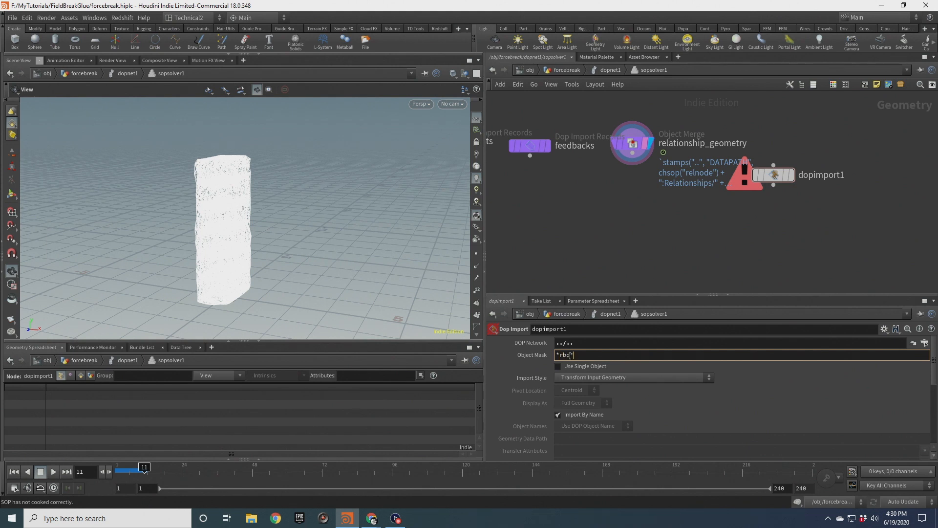
text(rbd*)
click(625, 378)
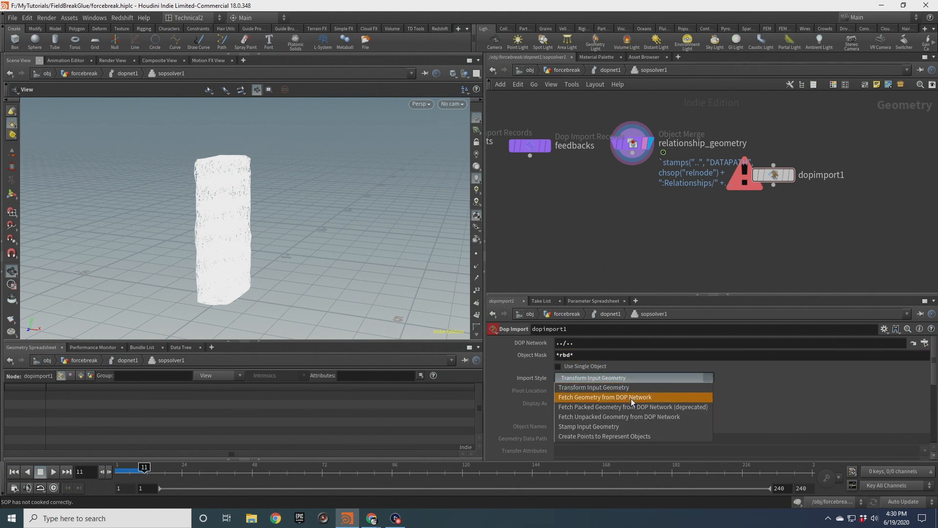
click(624, 397)
click(791, 176)
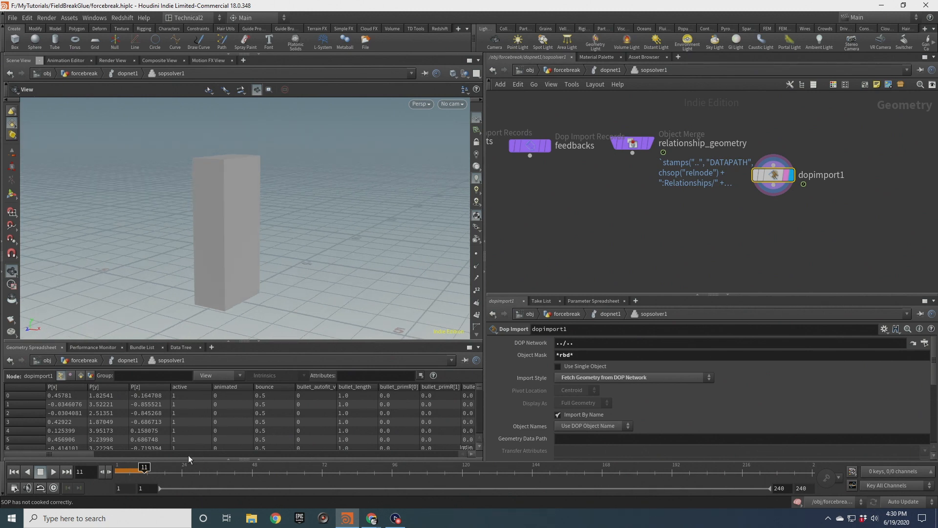
drag(83, 454, 272, 462)
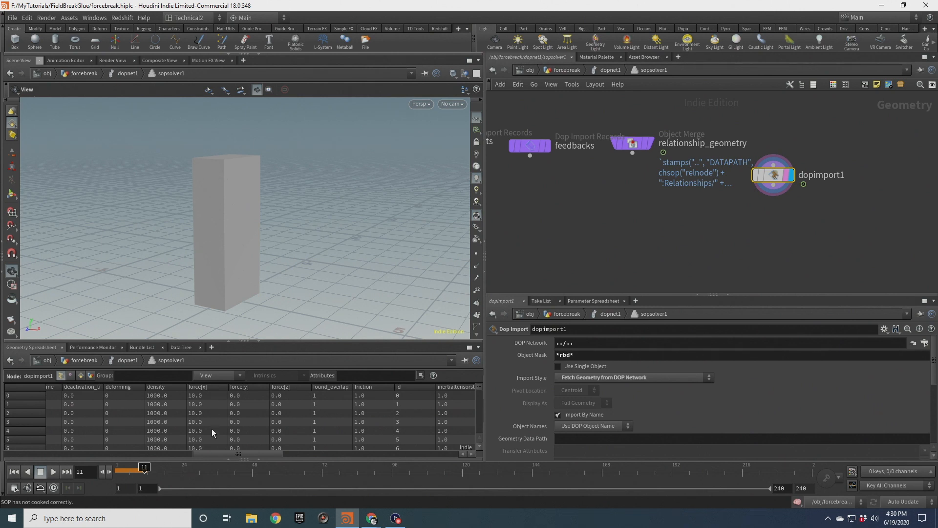
Add an Attribute Wrangle below the relationship geometry, wiring the relationship geometry into its first input and the DOP Import into its second.
click(632, 143)
drag(632, 153, 645, 223)
text(att wr)
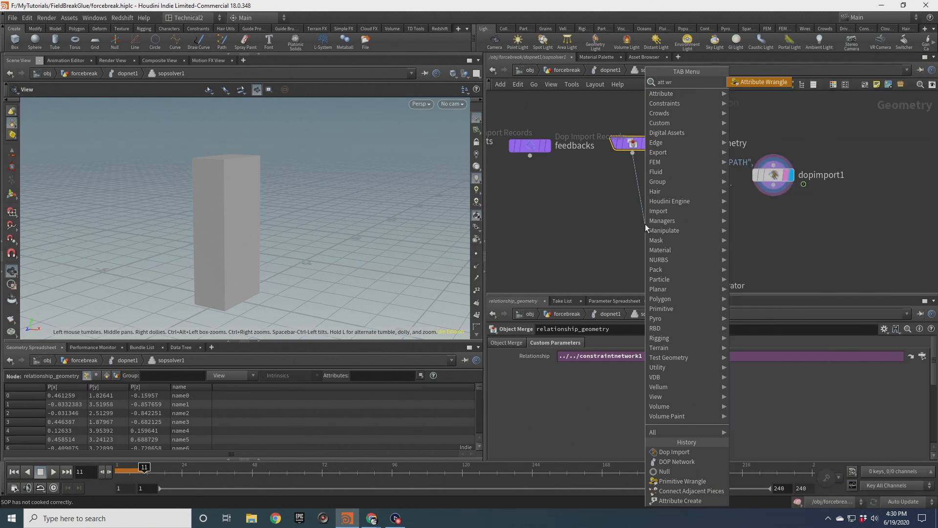
key(Return)
click(645, 224)
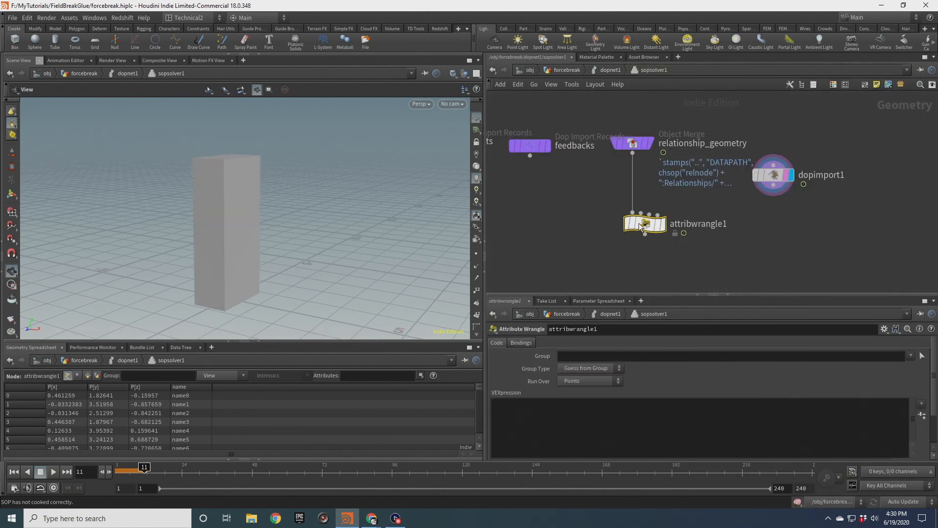
drag(641, 226, 645, 262)
drag(773, 195, 646, 250)
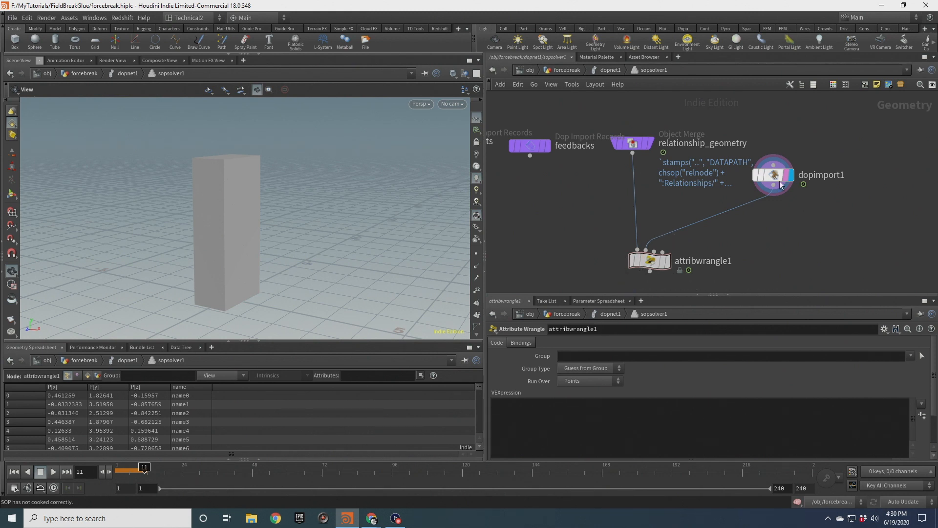
Return to the first frame and check the node information of the relationship geometry and the DOP Import.
click(14, 472)
drag(617, 148, 615, 158)
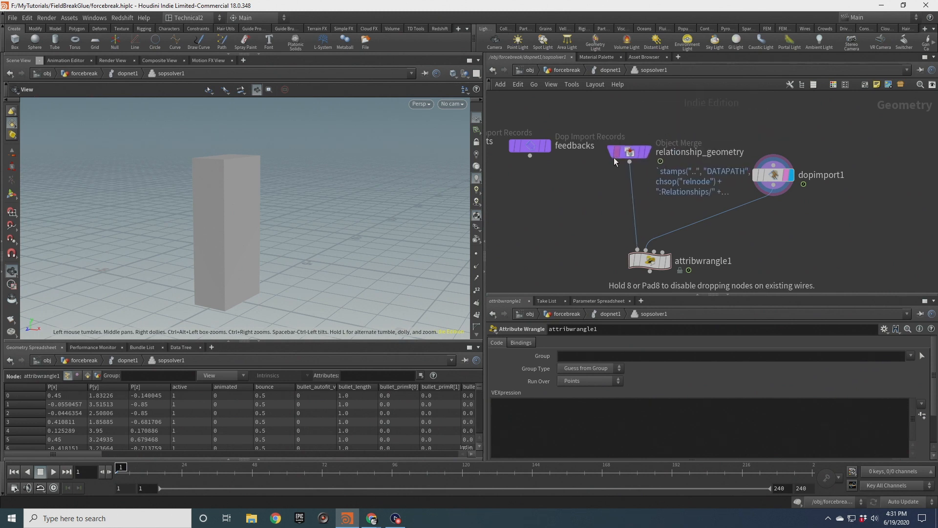
click(629, 153)
middle_click(630, 155)
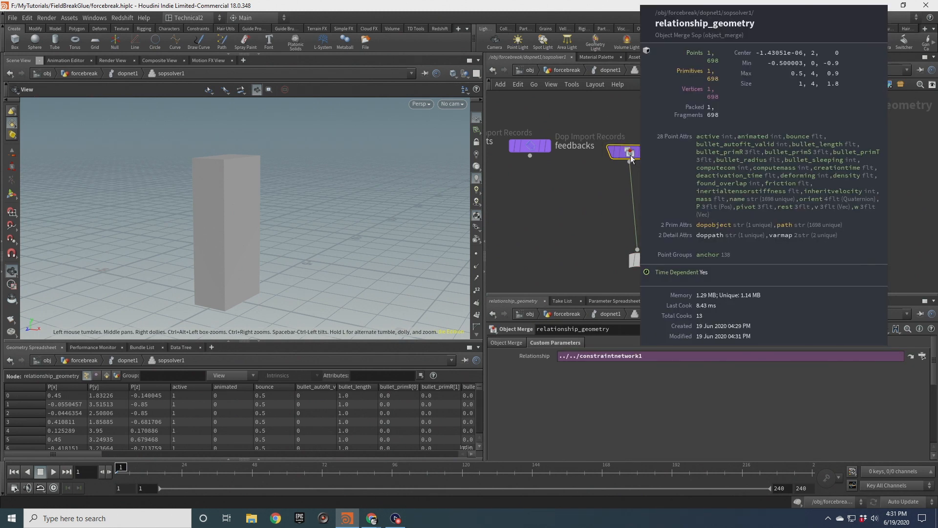
middle_click(776, 177)
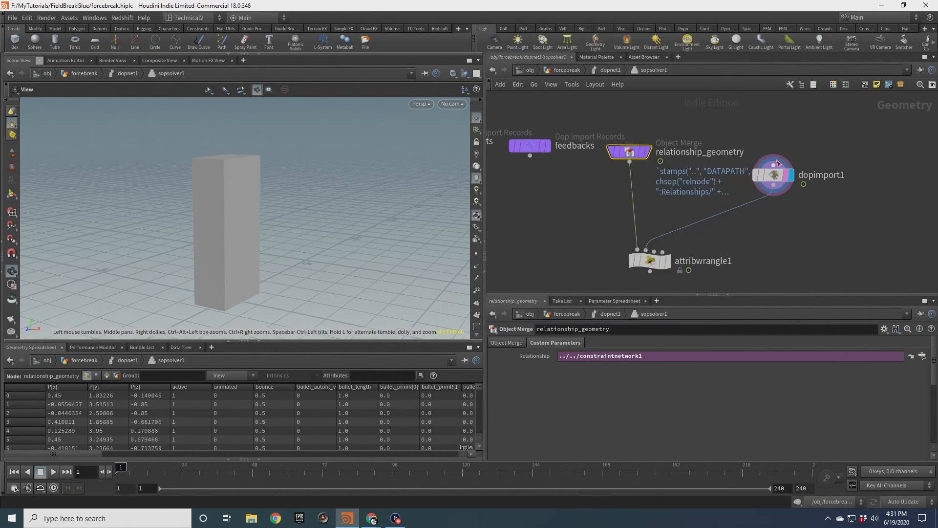
middle_drag(566, 257, 571, 211)
click(653, 215)
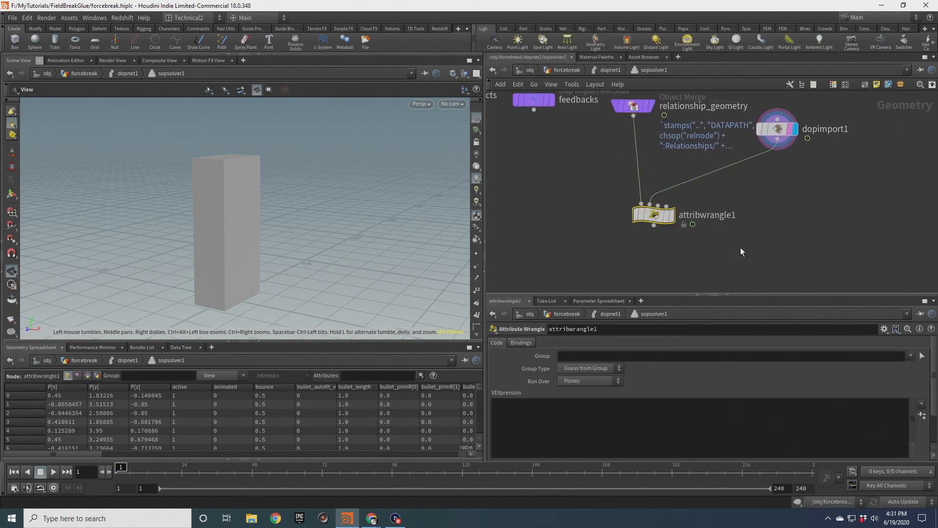
middle_drag(799, 201, 777, 248)
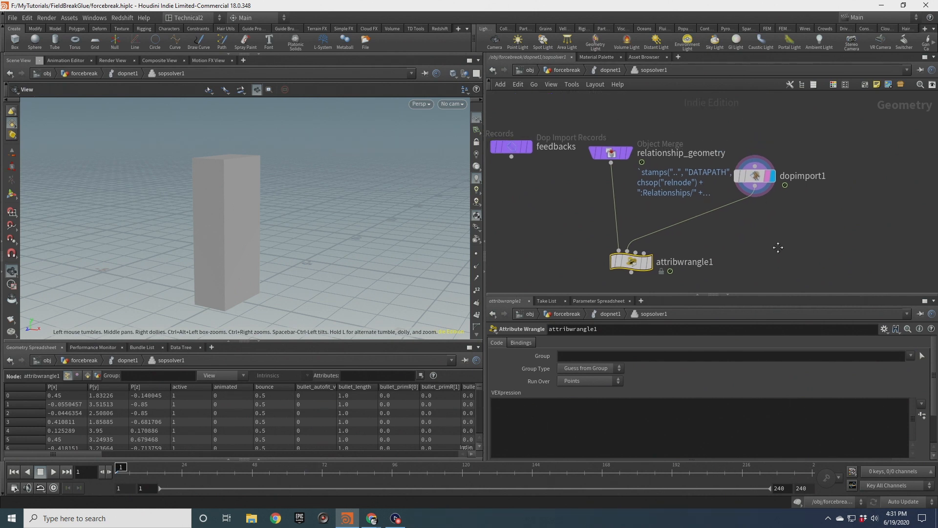
drag(570, 194, 648, 123)
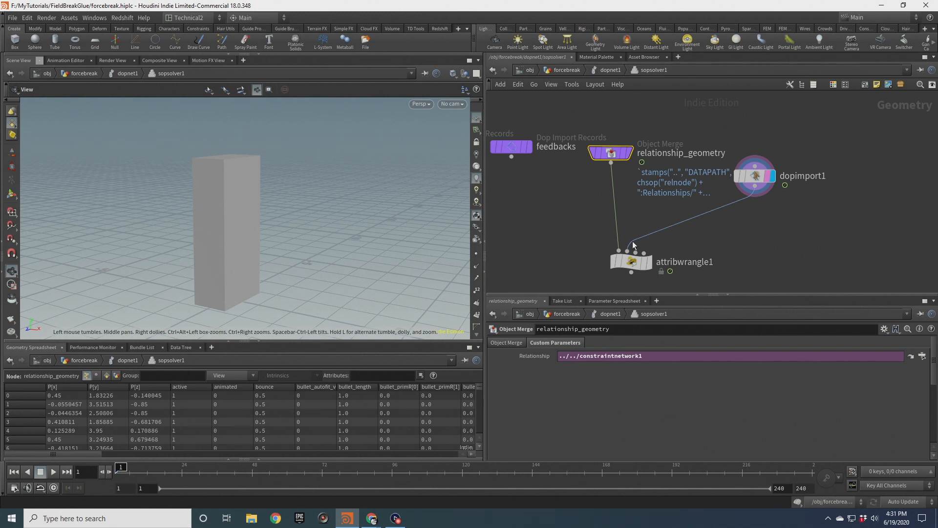
Enter int matchpt = findattribval(1,"point","name",s@name); in the Attribute Wrangle's VEXpression.
middle_drag(576, 245, 579, 200)
drag(578, 189, 687, 239)
click(562, 426)
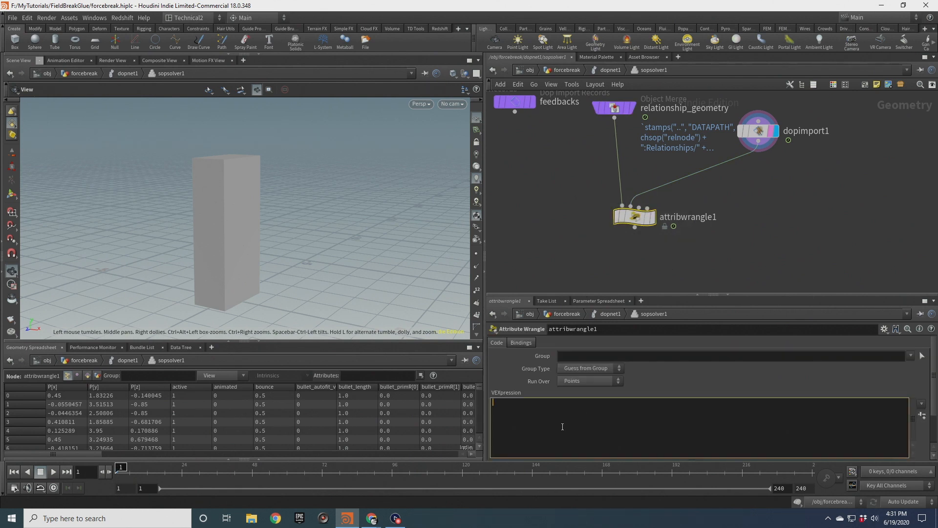
text(pt = findatt)
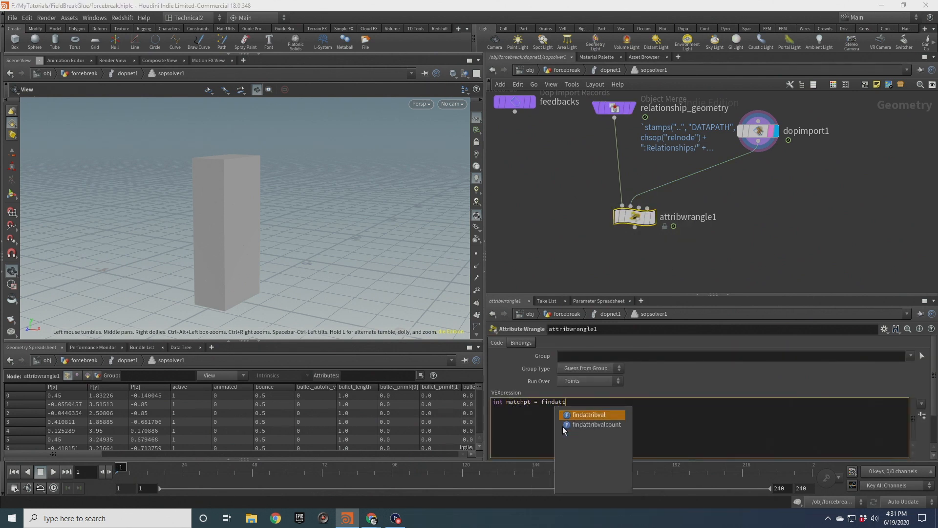
text(ribval(1,)
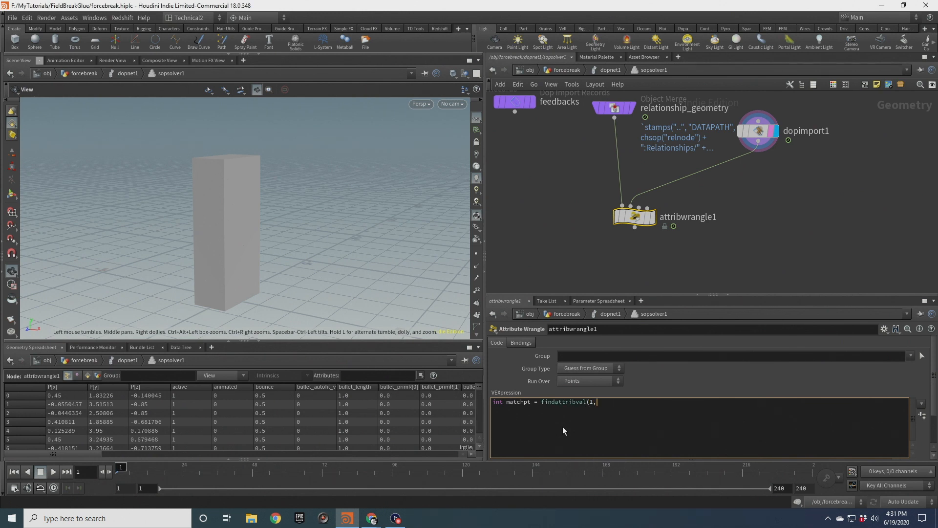
text("point)
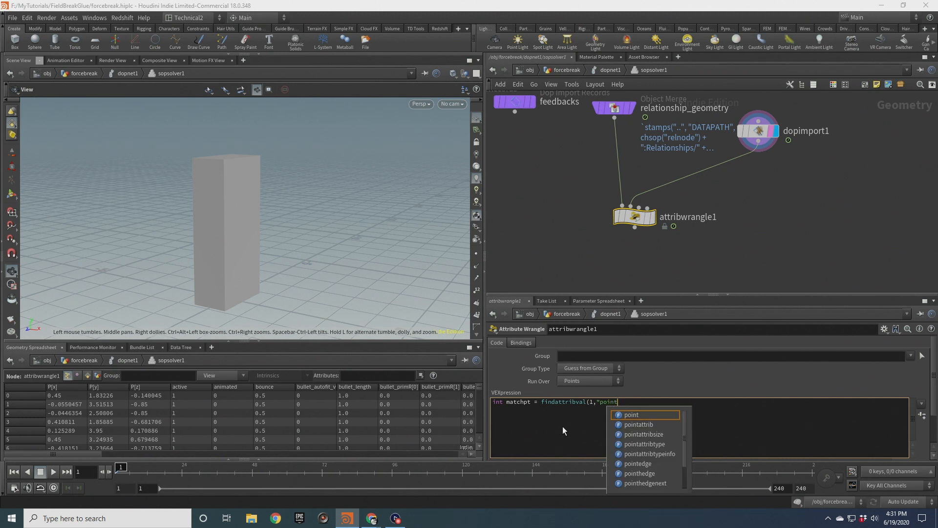
text(","name")
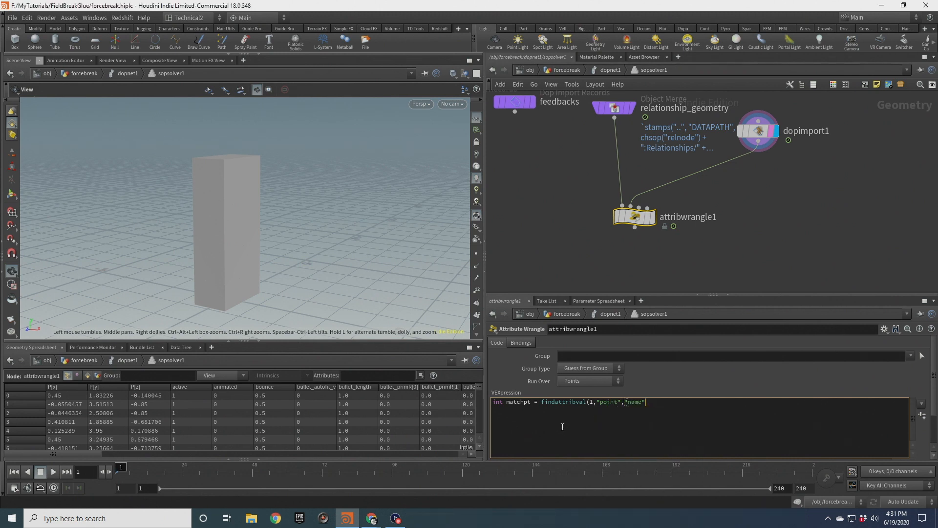
text(,s@name);)
Examine the relationship geometry's point attributes, looking for the name attribute.
click(547, 261)
middle_drag(567, 171, 577, 214)
click(623, 151)
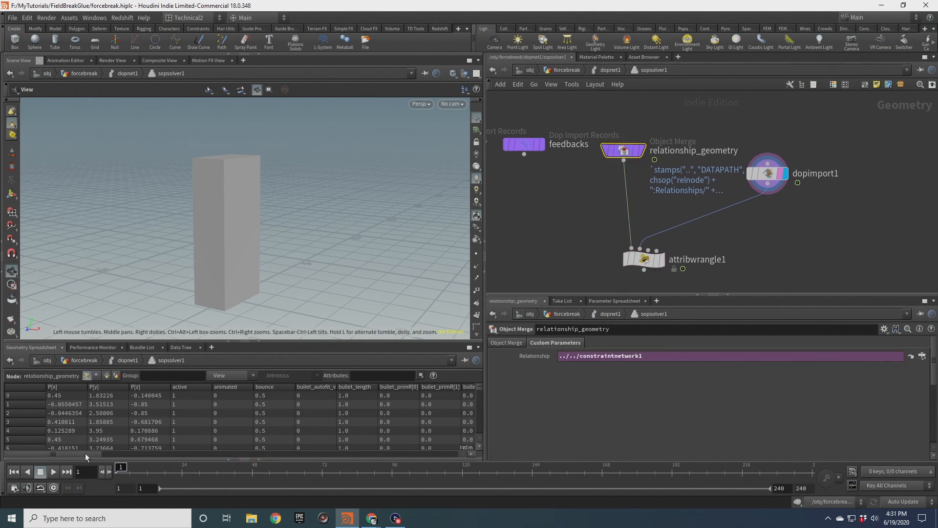
drag(89, 453, 313, 464)
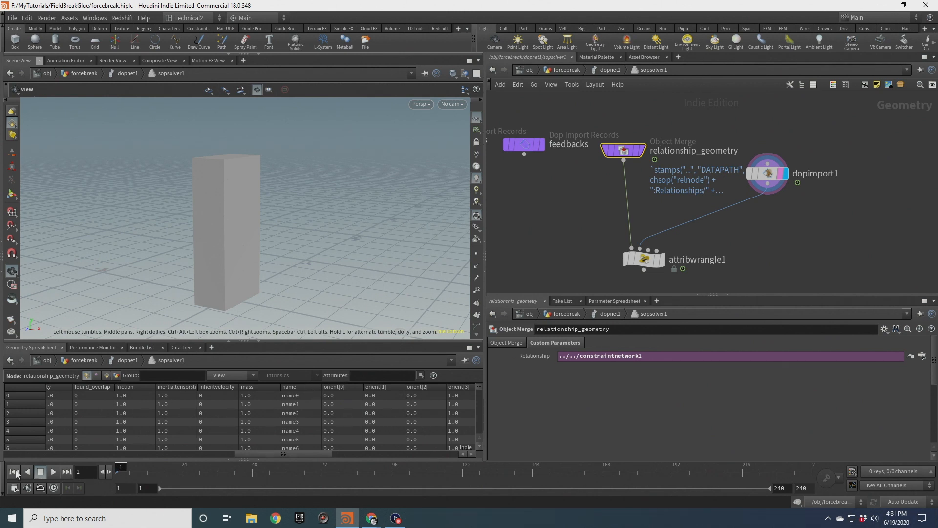
Go up to the forcebreak network, check the CON null's point attributes, and return inside the SOP Solver.
click(588, 121)
click(567, 70)
click(672, 172)
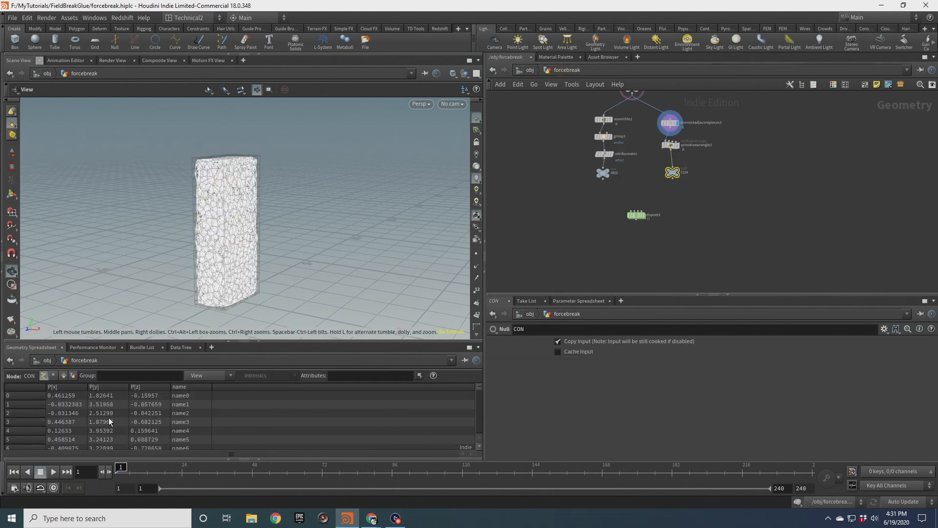
click(637, 215)
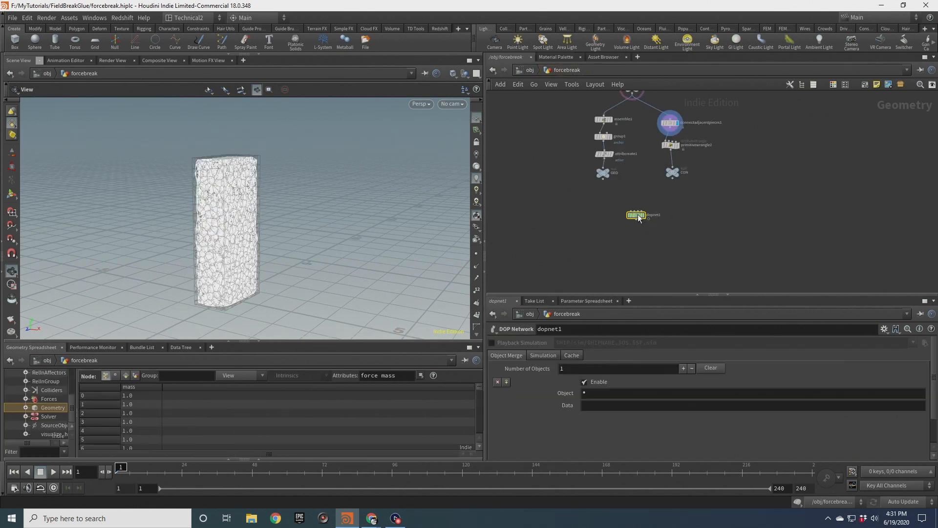
double_click(636, 215)
double_click(650, 188)
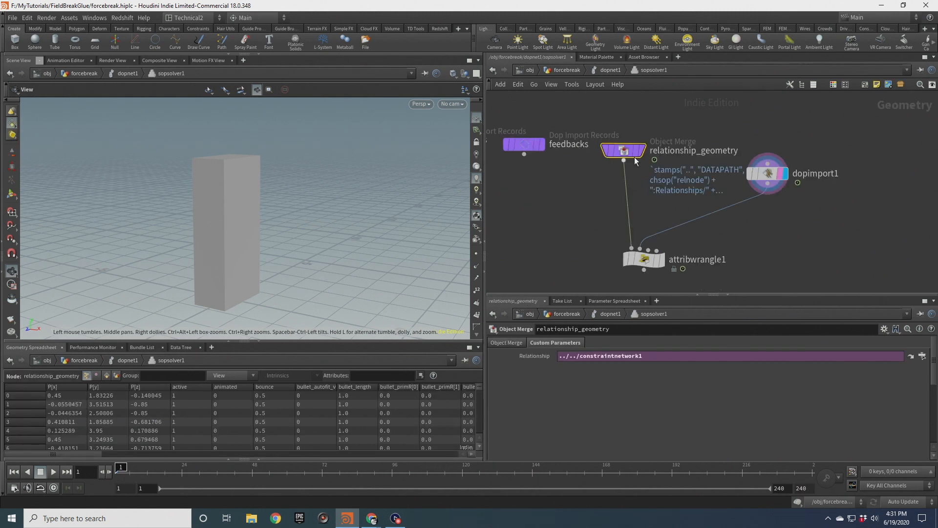
Display the Attribute Wrangle's output, check its attributes, and compare them with the DOP Import's name attribute.
drag(598, 249, 655, 283)
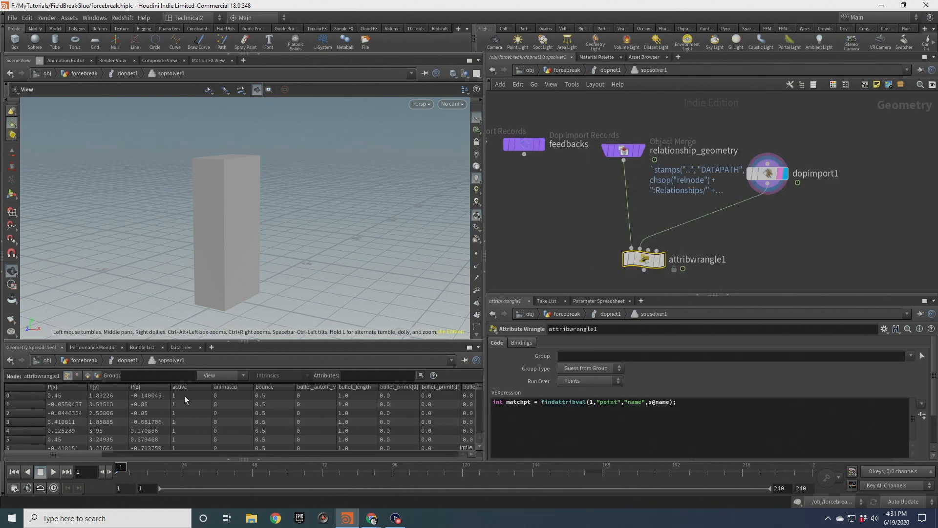
click(77, 376)
click(67, 376)
click(663, 259)
middle_drag(575, 214, 577, 163)
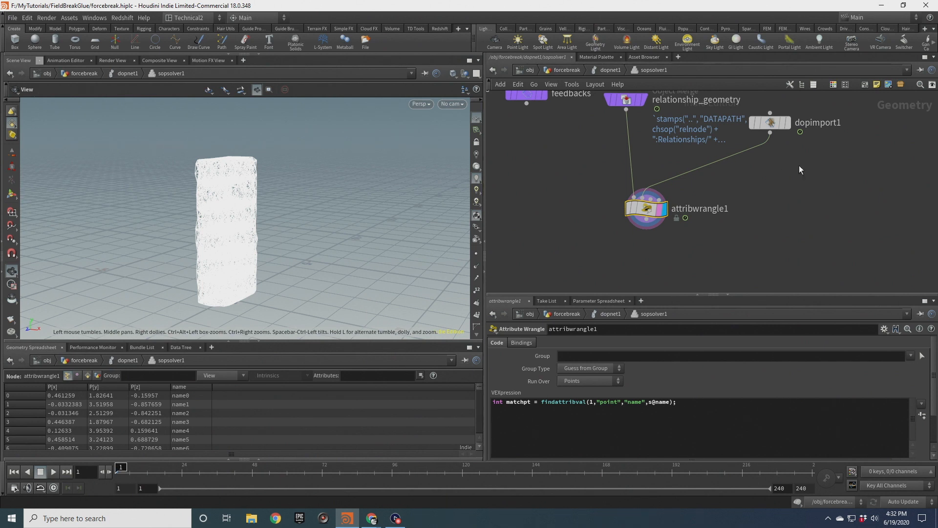
click(770, 122)
drag(96, 453, 307, 459)
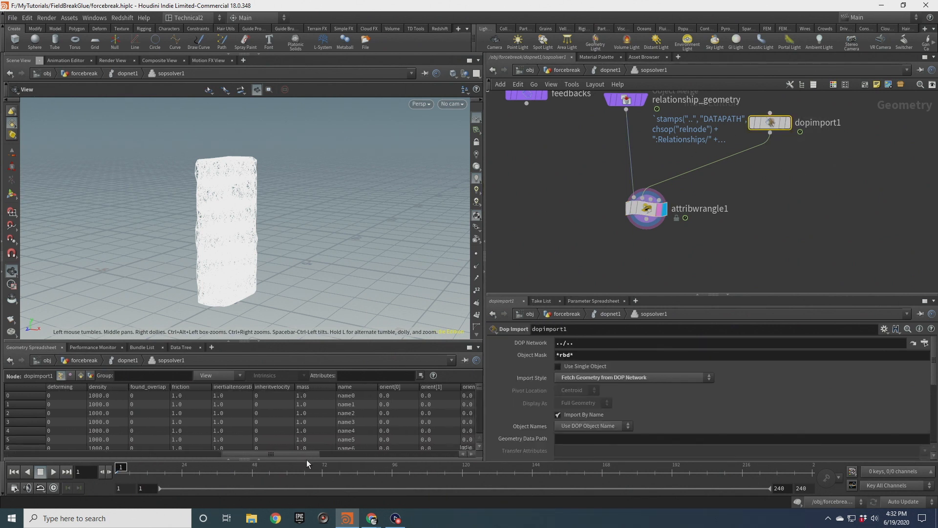
Add the line v@force = point(1,"force",matchpt); to the Attribute Wrangle's VEXpression.
drag(585, 186, 713, 250)
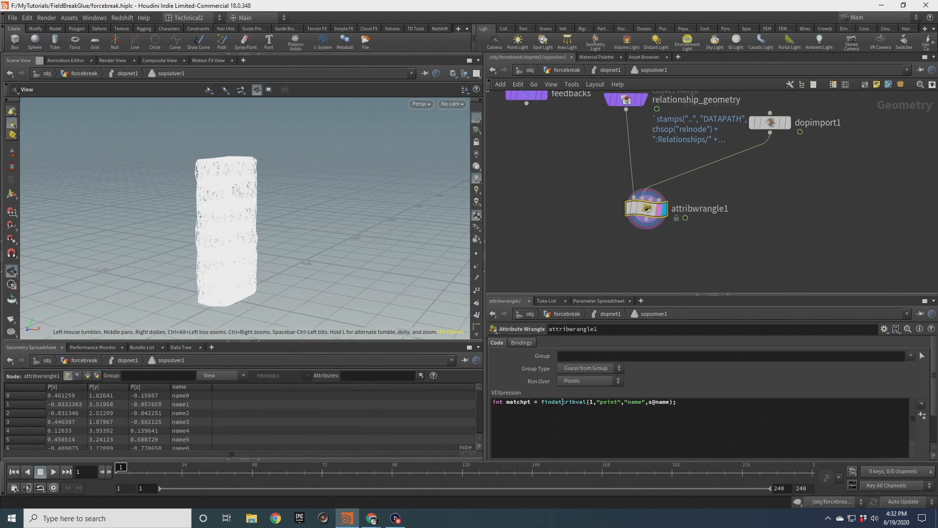
click(684, 406)
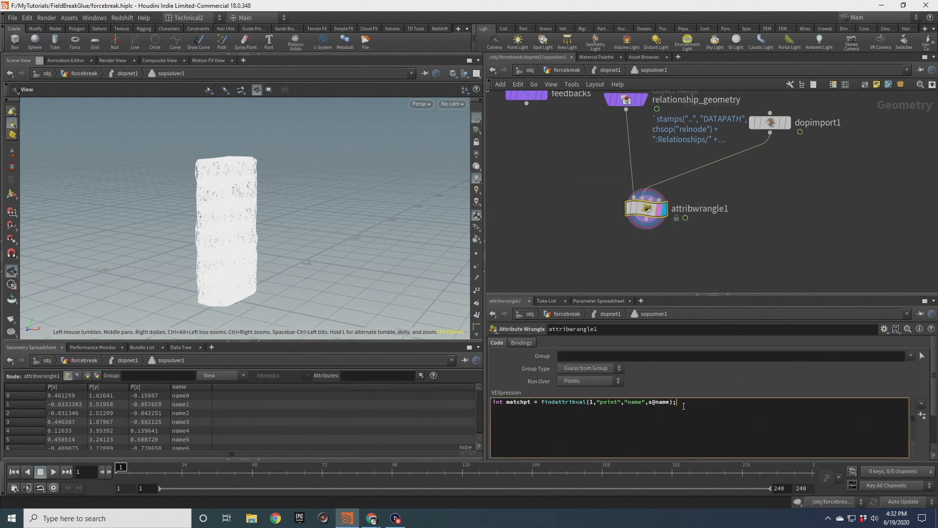
text(v@force = point()
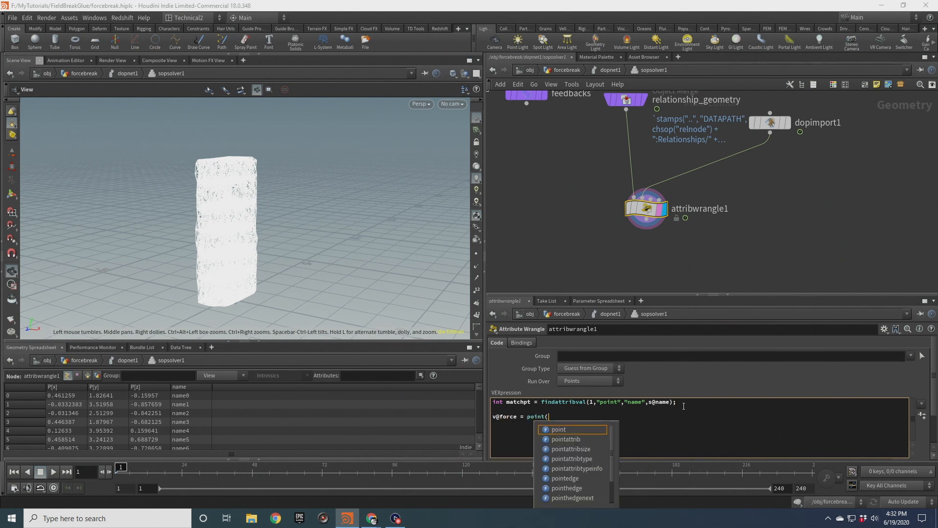
text(1,"for)
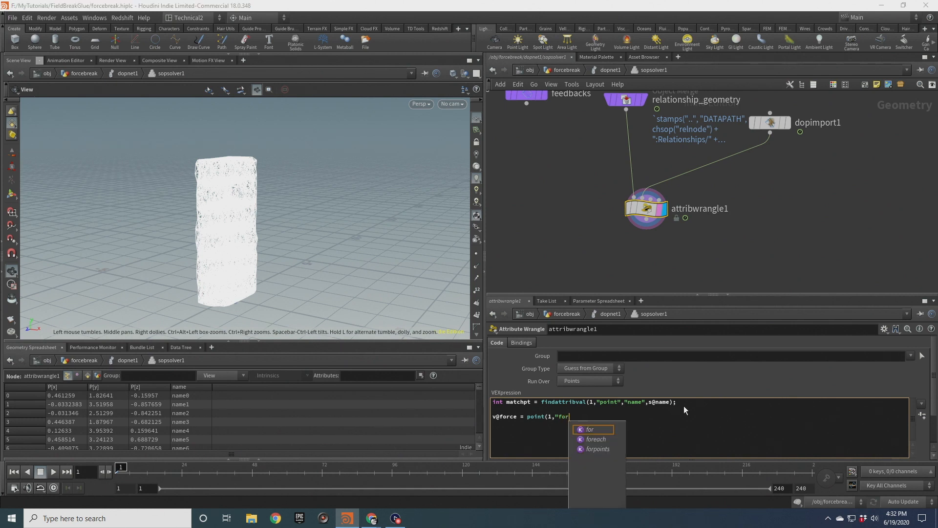
text(ce",matchpt)
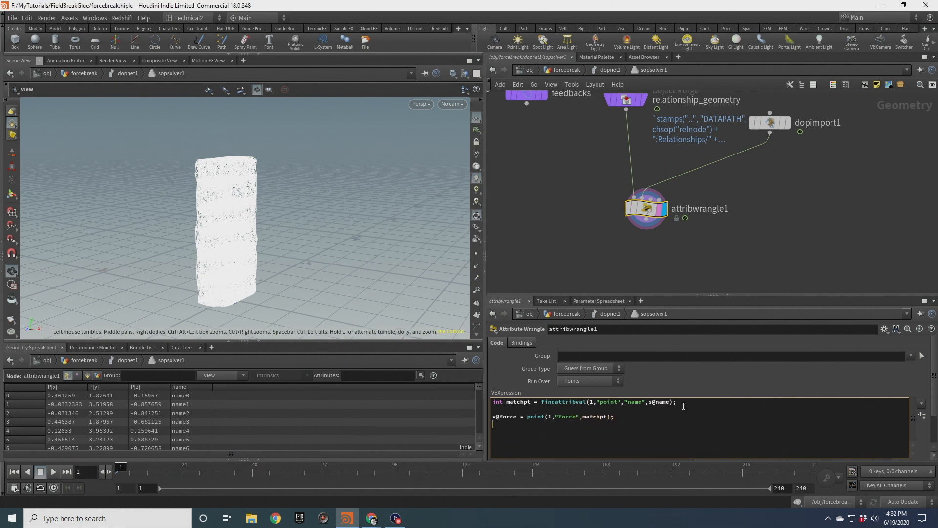
text(f@mass = point()
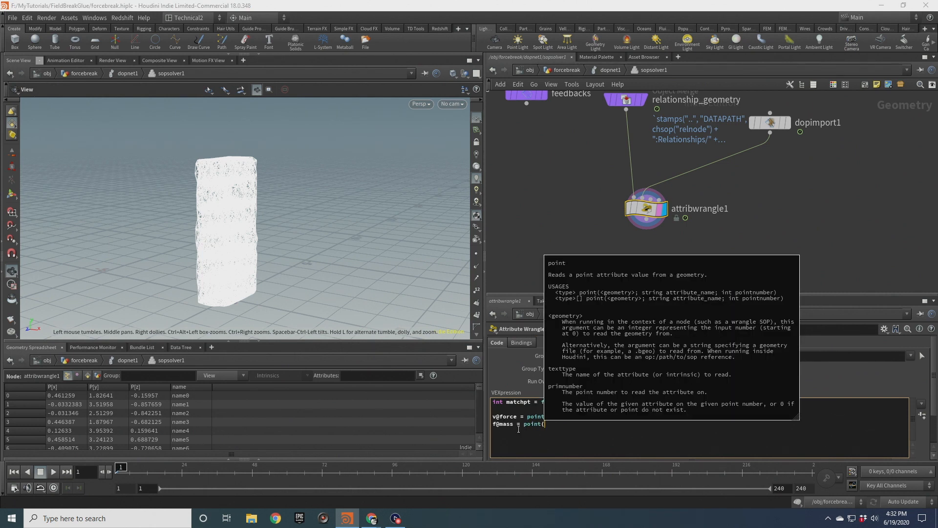
click(558, 431)
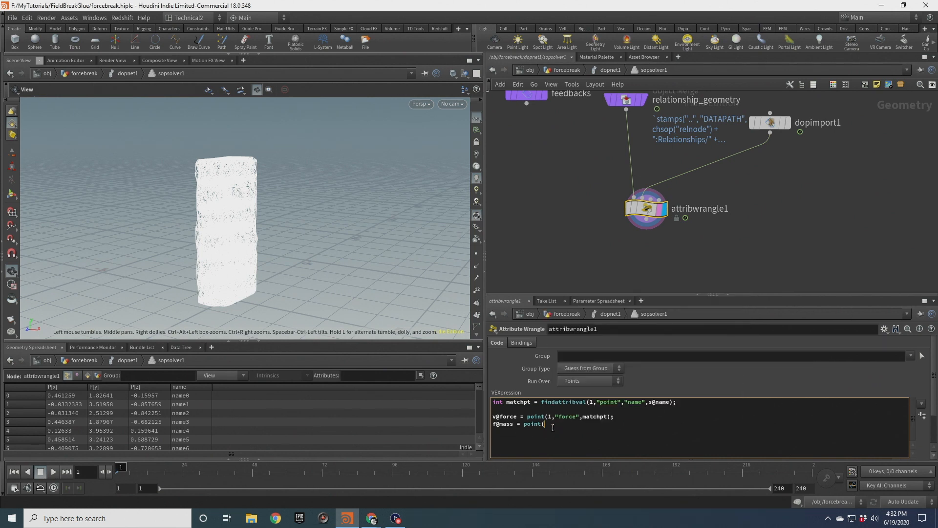
drag(554, 428, 481, 428)
key(BackSpace)
Move the existing wrangle down and place a second Attribute Wrangle between it and the relationship geometry.
click(599, 196)
drag(646, 208, 651, 274)
key(Tab)
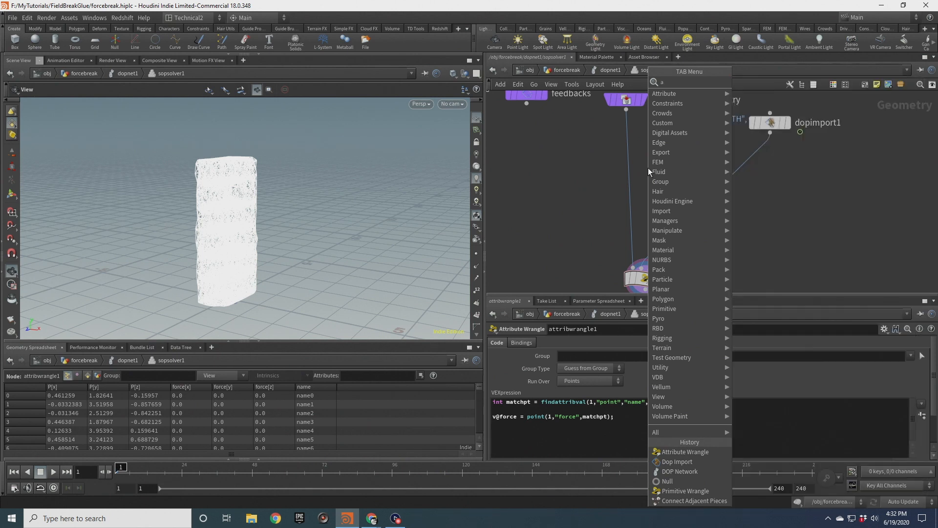
key(Return)
click(648, 168)
drag(648, 168, 655, 181)
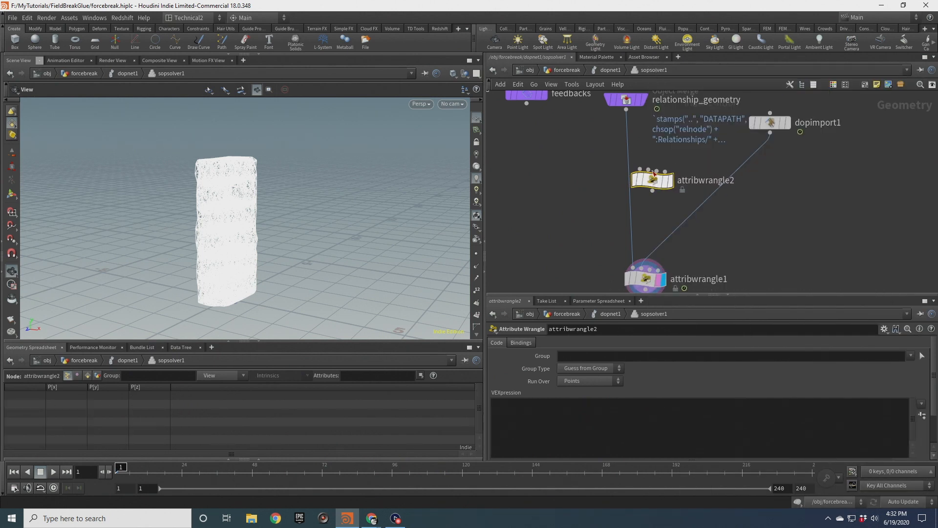
Wire the relationship geometry and DOP Import into the new wrangle's first two inputs, and its output into the lower wrangle's first input.
click(626, 109)
click(640, 169)
click(770, 132)
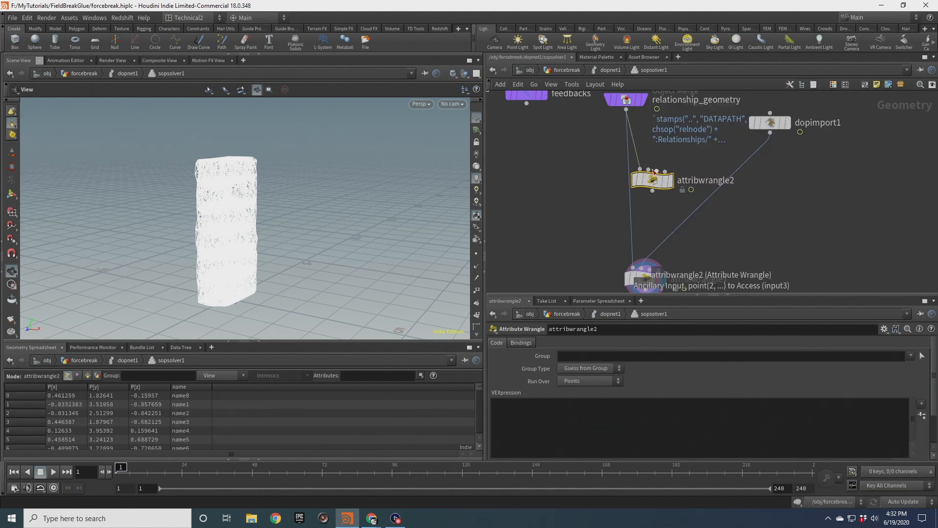
click(649, 169)
click(652, 190)
click(633, 268)
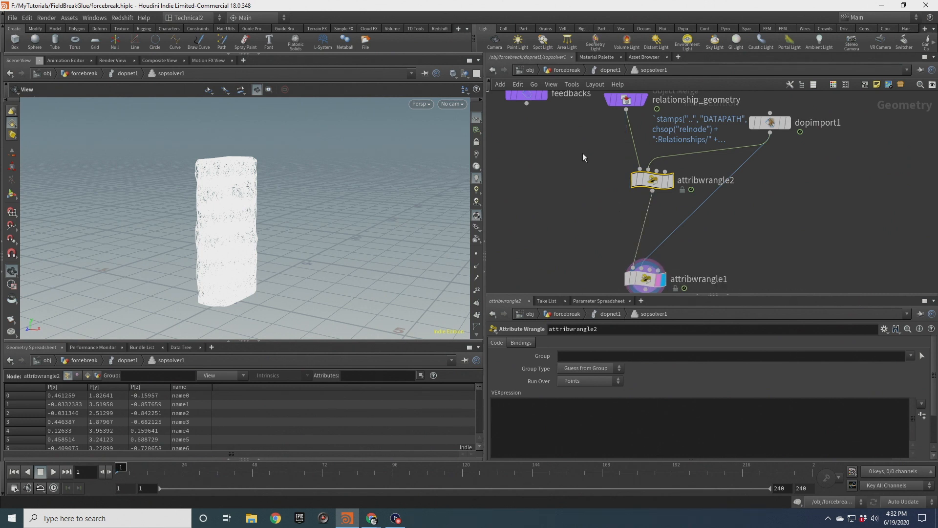
click(631, 278)
drag(684, 402, 485, 402)
key(ctrl+c)
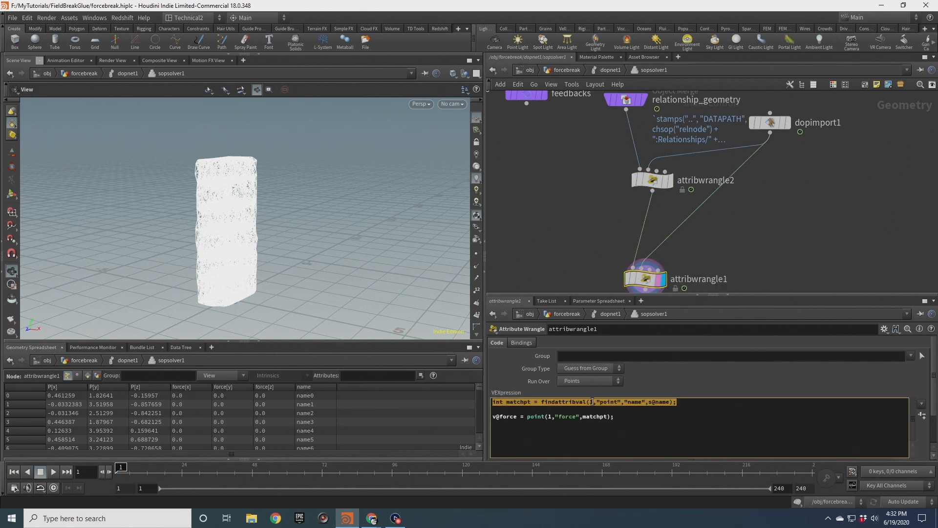
click(646, 180)
click(552, 413)
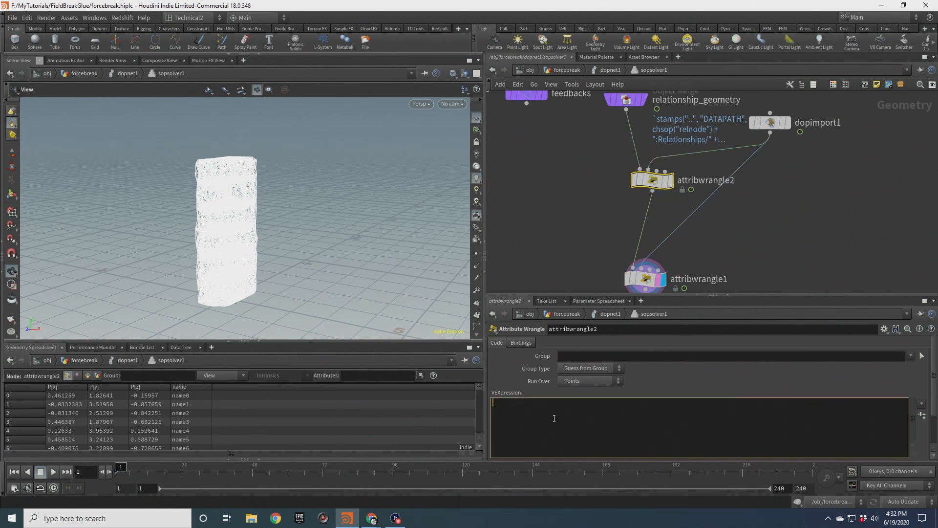
key(ctrl+v)
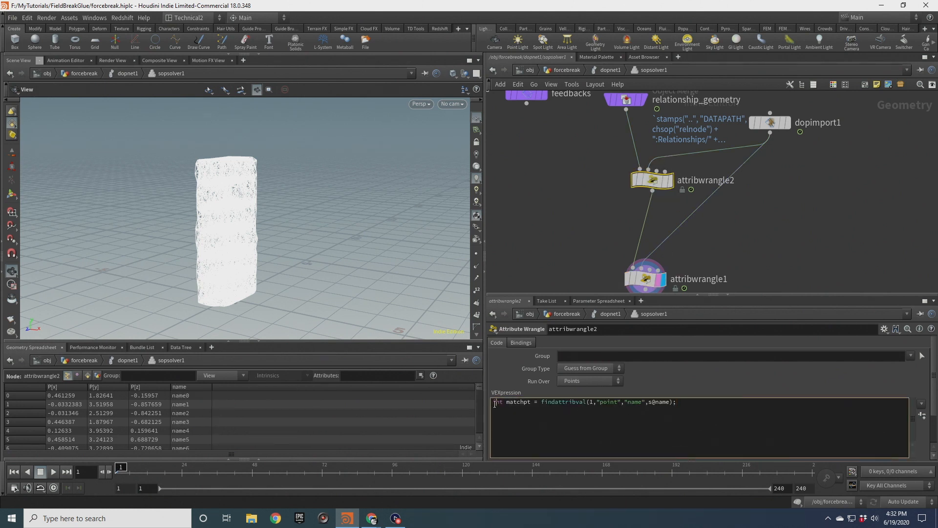
mouse_move(934, 379)
mouse_down()
mouse_move(934, 408)
mouse_move(934, 377)
mouse_up()
key(Return)
key(Return)
text(if)
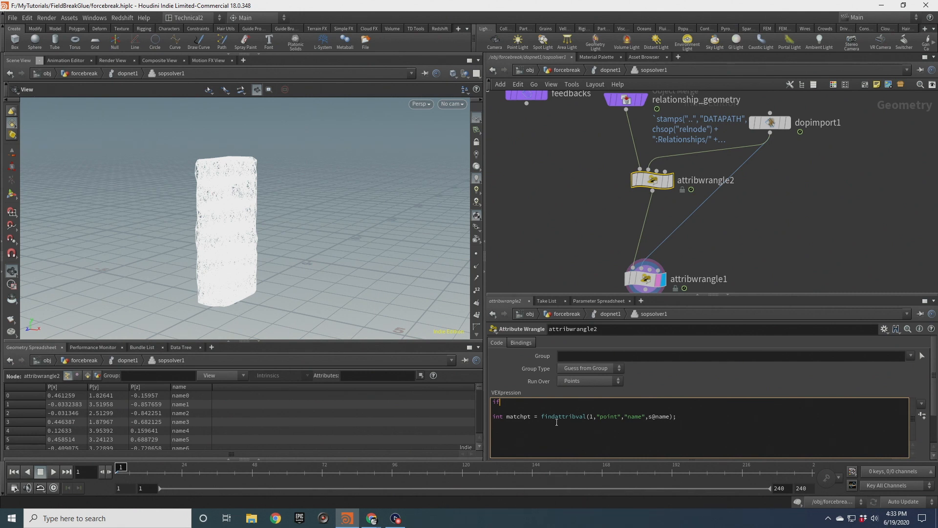
text(($FF)
drag(677, 417, 479, 405)
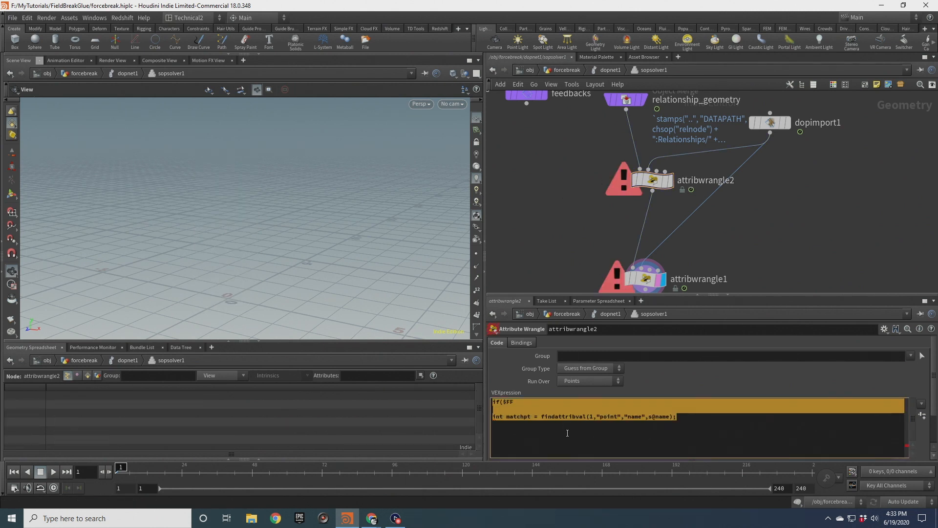
key(BackSpace)
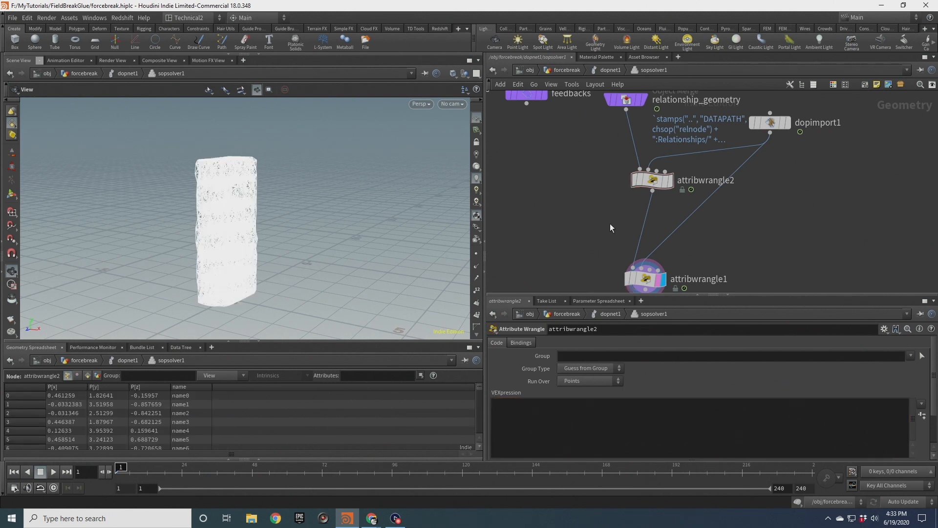
Delete the second Attribute Wrangle and move the remaining wrangle up beneath the relationship geometry and DOP Import.
scroll(614, 215, down, 3)
click(653, 224)
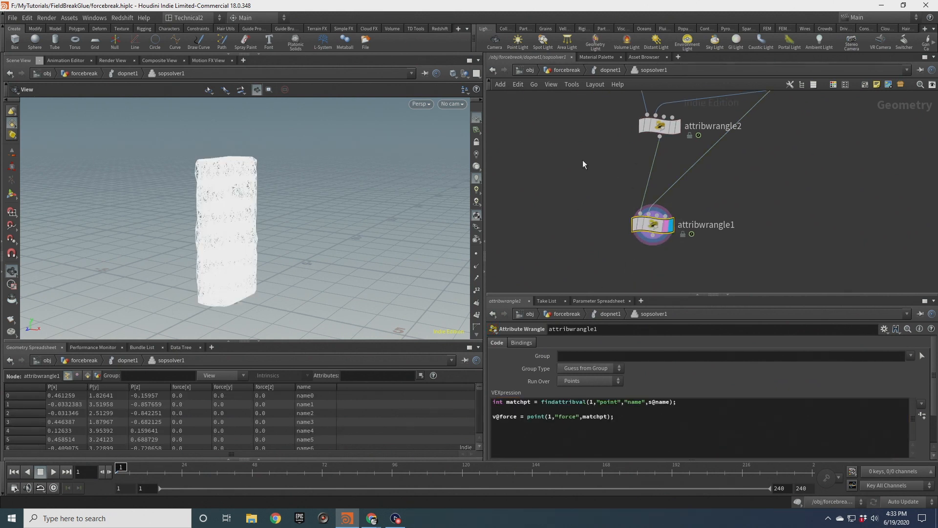
middle_drag(582, 161, 576, 206)
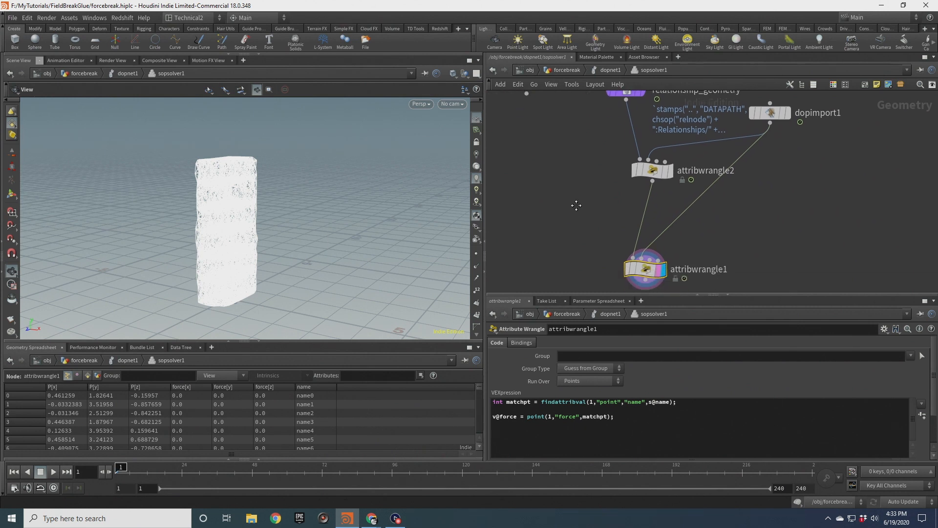
click(669, 178)
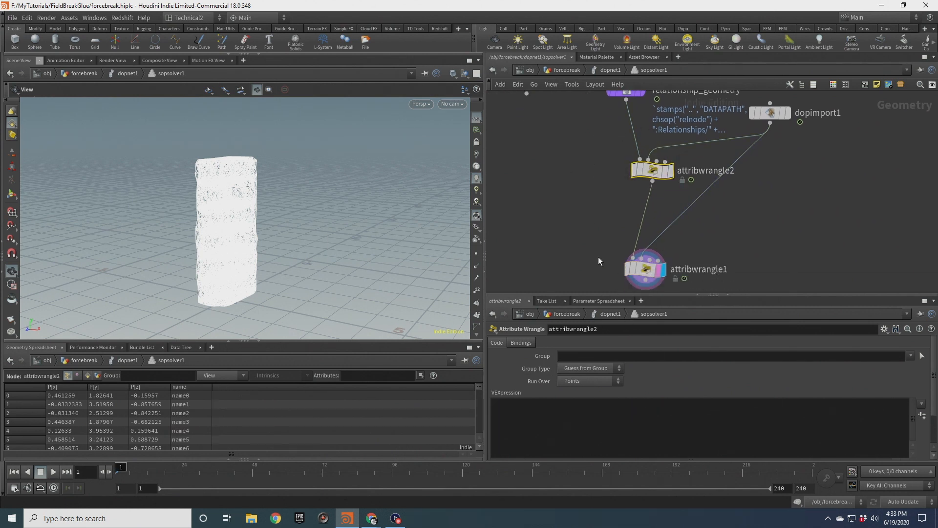
mouse_move(629, 167)
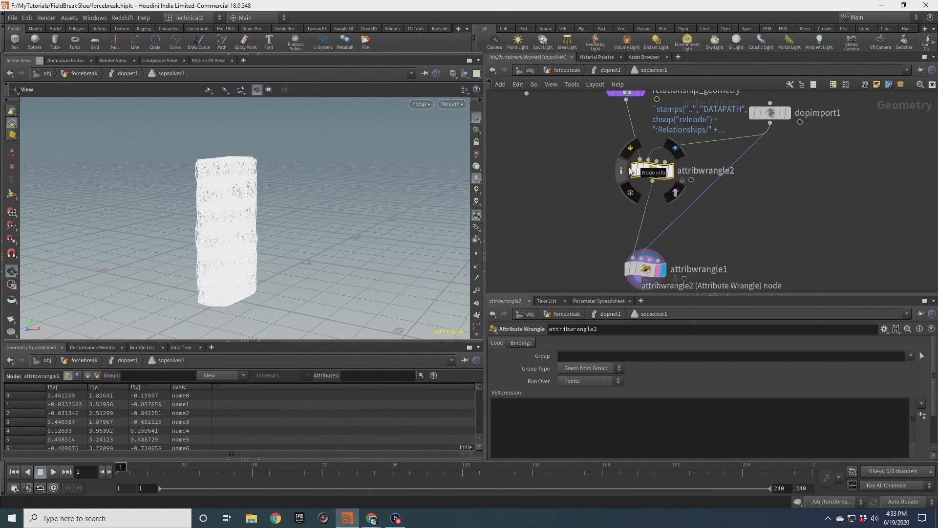
key(Delete)
drag(635, 269, 633, 198)
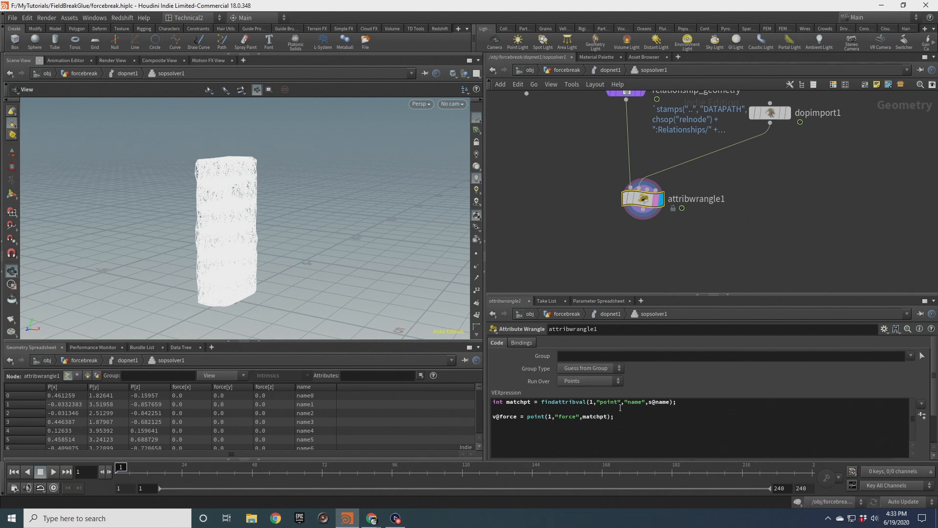
Add the line f@mass = point(1,"mass",matchpt); below the force line in the Attribute Wrangle's VEXpression.
click(637, 419)
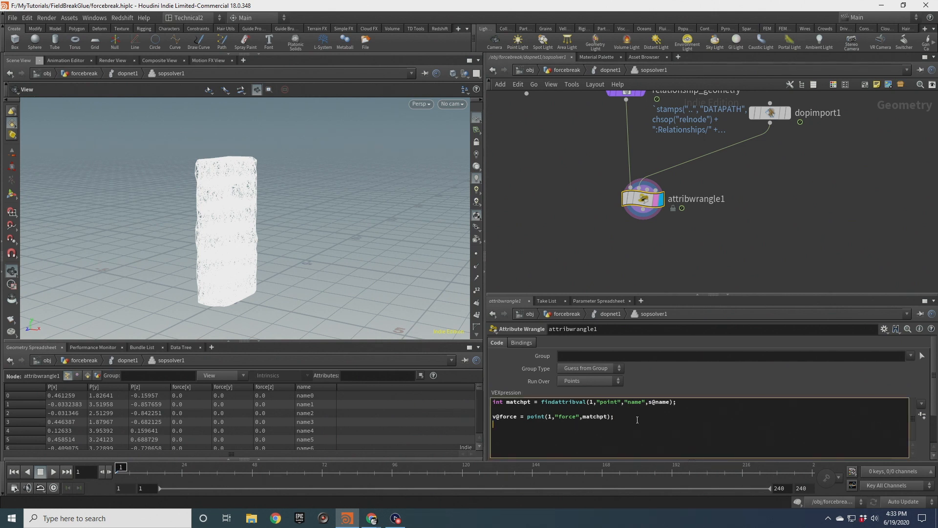
text(f@mass = poi)
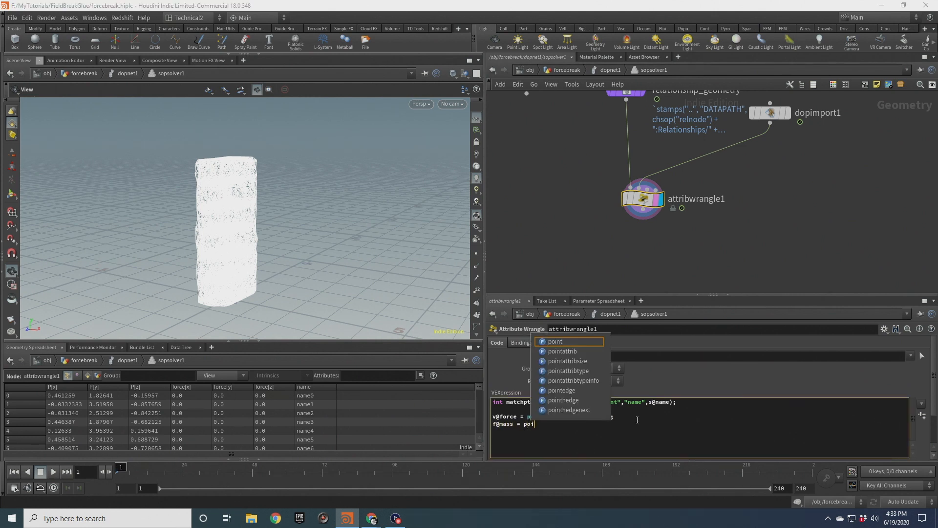
text(nt(1,"mass",)
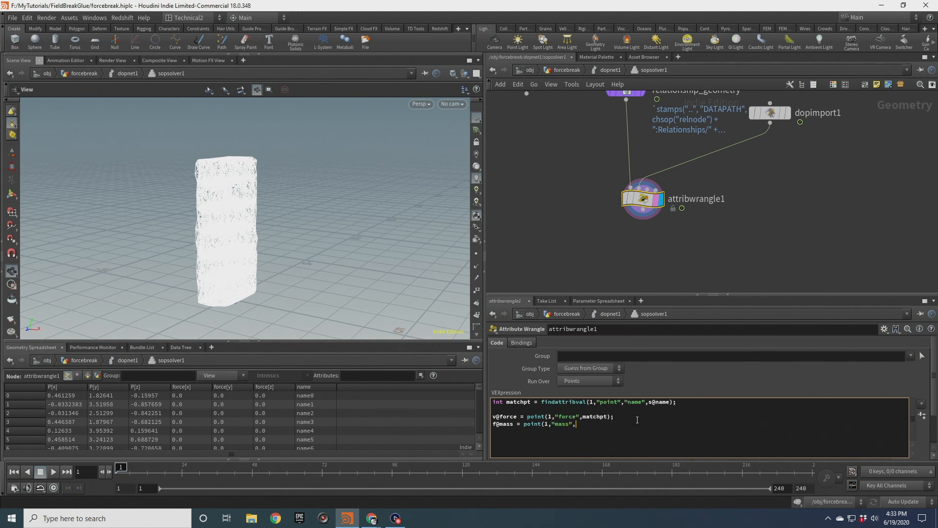
text(,match)
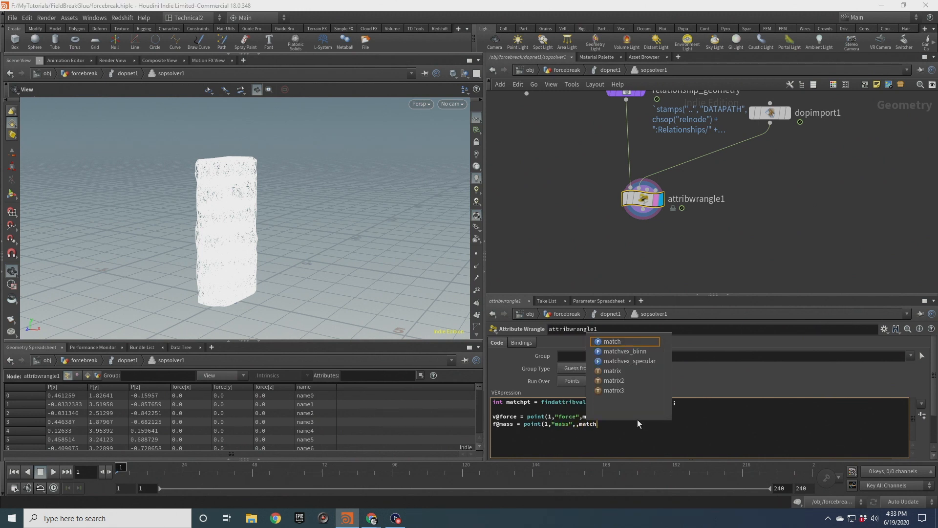
text(pt);)
click(534, 85)
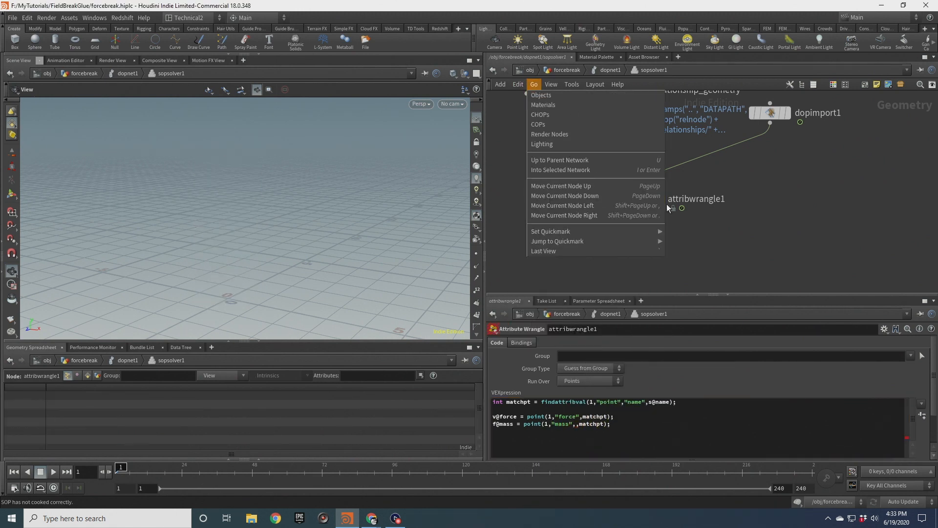
click(757, 216)
drag(568, 174, 605, 194)
click(582, 428)
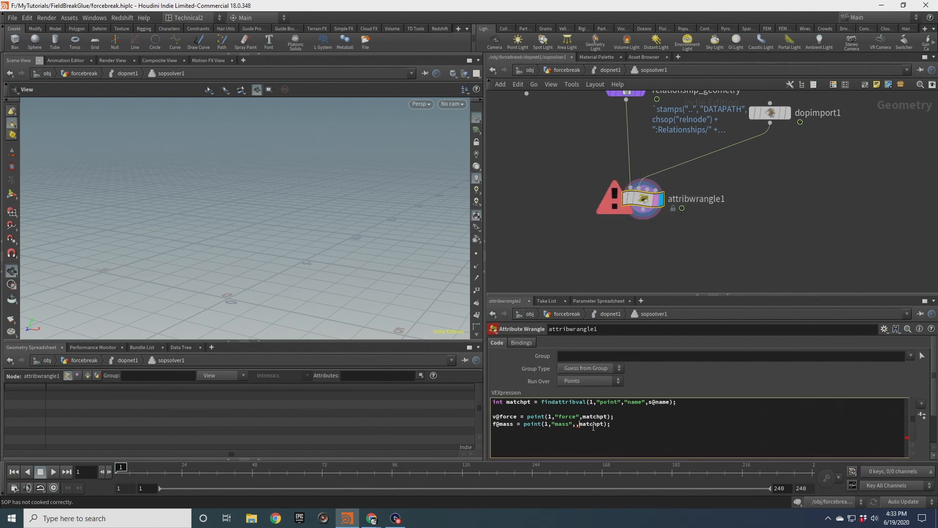
key(BackSpace)
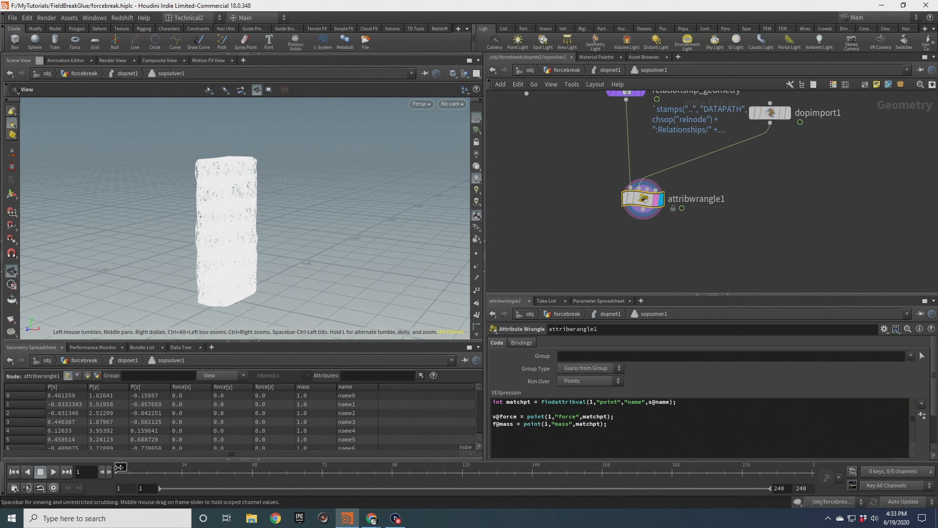
Return to the DOP network and rewire the POP Force from the Rigid Body Solver's third input to its second.
click(615, 71)
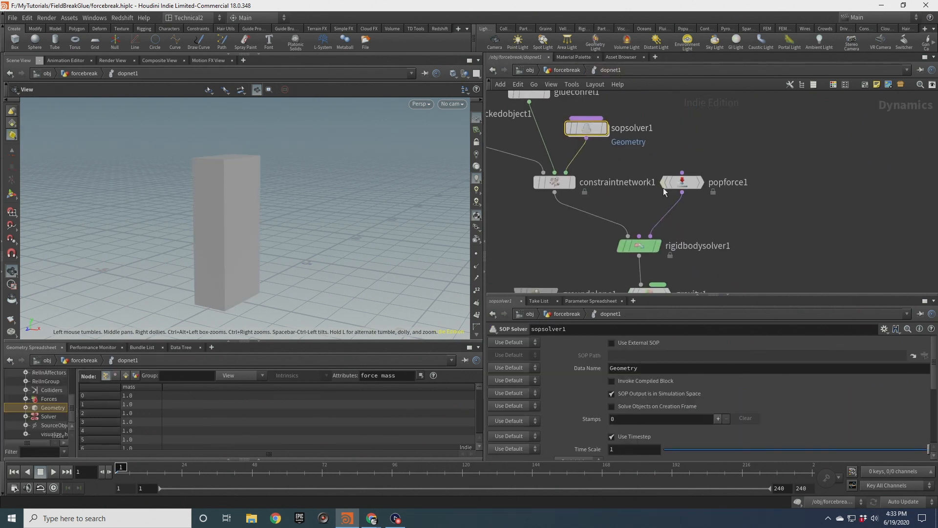
key(y)
drag(686, 215, 668, 204)
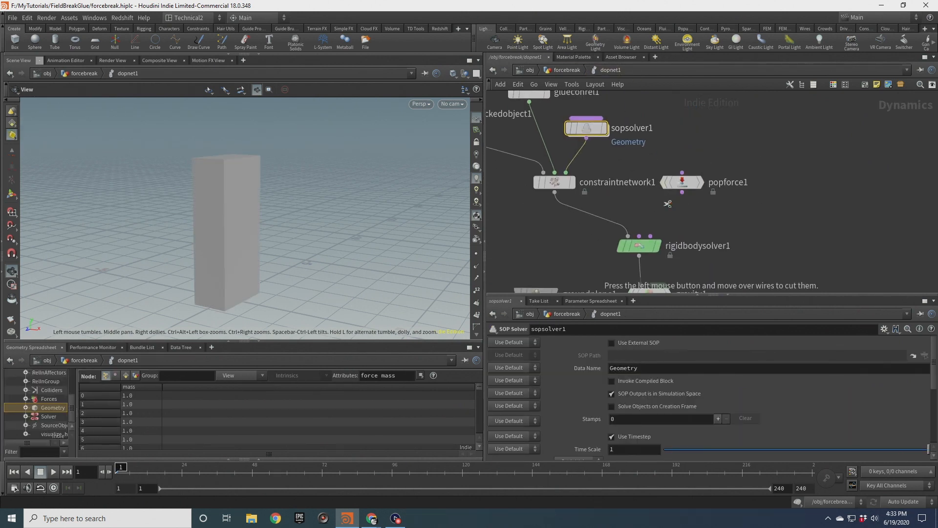
click(682, 192)
click(639, 236)
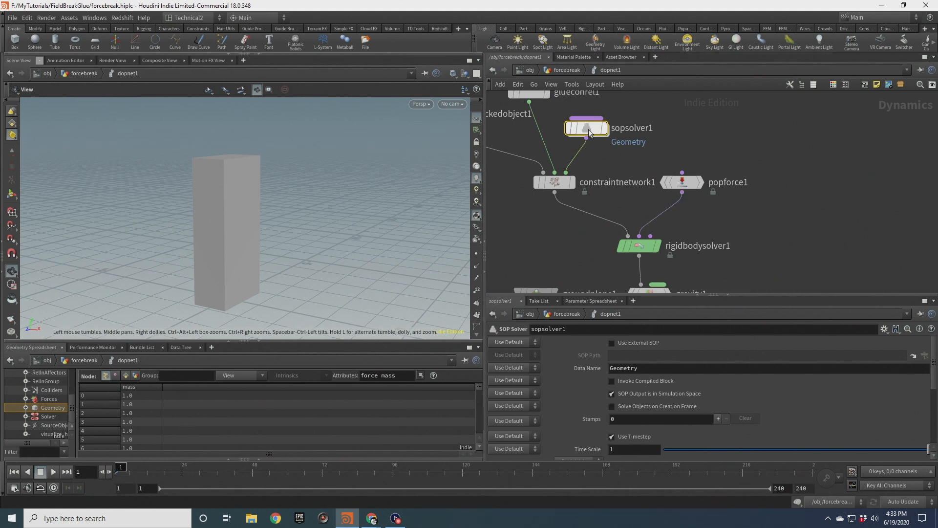
Review the SOP Solver's wrangle output and the Constraint Network's guide and relationship settings.
double_click(589, 130)
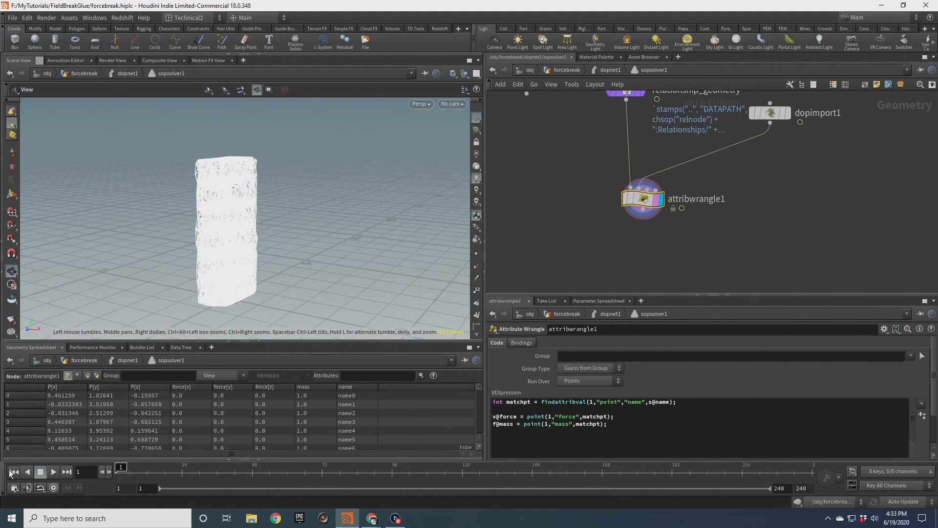
click(608, 70)
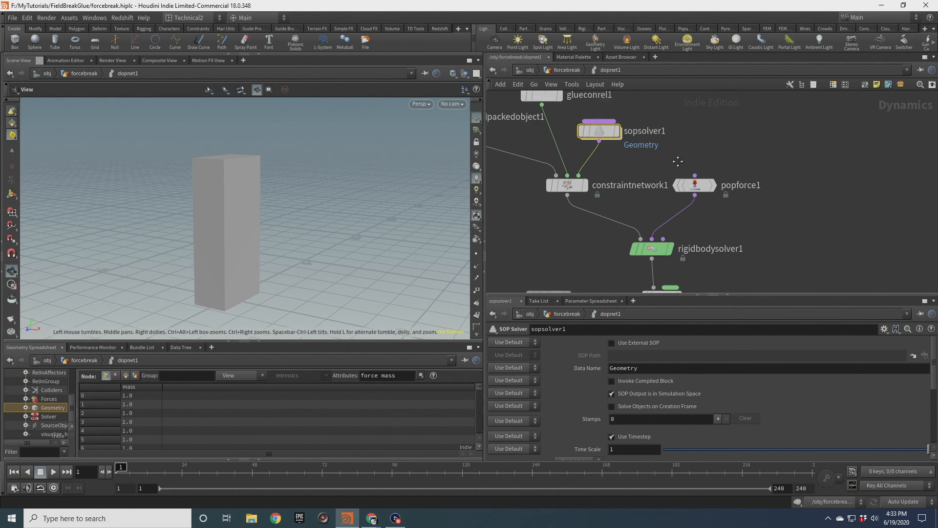
middle_drag(678, 161, 722, 206)
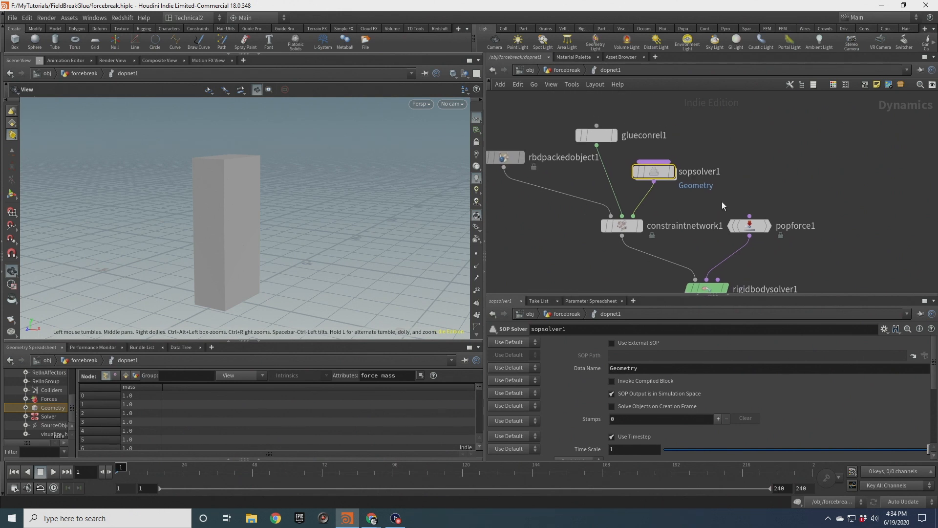
click(648, 238)
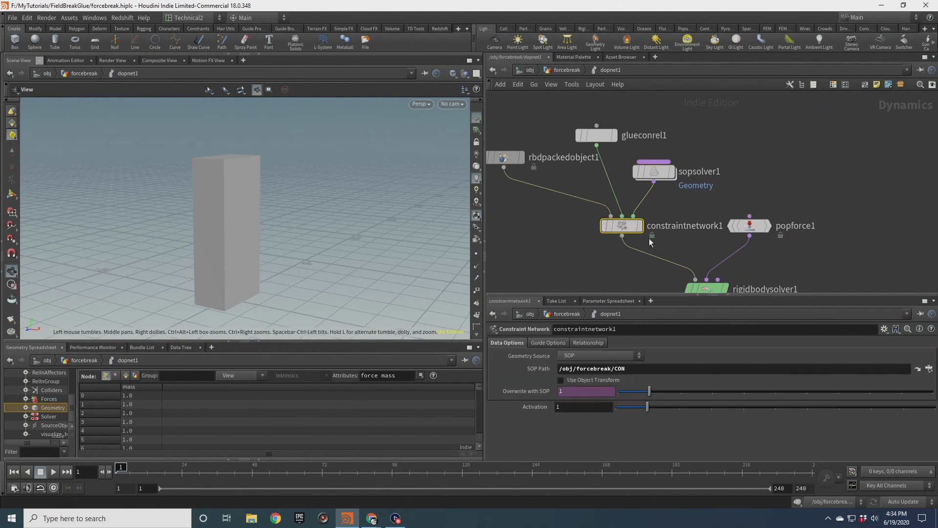
click(553, 344)
click(596, 344)
click(553, 343)
click(587, 342)
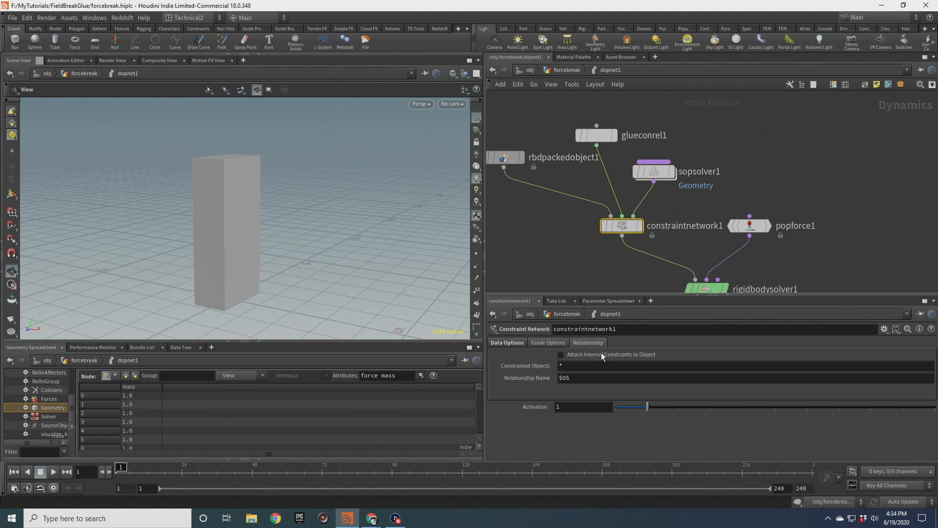
middle_drag(541, 192, 519, 163)
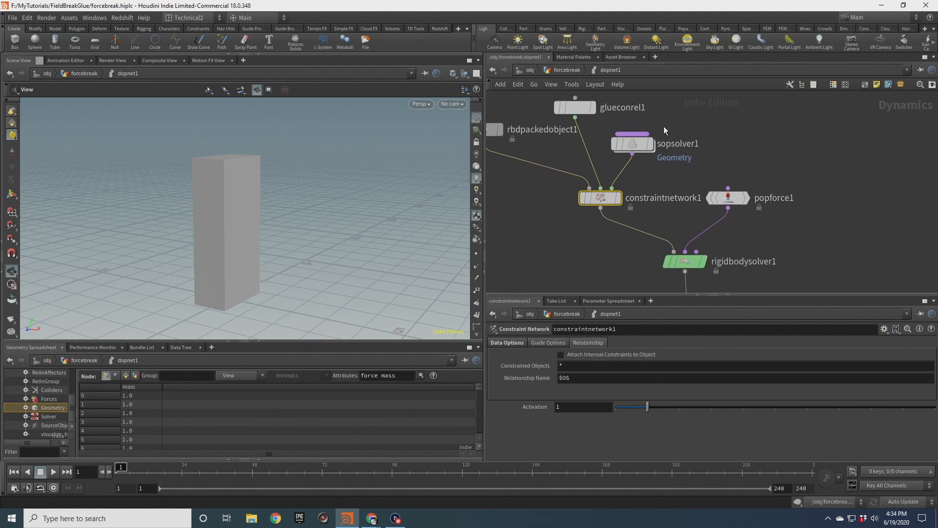
Reconnect the POP Force to the Rigid Body Solver's third input.
mouse_move(632, 145)
drag(731, 230, 697, 252)
click(785, 233)
Advance to frame 2 and examine the wrangle's point force and mass values inside the SOP Solver, sorting by each attribute.
key(Right)
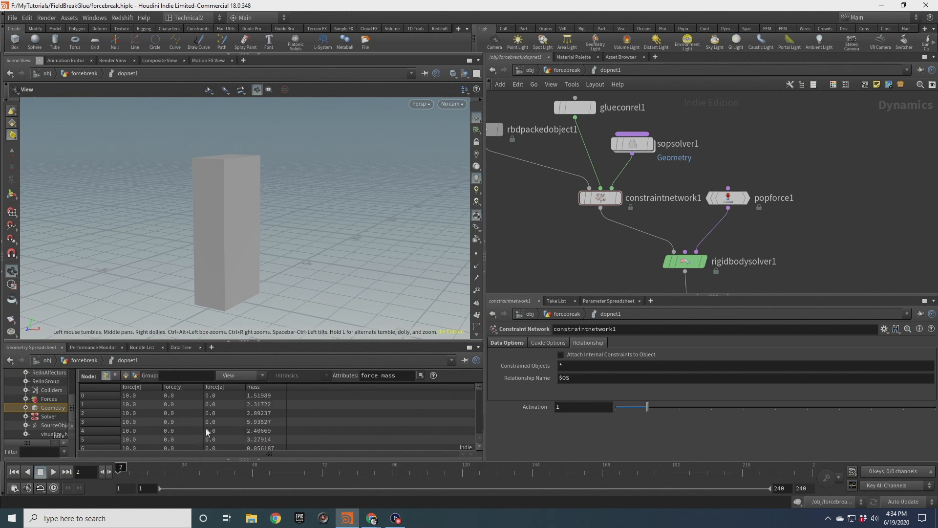
double_click(632, 144)
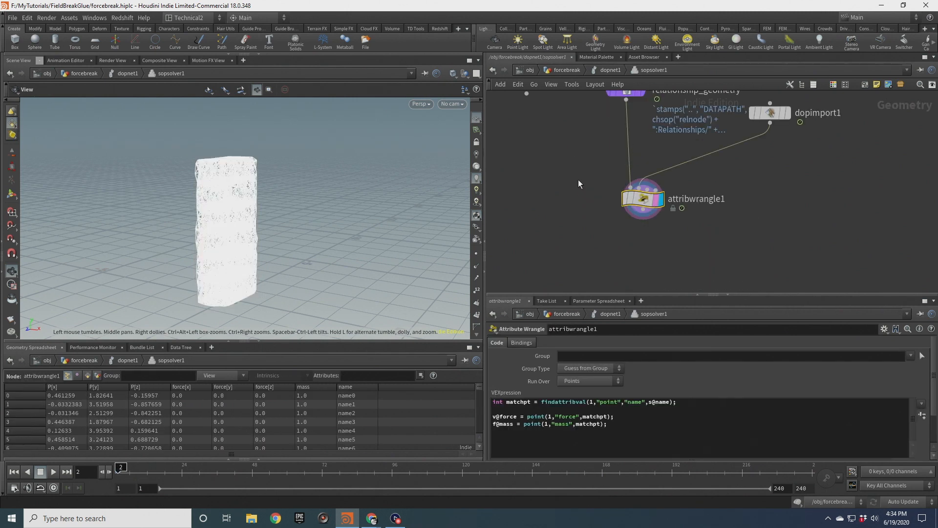
click(195, 385)
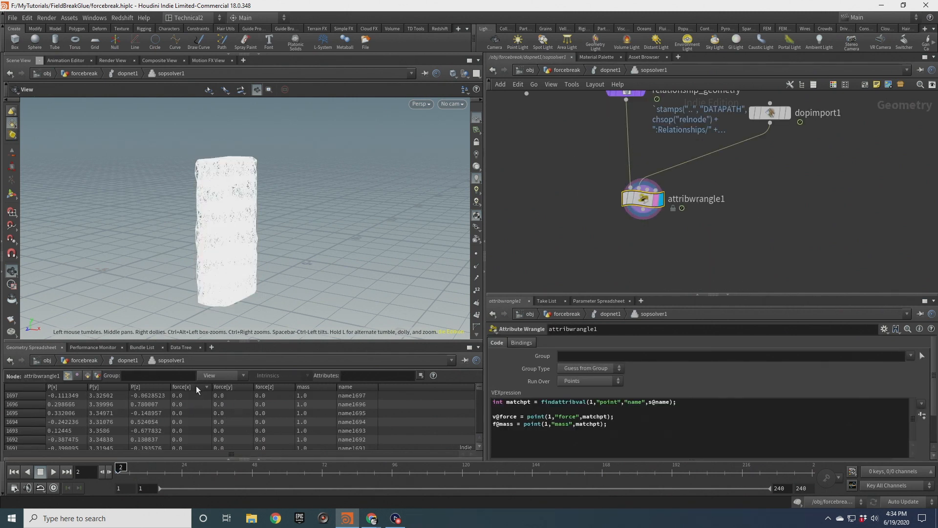
click(196, 385)
click(231, 385)
click(200, 386)
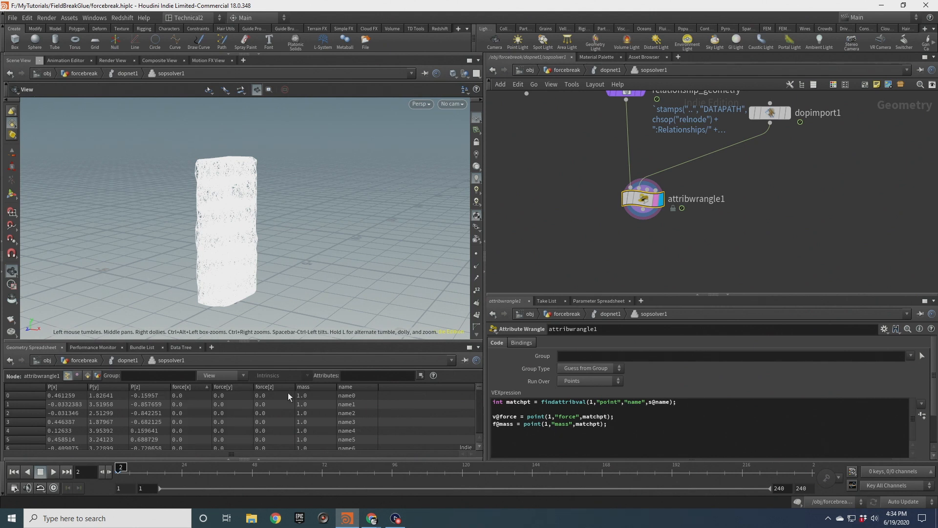
click(321, 386)
click(321, 386)
click(322, 386)
click(322, 386)
Rerun the simulation from frame 1 to frame 2 and sort the wrangle's points by their X force.
click(15, 472)
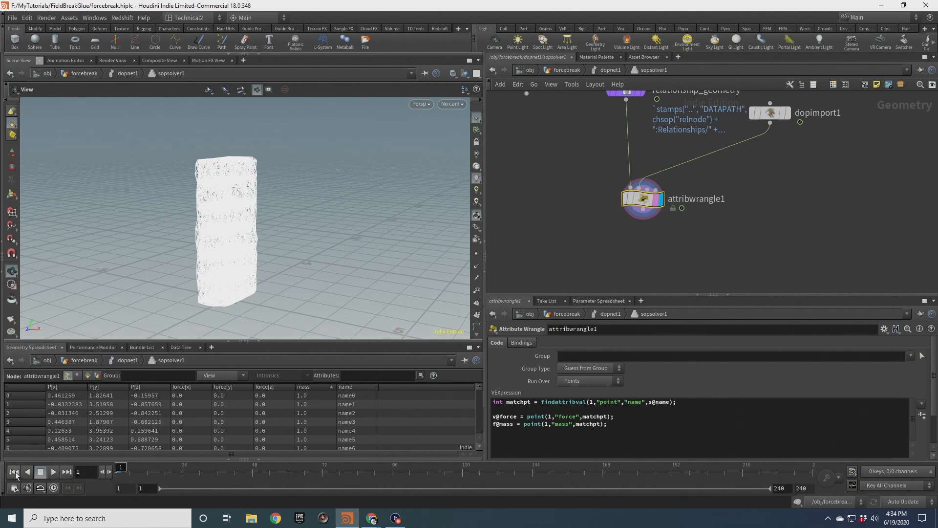
key(Right)
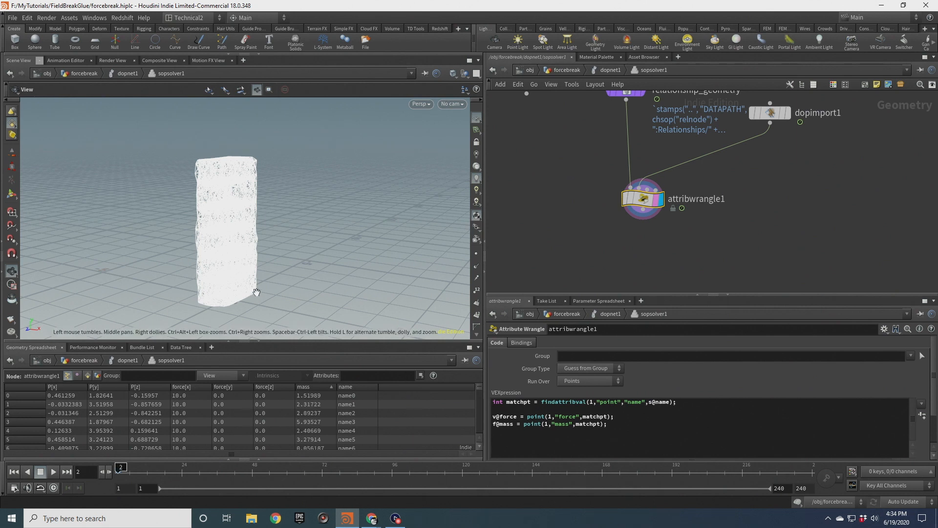
click(192, 387)
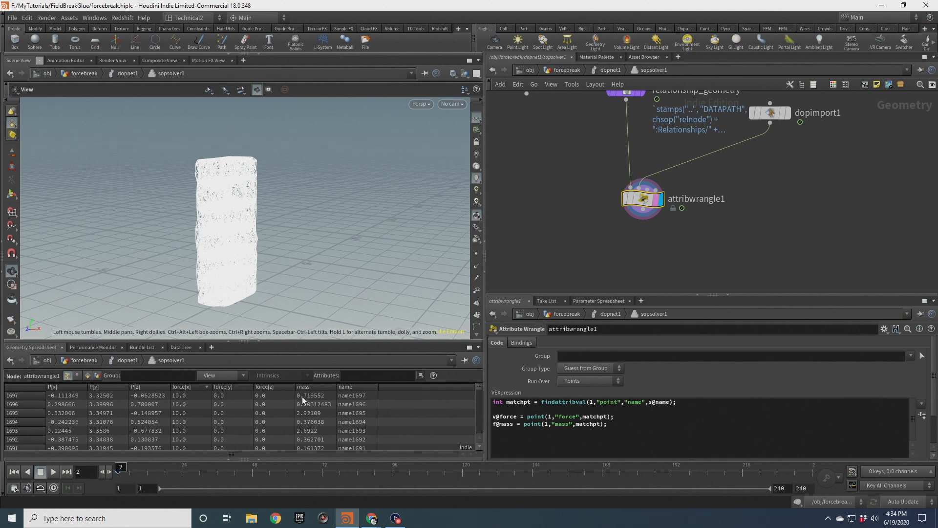
Sort the points by mass and add the line v@accel = v@force / f@mass; to attribwrangle1's expression.
click(318, 388)
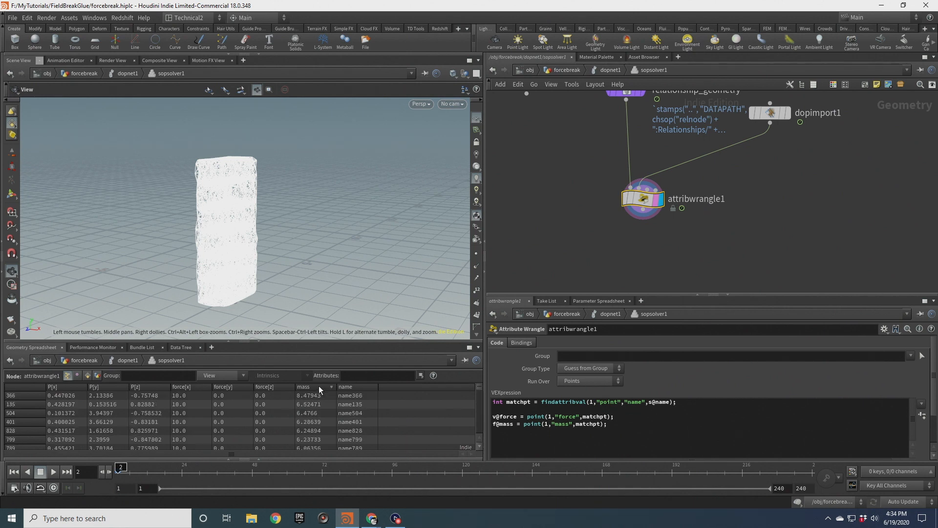
click(620, 426)
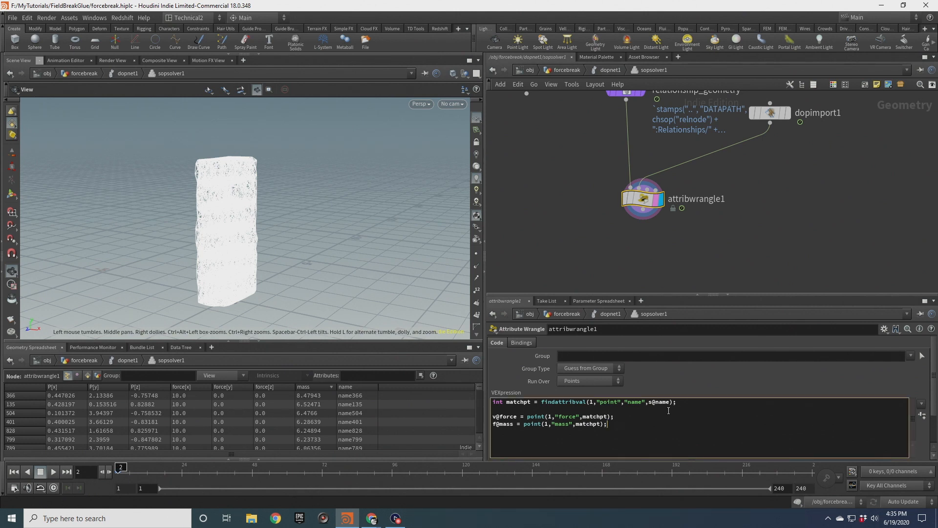
text(v@accel =)
text(v@force)
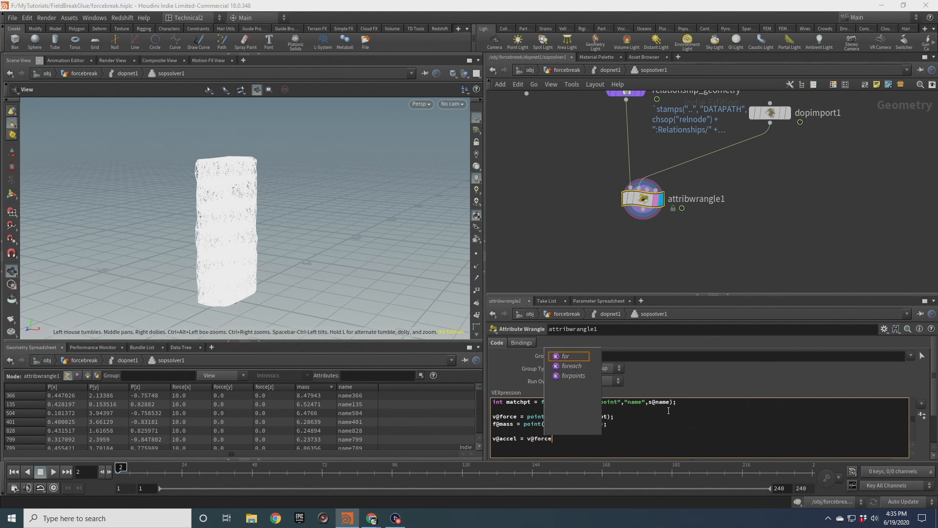
text( / f@mass;)
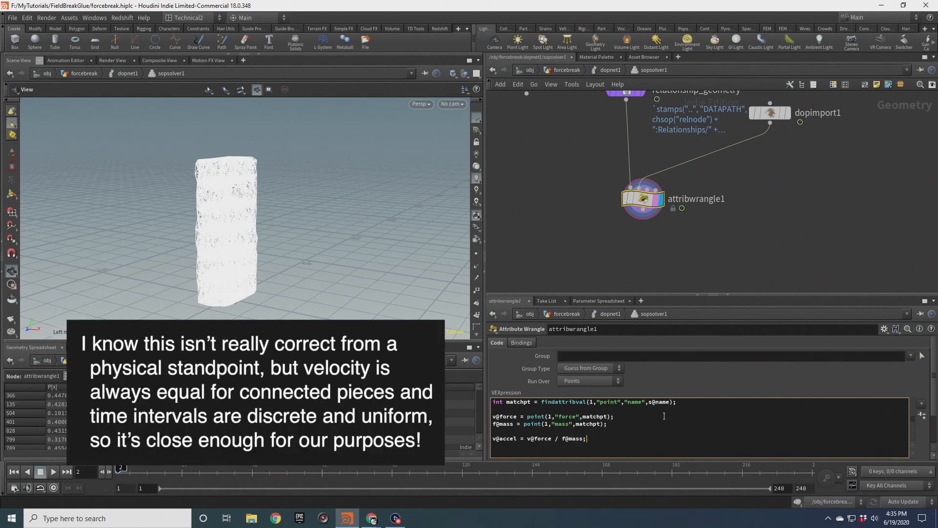
Start a v@prjpos assignment and insert v@pos = point(1,"P",matchpt); below the f@mass line.
text(@)
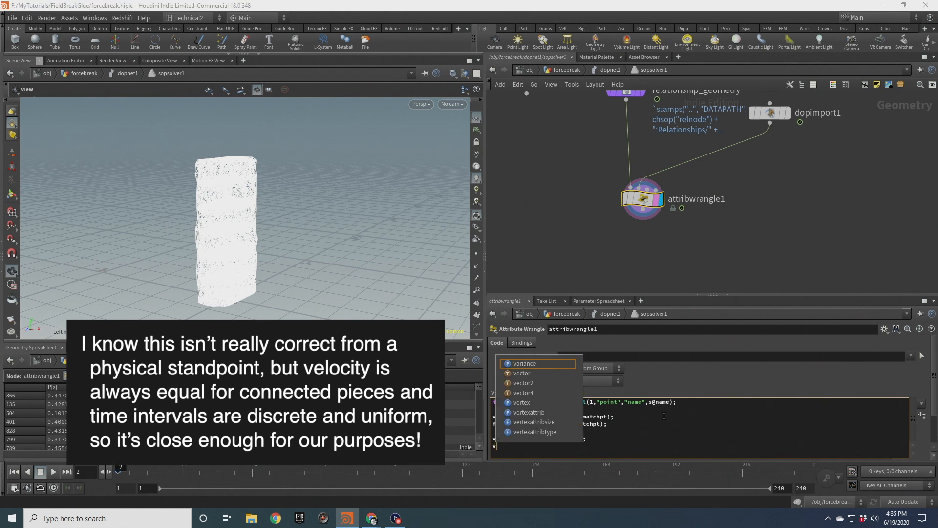
text(prjpos)
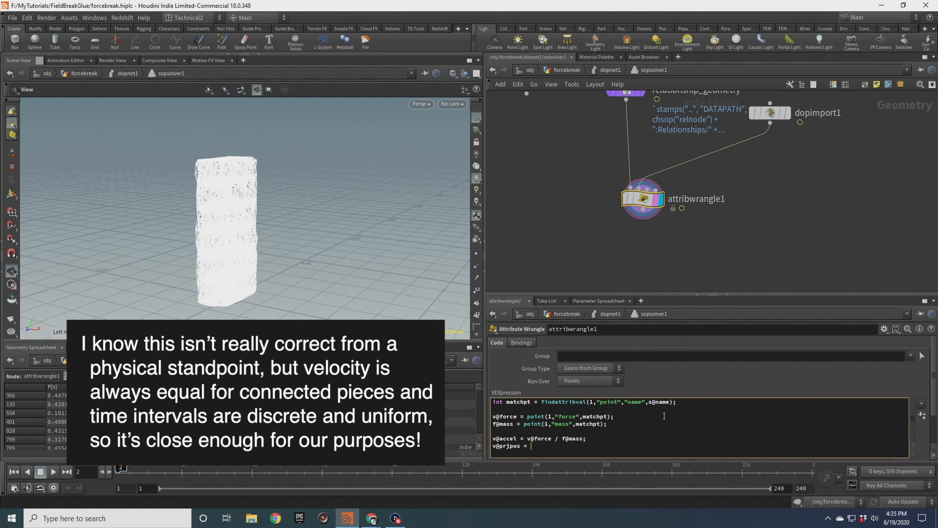
text(= @P)
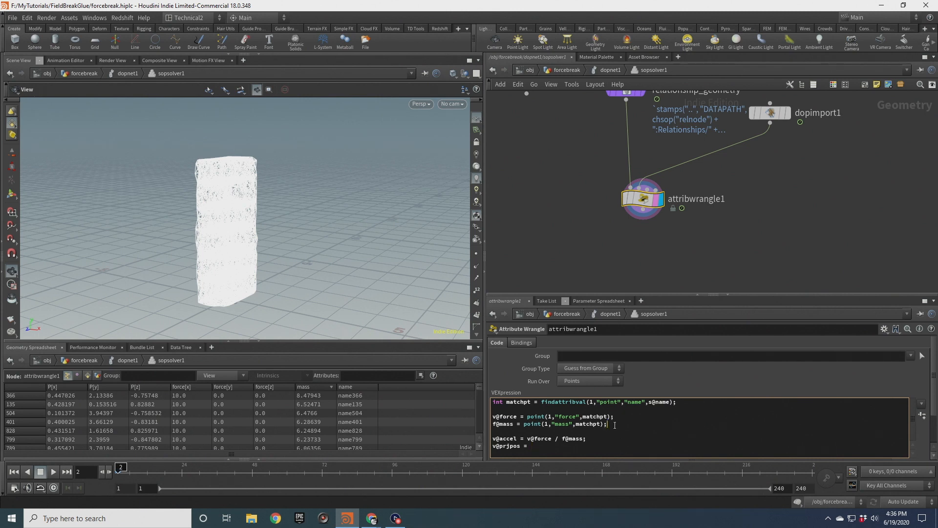
key(Return)
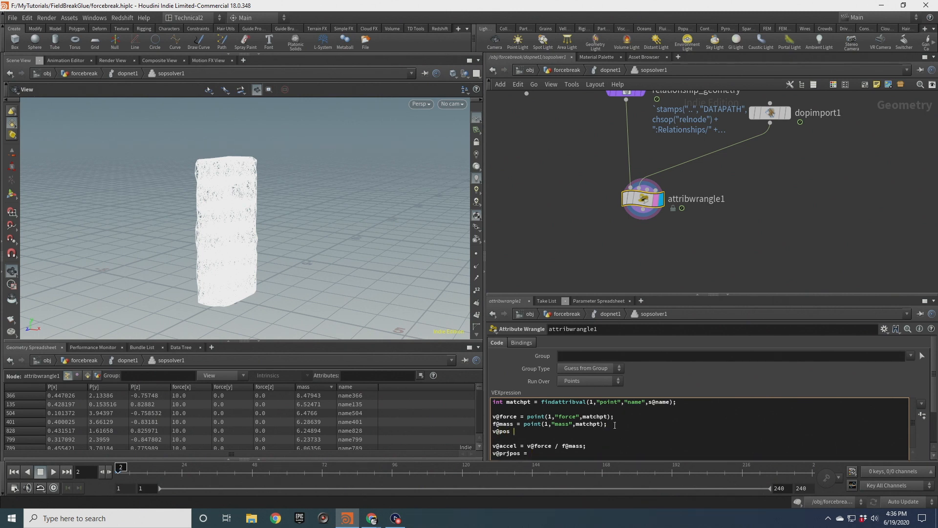
text(v@pos = point(1)
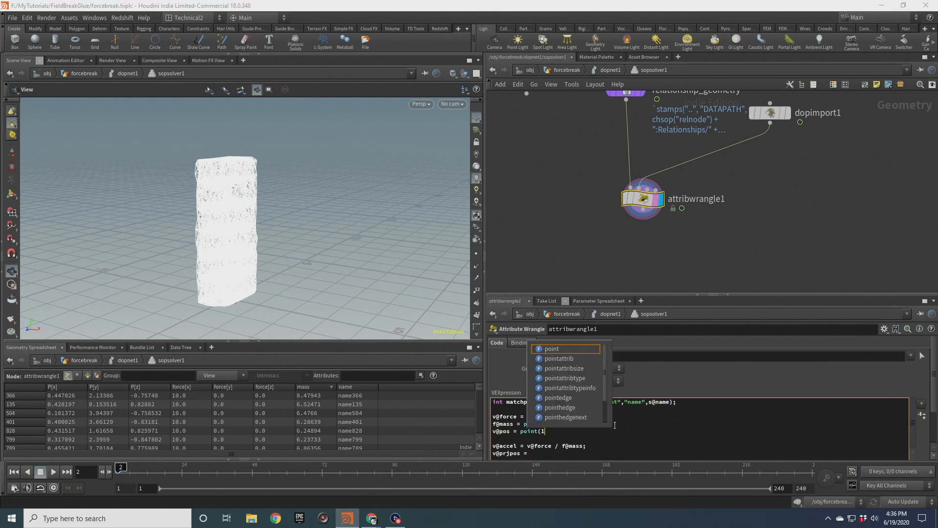
text(,"P",mat)
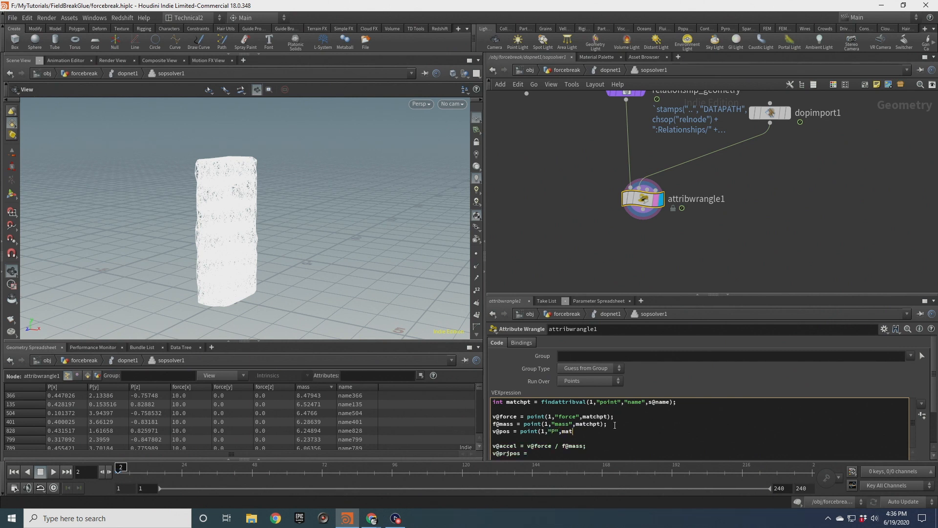
text(chpt);)
Complete the v@prjpos assignment with v@pos + v@accel; and apply the expression.
click(548, 454)
text(v@pos + v@ac)
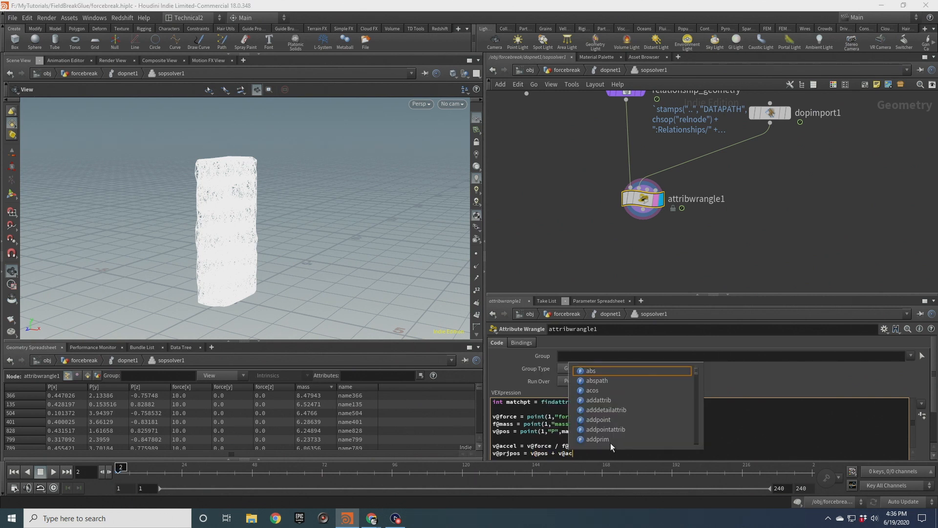
text(cel;)
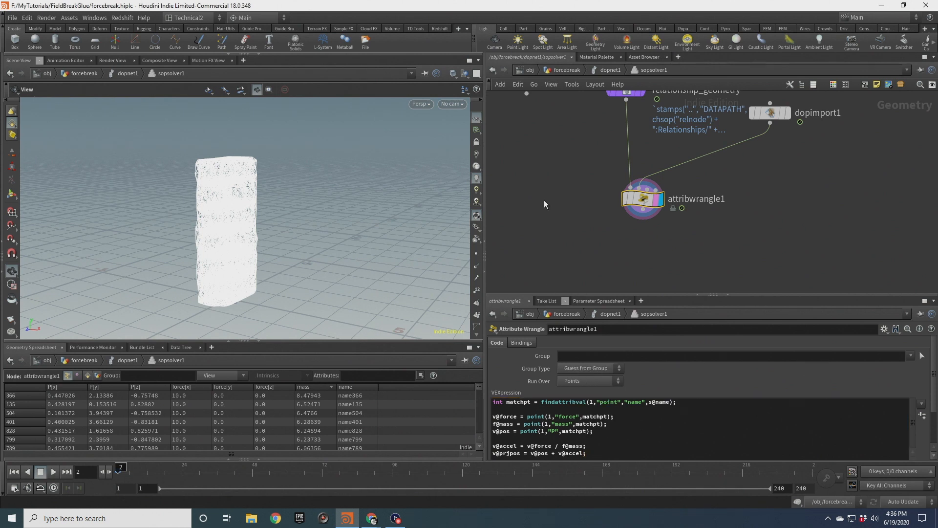
Turn the force, mass and pos attributes into local variables declared as vector force, float mass and vector pos.
click(501, 416)
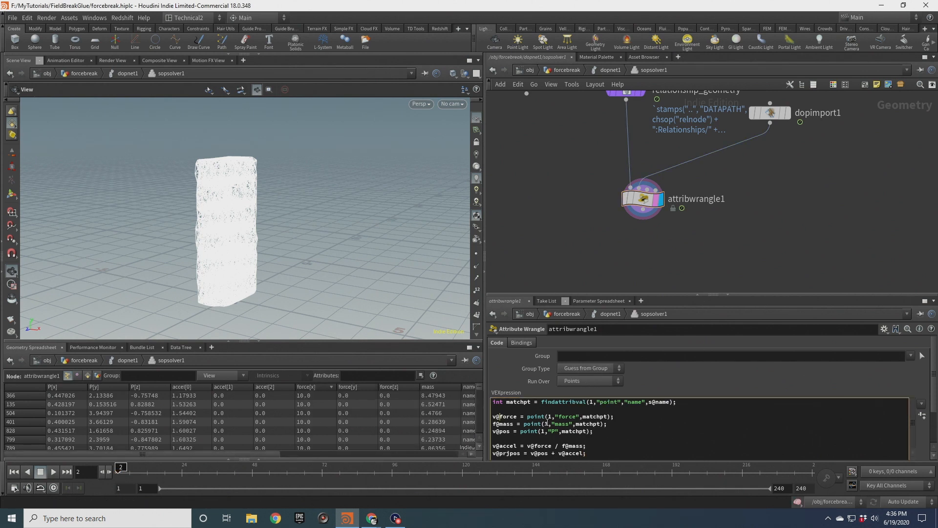
key(BackSpace)
key(BackSpace)
text(vector)
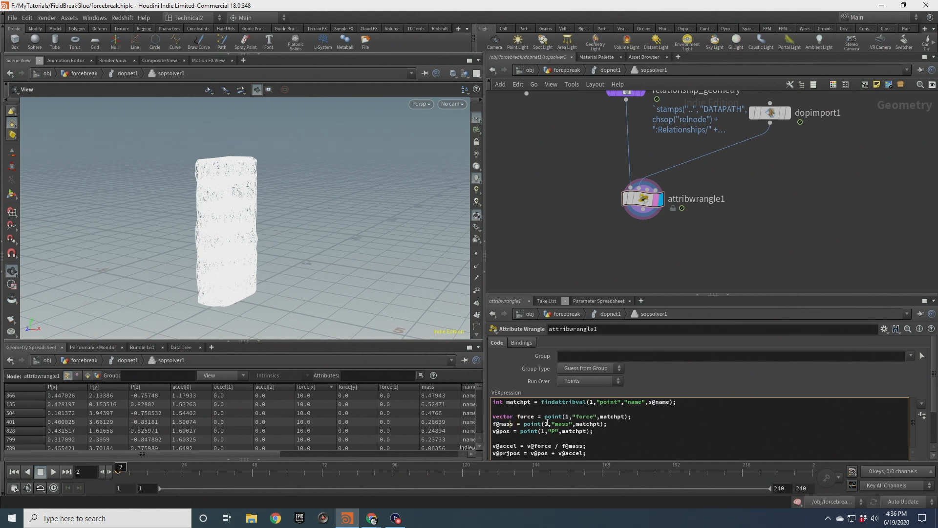
key(BackSpace)
key(BackSpace)
text(float)
key(Down)
key(BackSpace)
key(BackSpace)
text(vector)
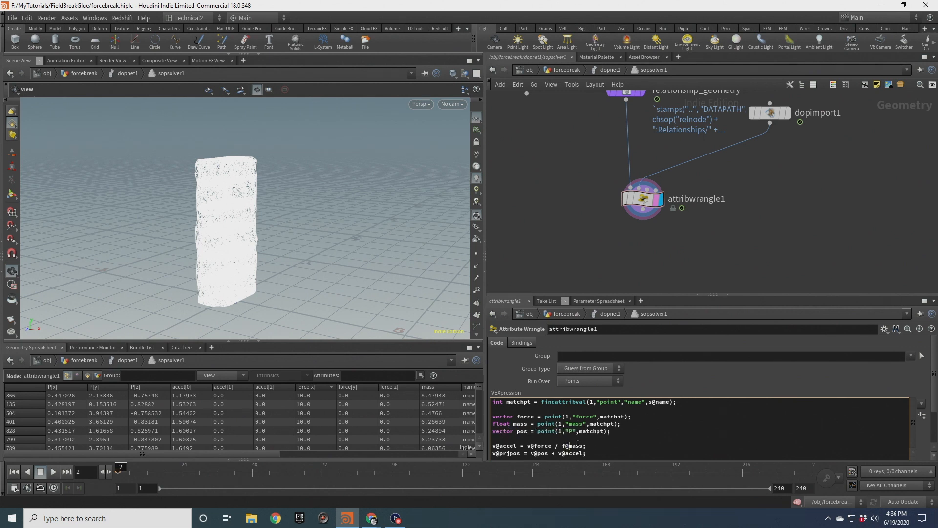
Rewrite the acceleration line with local variables as vector accel = force / mass;.
key(BackSpace)
key(BackSpace)
click(501, 446)
key(BackSpace)
key(BackSpace)
text(vector)
click(545, 446)
key(BackSpace)
key(BackSpace)
Change the last line to v@prjpos = pos + accel; and view the prjpos values in the spreadsheet.
click(538, 453)
key(BackSpace)
key(BackSpace)
click(558, 453)
key(BackSpace)
key(BackSpace)
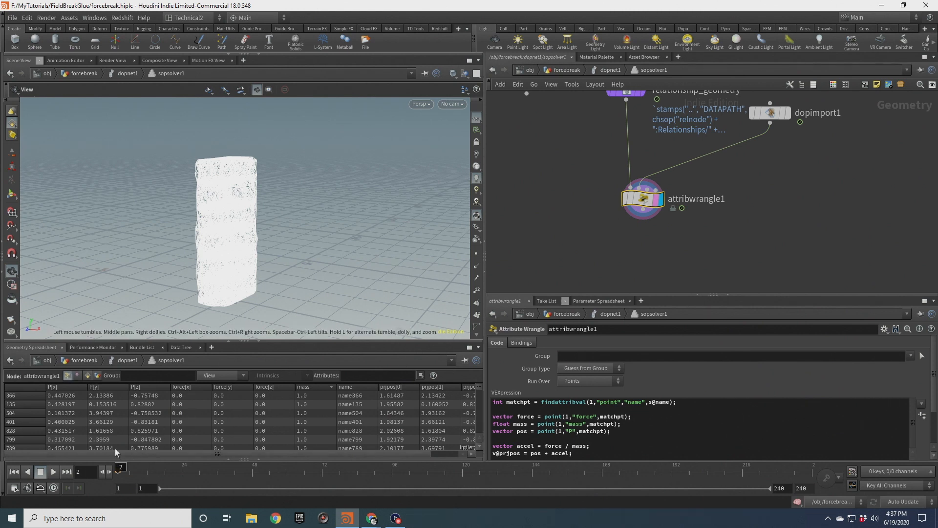
drag(121, 454, 202, 458)
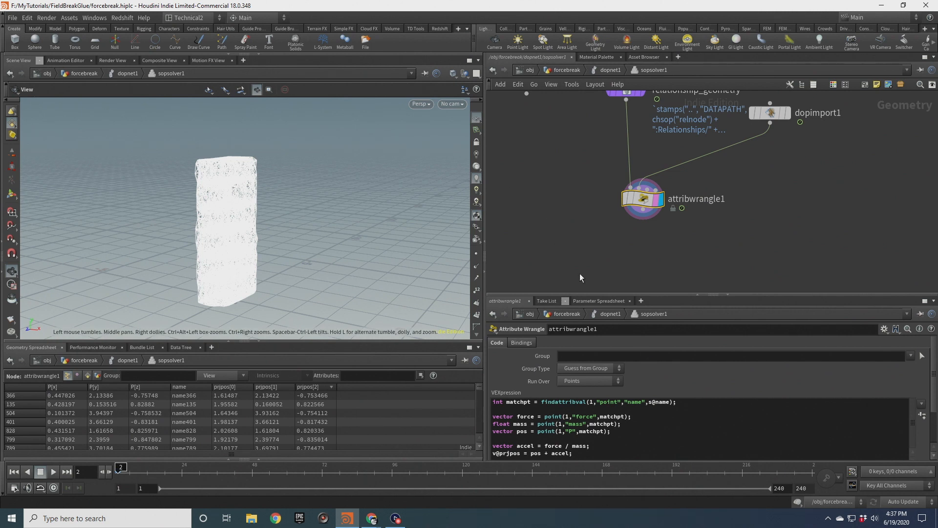
Add a primitive Attribute Wrangle wired to the output of attribwrangle1.
scroll(927, 376, down, 1)
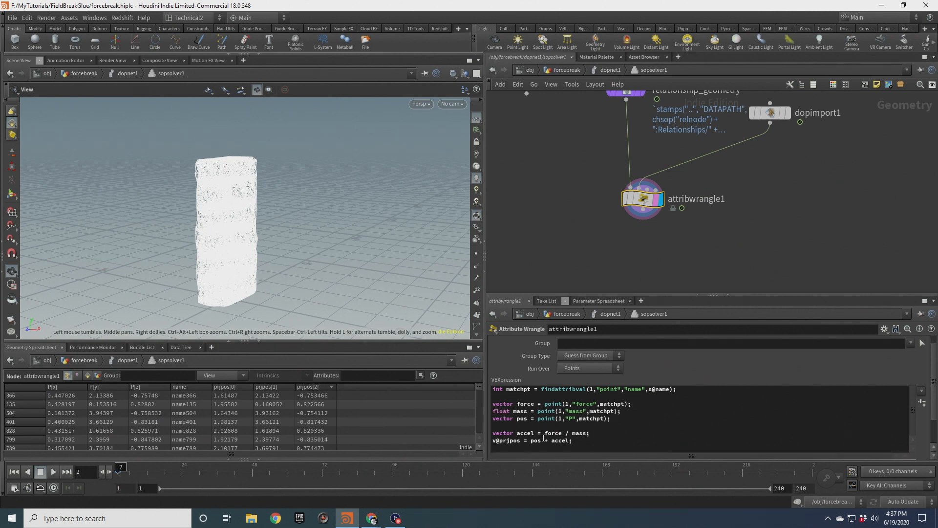
click(644, 211)
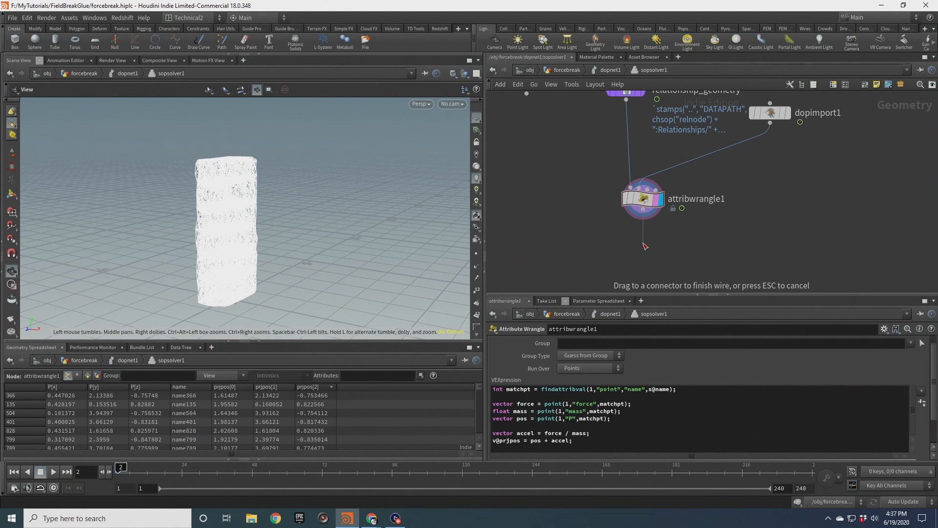
click(643, 242)
text(primw)
key(Return)
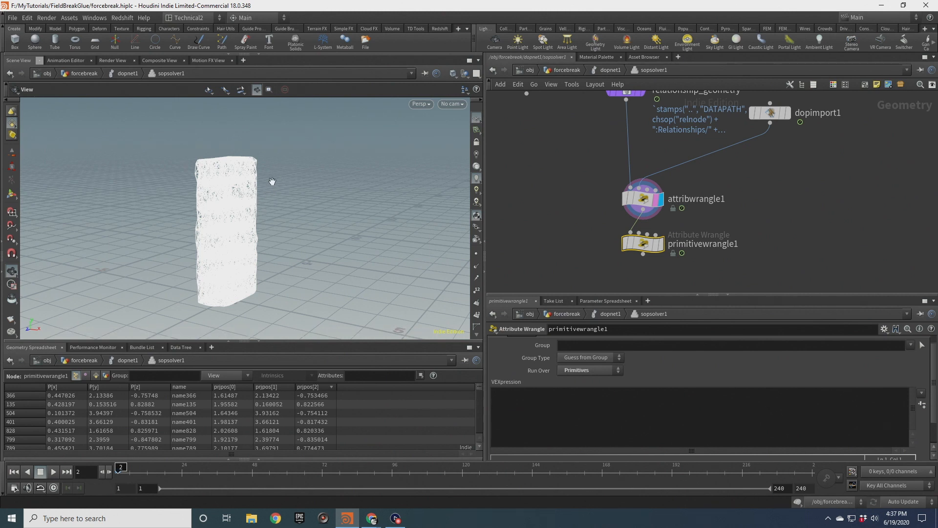
Show the points in the viewport and examine the constraint network up close at its upper corner.
scroll(272, 181, up, 10)
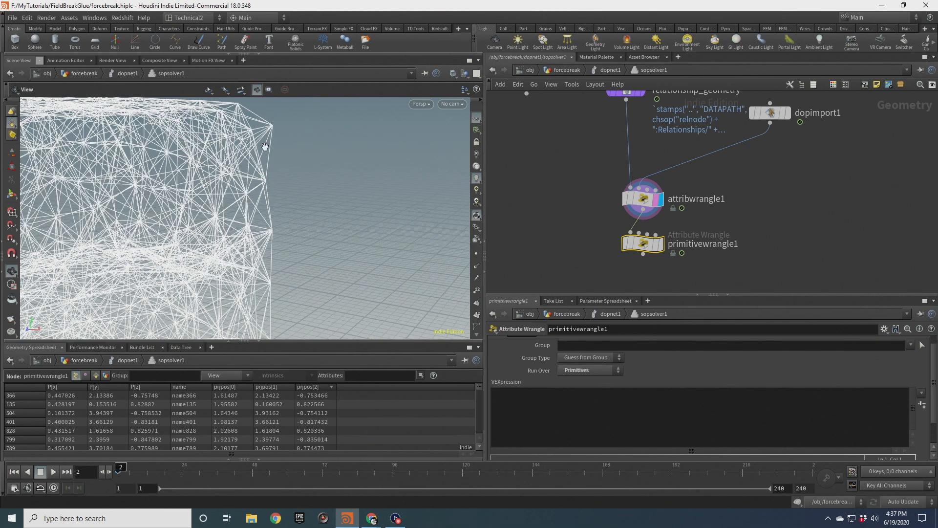
click(477, 254)
drag(274, 157, 272, 196)
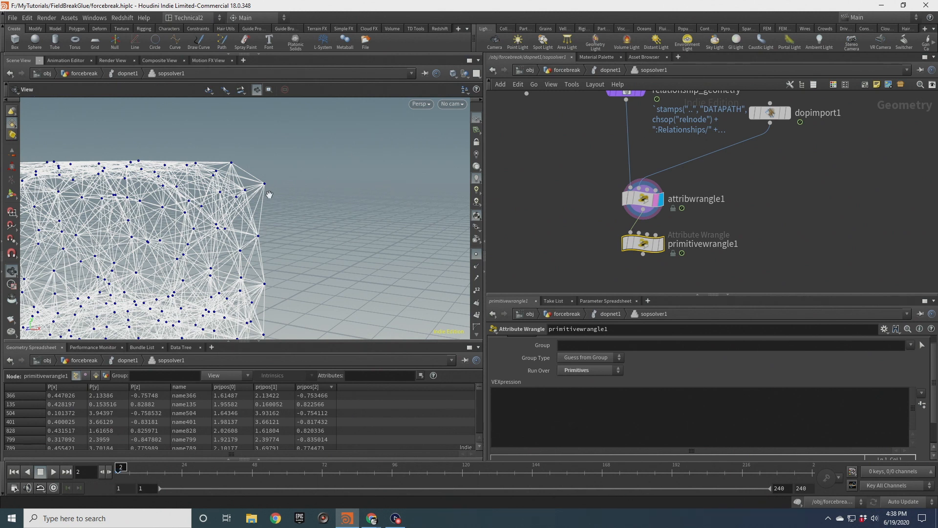
Move primitivewrangle1 slightly lower, make it the displayed node, and hide the points in the viewport.
click(643, 198)
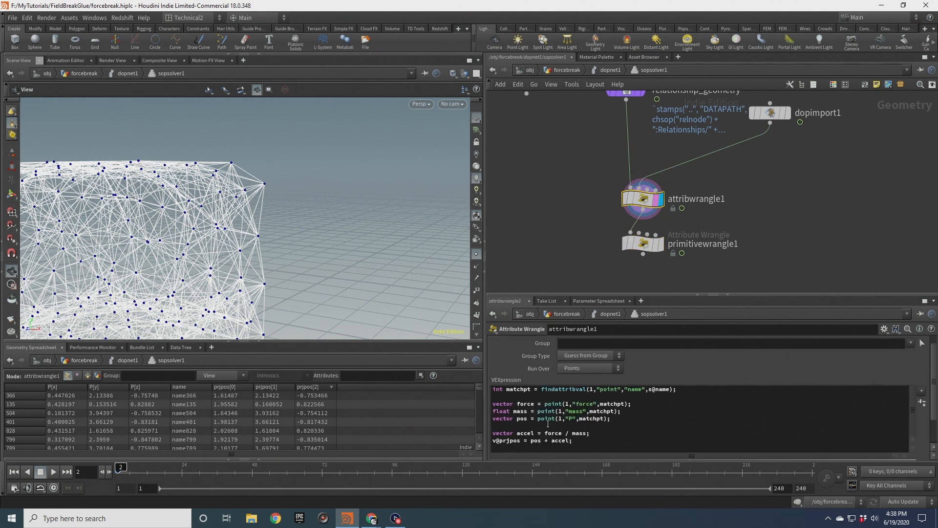
middle_drag(600, 250, 590, 233)
click(628, 225)
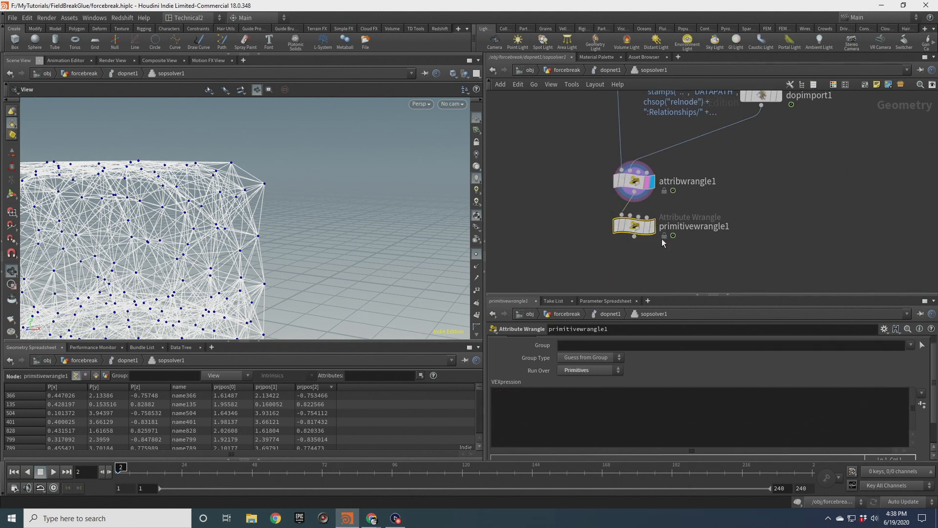
drag(655, 229, 652, 236)
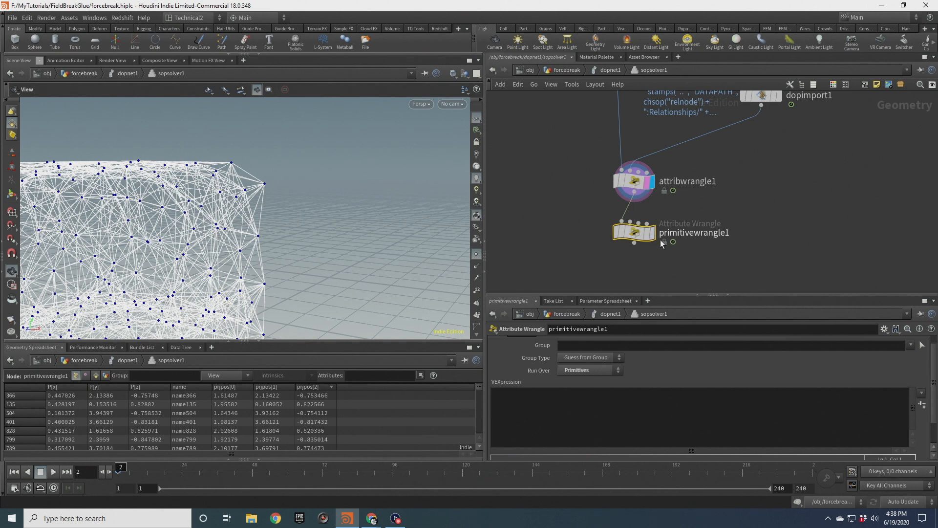
click(652, 233)
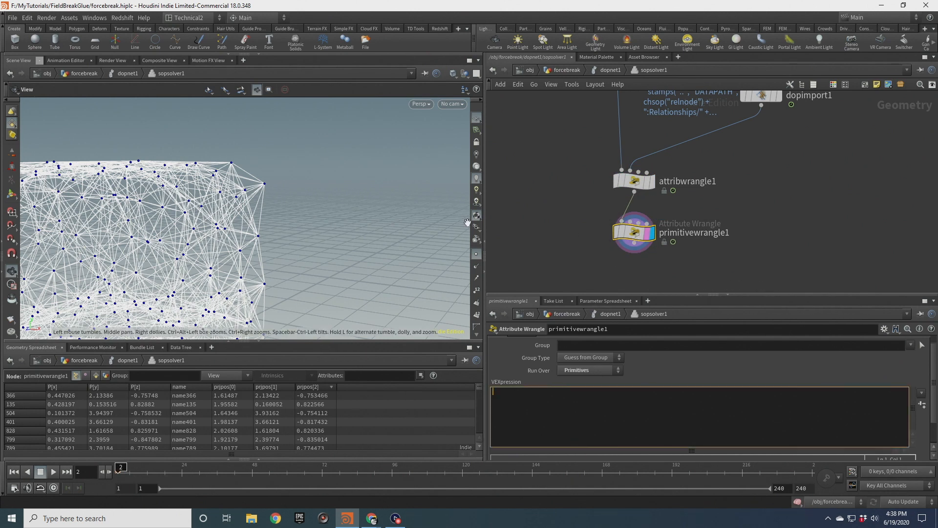
click(477, 253)
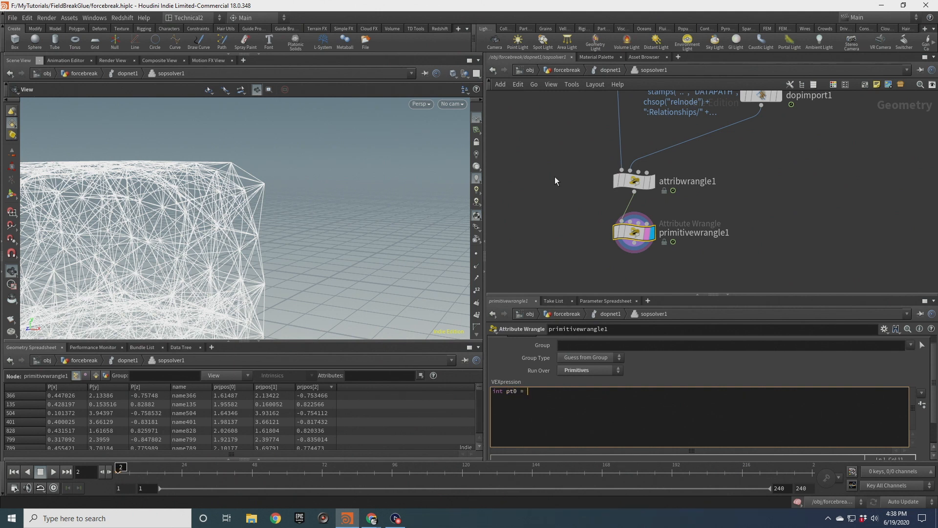
text(prim)
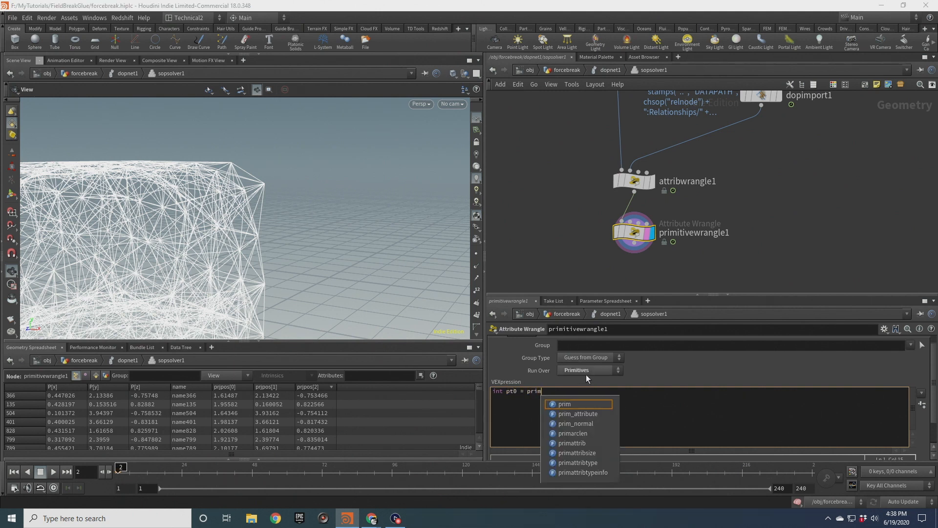
click(551, 397)
text(point()
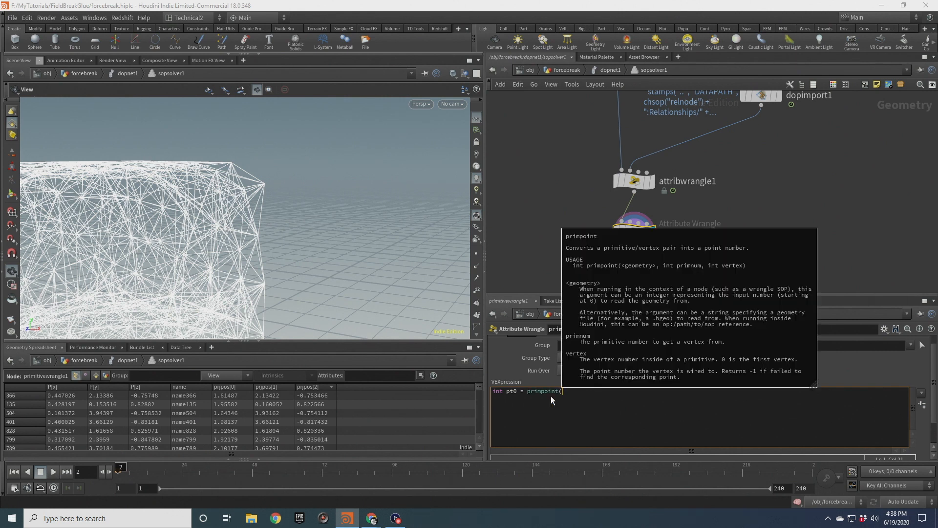
text(0,"prim)
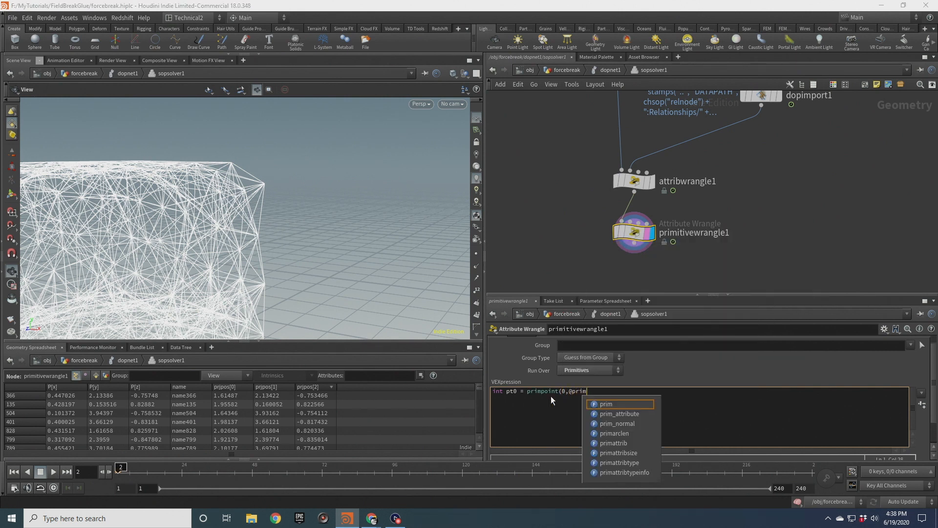
text(num,0);)
key(Return)
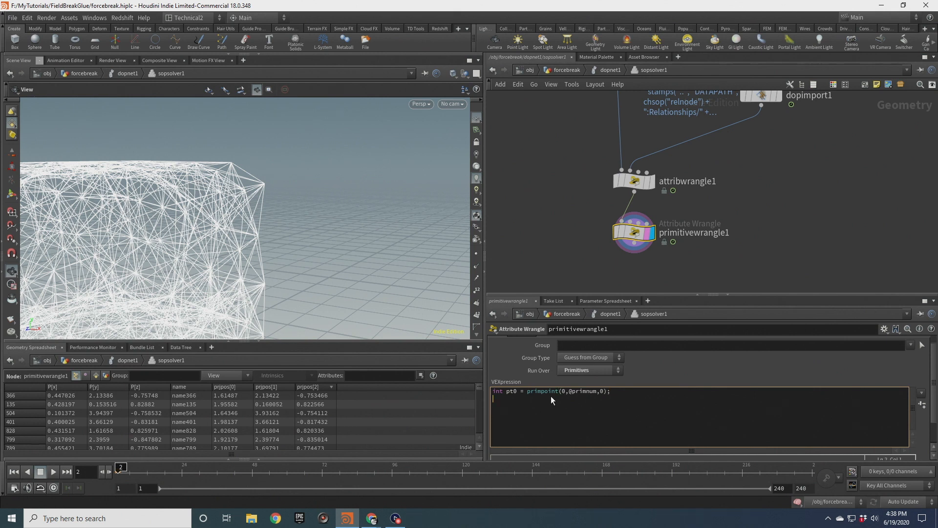
drag(614, 391, 513, 399)
click(519, 406)
text(int pt0 = primpoint(0,@primnum,0);)
text(1)
click(606, 399)
text(1)
key(BackSpace)
key(BackSpace)
text(1)
click(615, 398)
After a blank line, add vector prj0 = point(0,"prjpos",pt0); to the expression.
key(Return)
key(Return)
text(vector prj0 = point(0,"pr)
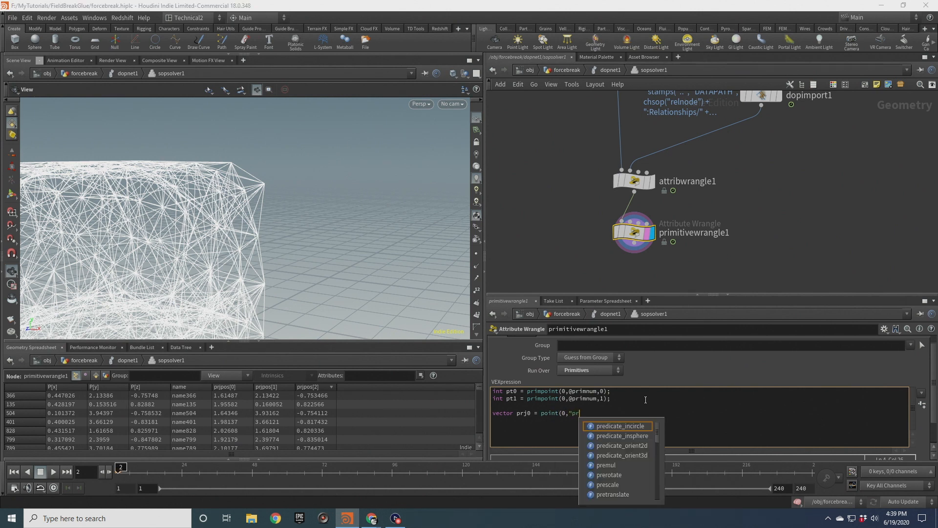
text(j)
text(pos)
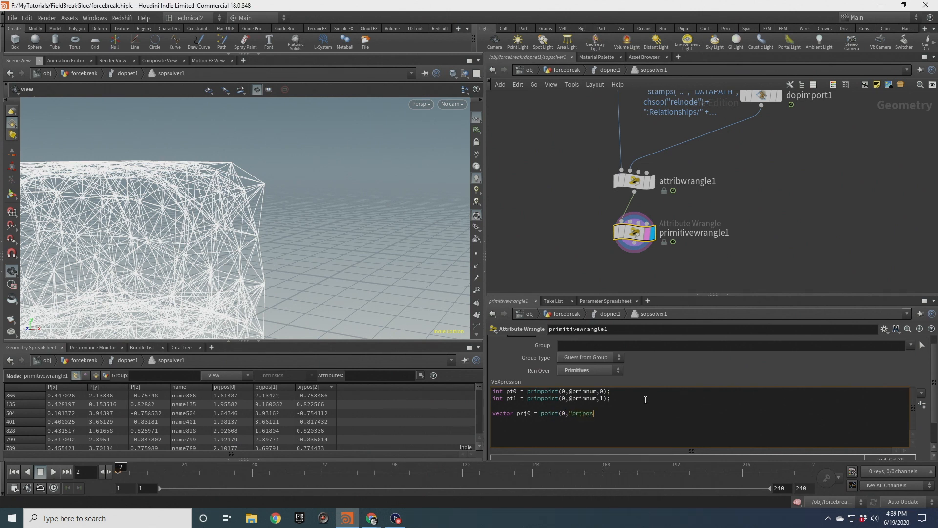
text(",pt0);)
Add vector prj1 = point(0,"prjpos",pt1); directly below the prj0 line.
key(Return)
text(vector prj)
text(1 = point(0,"p)
text(rjpos",pt)
text(1);)
key(Left)
text())
key(End)
key(Return)
text(f@)
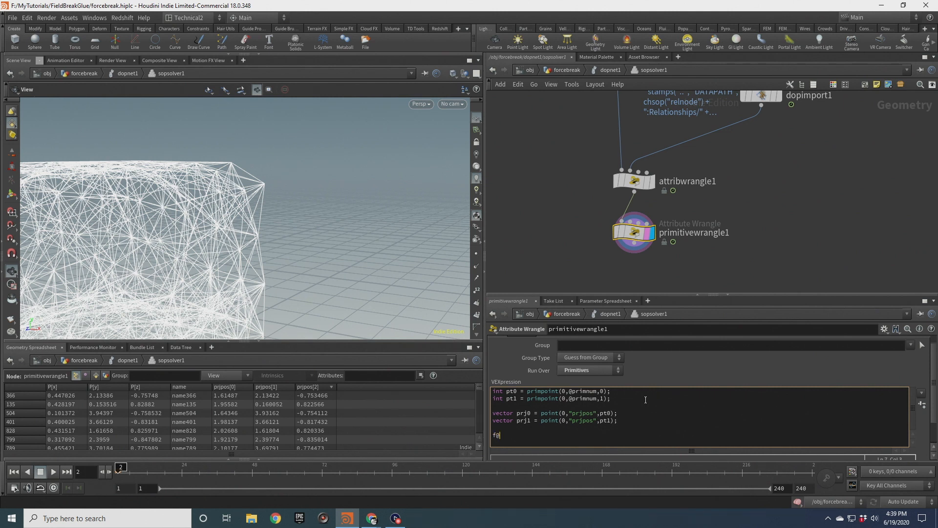
text(for)
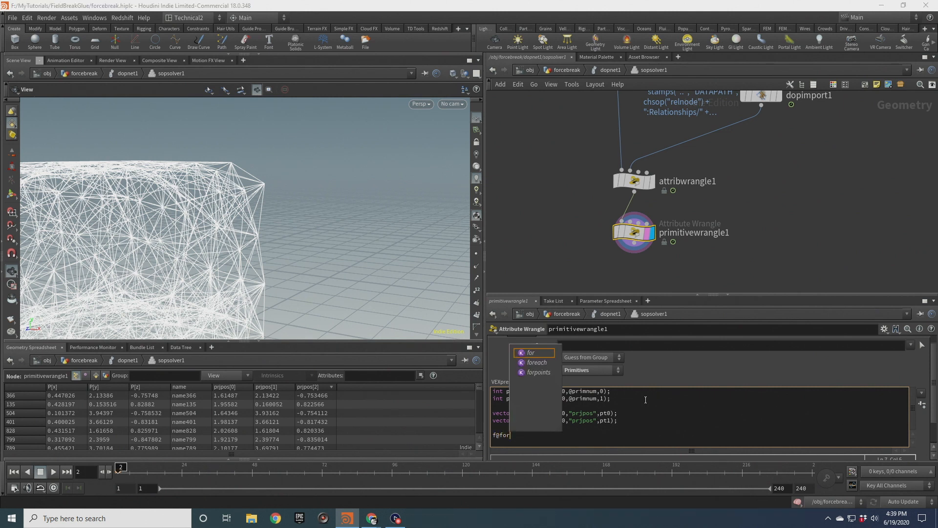
text(cestra)
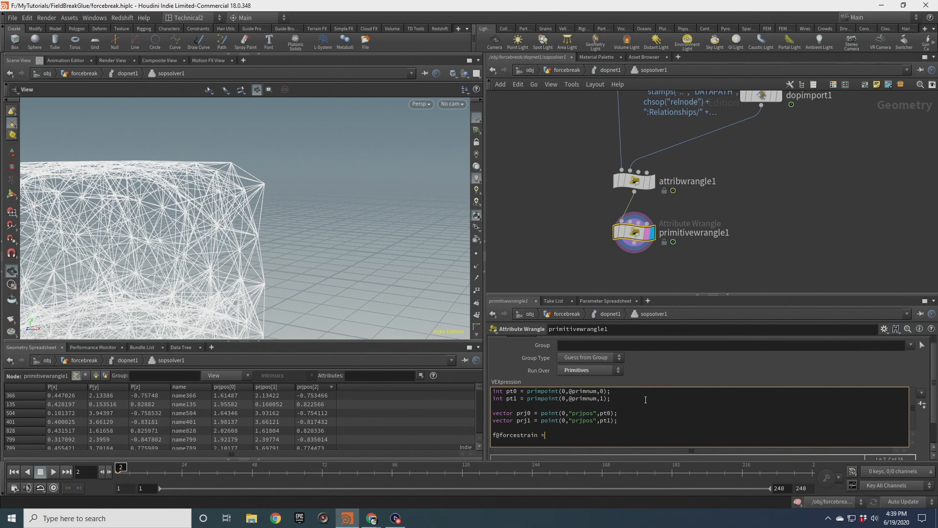
text(in = distance(pro)
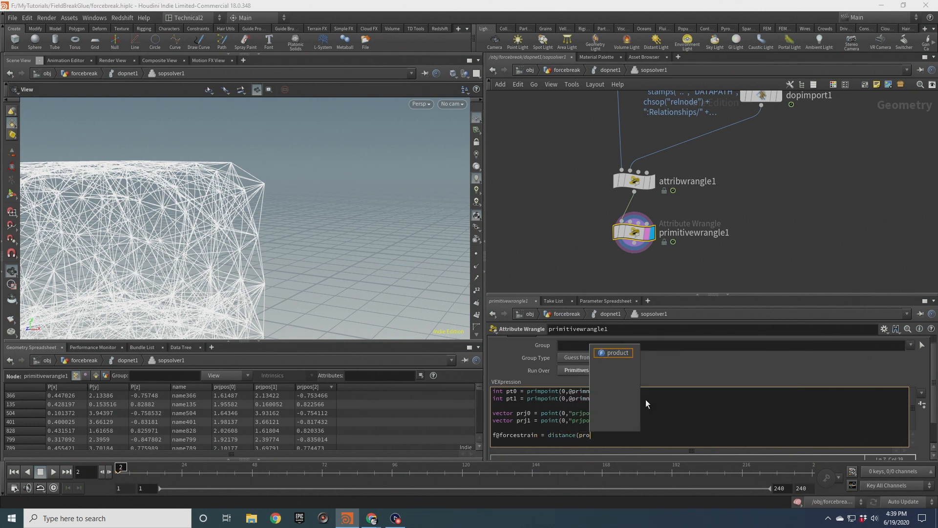
key(BackSpace)
text(j0)
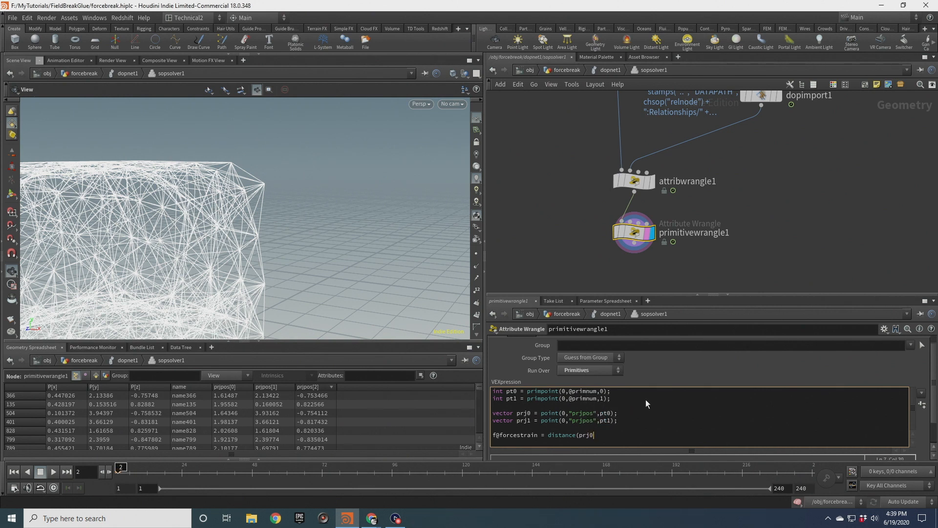
text(,prj1))
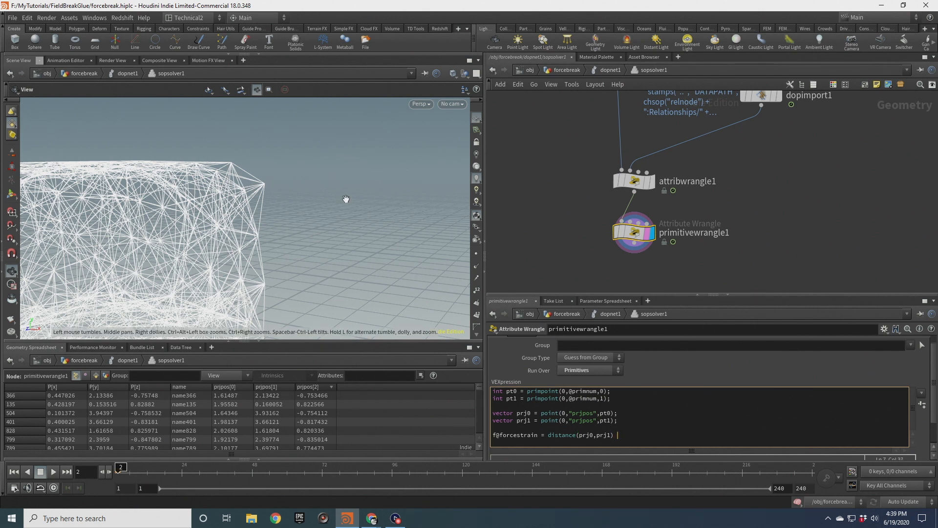
text(/ @restlength;)
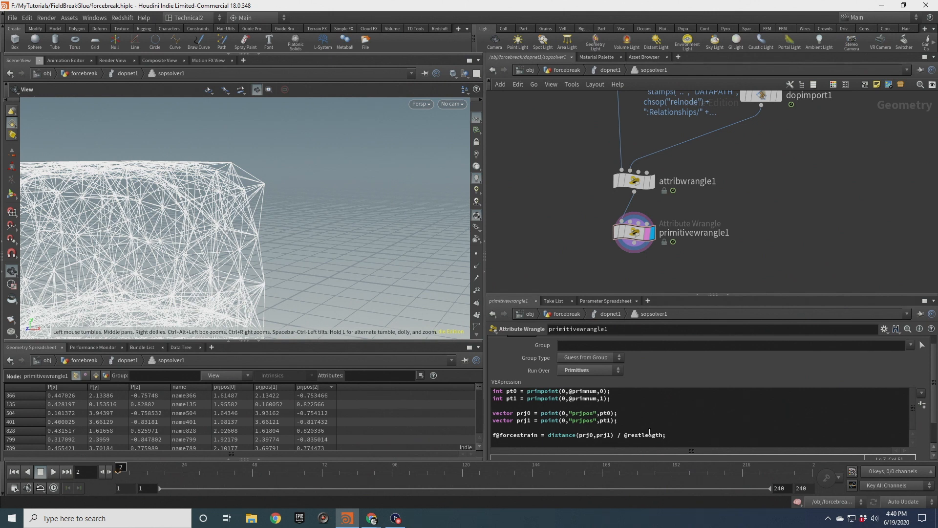
drag(625, 435, 663, 435)
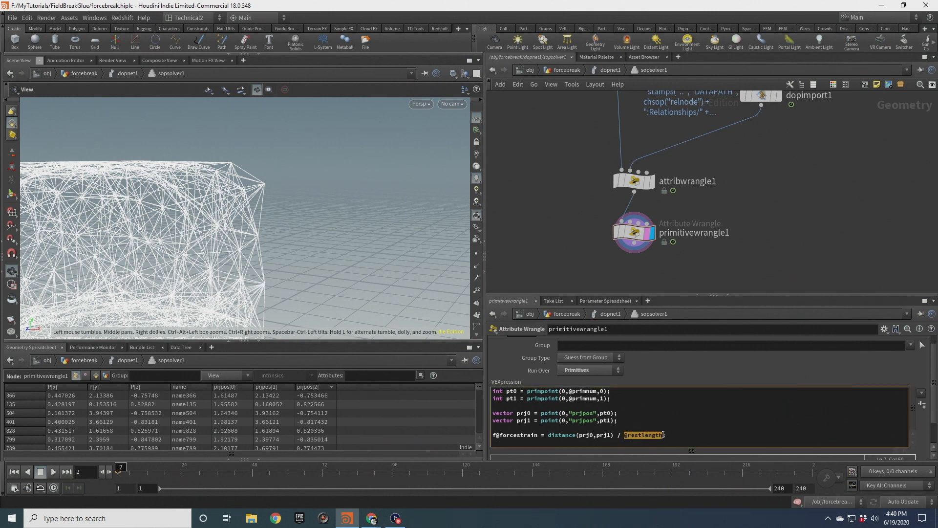
text(;)
click(665, 435)
scroll(236, 224, down, 2)
middle_drag(244, 225, 279, 195)
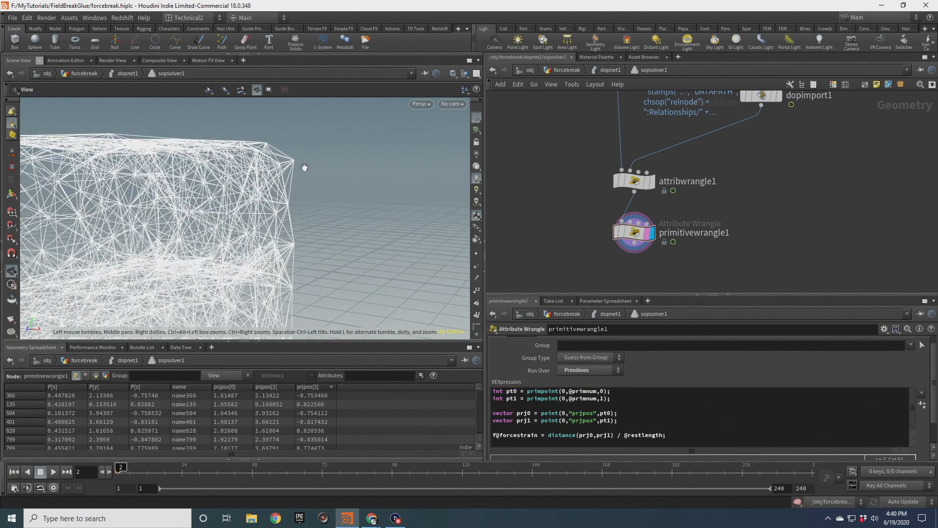
drag(287, 211, 231, 210)
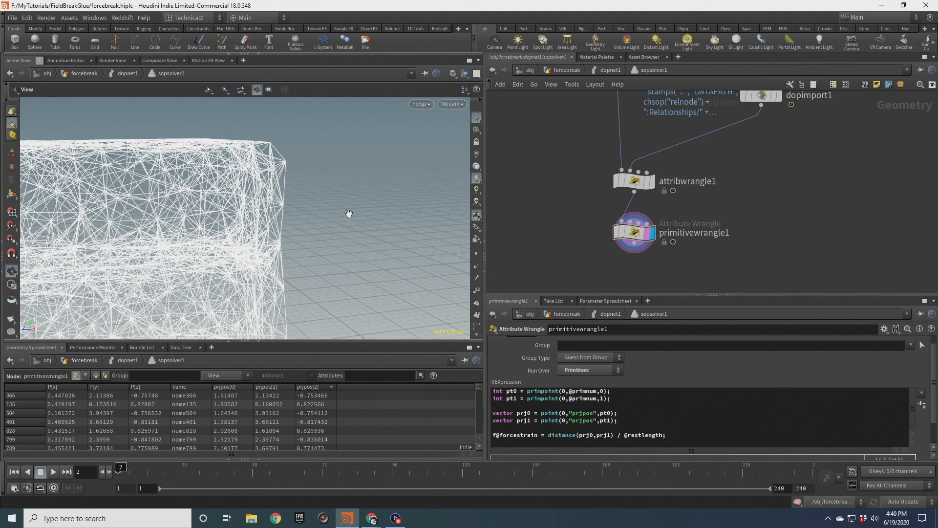
drag(297, 175, 279, 184)
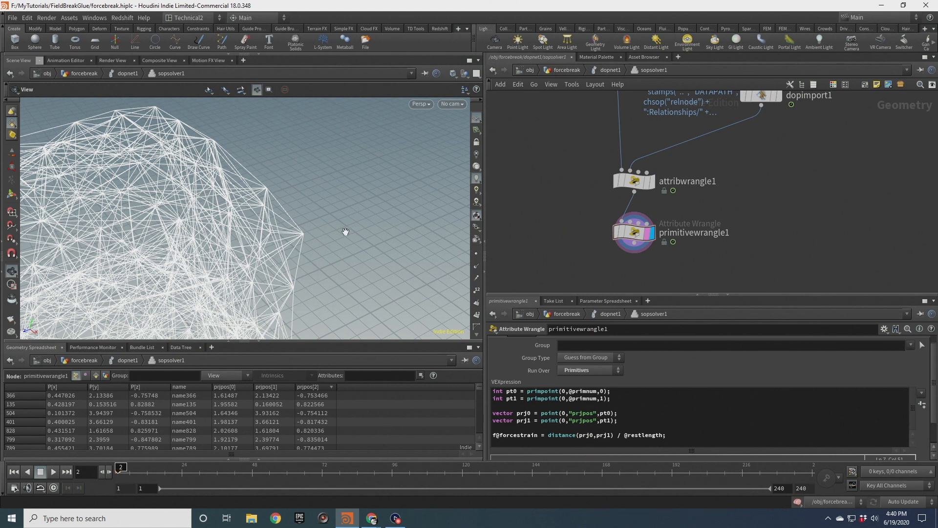
middle_drag(302, 250, 287, 172)
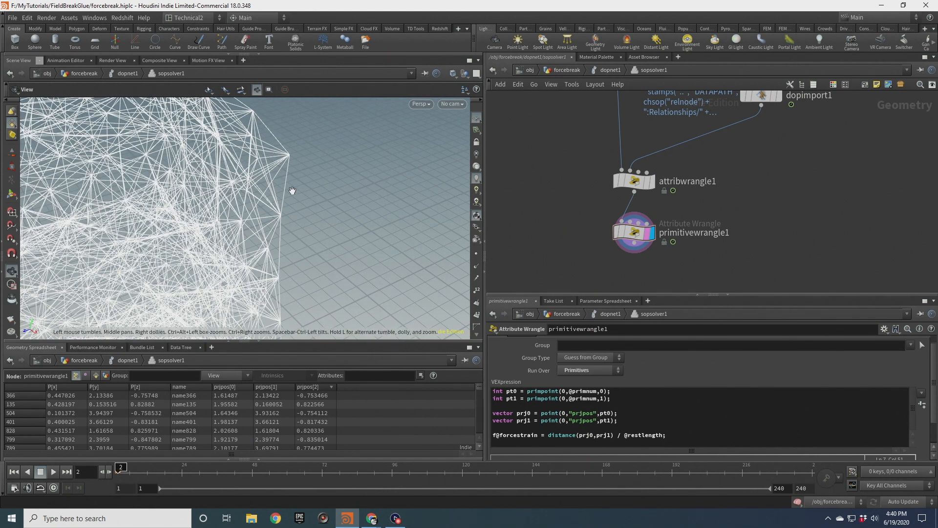
drag(292, 190, 291, 175)
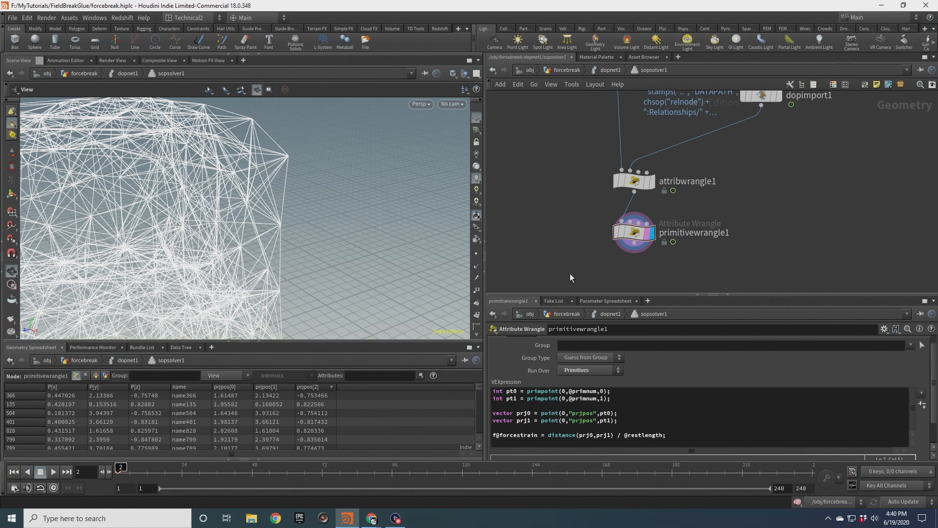
Add a second primitive wrangle fed by primitivewrangle1 and make it the displayed and rendered node.
middle_drag(568, 228, 570, 190)
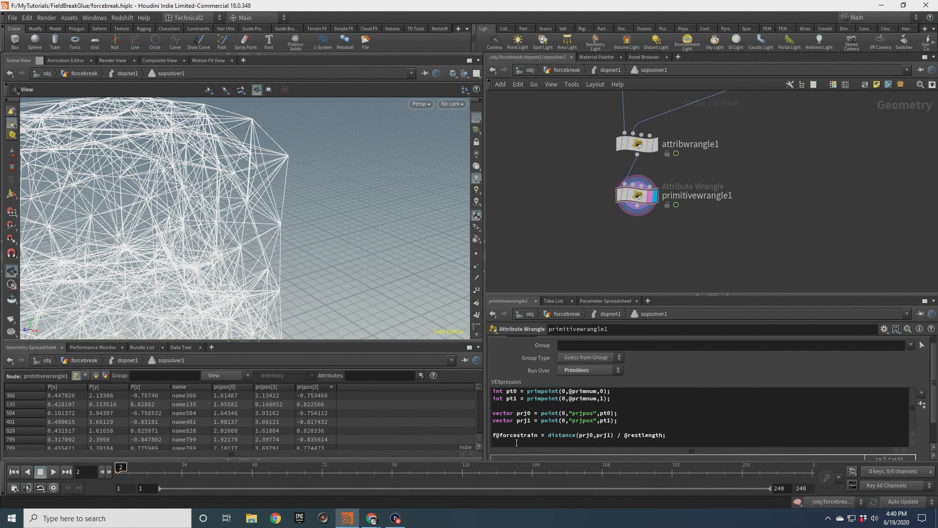
middle_drag(637, 211, 633, 173)
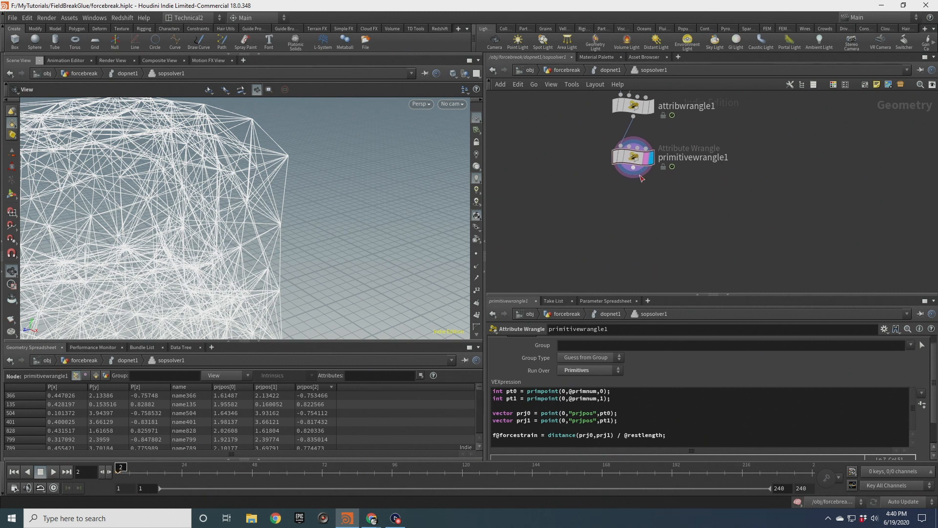
drag(633, 168, 631, 198)
text(primw)
key(Return)
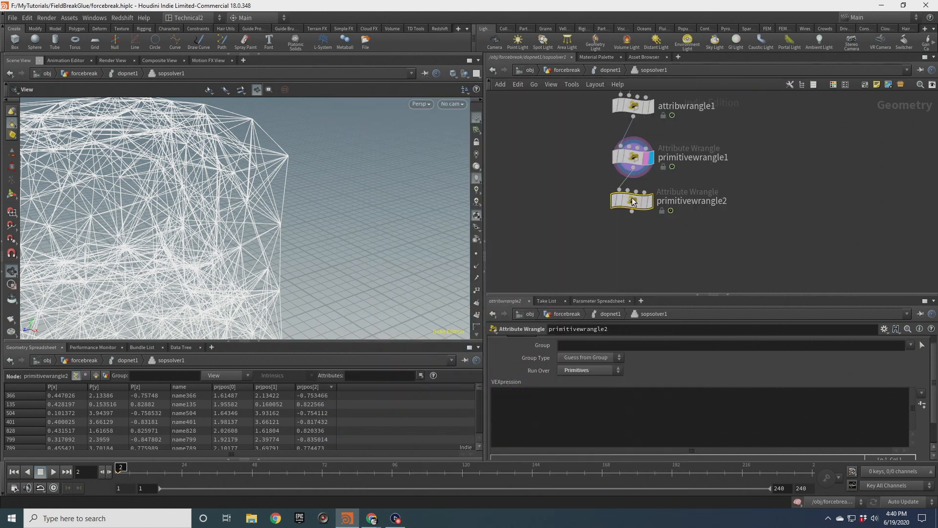
click(640, 201)
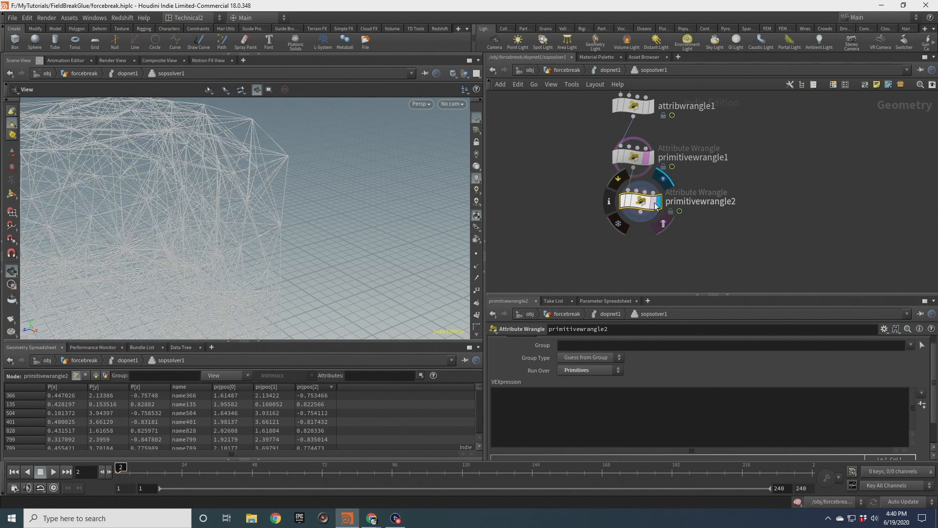
click(586, 407)
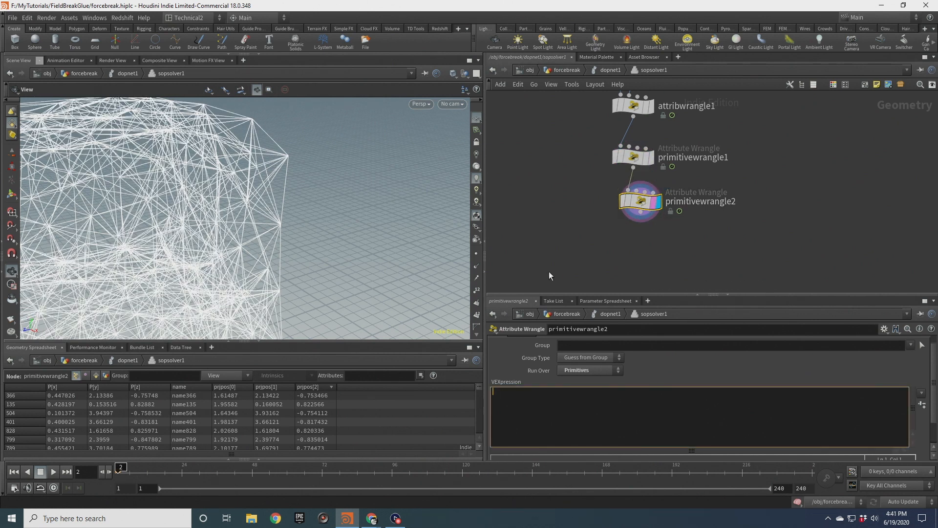
text(if(@forcestrain > chf("threshold")))
key(Return)
text(remo)
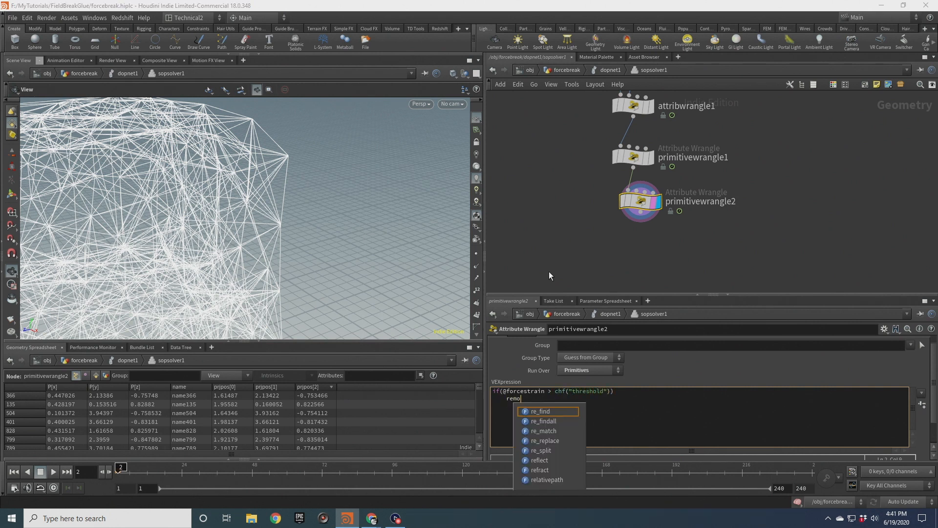
text(veprim(0,@pr)
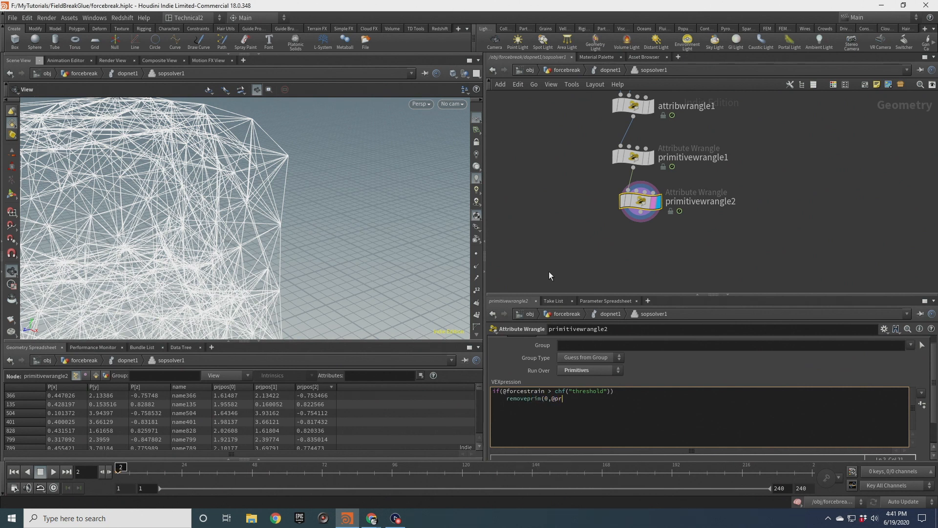
text(imnum,1);)
click(327, 260)
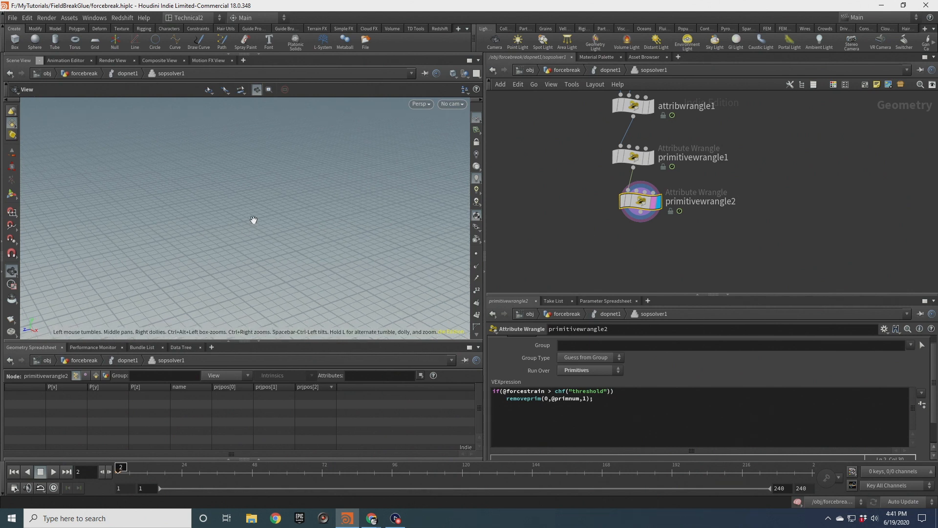
Create the threshold parameter from primitivewrangle2's expression and set it to 10.
scroll(240, 216, up, 5)
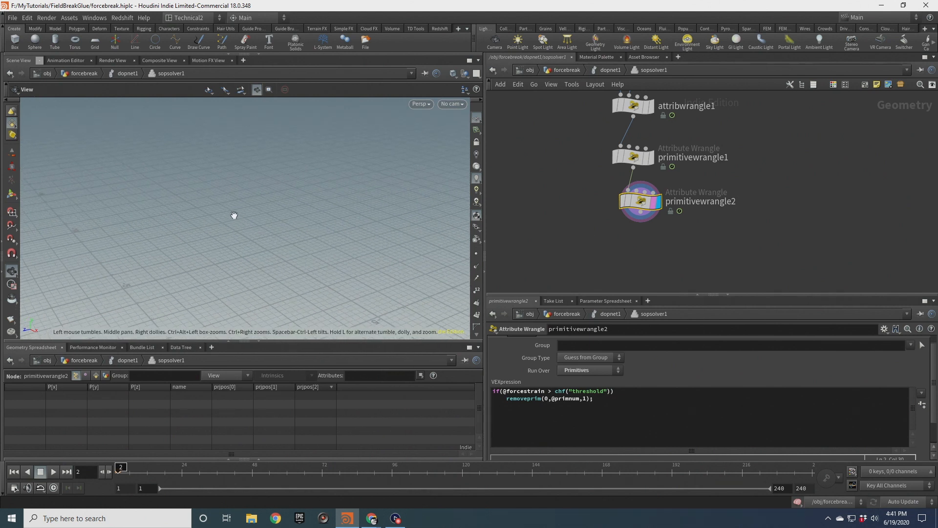
middle_drag(233, 216, 282, 186)
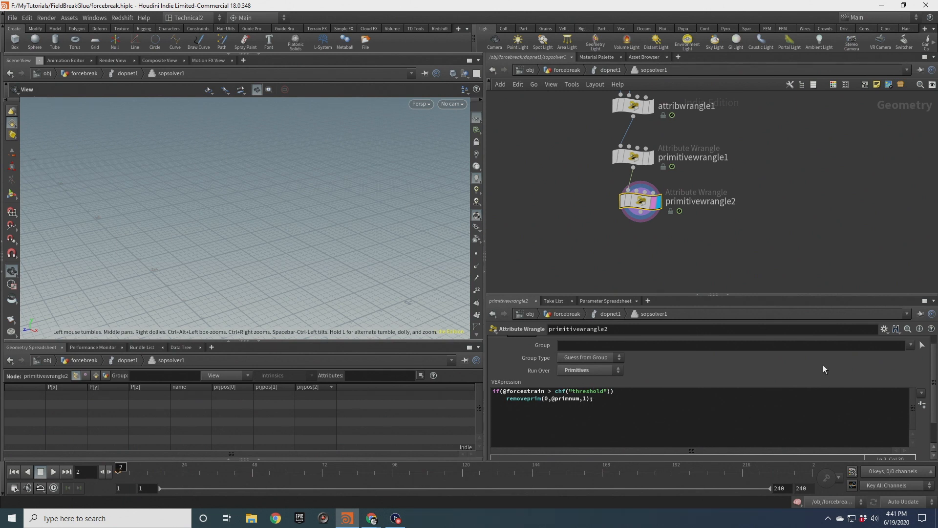
scroll(685, 374, down, 2)
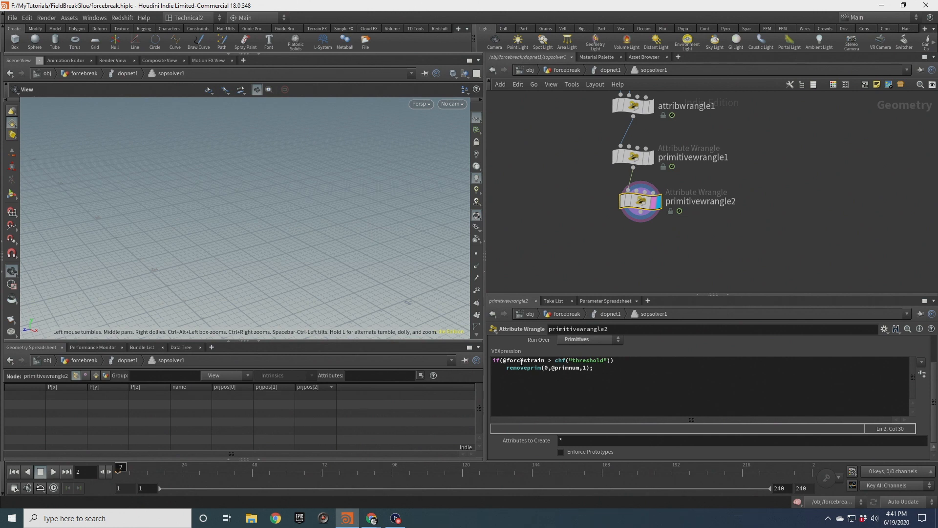
click(922, 373)
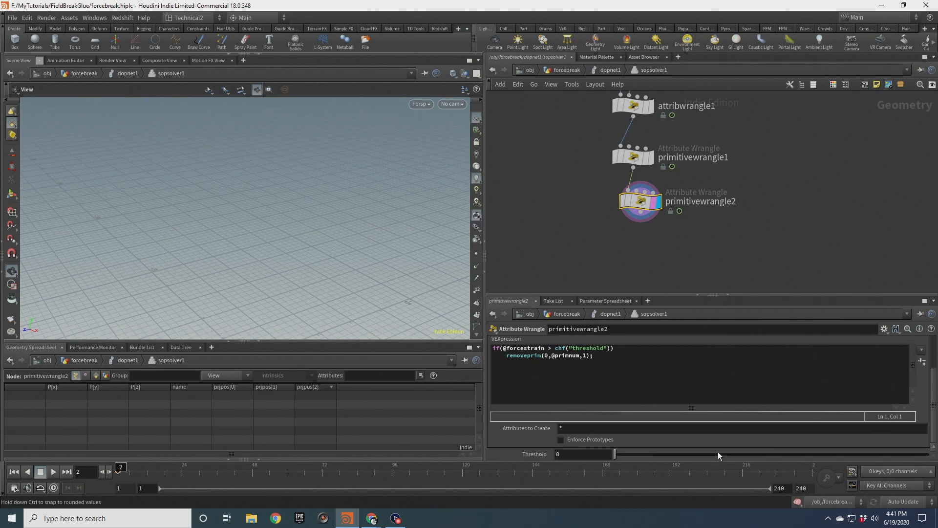
click(572, 456)
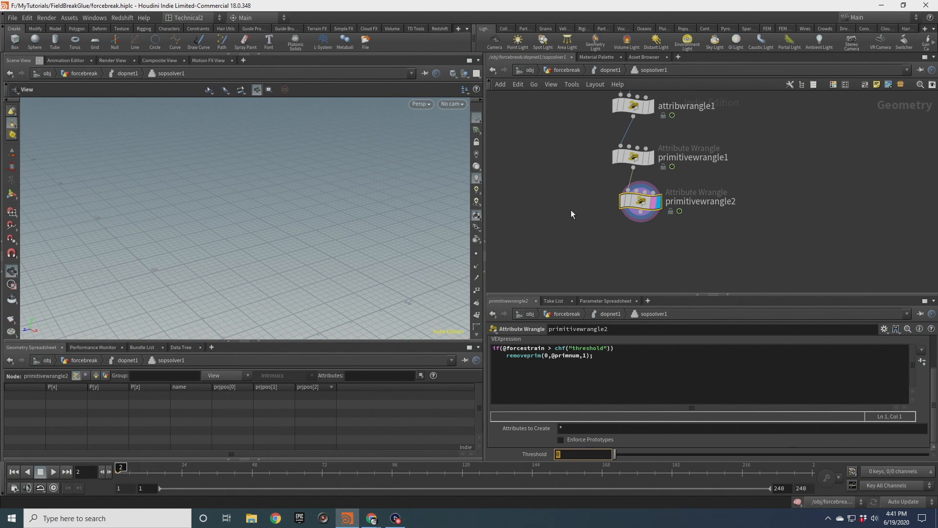
text(10)
key(Return)
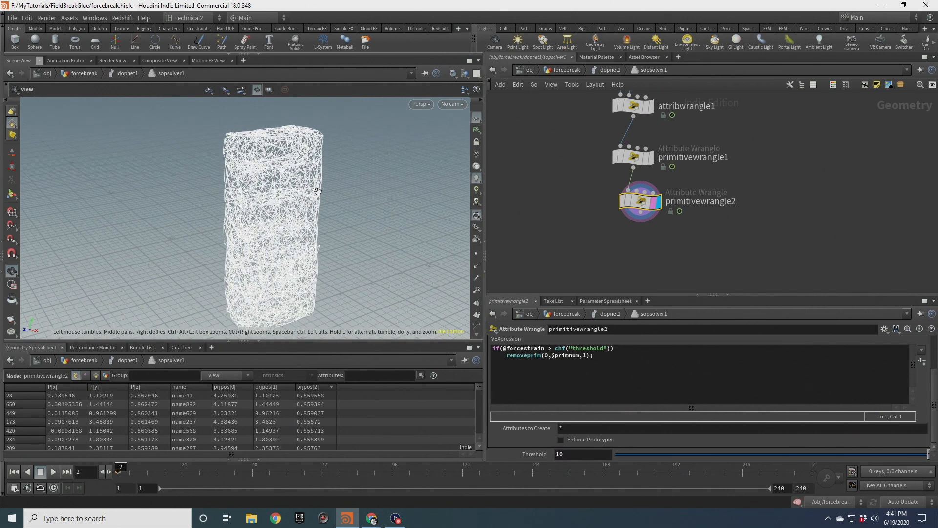
Add an Output node wired after primitivewrangle2 and make it the displayed and rendered node.
drag(318, 192, 312, 184)
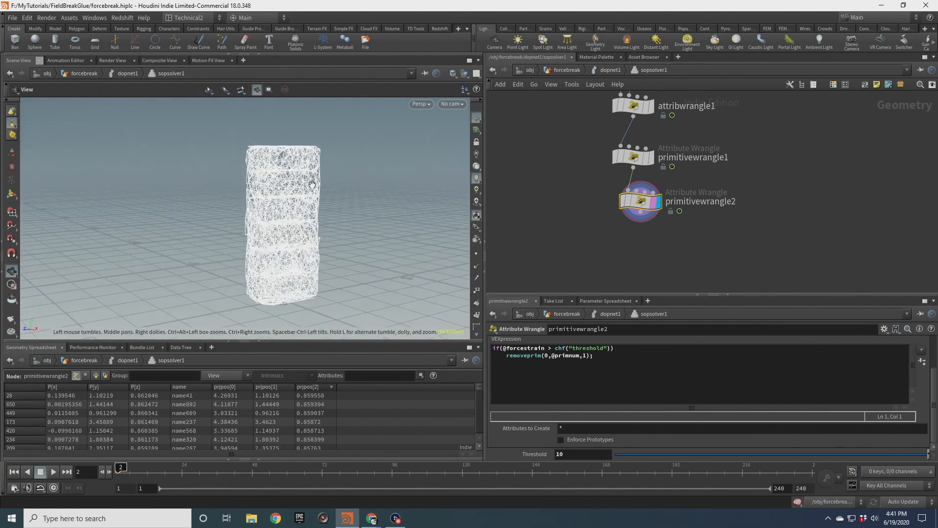
middle_drag(620, 233, 616, 204)
drag(637, 181, 634, 212)
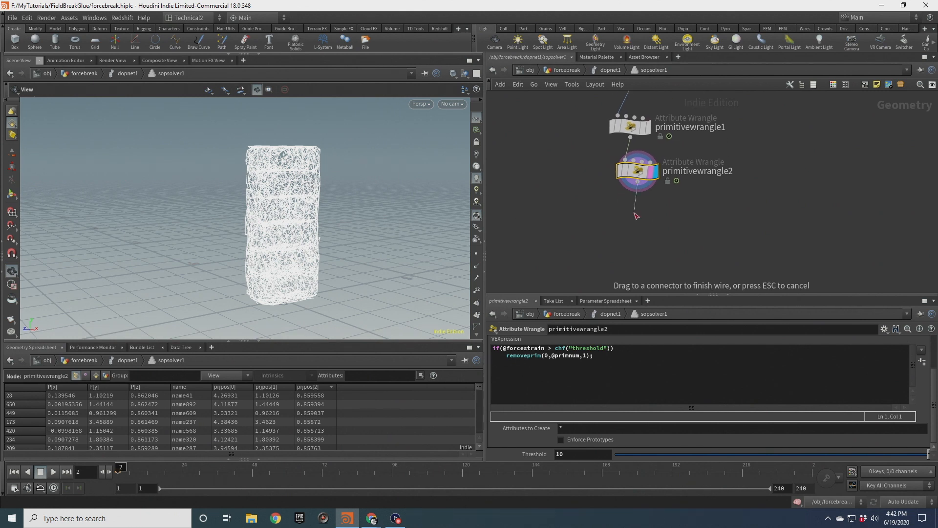
key(Tab)
text(out)
key(Return)
key(Return)
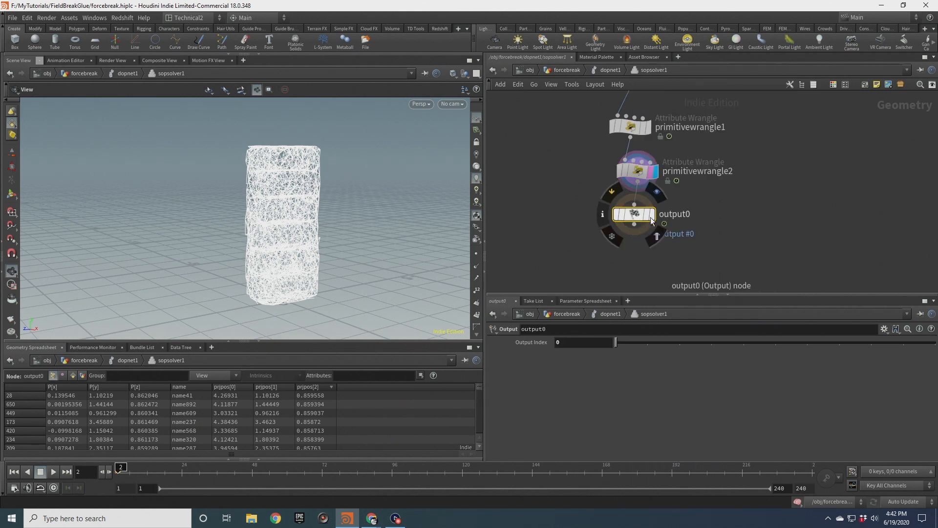
click(652, 215)
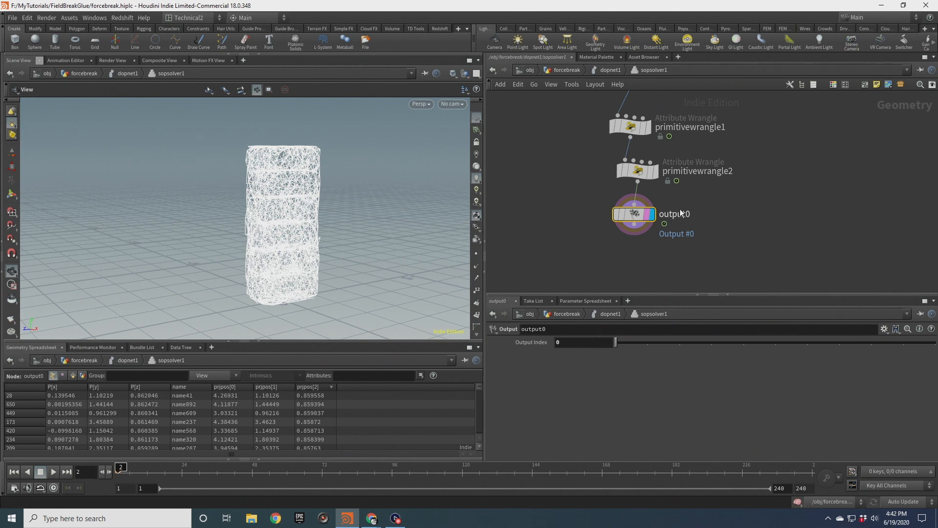
Return to the dopnet1 network and rewind the simulation to frame 1.
click(638, 172)
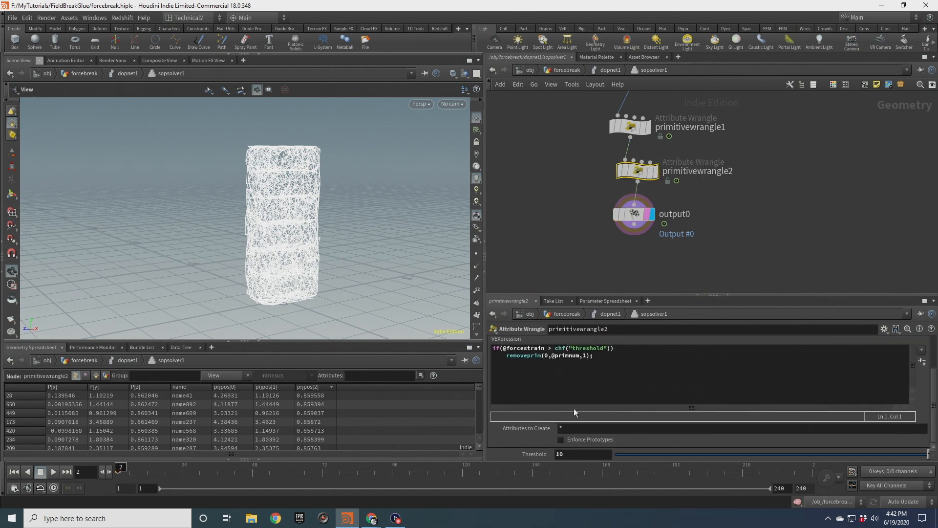
click(606, 103)
click(610, 70)
mouse_move(636, 145)
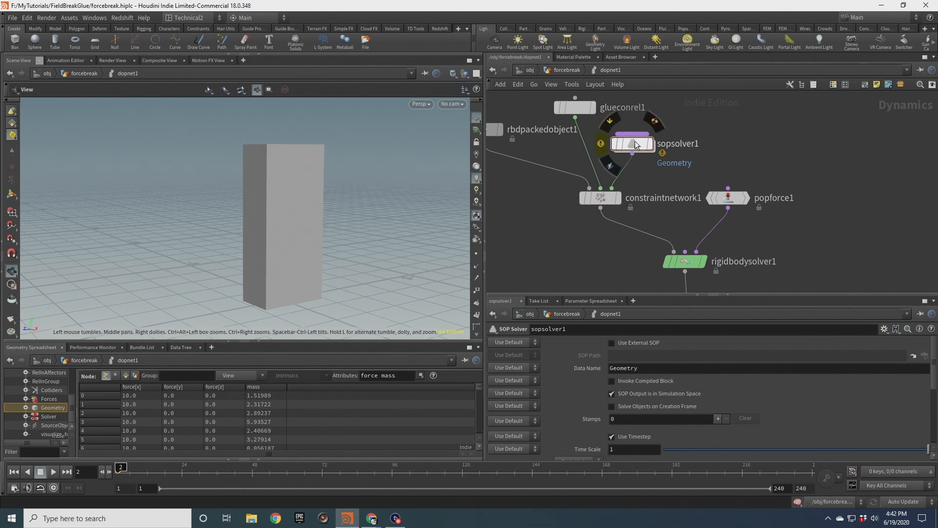
click(15, 472)
middle_drag(651, 176, 708, 167)
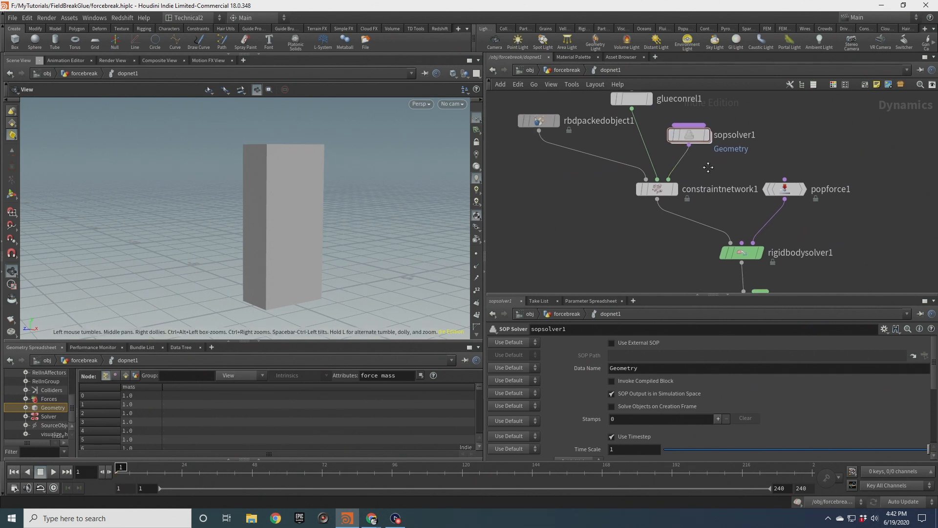
scroll(708, 167, down, 2)
middle_drag(826, 251, 774, 213)
scroll(789, 222, down, 2)
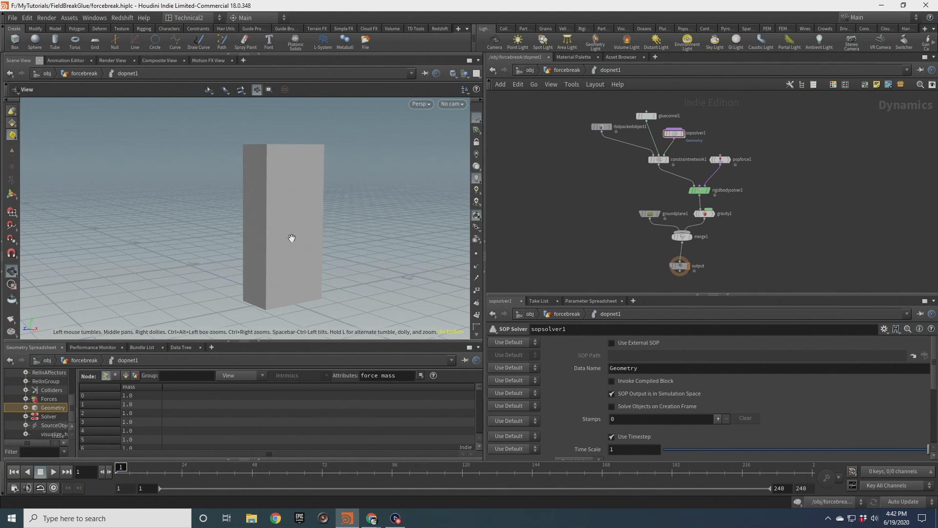
Play the simulation to check the breakage, scrub back to frame 3 and sort the geometry spreadsheet by force[x].
drag(291, 239, 304, 240)
key(Up)
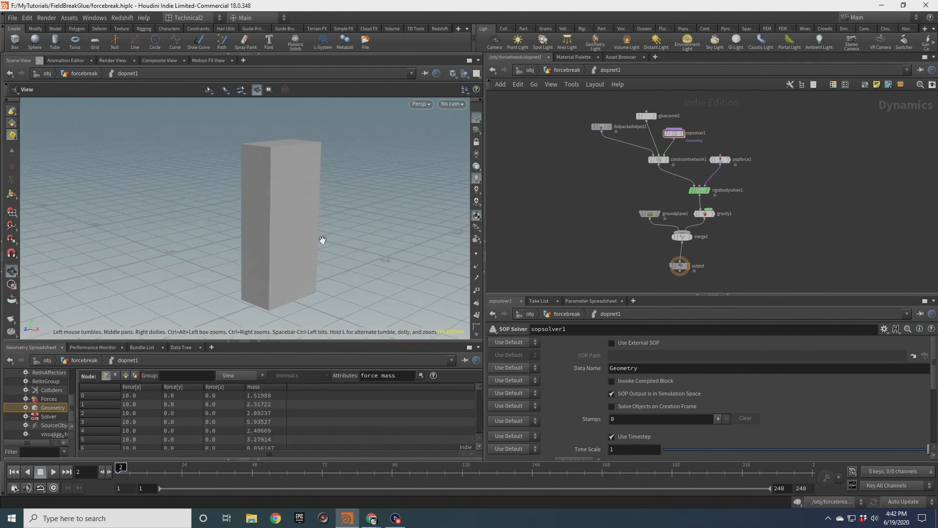
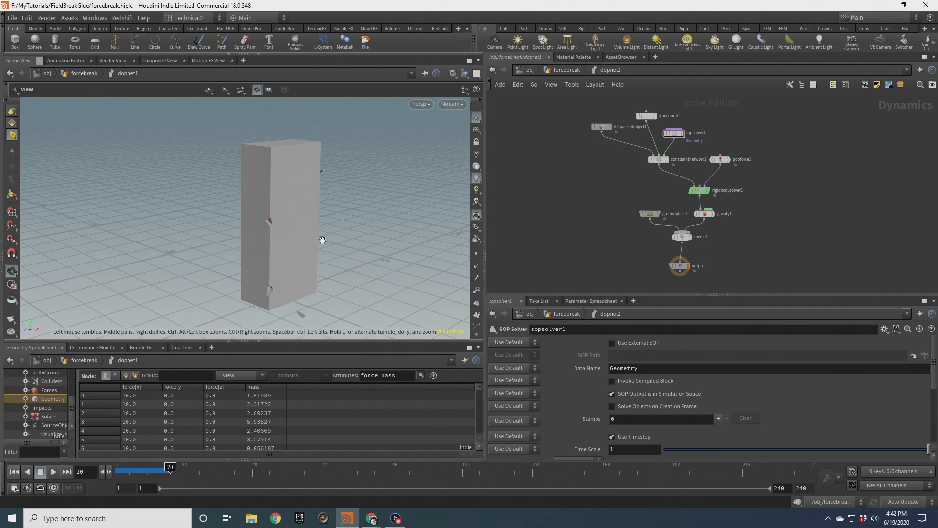
drag(356, 199, 286, 214)
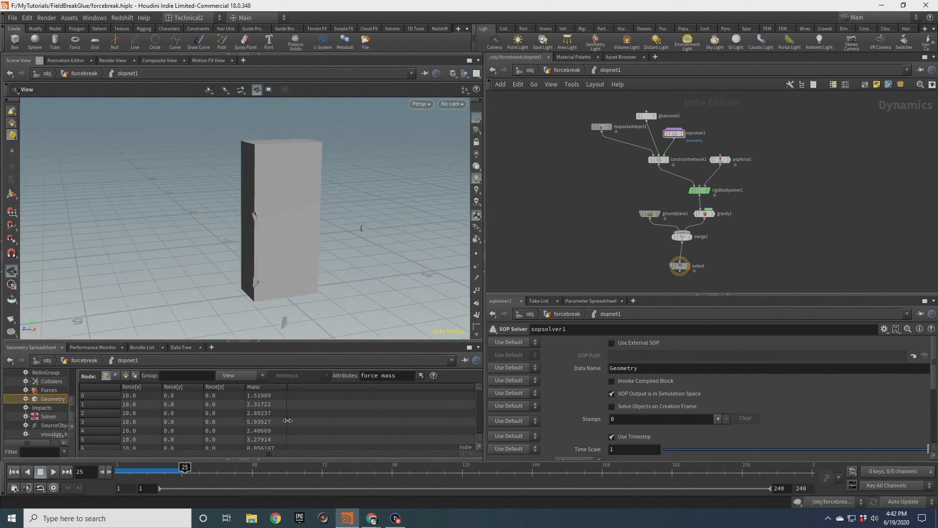
mouse_move(184, 470)
mouse_down()
mouse_move(114, 471)
mouse_move(122, 470)
mouse_up()
click(137, 387)
click(138, 389)
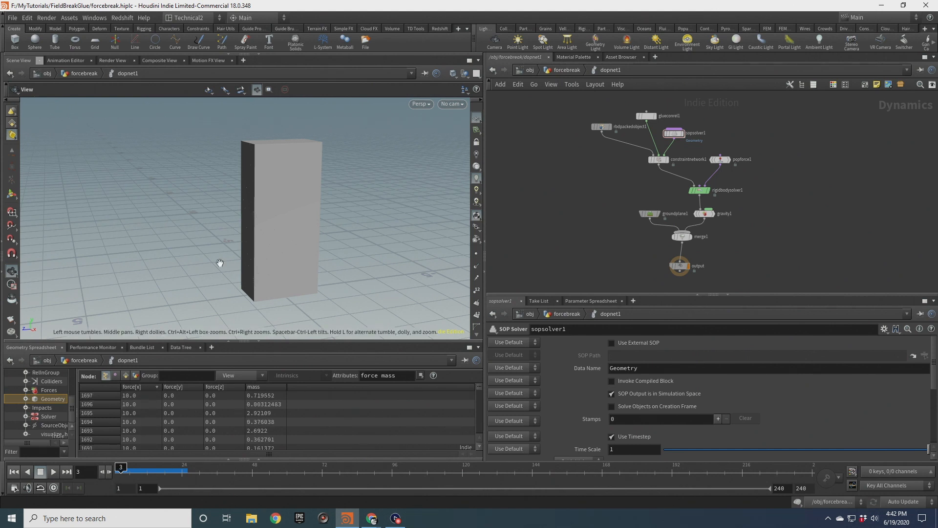
Replay the simulation up to frame 43, examine the breaking pieces from several angles and rewind to frame 1.
drag(219, 262, 347, 226)
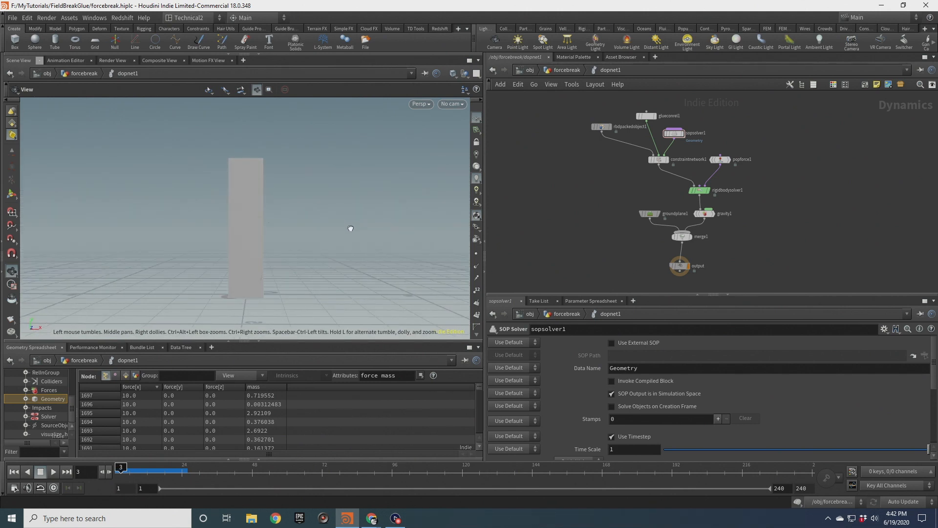
scroll(264, 220, up, 5)
drag(265, 220, 222, 195)
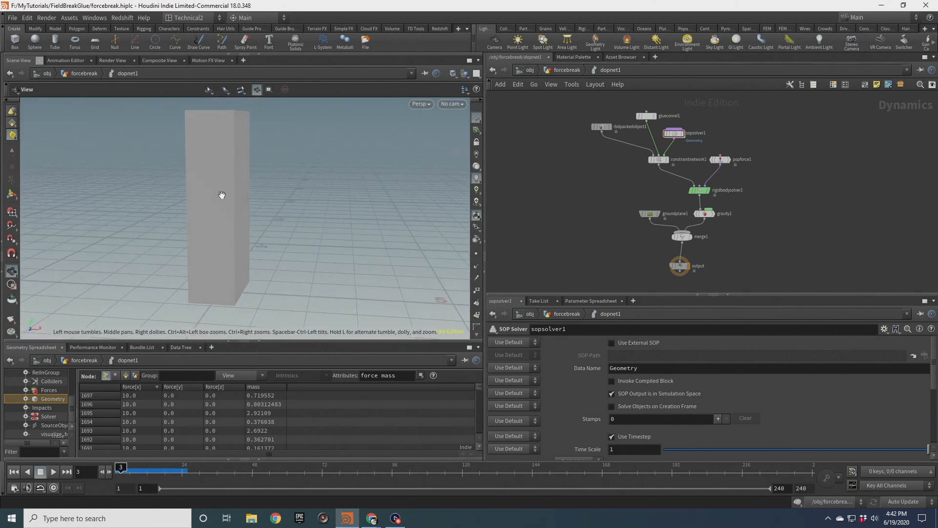
click(54, 471)
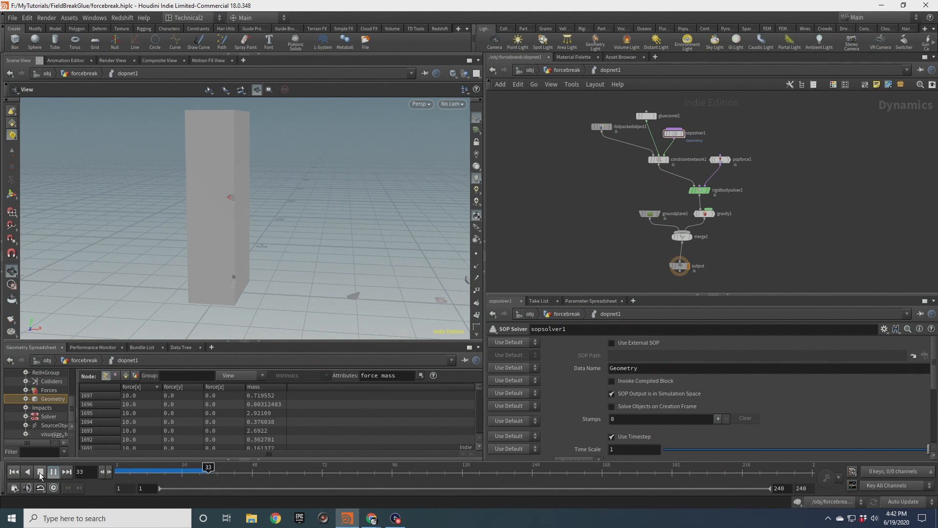
click(41, 472)
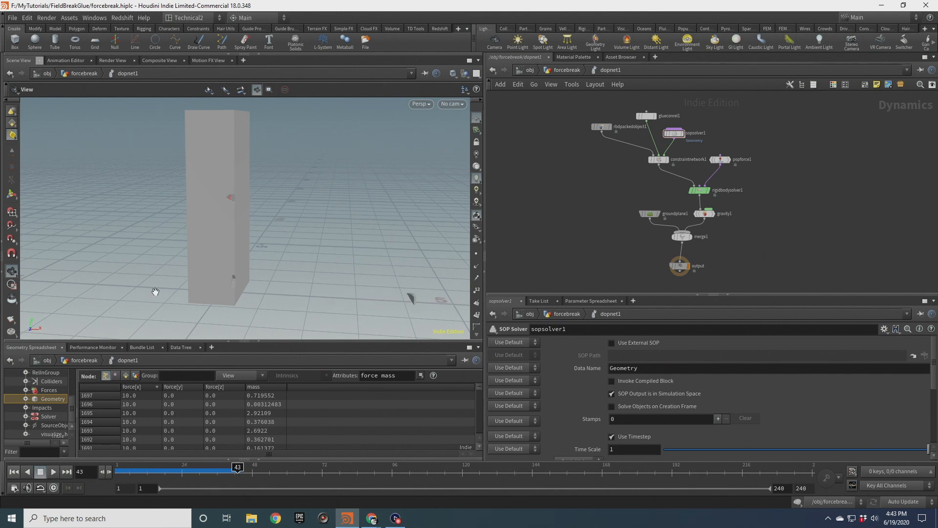
drag(288, 190, 265, 225)
click(11, 472)
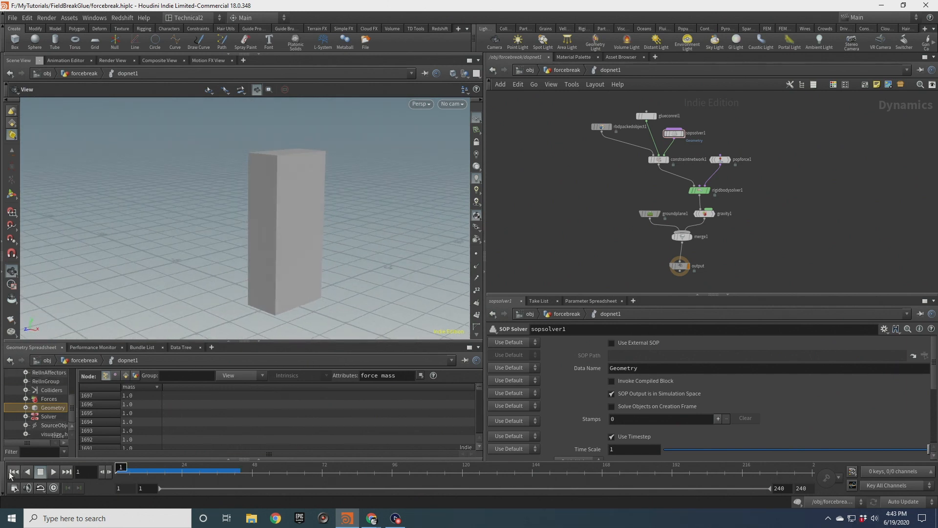
Add a POP Wrangle node and wire it between popforce1 and rigidbodysolver1.
click(727, 159)
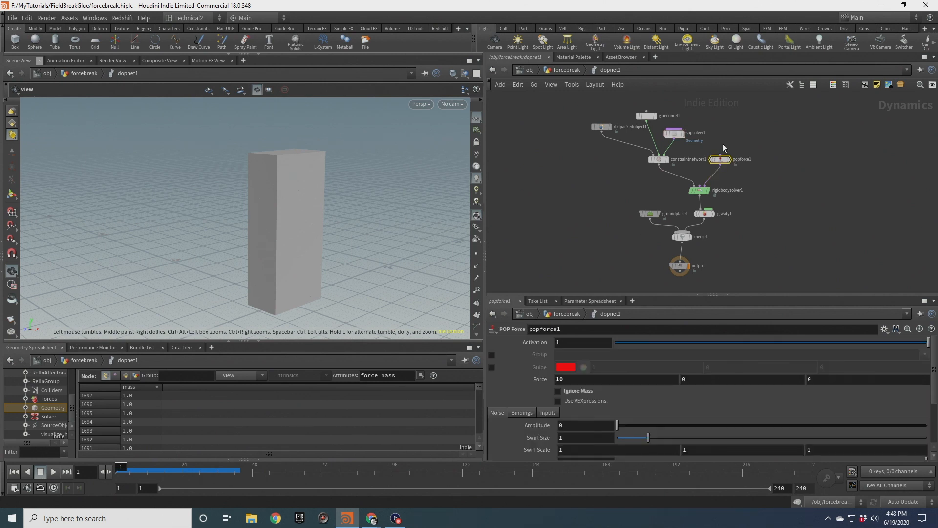
drag(292, 196, 304, 168)
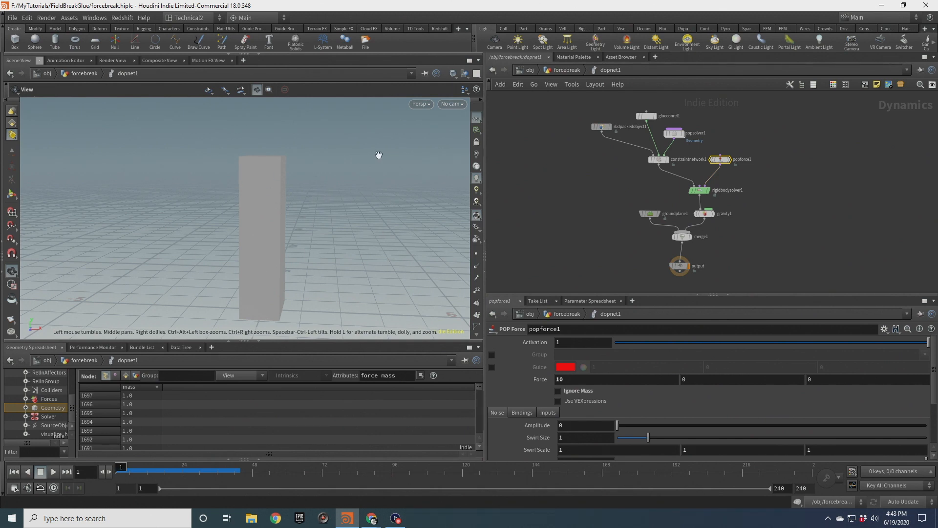
drag(275, 267, 303, 266)
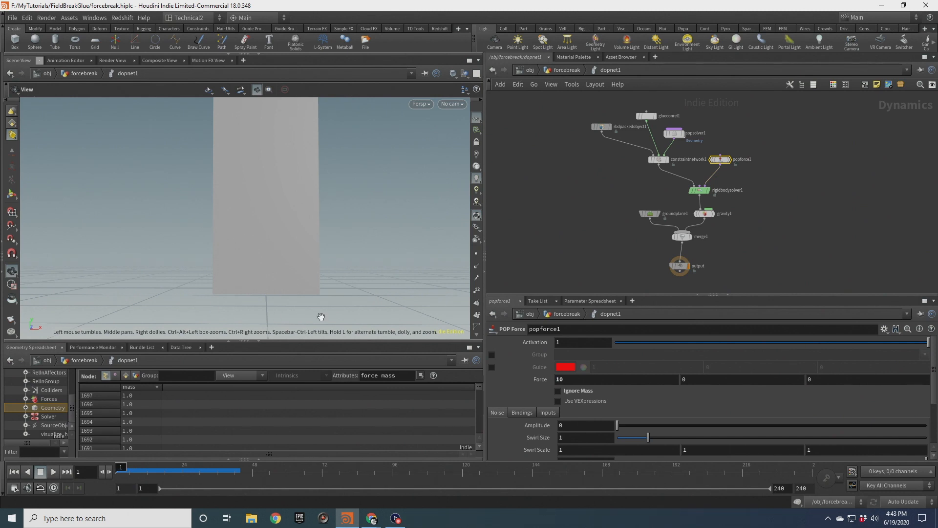
scroll(690, 218, up, 5)
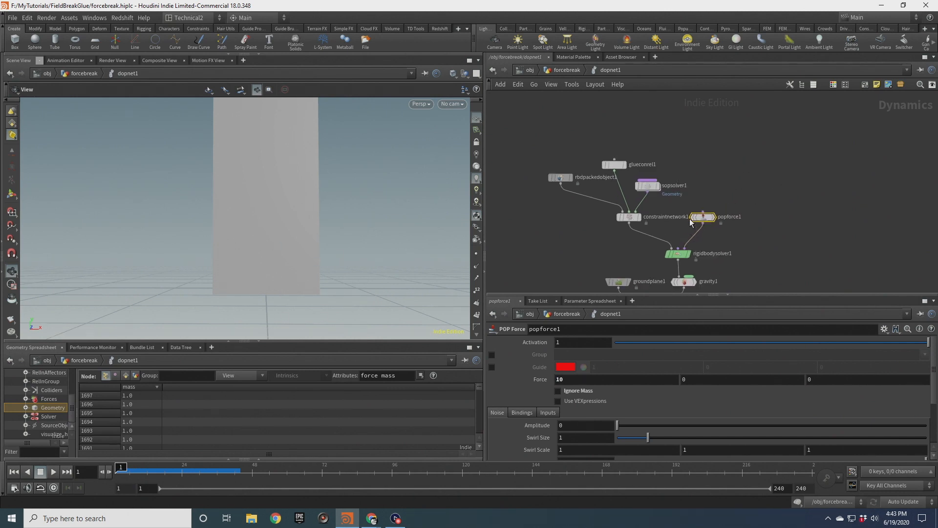
key(Tab)
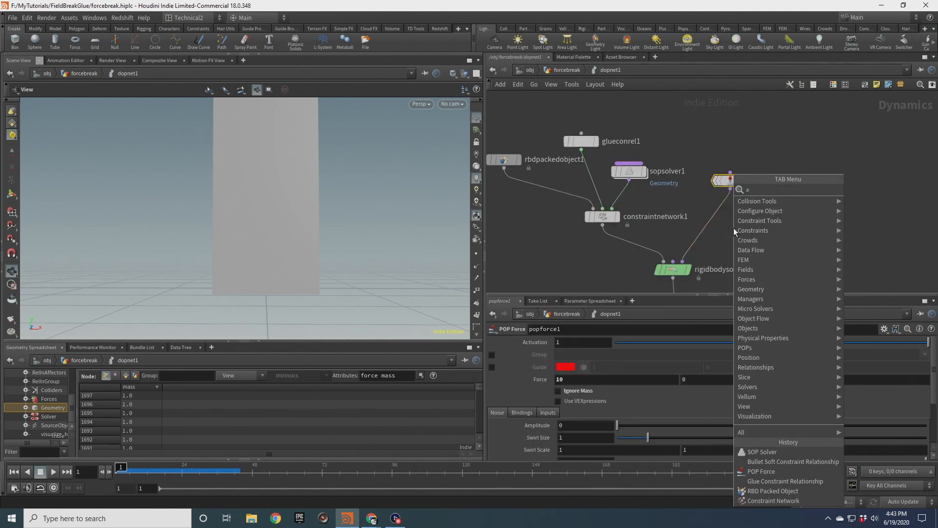
text(att wr)
key(BackSpace)
key(BackSpace)
key(BackSpace)
key(BackSpace)
key(BackSpace)
key(BackSpace)
text(pop wr)
key(Return)
click(735, 228)
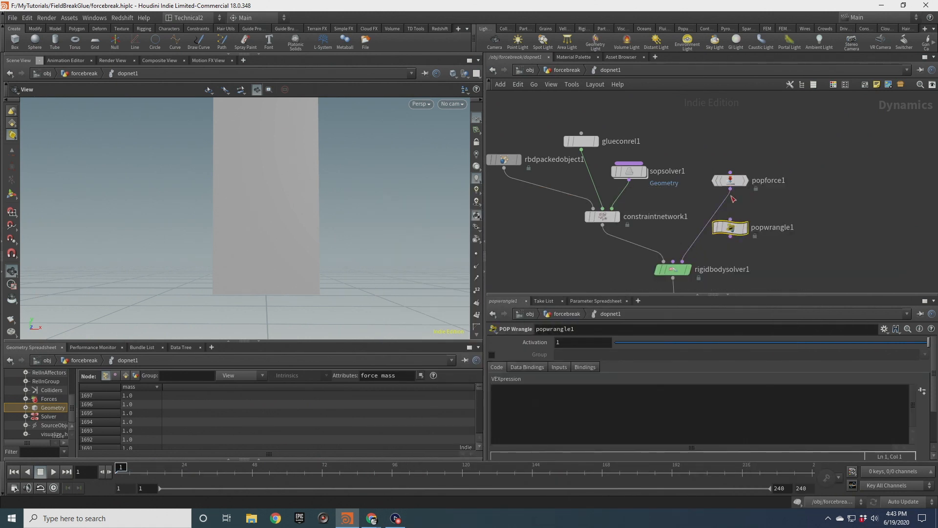
drag(730, 237, 694, 262)
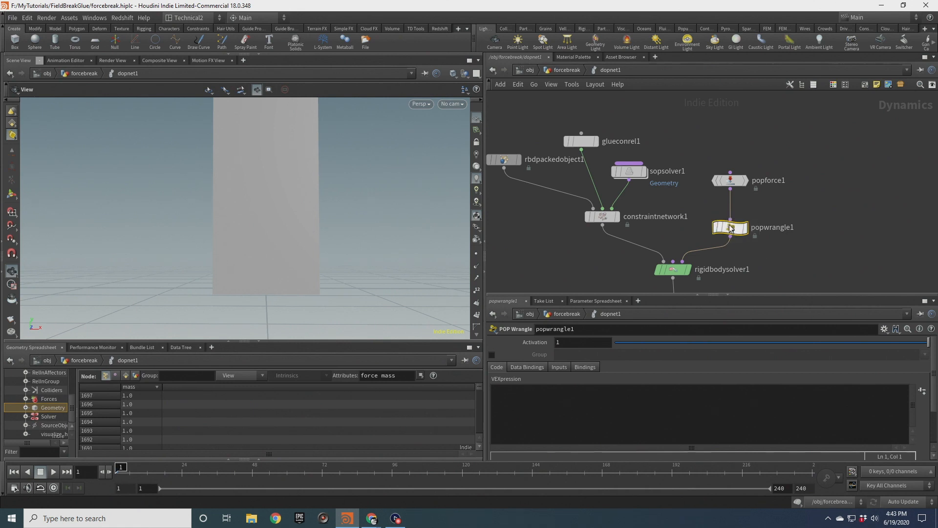
drag(731, 227, 730, 211)
Write popwrangle1's expression as if(i@active==0) v@force = {0,0,0}; without a group restriction.
click(491, 355)
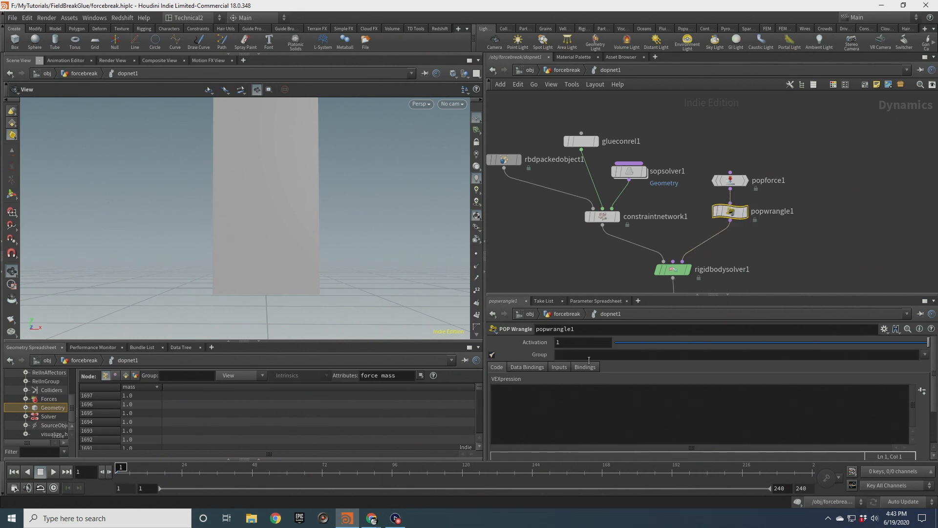
click(491, 354)
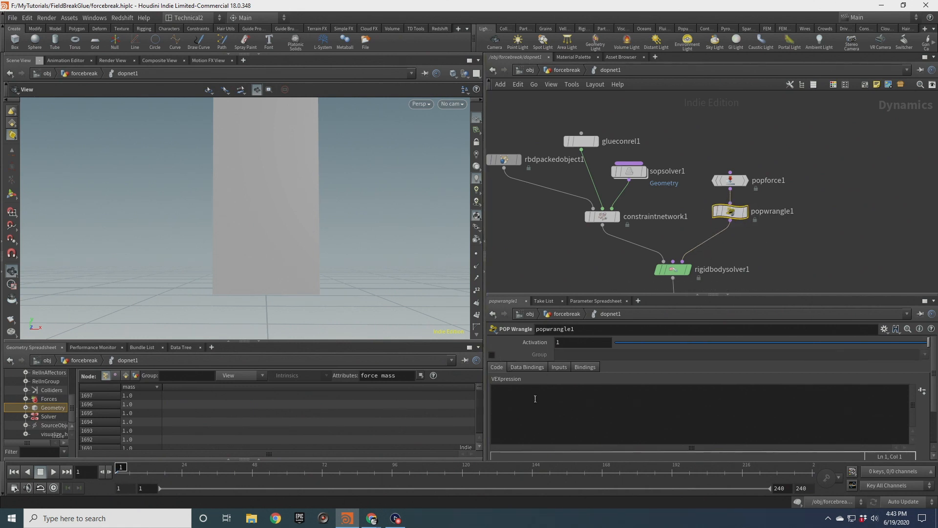
click(531, 408)
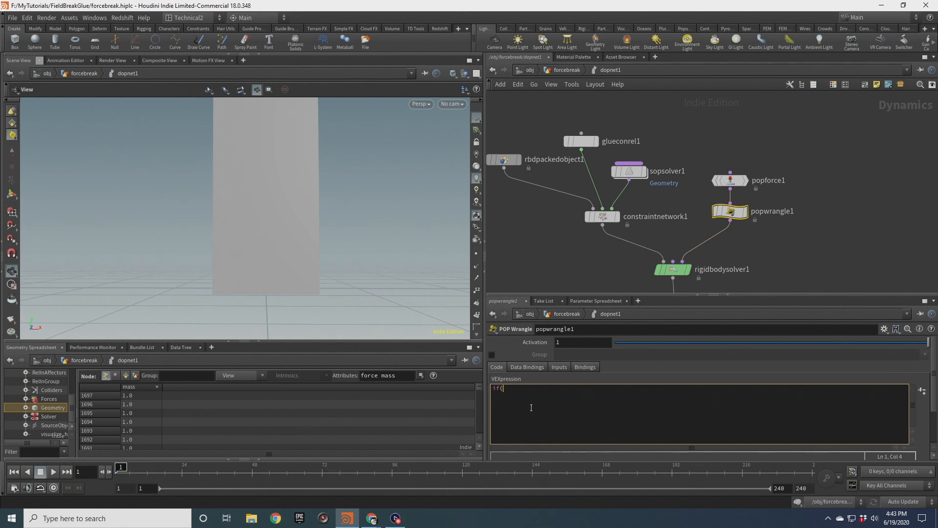
text(if(i@active==0) v@force = {0,0,0)
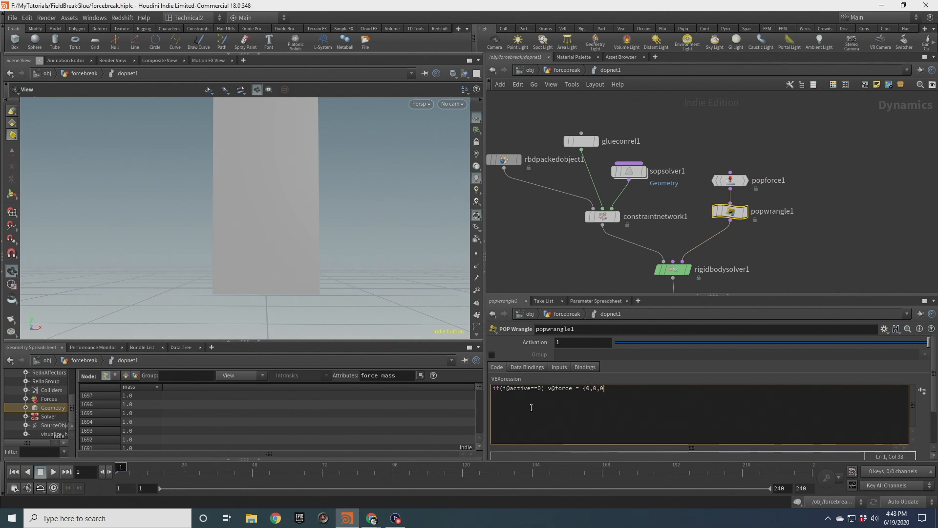
text(};)
click(855, 281)
drag(731, 212, 731, 217)
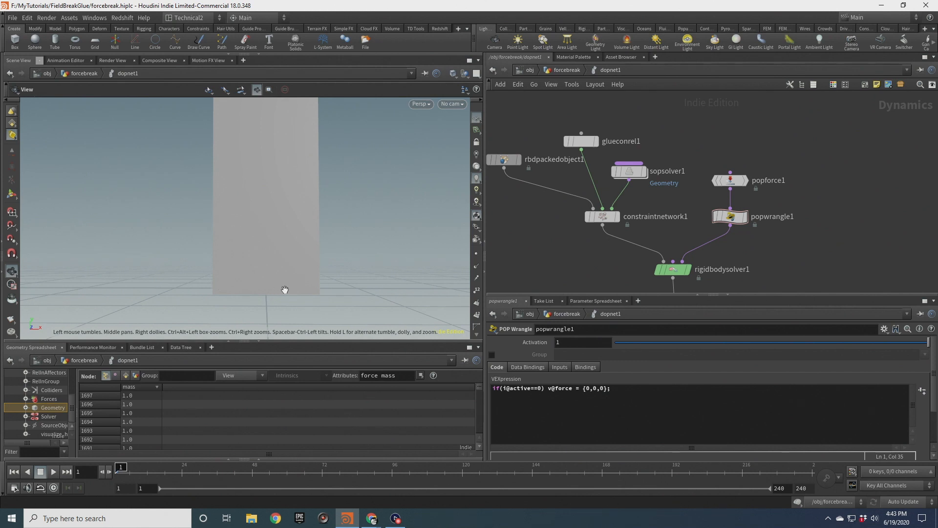
Play the simulation with the new wrangle up to frame 35 and inspect how the column breaks.
mouse_move(293, 285)
mouse_down()
mouse_move(295, 264)
mouse_move(360, 271)
mouse_move(318, 273)
mouse_move(310, 295)
mouse_move(288, 288)
mouse_up()
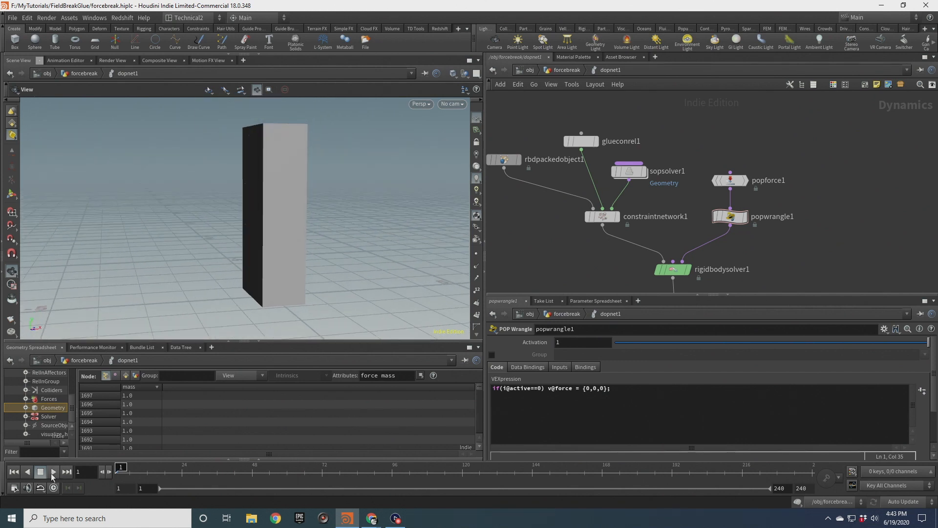
click(48, 471)
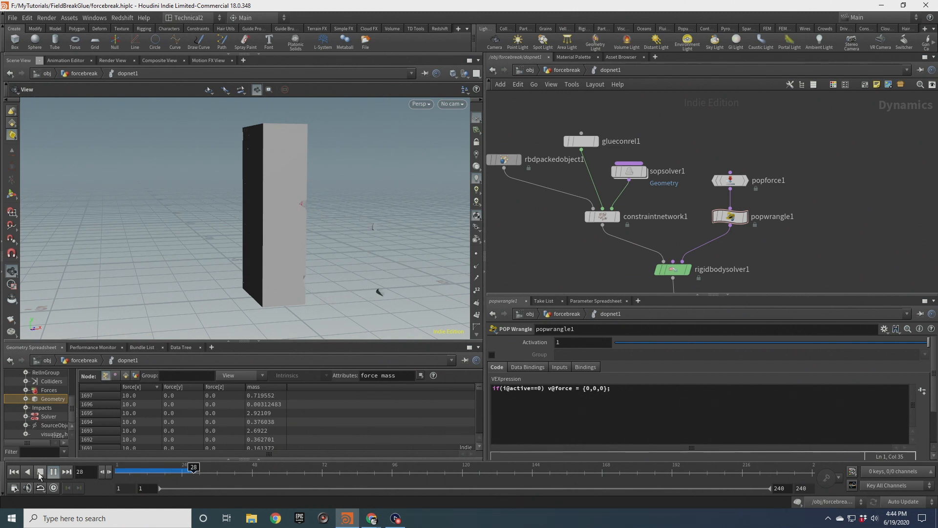
click(40, 472)
drag(297, 318, 304, 277)
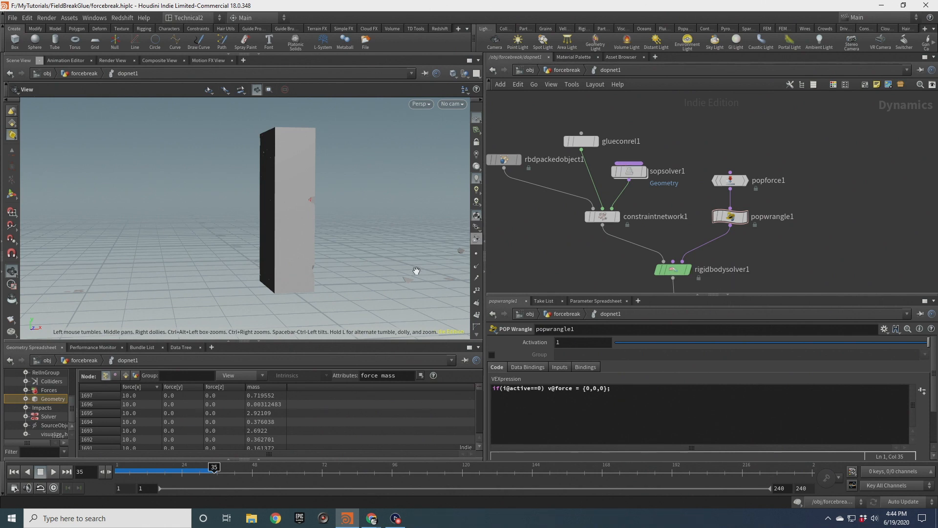
Display the primitive attributes of the constraint relationship's Geometry data in the geometry spreadsheet.
scroll(39, 411, up, 3)
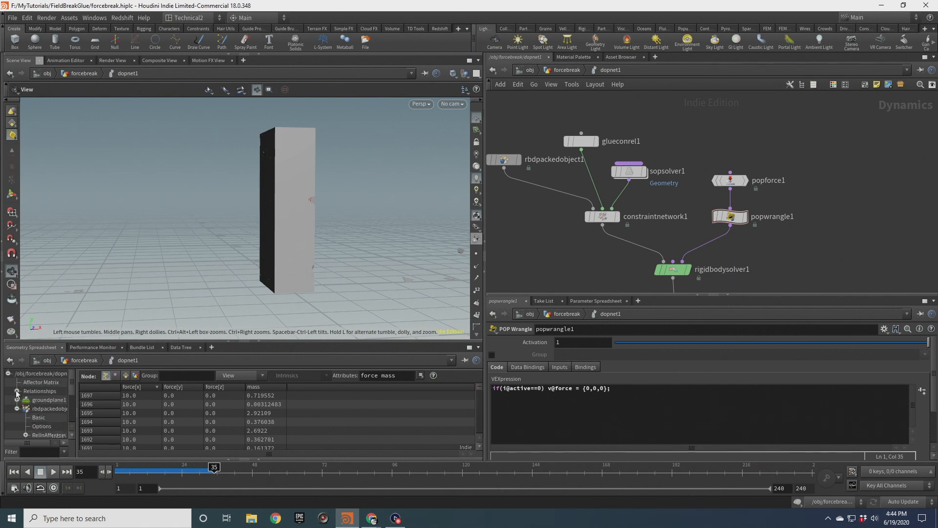
click(17, 391)
click(26, 400)
scroll(46, 409, down, 2)
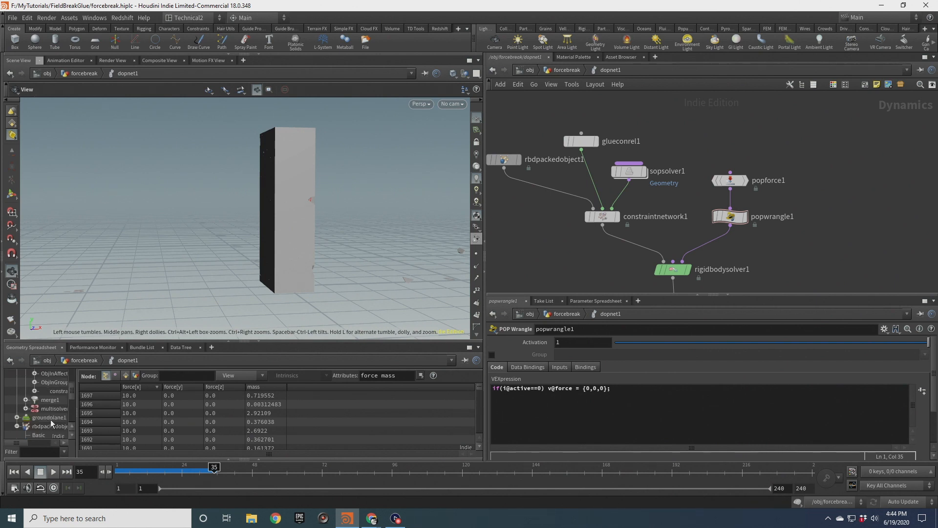
scroll(30, 389, up, 3)
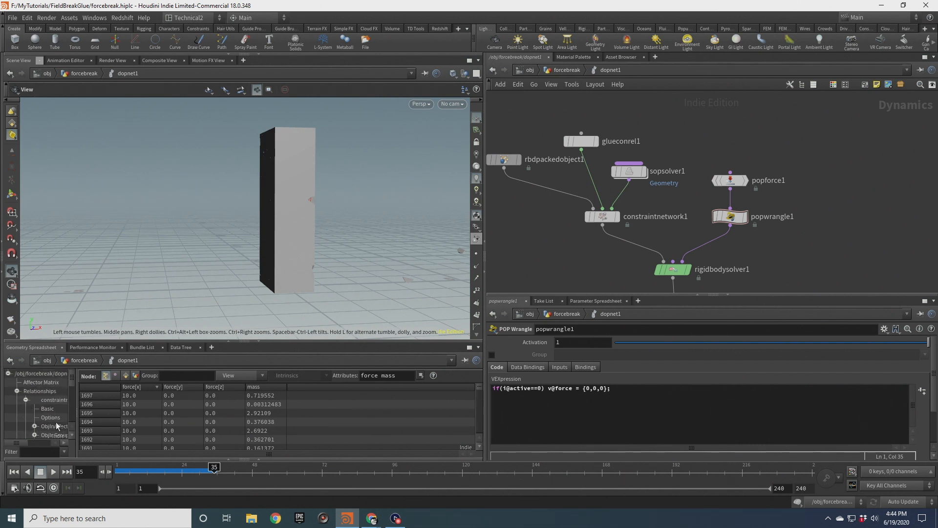
scroll(56, 426, down, 4)
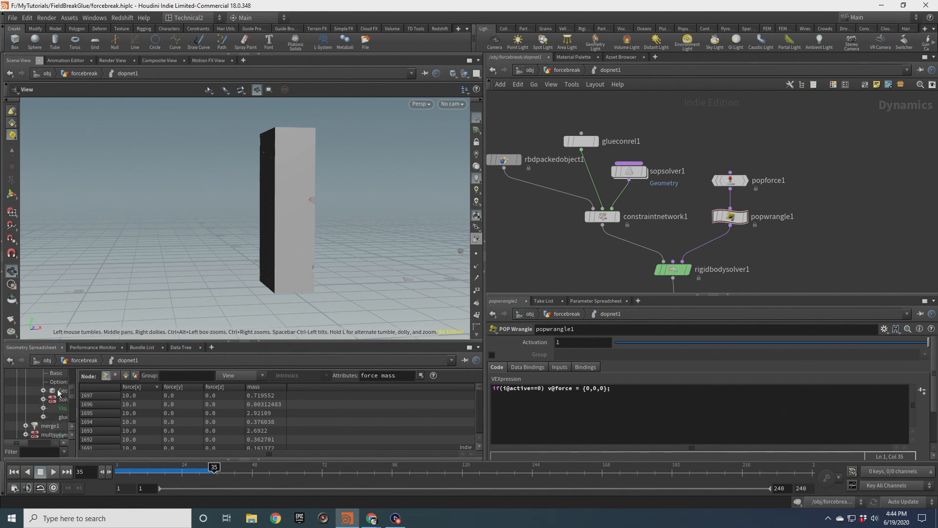
click(57, 390)
click(125, 376)
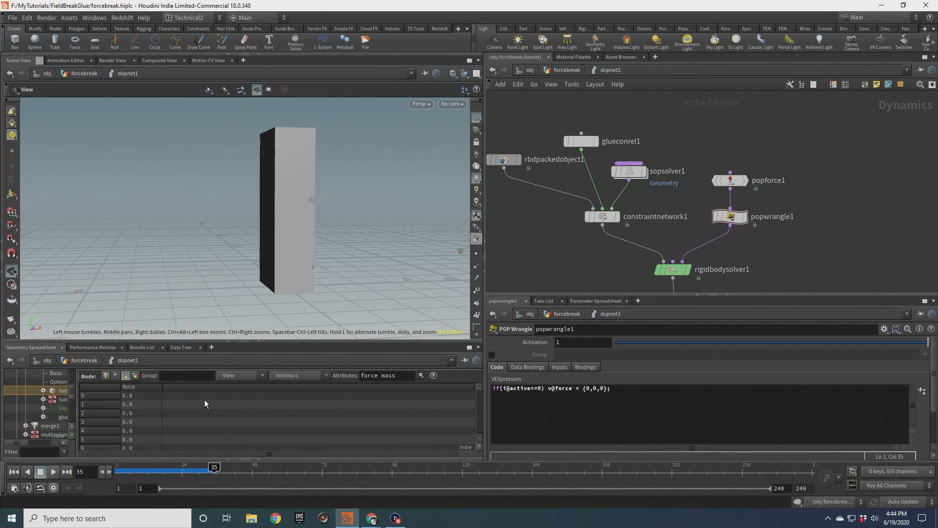
Clear the spreadsheet's attribute filter and sort the constraint primitives by forcestrain.
triple_click(395, 376)
key(BackSpace)
key(Return)
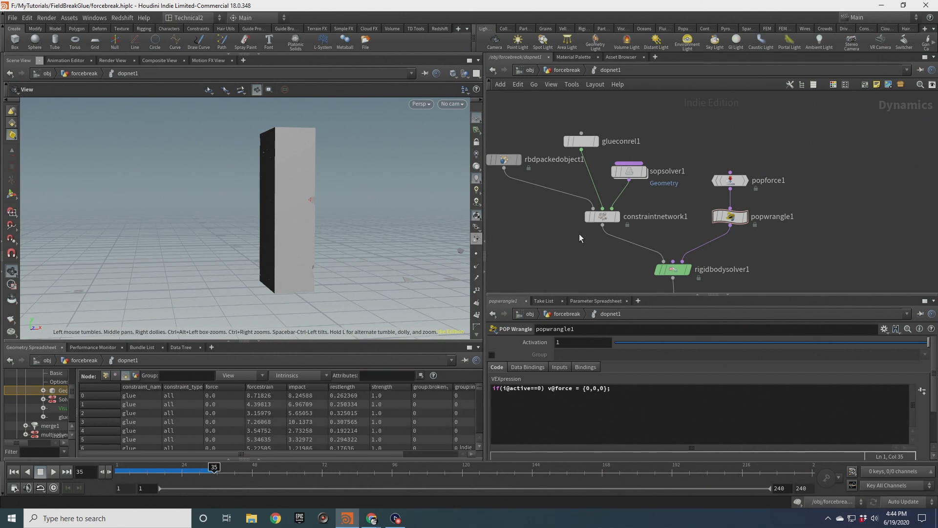
click(263, 387)
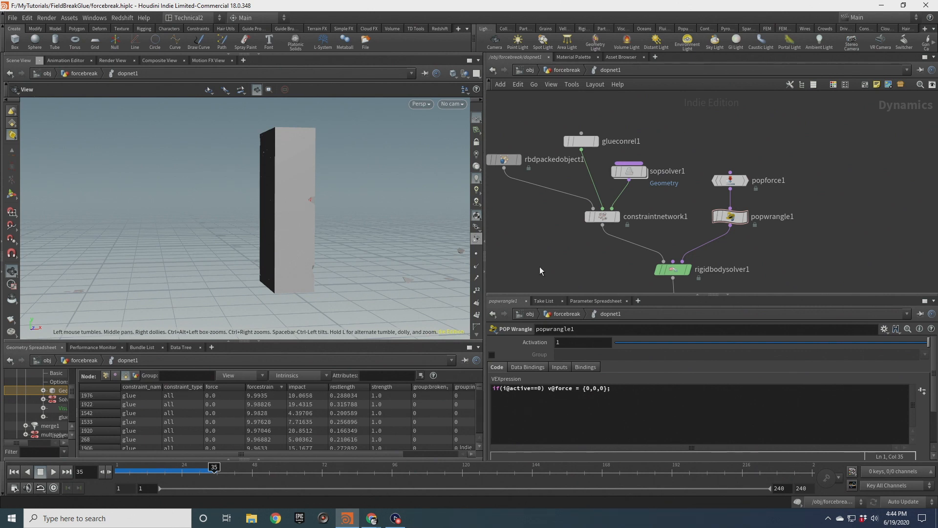
Return to the forcebreak level and split both the network pane and the parameter pane left/right.
click(581, 70)
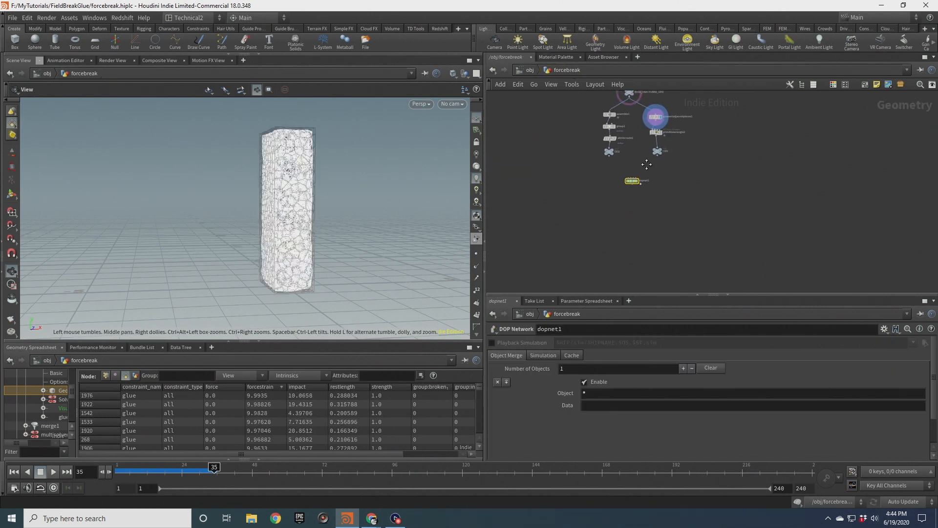
middle_drag(596, 168, 590, 214)
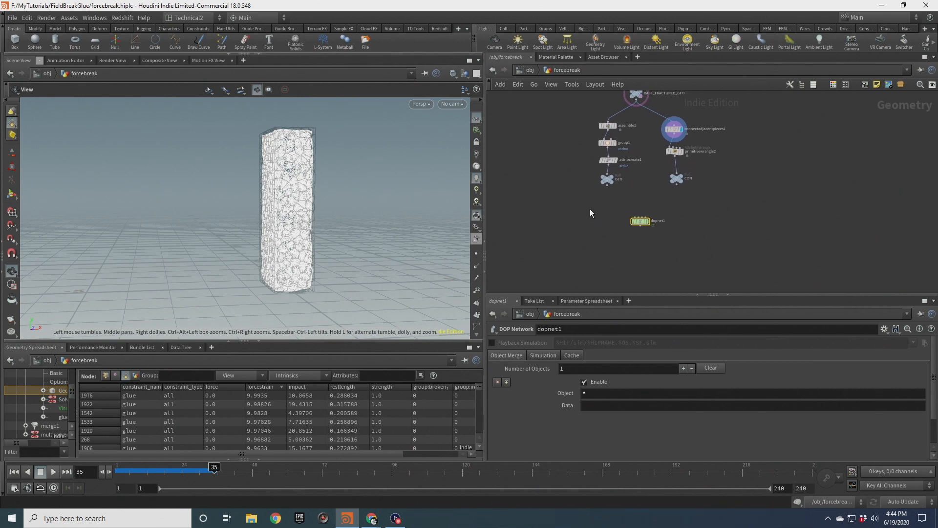
click(933, 57)
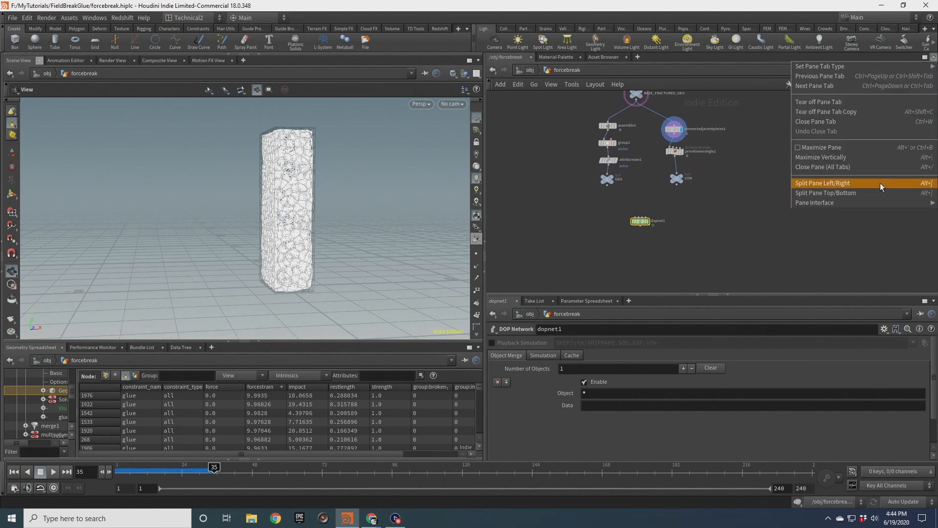
click(880, 184)
click(933, 301)
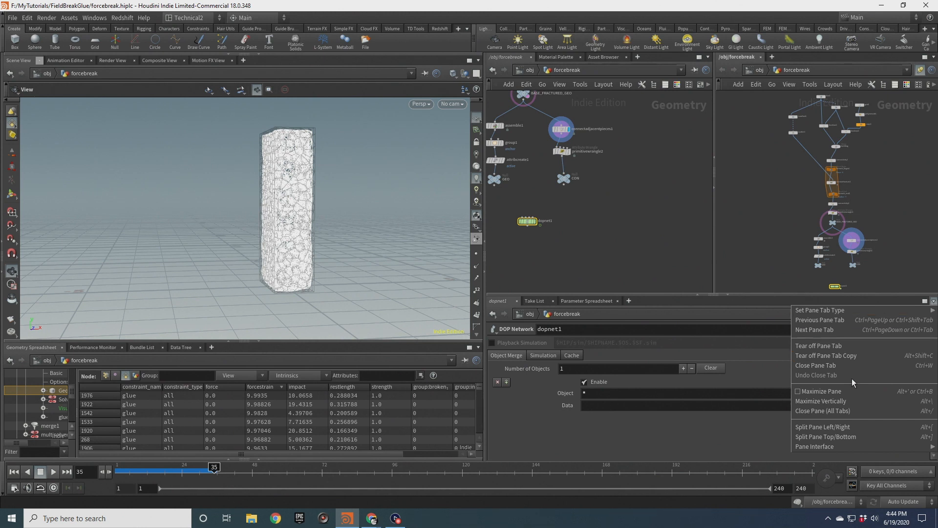
click(837, 426)
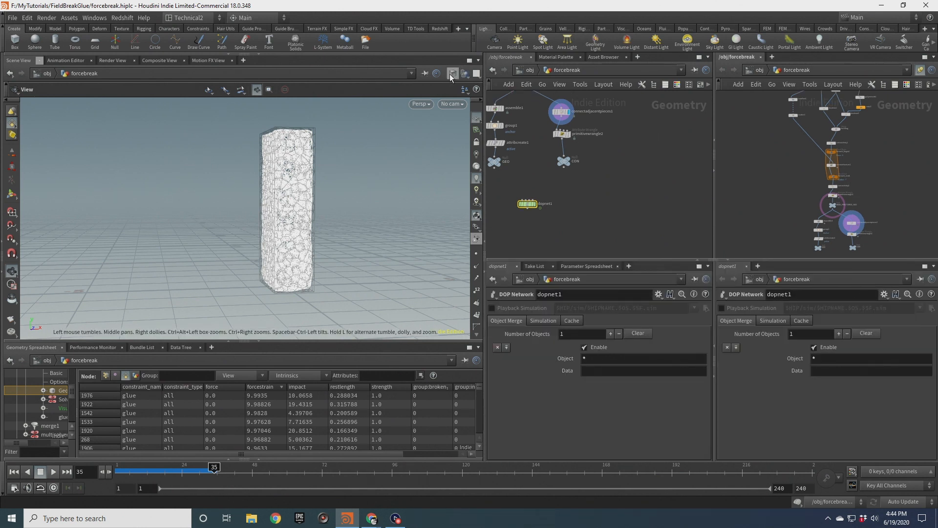
Link the scene view, geometry spreadsheet, first network pane and first parameter pane to link group 1.
click(424, 73)
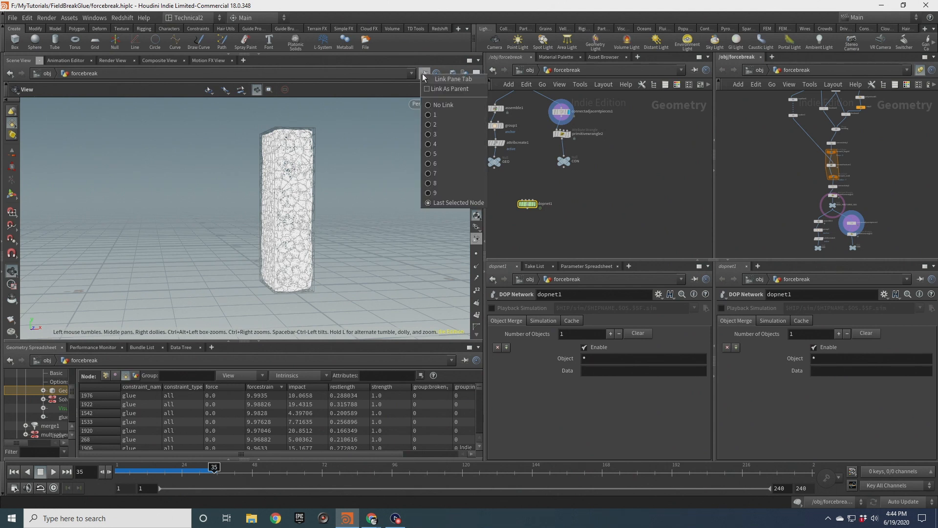
click(447, 104)
click(464, 362)
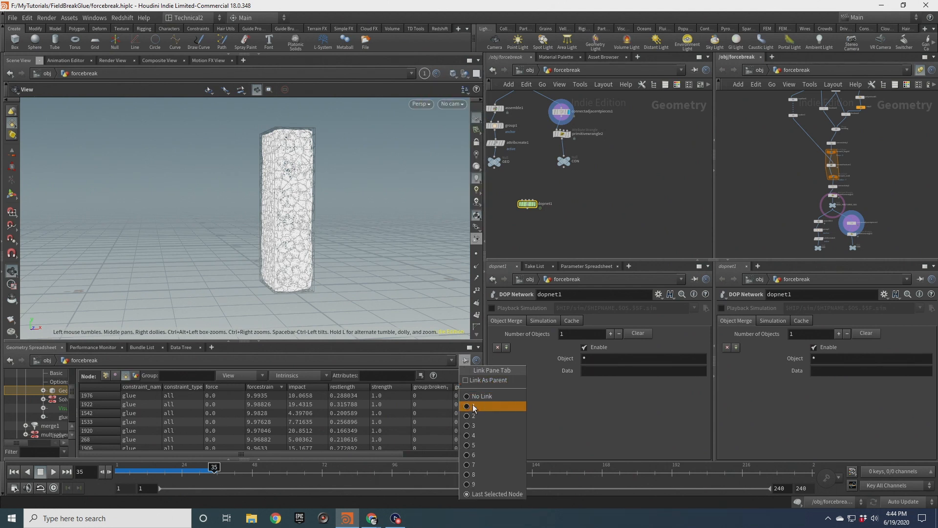
click(509, 392)
click(696, 68)
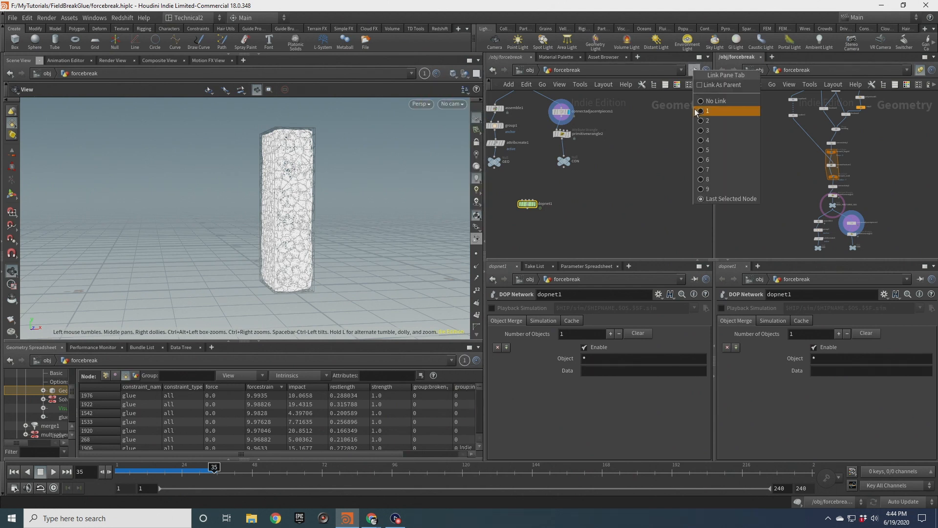
click(708, 113)
click(694, 279)
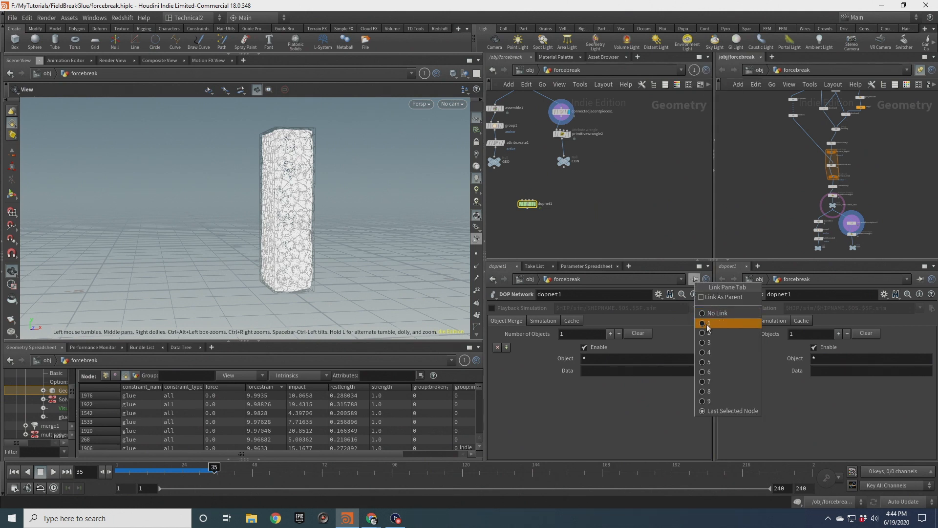
click(707, 326)
Link the second network pane and second parameter pane to link group 2.
click(919, 69)
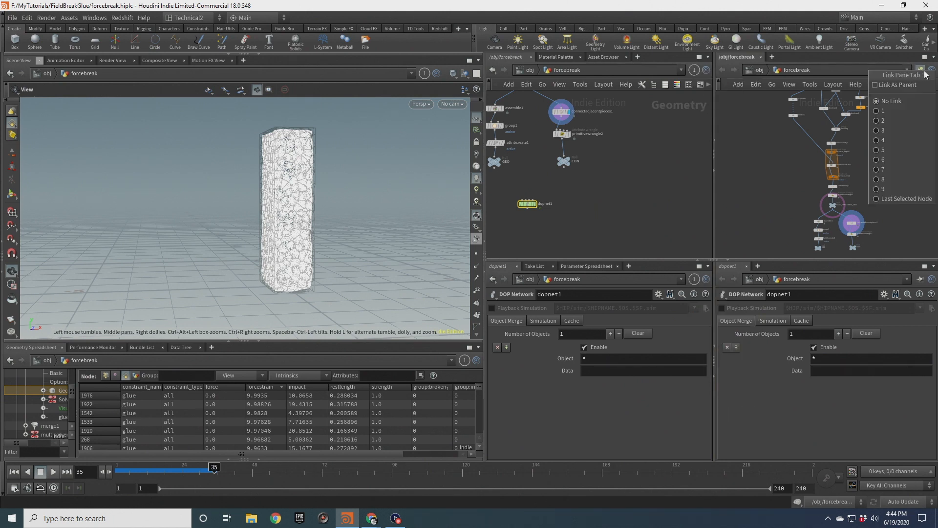
click(895, 120)
click(885, 294)
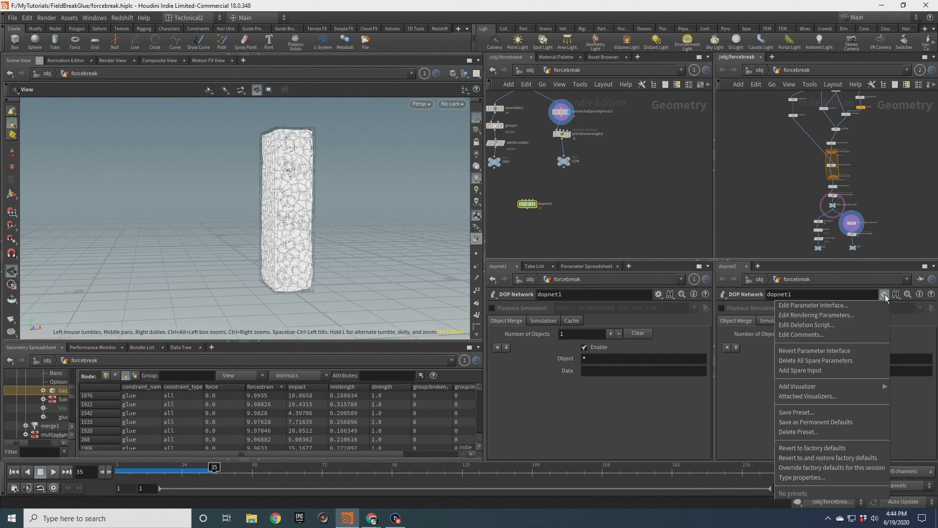
click(857, 321)
click(921, 280)
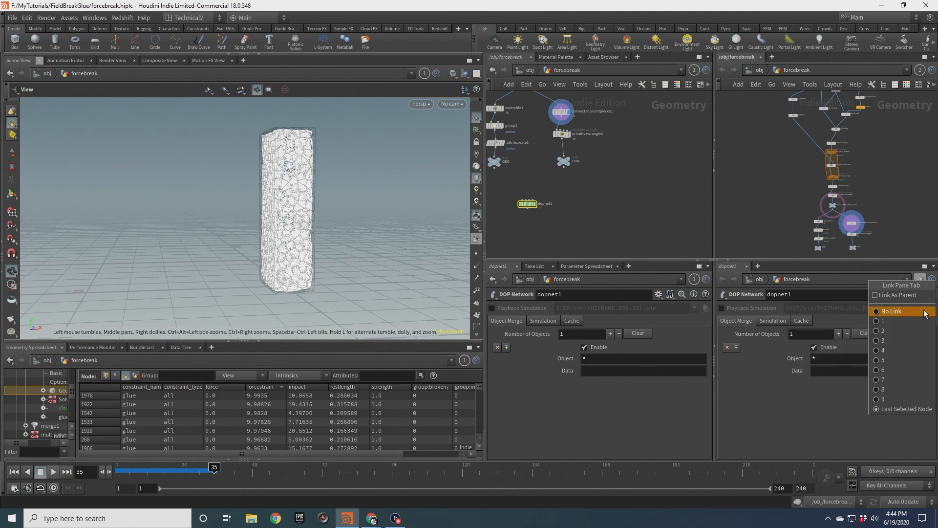
click(901, 329)
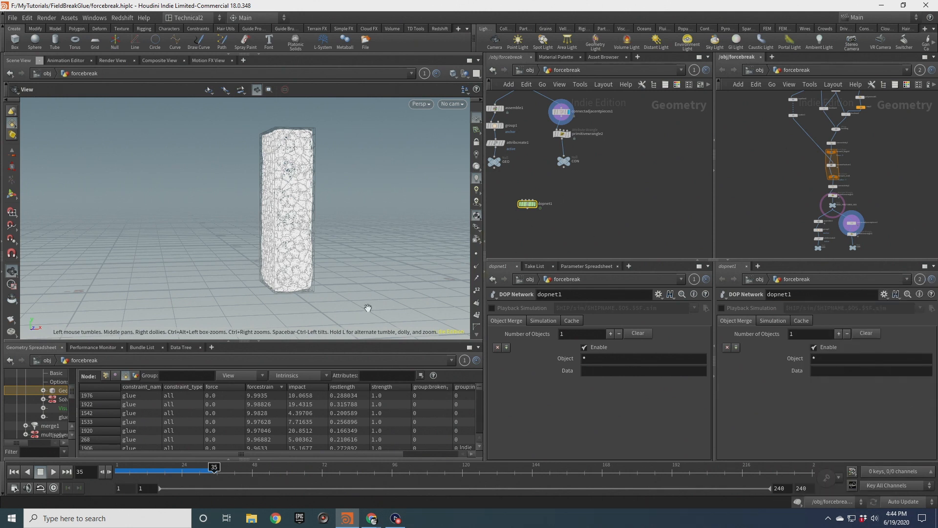
Add an Object Merge node beside dopnet1 in the forcebreak network.
key(Tab)
text(obj m)
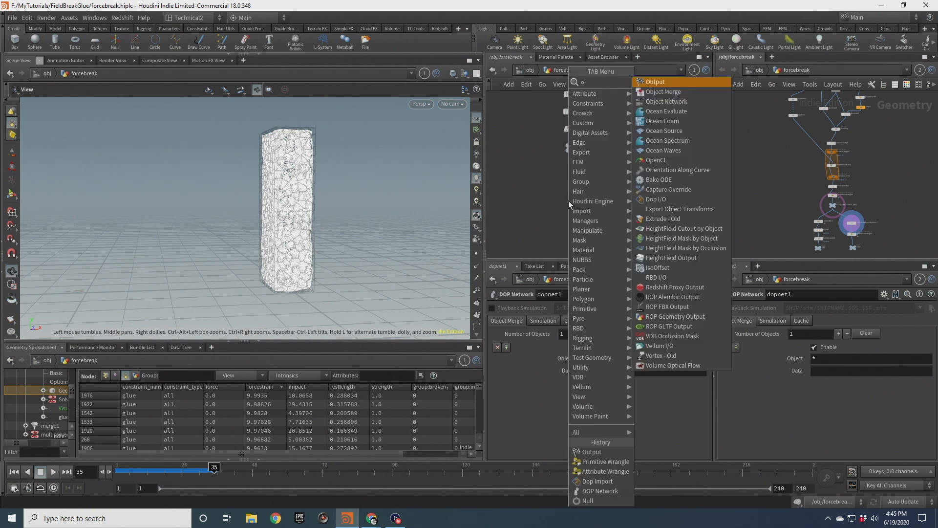
key(Return)
drag(568, 201, 660, 193)
scroll(790, 180, up, 1)
middle_drag(791, 179, 745, 77)
scroll(806, 200, up, 3)
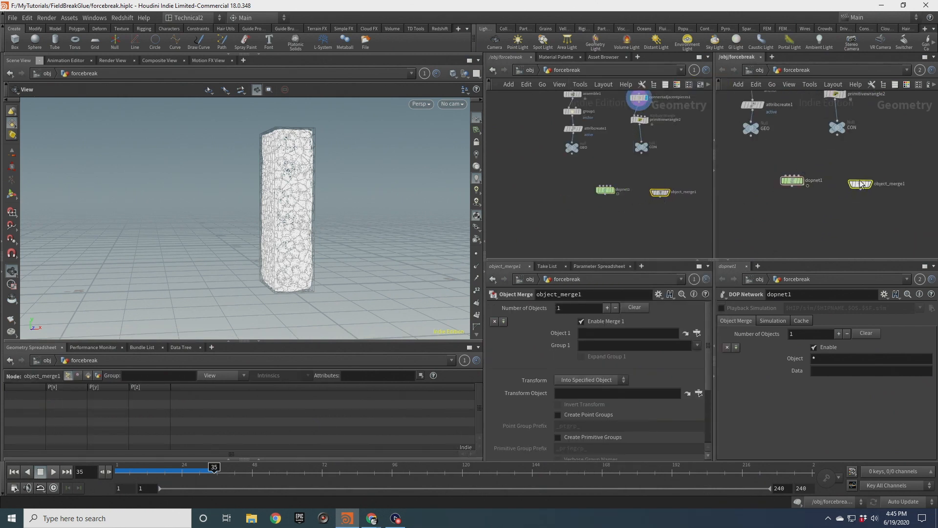
Set object_merge1's Object 1 to /obj/forcebreak/dopnet1:Relationships/constraintnetwork1/constraintnetwork/Geometry, using the data tree inside dopnet1.
double_click(605, 188)
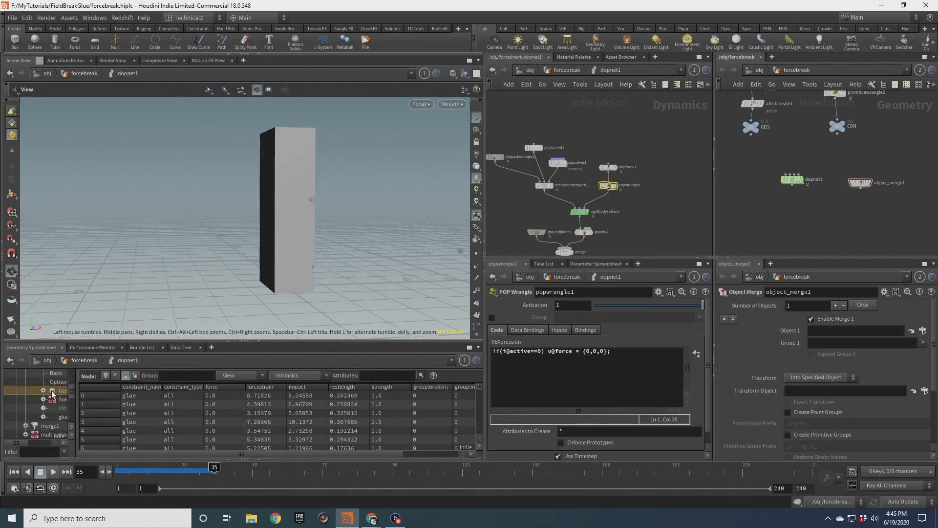
drag(52, 391, 814, 331)
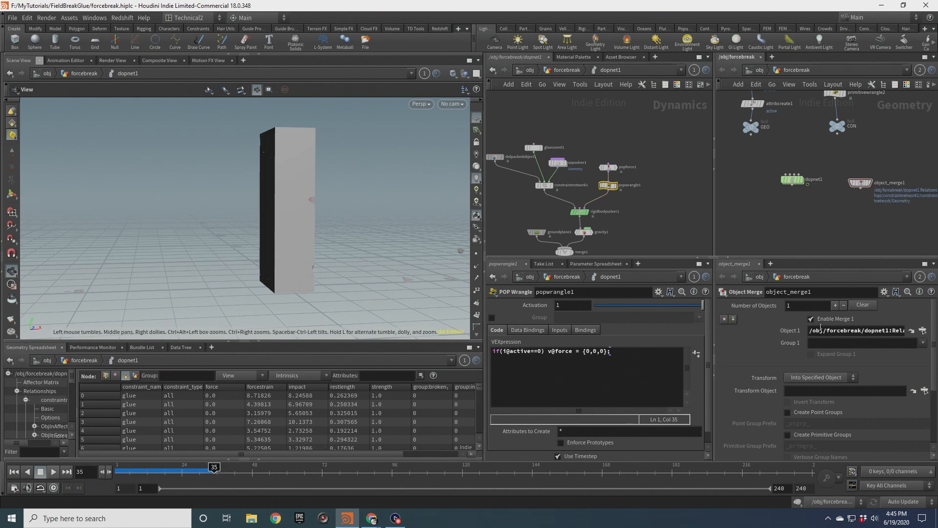
click(862, 331)
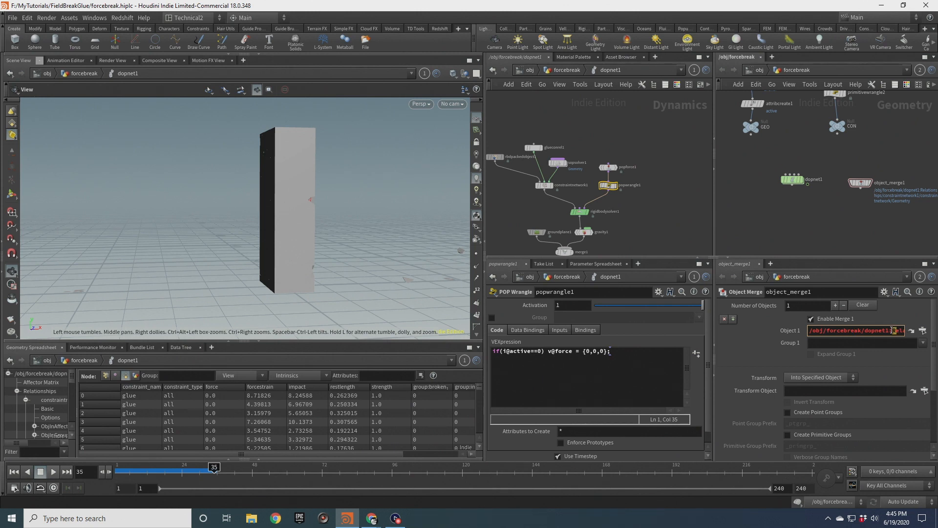
middle_drag(911, 225, 851, 238)
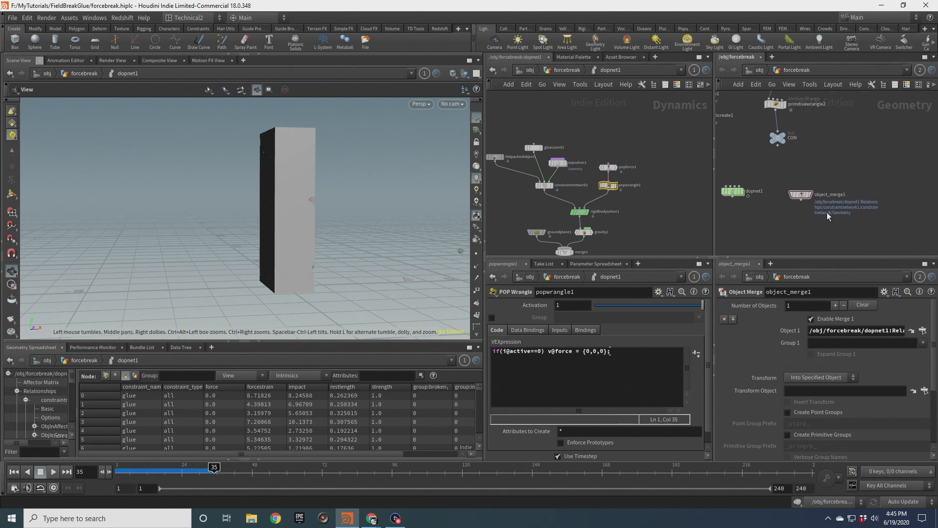
Close the second network and parameter panes and return the remaining panes to the forcebreak level.
click(933, 58)
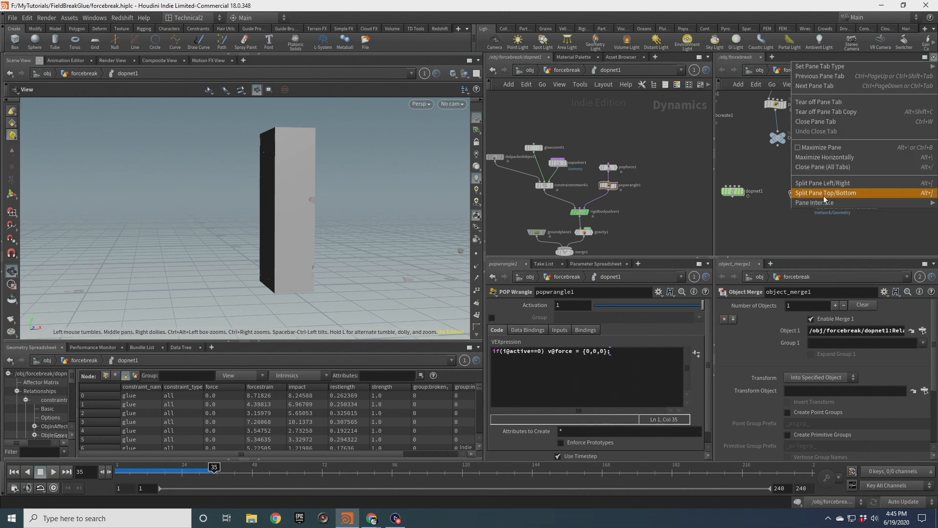
click(759, 121)
click(762, 57)
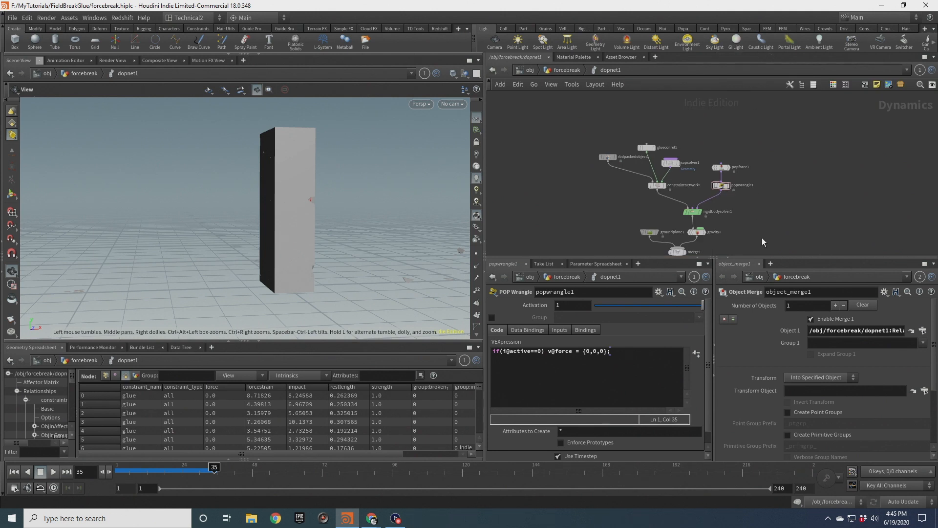
click(759, 264)
middle_drag(609, 267, 628, 206)
click(573, 73)
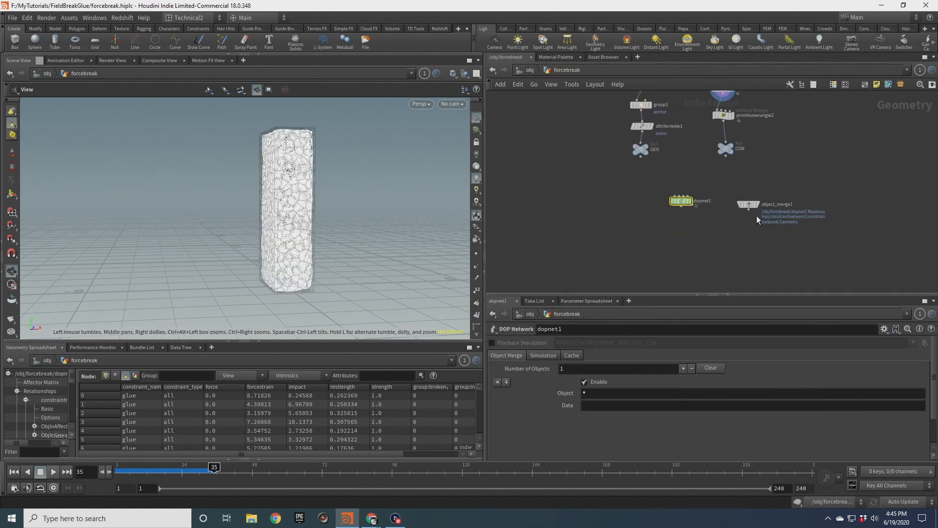
Display object_merge1 and turn on the visualizer for its forcestrain primitive attribute.
click(753, 201)
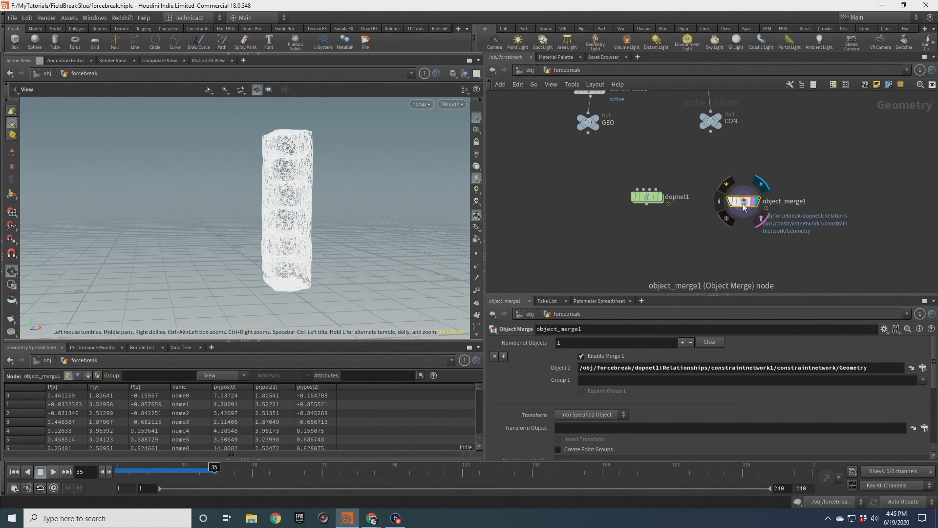
click(720, 202)
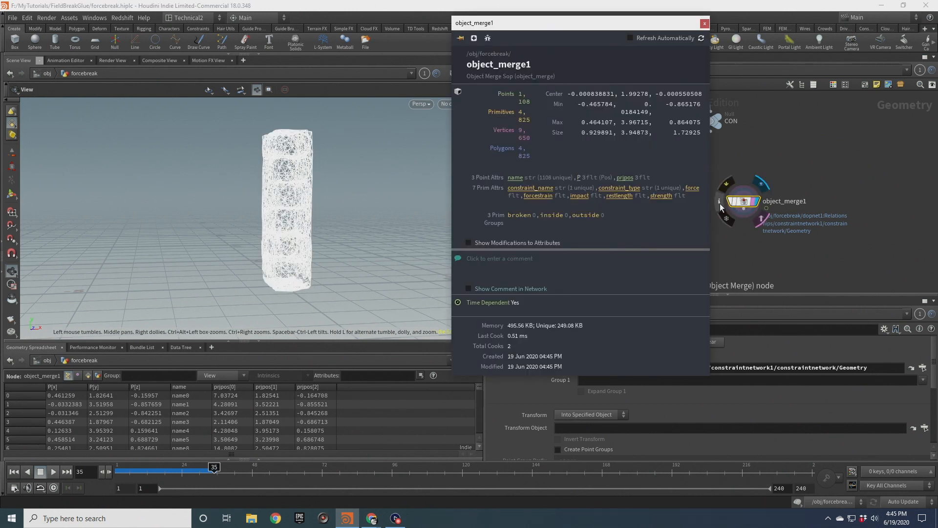
click(535, 195)
click(704, 24)
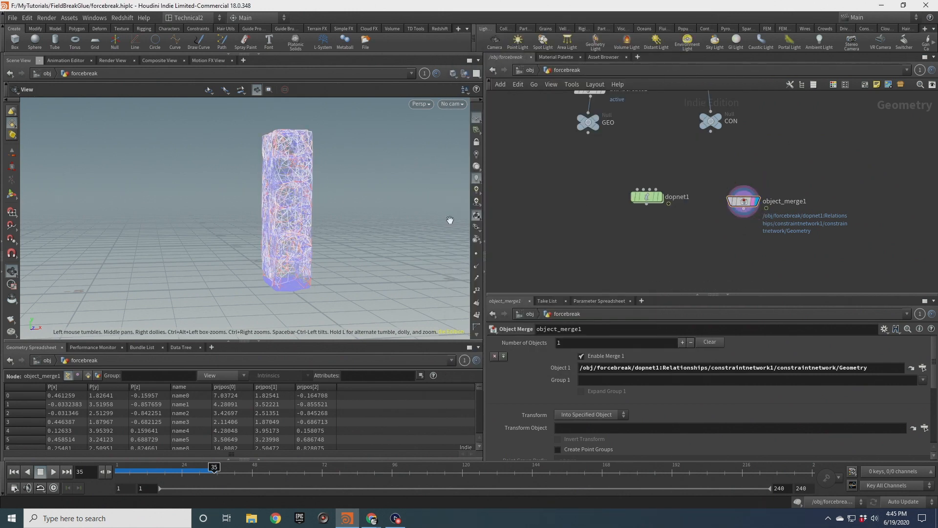
Examine the forcestrain coloring on the column's constraints from several angles while stepping through the simulated frames.
mouse_move(313, 222)
mouse_down()
mouse_move(366, 235)
mouse_move(277, 218)
mouse_move(313, 222)
mouse_up()
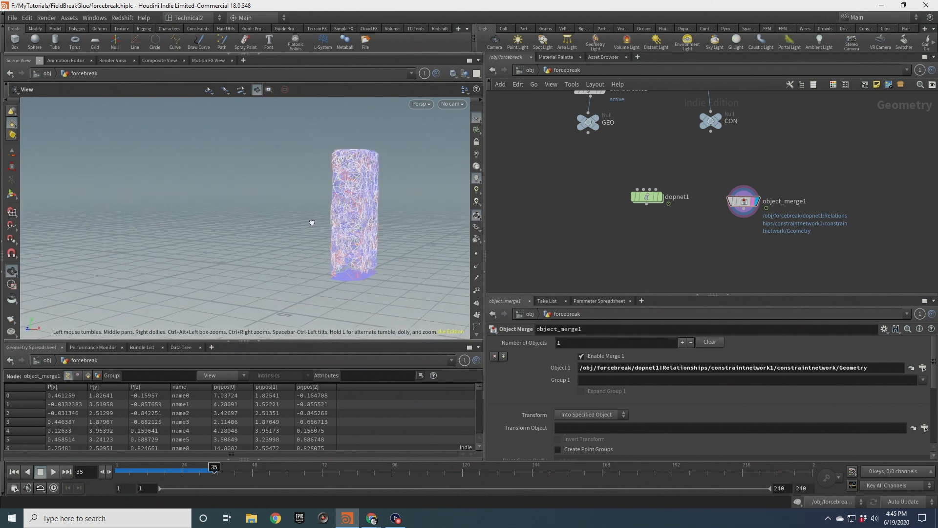
right_drag(312, 222, 357, 243)
middle_drag(357, 243, 313, 234)
drag(314, 235, 353, 221)
drag(324, 282, 296, 330)
key(Left)
key(Left)
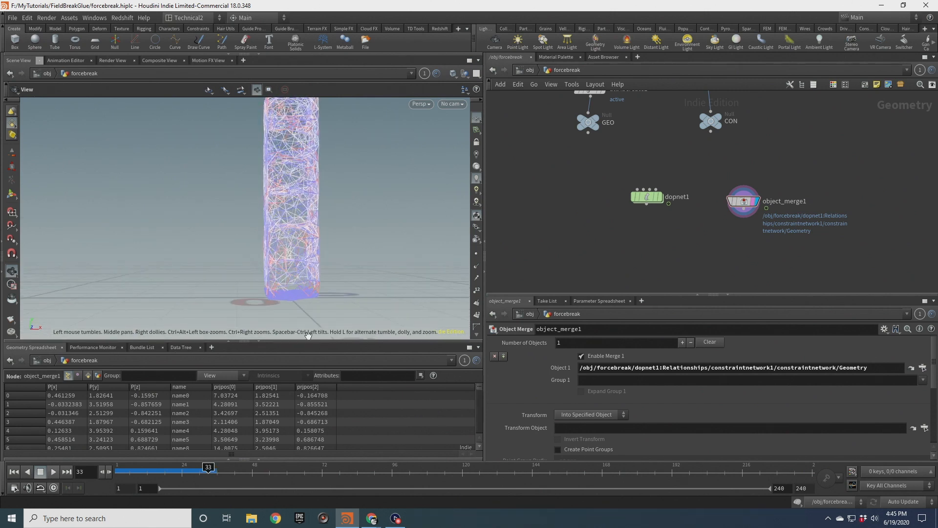
key(Down)
key(ctrl+Up)
key(Right)
key(Right)
mouse_move(300, 289)
mouse_down()
mouse_move(311, 287)
mouse_move(294, 290)
mouse_up()
key(Right)
key(Right)
key(Right)
key(Right)
key(Right)
key(Right)
key(Right)
key(Right)
key(Right)
key(Right)
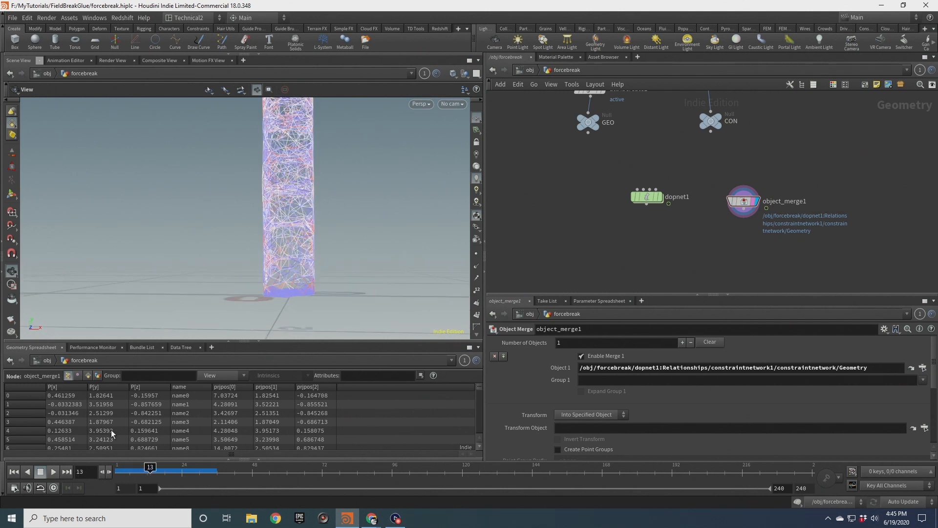
Rewind to frame 1 and set the Threshold of primitivewrangle2 inside sopsolver1 to 5.
click(15, 473)
double_click(647, 198)
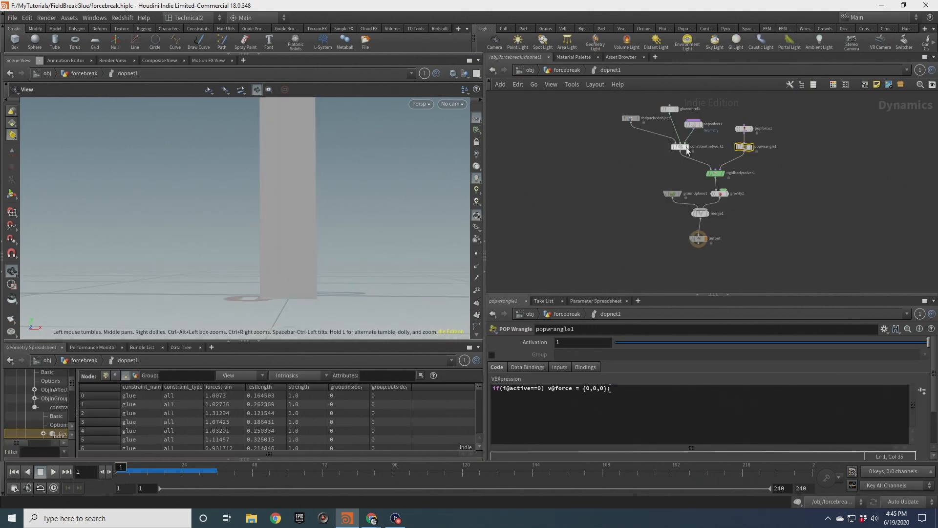
double_click(699, 125)
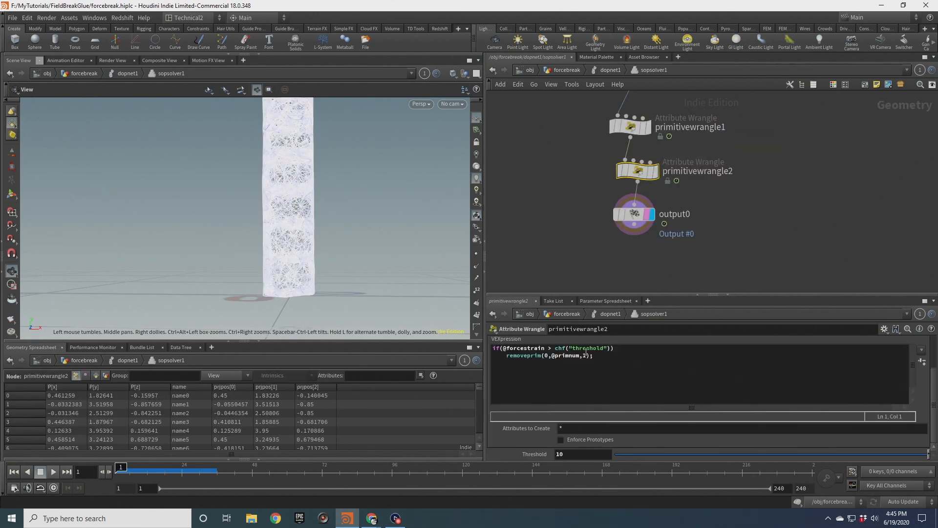
click(631, 126)
click(637, 170)
click(574, 452)
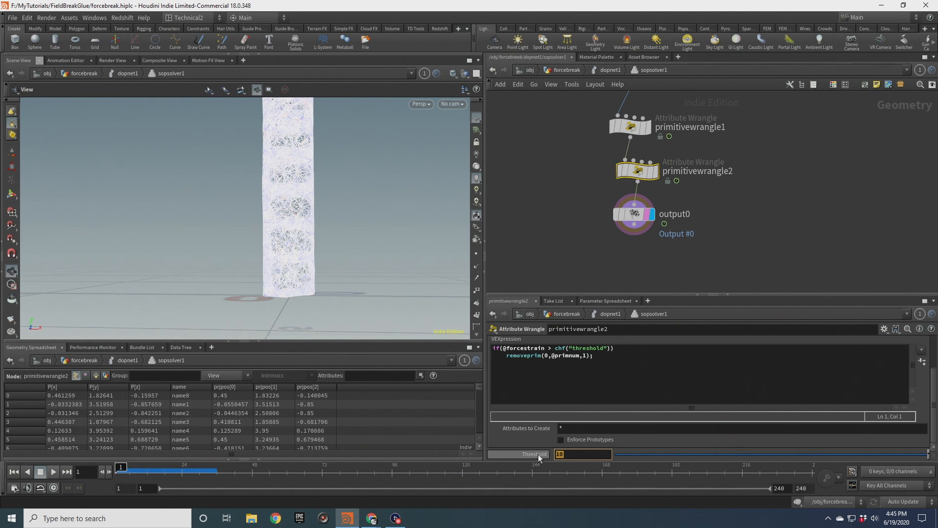
text(5)
key(Return)
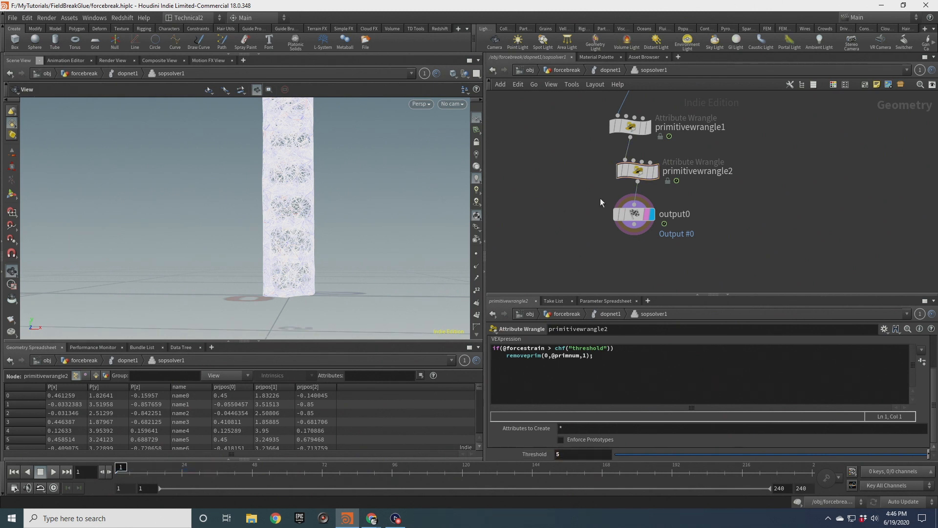
Play the simulation from the forcebreak level up to frame 9 and inspect the colored constraints near the base.
click(602, 71)
click(578, 70)
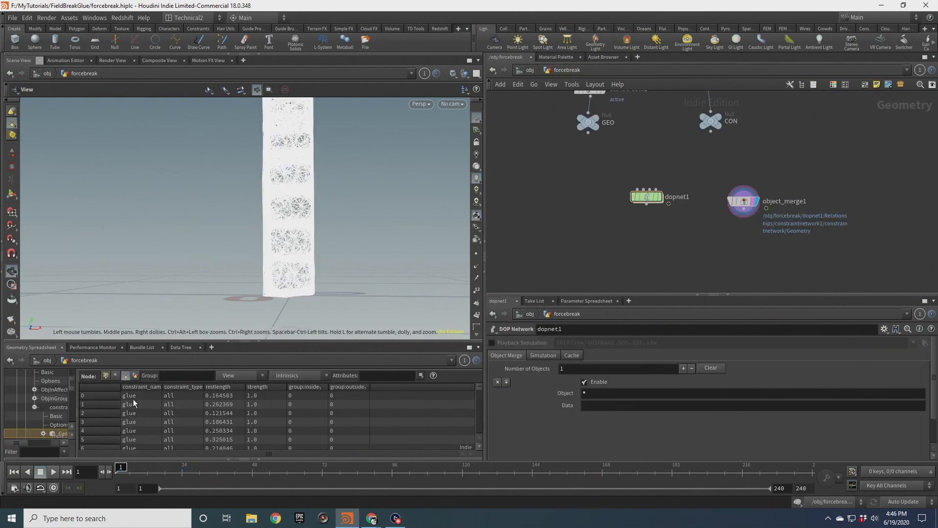
click(41, 473)
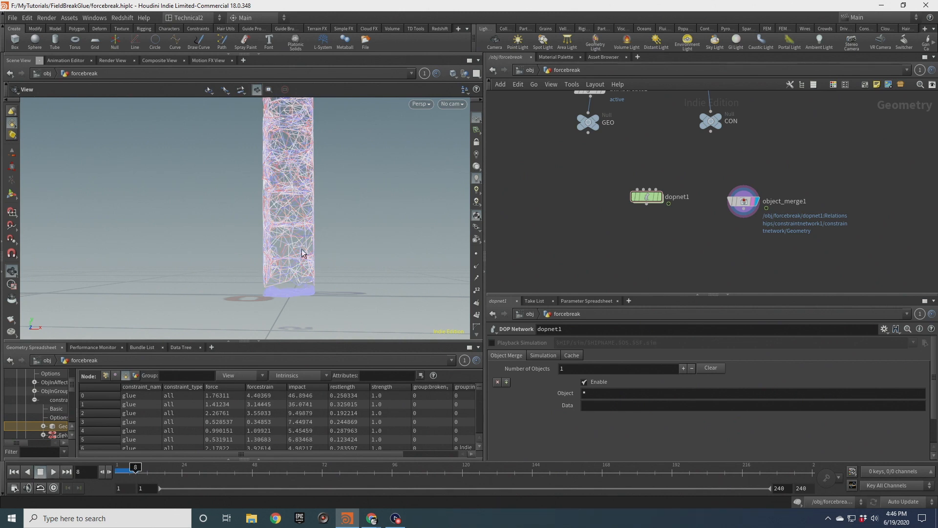
drag(301, 254, 327, 289)
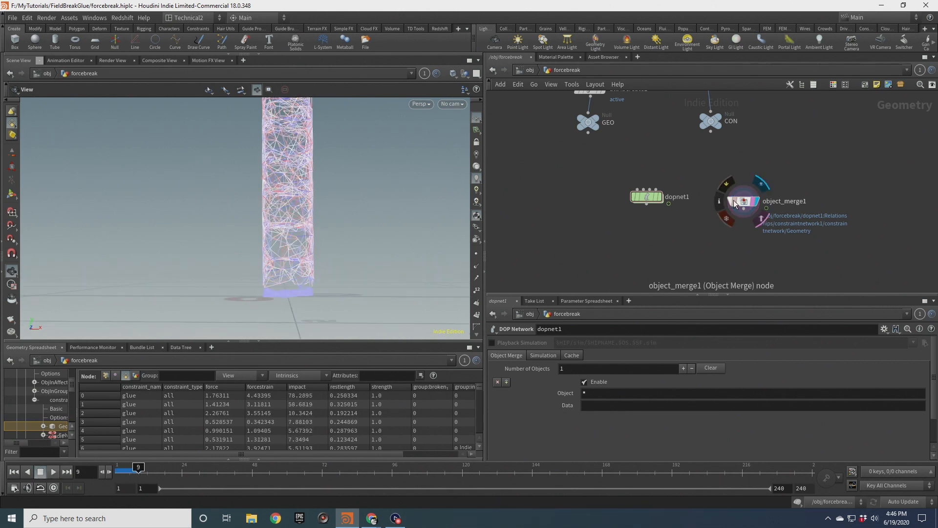
Play the simulation inside dopnet1 up to frame 39 and inspect the breaking column from several angles, checking popforce1's parameters.
double_click(646, 196)
middle_drag(231, 217, 229, 230)
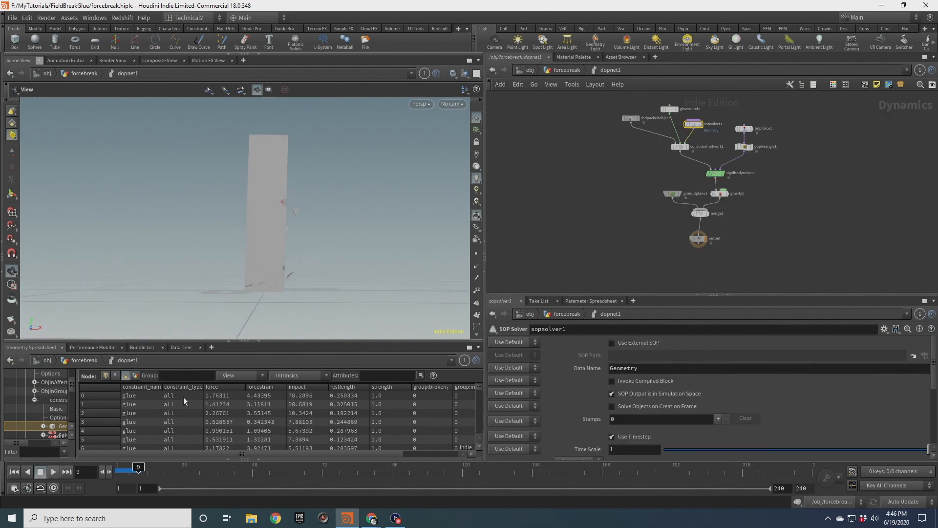
click(57, 473)
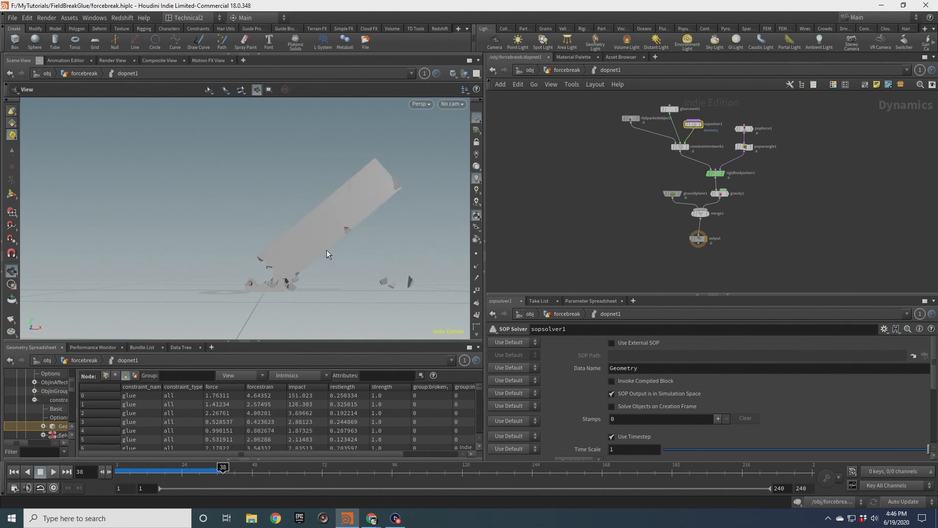
click(41, 472)
drag(341, 198, 383, 281)
click(744, 129)
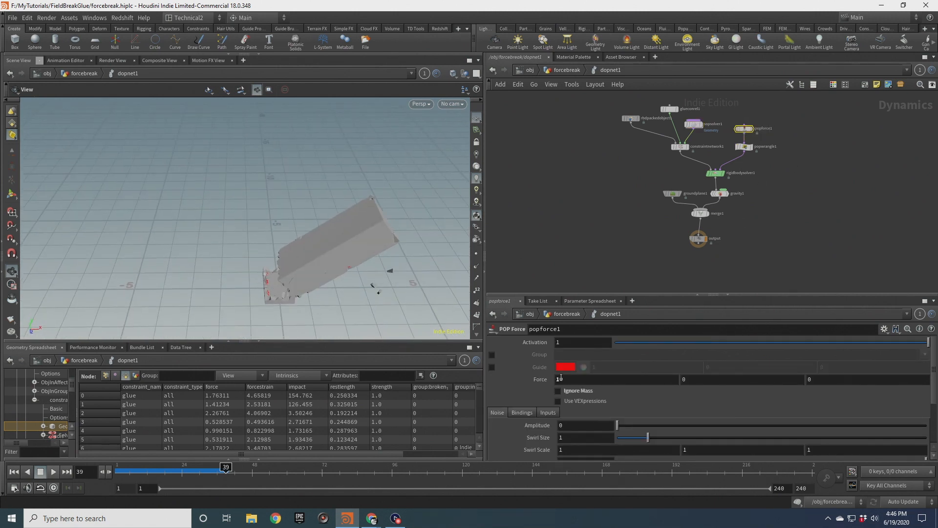
middle_drag(306, 261, 312, 249)
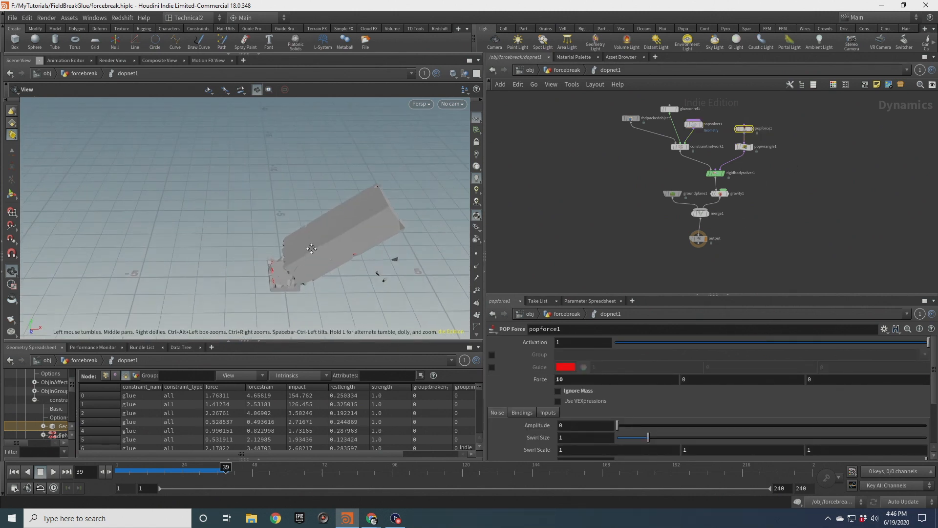
scroll(311, 252, up, 5)
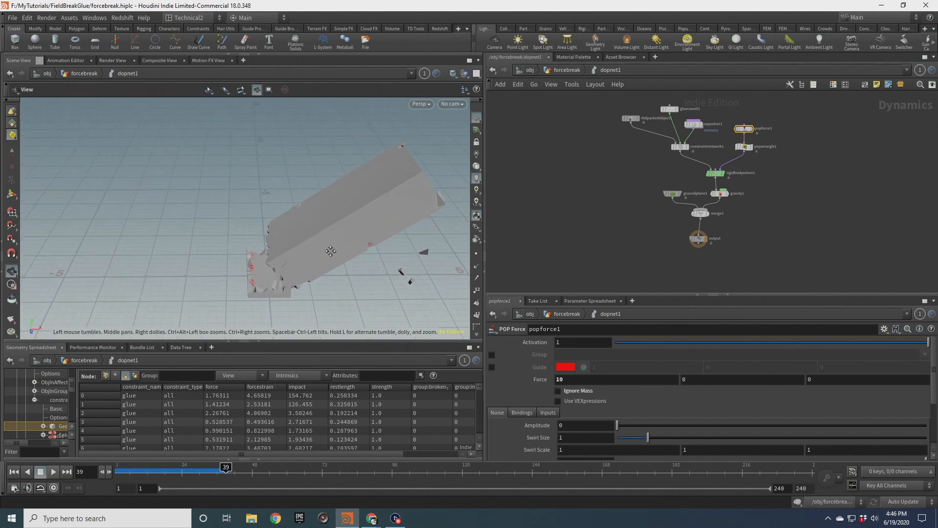
middle_drag(343, 247, 341, 266)
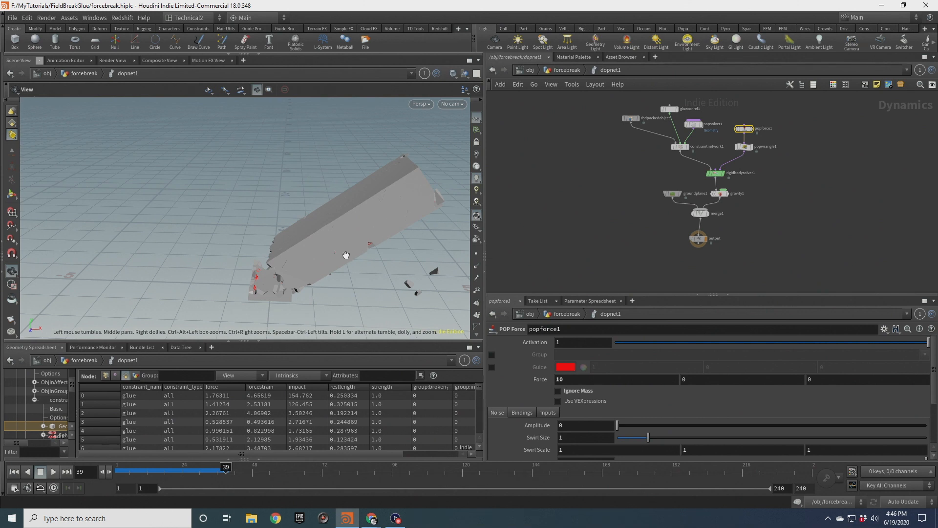
drag(346, 254, 316, 259)
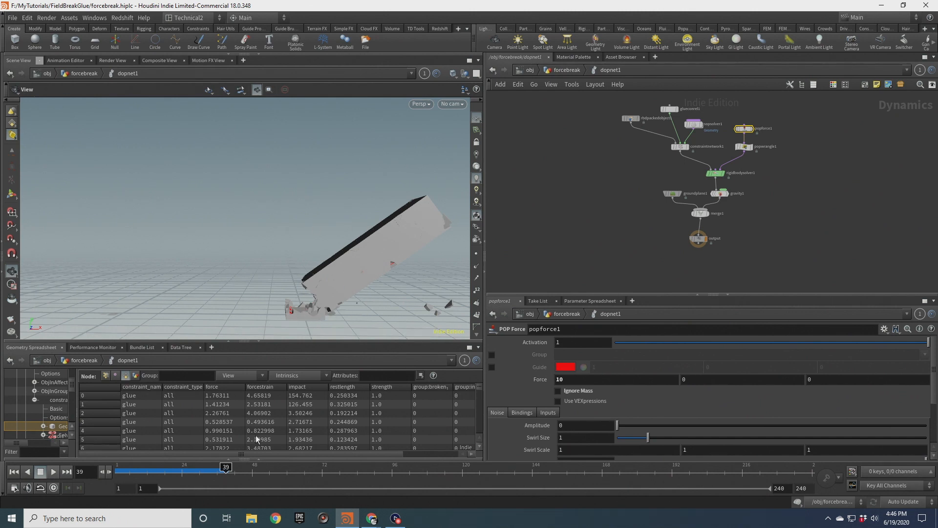
Rewind to frame 1 and delete the POP wrangle node between popforce1 and rigidbodysolver1.
drag(226, 470, 120, 468)
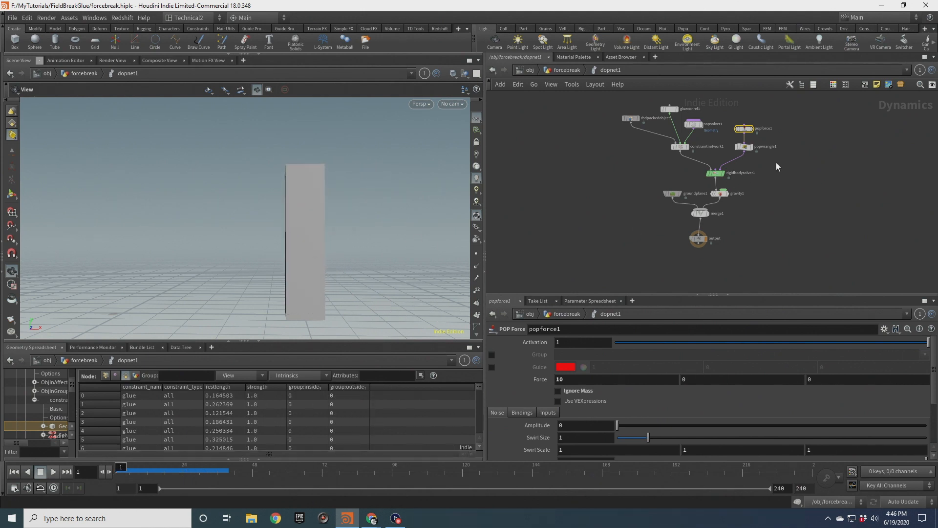
scroll(777, 167, up, 3)
mouse_move(693, 152)
mouse_down()
mouse_move(729, 180)
mouse_move(706, 151)
mouse_up()
key(Delete)
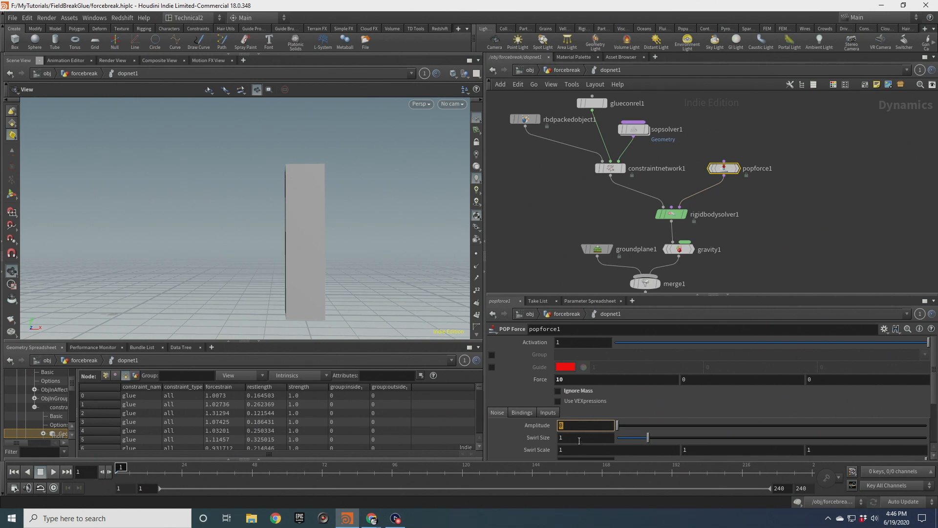
Set popforce1's noise Amplitude to 2, its X Force to 5 and its Swirl Size to 2.
click(576, 381)
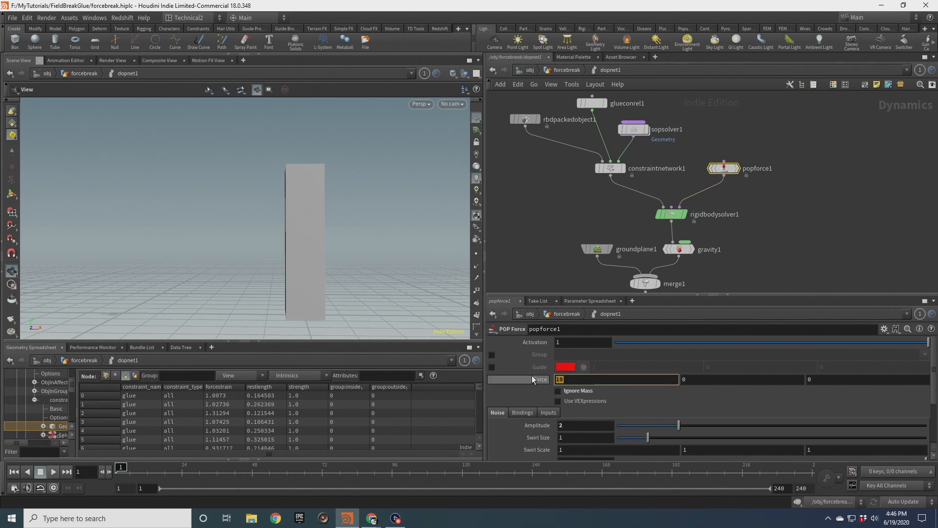
text(5)
click(581, 274)
scroll(564, 414, down, 3)
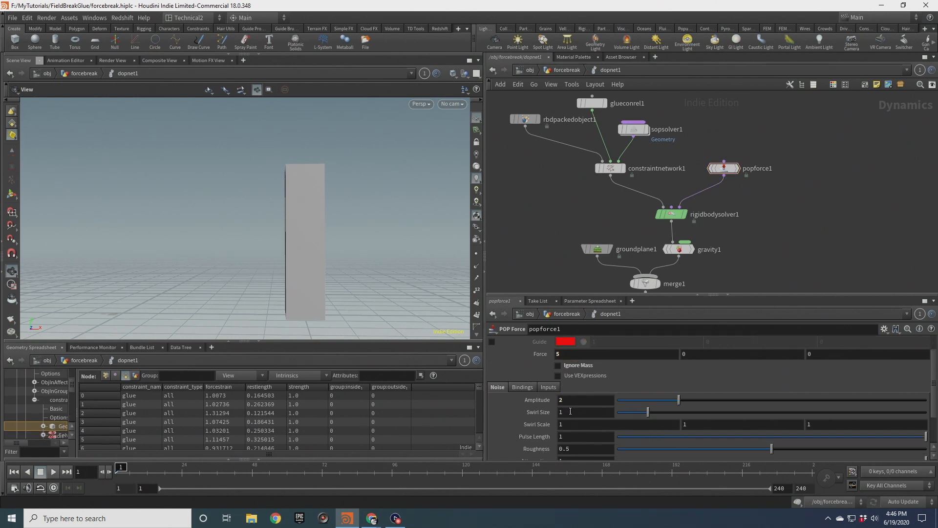
drag(287, 268, 273, 292)
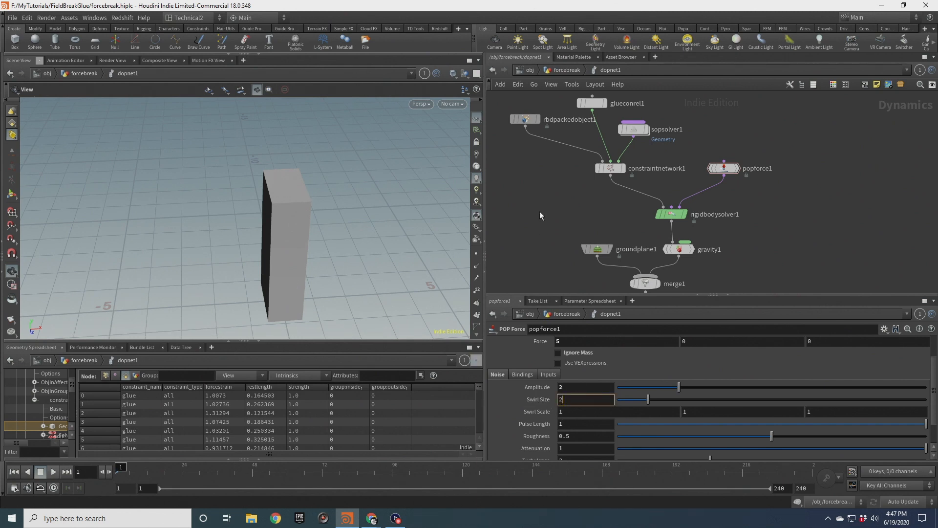
key(Return)
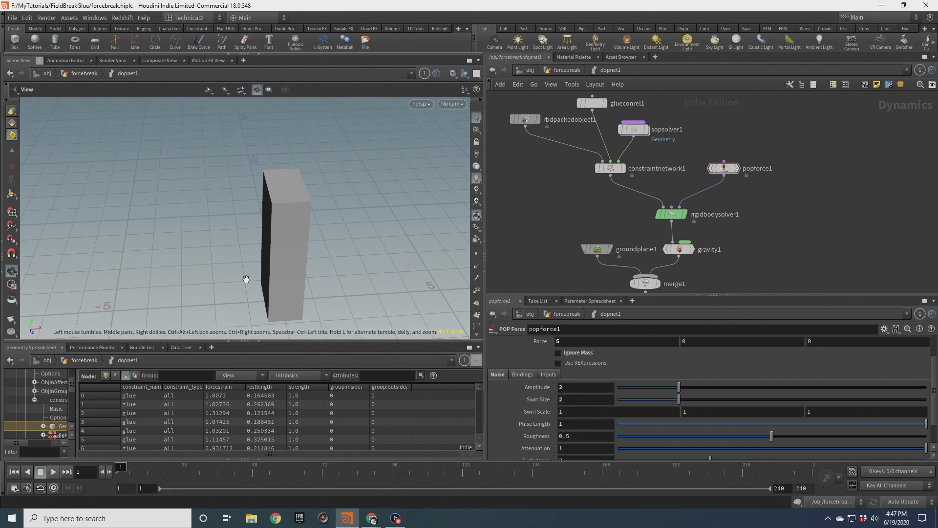
Play the simulation up to frame 129 and examine the column's fracturing from several angles.
drag(252, 283, 254, 207)
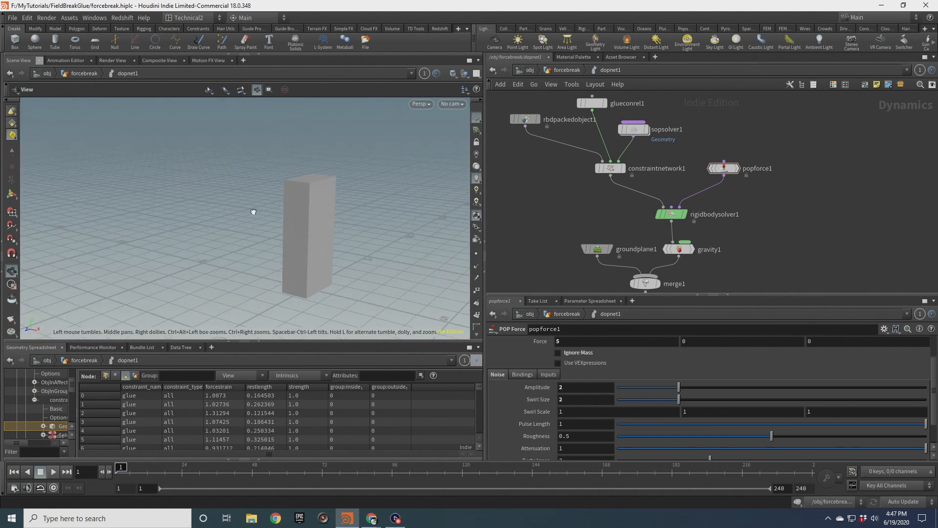
click(54, 471)
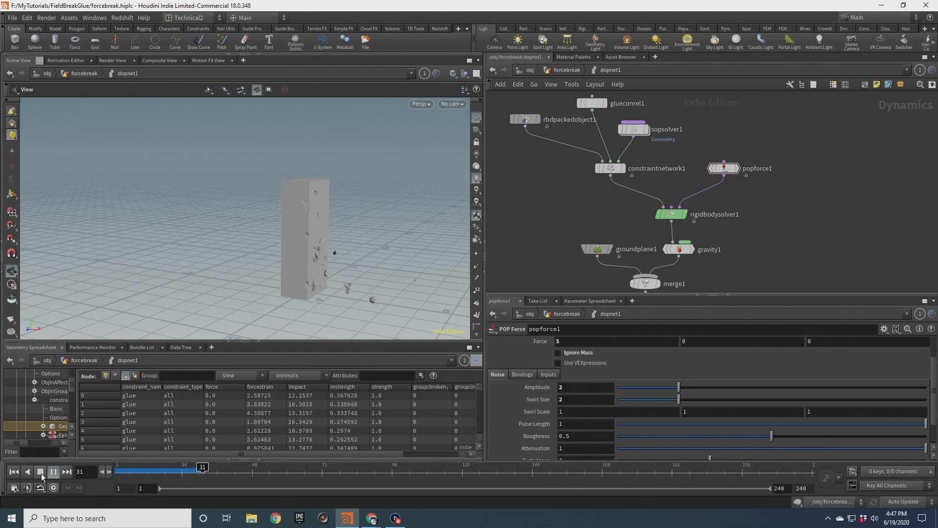
click(41, 474)
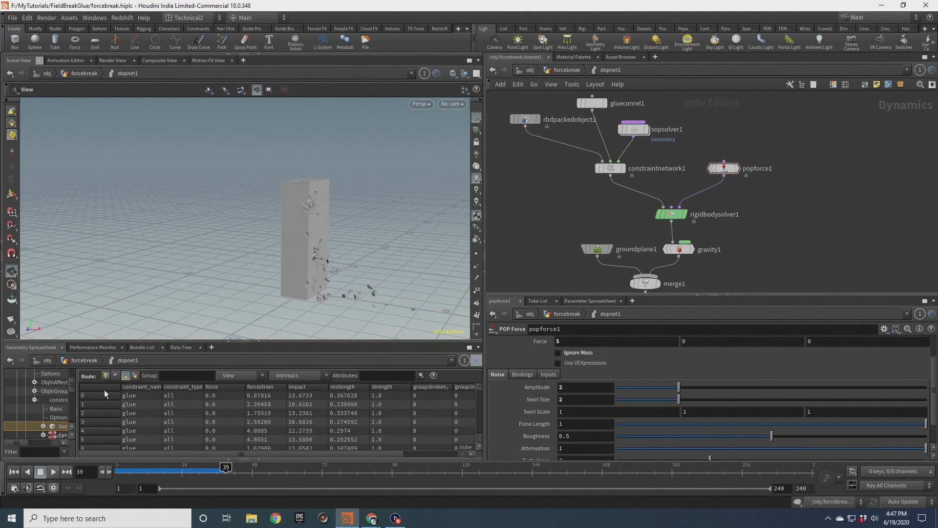
scroll(304, 214, up, 4)
drag(304, 215, 237, 199)
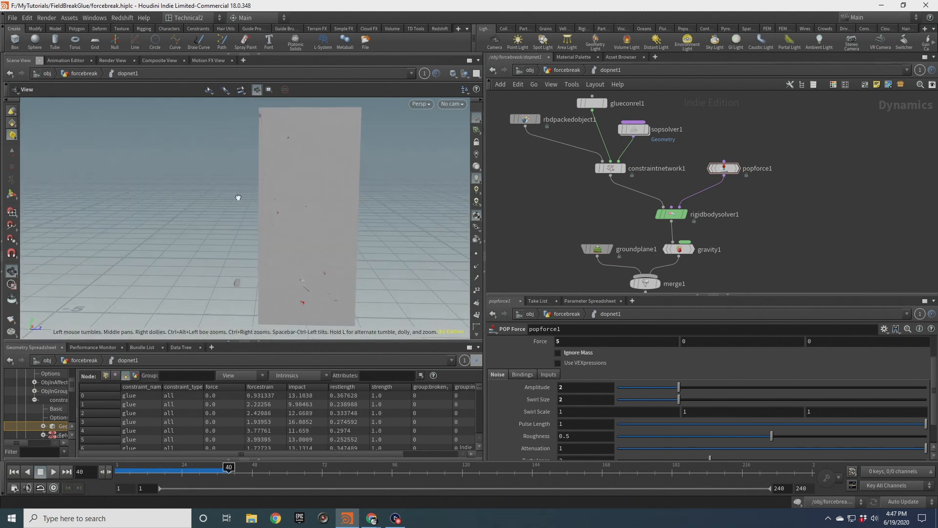
click(40, 475)
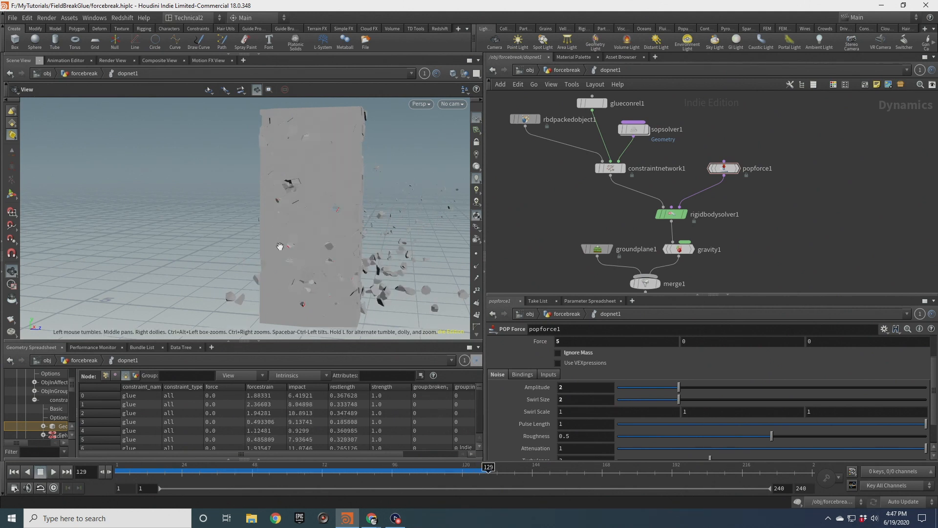
drag(283, 245, 351, 238)
middle_drag(351, 239, 289, 240)
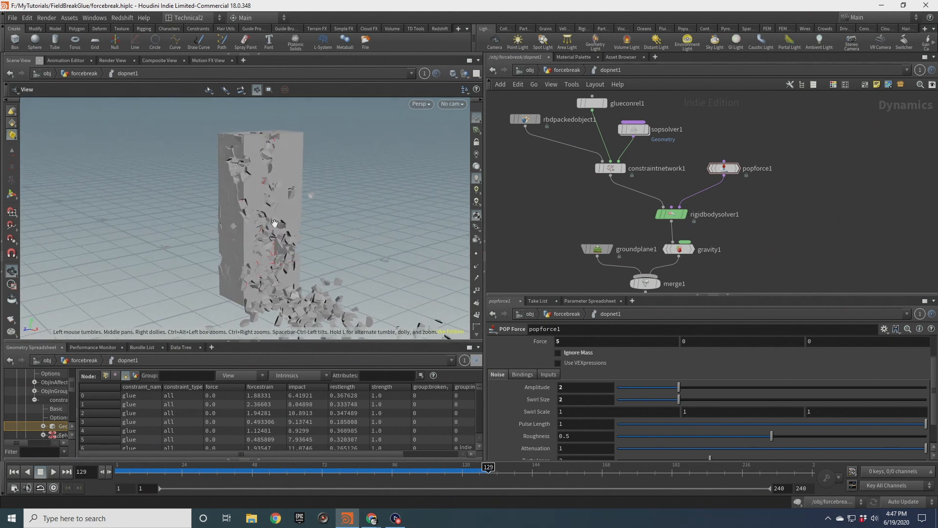
Rewind to frame 1, set popforce1's noise Amplitude to 4 and test the simulation up to frame 18.
drag(495, 468, 117, 438)
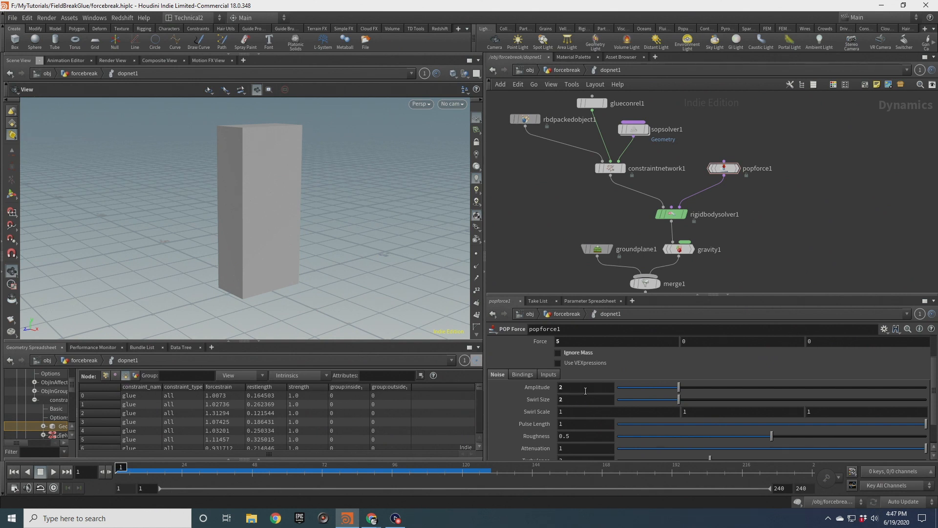
scroll(581, 389, up, 2)
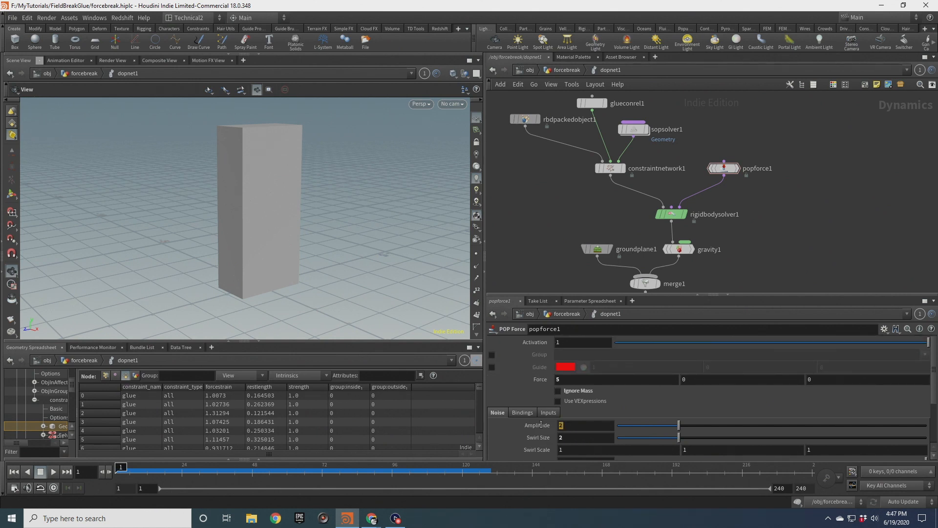
text(4)
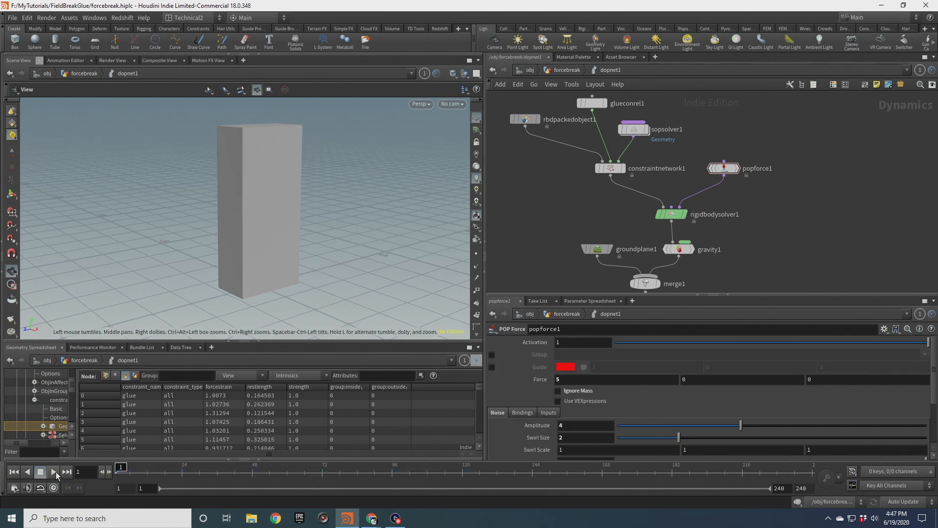
click(54, 471)
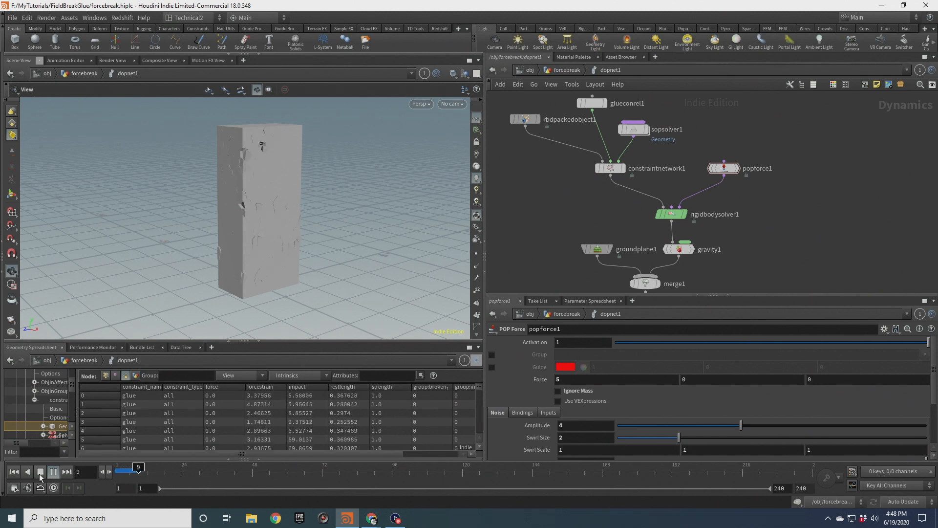
click(40, 473)
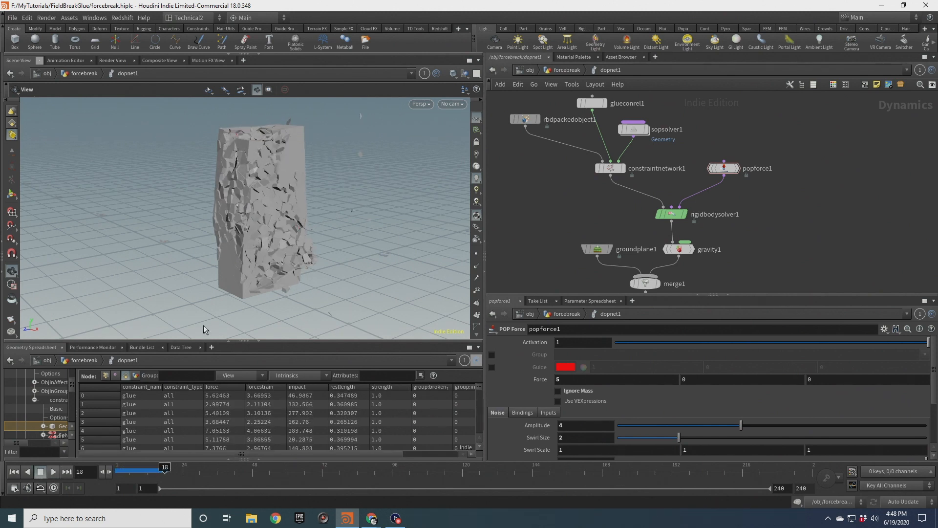
drag(264, 235, 299, 252)
Rewind to frame 1 and set popforce1's X Force to 0 and its noise Amplitude to 5.
click(14, 472)
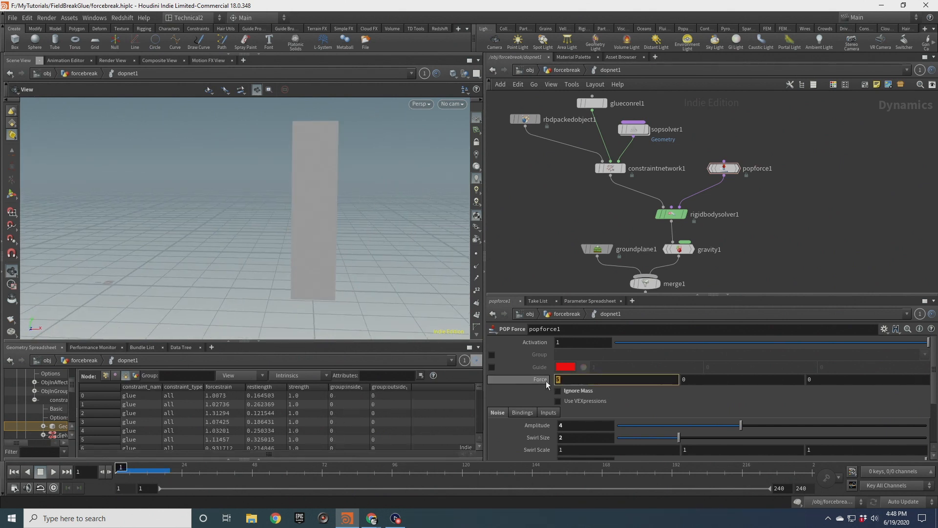
text(0)
key(Return)
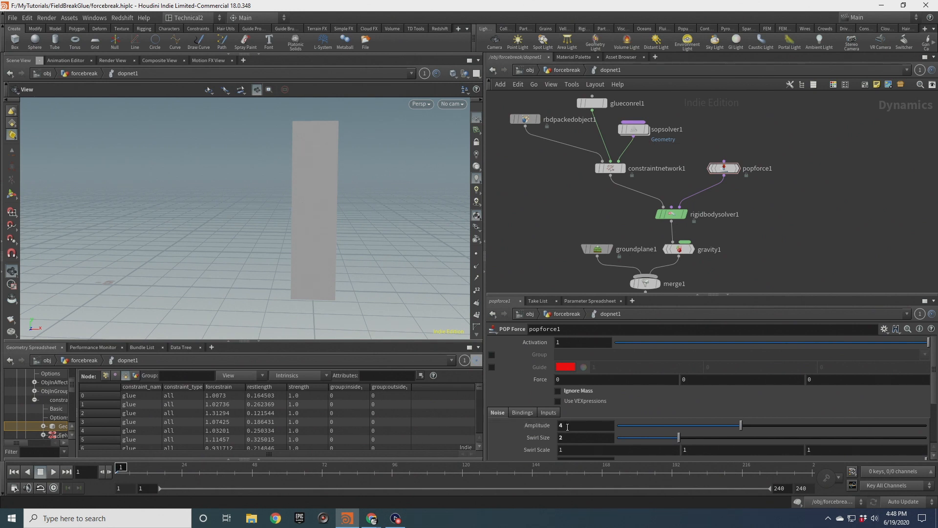
text(5)
key(Return)
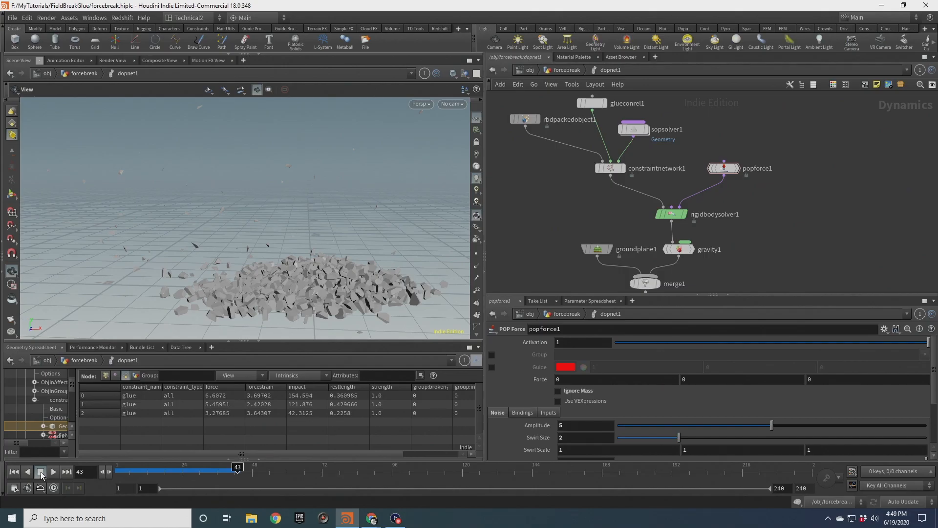
Inspect the debris at frame 43 and scrub back through frame 24 to frame 1, viewing the column from several angles.
drag(307, 264, 307, 302)
middle_drag(308, 302, 302, 228)
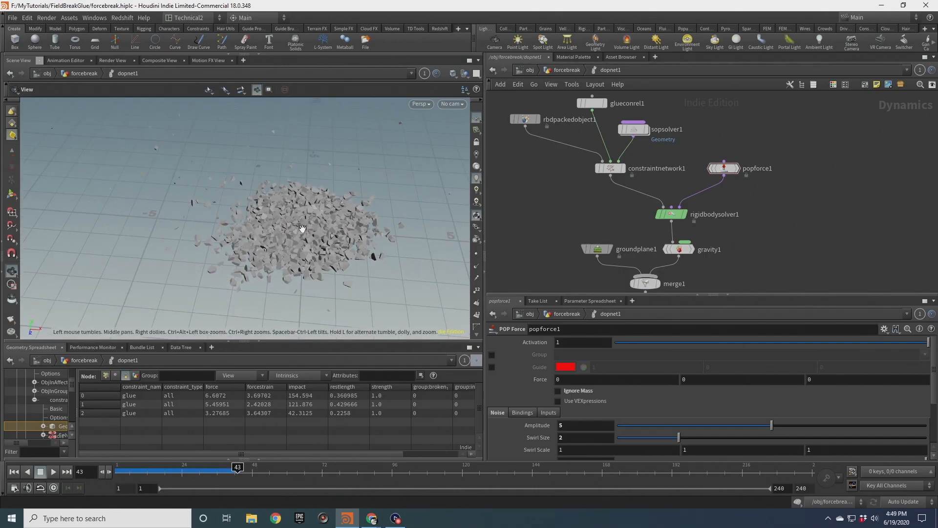
drag(302, 229, 314, 218)
drag(237, 471, 182, 472)
drag(284, 284, 325, 250)
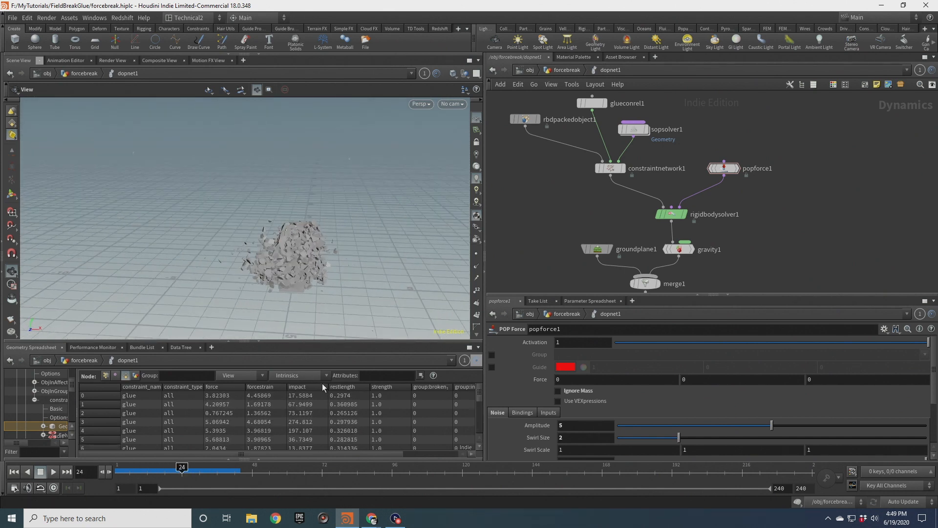
drag(193, 470, 117, 471)
drag(345, 234, 281, 237)
right_drag(281, 236, 310, 239)
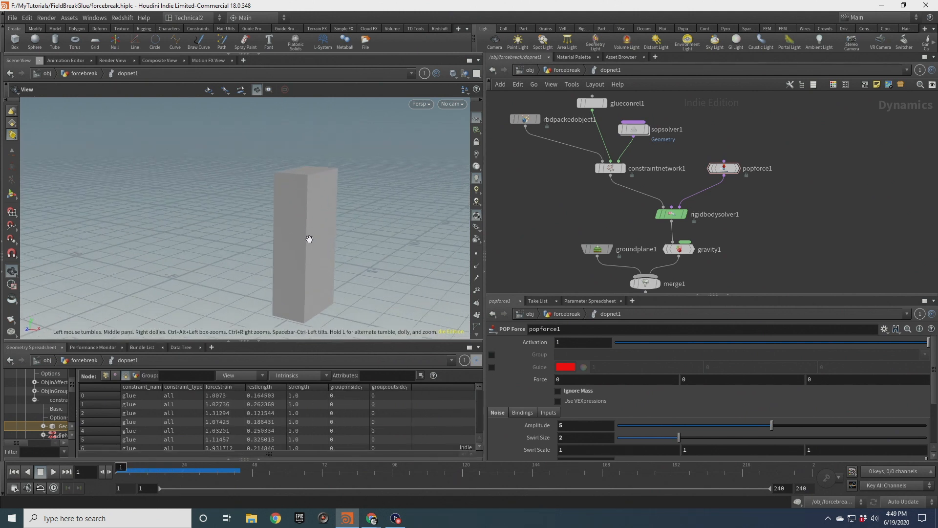
middle_drag(320, 238, 293, 230)
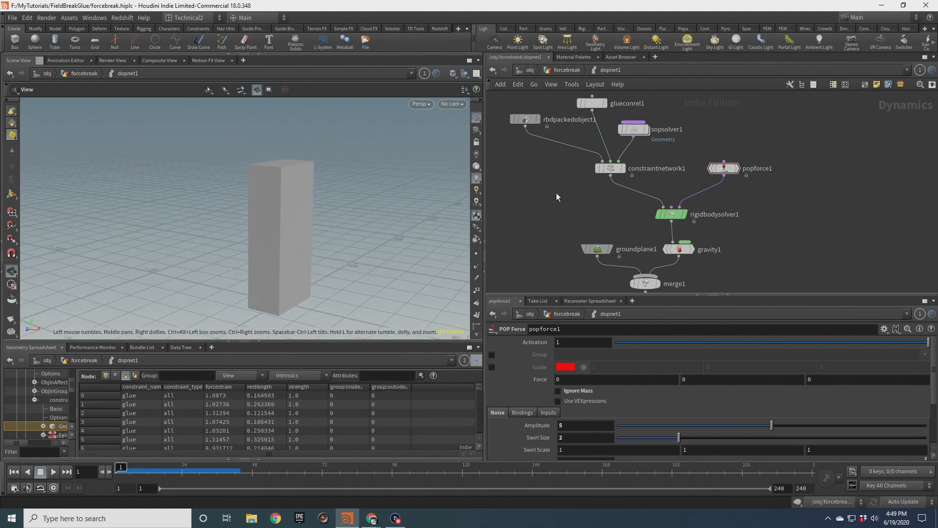
Return to the forcebreak level, then display and select the CON null below primitivewrangle2.
click(567, 72)
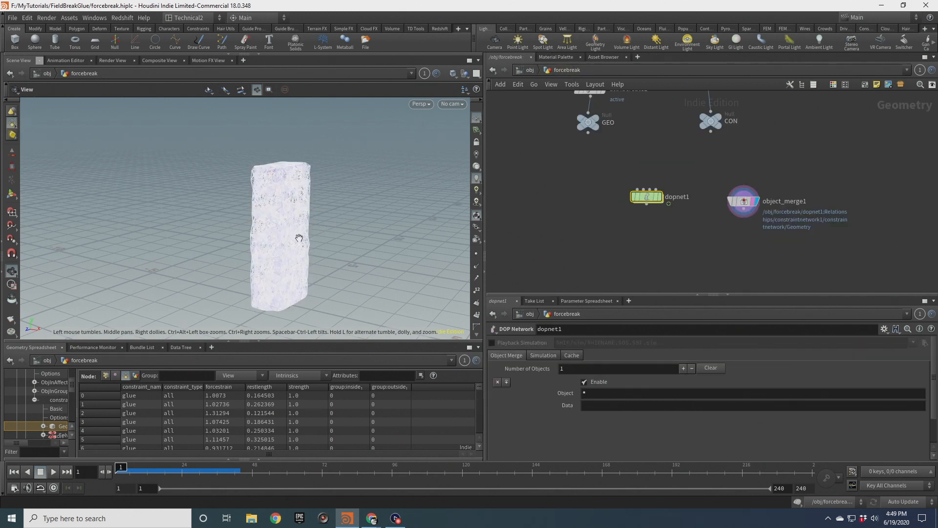
drag(299, 238, 286, 211)
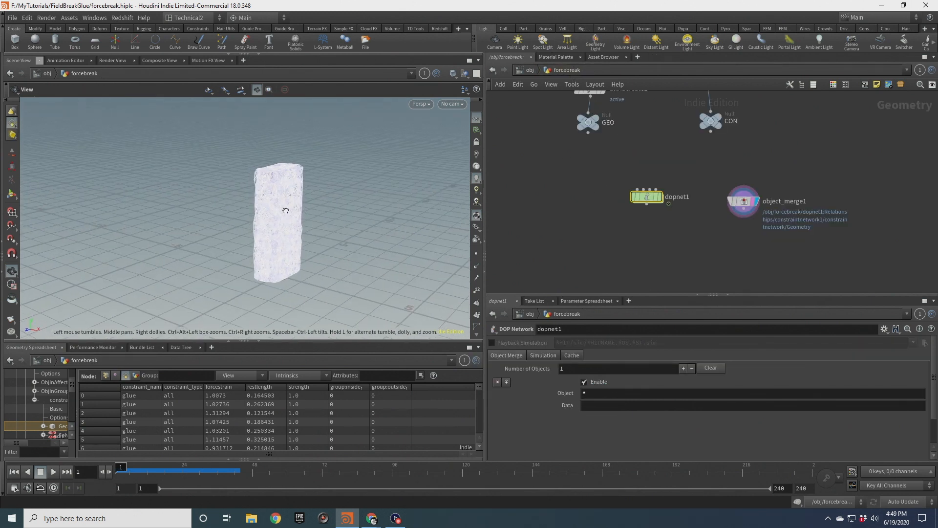
middle_drag(683, 162, 689, 276)
scroll(720, 243, up, 2)
click(733, 208)
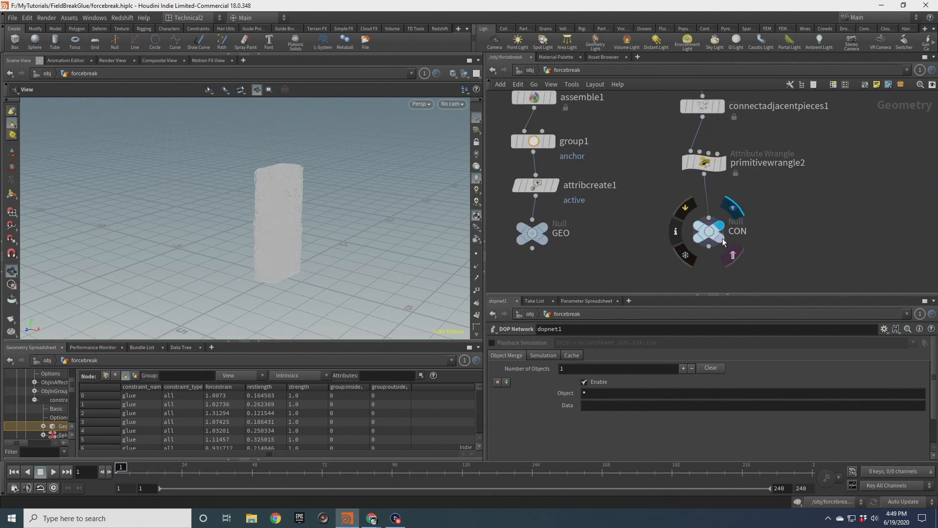
click(722, 231)
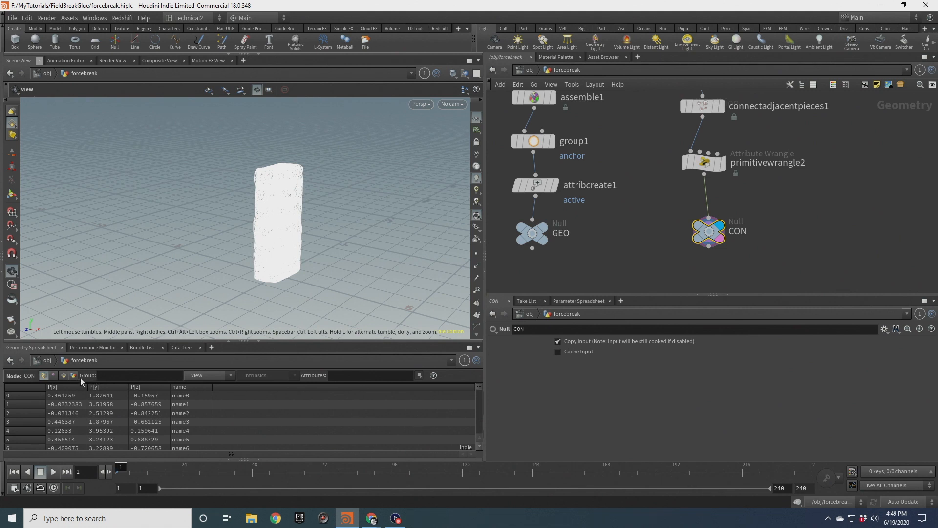
Examine the CON null's primitive attributes in the Geometry Spreadsheet.
click(64, 376)
drag(270, 277, 359, 188)
scroll(672, 202, down, 6)
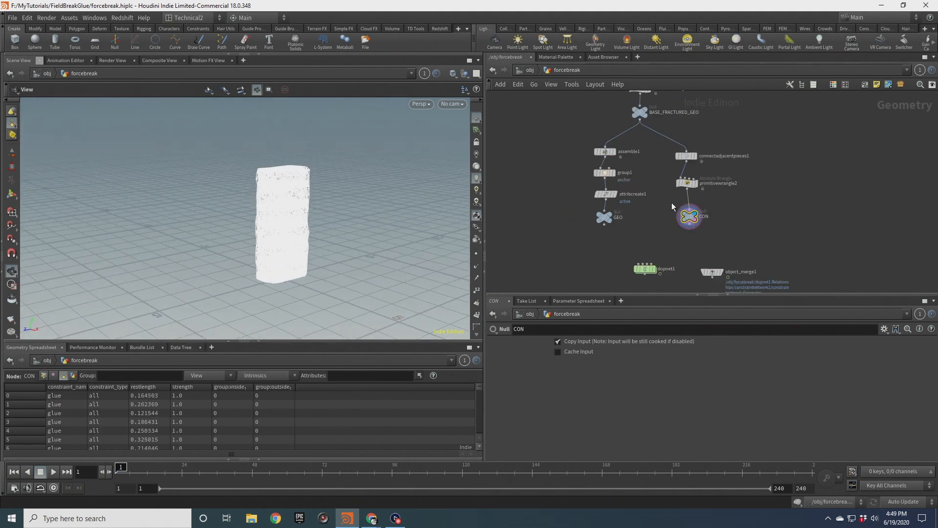
Examine the glue constraint strength settings of a temporary RBD Material Fracture node and discard the node.
key(Tab)
text(rbdm)
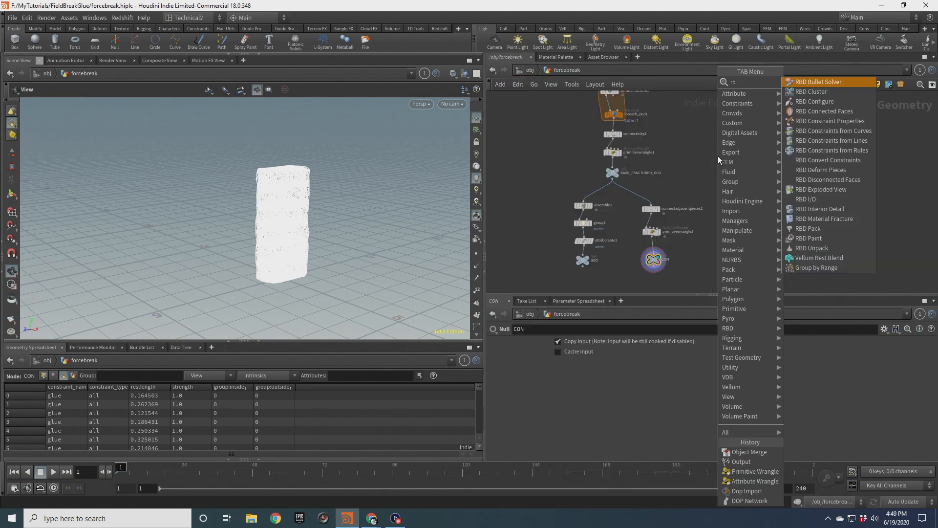
key(Return)
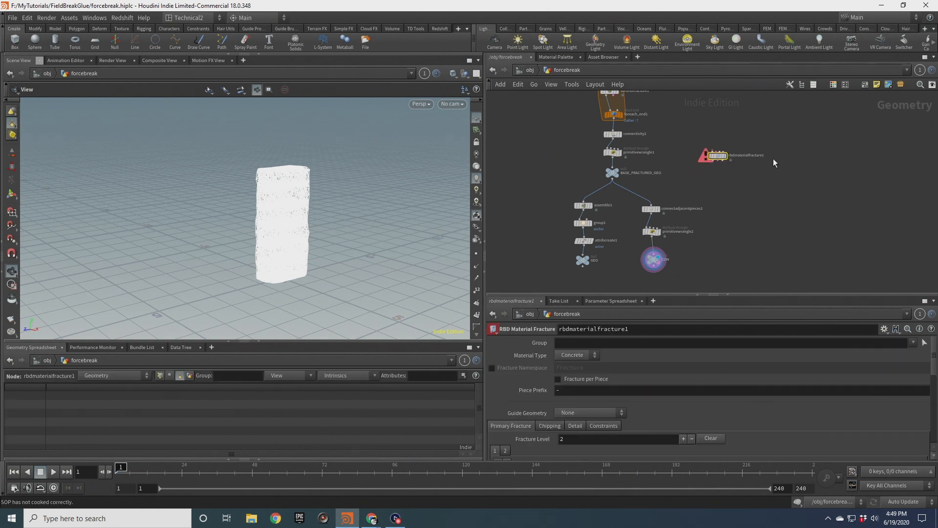
scroll(669, 401, down, 5)
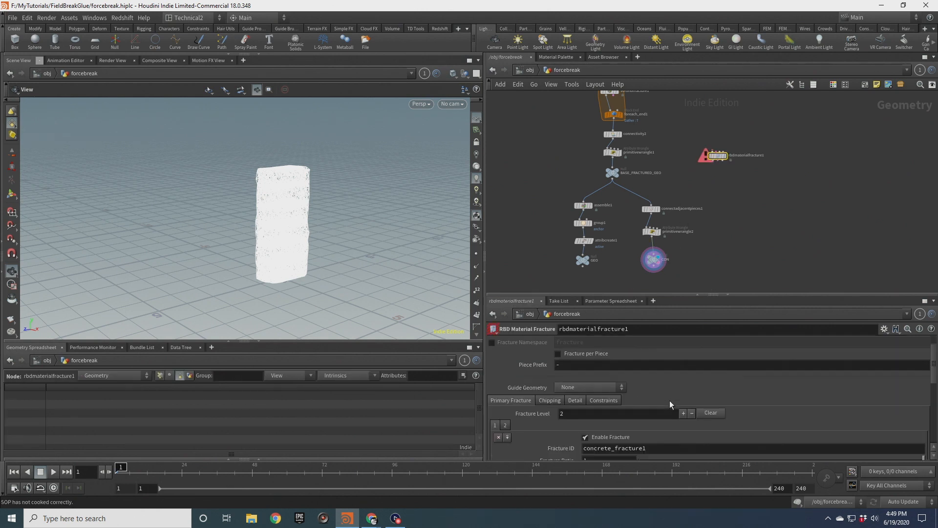
scroll(557, 374, up, 1)
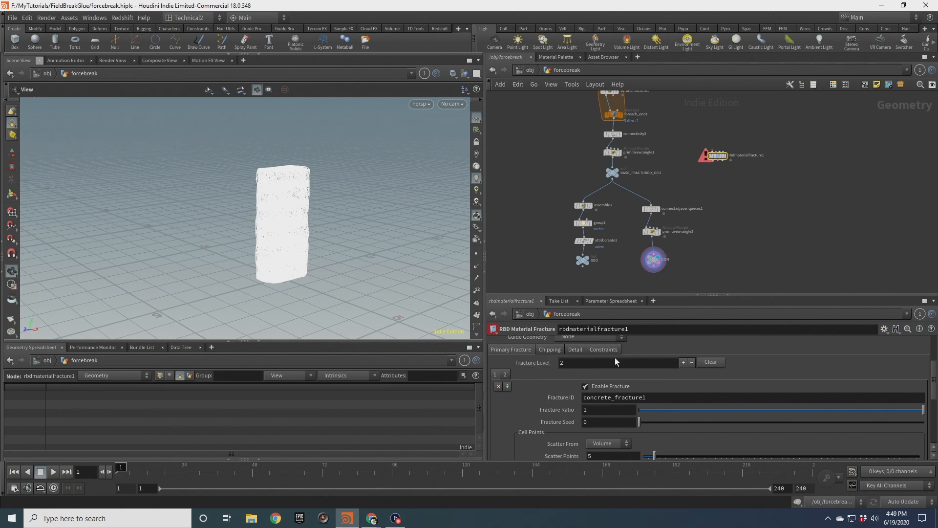
click(604, 350)
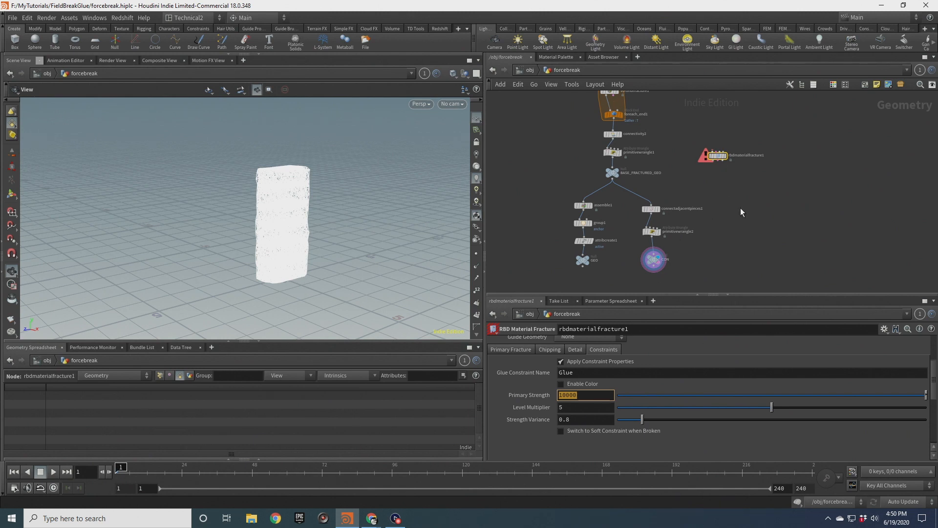
key(Return)
scroll(710, 175, up, 3)
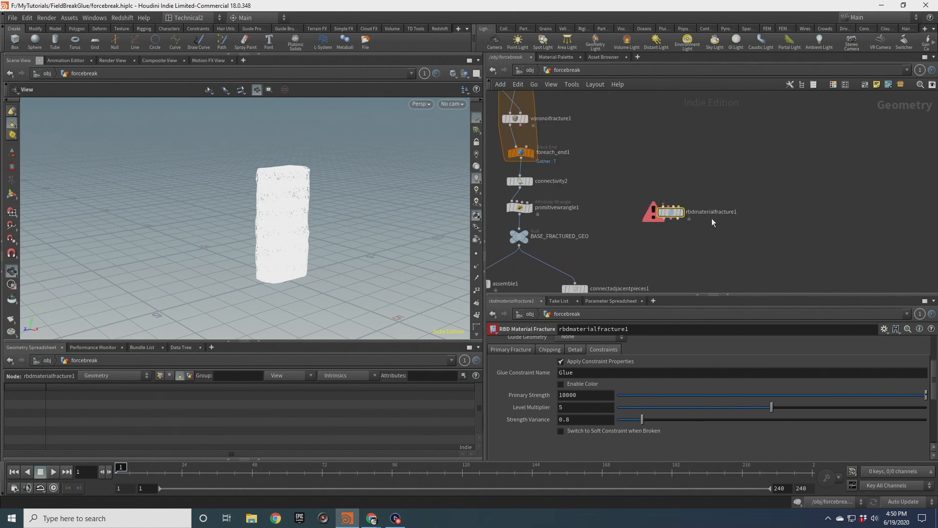
key(Delete)
Move isooffset1 and scatter1 out to the right of the building nodes and raise box1 higher in the network.
scroll(668, 183, down, 3)
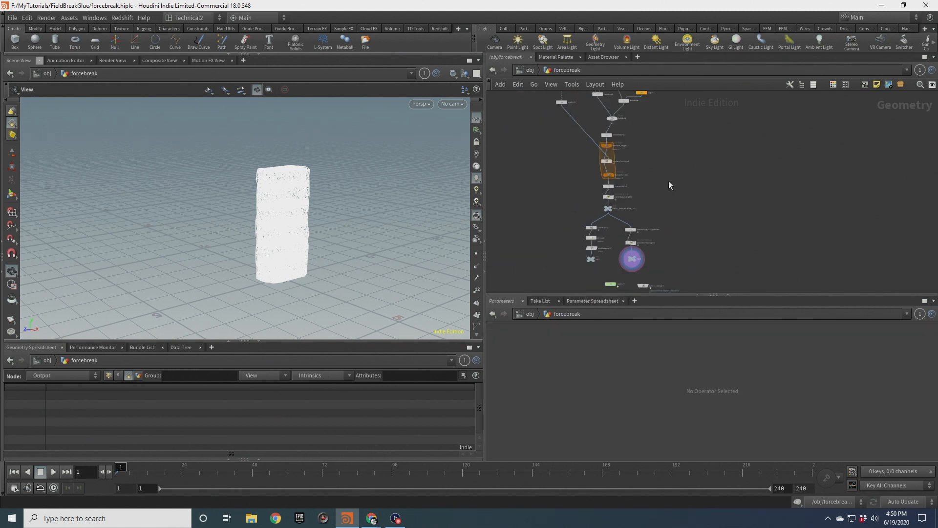
scroll(668, 185, up, 5)
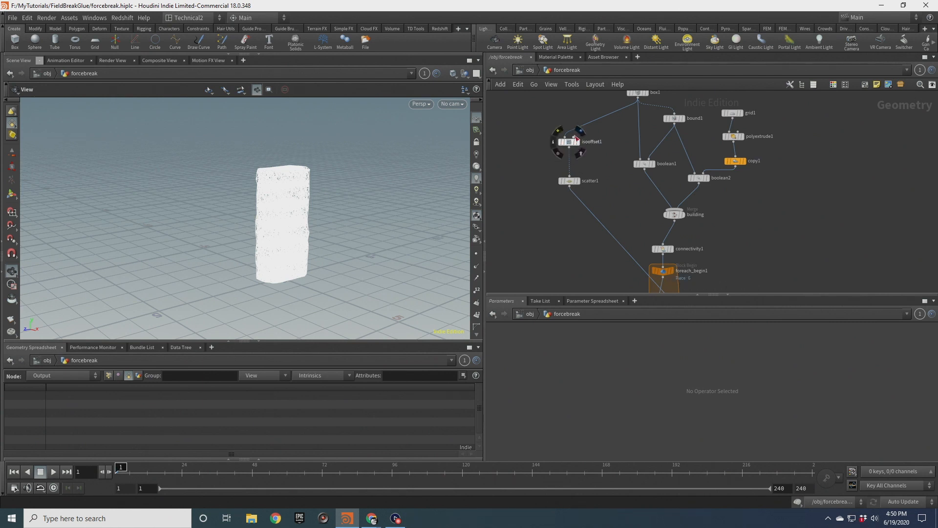
scroll(567, 171, down, 4)
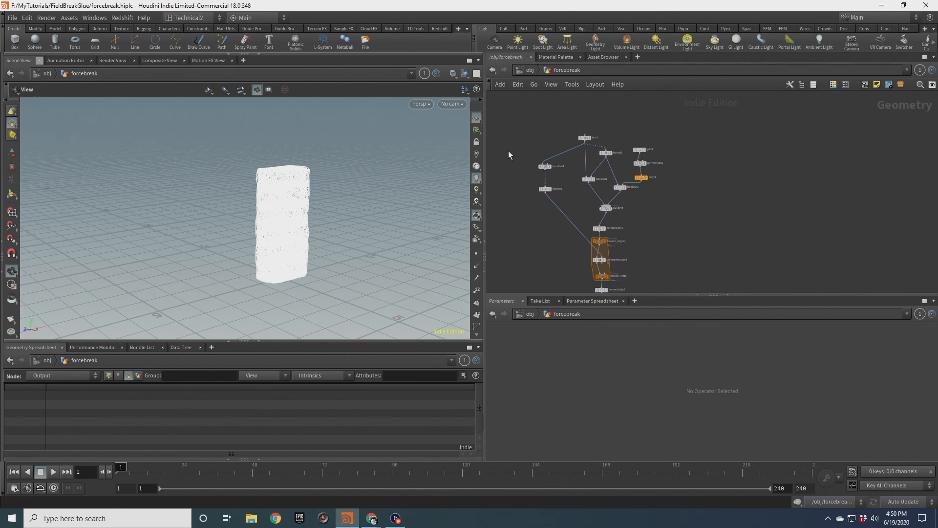
drag(508, 151, 734, 194)
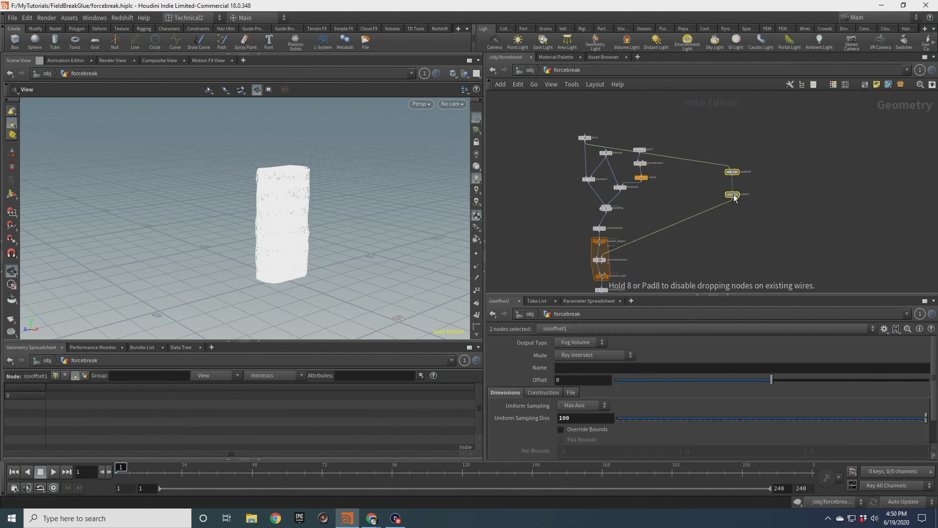
click(584, 140)
key(Escape)
drag(588, 138, 585, 94)
Place scatter1 beside the for-each block, leaving isooffset1 out to the side.
click(702, 172)
middle_drag(704, 176, 702, 123)
scroll(703, 125, up, 2)
drag(732, 145, 602, 209)
middle_drag(729, 205, 637, 211)
scroll(638, 211, down, 1)
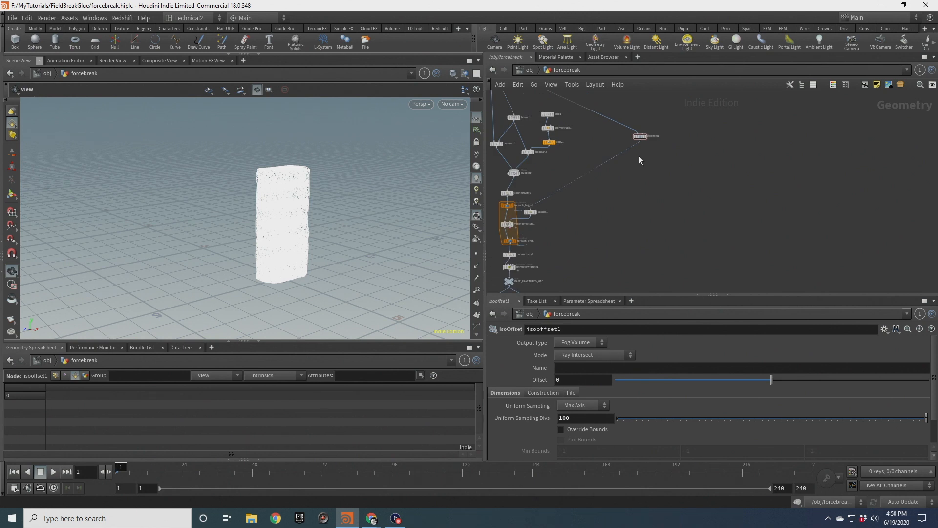
drag(640, 136, 644, 136)
Add a Scatter node fed by isooffset1 and duplicate it twice to get scatter2, scatter3 and scatter4.
scroll(638, 163, up, 2)
key(Tab)
text(sca)
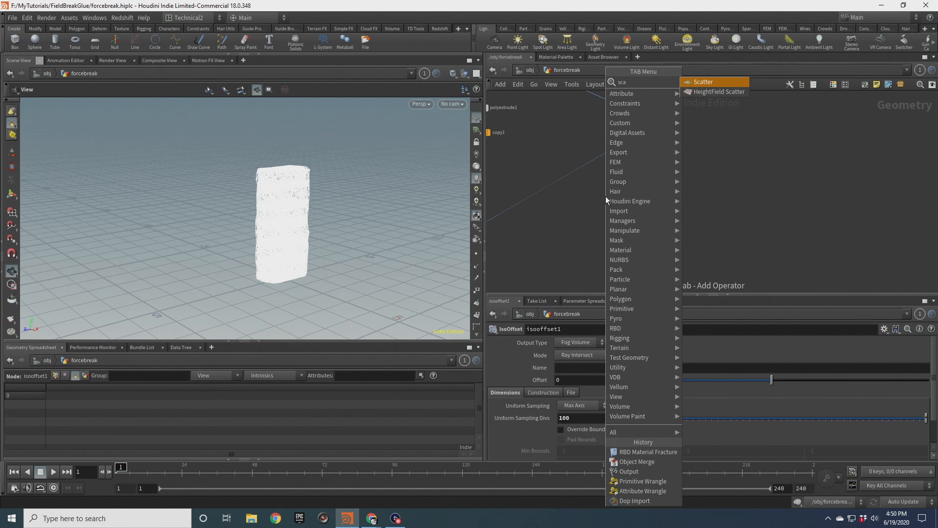
key(Return)
click(606, 195)
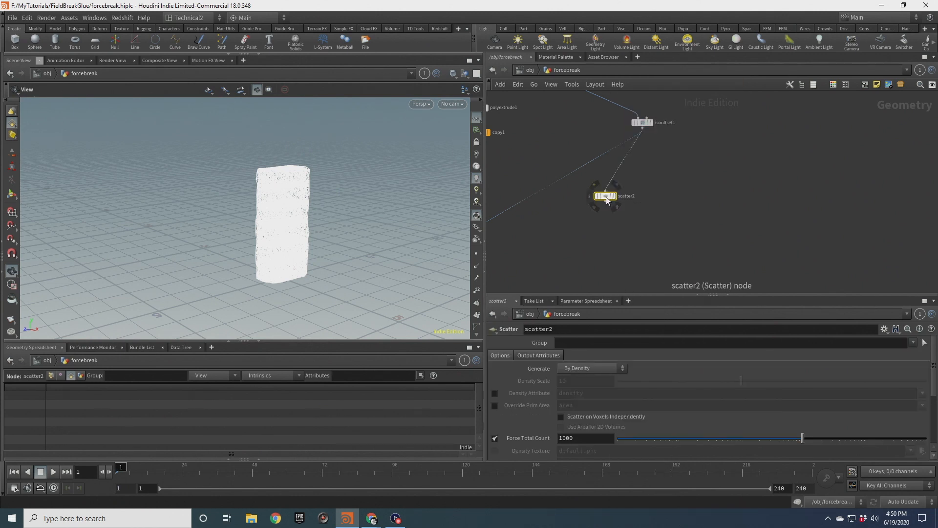
key(ctrl+v)
key(ctrl+v)
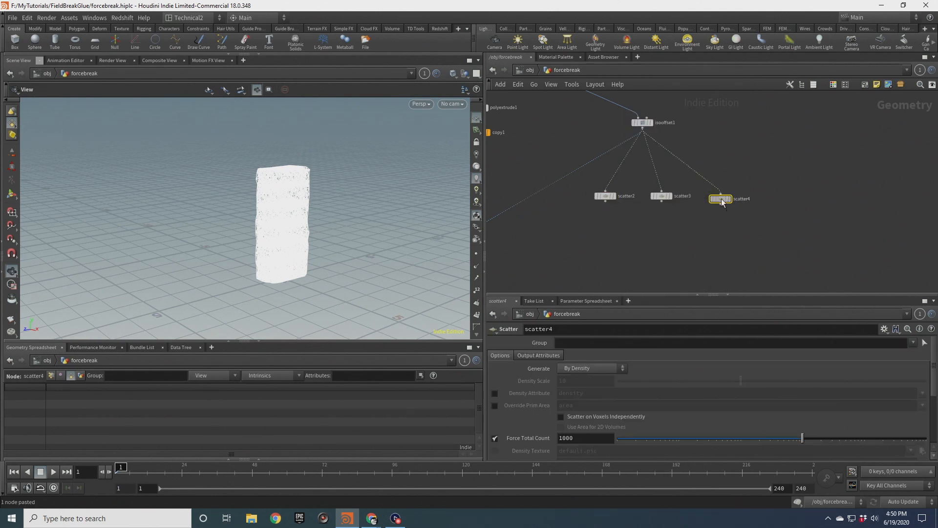
Select scatter2 and display its points in the viewport.
middle_drag(617, 226, 693, 232)
scroll(694, 218, up, 3)
click(680, 191)
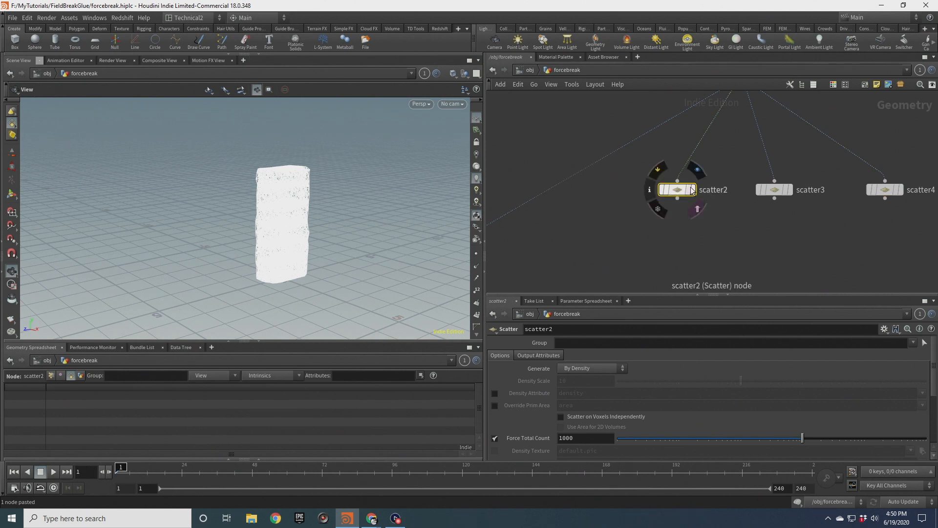
click(694, 191)
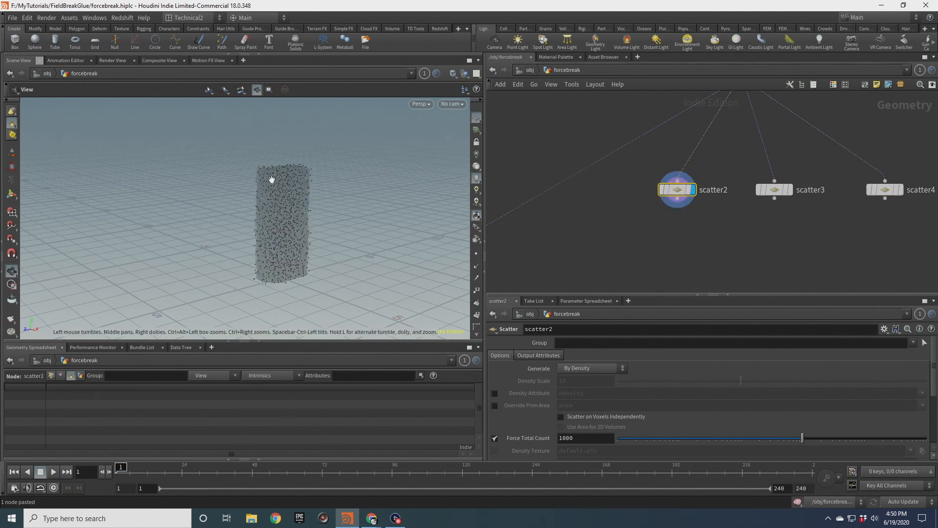
scroll(597, 397, down, 3)
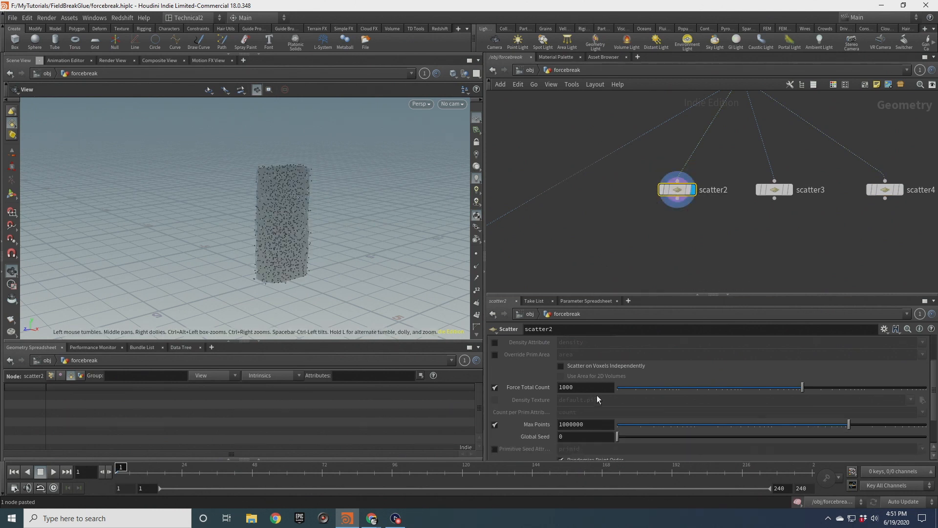
Try a Force Total Count of 16 on scatter2 and view the points on the column.
double_click(582, 387)
text(16)
key(Return)
drag(296, 240, 289, 204)
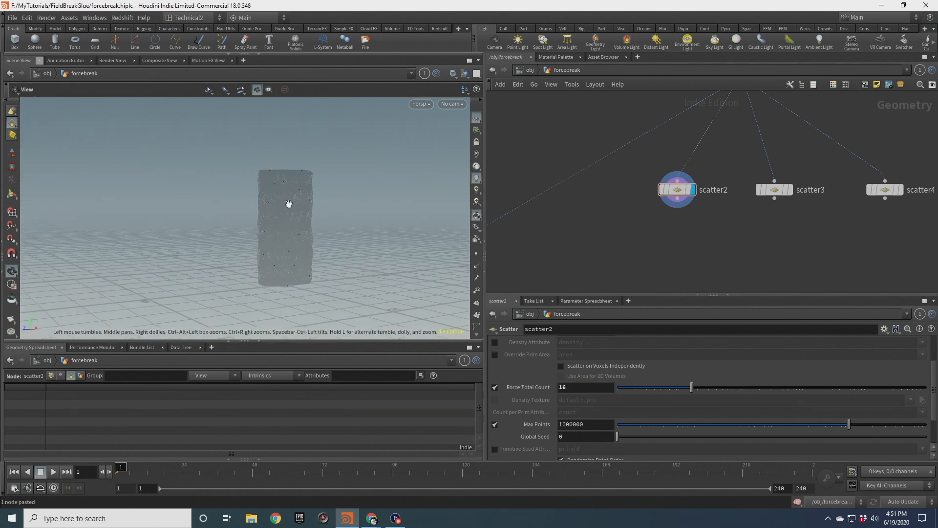
drag(420, 228, 423, 323)
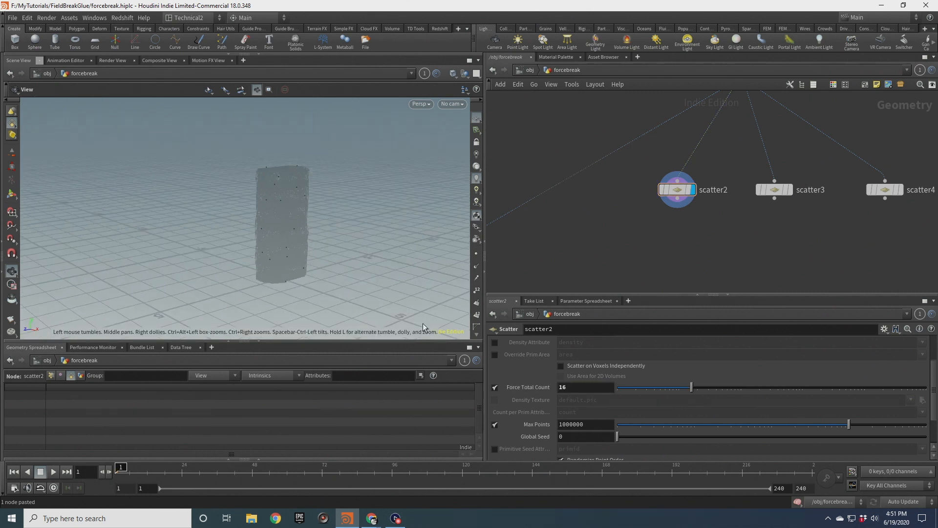
Set scatter2's Force Total Count to 12.
double_click(572, 387)
text(12)
key(Return)
mouse_move(255, 204)
mouse_down()
mouse_move(299, 199)
mouse_move(266, 190)
mouse_move(260, 203)
mouse_move(274, 205)
mouse_up()
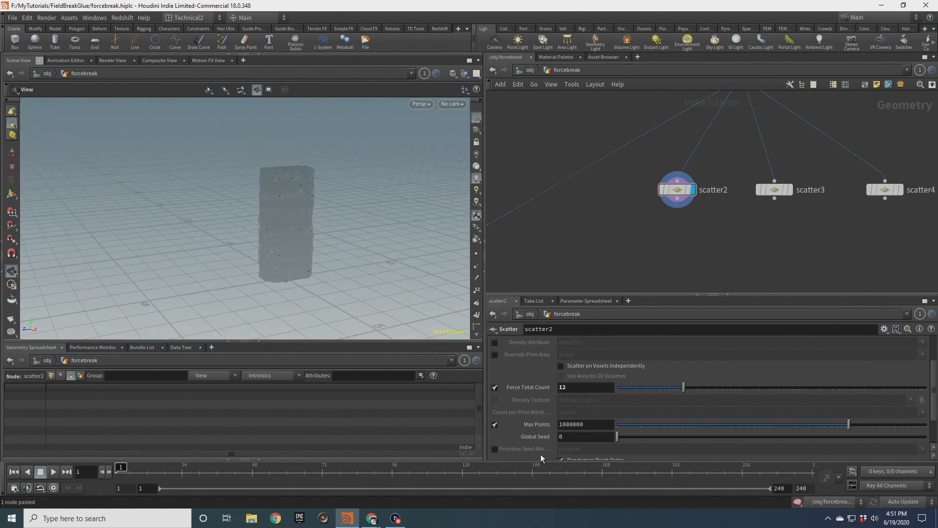
Set scatter2's Relax Iterations to 1 and check the scattered points from several angles.
scroll(541, 453, down, 3)
click(495, 426)
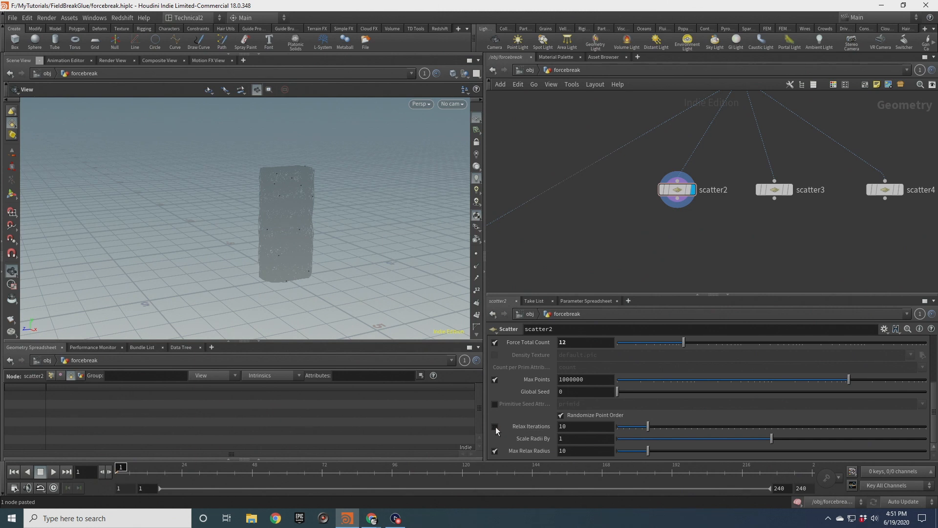
drag(294, 202, 241, 167)
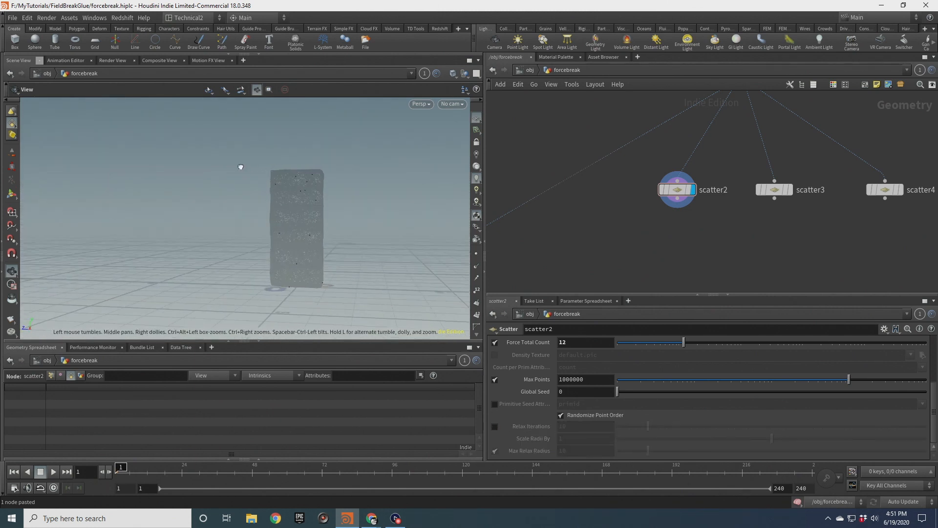
click(494, 427)
double_click(567, 426)
text(1)
key(Return)
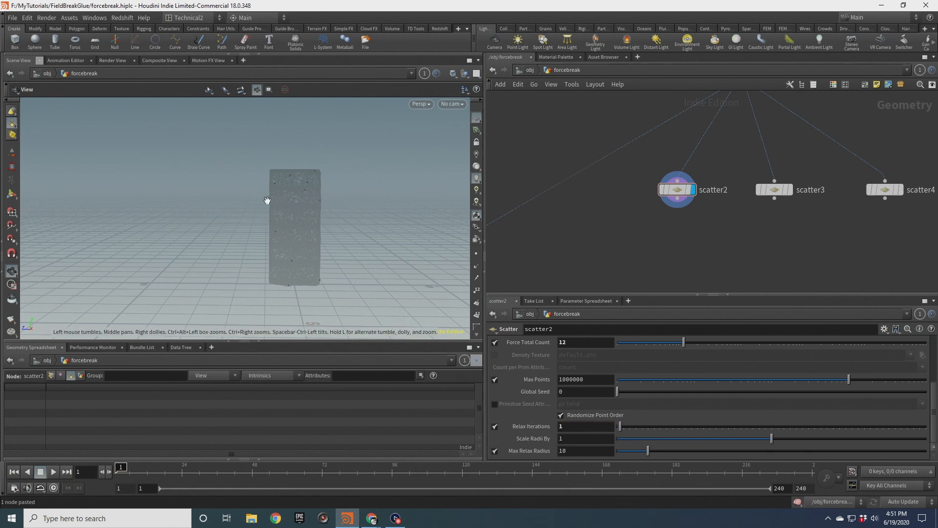
drag(265, 201, 327, 205)
drag(816, 219, 743, 159)
drag(703, 226, 674, 189)
scroll(547, 373, up, 3)
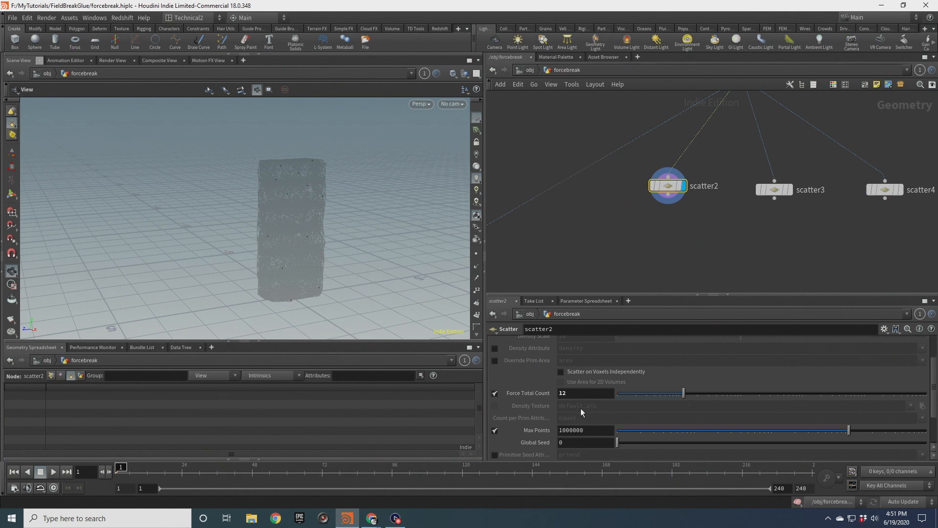
drag(323, 186, 319, 181)
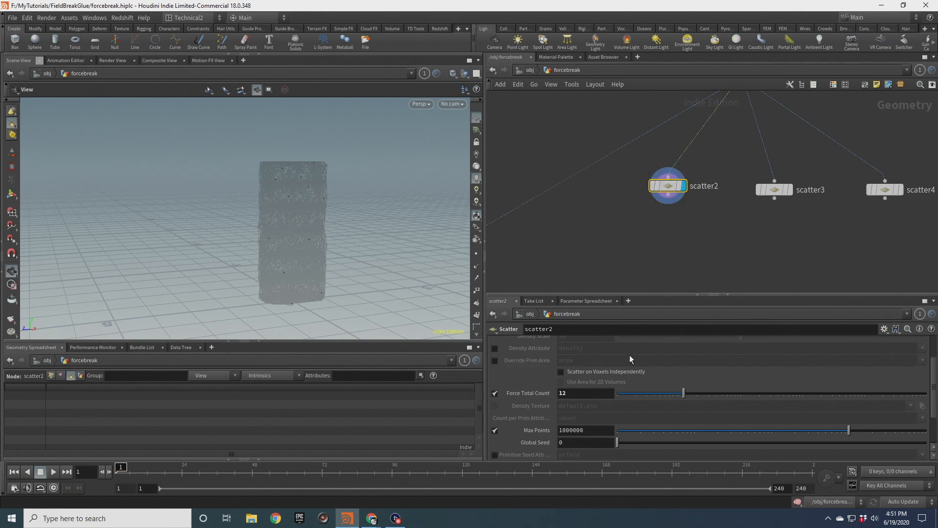
Configure scatter3 with a Force Total Count of 36, Relax Iterations off and a Global Seed of 1.47.
click(774, 190)
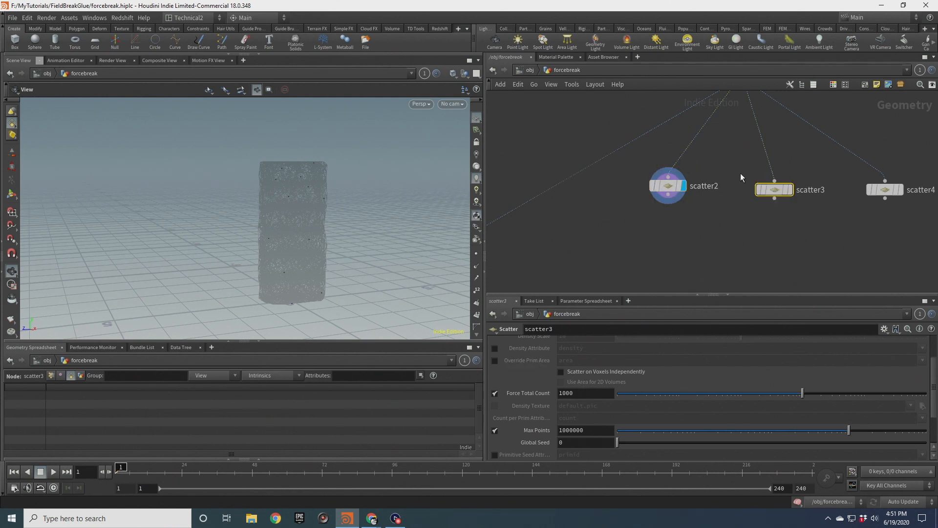
drag(575, 393, 517, 393)
text(36)
key(Return)
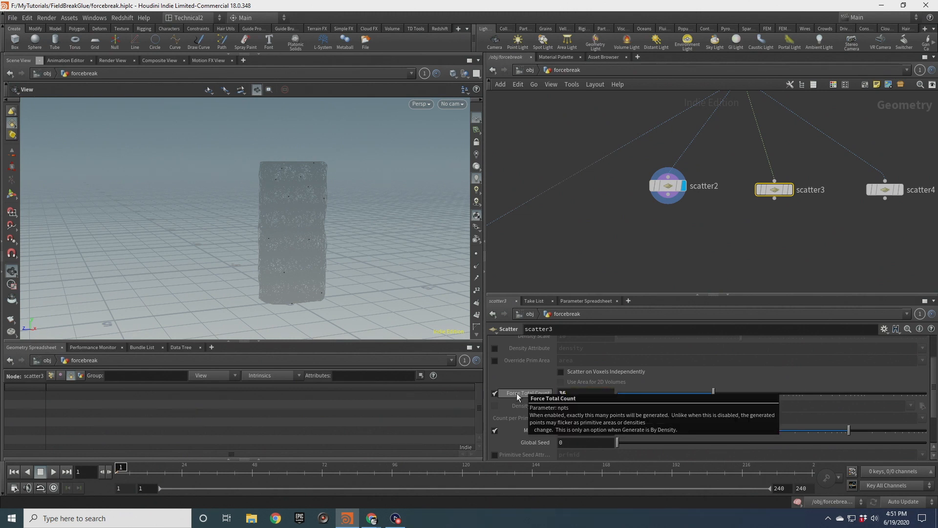
scroll(565, 368, down, 2)
click(495, 426)
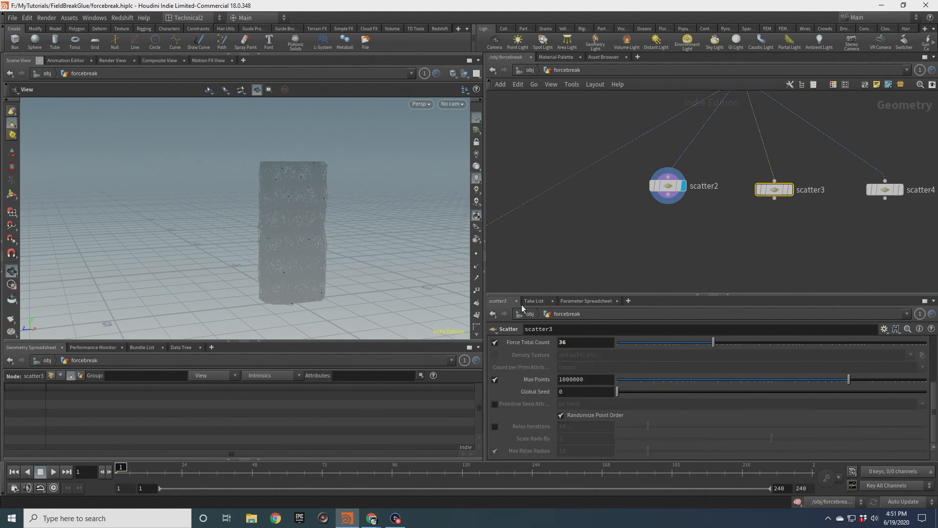
drag(617, 392, 663, 392)
Configure scatter4 with a Force Total Count of 120, Relax Iterations off and a Global Seed of 7.59.
middle_drag(816, 236, 693, 264)
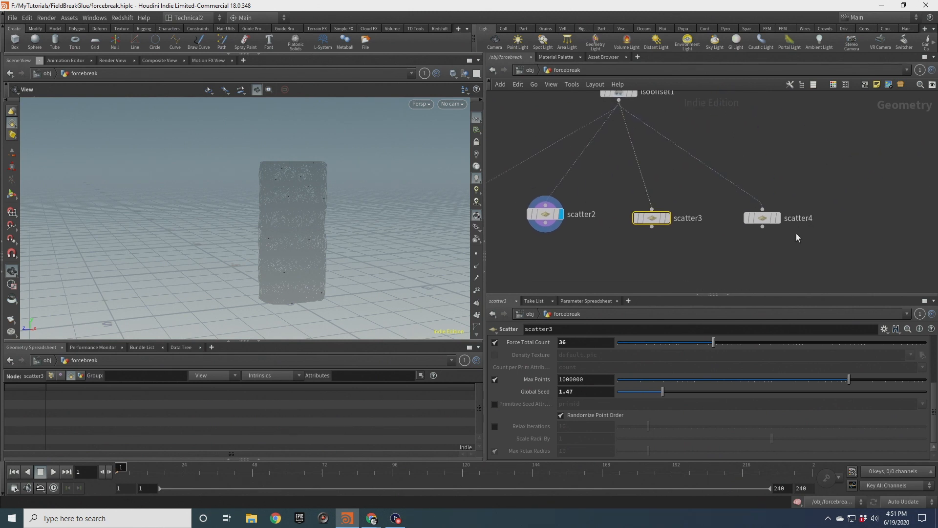
drag(807, 252, 729, 203)
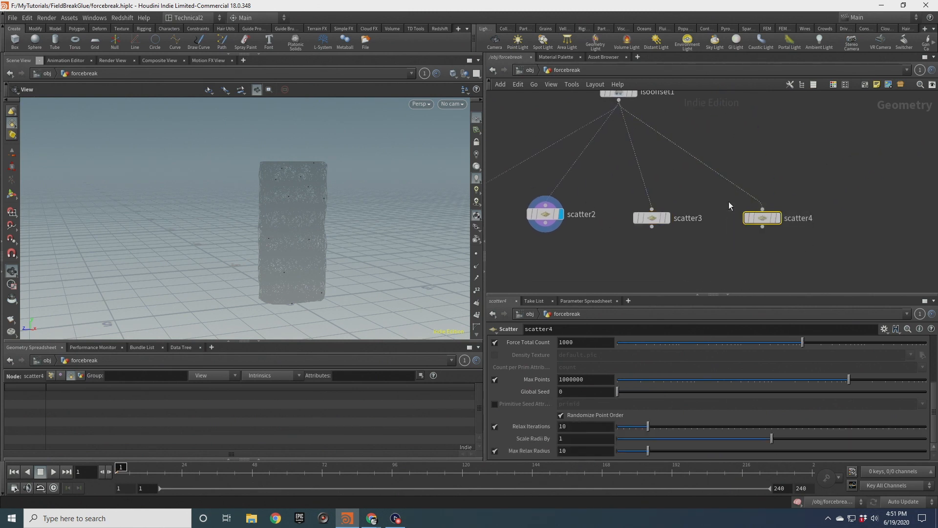
double_click(589, 341)
text(120)
key(Return)
click(495, 427)
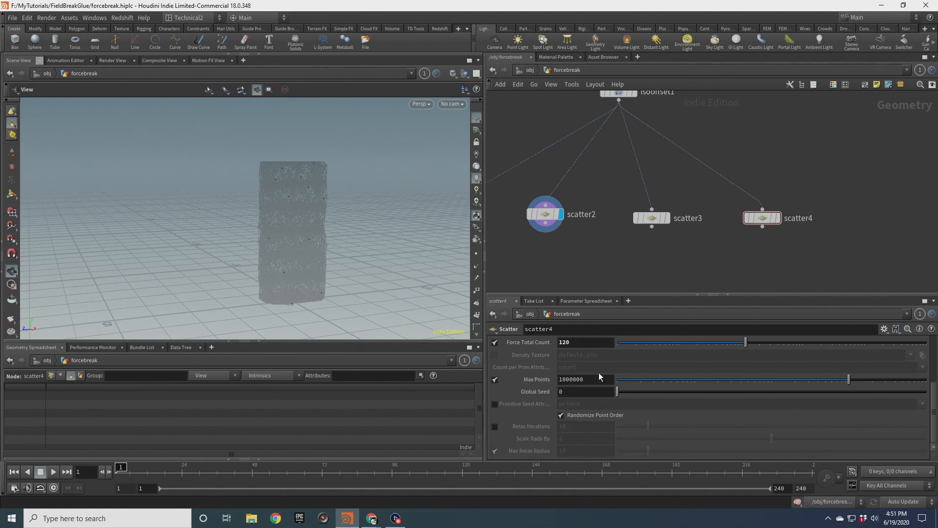
click(851, 392)
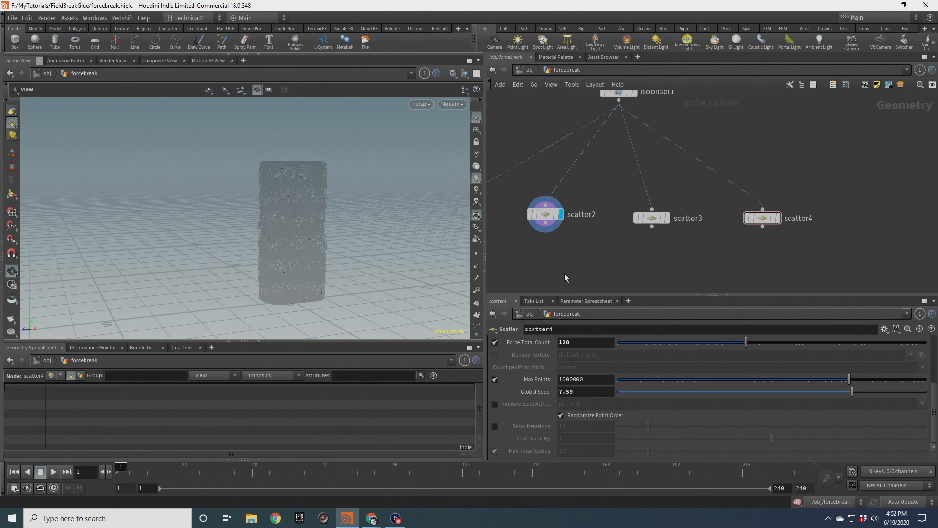
Shift scatter2, scatter3 and scatter4 together to the right beneath isooffset1.
scroll(619, 264, down, 3)
scroll(620, 266, down, 1)
middle_drag(620, 267, 687, 237)
drag(784, 231, 634, 195)
drag(697, 215, 741, 217)
click(746, 249)
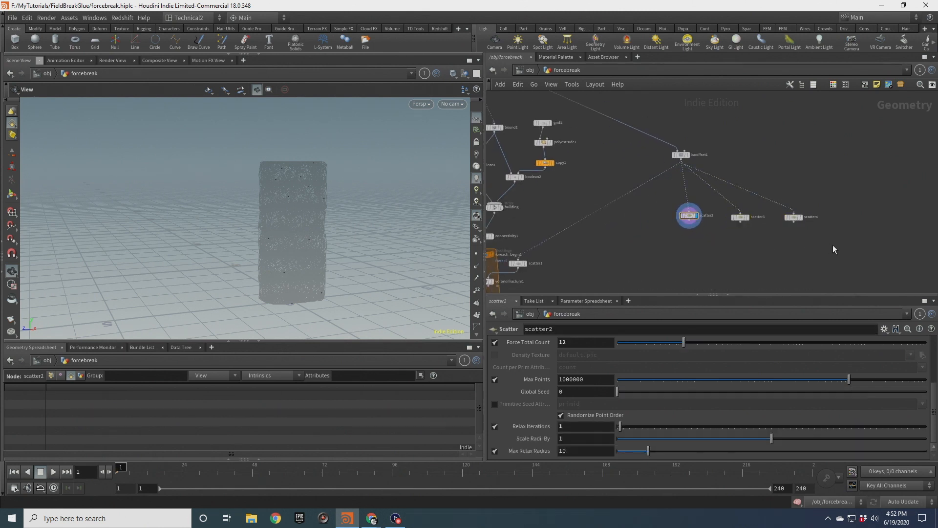
scroll(833, 245, up, 2)
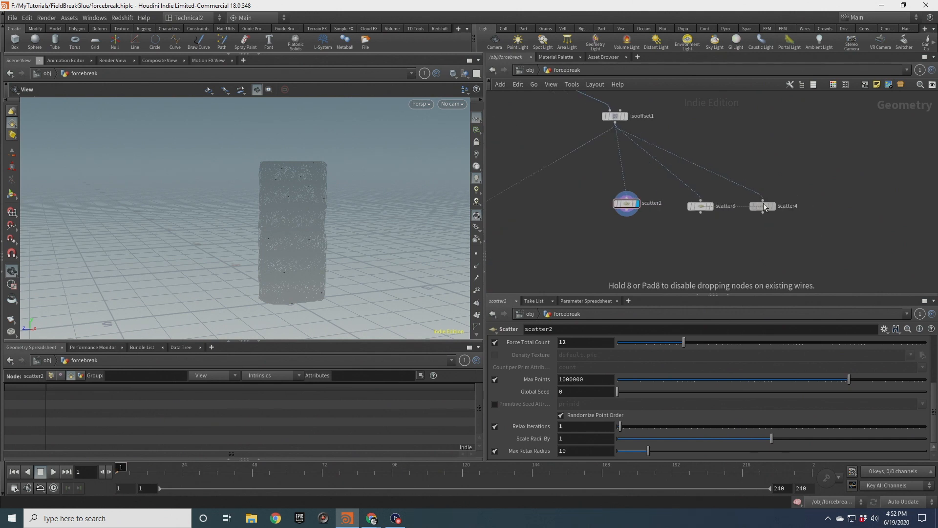
Rearrange the three scatter nodes beneath isooffset1 into an evenly spaced row ordered scatter4, scatter3, scatter2.
click(744, 195)
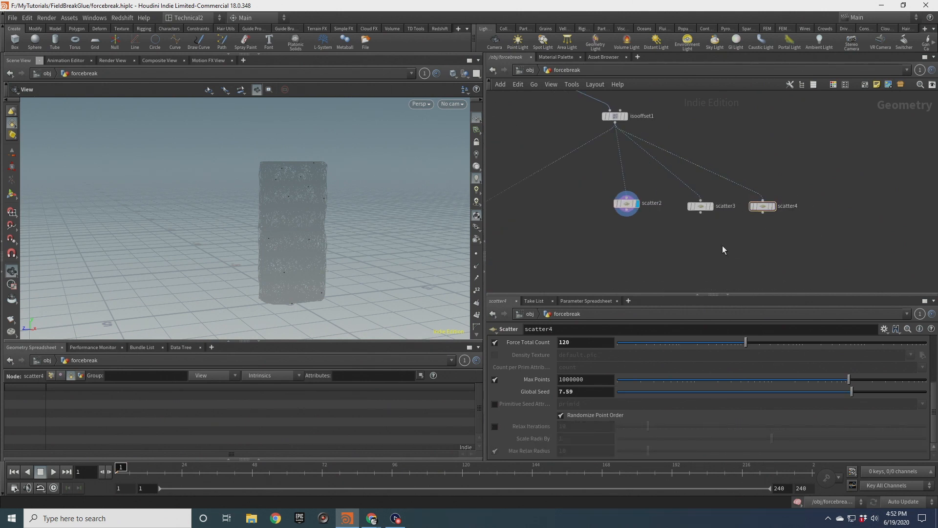
middle_drag(666, 241, 735, 224)
drag(769, 193, 758, 189)
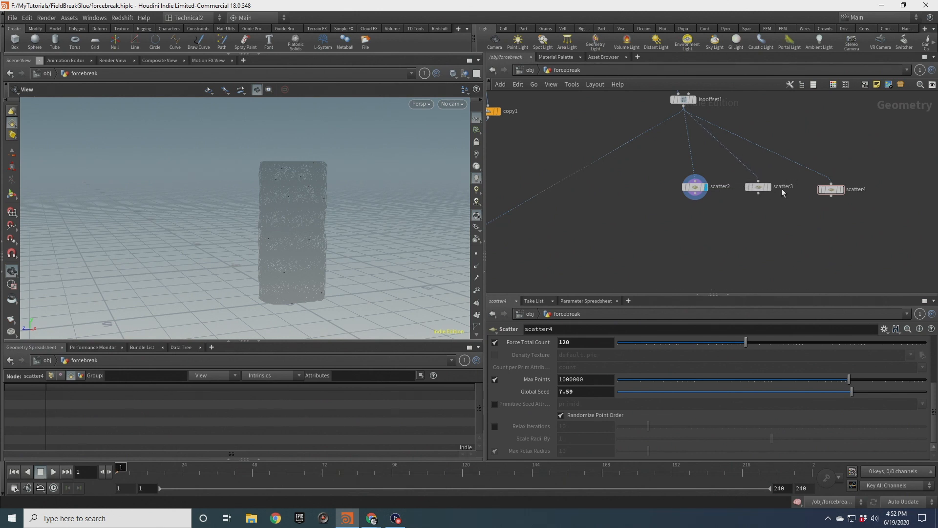
drag(826, 190, 628, 181)
mouse_move(757, 189)
drag(756, 190, 803, 188)
drag(665, 179, 740, 188)
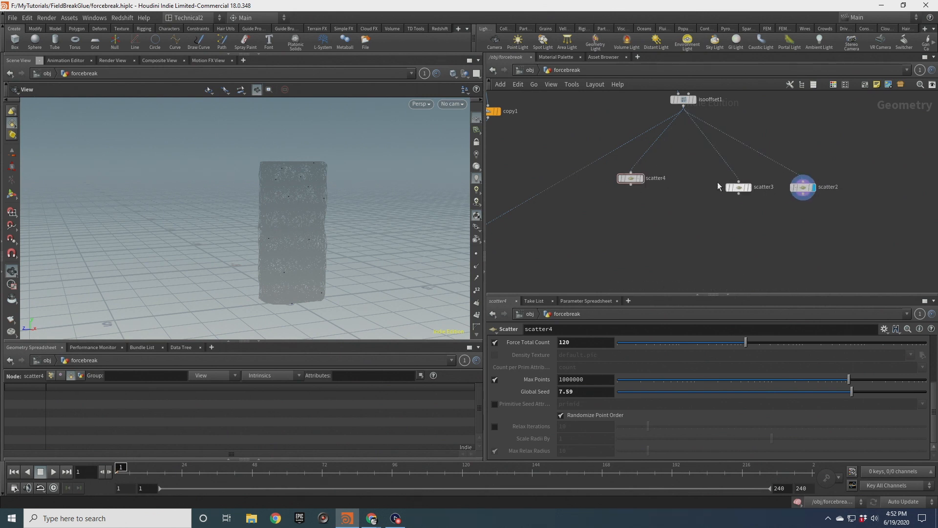
drag(632, 179, 663, 183)
drag(824, 212, 762, 139)
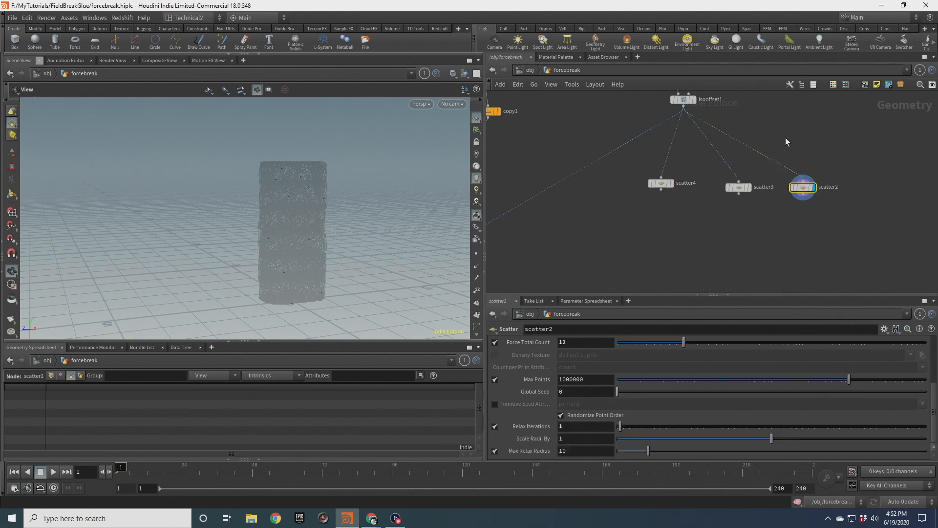
drag(661, 209, 629, 160)
drag(739, 188, 725, 183)
drag(808, 190, 792, 186)
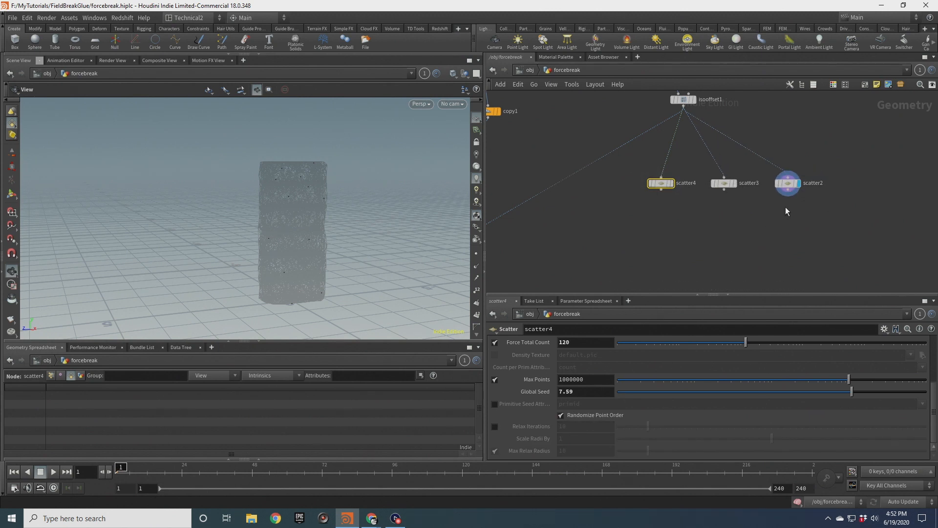
Add an Attribute Wrangle node with scatter3 wired to its first input and scatter2 to its second.
scroll(684, 188, up, 4)
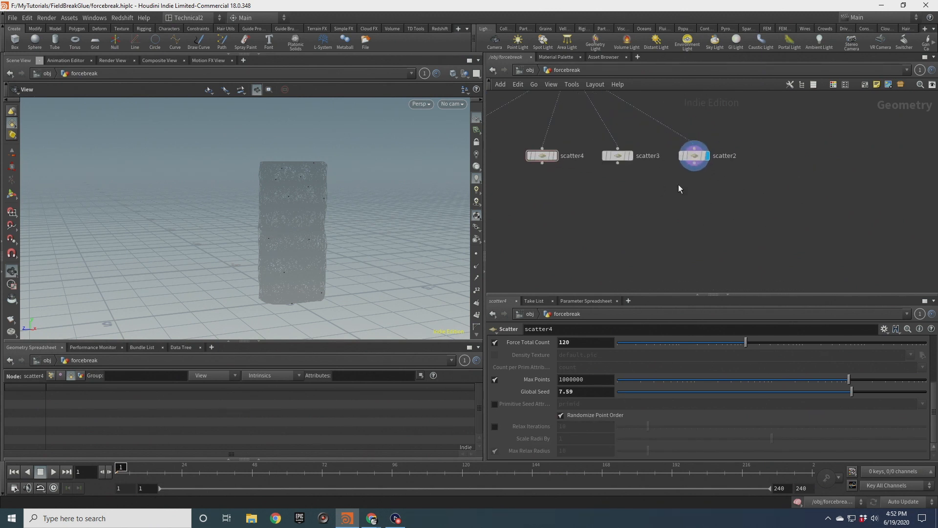
key(Tab)
text(attw)
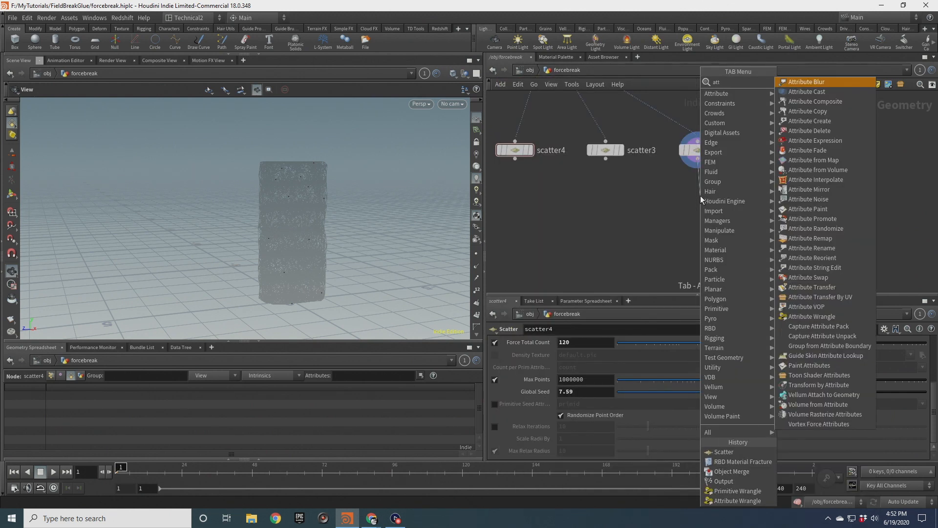
key(Return)
drag(701, 197, 700, 185)
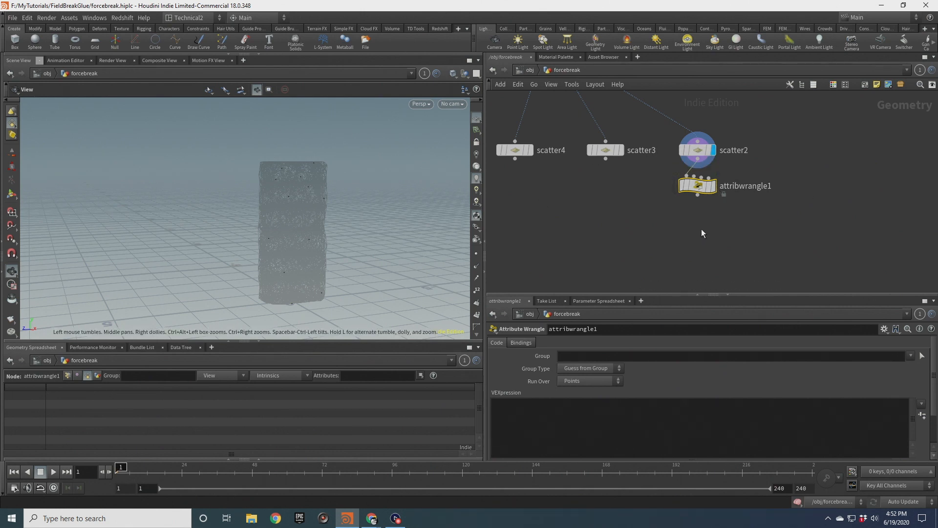
key(l)
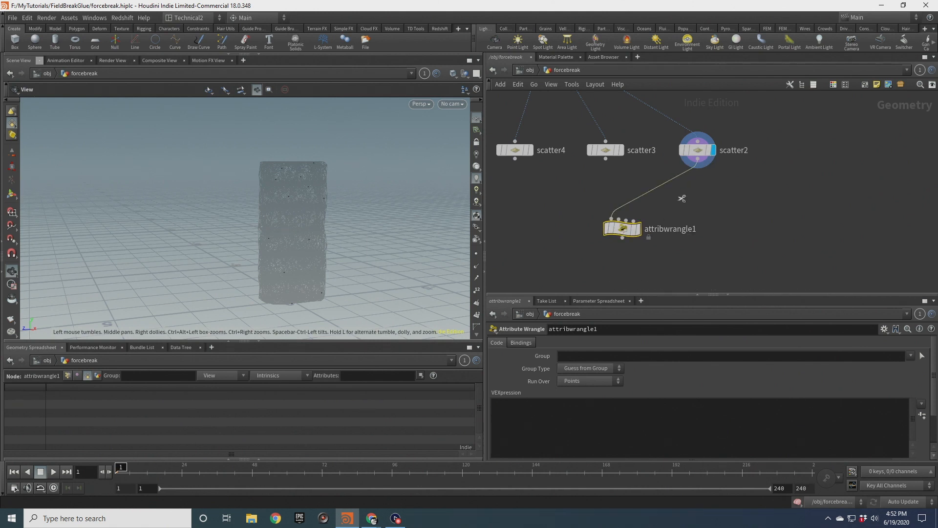
drag(605, 158, 616, 205)
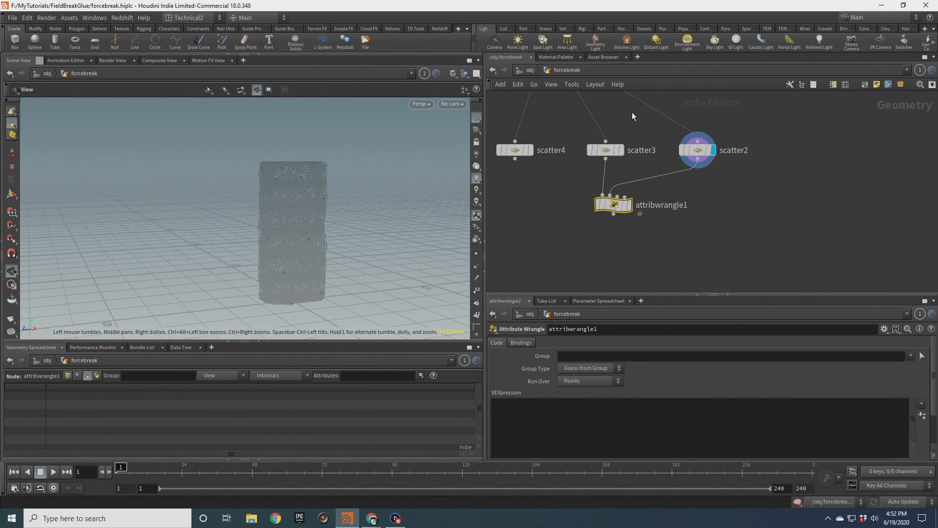
Review the settings of scatter3, scatter2 and scatter4 and how they connect to the wrangle.
middle_drag(632, 113, 666, 186)
click(634, 228)
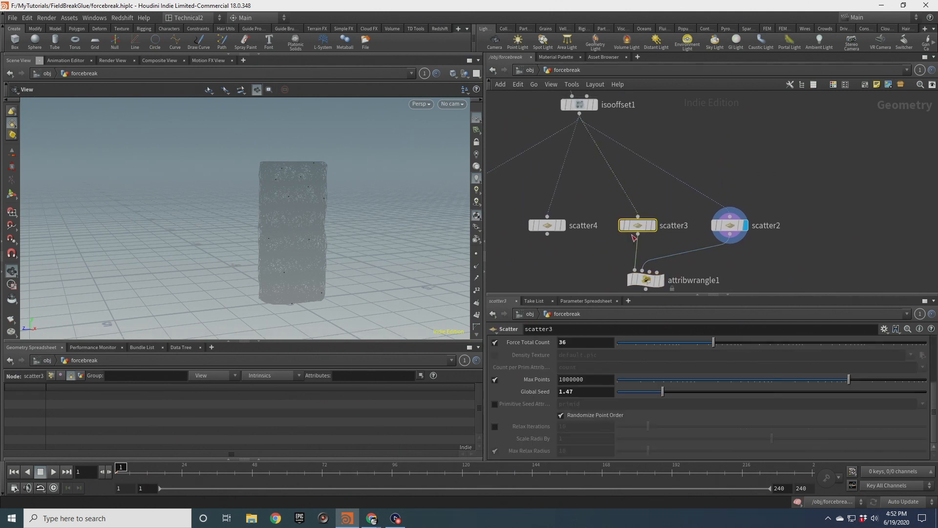
click(716, 223)
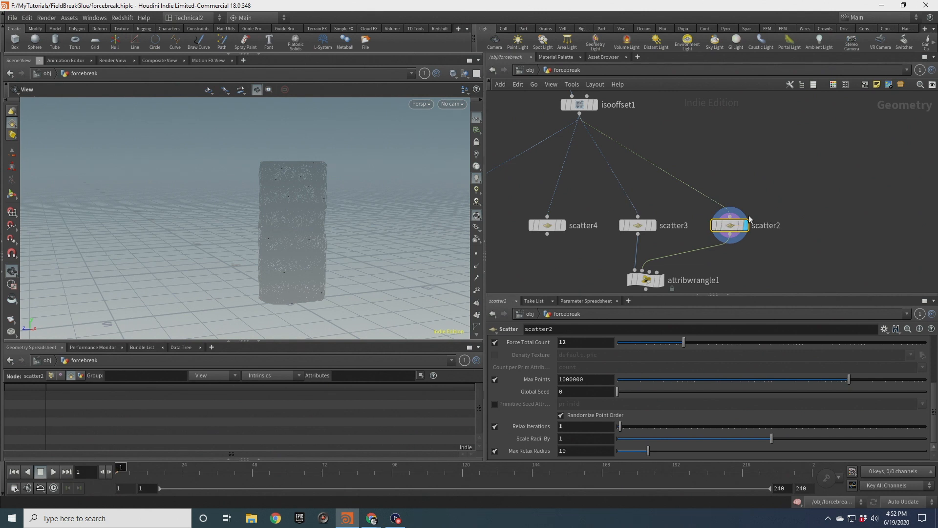
middle_drag(553, 260, 653, 240)
drag(603, 194, 684, 229)
mouse_move(740, 201)
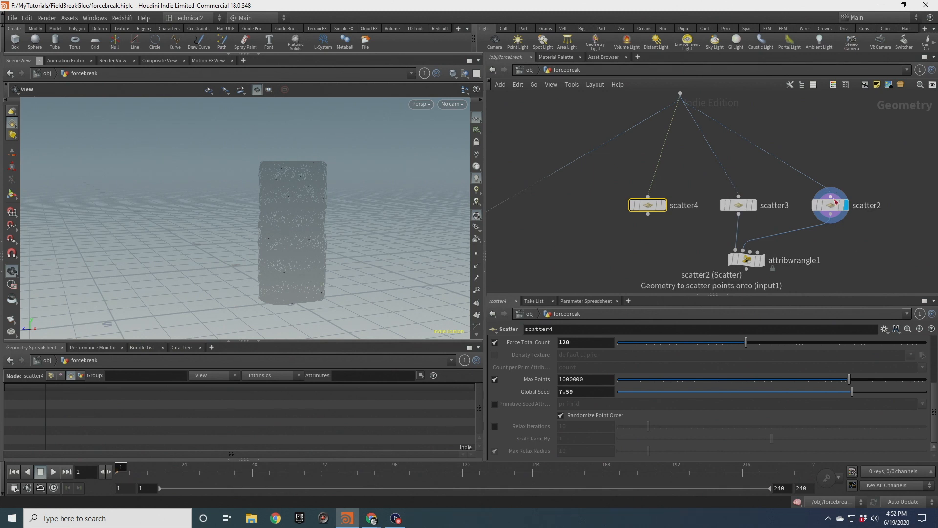
scroll(836, 201, down, 3)
middle_drag(838, 239, 752, 222)
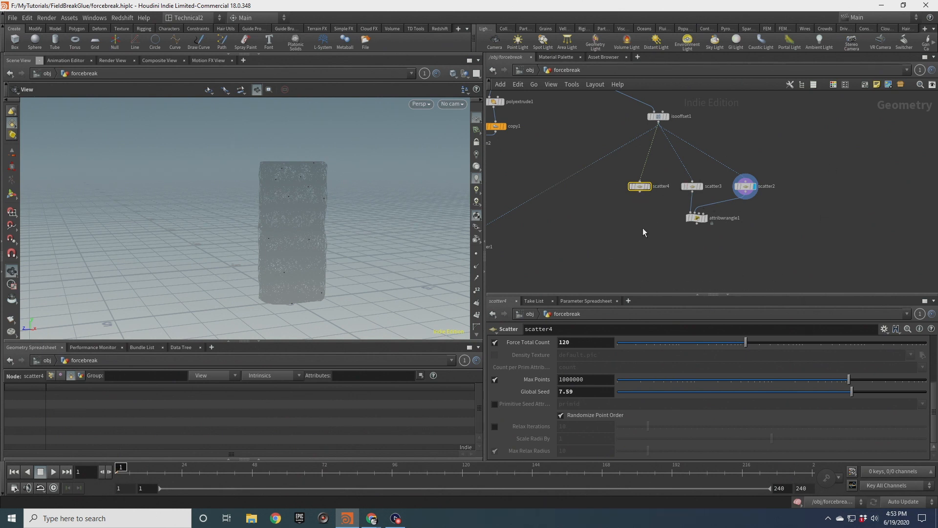
middle_drag(643, 232, 637, 244)
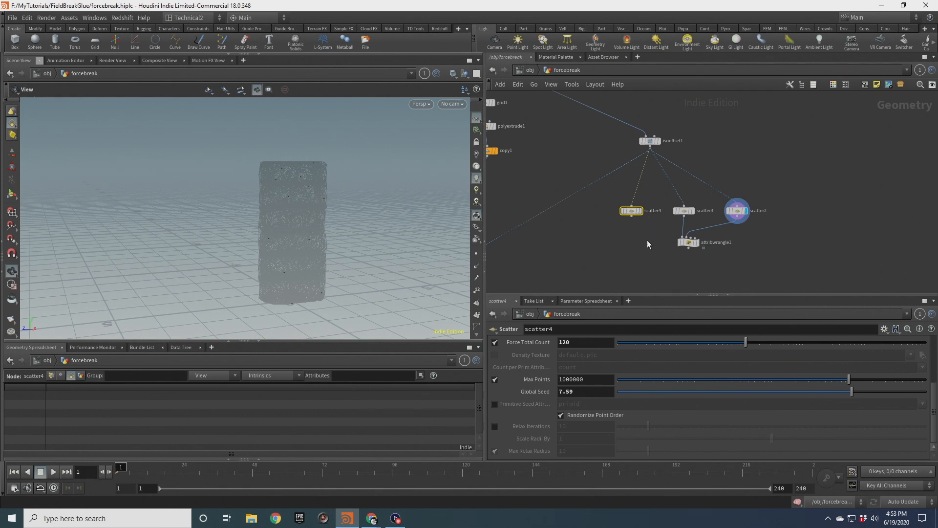
mouse_move(647, 240)
middle_down()
mouse_move(634, 253)
mouse_move(649, 226)
middle_up()
scroll(650, 226, up, 5)
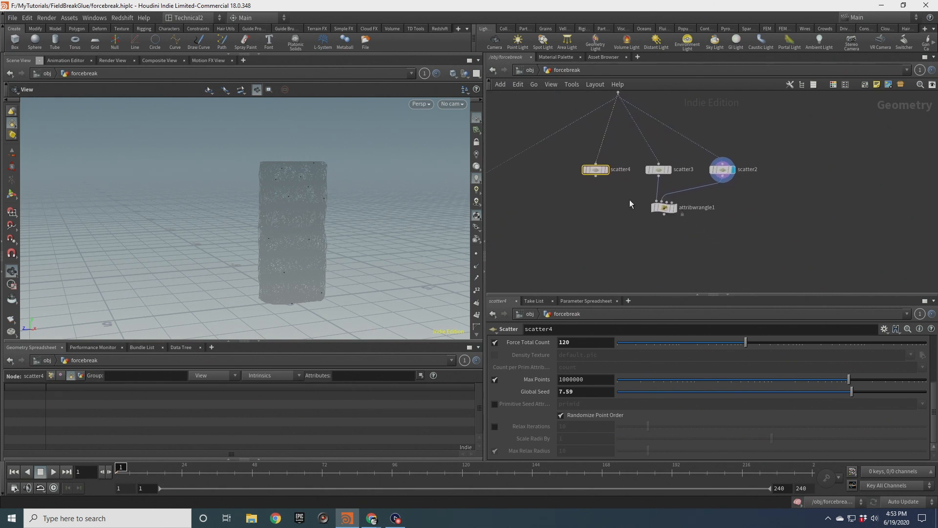
Start attribwrangle1's VEX code with the nearest-point lookup on its second input: int npt = nearpoint(1,@P);.
click(703, 221)
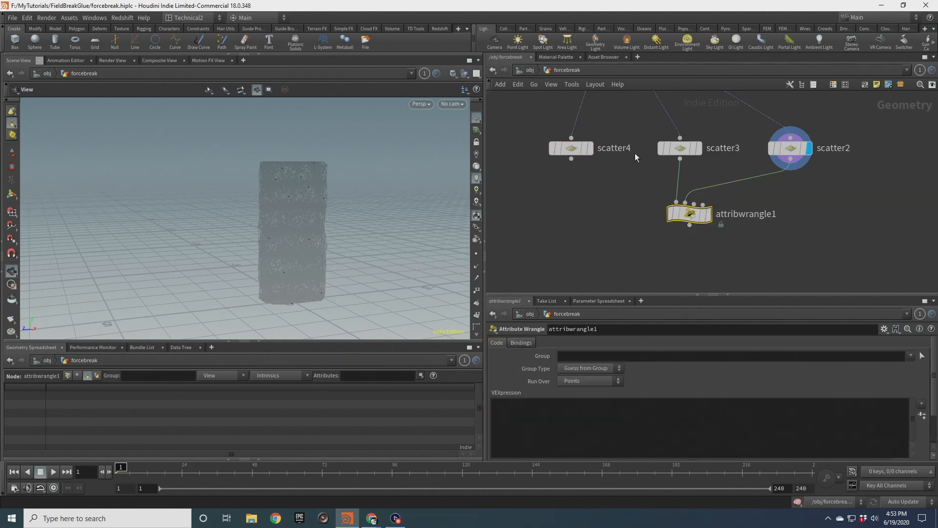
click(645, 410)
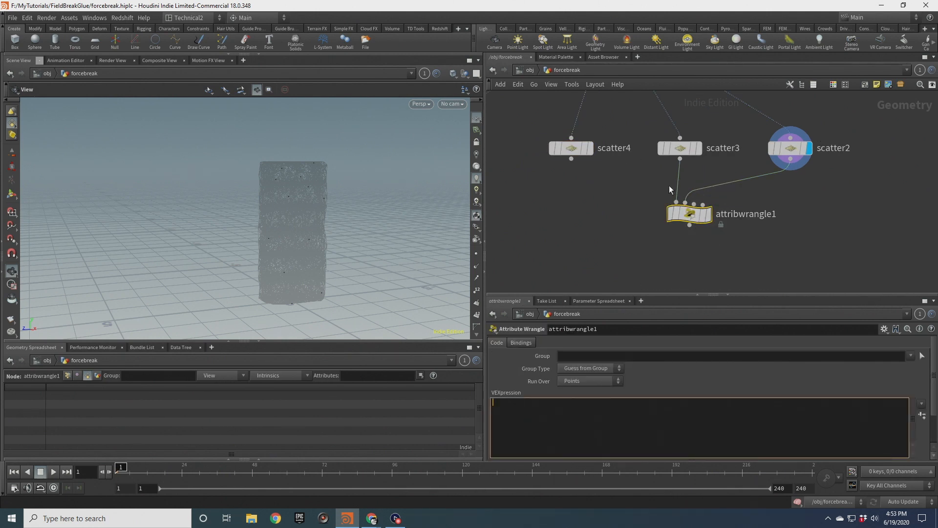
text(int npt = nearpoi)
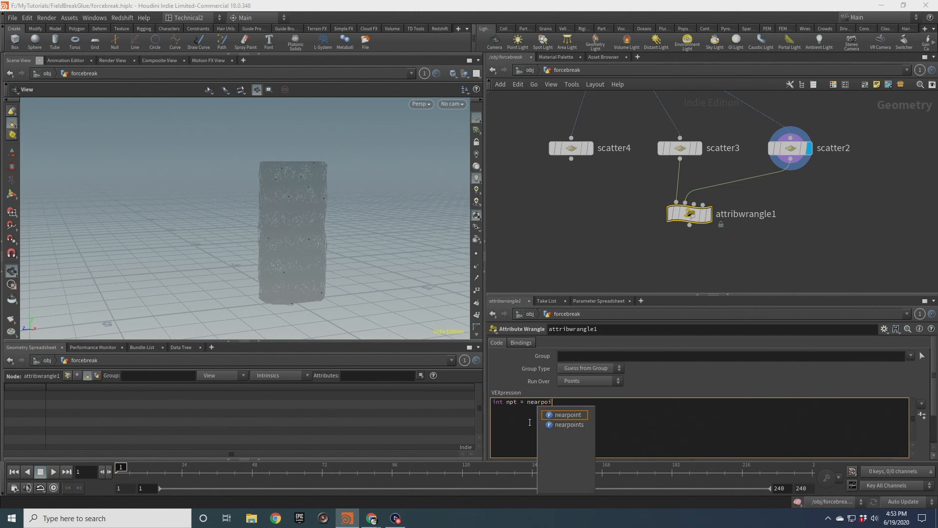
text(nt(1,@P);)
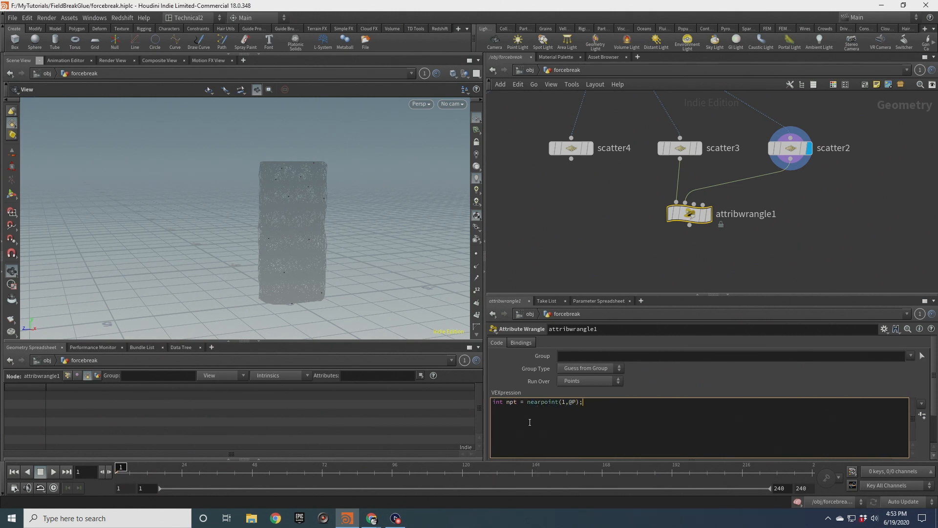
click(595, 225)
text(nt cluster[])
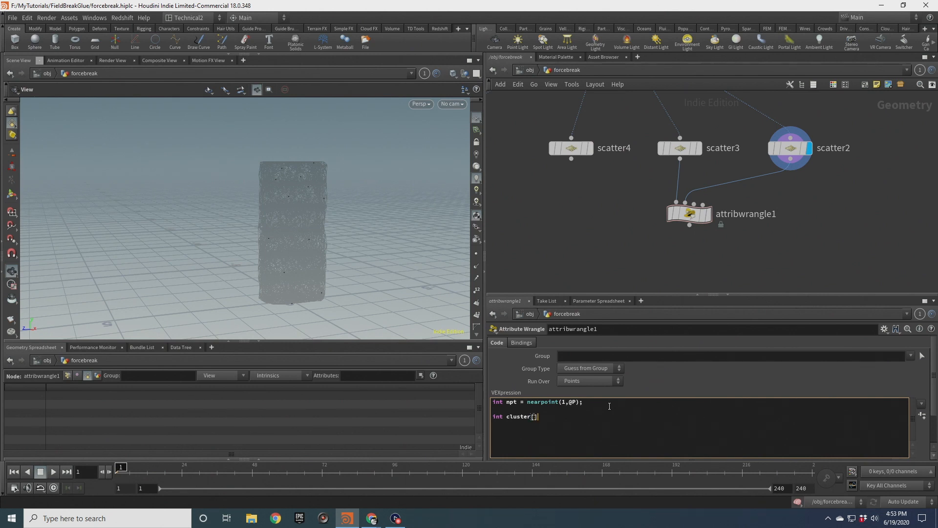
text(; resize(cluster,1); cluster[0] = npt;)
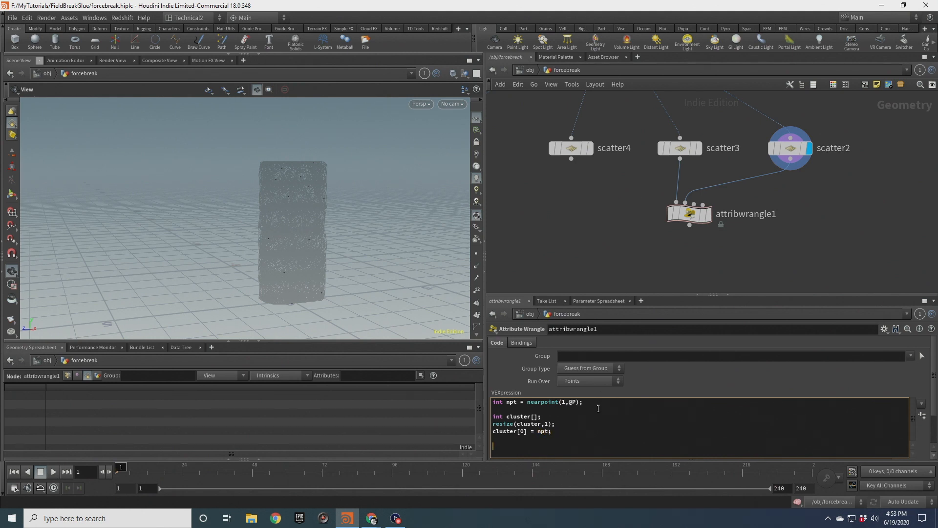
text(  i[]@cluster = cluster;)
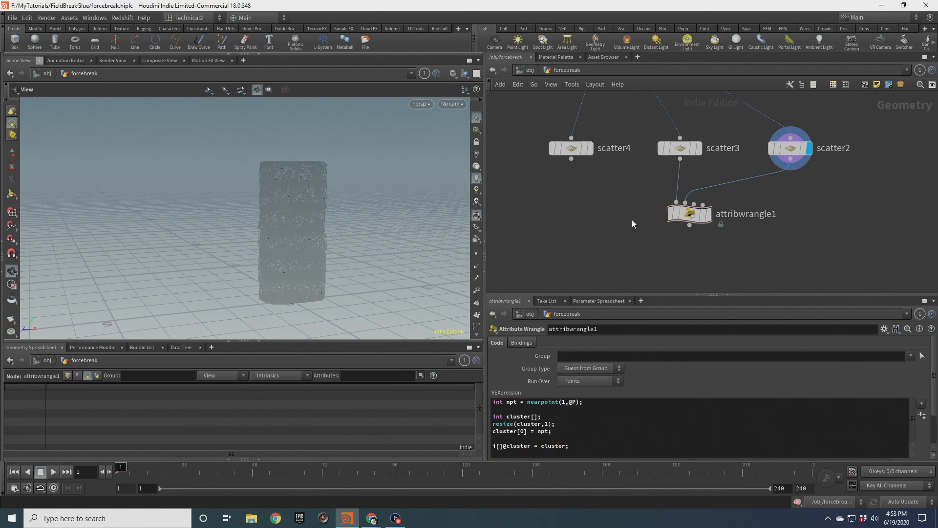
Display attribwrangle1 and examine its point values in the geometry spreadsheet, sorted by the cluster attribute.
drag(612, 178, 709, 266)
click(710, 214)
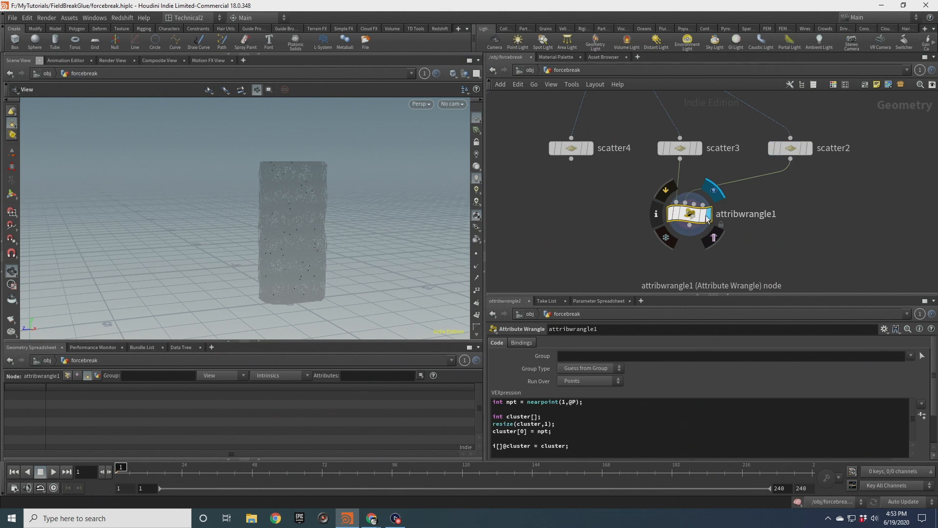
click(68, 375)
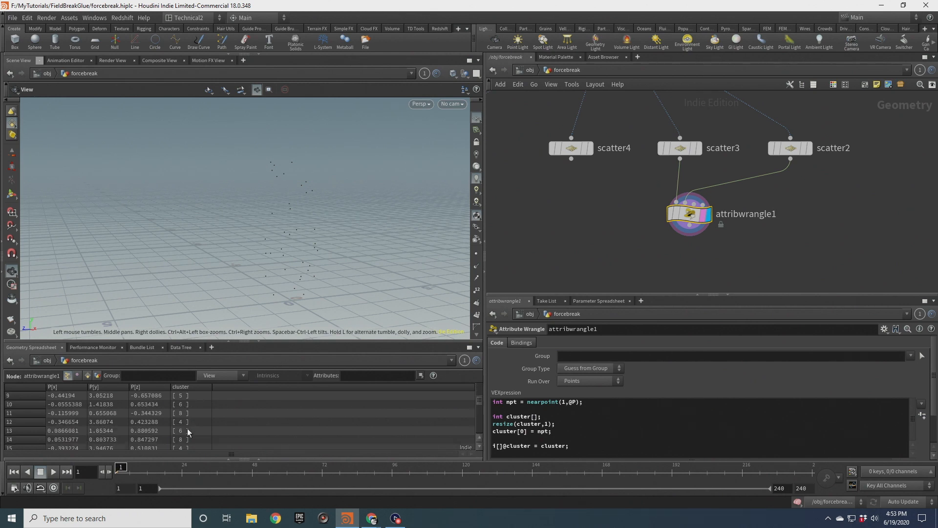
click(192, 386)
click(196, 386)
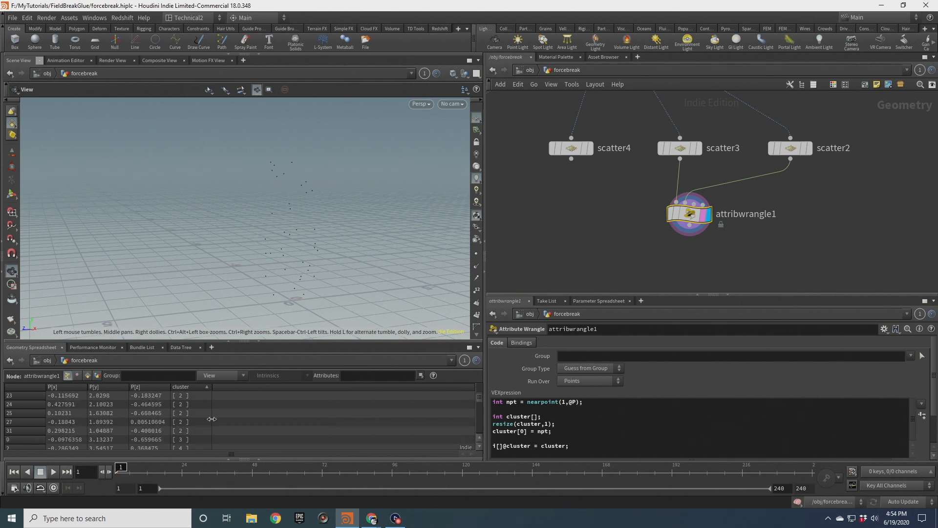
scroll(204, 418, down, 2)
scroll(200, 424, up, 1)
scroll(181, 423, down, 10)
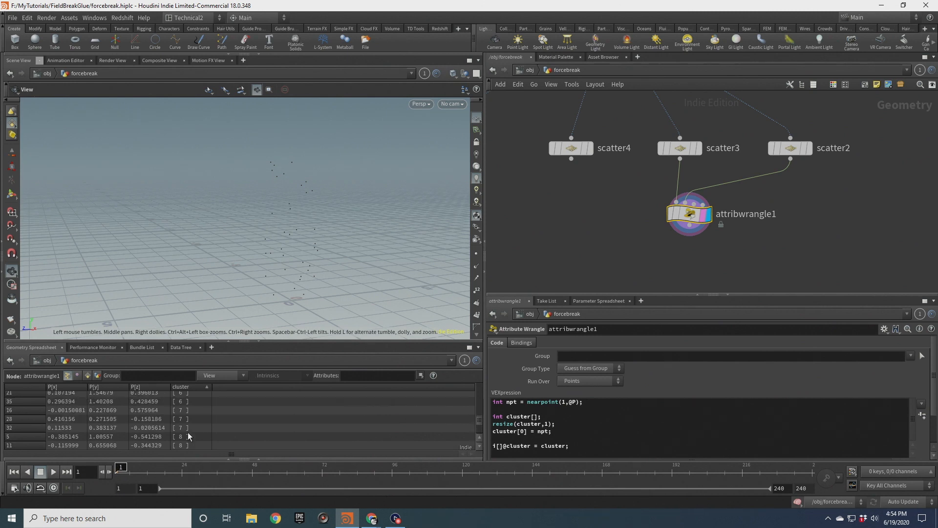
scroll(189, 430, up, 10)
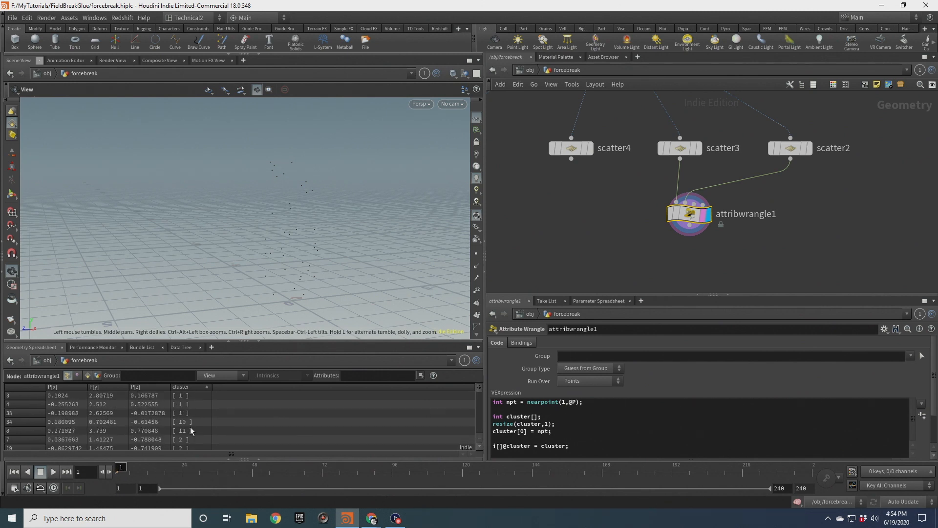
scroll(191, 430, down, 5)
scroll(192, 429, up, 5)
Display scatter2 alone with point markers and point numbers turned on in the viewport.
click(792, 148)
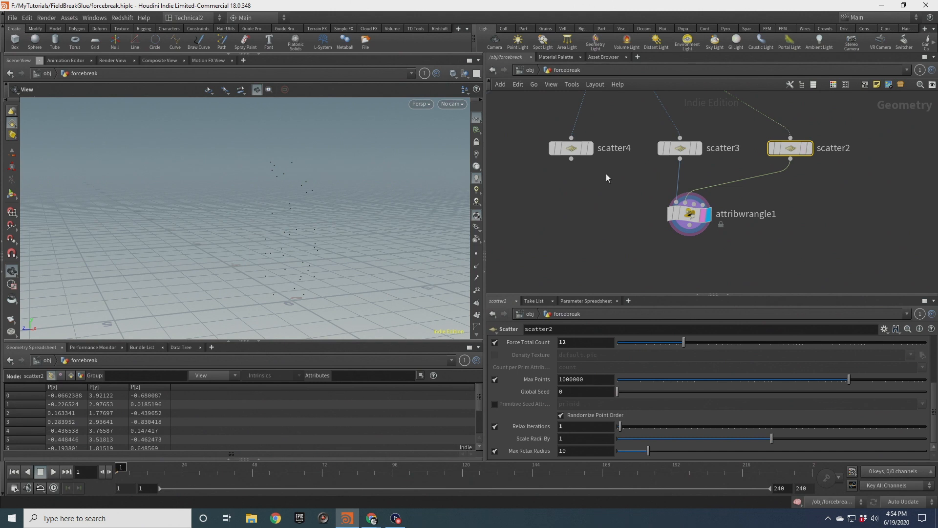
click(808, 149)
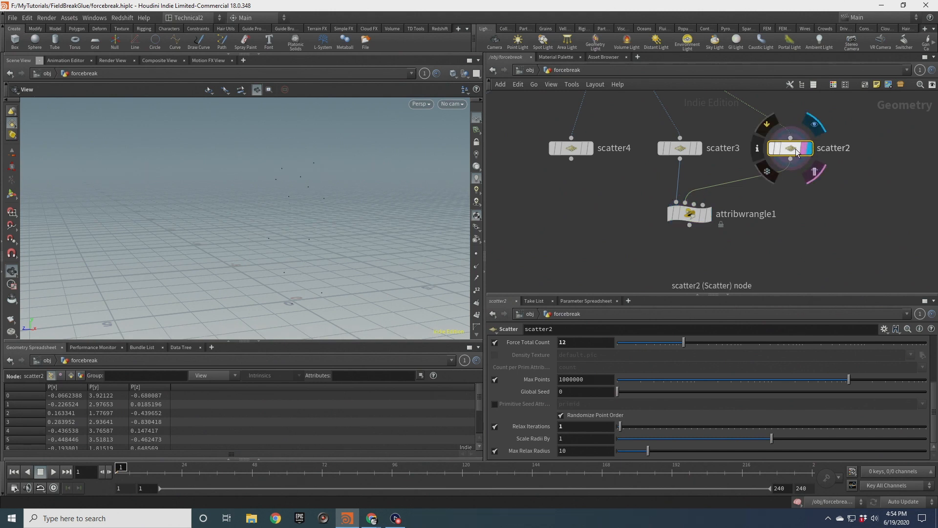
click(477, 254)
click(477, 291)
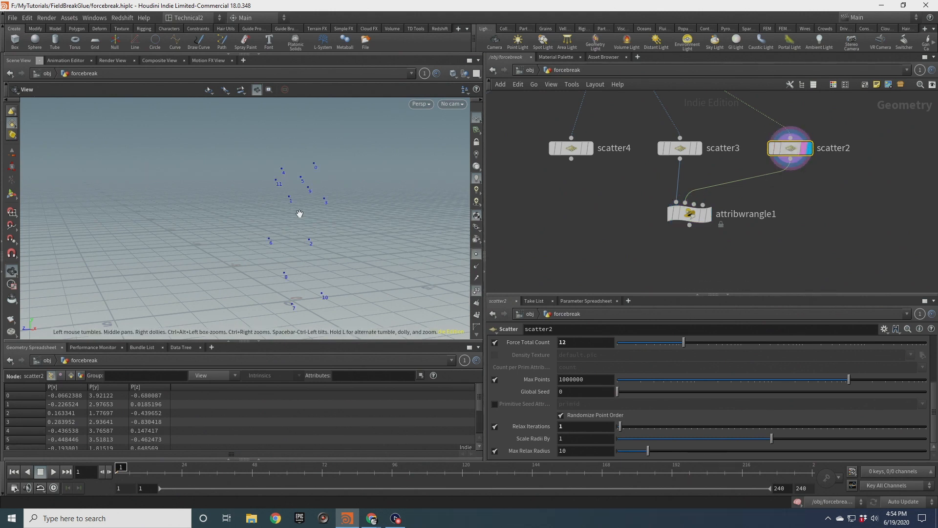
mouse_move(311, 166)
mouse_down()
mouse_move(336, 166)
mouse_move(324, 168)
mouse_up()
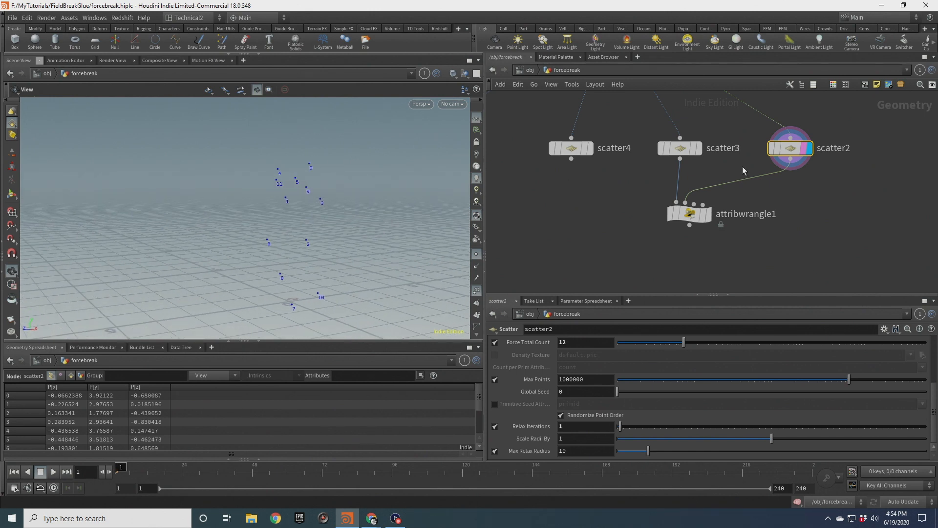
Template scatter3 over scatter2's numbered points, compare both sets from several angles, and return the display to attribwrangle1.
click(704, 172)
right_drag(313, 162, 311, 182)
mouse_move(311, 182)
mouse_down()
mouse_move(266, 193)
mouse_move(295, 193)
mouse_move(272, 227)
mouse_move(276, 146)
mouse_move(329, 187)
mouse_move(339, 211)
mouse_move(310, 196)
mouse_up()
right_drag(309, 196, 291, 216)
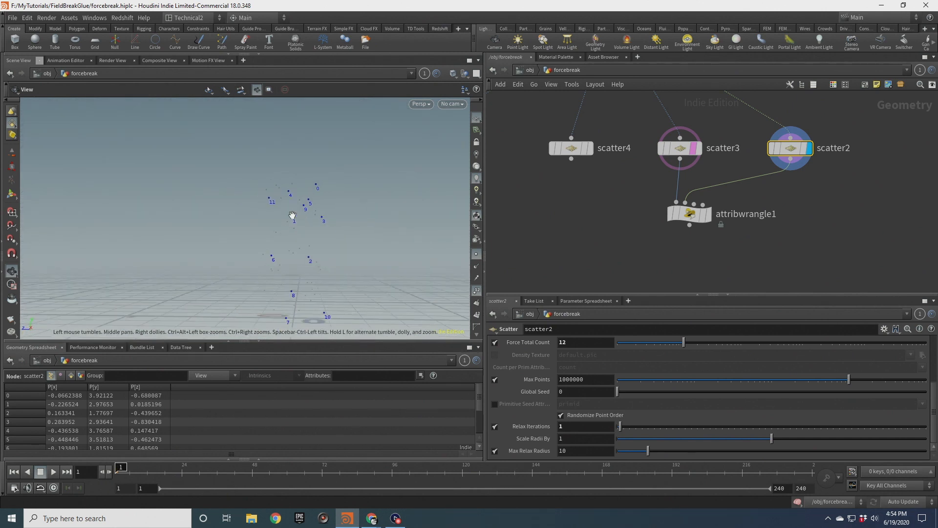
drag(291, 216, 323, 225)
middle_drag(323, 201, 304, 163)
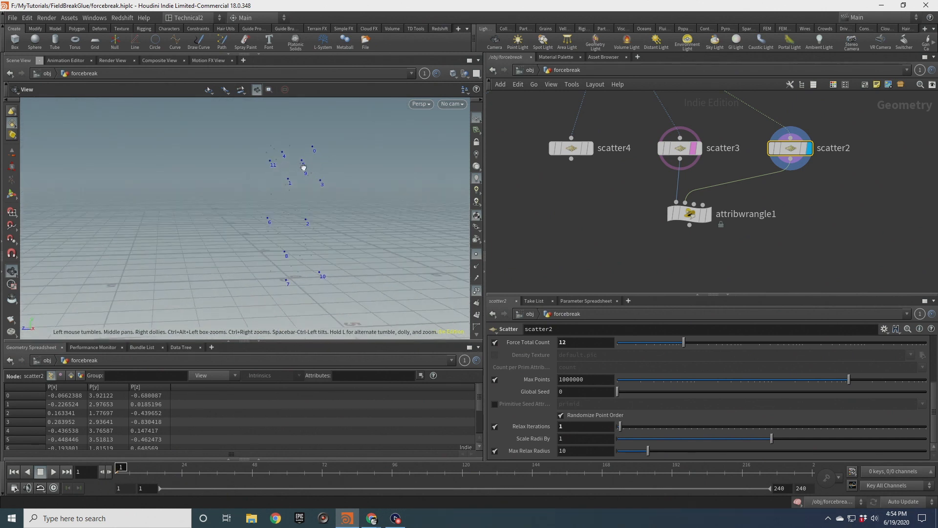
click(693, 215)
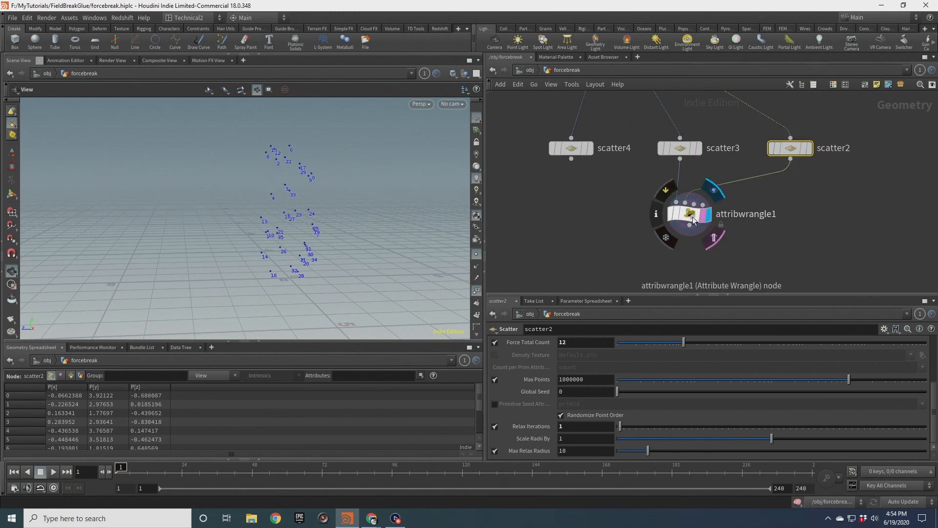
click(477, 291)
click(477, 254)
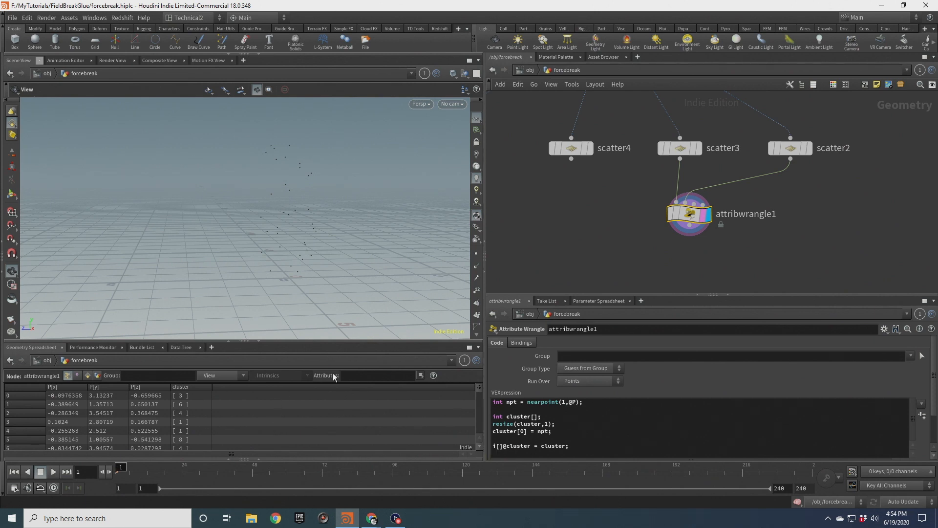
drag(504, 446, 493, 445)
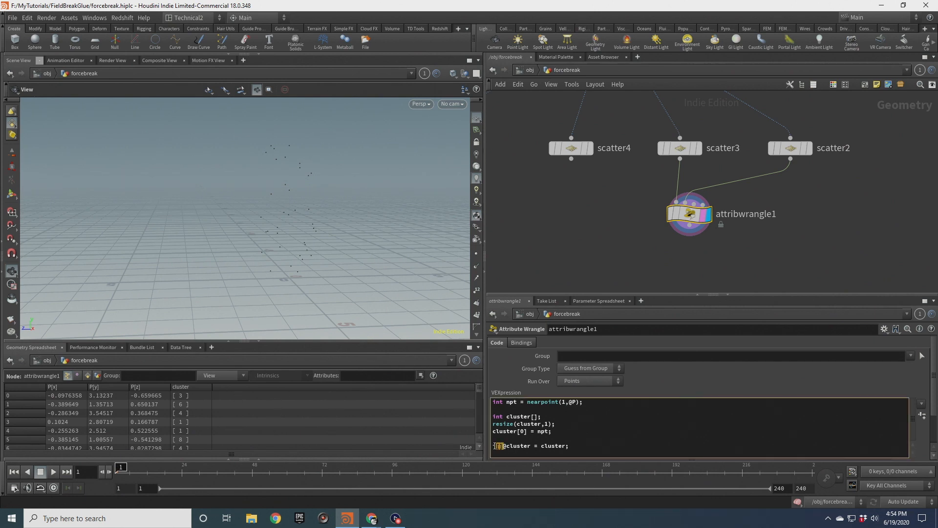
click(505, 446)
click(565, 446)
drag(531, 446, 490, 446)
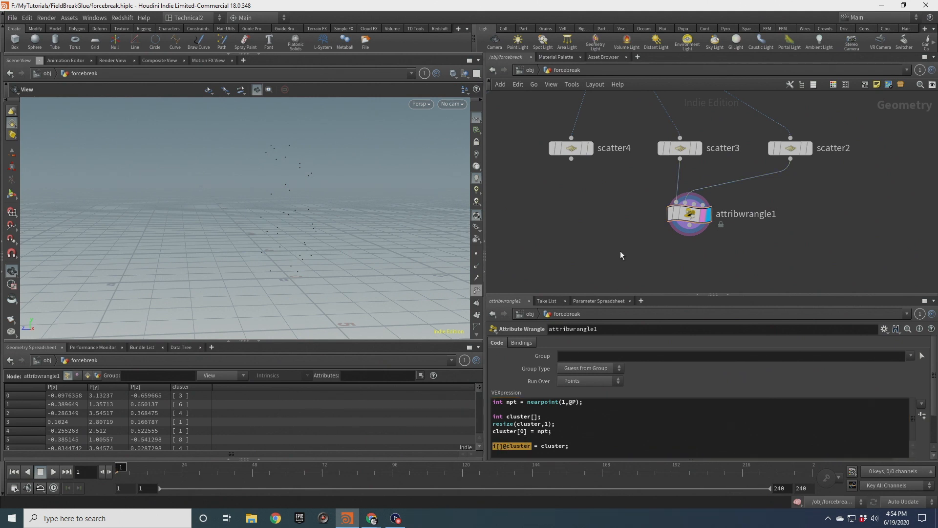
Duplicate attribwrangle1 and feed the copy scatter4 as its first input and attribwrangle1 as its second.
click(689, 213)
key(ctrl+c)
key(ctrl+v)
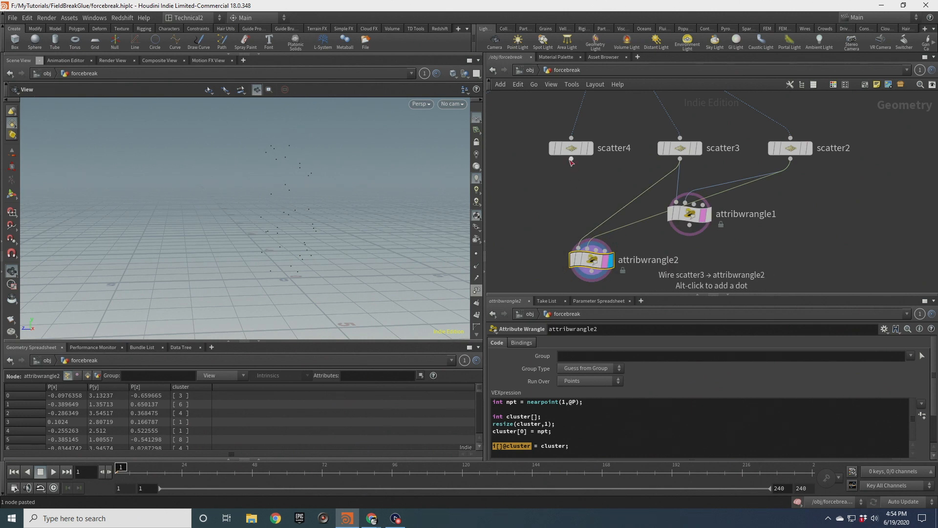
mouse_move(572, 159)
mouse_down()
mouse_move(579, 248)
mouse_move(689, 225)
mouse_up()
middle_drag(615, 209, 624, 156)
drag(551, 181, 668, 257)
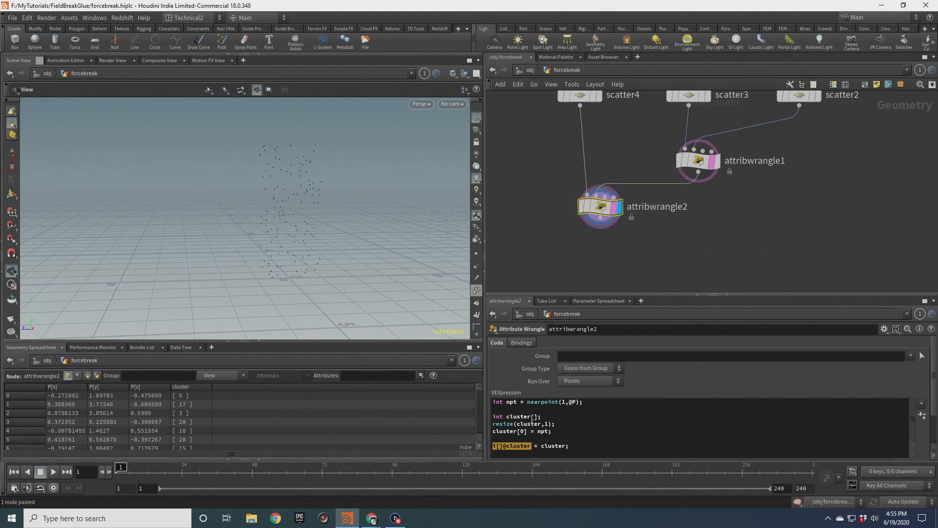
Initialize the cluster[] array in attribwrangle2 from the second input with point(1,"cluster",npt).
click(540, 415)
key(Return)
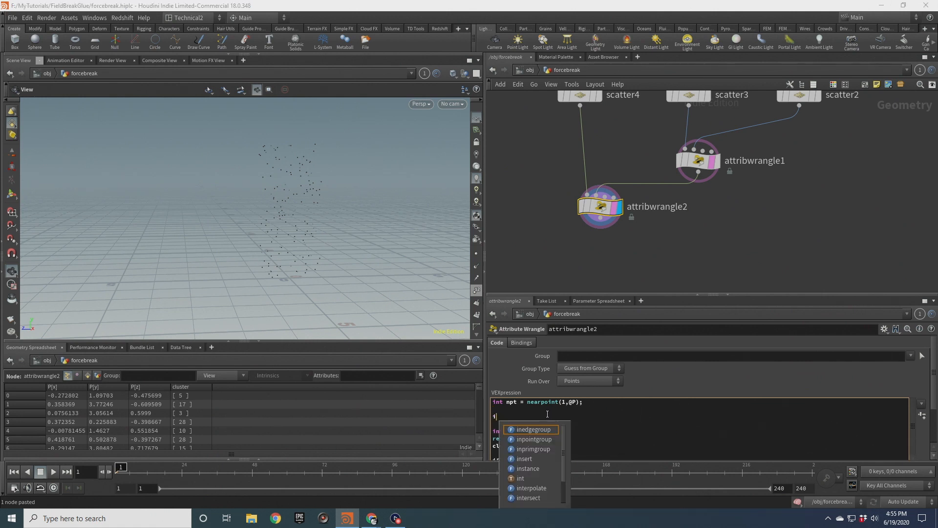
key(Delete)
key(Delete)
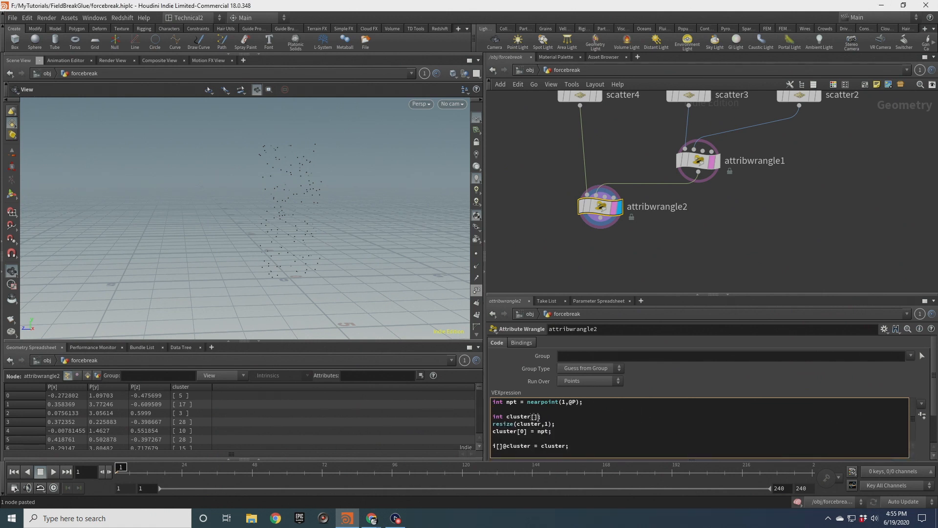
text(= point(1,"cluster",npt))
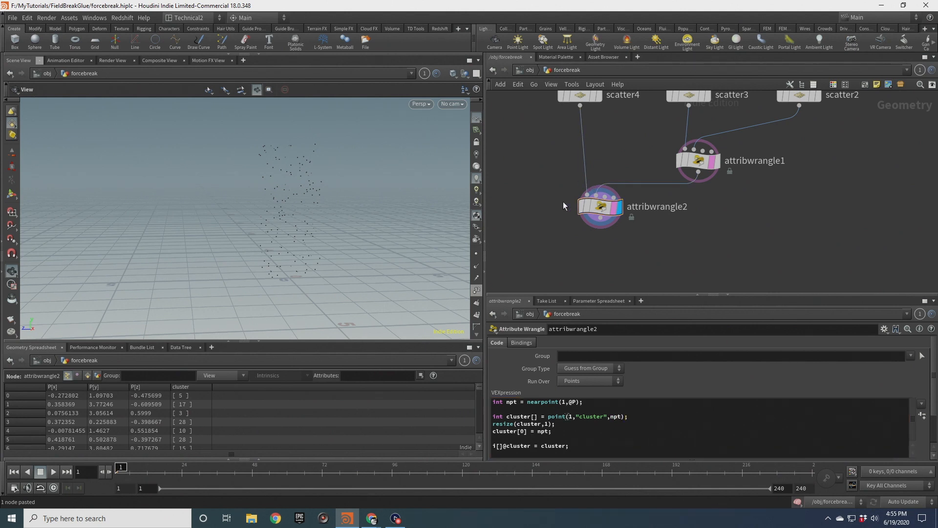
In attribwrangle2's code, resize the array to len(cluster)+1 and assign npt to cluster[-1].
middle_drag(588, 230, 568, 298)
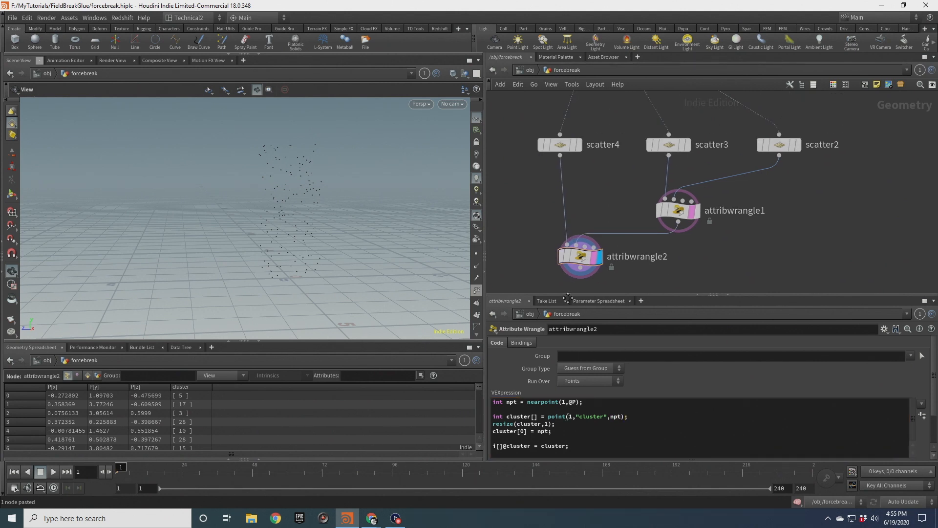
drag(526, 128, 583, 167)
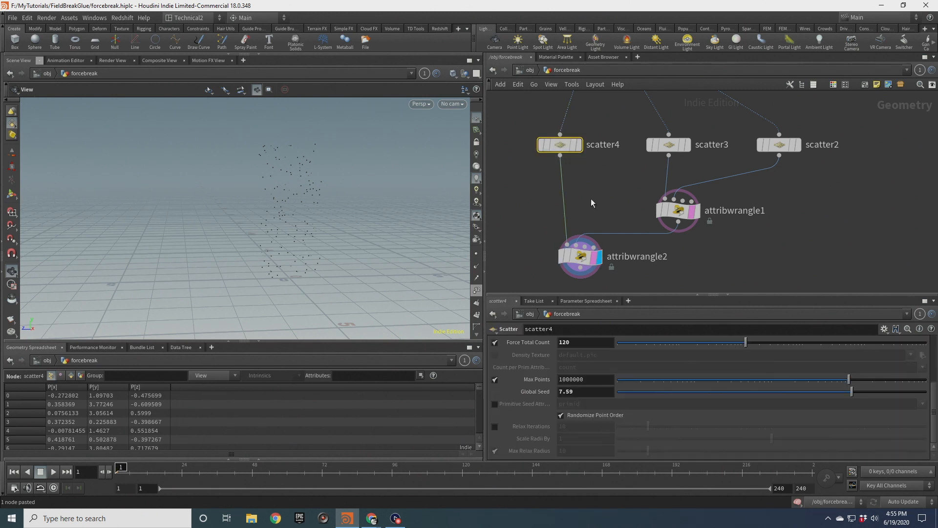
click(669, 148)
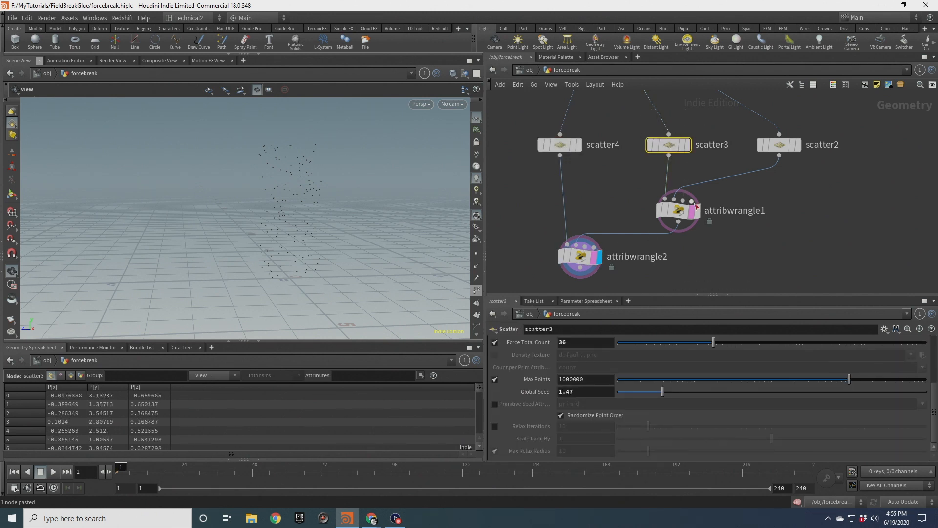
click(578, 258)
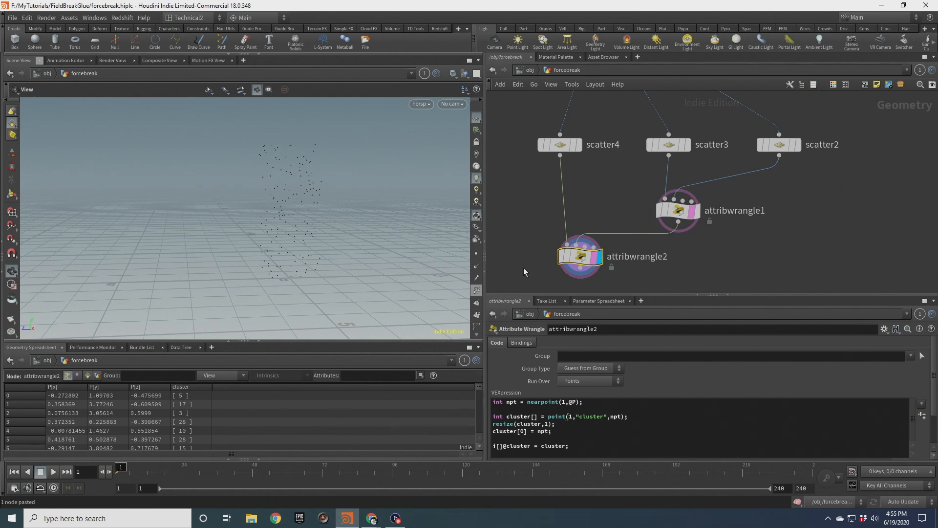
middle_drag(533, 286, 536, 270)
click(549, 424)
key(BackSpace)
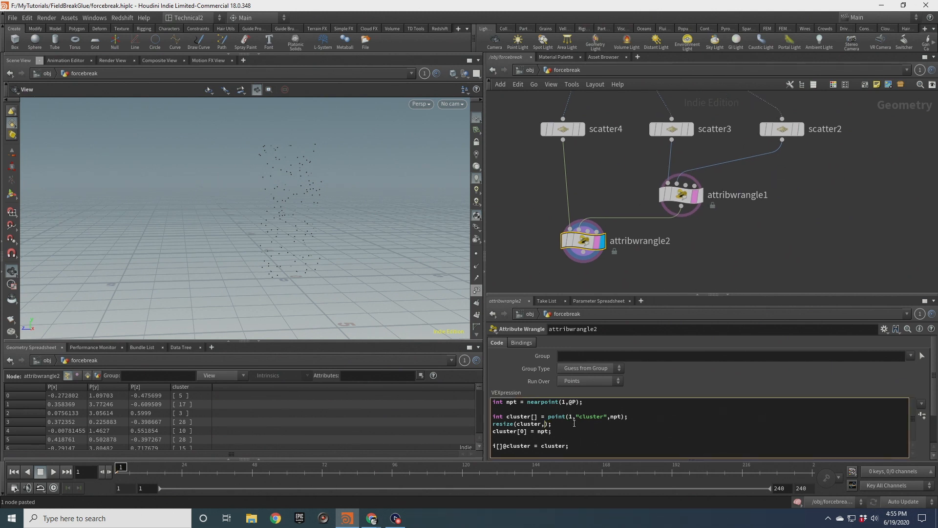
text(len(clus)
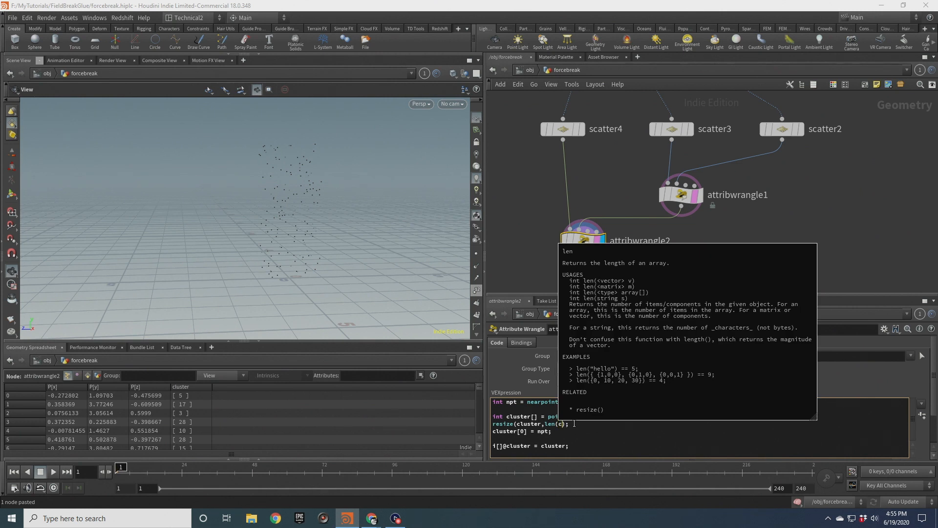
text(ter))
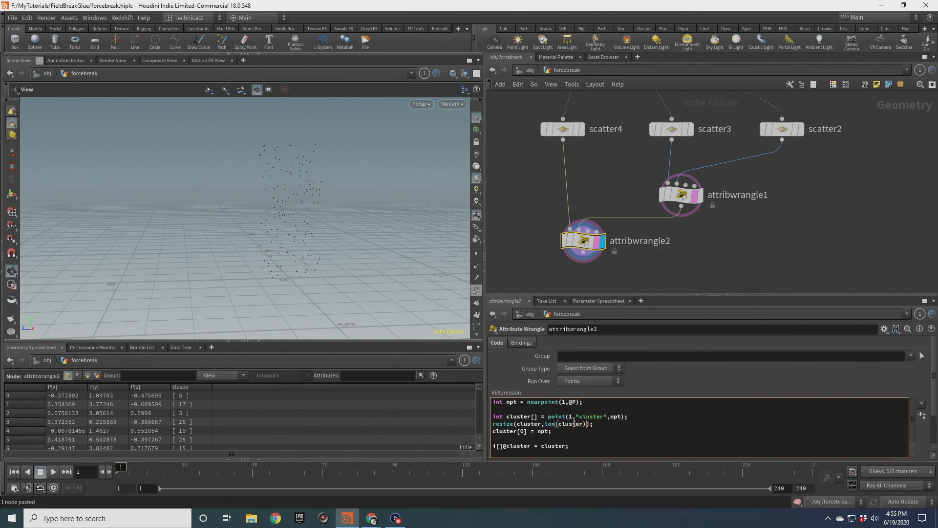
text(+1)
key(BackSpace)
text(-1)
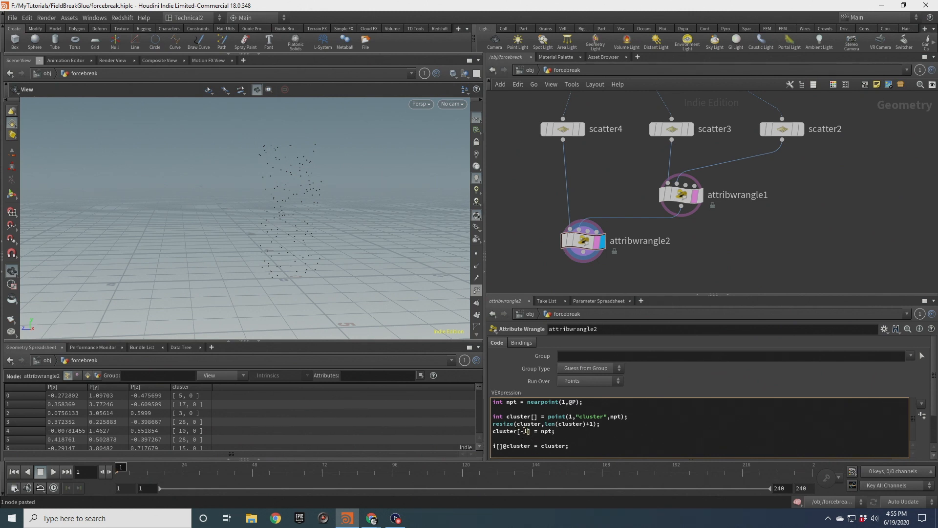
key(ctrl+Return)
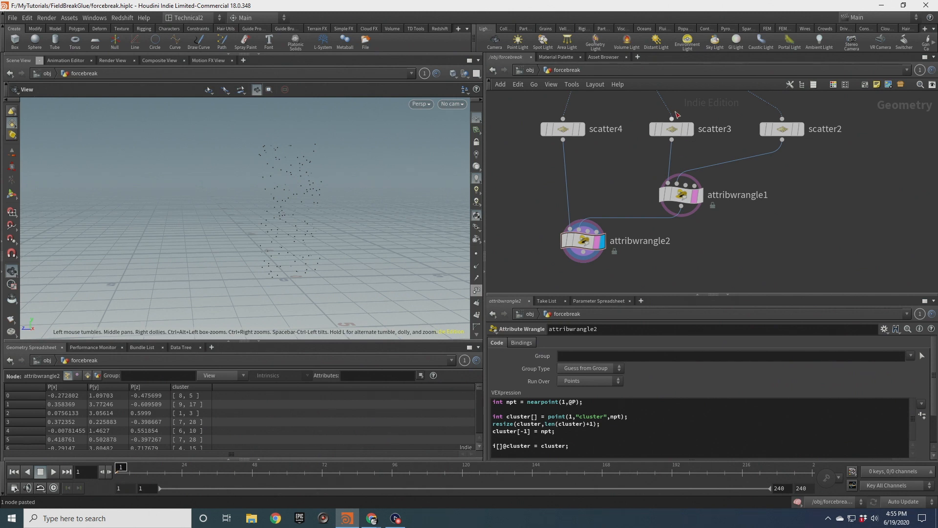
Sort attribwrangle2's points by cluster in the geometry spreadsheet, examine the nested values, and compare the code with attribwrangle1.
drag(356, 213, 286, 215)
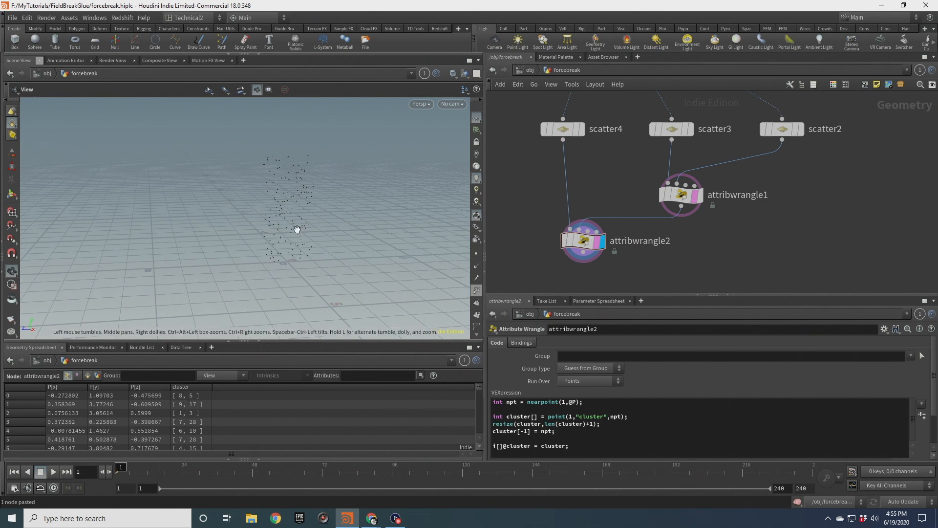
click(191, 388)
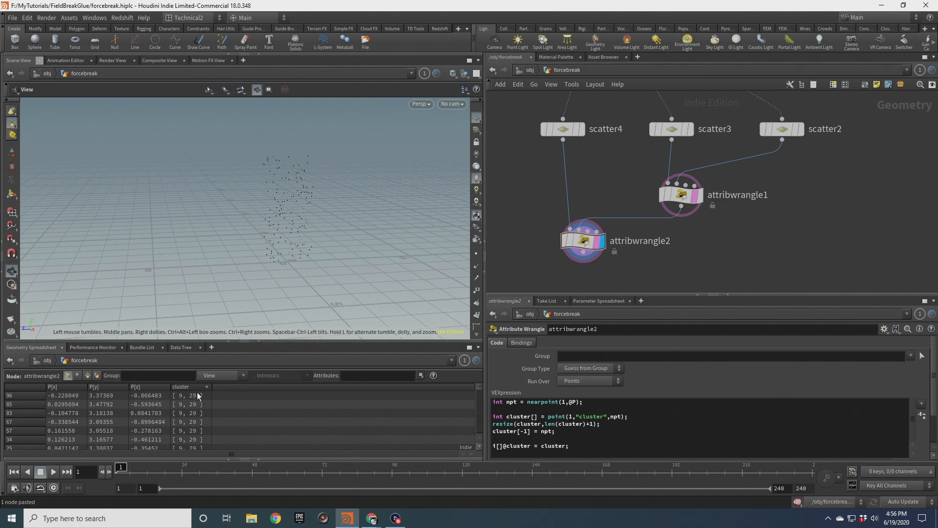
scroll(198, 425, down, 2)
scroll(195, 417, up, 2)
scroll(670, 254, down, 3)
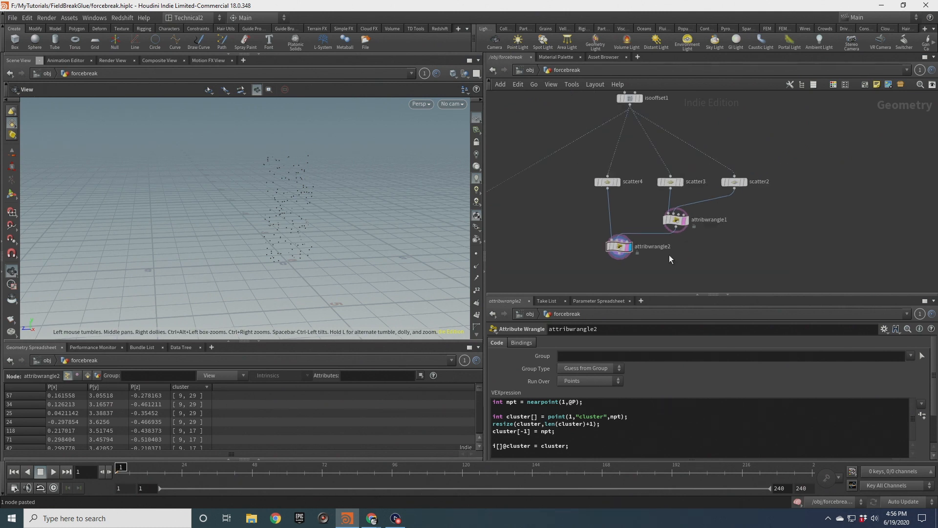
middle_drag(689, 246, 682, 221)
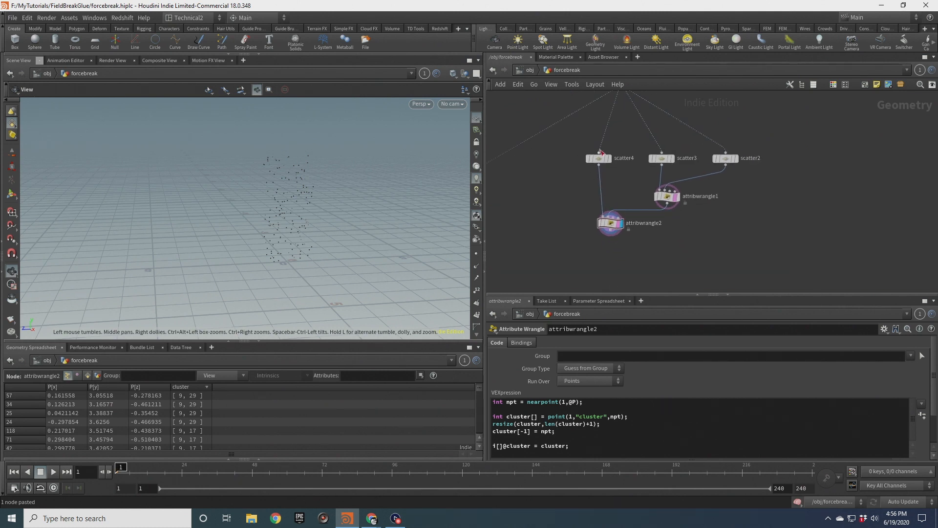
click(669, 198)
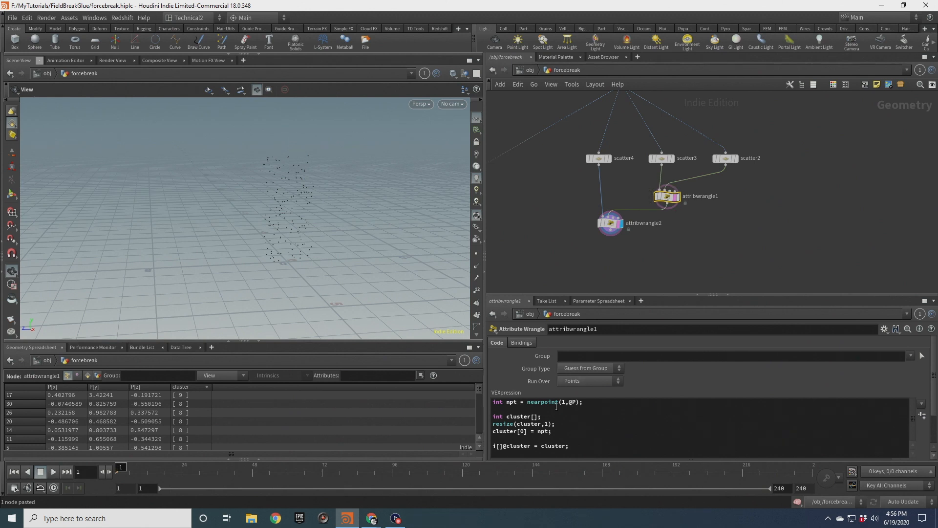
click(613, 219)
Duplicate scatter4 together with attribwrangle2 and wire attribwrangle2 into the second input of the copied wrangle.
drag(585, 150, 628, 226)
scroll(729, 204, down, 3)
drag(770, 236, 702, 176)
click(693, 209)
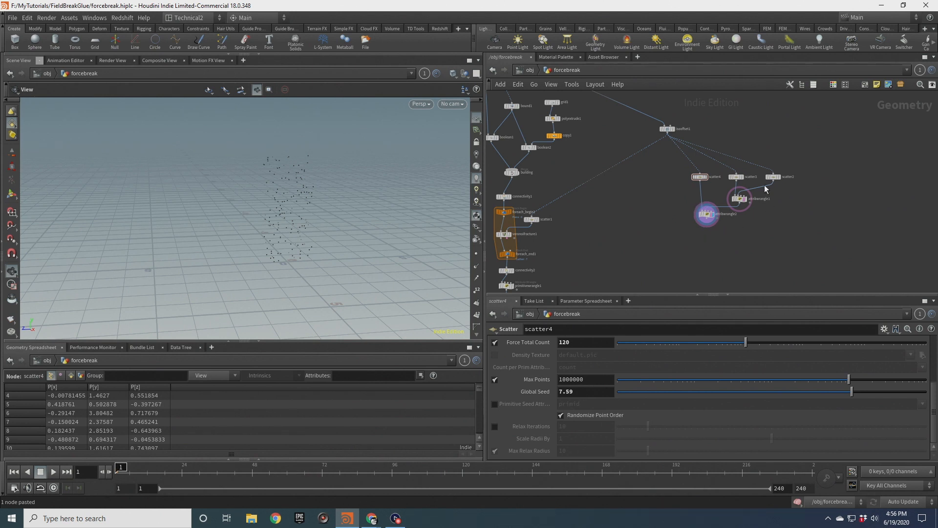
shift+click(707, 215)
key(ctrl+c)
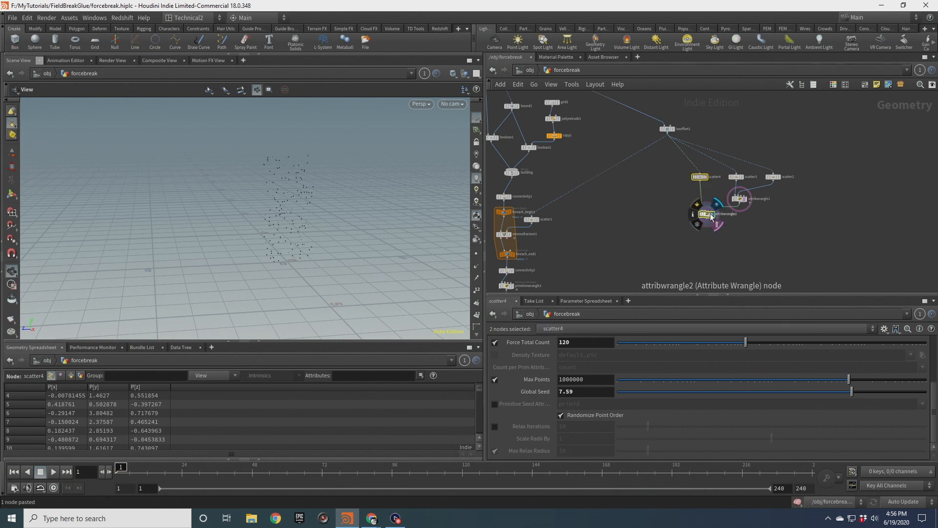
key(ctrl+v)
scroll(694, 219, up, 3)
click(719, 232)
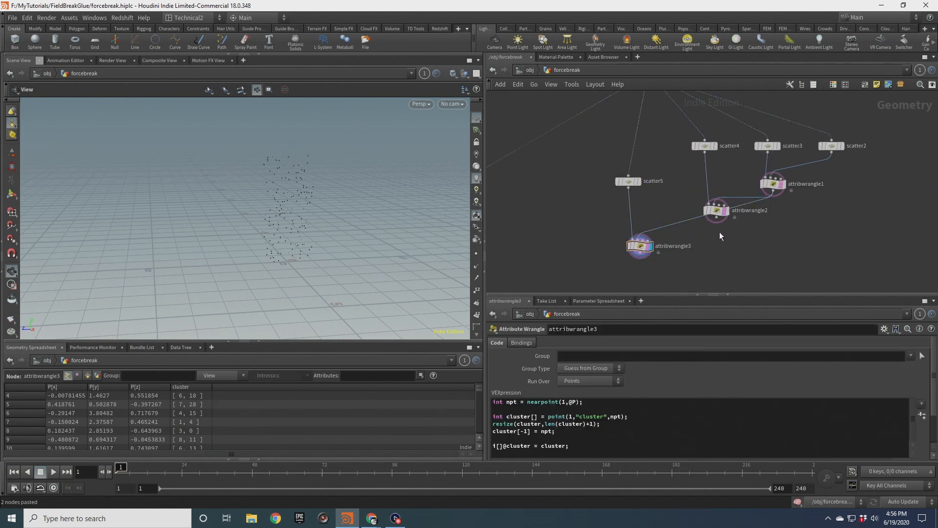
drag(716, 218, 635, 240)
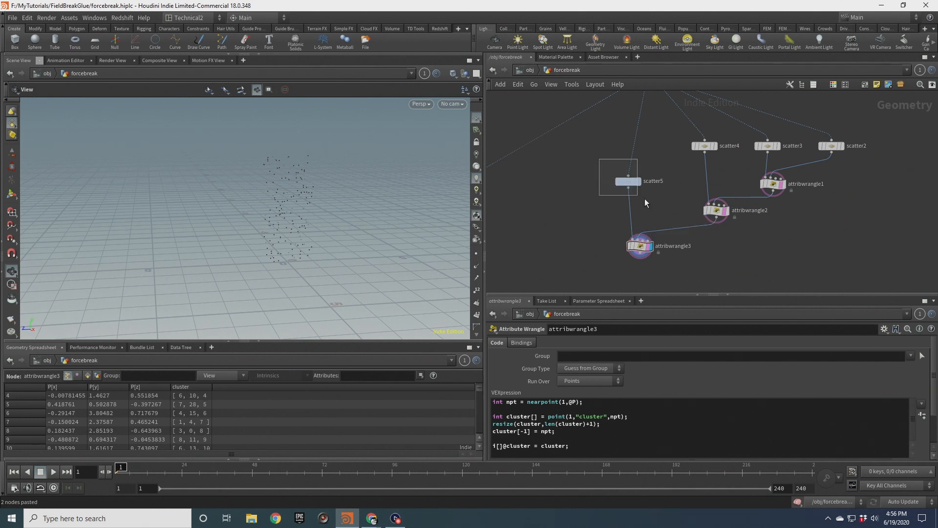
Line scatter5 up beside scatter4 and set its Force Total Count to 400.
drag(645, 198, 647, 200)
drag(628, 184, 640, 150)
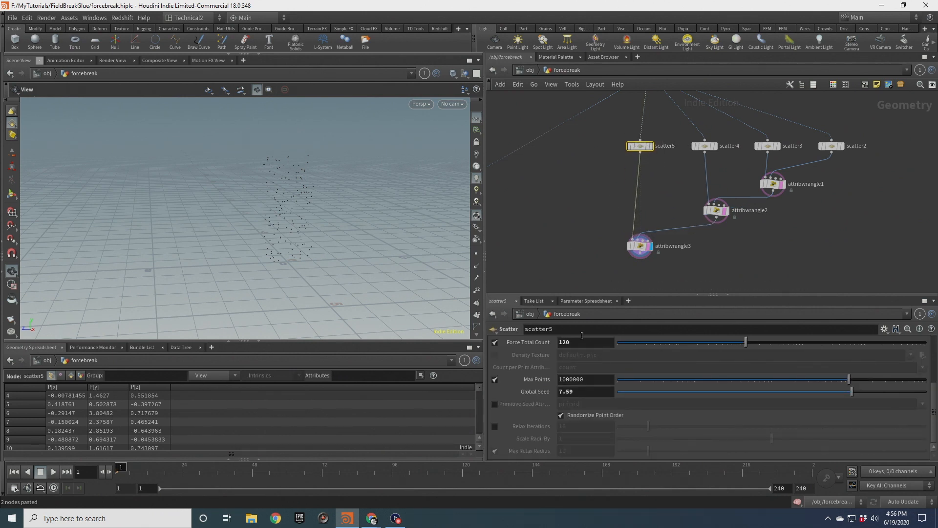
scroll(569, 355, up, 1)
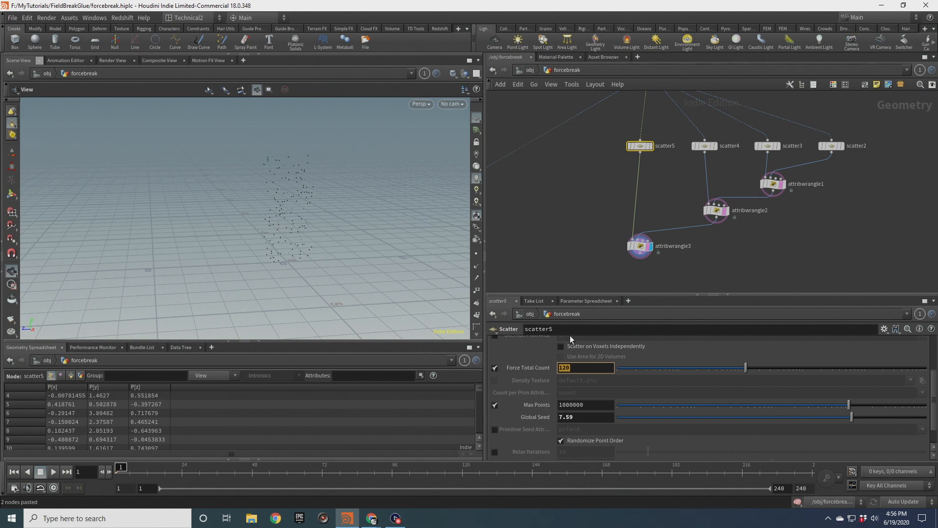
text(400)
key(Return)
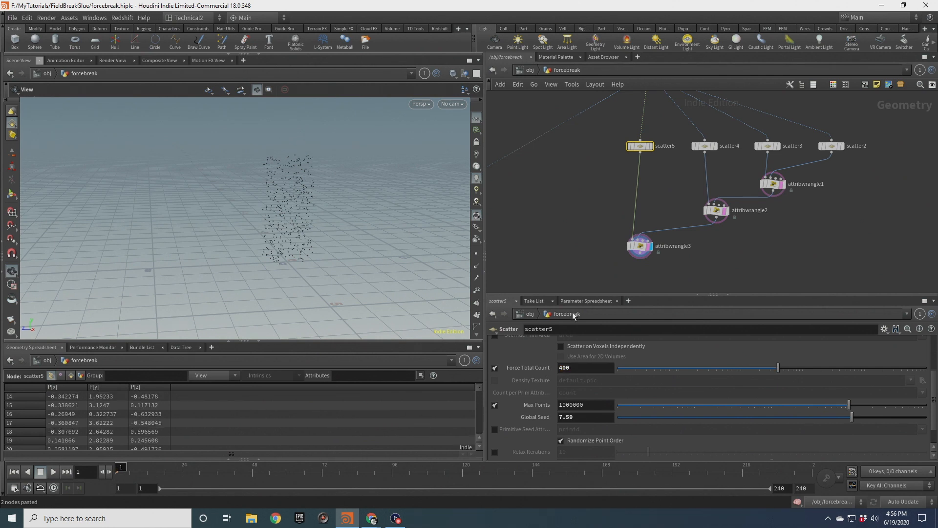
Move attribwrangle3 closer under scatter5 and widen the spreadsheet's cluster column to read its values.
click(640, 246)
drag(645, 252, 653, 235)
drag(210, 388, 234, 388)
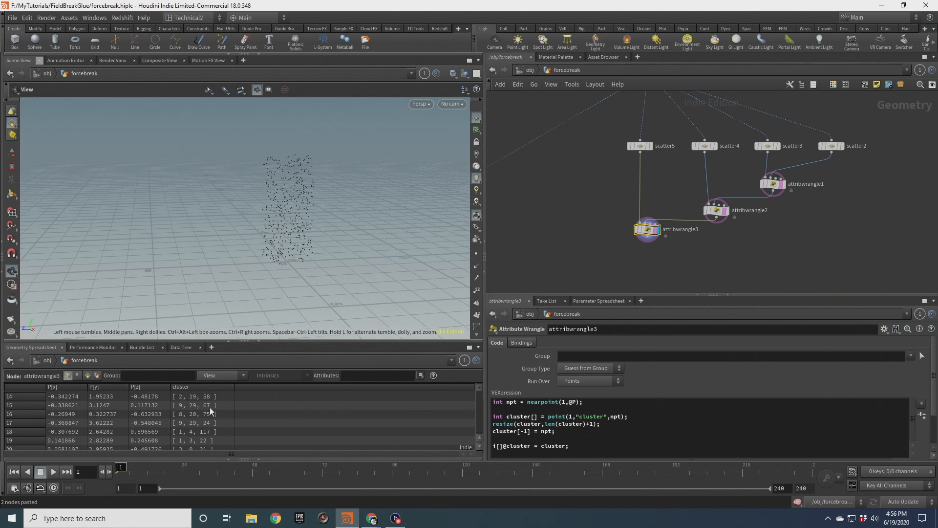
Rearrange object_merge1, dopnet1, primitivewrangle2 and CON to free up space below connectadjacentpieces1.
scroll(578, 211, down, 3)
middle_drag(578, 210, 707, 189)
middle_drag(709, 230, 700, 107)
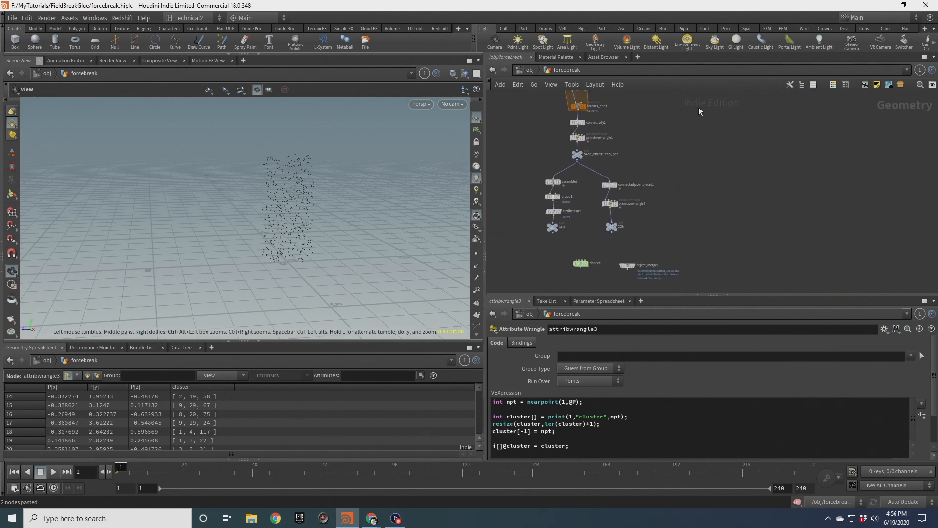
mouse_move(683, 192)
middle_down()
mouse_move(679, 159)
mouse_move(665, 179)
mouse_move(631, 184)
mouse_move(636, 145)
middle_up()
click(592, 173)
drag(663, 234, 604, 193)
drag(616, 199, 505, 256)
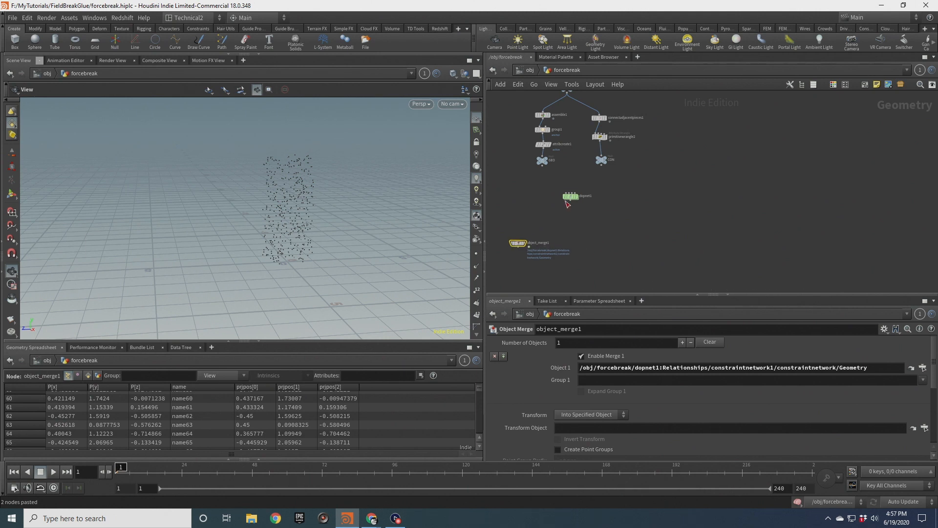
drag(600, 138, 600, 171)
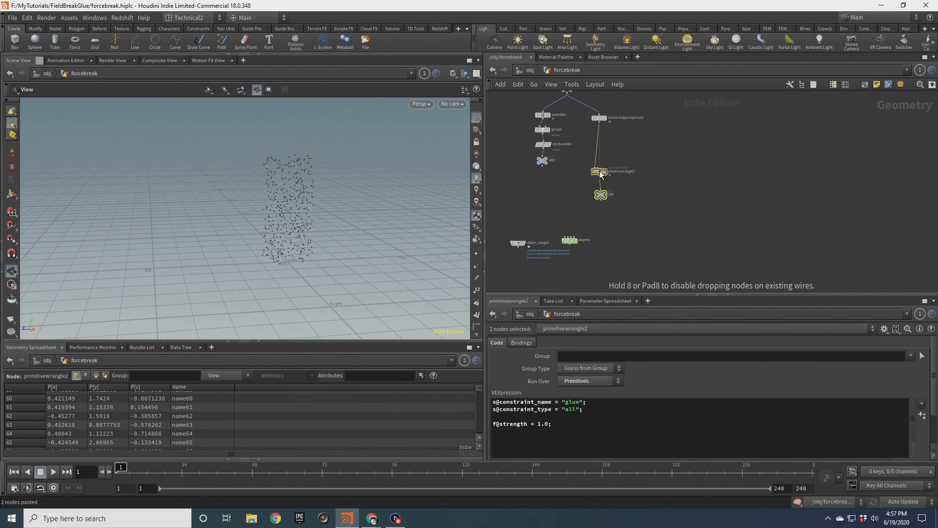
Branch an Attribute Blur node off connectadjacentpieces1, placing it beside the constraint chain.
scroll(610, 129, up, 3)
key(Tab)
text(at)
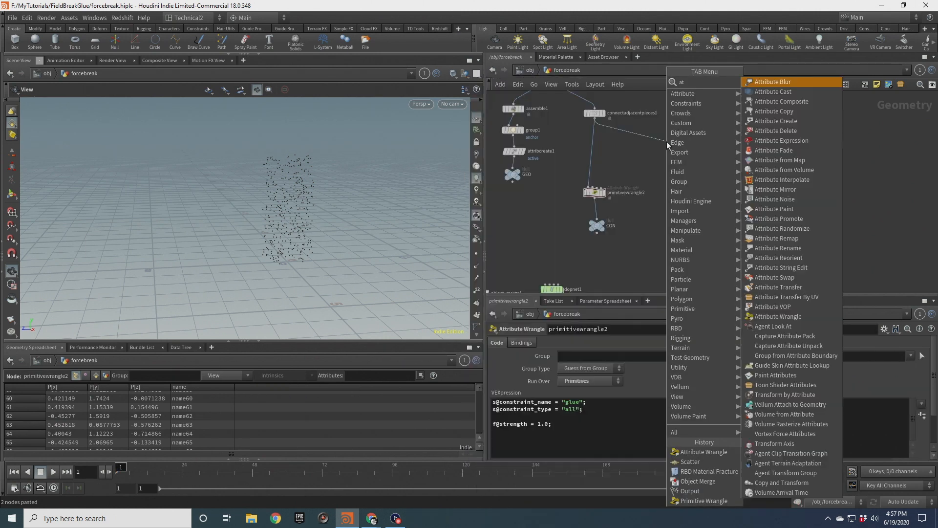
key(Return)
middle_drag(631, 165, 656, 260)
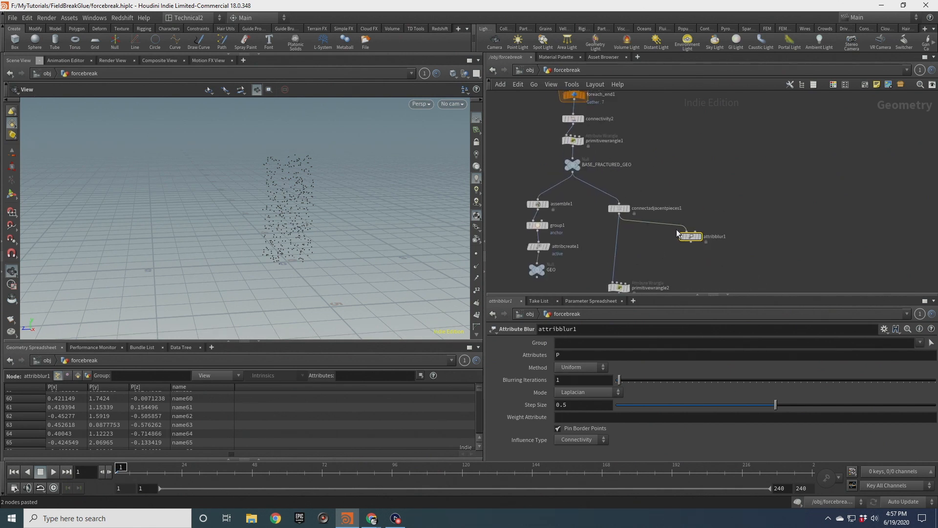
Replace the Attribute Blur node with an Attribute Wrangle and connect connectadjacentpieces1 to its first input.
click(664, 228)
key(Tab)
text(attw)
key(Return)
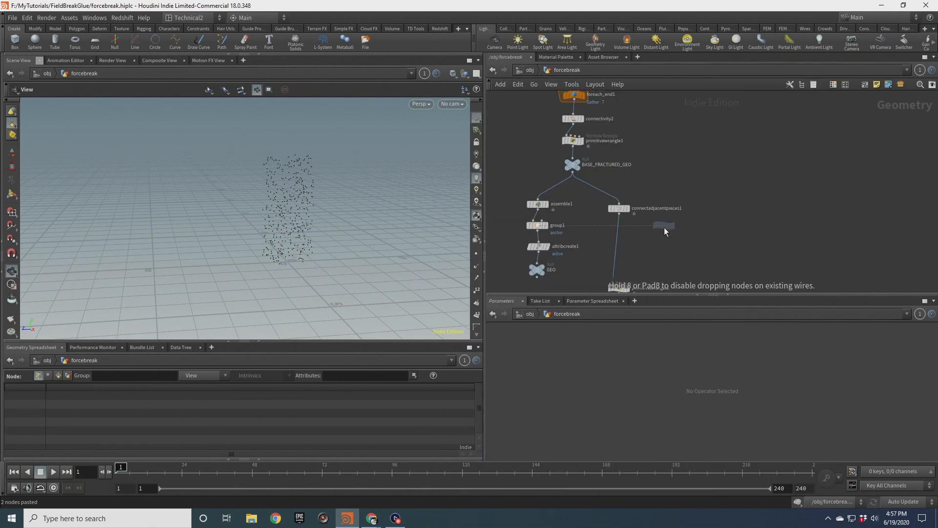
click(664, 238)
click(620, 214)
click(658, 232)
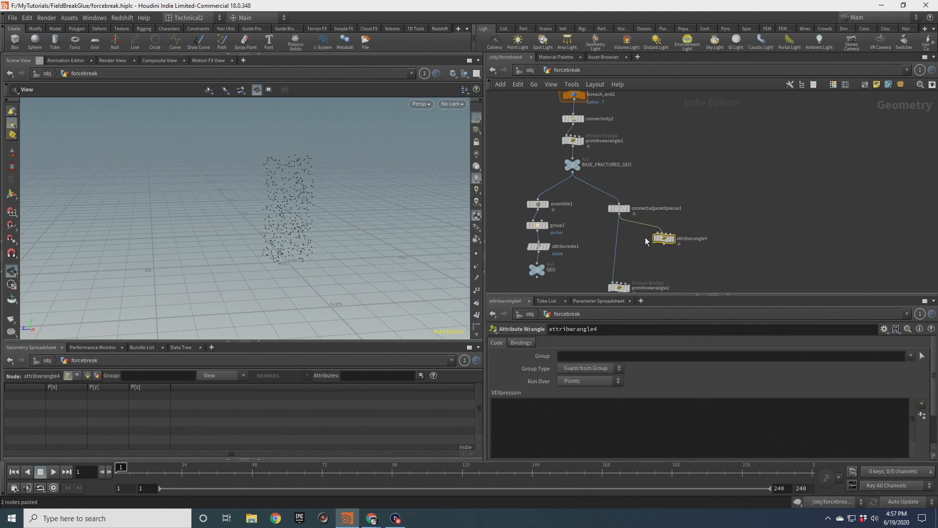
key(y)
drag(640, 233, 658, 219)
click(619, 213)
click(664, 233)
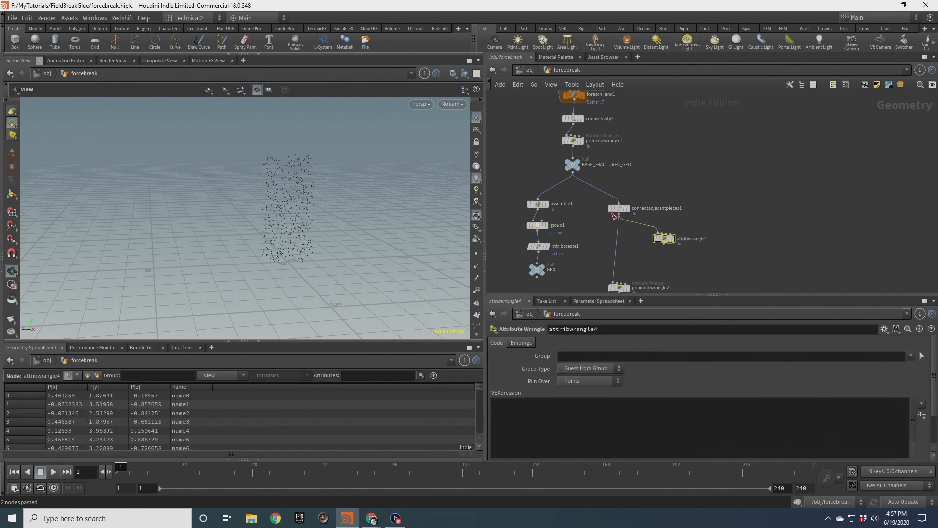
Connect attribwrangle3's output to the second input of attribwrangle4.
scroll(730, 198, down, 3)
click(752, 167)
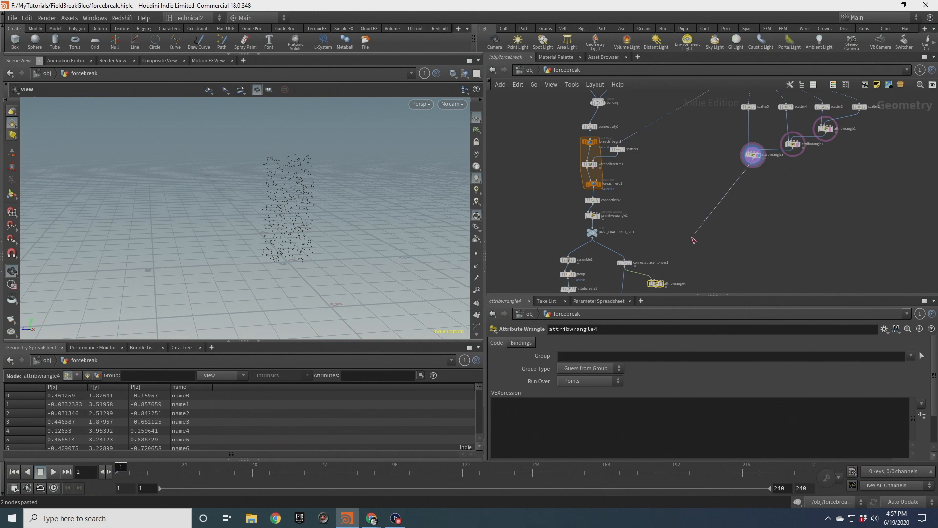
scroll(655, 242, up, 3)
click(634, 242)
middle_drag(783, 153, 767, 245)
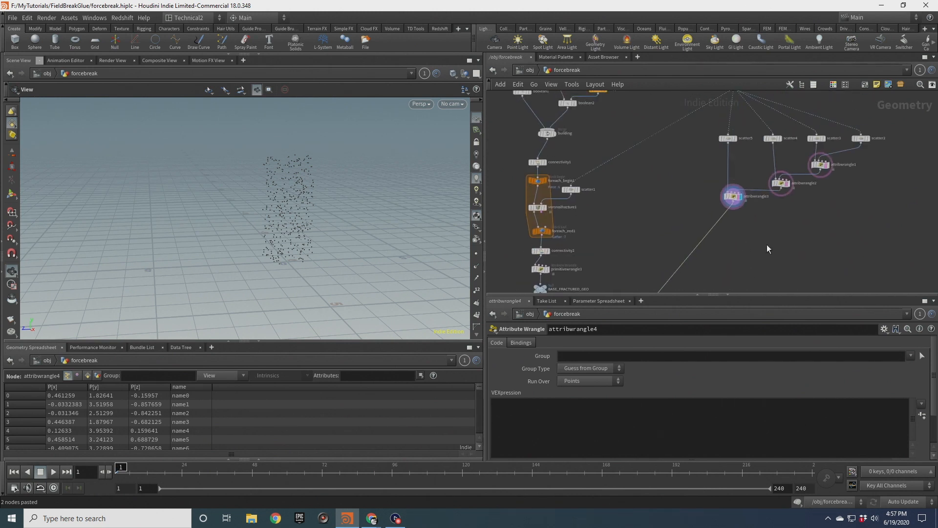
Copy the complete nearest-point cluster code from attribwrangle3 into attribwrangle4's VEXpression.
click(731, 192)
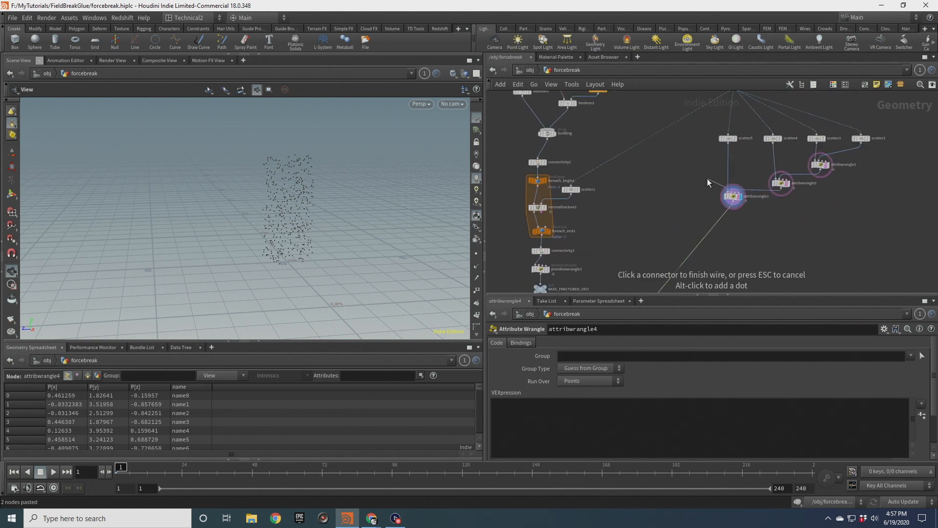
click(733, 196)
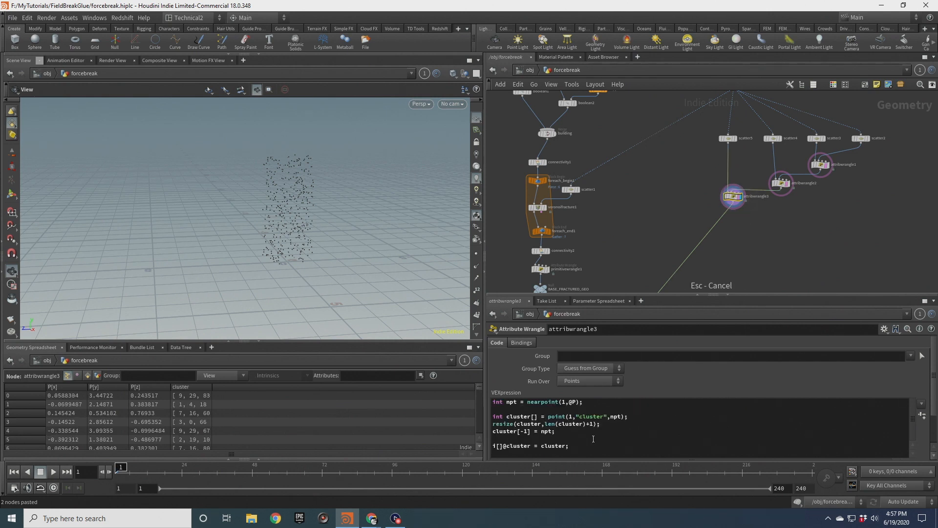
drag(570, 446, 474, 402)
middle_drag(630, 238, 701, 78)
click(688, 192)
click(628, 420)
key(ctrl+v)
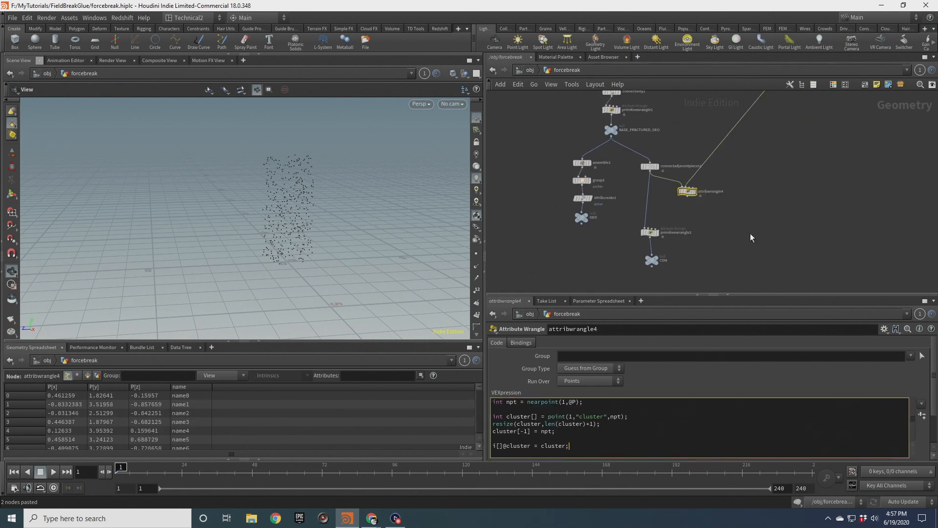
Move primitivewrangle2 and CON further down together to make room beneath attribwrangle4.
middle_drag(681, 221, 684, 195)
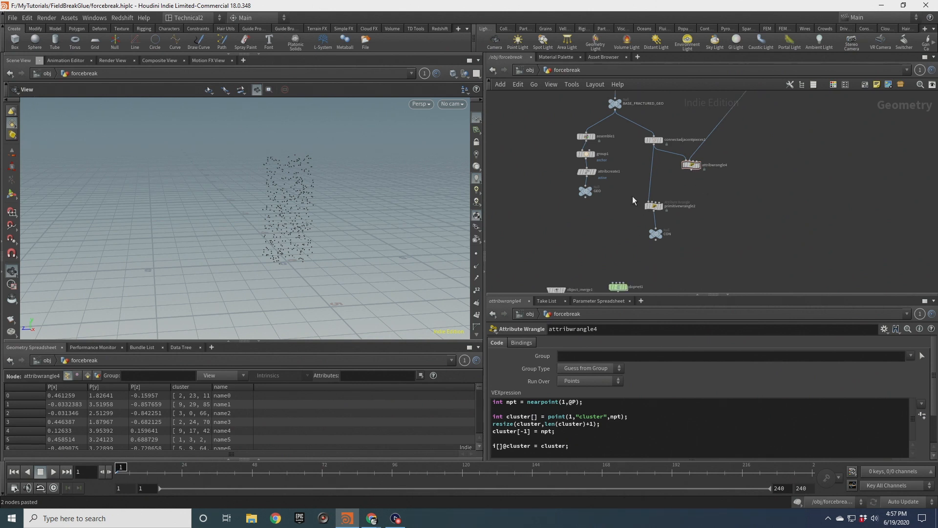
drag(655, 207, 663, 253)
drag(656, 215, 655, 233)
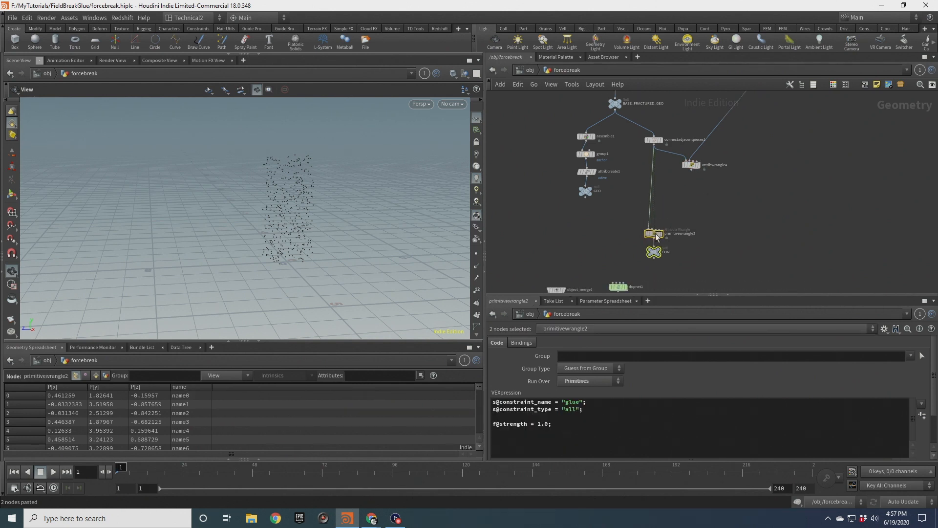
click(686, 229)
Add a displayed Primitive Wrangle beneath attribwrangle4 and widen the spreadsheet's cluster column to show the full arrays.
scroll(688, 174, up, 3)
click(693, 169)
key(Tab)
text(p)
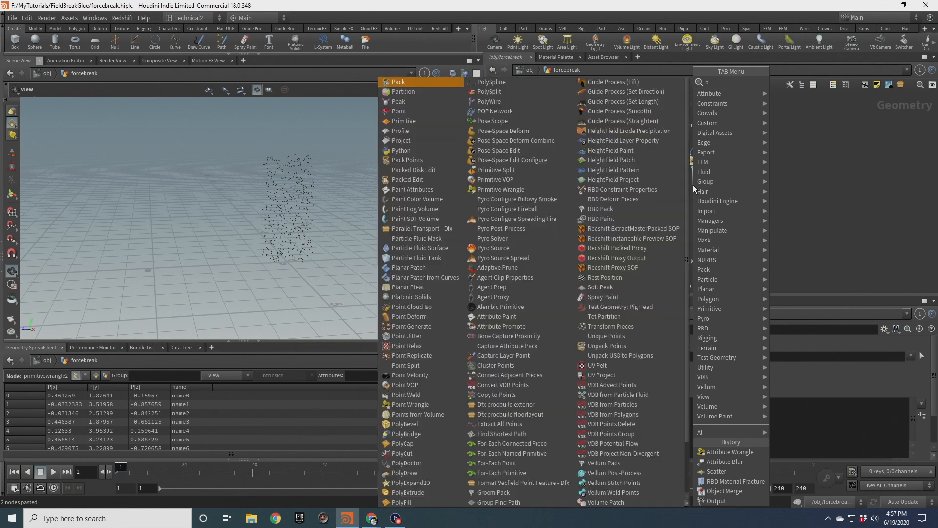
text(rim w)
key(Return)
click(693, 185)
scroll(693, 186, up, 3)
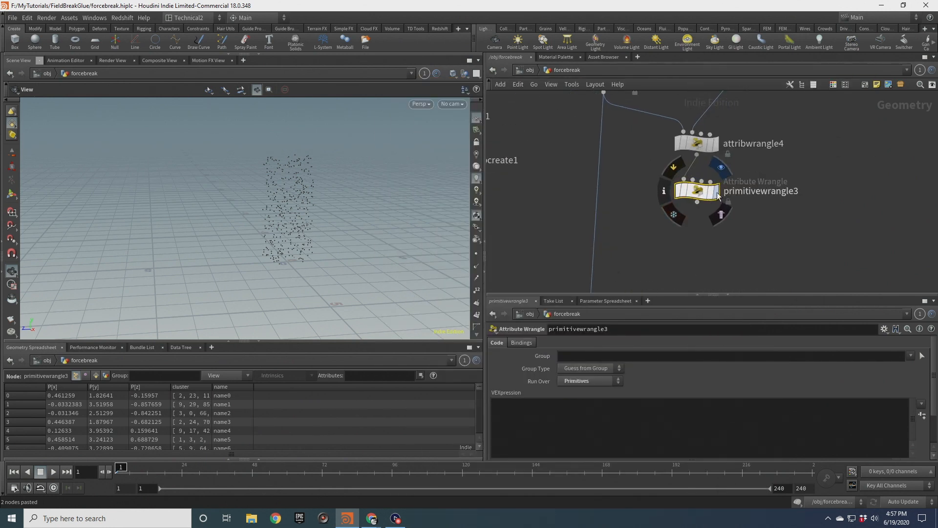
click(717, 192)
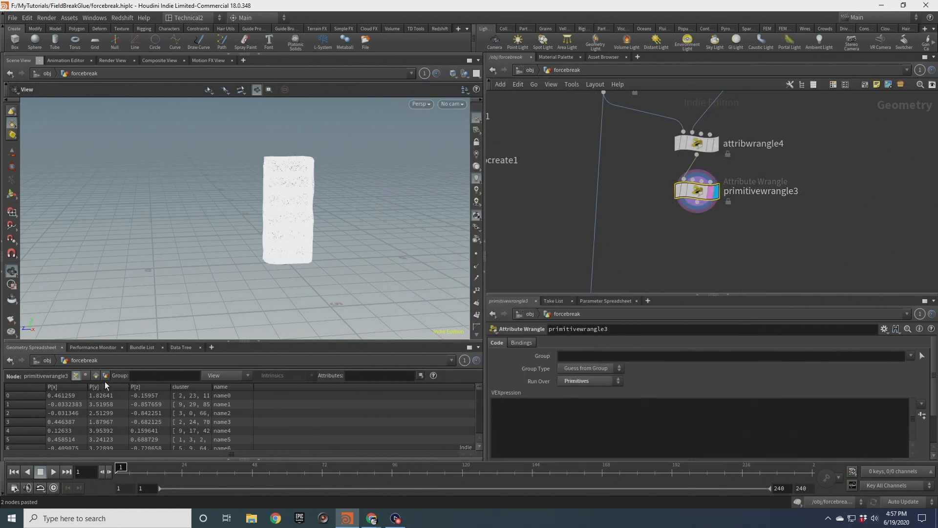
double_click(211, 386)
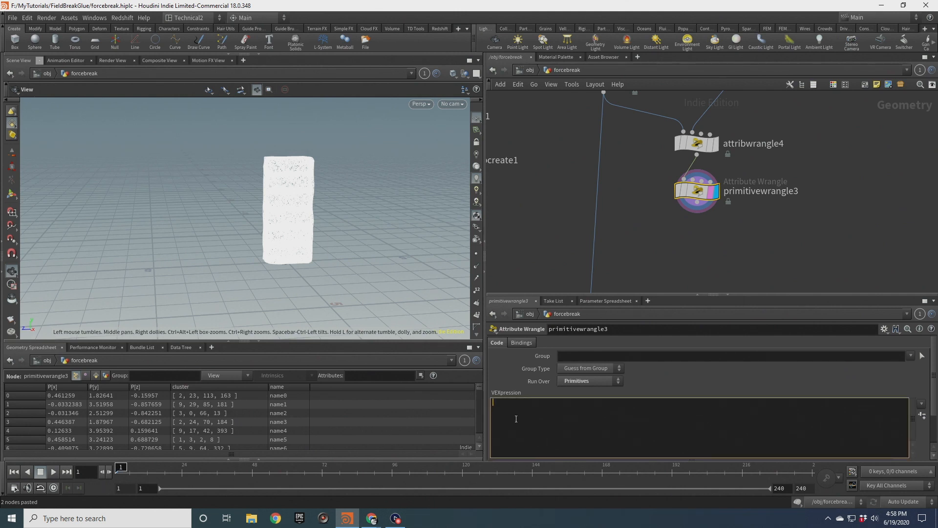
drag(636, 294, 668, 266)
click(534, 386)
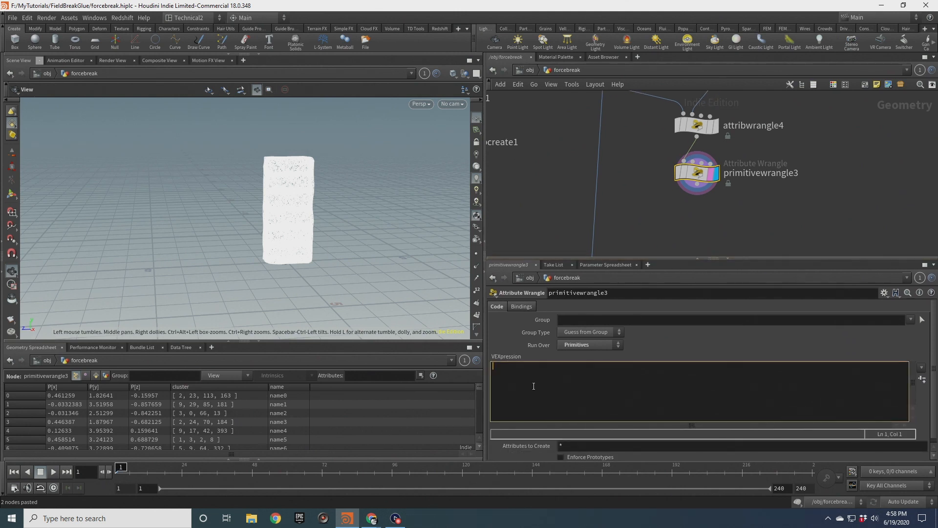
text(int pt0 = primpoint()
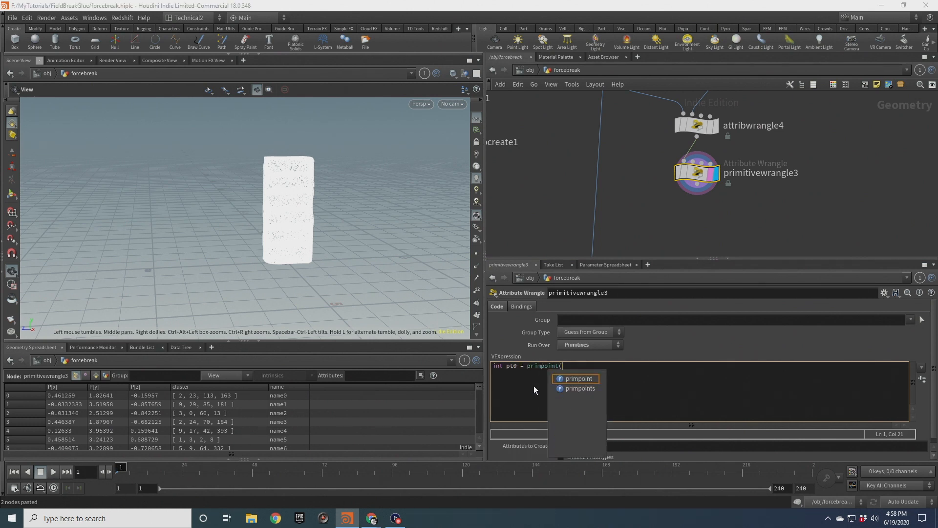
text(0,@primnum,)
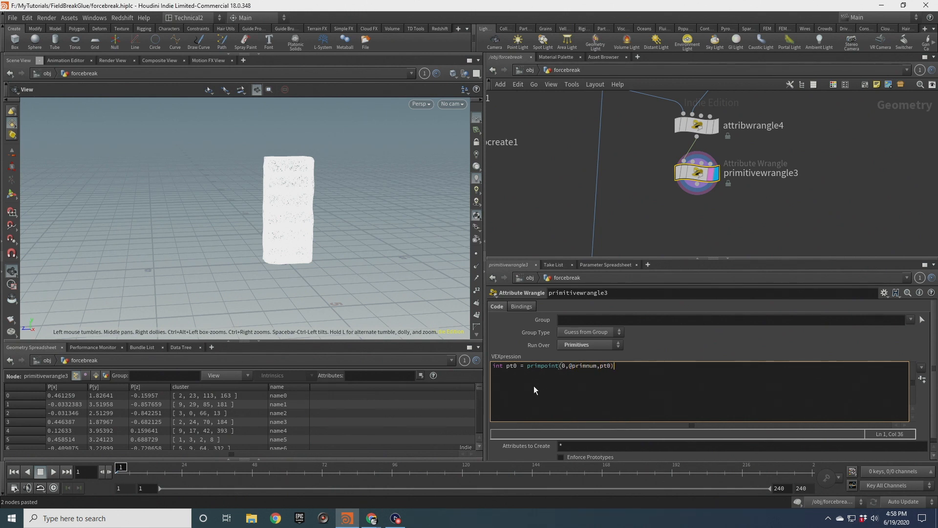
text(0);)
key(Return)
text(int pt1 = pointpoin)
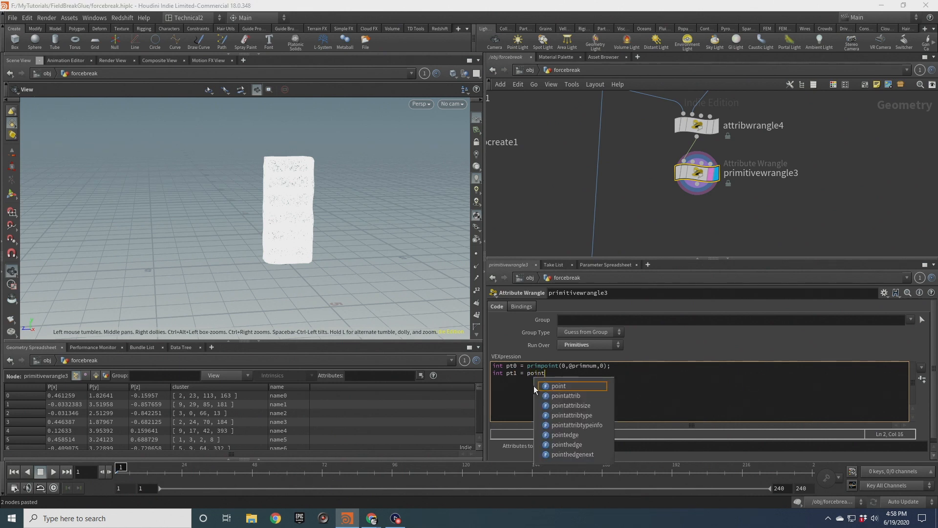
key(BackSpace)
key(BackSpace)
key(BackSpace)
key(BackSpace)
key(BackSpace)
key(BackSpace)
key(BackSpace)
key(BackSpace)
text(rim)
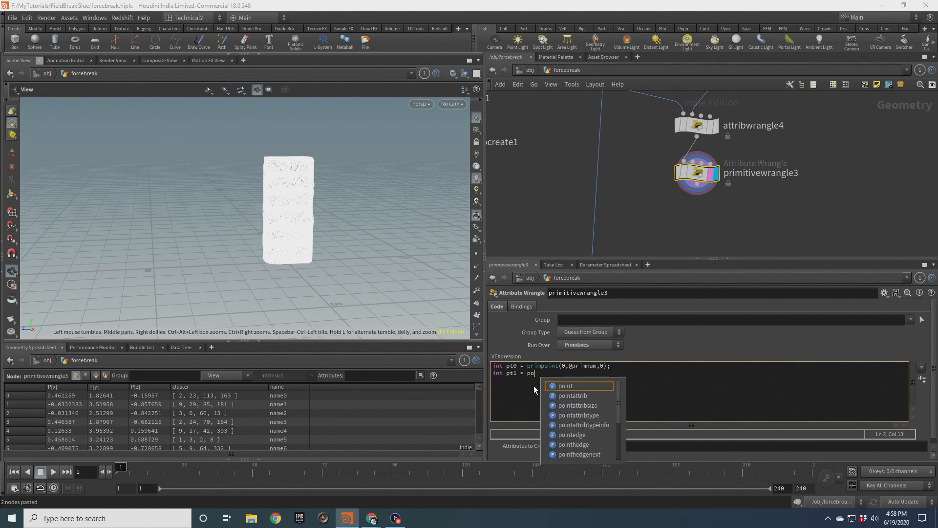
text(point(0,)
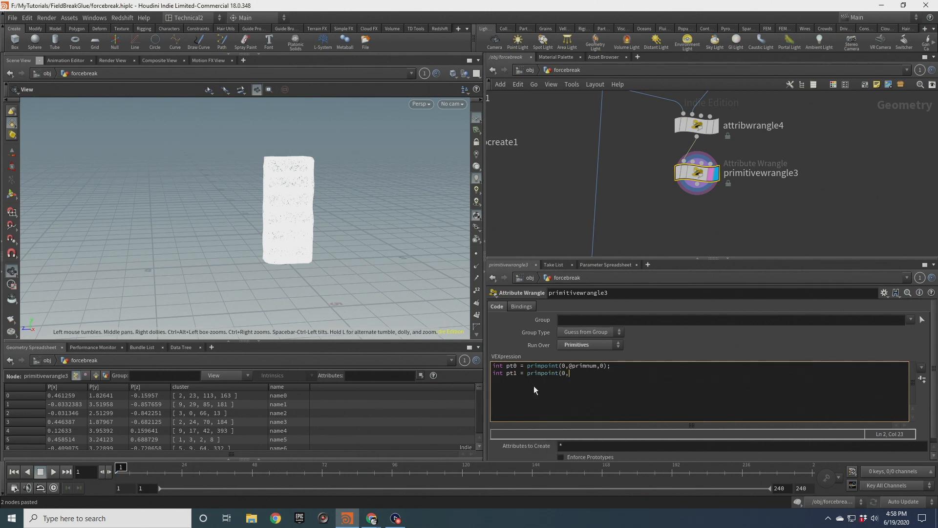
text(@primnum,1);)
After a blank line, read the first point's cluster array with int cluster0[] = point(0,"cluster",pt0);.
key(Return)
key(Return)
text(int clui)
key(BackSpace)
text(ster0[] = point()
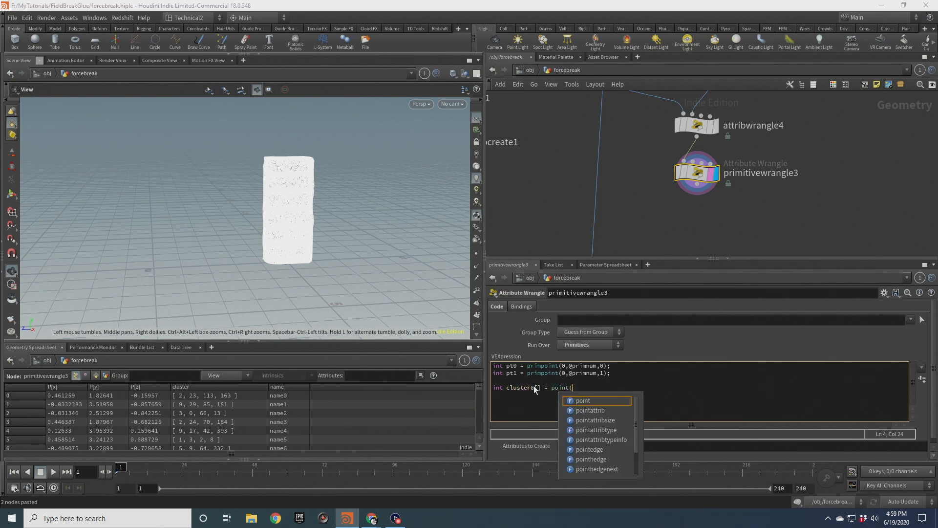
text(0,"clust)
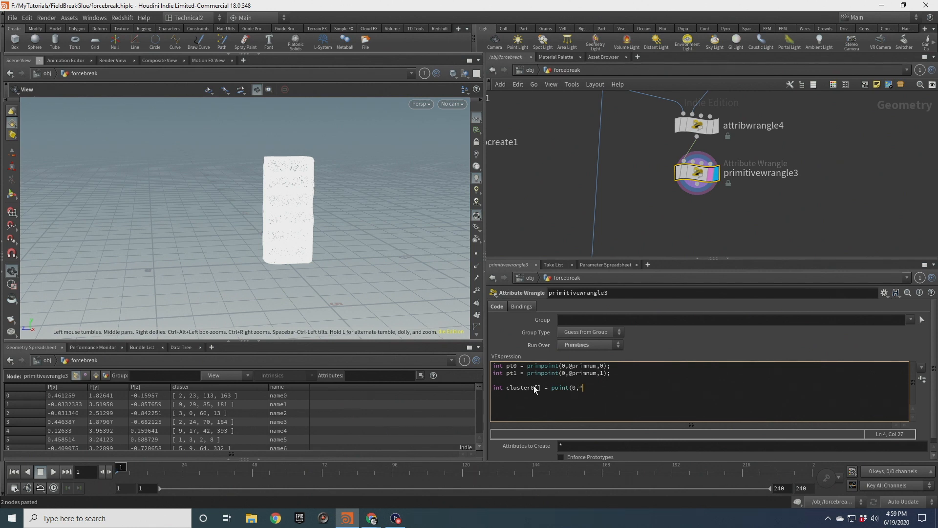
text(er",pt0);)
Duplicate the cluster0 line and change the copy to int cluster1[] = point(0,"cluster",pt1);.
drag(633, 388, 491, 388)
key(ctrl+c)
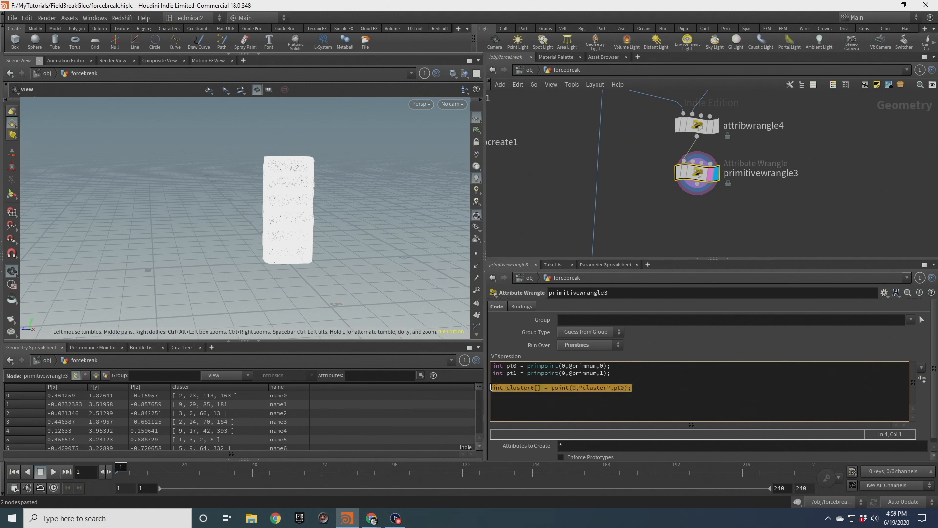
click(640, 390)
key(Return)
key(ctrl+v)
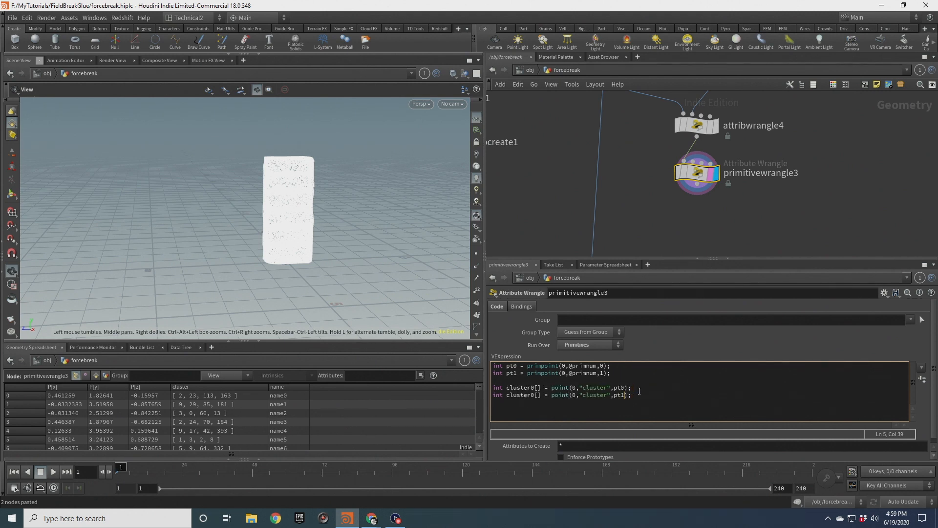
click(537, 395)
key(Left)
key(BackSpace)
text(1)
Below the cluster arrays, declare int strenlvl = len(cluster0); after a blank line.
key(Return)
key(Return)
text(int strenlvl = len(cluster0);)
scroll(910, 415, down, 1)
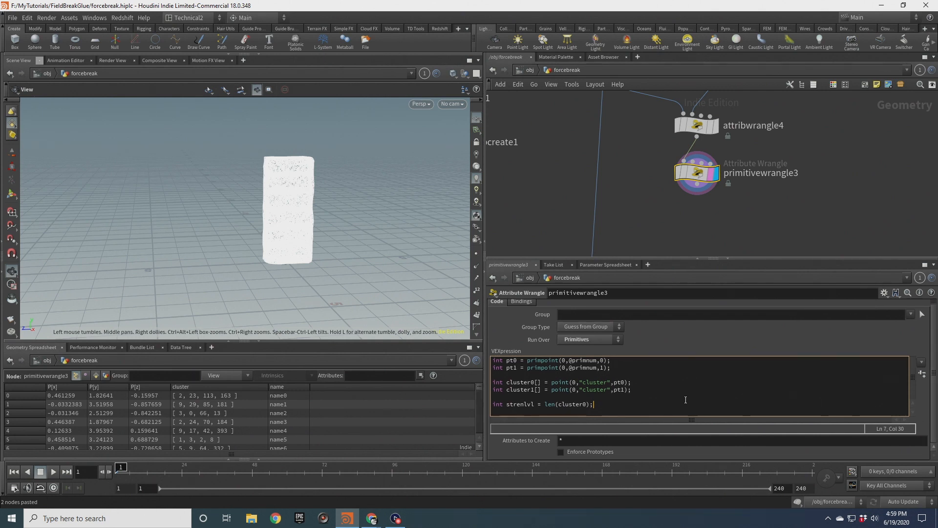
Add a braced loop beneath strenlvl: for(int i = 0; i < len(cluster0); i++), with an empty body line.
key(Return)
scroll(686, 400, down, 1)
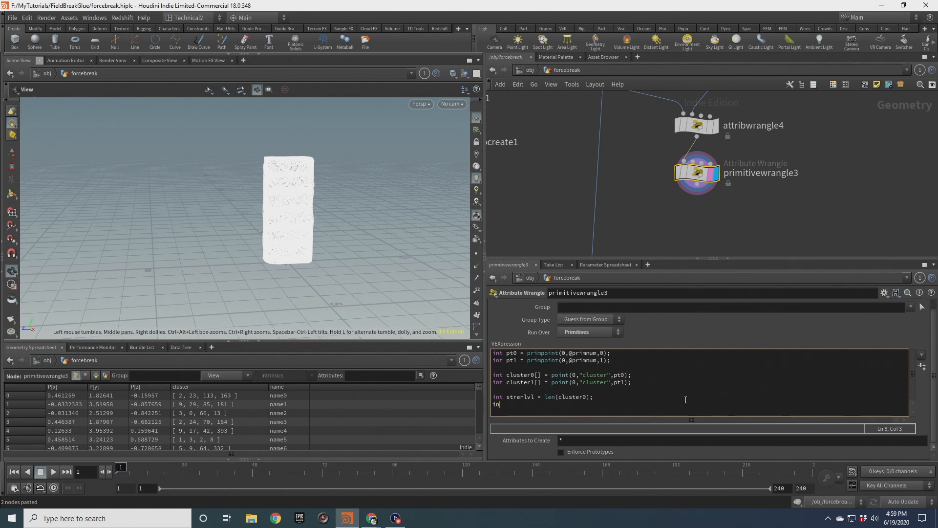
text(int(int i = 0; i < len(cluster0); i++))
click(505, 404)
text(for)
click(642, 405)
text({)
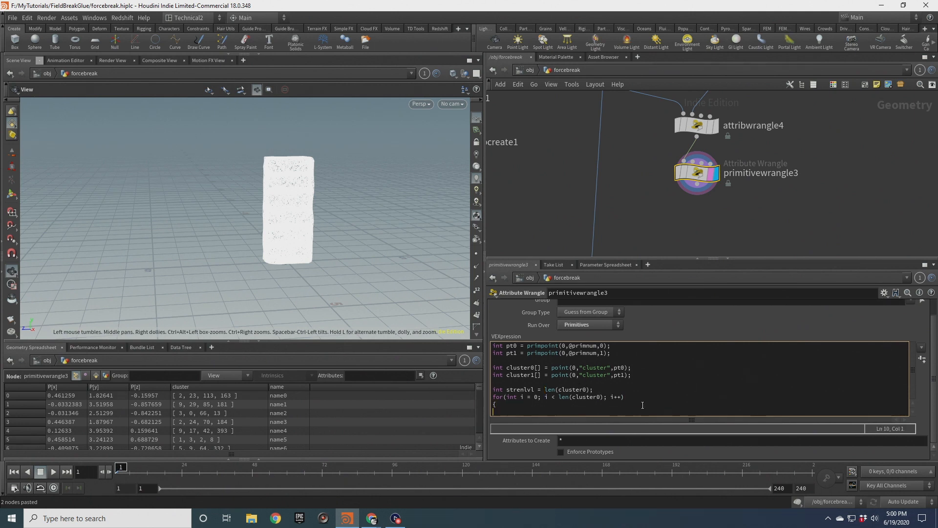
key(Return)
text(})
key(Up)
key(Return)
key(Return)
key(Up)
Inside the loop, add a braced condition if(cluster0[i] != cluster1[i]).
text(if)
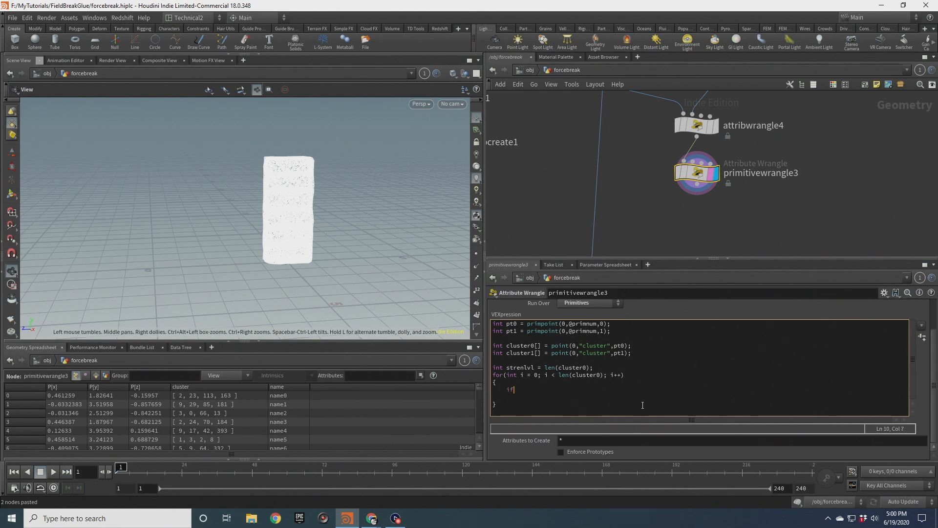
text((cluster0[i] != cluster1[i]))
key(Return)
key(BackSpace)
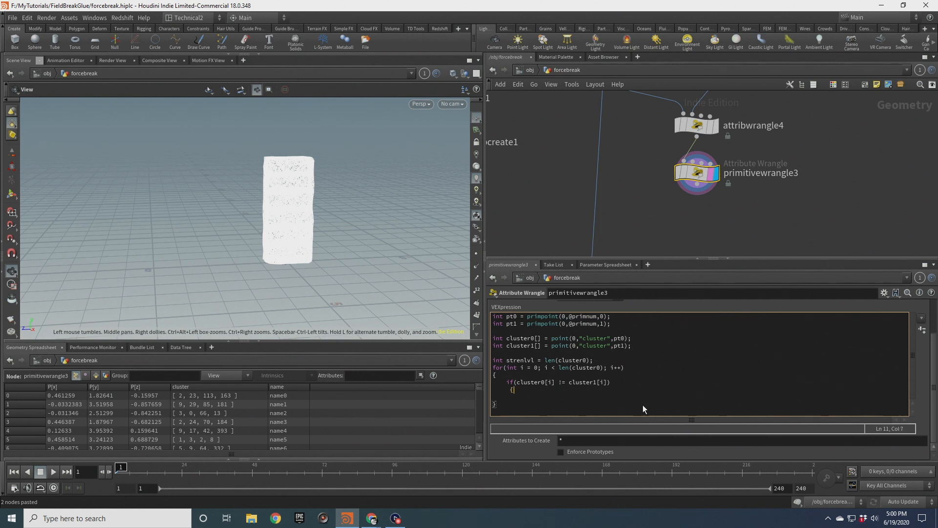
text({)
key(Return)
text(})
key(Up)
key(Return)
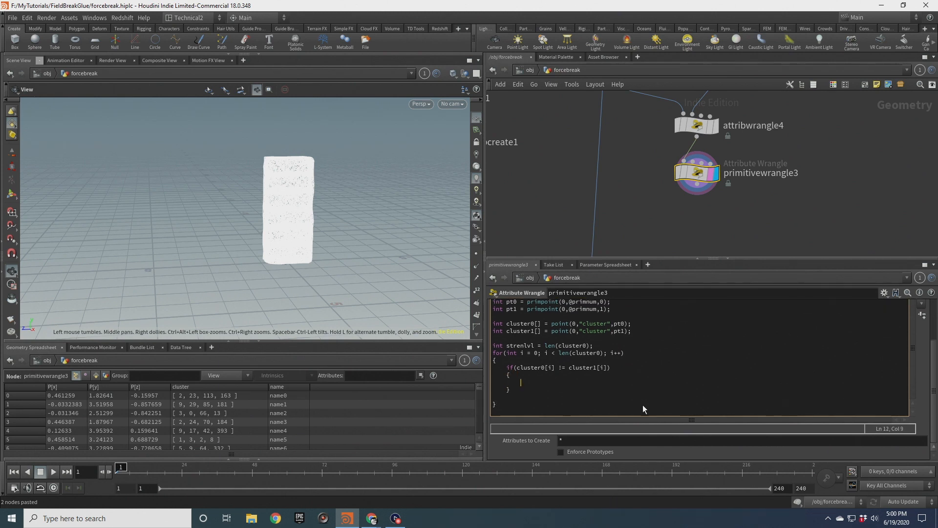
Fill the condition's body with strenlvl = i; and break;, and remove the blank line before the loop's closing brace.
text(strenlvl = i;)
key(Return)
text(brealk)
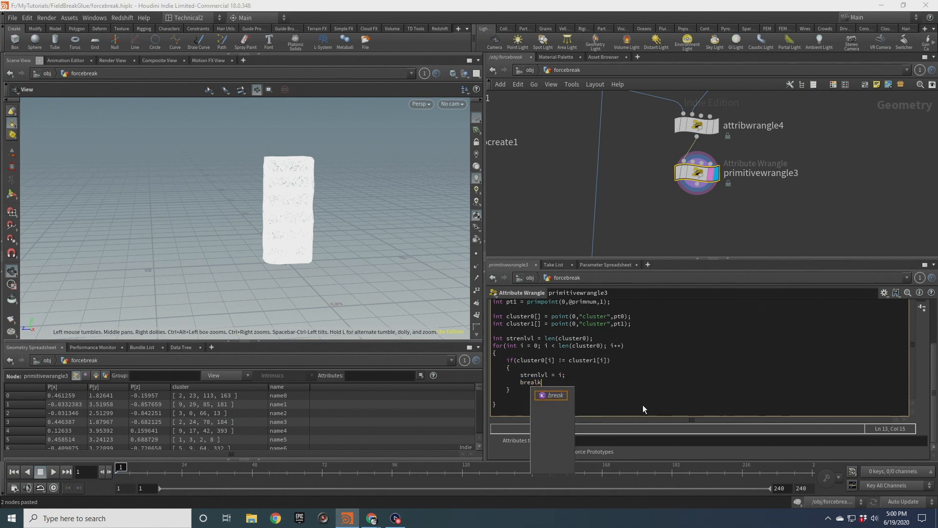
key(Return)
text(;)
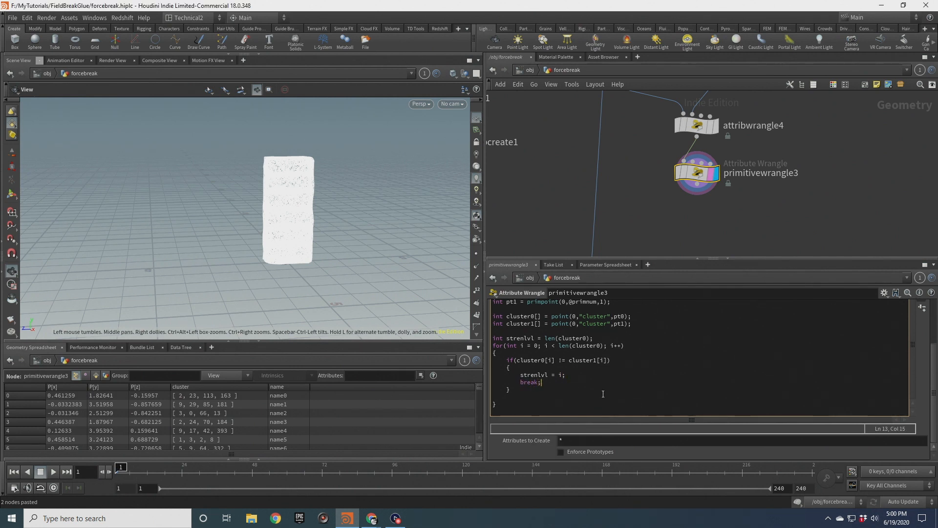
key(Down)
scroll(518, 376, up, 1)
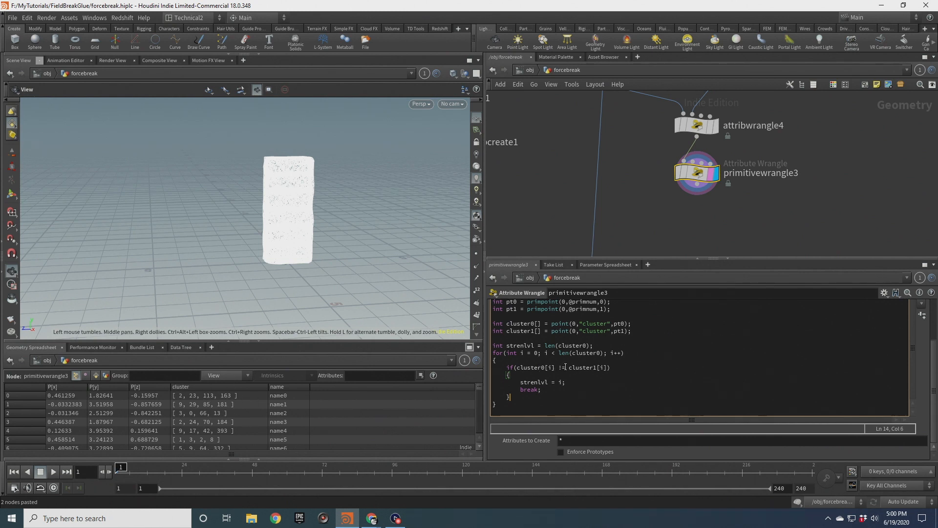
drag(593, 345, 492, 349)
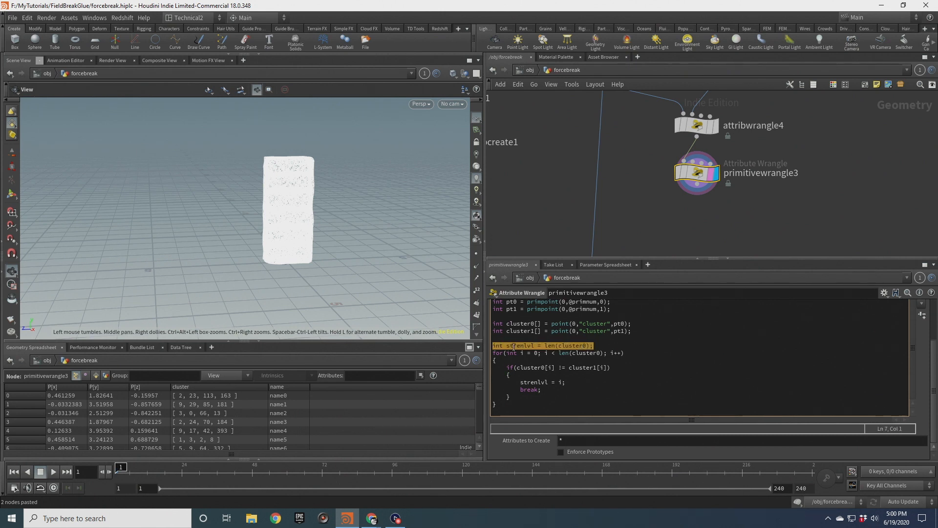
click(524, 405)
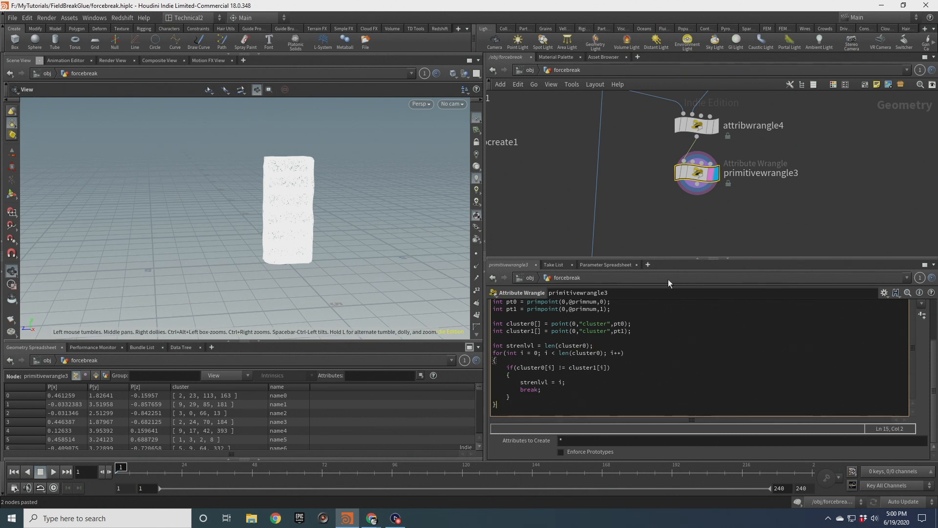
After a blank line below the loop, write the level to a primitive attribute with i@strenlvl = strenlvl;.
key(Return)
key(Return)
text(i@s)
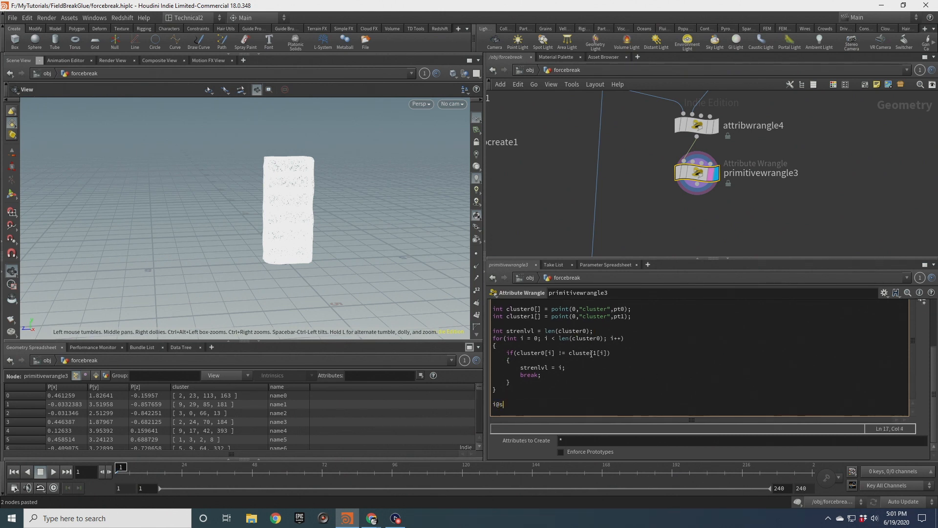
text(trenlvl = strenlvl;)
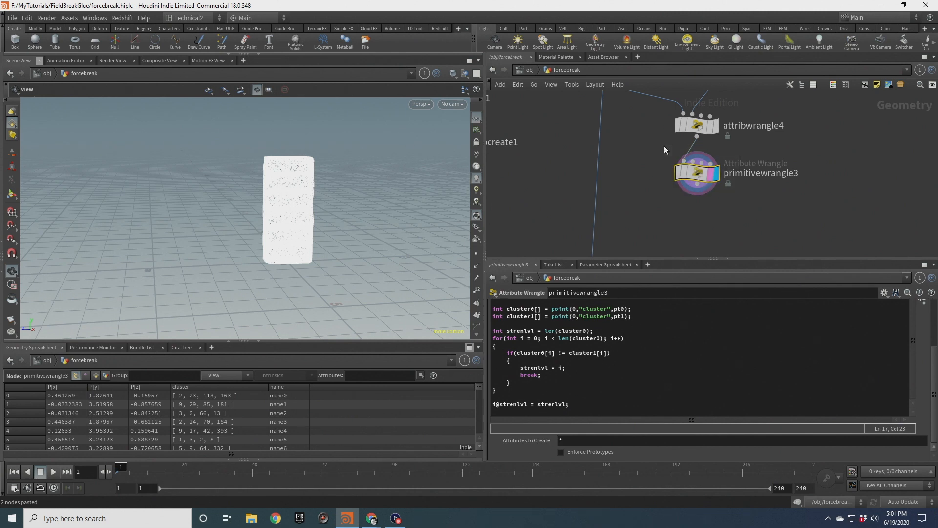
Show the primitive attributes in the geometry spreadsheet and sort them by strenlvl in ascending order.
click(96, 376)
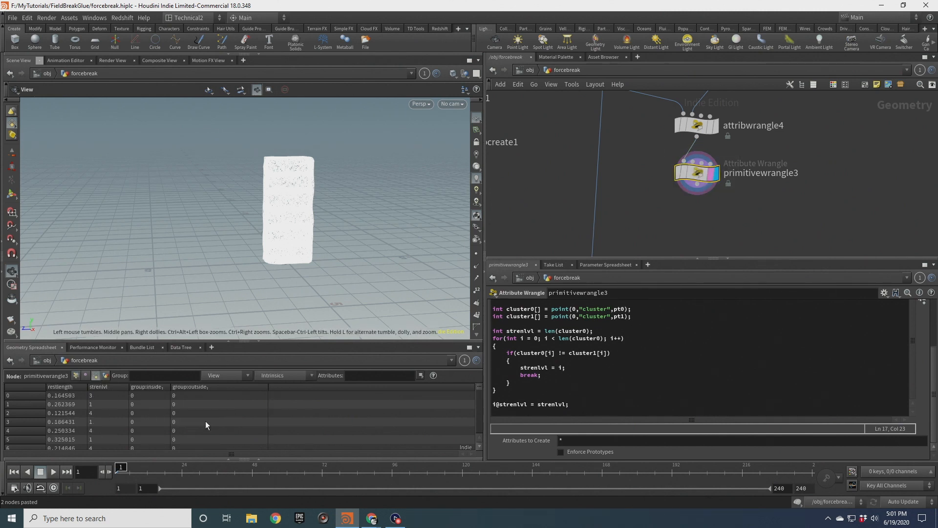
click(108, 387)
click(109, 388)
Add a Color node beneath primitivewrangle3, fed by that wrangle's output.
scroll(689, 178, down, 2)
middle_drag(797, 165, 773, 167)
drag(670, 184, 671, 209)
text(co)
key(Return)
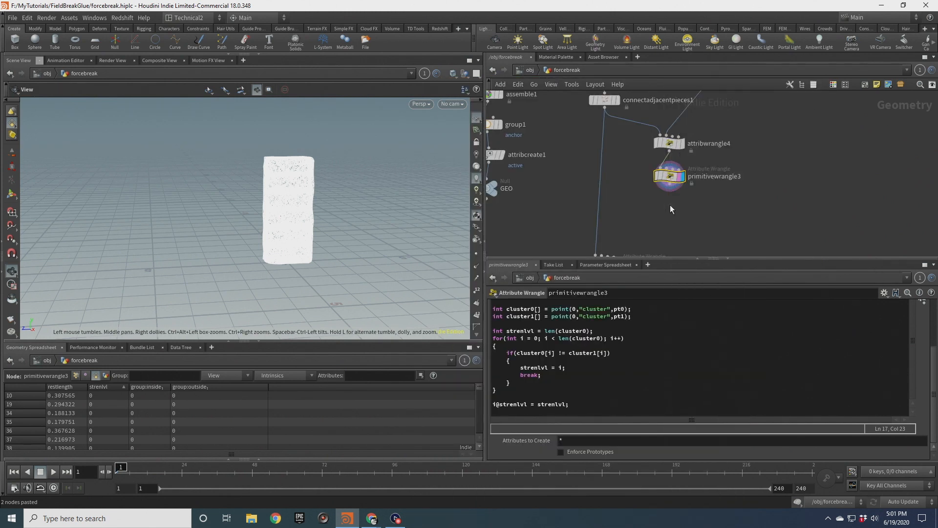
click(670, 205)
Set the Color node's type to Ramp from Attribute and its class to Primitive.
click(591, 354)
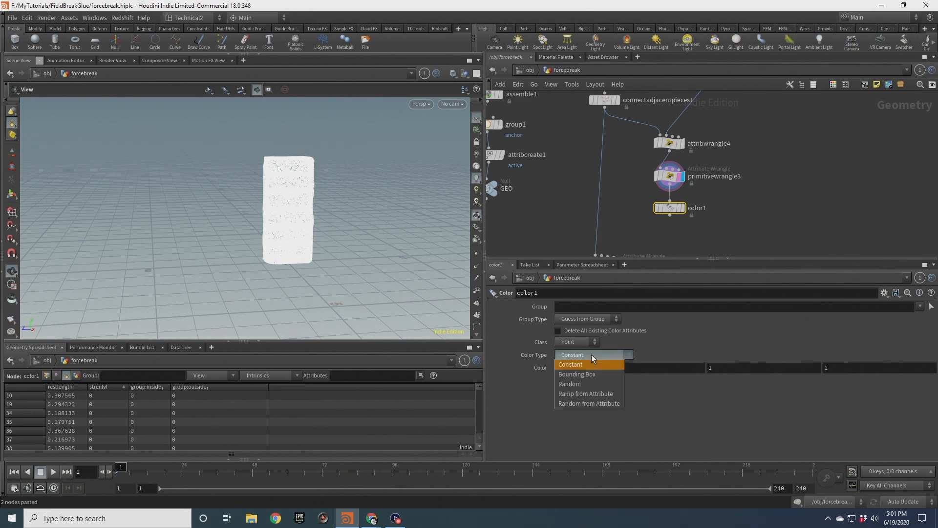
click(589, 395)
click(585, 343)
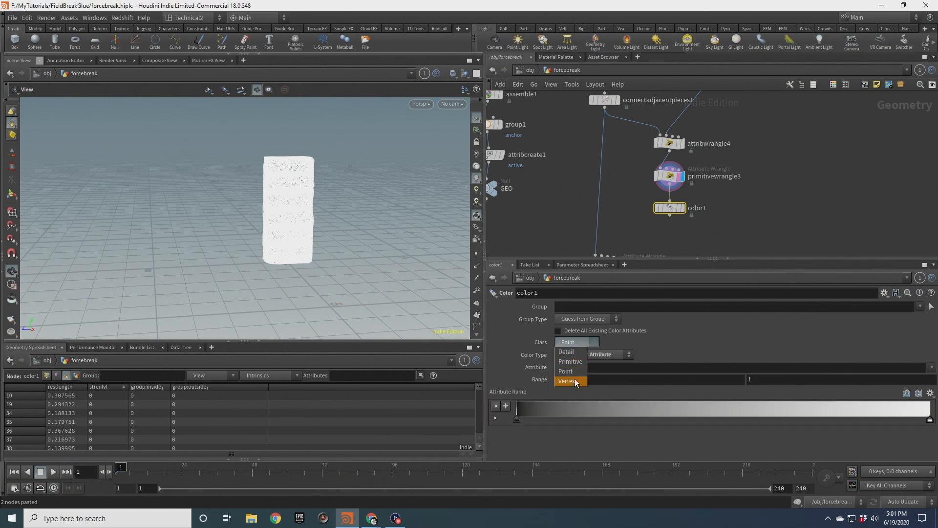
click(579, 363)
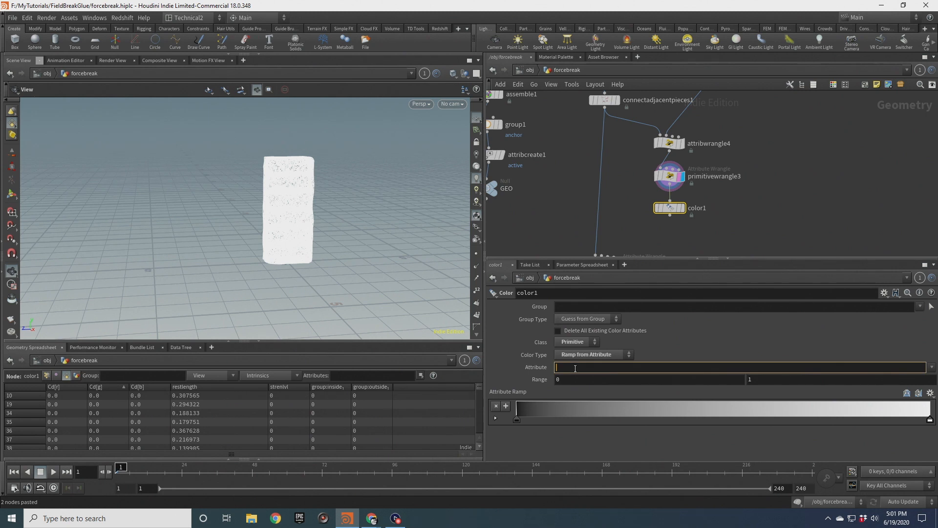
Drive the color ramp with the strenlvl attribute, set the range maximum to 4, and display color1.
text(strenlvl)
key(Return)
double_click(753, 379)
text(4)
scroll(689, 210, up, 2)
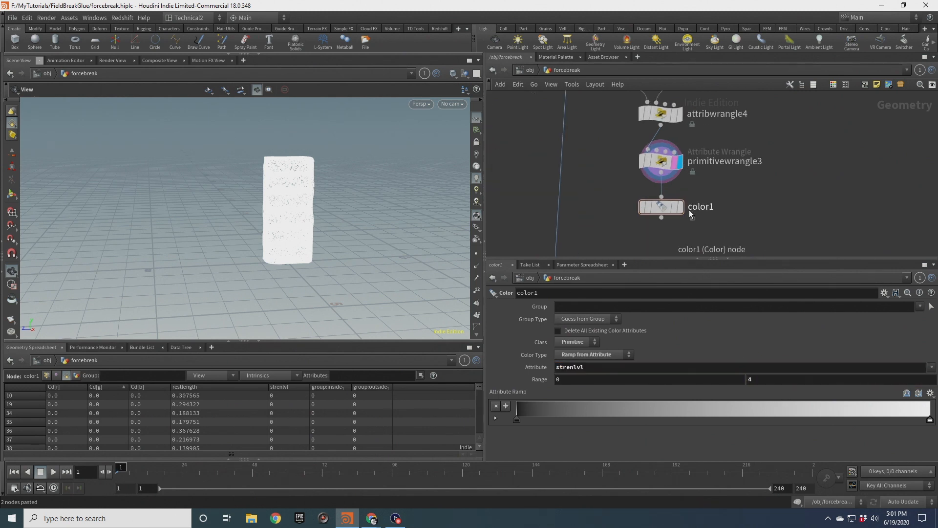
click(680, 207)
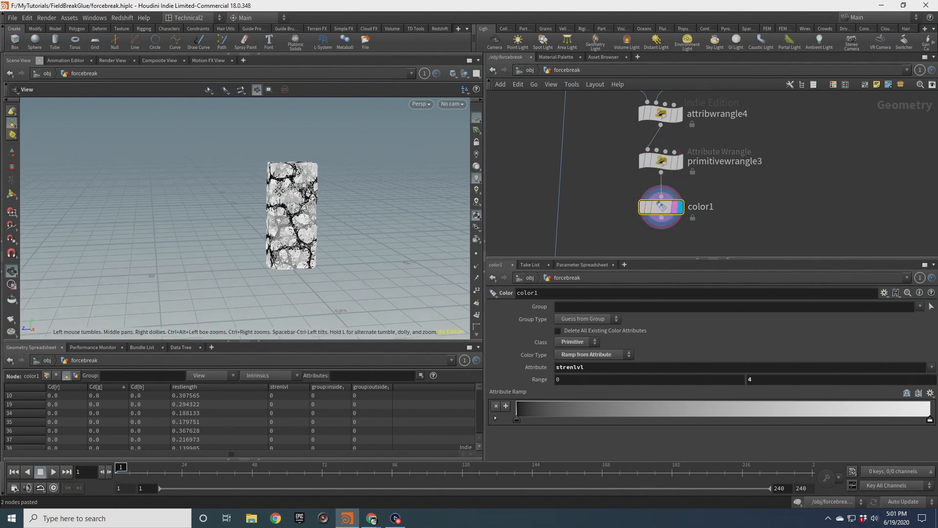
Set the color ramp's range minimum to 1 to check the colored constraints.
mouse_move(279, 190)
mouse_down()
mouse_move(299, 210)
mouse_move(293, 227)
mouse_move(325, 254)
mouse_move(367, 201)
mouse_move(279, 201)
mouse_move(373, 196)
mouse_move(281, 199)
mouse_up()
drag(562, 380, 550, 367)
text(1)
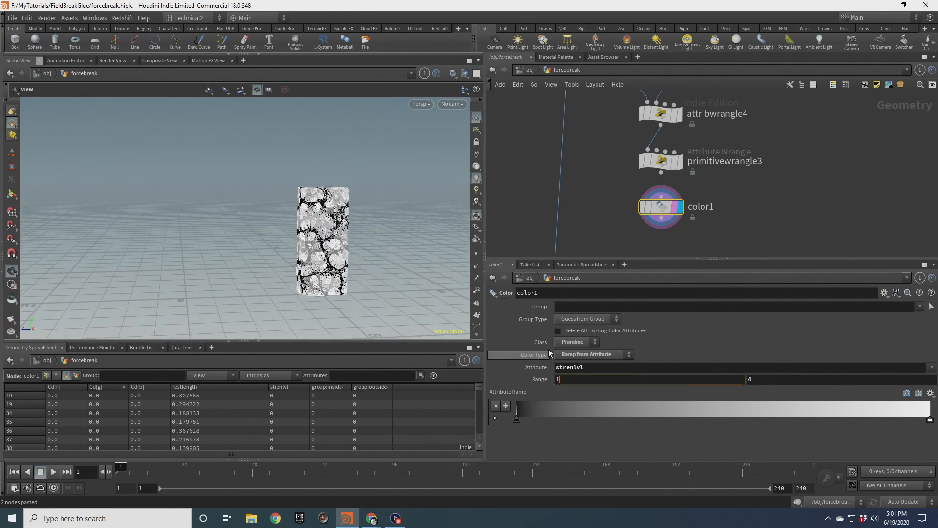
click(600, 220)
Inspect the constraint network and set the color ramp's range minimum to 2.
scroll(324, 235, up, 3)
mouse_move(324, 235)
mouse_down()
mouse_move(328, 215)
mouse_move(326, 228)
mouse_up()
drag(571, 381, 551, 379)
text(2)
click(595, 215)
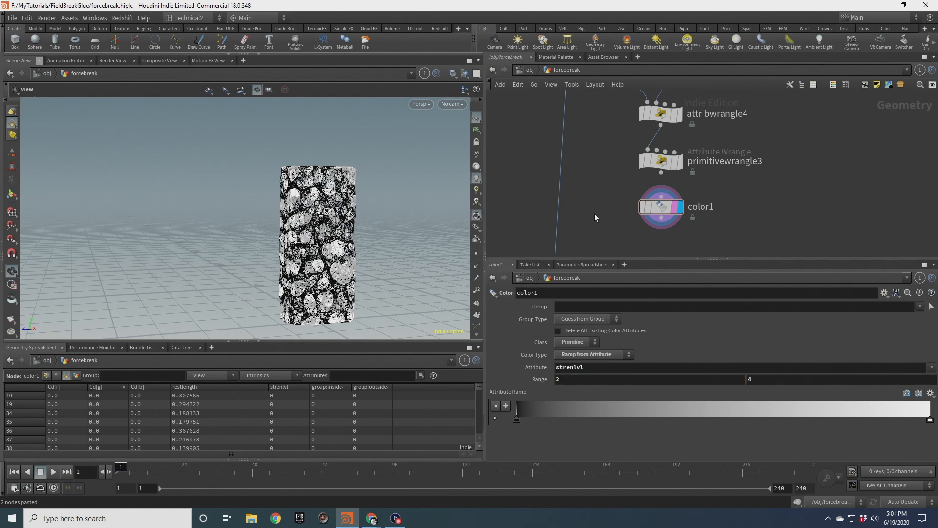
Set the color ramp's range minimum to 3 and inspect the constraint clusters up close.
drag(323, 227, 337, 225)
drag(574, 381, 551, 380)
text(3)
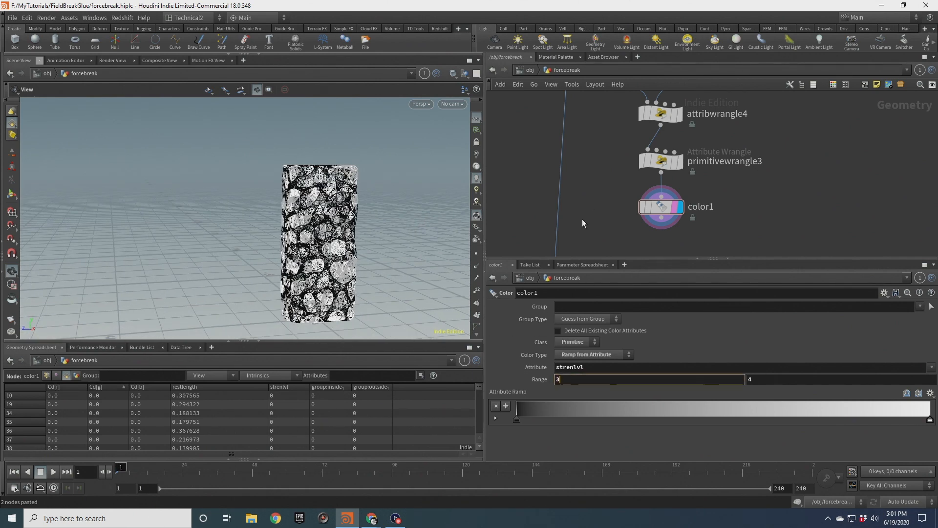
click(582, 218)
scroll(325, 232, up, 3)
mouse_move(325, 232)
mouse_down()
mouse_move(315, 227)
mouse_move(335, 229)
mouse_up()
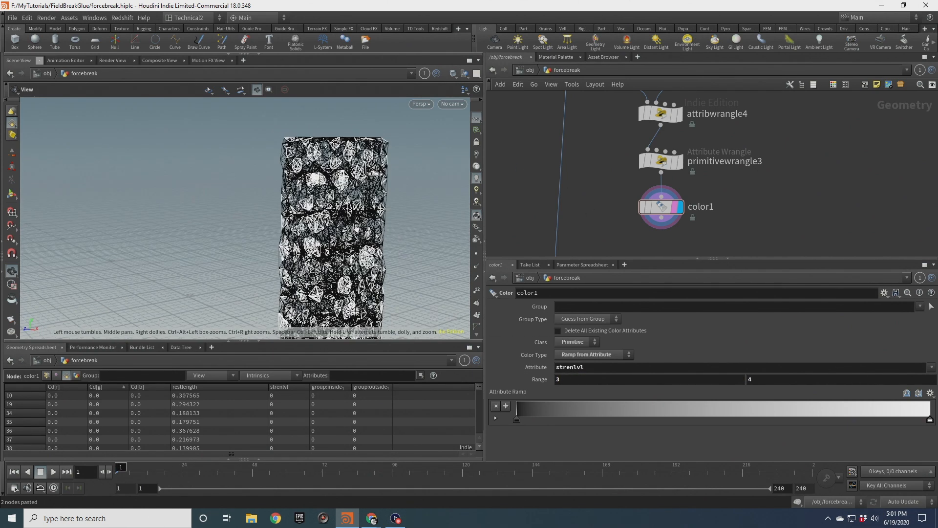
drag(350, 182, 323, 210)
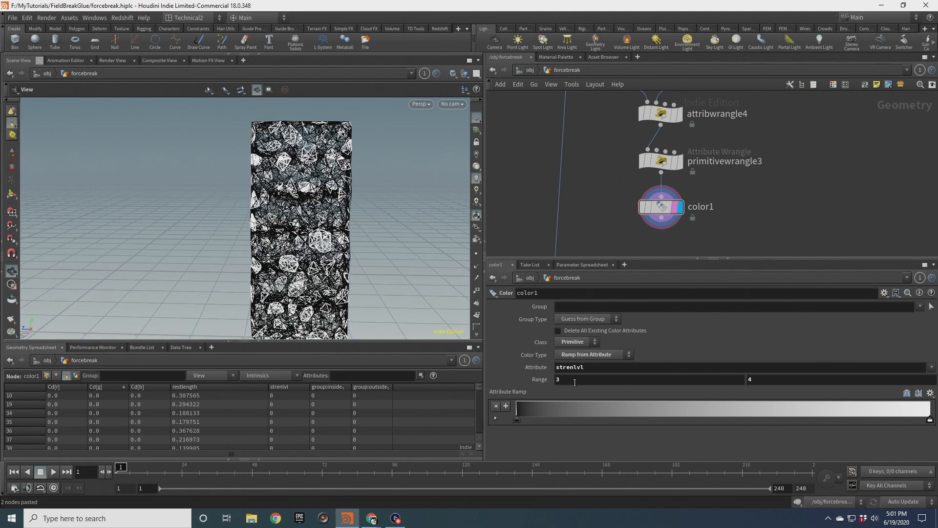
Set the color ramp's range minimum back to 0 and inspect the whole constraint network.
drag(574, 382, 493, 380)
text(0)
key(Return)
scroll(303, 234, down, 2)
middle_drag(292, 243, 360, 209)
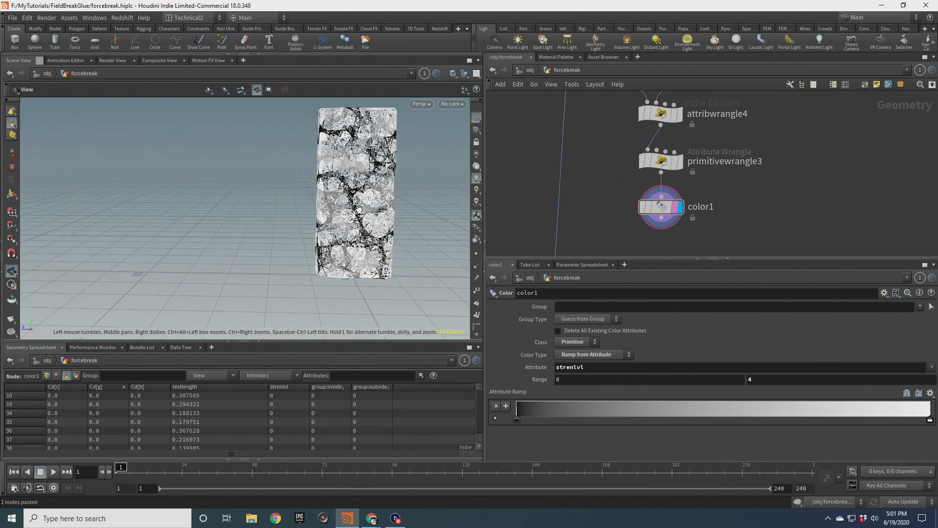
mouse_move(358, 208)
mouse_down()
mouse_move(313, 217)
mouse_move(370, 198)
mouse_up()
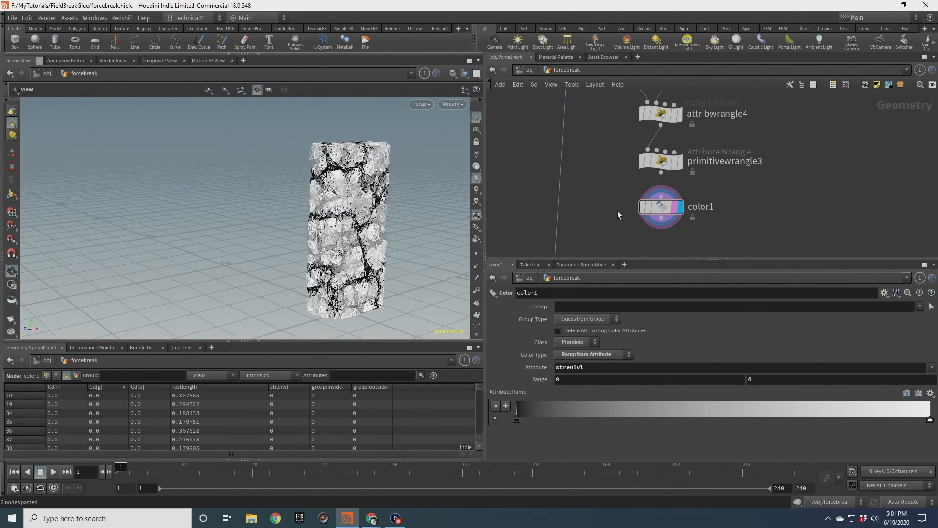
Move the color1 node off to the side and wire primitivewrangle3's output into primitivewrangle2.
middle_drag(610, 206, 568, 163)
drag(623, 164, 770, 188)
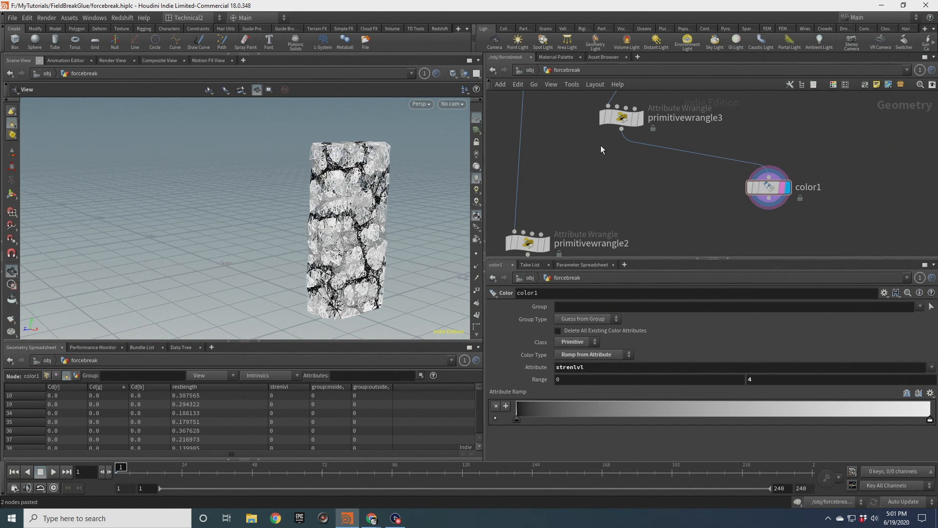
scroll(601, 147, down, 4)
middle_drag(601, 146, 710, 194)
drag(719, 187, 665, 236)
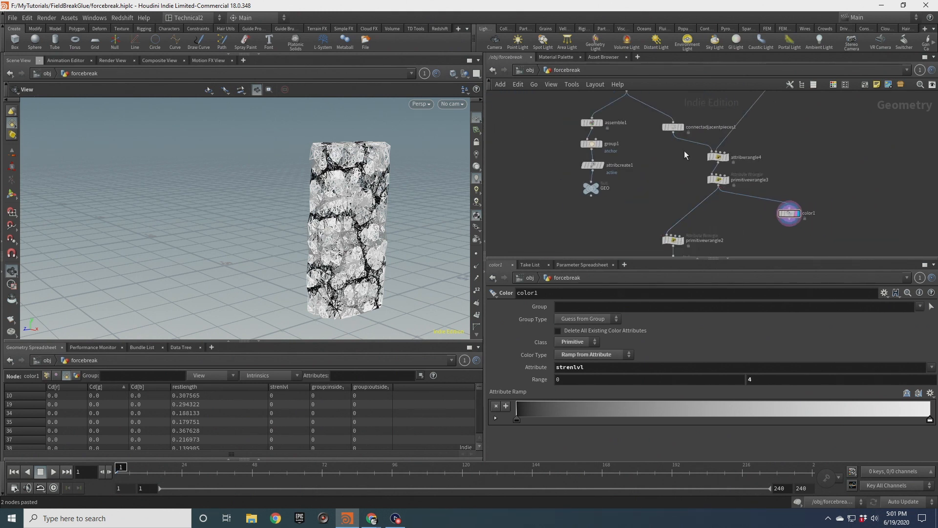
Line up attribwrangle4, primitivewrangle3, primitivewrangle2 and the CON null beneath connectadjacentpieces1.
drag(685, 151, 675, 186)
click(643, 179)
click(675, 186)
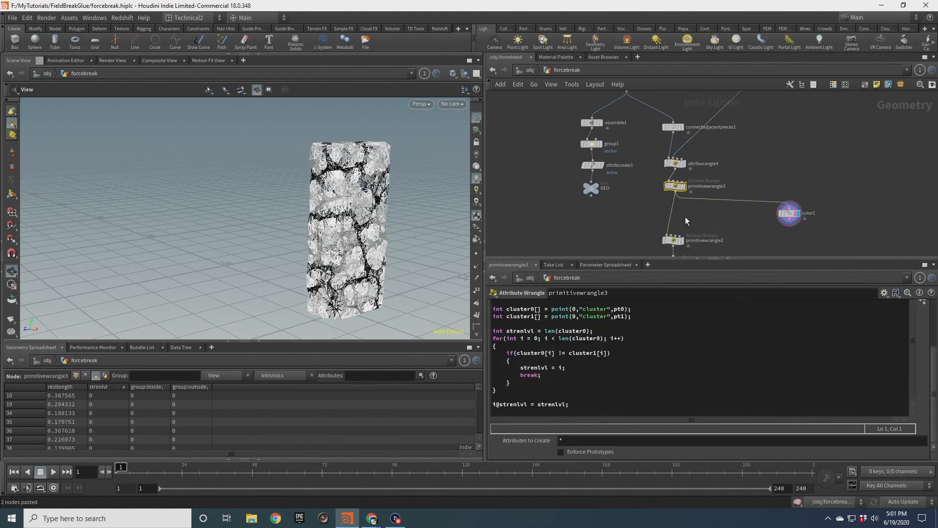
middle_drag(709, 227, 713, 190)
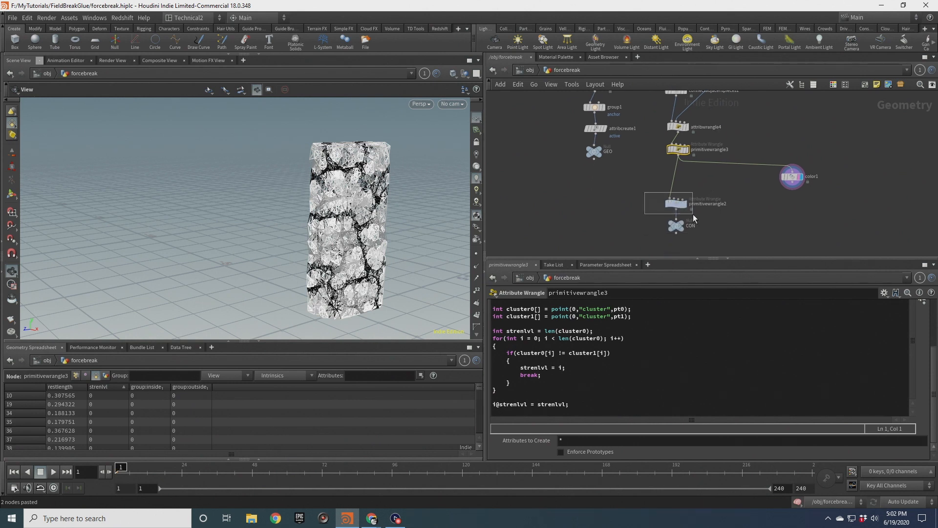
drag(680, 208, 681, 188)
drag(677, 226, 675, 218)
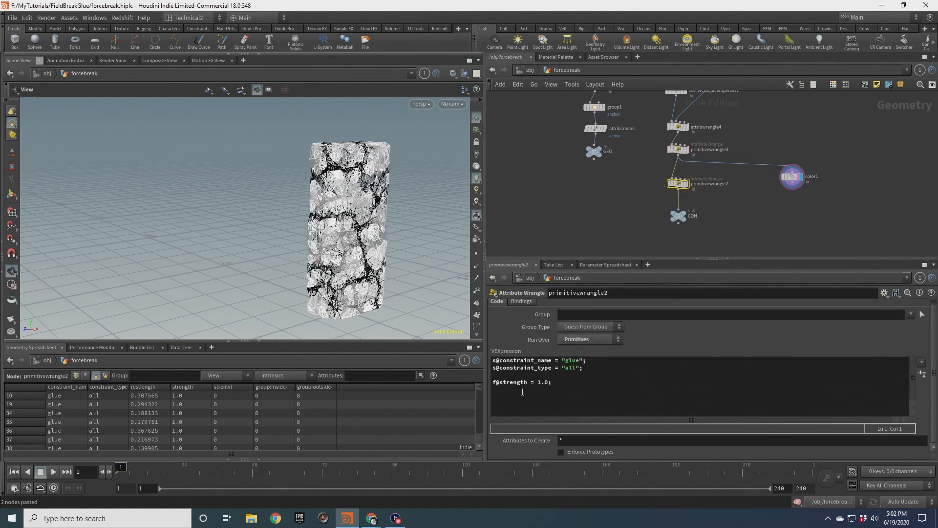
In primitivewrangle2, enlarge the parameter area and declare float minstren = chf("min_strength"); above the f@strength line, set off by blank lines.
triple_click(560, 386)
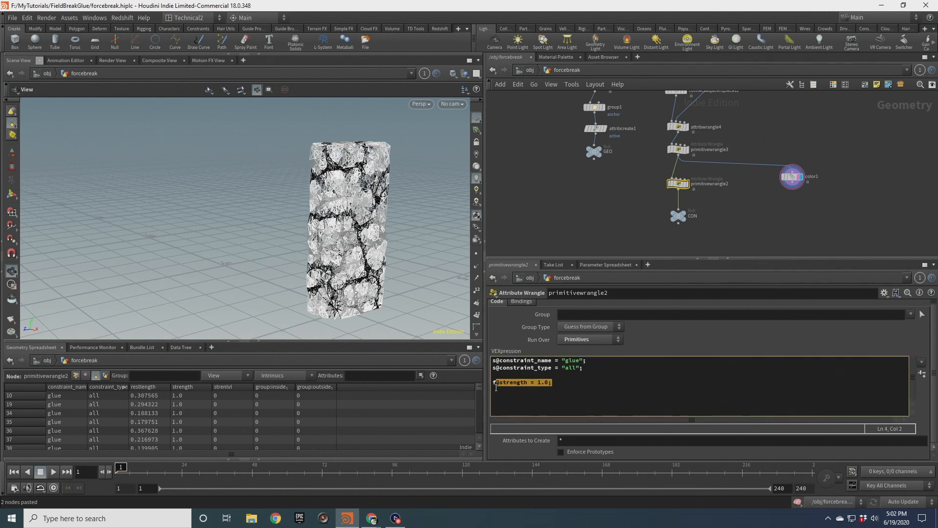
click(567, 388)
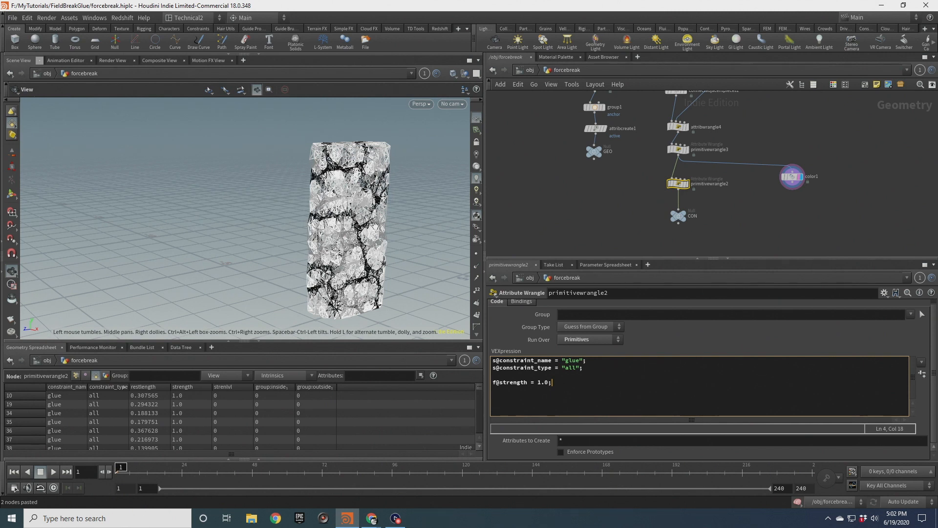
scroll(377, 229, up, 5)
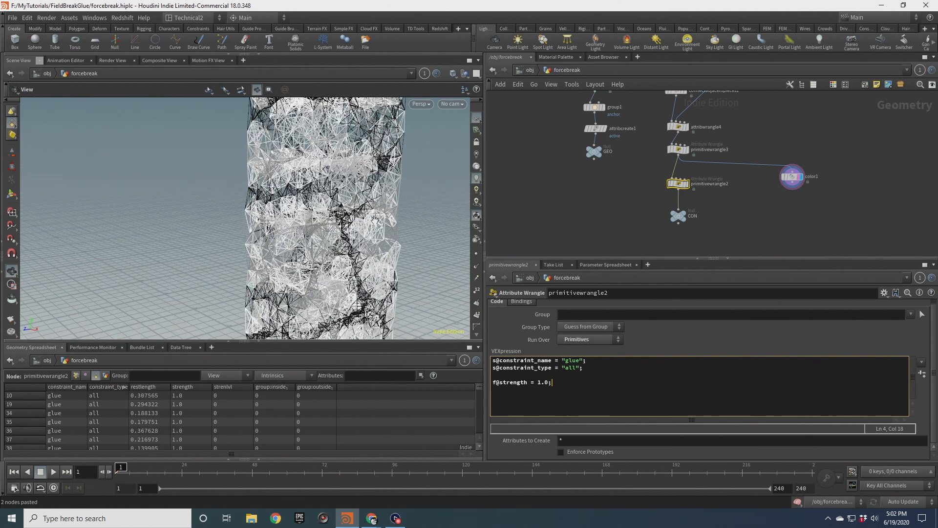
key(Up)
key(Return)
key(Return)
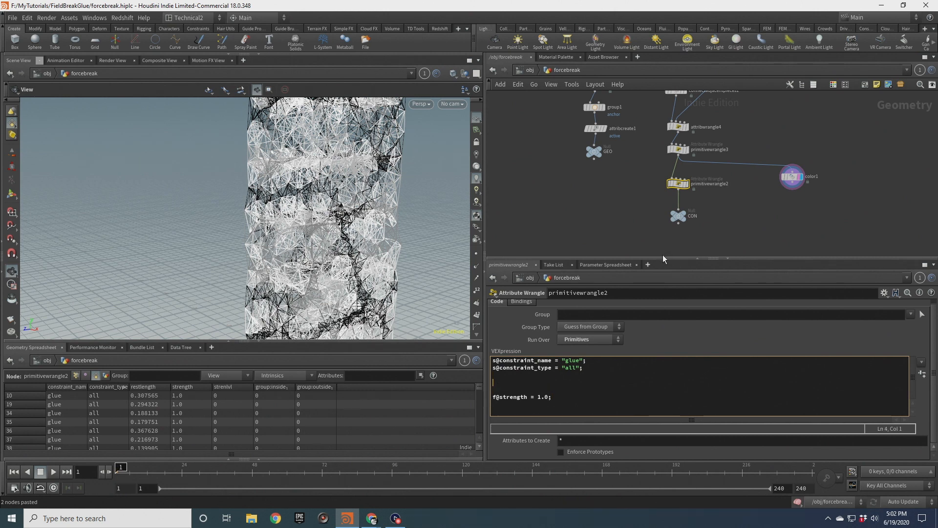
drag(663, 256, 664, 222)
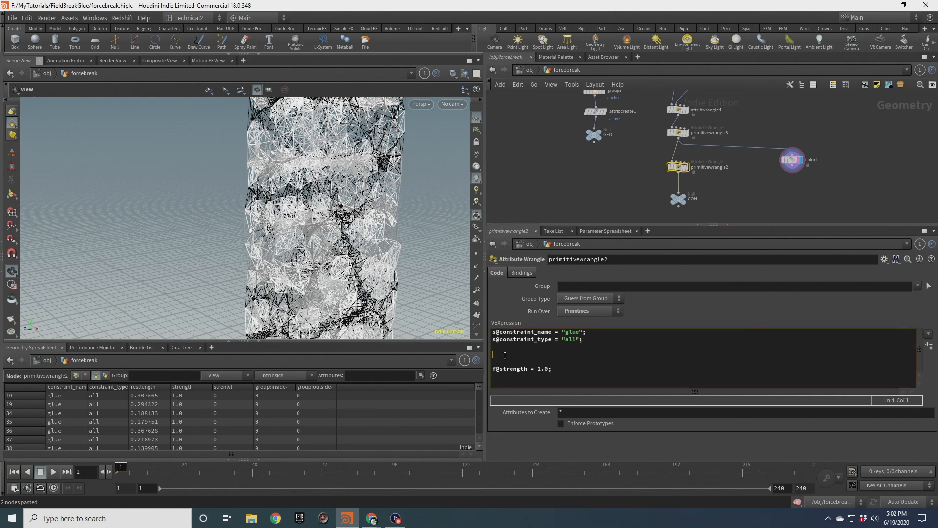
text(float minstren = chf(")
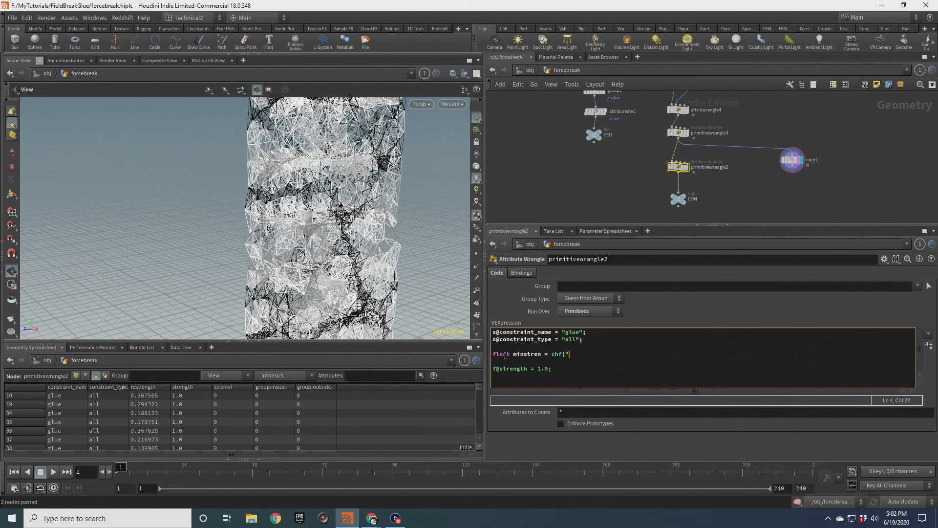
text(min)
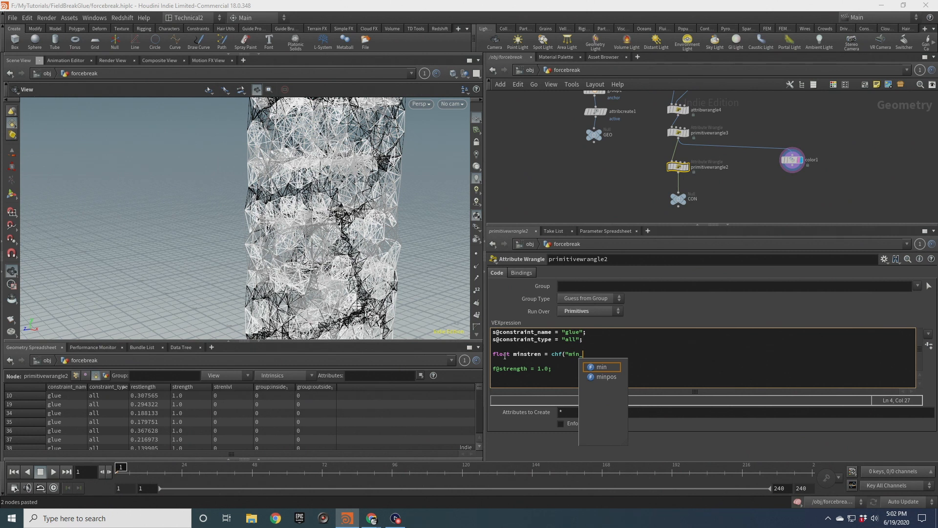
text(_strength");)
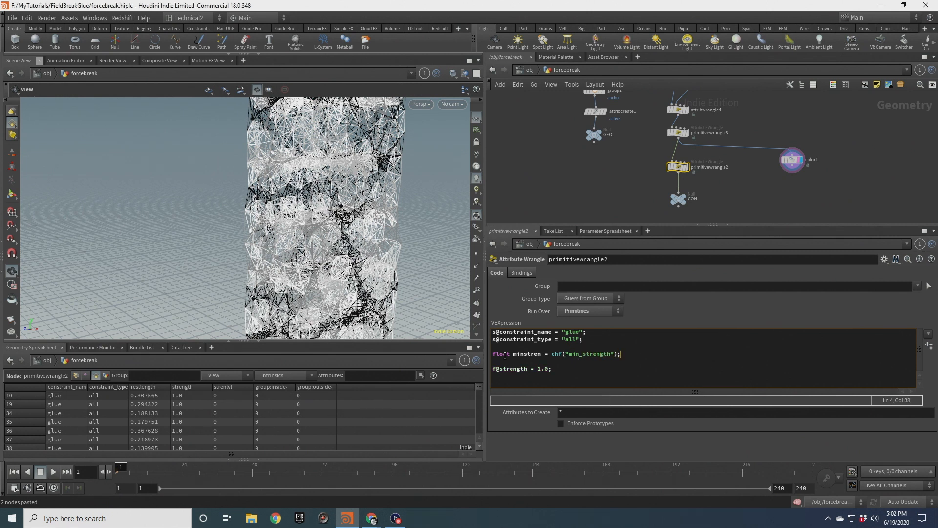
click(537, 181)
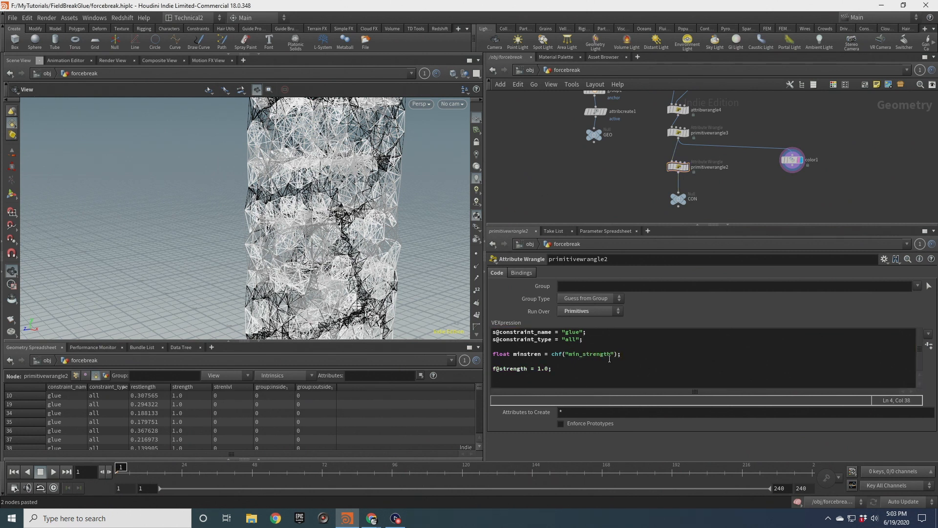
Set f@strength in the primitivewrangle2 code to minstren * pow(2,i@strenlvl);.
click(638, 357)
key(Return)
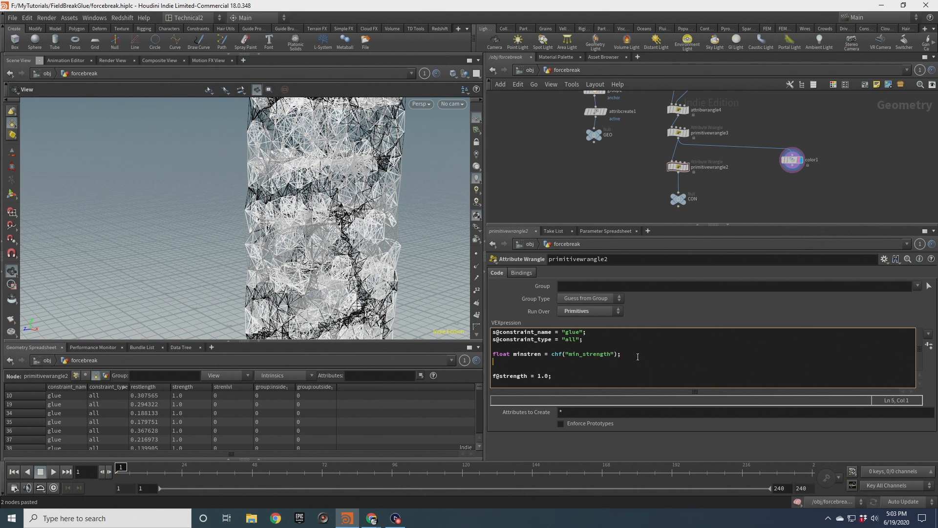
key(BackSpace)
drag(556, 370, 537, 372)
key(BackSpace)
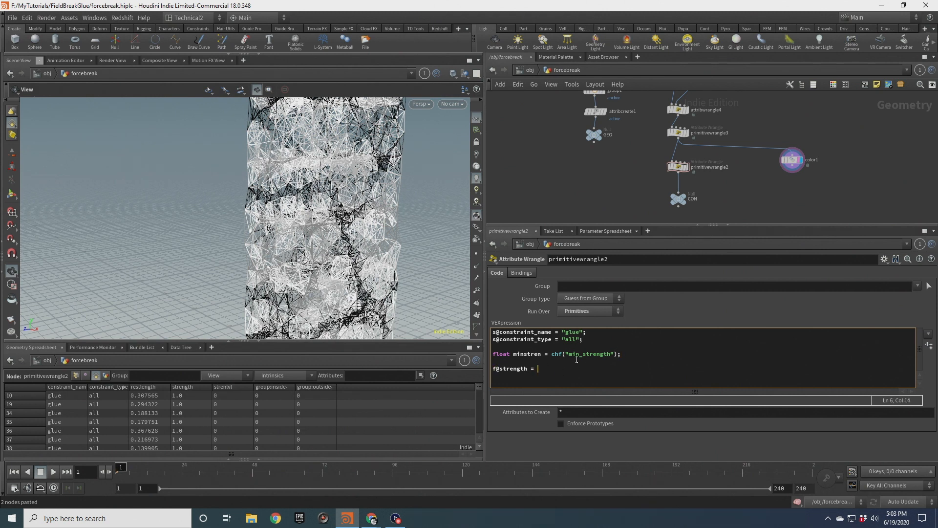
text(minstren * pow()
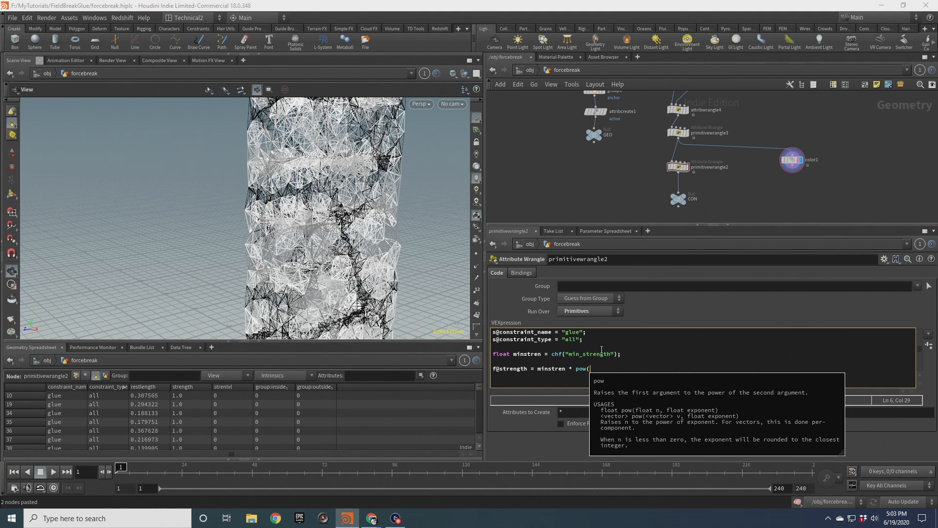
text(ra)
key(BackSpace)
key(BackSpace)
text(2,)
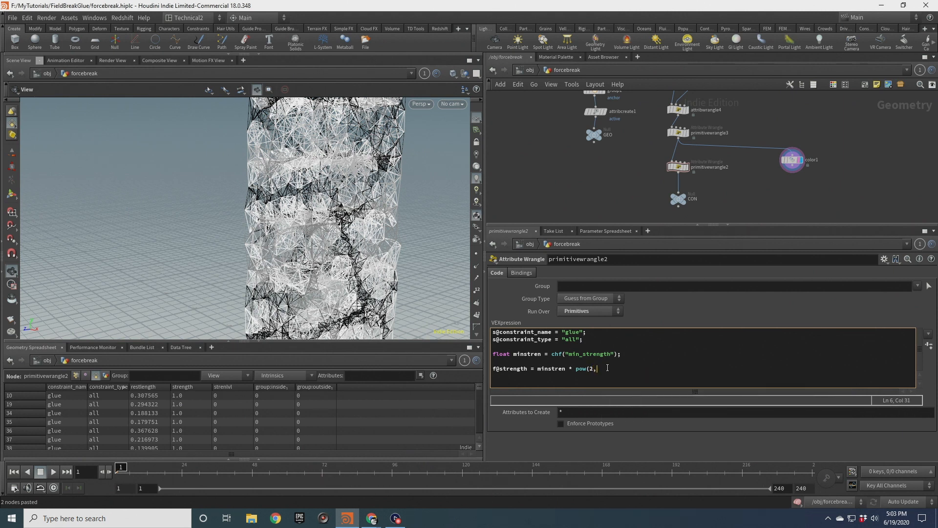
text(i@strenlvl);)
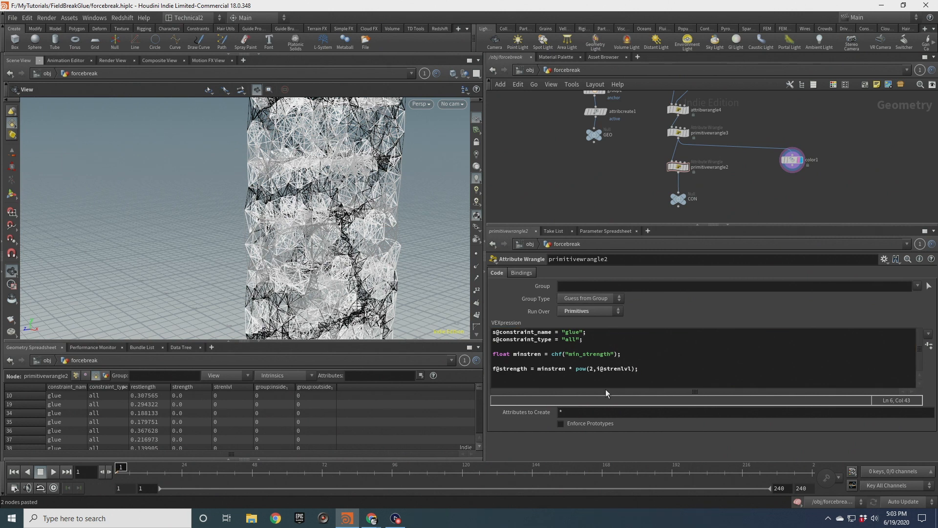
Change the base of the pow function in the strength expression to 1.1.
drag(541, 371, 615, 369)
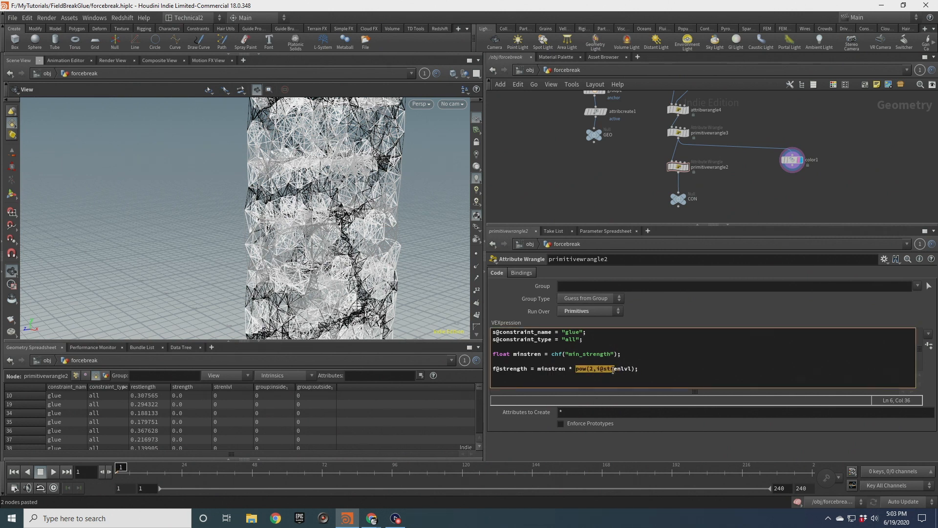
click(636, 369)
click(591, 369)
text(1.1)
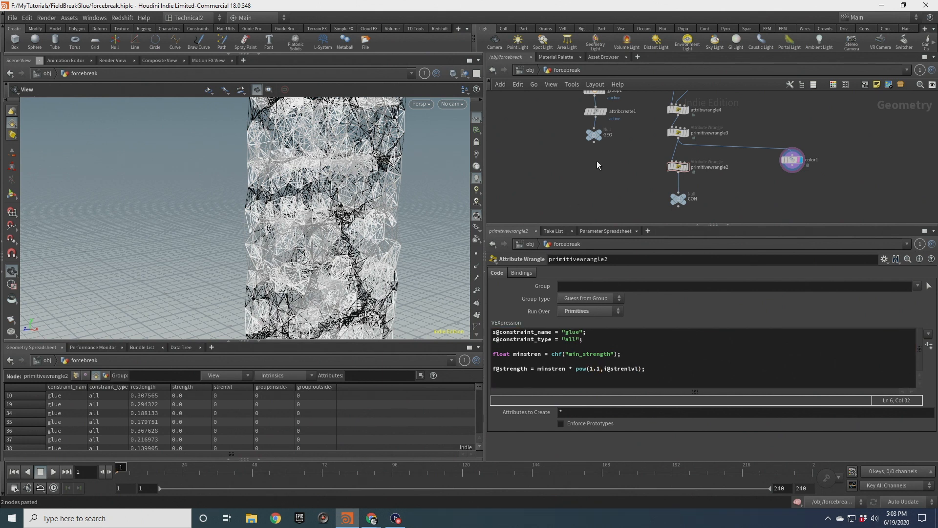
Generate the Min Strength parameter from the wrangle code and set it to 10.
click(928, 345)
click(562, 438)
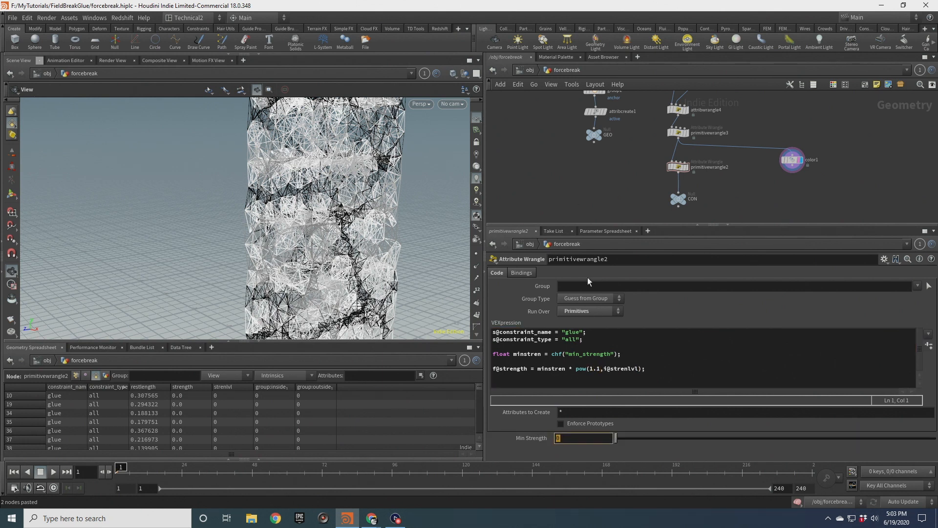
text(10)
key(Return)
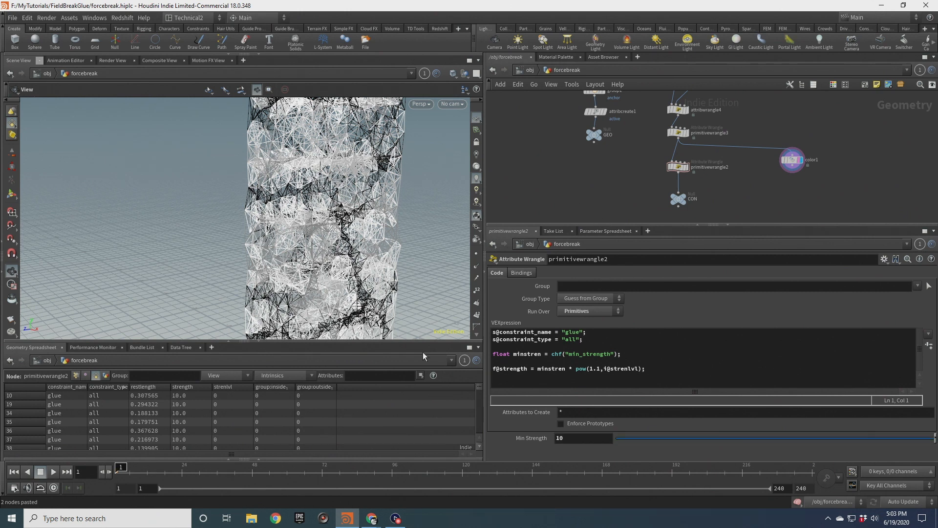
Sort the primitives by strength in the geometry spreadsheet and try 2 as the pow base.
click(199, 387)
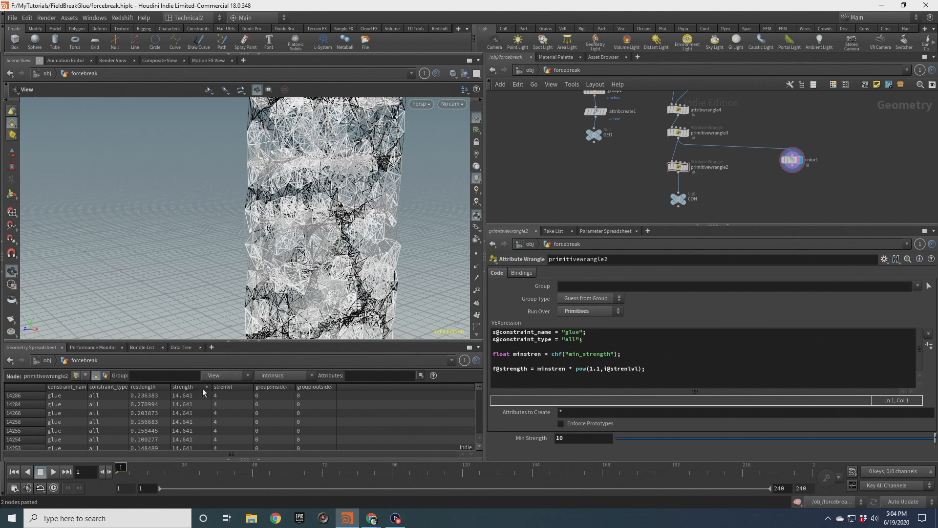
drag(600, 370, 590, 370)
text(2)
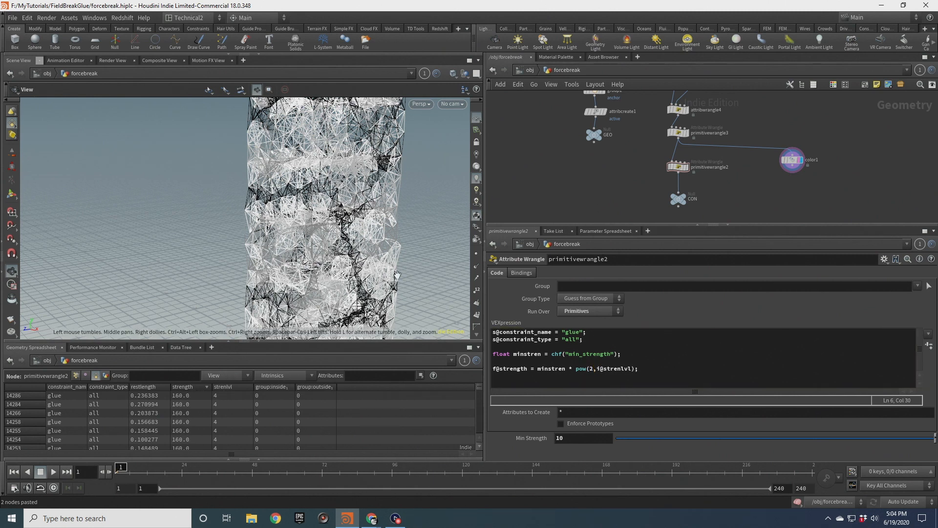
click(190, 387)
click(189, 386)
Try 10 as the pow base in the strength expression.
double_click(592, 369)
text(10)
double_click(593, 368)
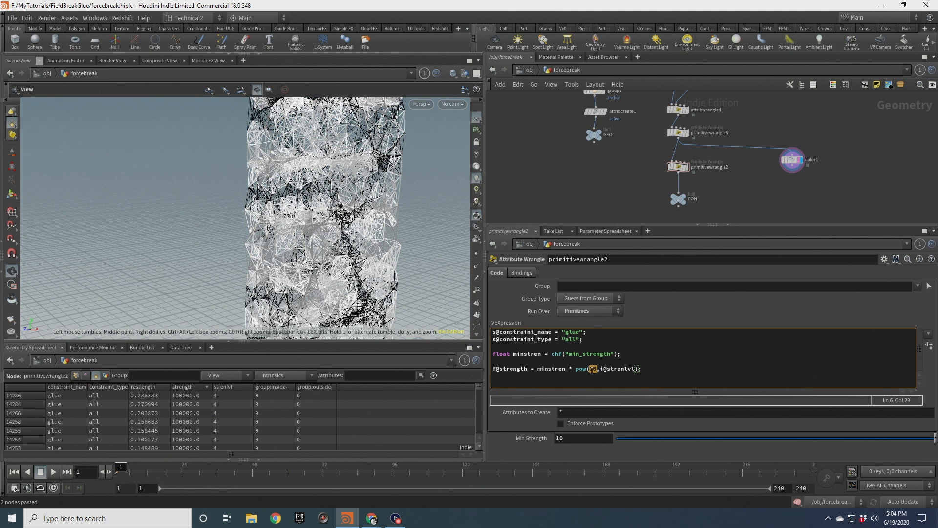
scroll(333, 269, down, 3)
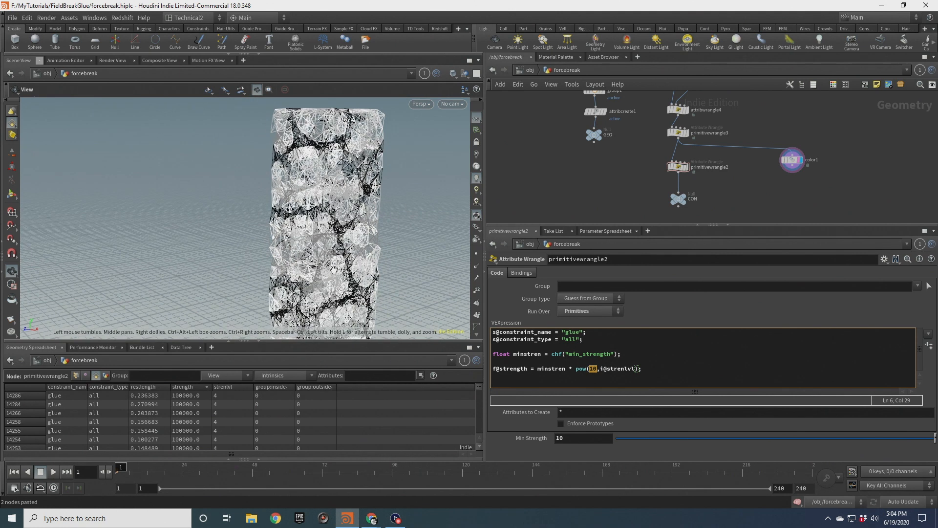
drag(334, 268, 306, 261)
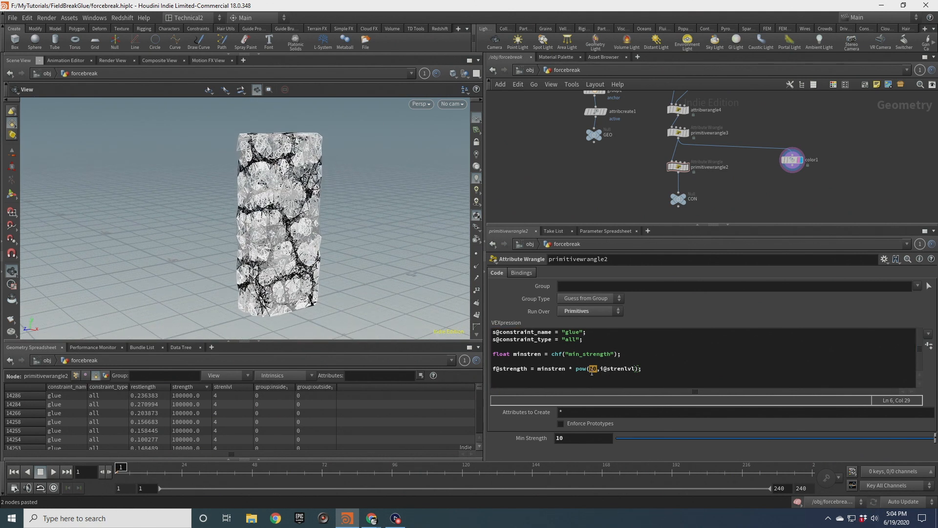
middle_drag(295, 258, 316, 272)
drag(317, 273, 315, 268)
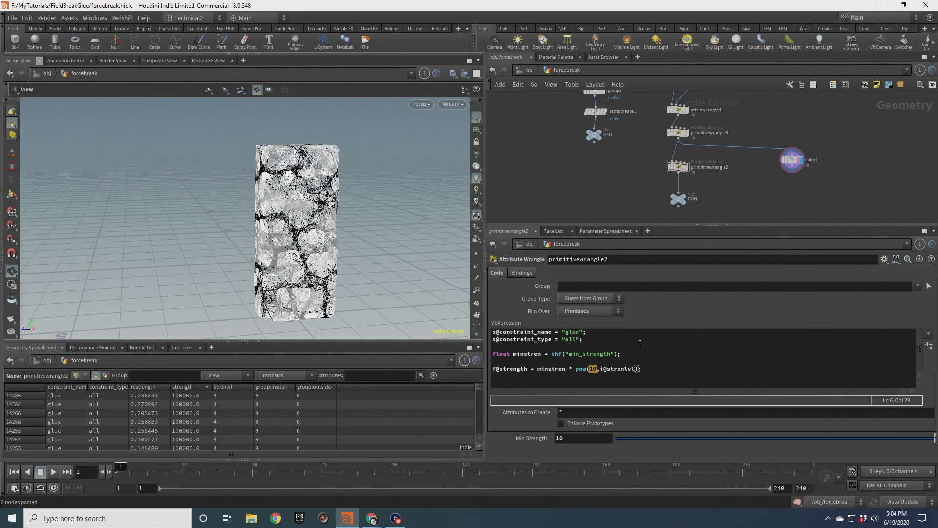
key(ctrl+f)
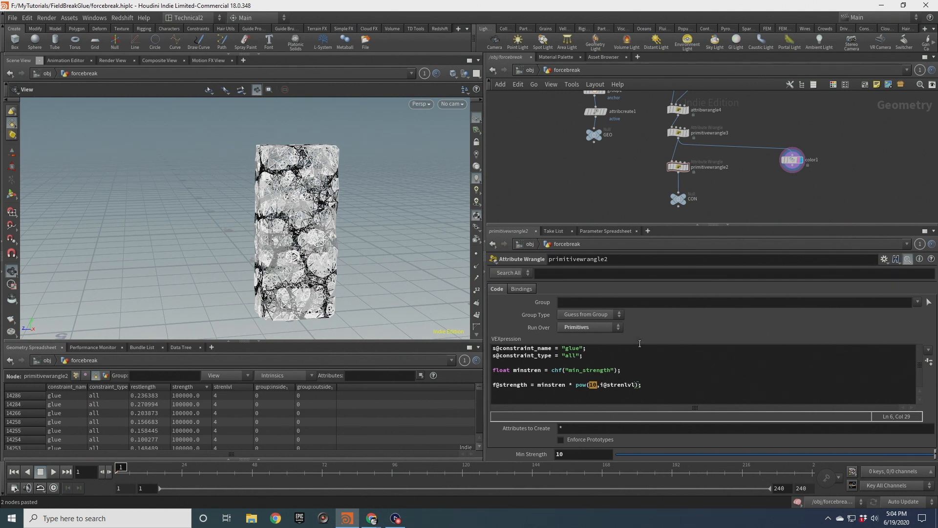
Replace the pow base with a fit01 call ranging from chf("min_base") to chf("max_base") and generate the Min Base and Max Base parameters.
click(536, 364)
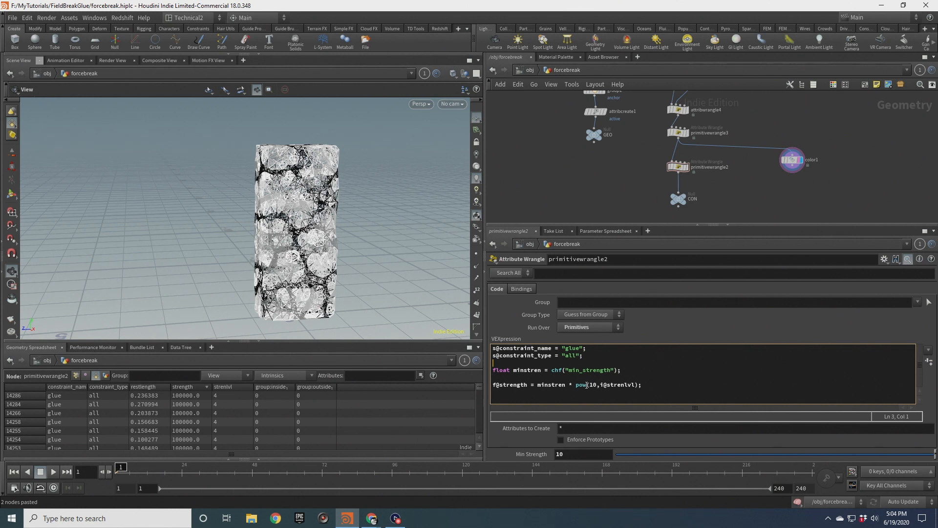
double_click(594, 385)
key(BackSpace)
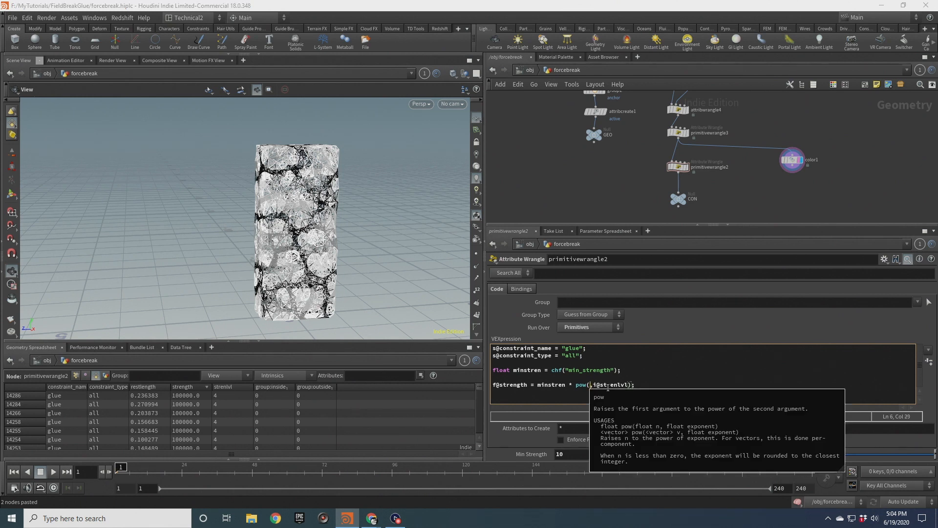
text(fit01()
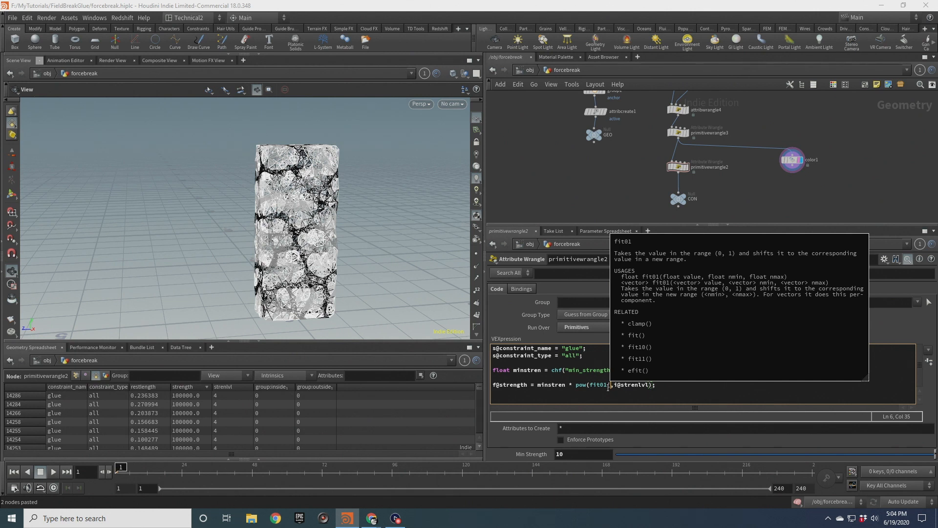
text())
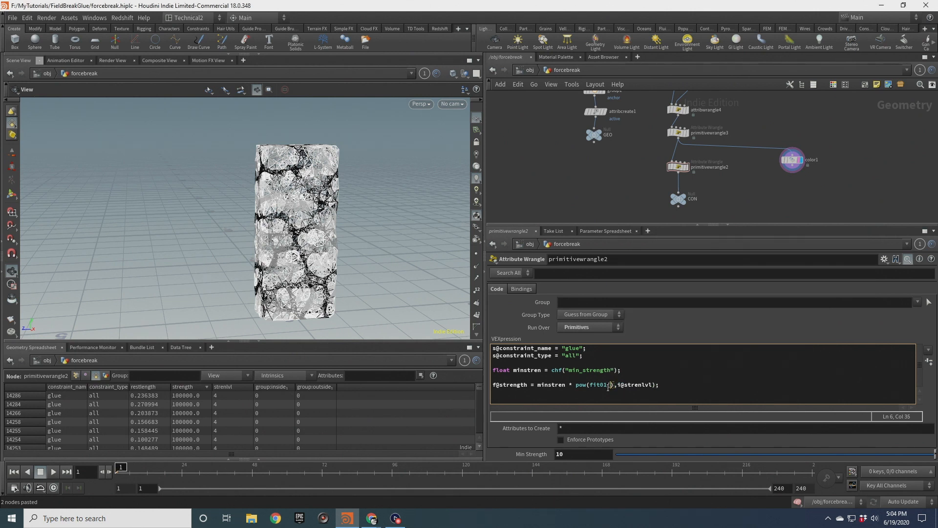
text(,chf("min_base",)
text(,chf("max_base"))
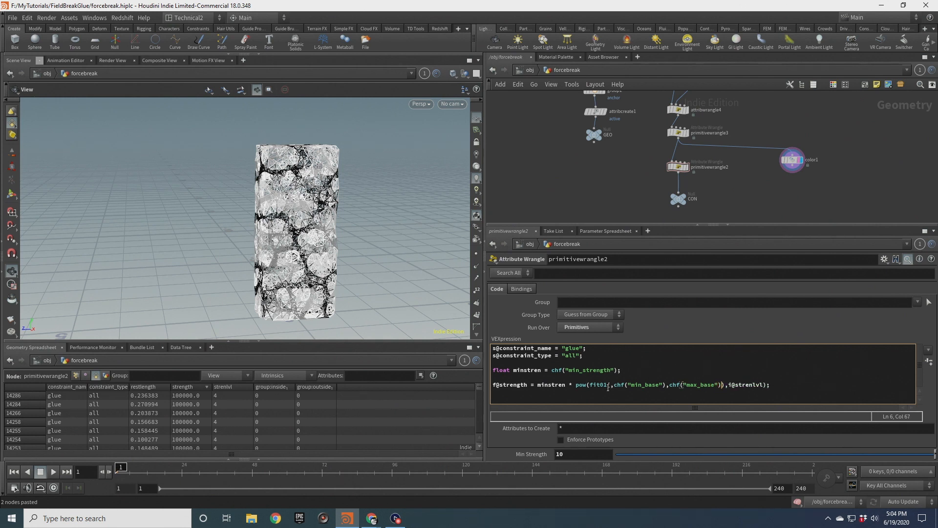
click(929, 361)
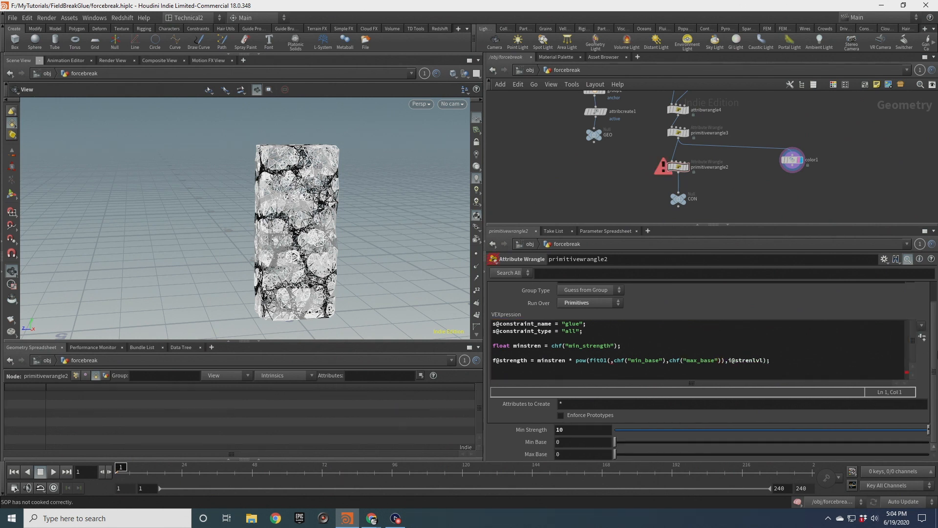
Start the first argument of fit01 with a chramp call on the channel "strenbaseramp".
click(613, 362)
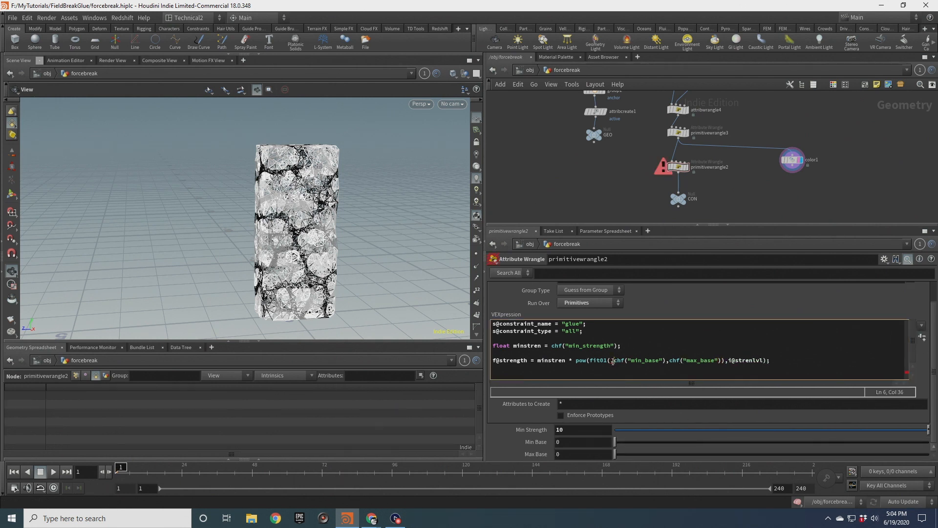
text(chramp)
text((")
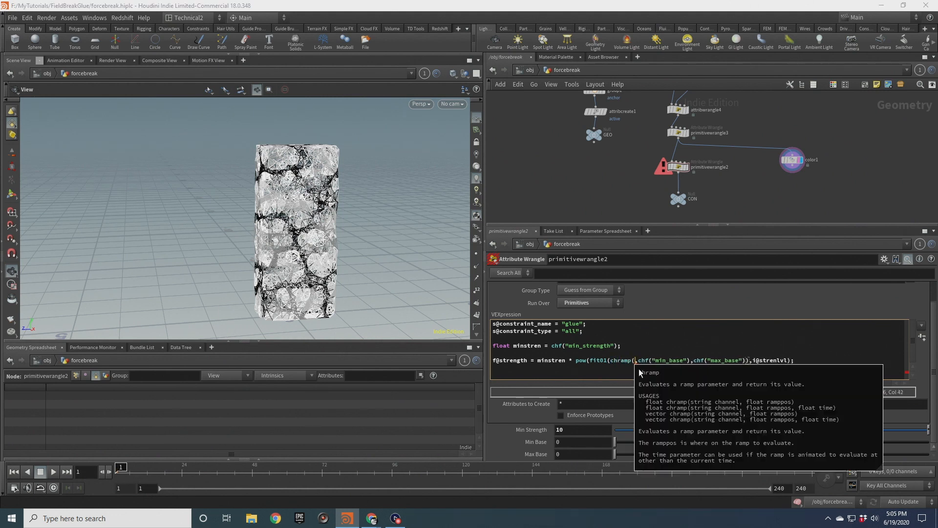
text(stren)
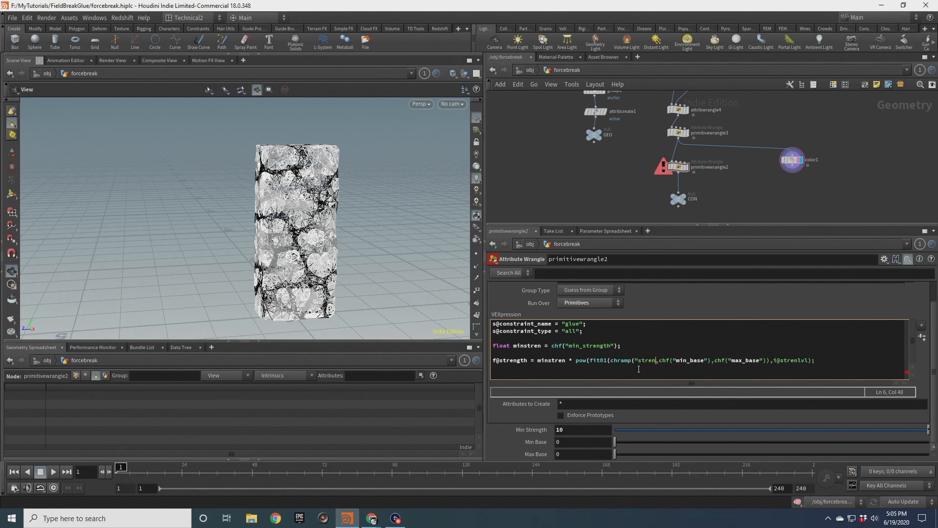
text(baseramp")
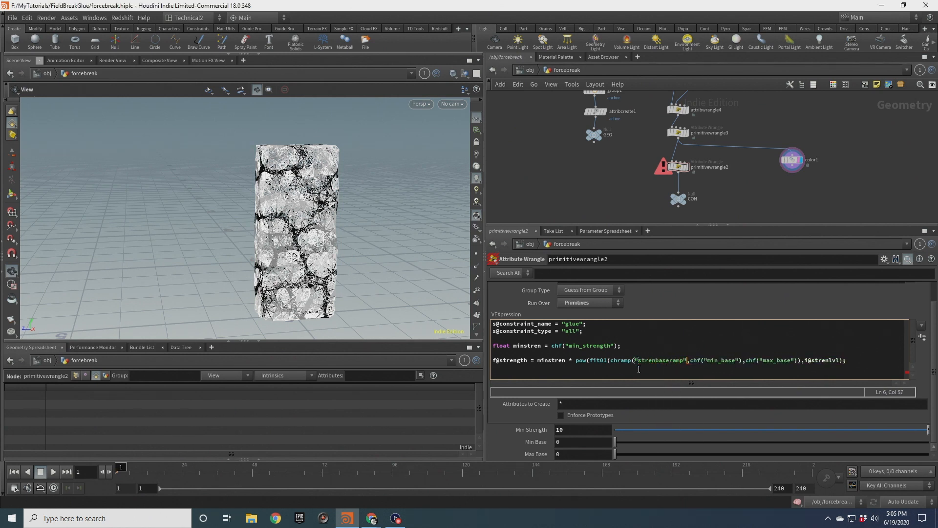
text(,)
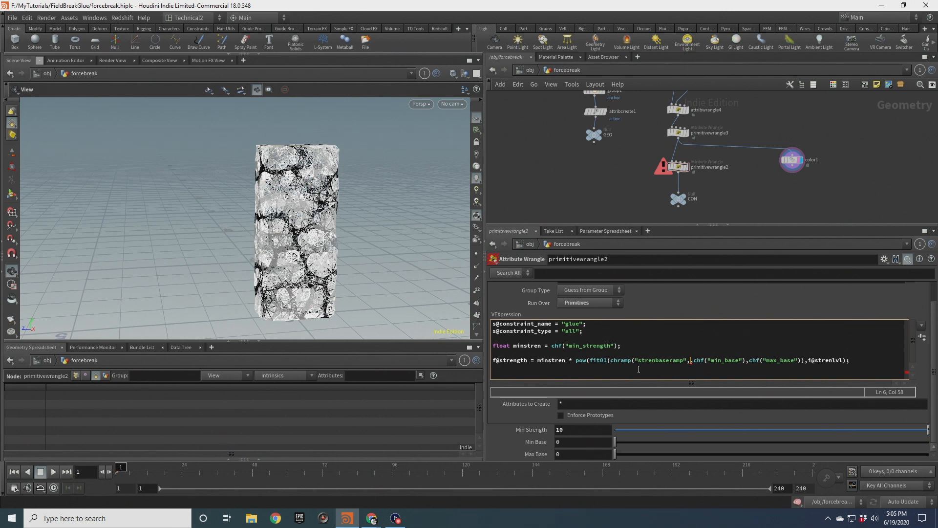
text(fit()
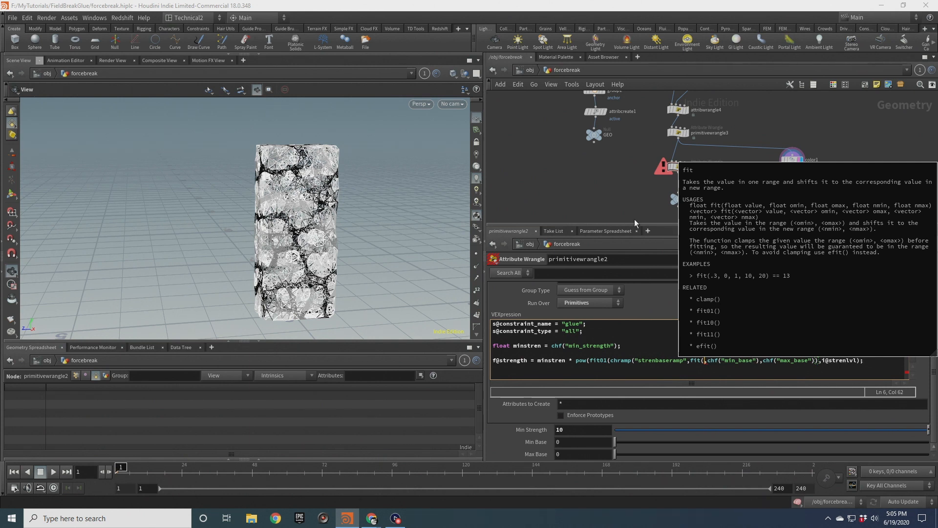
text(@s)
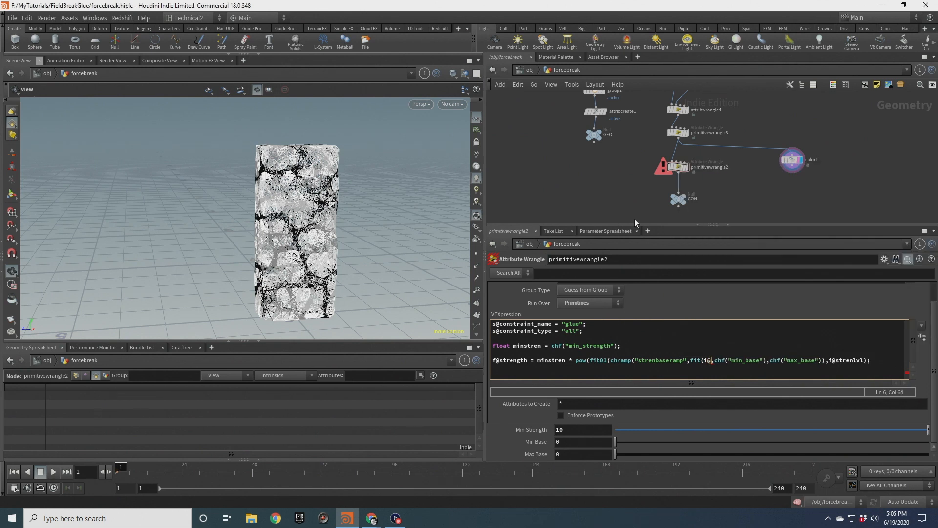
text(trenlvl,)
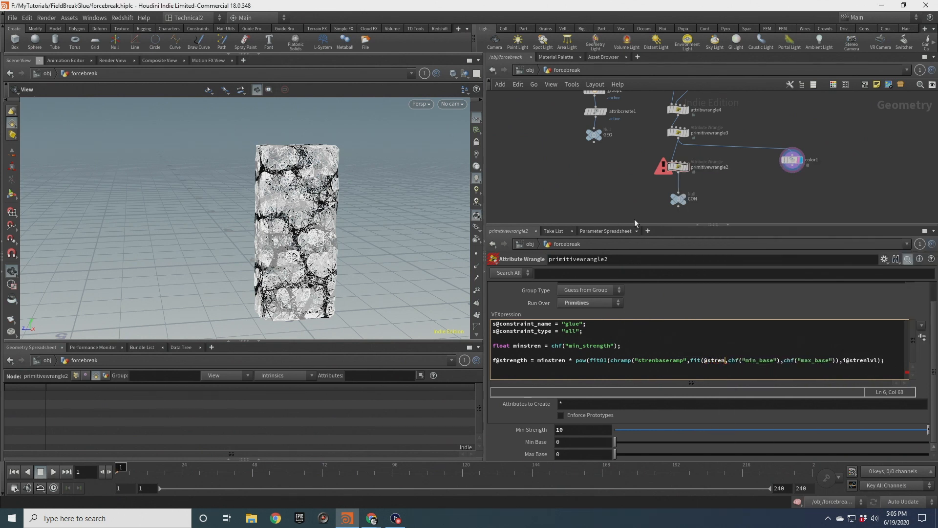
text(0,)
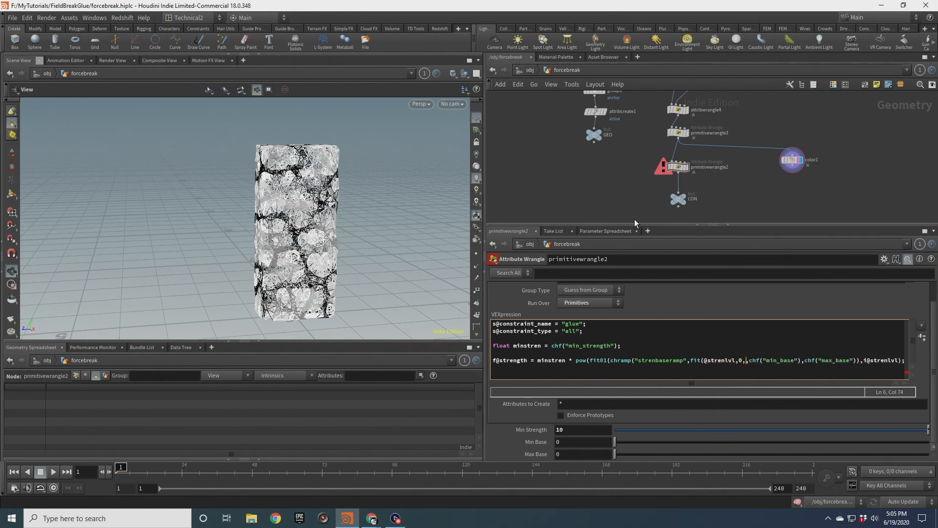
text(4)
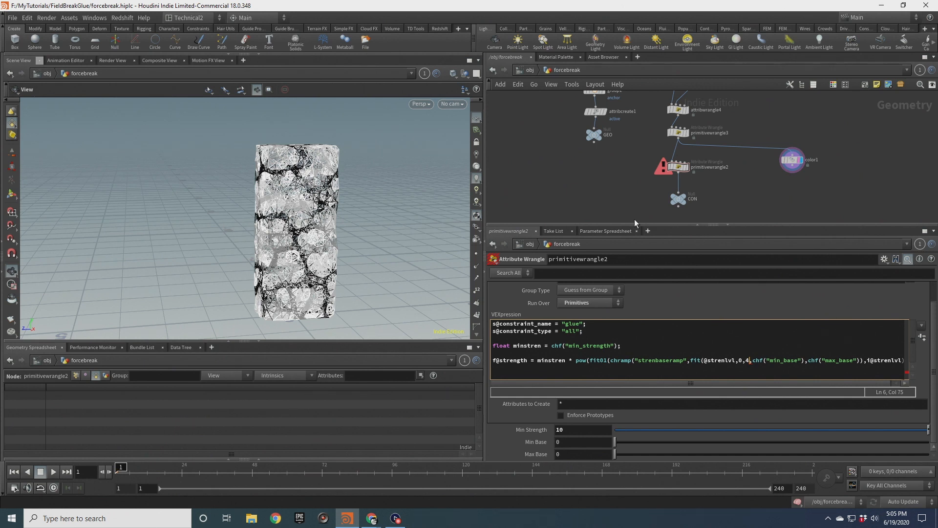
text(,0,1))
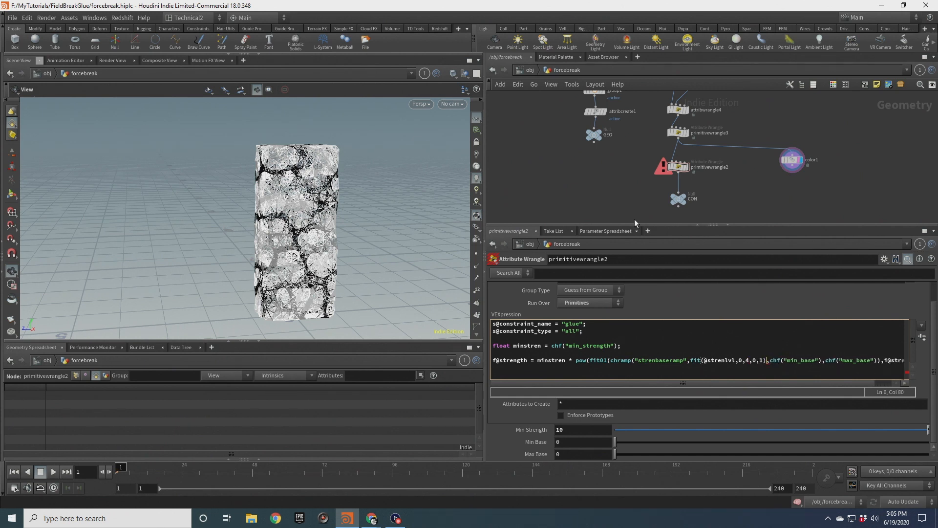
text())
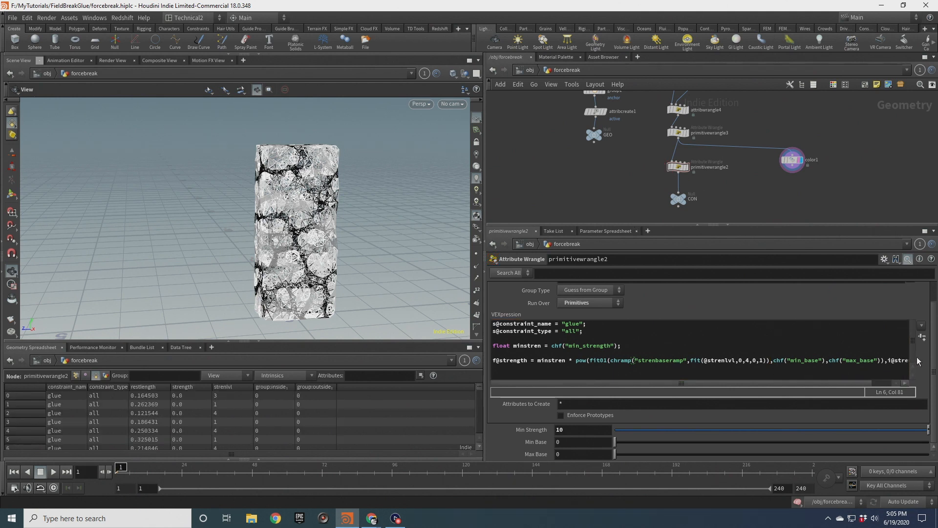
click(922, 337)
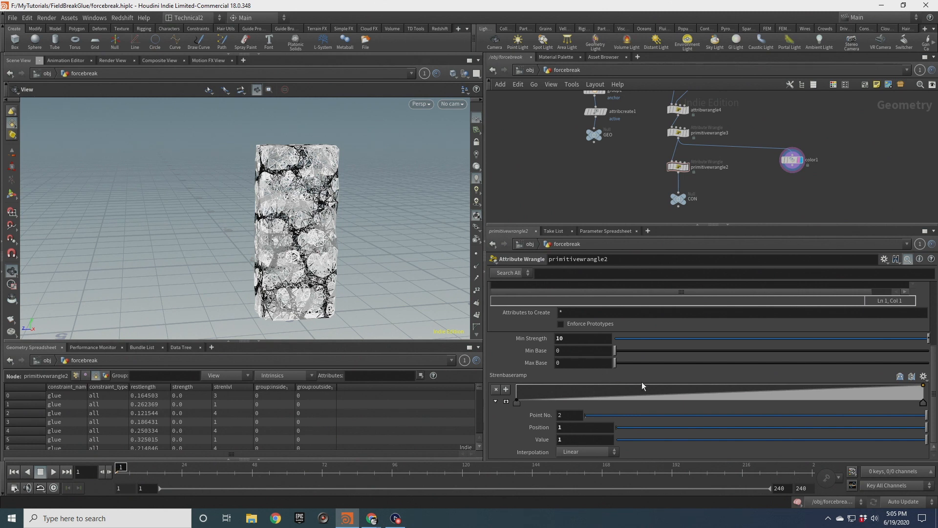
Set Min Base to 2 and Max Base to 10 on primitivewrangle2.
scroll(637, 385, up, 3)
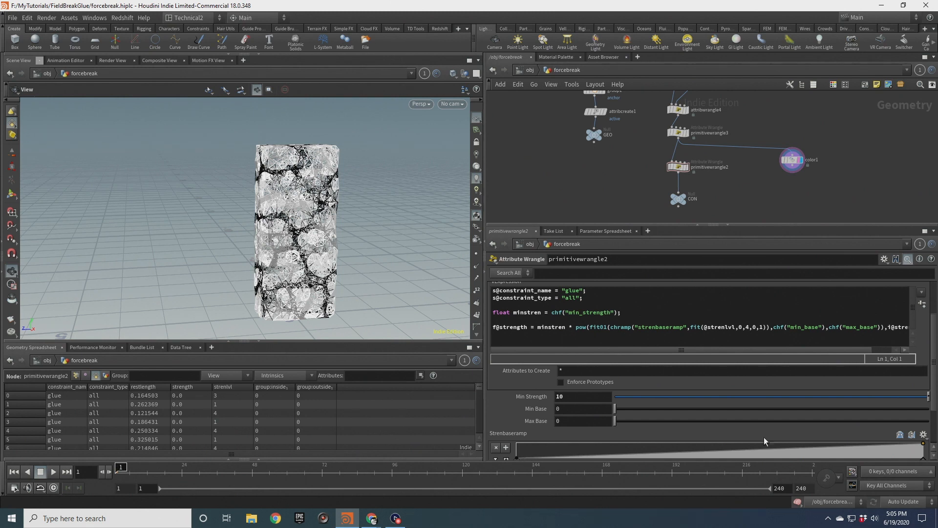
scroll(535, 426, down, 2)
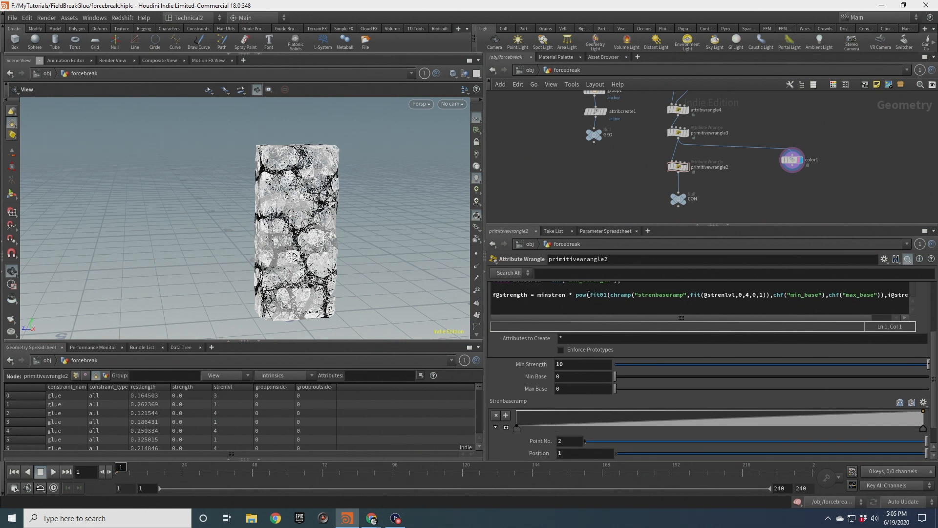
drag(592, 295, 883, 297)
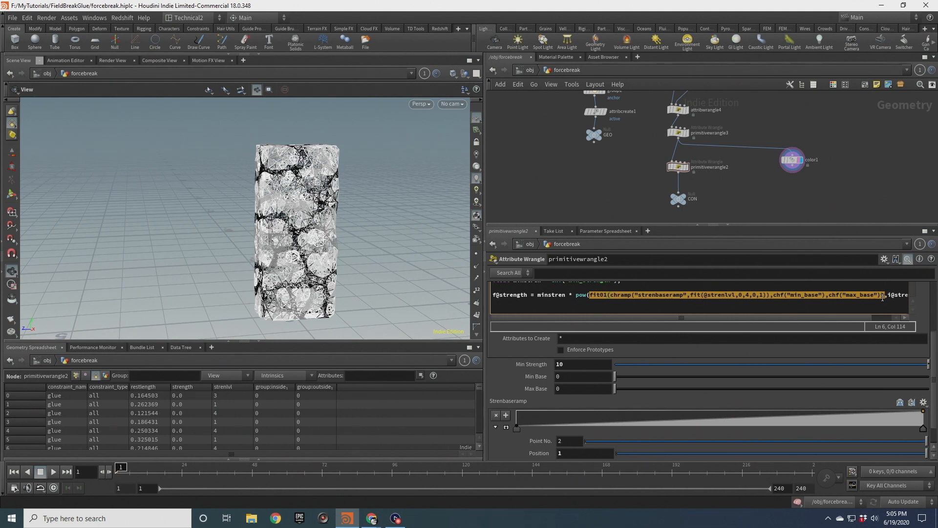
drag(566, 378, 547, 388)
text(2)
text(1)
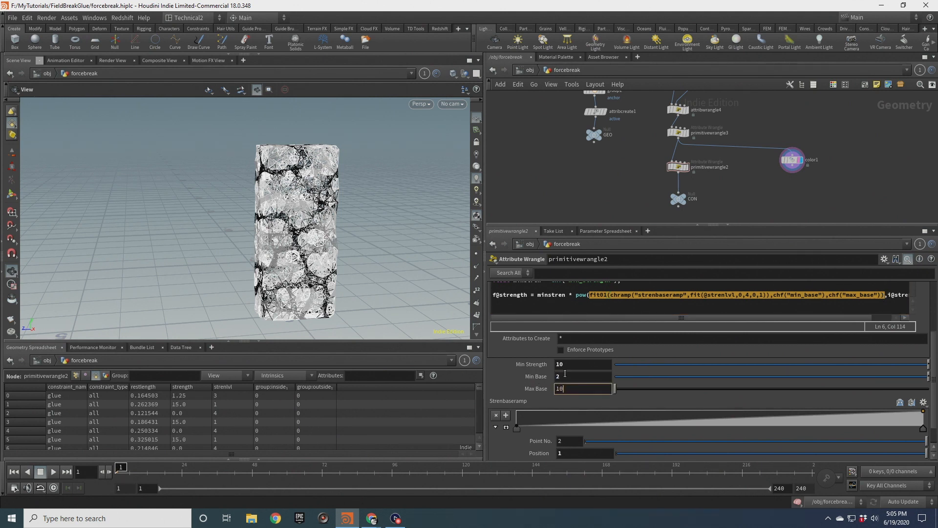
text(0)
key(Return)
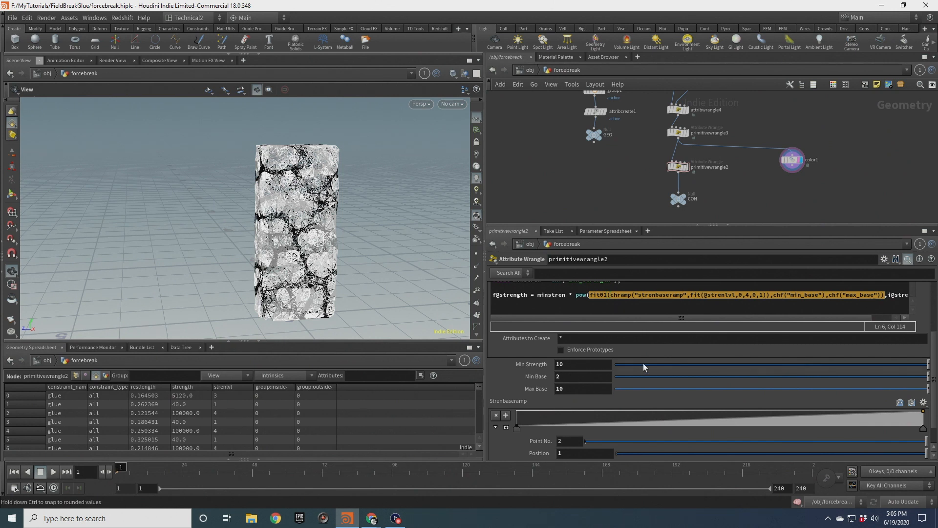
Try a steep rise in the middle of the Strenbaseramp by adding points at about 0.52 and 0.58.
double_click(740, 294)
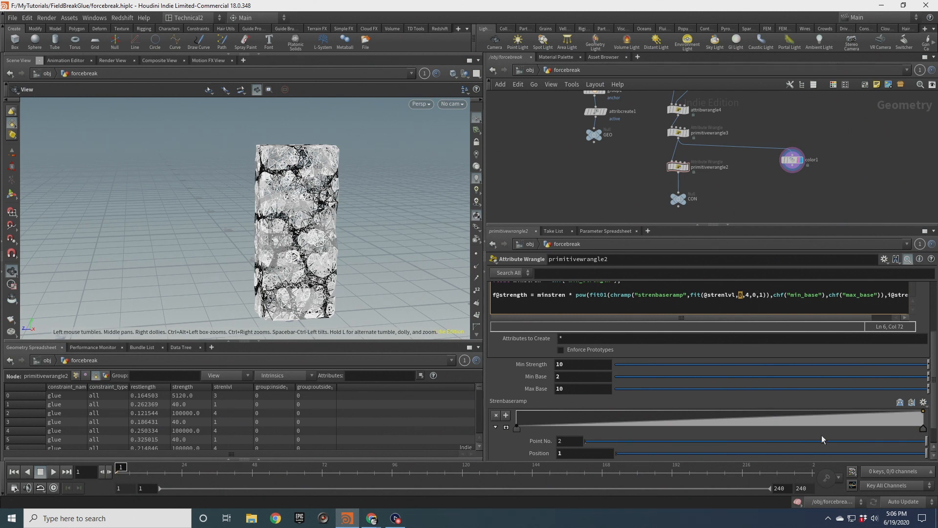
mouse_move(765, 420)
mouse_down()
mouse_move(757, 406)
mouse_move(758, 430)
mouse_move(728, 430)
mouse_move(764, 421)
mouse_move(753, 407)
mouse_up()
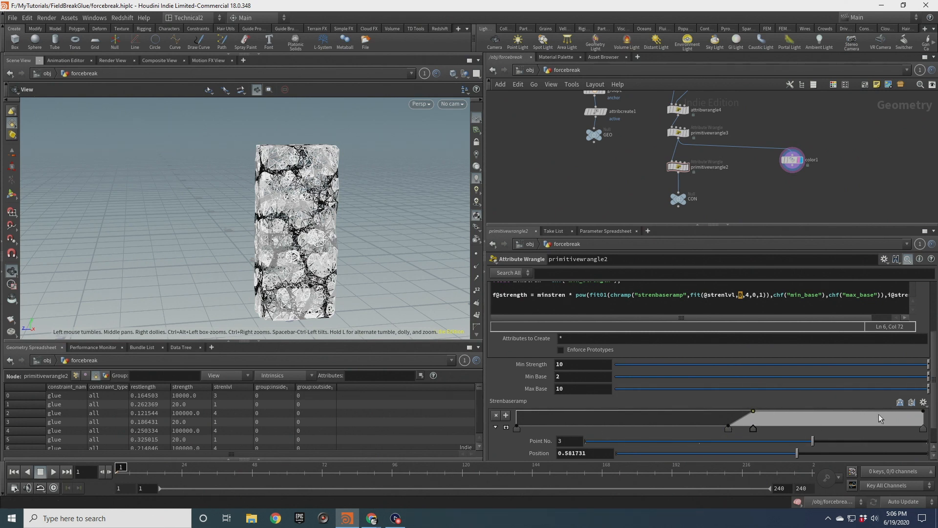
Set Min Strength to 1 and sort the enlarged geometry spreadsheet by the strength attribute in ascending order.
drag(566, 365, 544, 365)
text(1)
key(Return)
click(195, 387)
drag(284, 342, 273, 224)
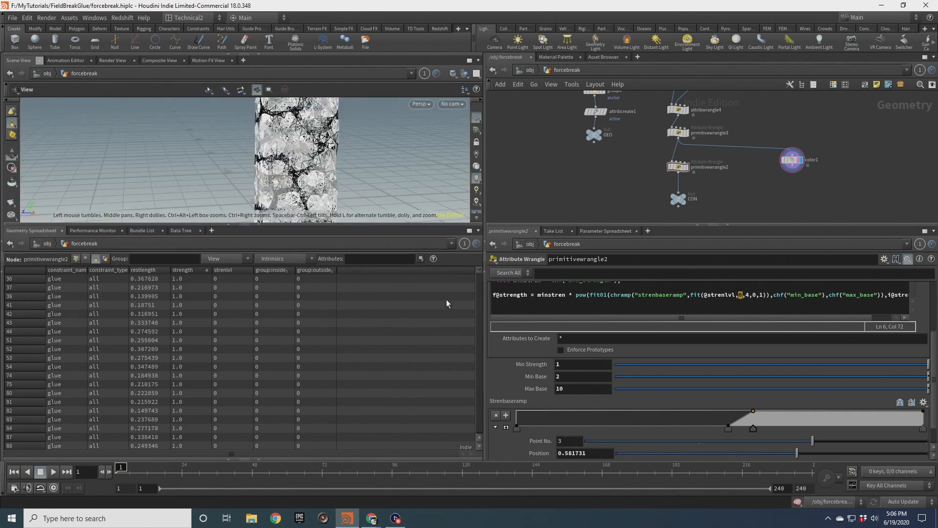
mouse_move(480, 274)
mouse_down()
mouse_move(485, 356)
mouse_move(484, 263)
mouse_up()
Remove the two middle points from the Strenbaseramp and check the strength values across the strength levels.
click(728, 428)
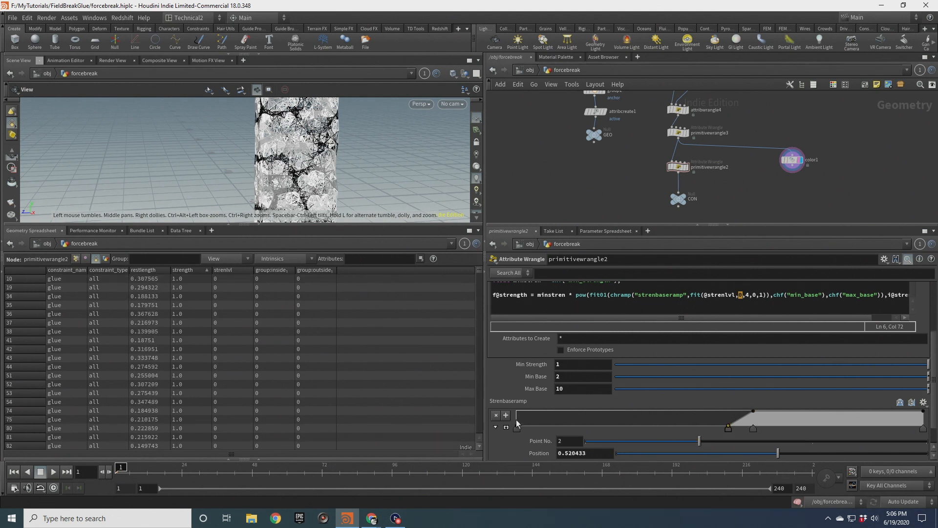
click(496, 416)
click(496, 415)
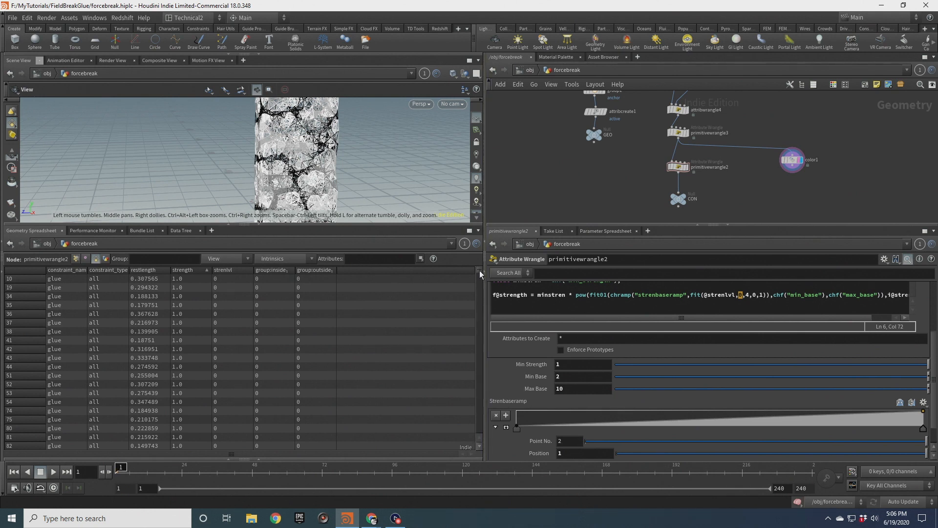
drag(479, 271, 480, 311)
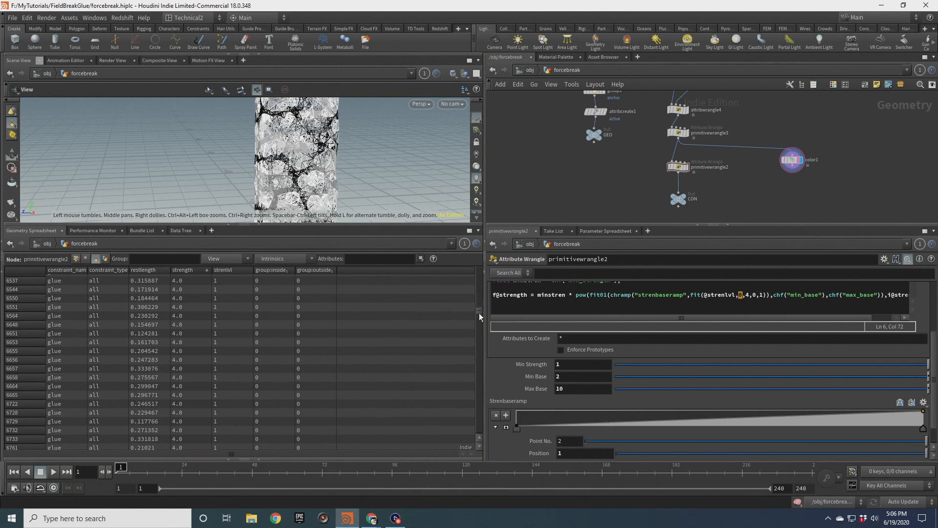
drag(479, 313, 479, 268)
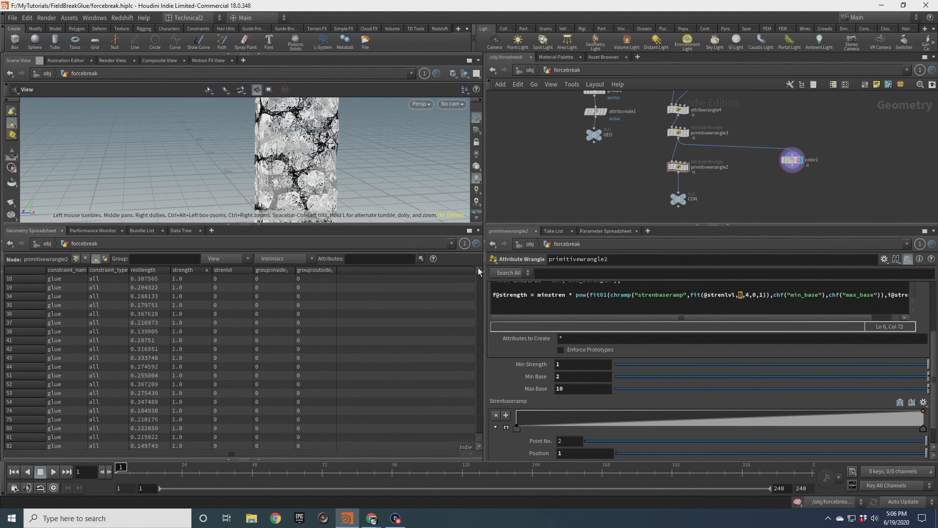
Try inserting pow(10,i@strenlvl); ahead of the existing pow call in the strength expression.
click(762, 295)
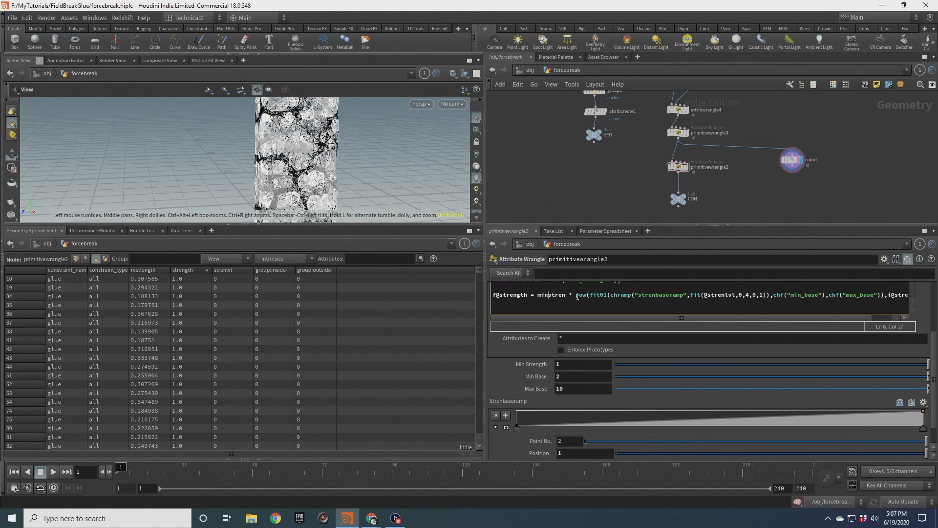
text(pow(10,)
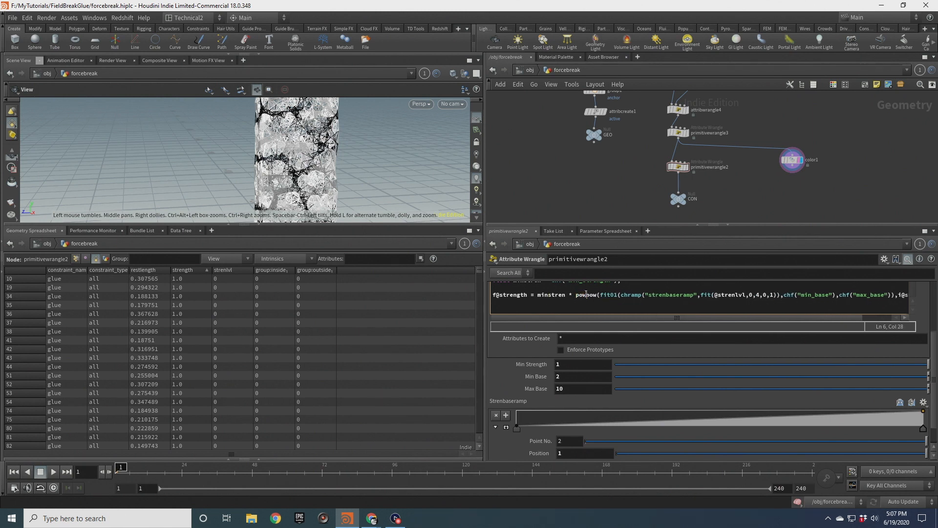
text(i@strenlvl)
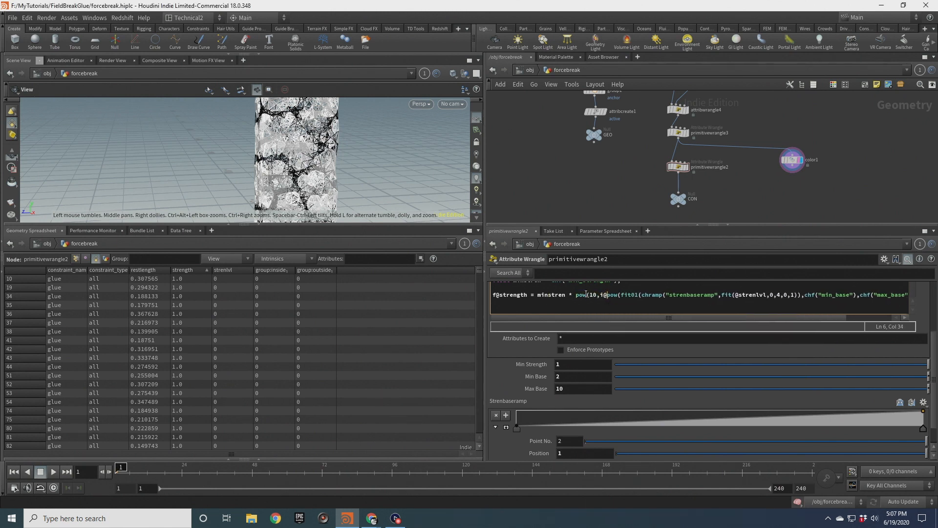
text();)
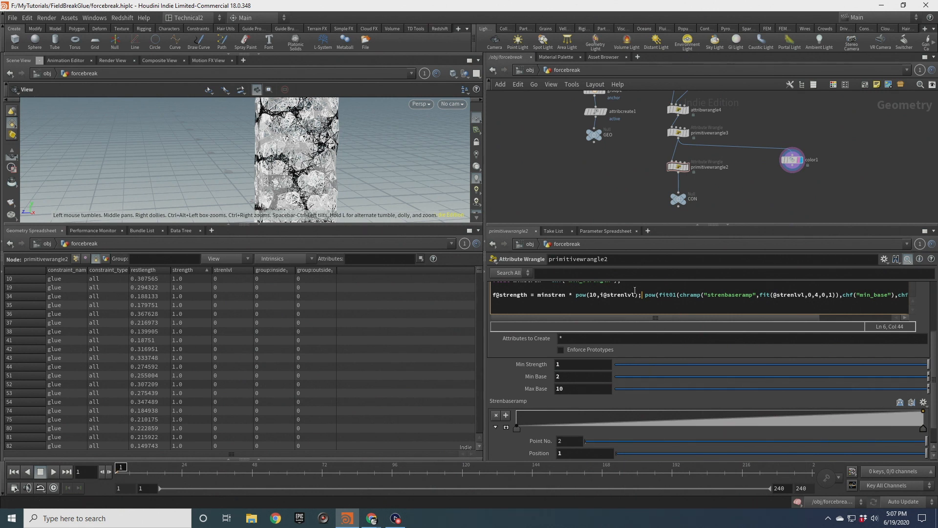
Delete the inserted pow(10,i@strenlvl); text from the strength expression.
key(shift+Left)
key(shift+Left)
key(shift+Left)
key(shift+Left)
key(shift+Left)
key(shift+Left)
key(shift+Left)
key(shift+Left)
key(shift+Left)
key(shift+Left)
key(shift+Left)
key(shift+Left)
key(shift+Left)
key(shift+Left)
key(shift+Left)
key(shift+Left)
key(shift+Left)
key(shift+Left)
key(shift+Left)
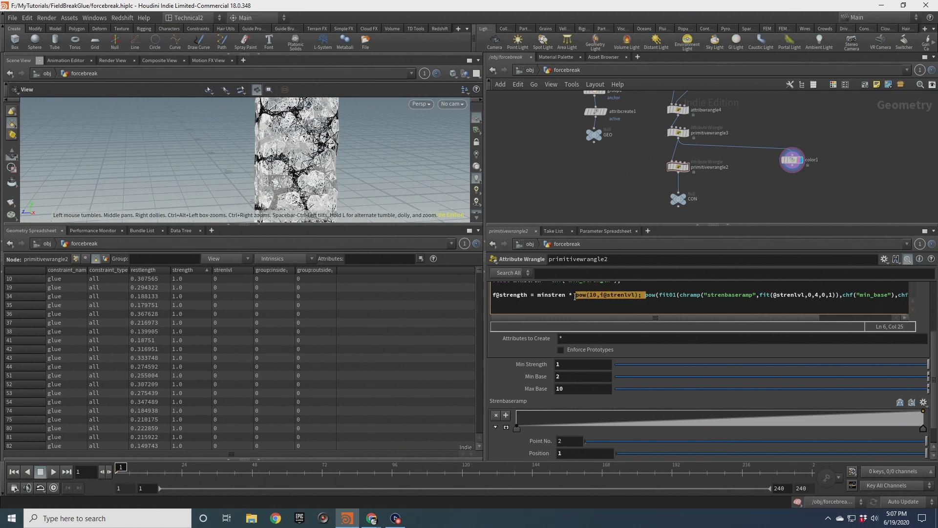
key(BackSpace)
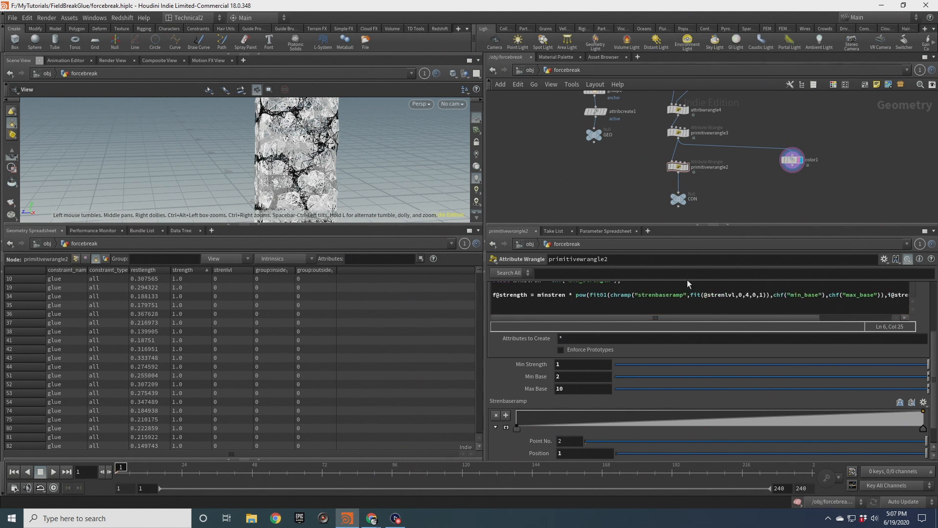
Go inside dopnet1 and inspect the Strength setting of the glueconrel1 glue constraint relationship.
drag(790, 225, 791, 197)
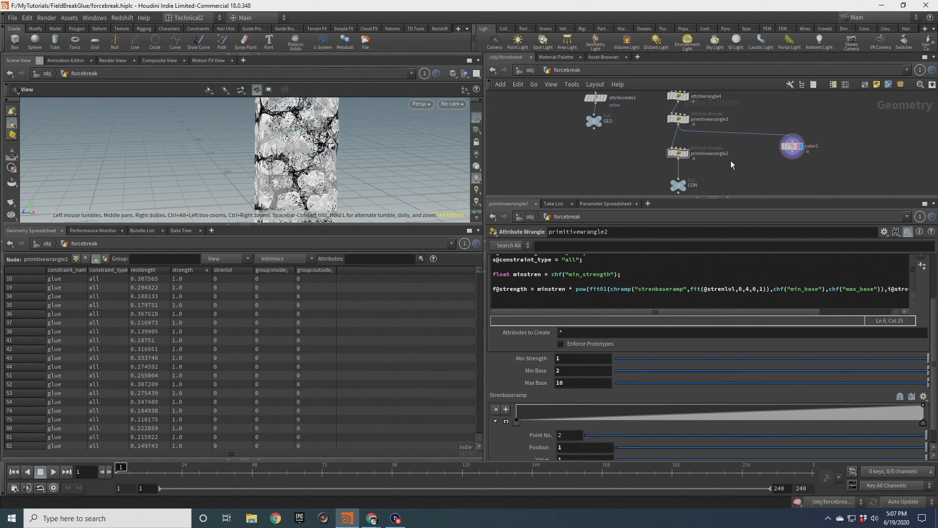
scroll(731, 164, down, 4)
middle_drag(731, 165, 731, 101)
scroll(675, 105, up, 2)
drag(678, 120, 717, 165)
double_click(695, 130)
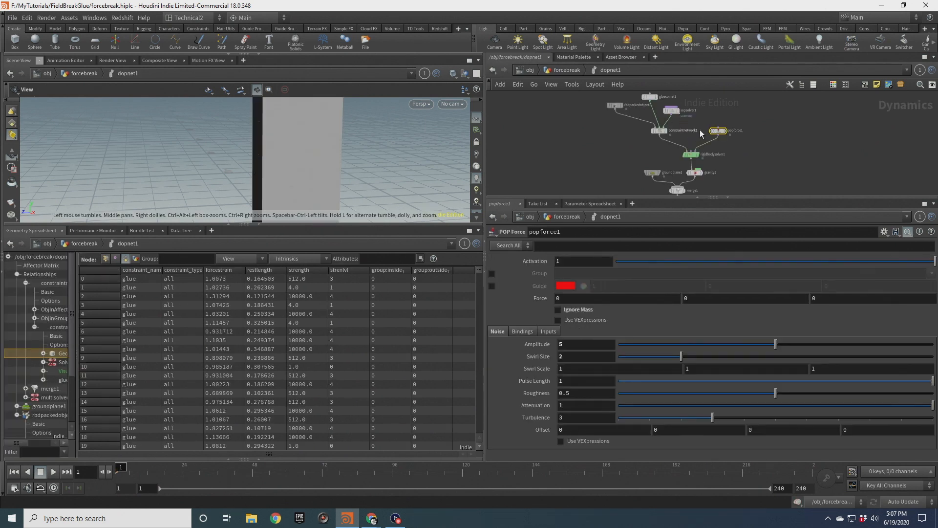
middle_drag(652, 67, 656, 137)
click(654, 167)
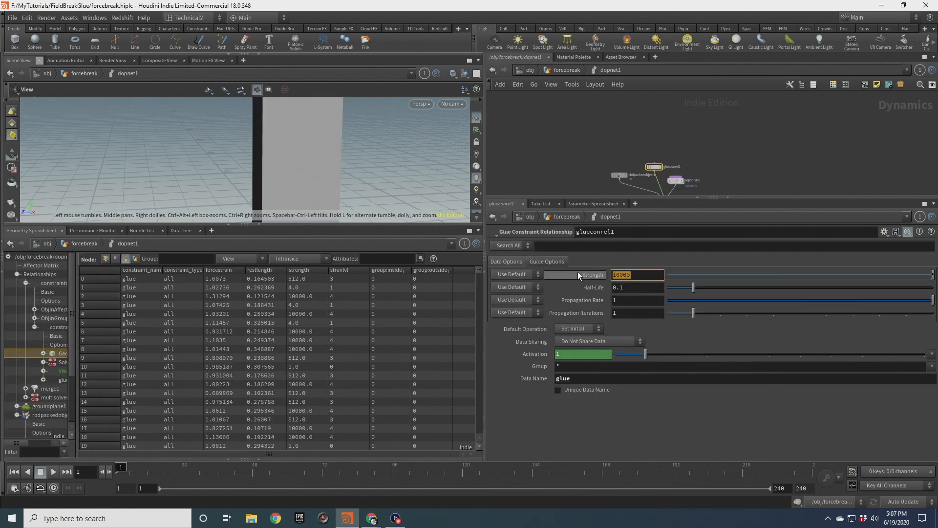
Return to the forcebreak network and set Min Strength to 100 and Min Base to 5 on primitivewrangle2.
click(567, 70)
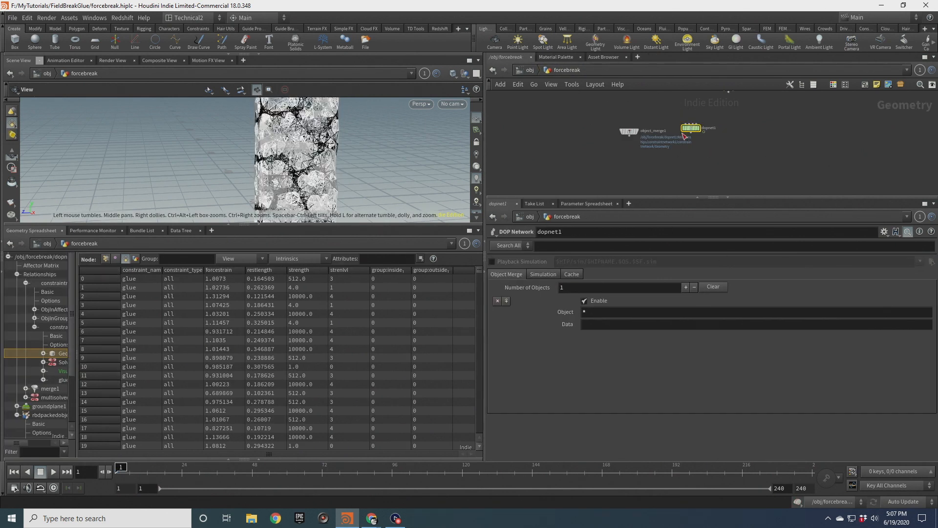
middle_drag(748, 102, 735, 188)
click(715, 146)
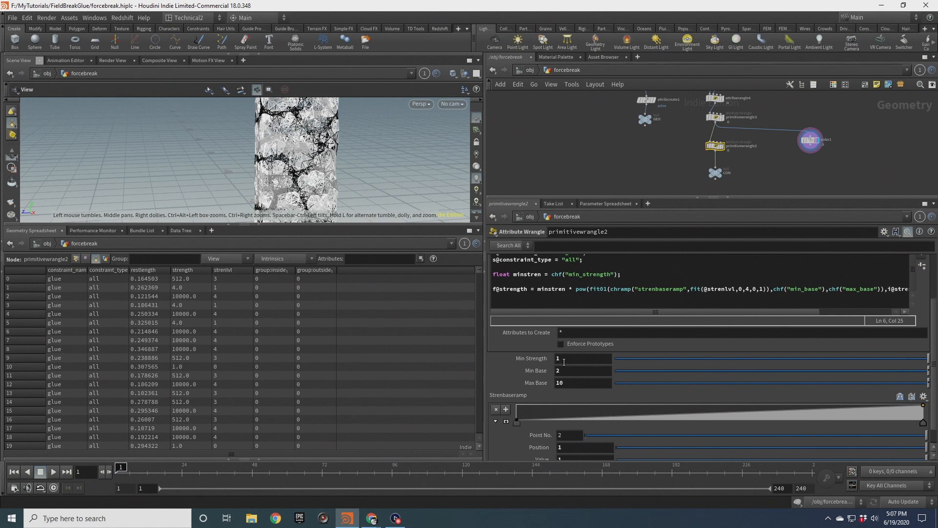
click(564, 360)
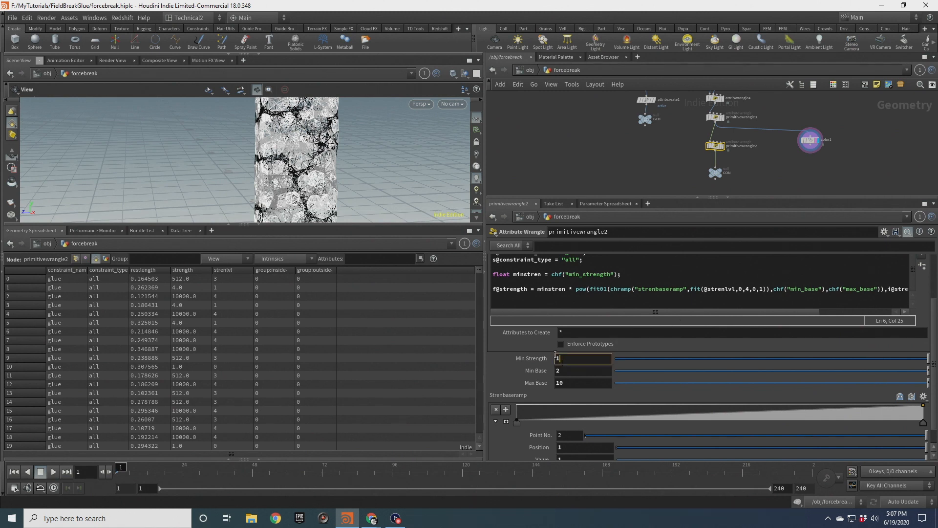
text(00)
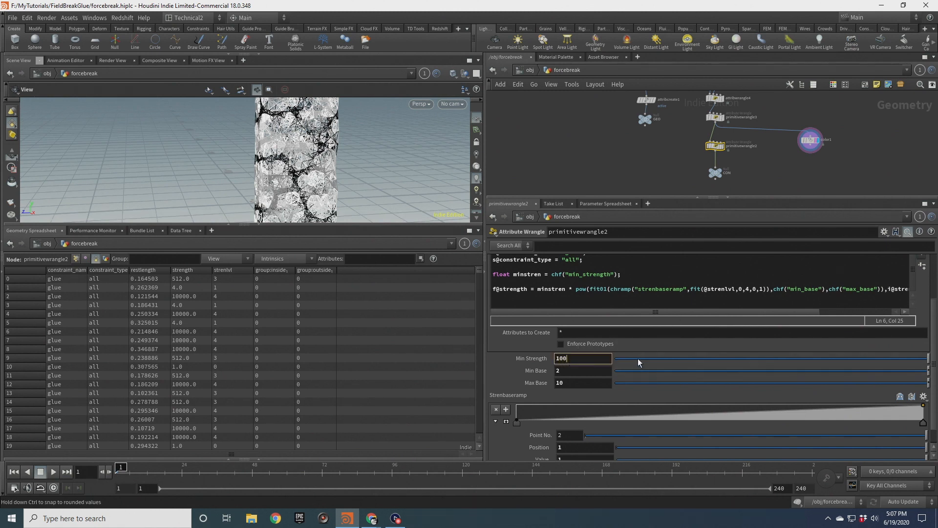
key(Return)
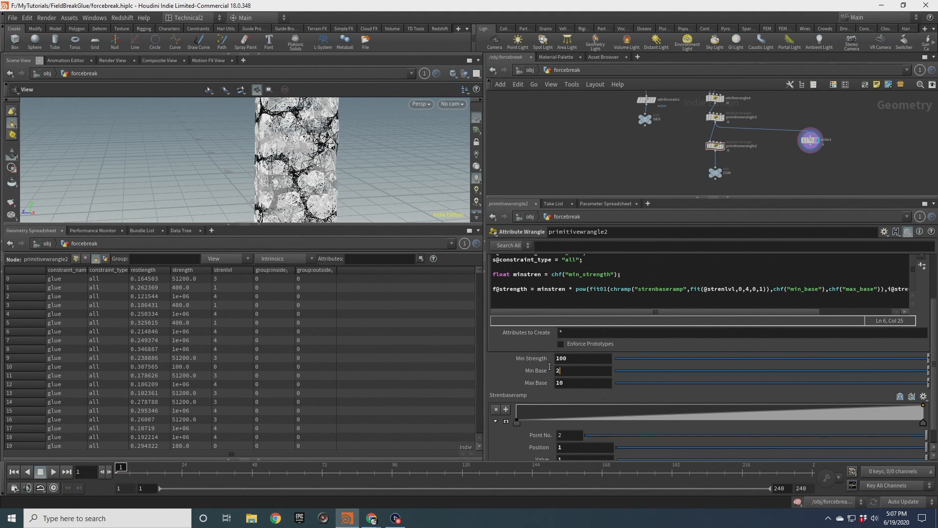
key(BackSpace)
text(5)
key(Return)
Sort the constraints by strength in both directions to inspect the lowest and highest values.
click(190, 270)
click(190, 270)
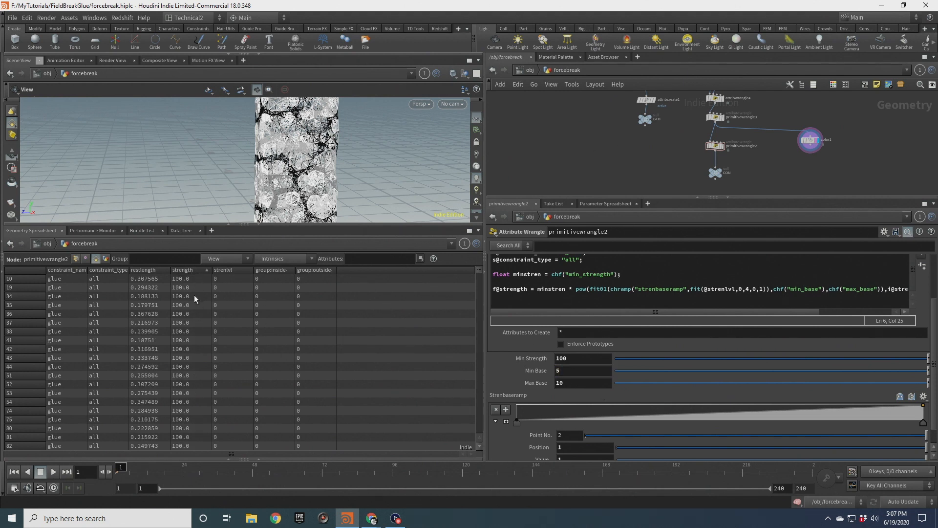
click(198, 270)
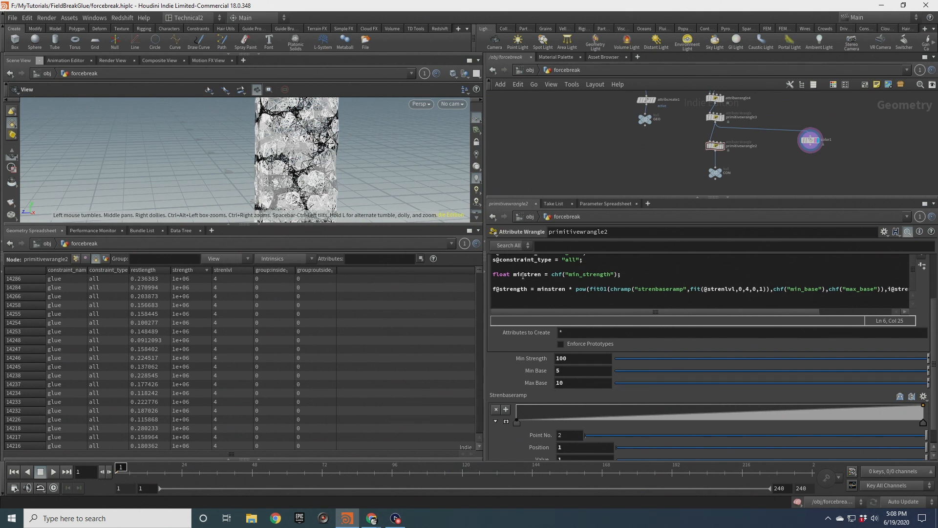
Enlarge the parameter area and delete the blank line between the minstren declaration and the strength expression.
drag(859, 197, 858, 150)
scroll(921, 272, up, 3)
click(528, 302)
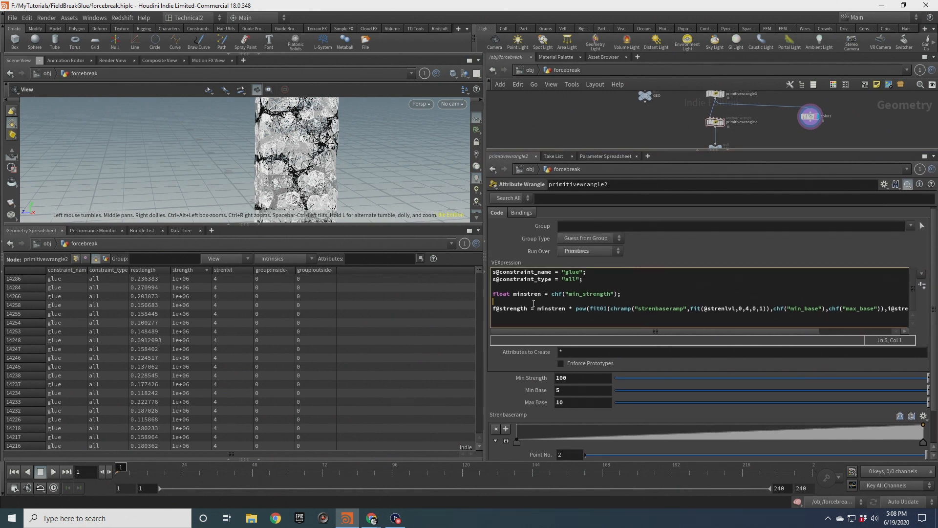
key(BackSpace)
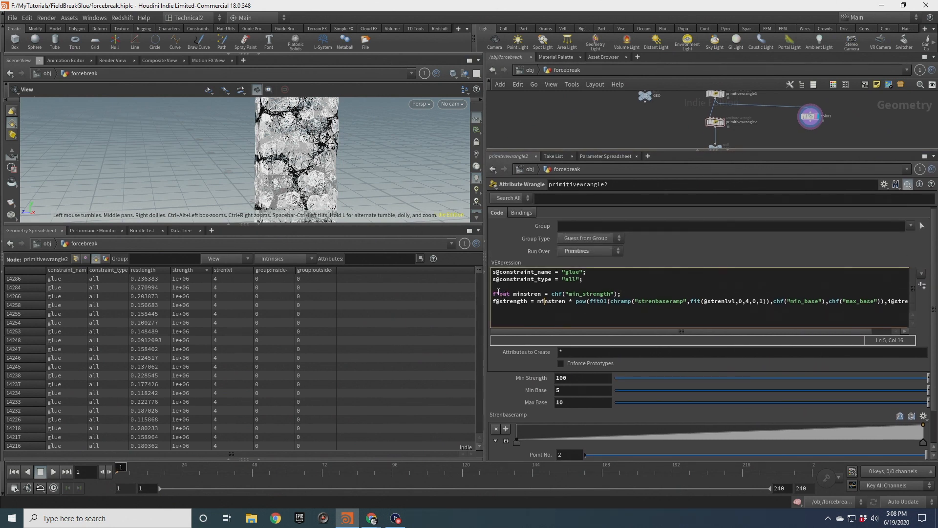
Duplicate the minstren declaration and the f@strength line below the originals, separated by a blank line.
drag(493, 295, 920, 310)
key(ctrl+c)
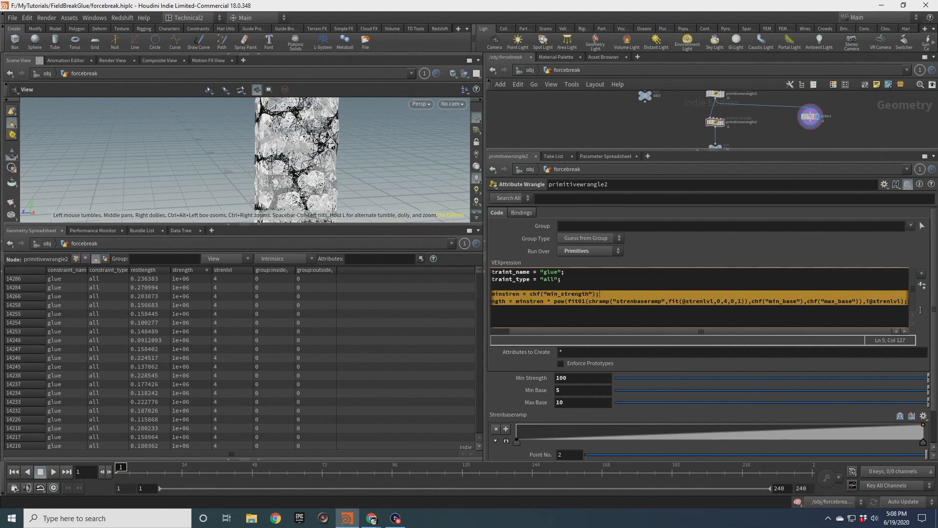
click(571, 318)
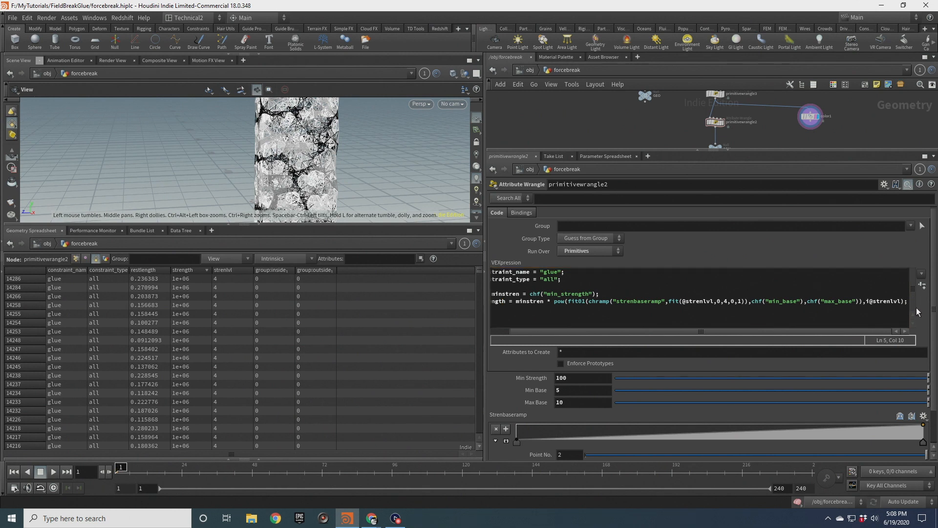
drag(714, 333, 597, 336)
click(520, 320)
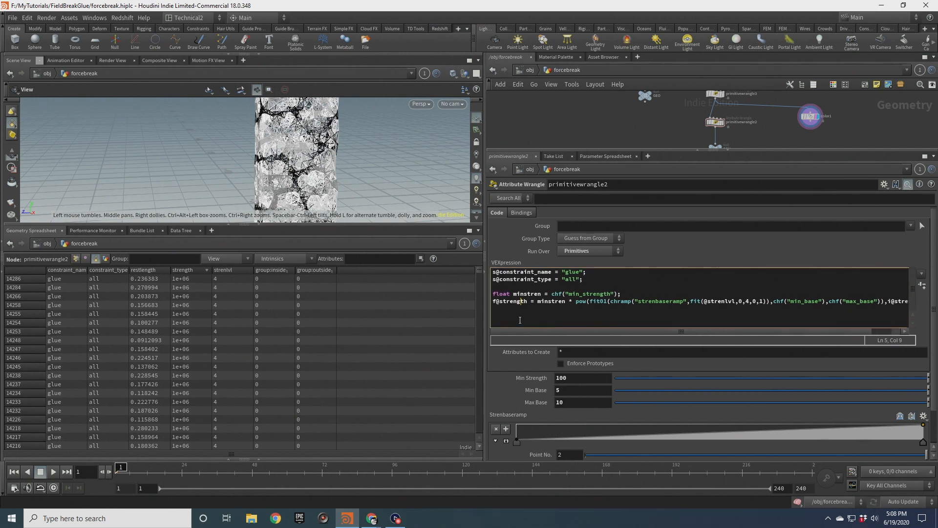
click(907, 307)
key(Right)
key(Right)
key(Right)
key(Right)
key(Right)
key(Right)
key(Right)
key(Return)
key(Return)
key(ctrl+v)
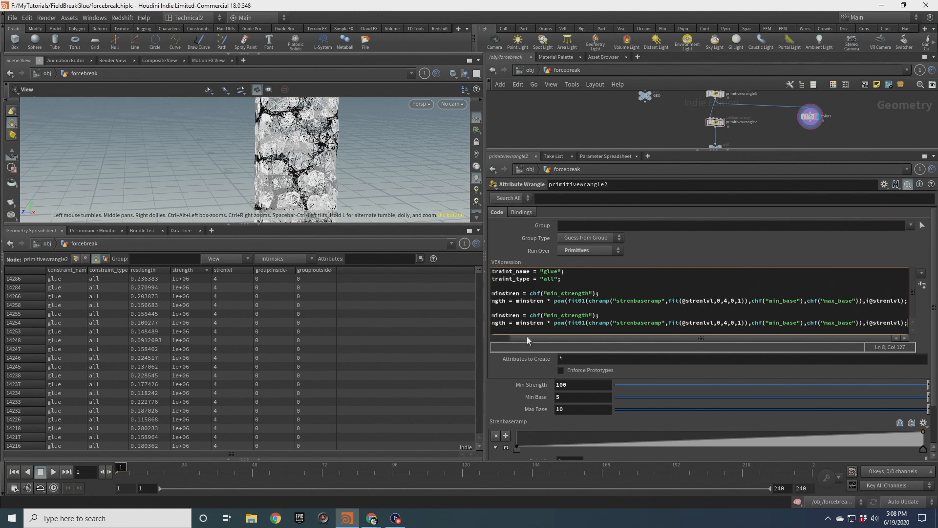
click(492, 343)
click(530, 318)
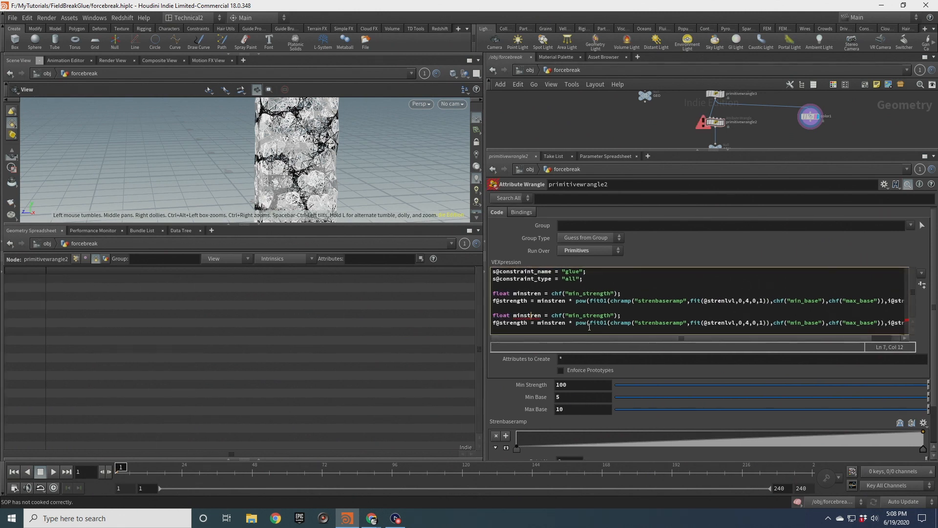
Rename the duplicated declaration's variable to minfstren and its channel to min_fstrength.
text(force)
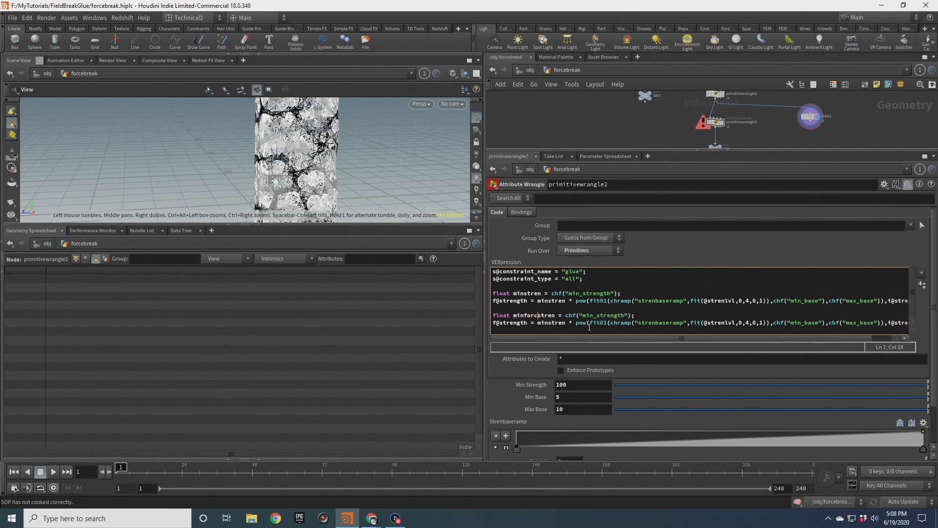
key(BackSpace)
key(BackSpace)
key(BackSpace)
key(BackSpace)
click(591, 317)
text(f)
In the duplicated strength expression, rename the ramp to fstrenbaseramp and the base channels to min_fbase and max_fbase.
click(638, 323)
text(f)
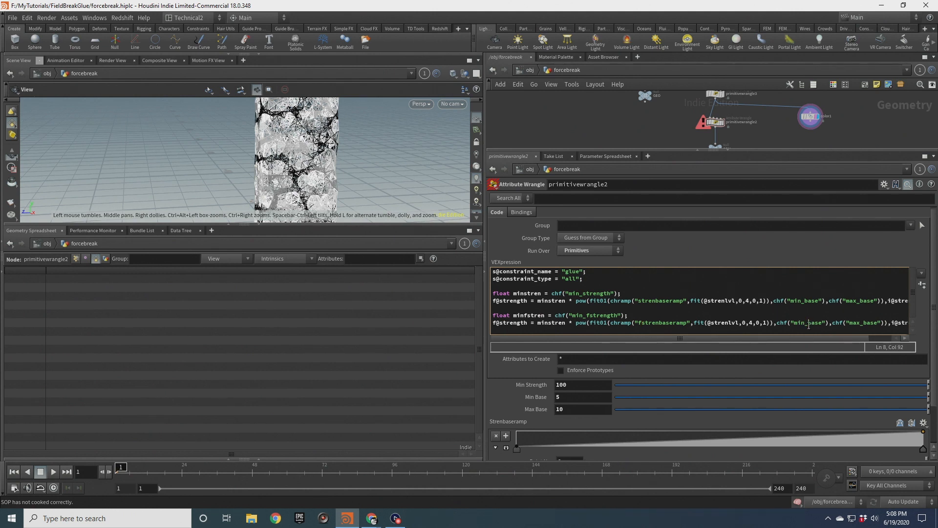
text(f)
click(869, 323)
text(f)
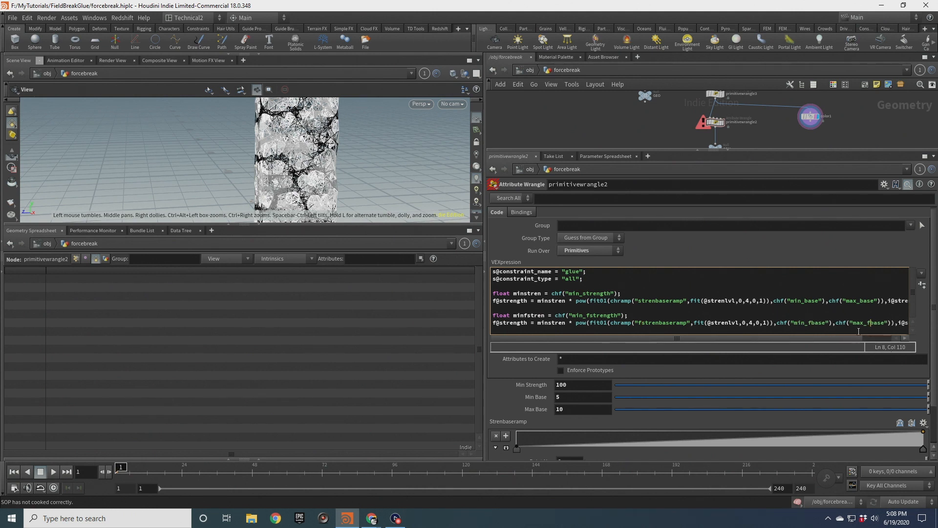
Make the duplicated expression write f@forcestrength from minfstren, and create the spare parameters for its new channels.
click(551, 323)
text(f)
drag(527, 326, 503, 325)
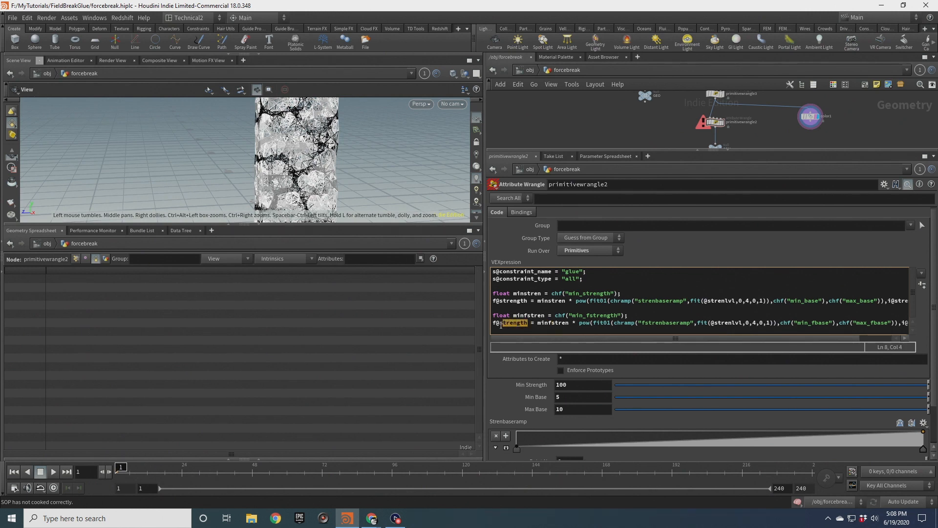
text(forcestrin)
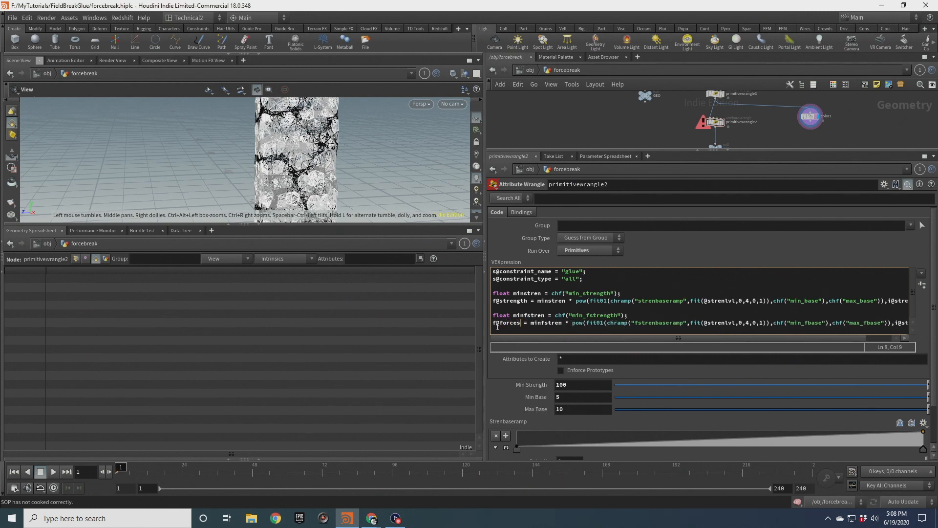
text(gth)
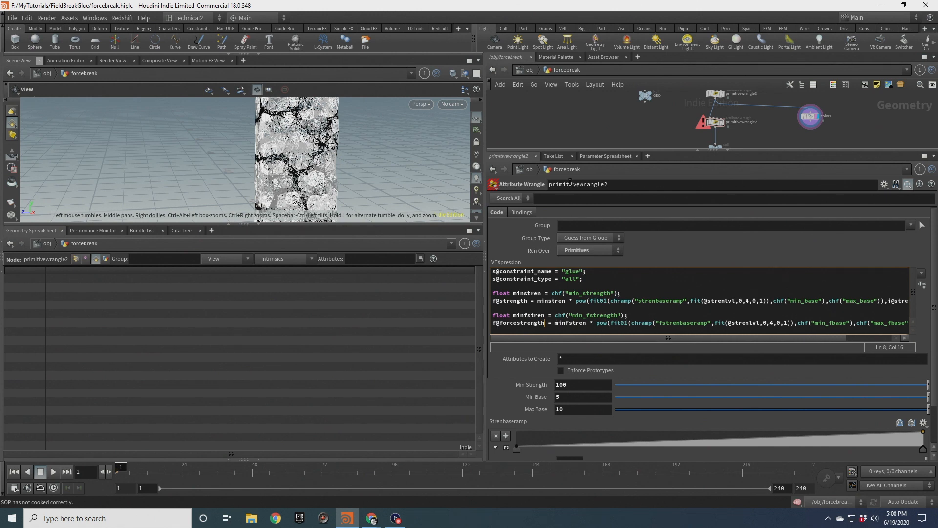
scroll(782, 371, down, 3)
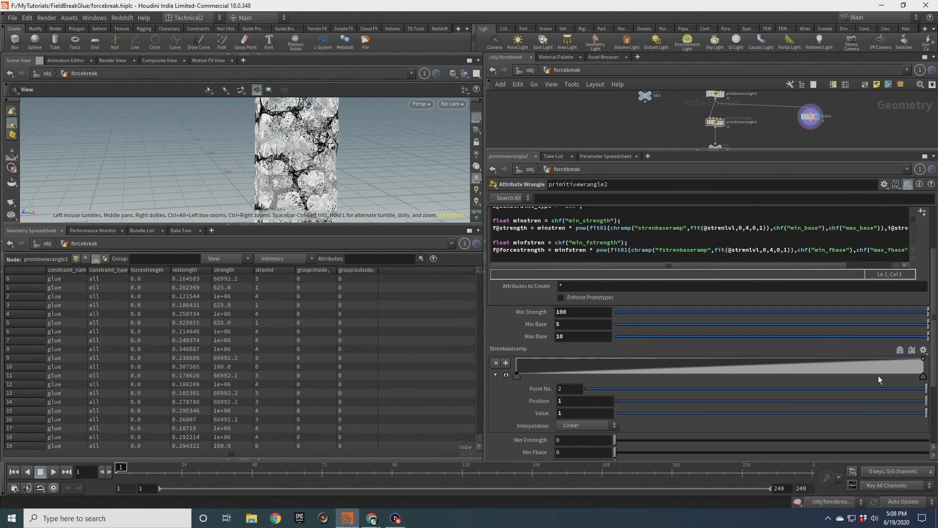
Enlarge the 3D view and set Min Fstrength to 8, Min Fbase to 1.5 and Max Fbase to 3.
scroll(650, 442, down, 4)
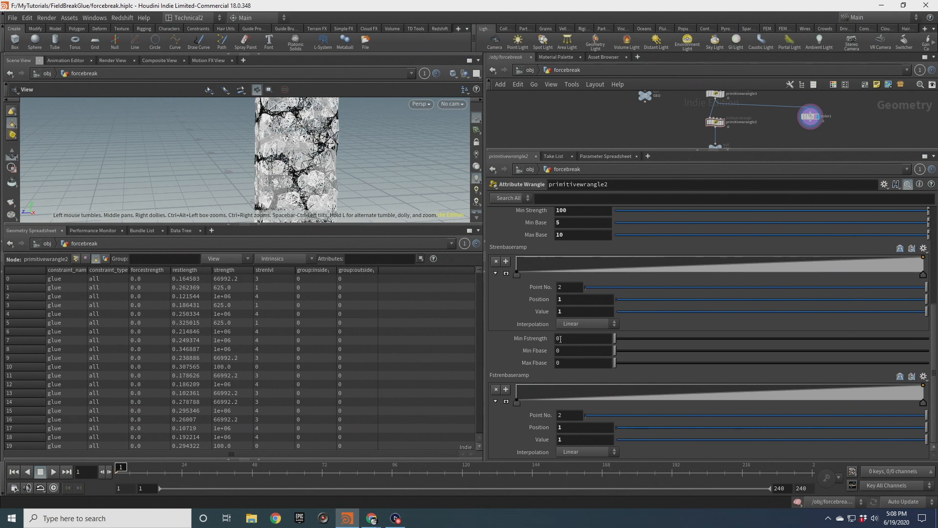
scroll(289, 171, down, 1)
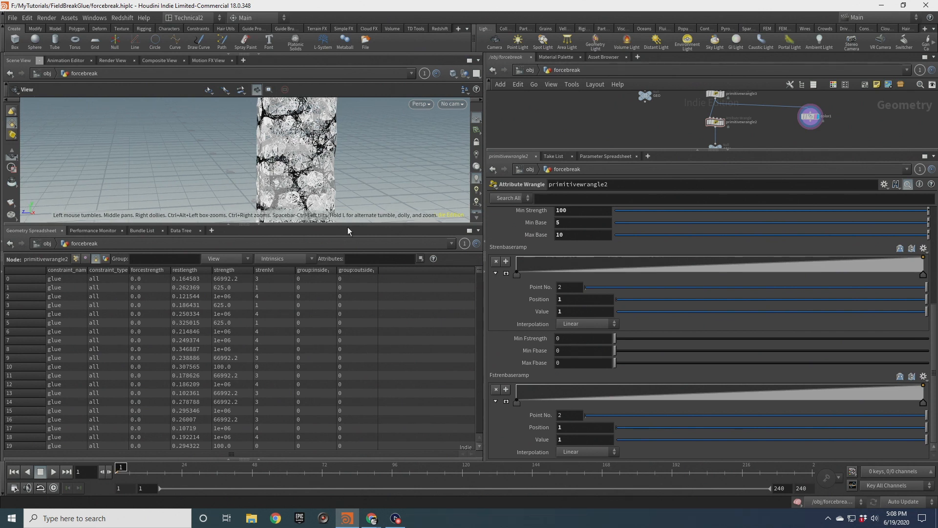
drag(349, 224, 353, 340)
middle_drag(317, 212, 261, 193)
scroll(262, 193, down, 2)
drag(262, 194, 266, 198)
drag(563, 339, 520, 324)
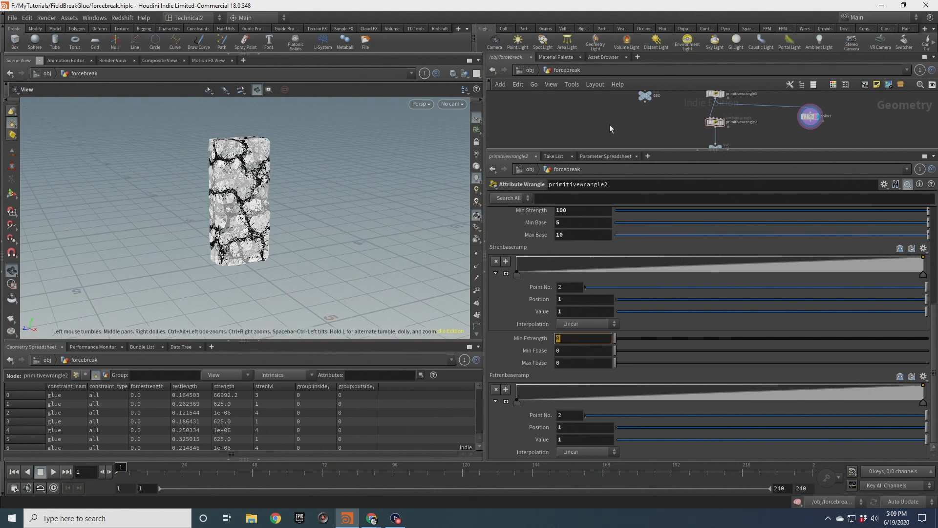
text(8)
click(563, 350)
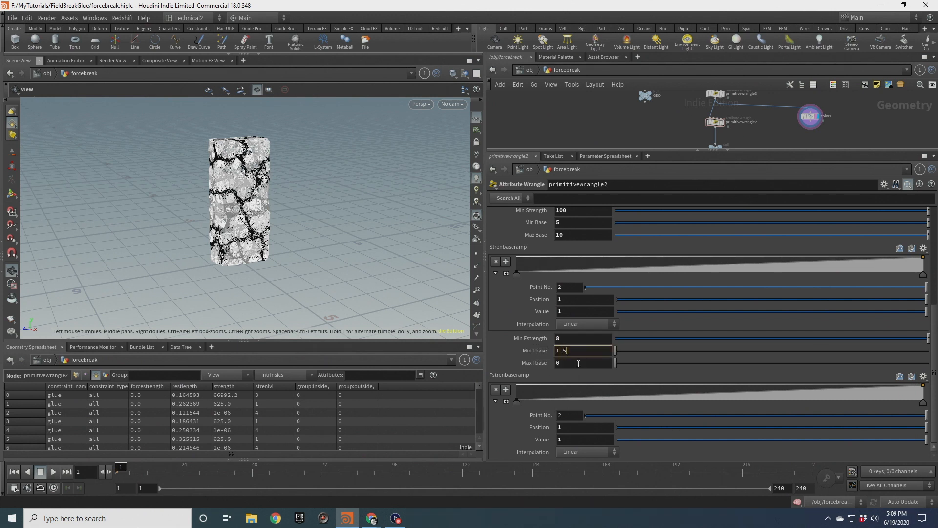
drag(561, 364, 542, 352)
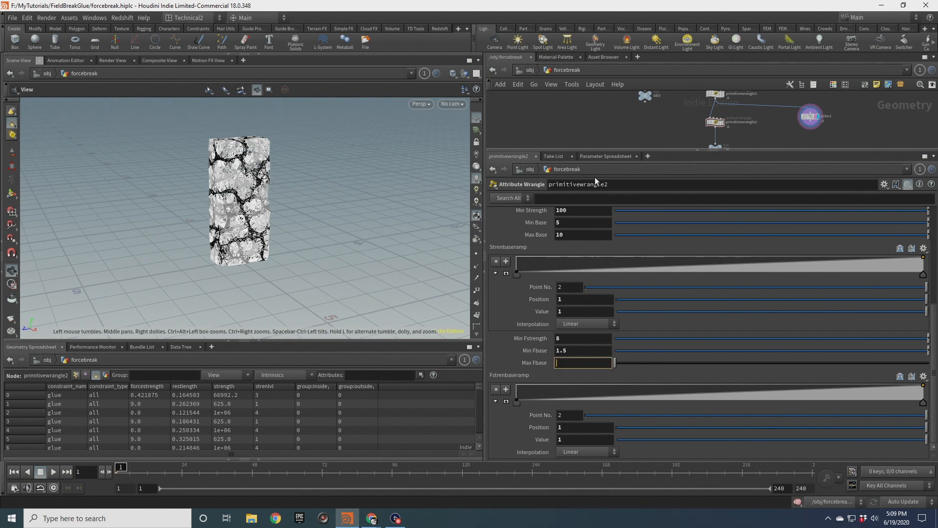
key(Return)
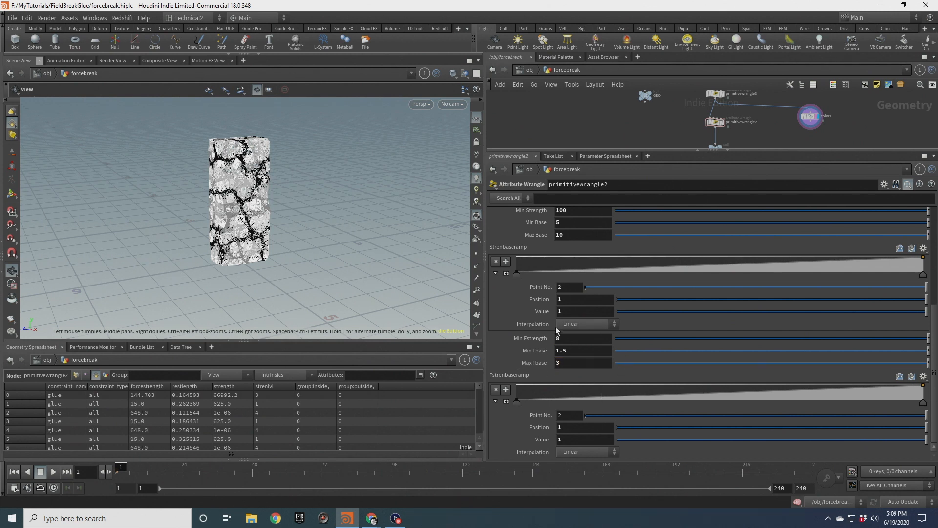
Go into sopsolver1 inside dopnet1 and bring up the full VEX code of its primitivewrangle2.
middle_drag(235, 210, 297, 247)
drag(308, 241, 331, 236)
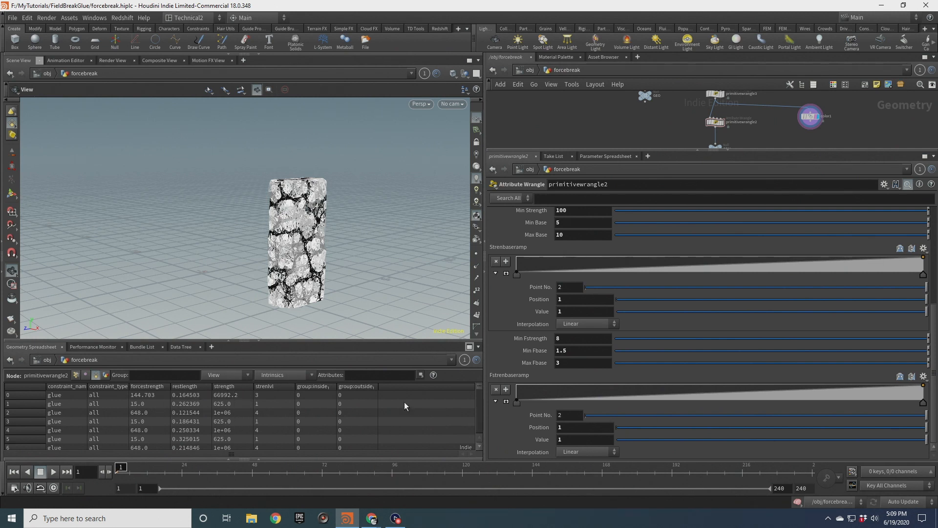
scroll(616, 225, up, 3)
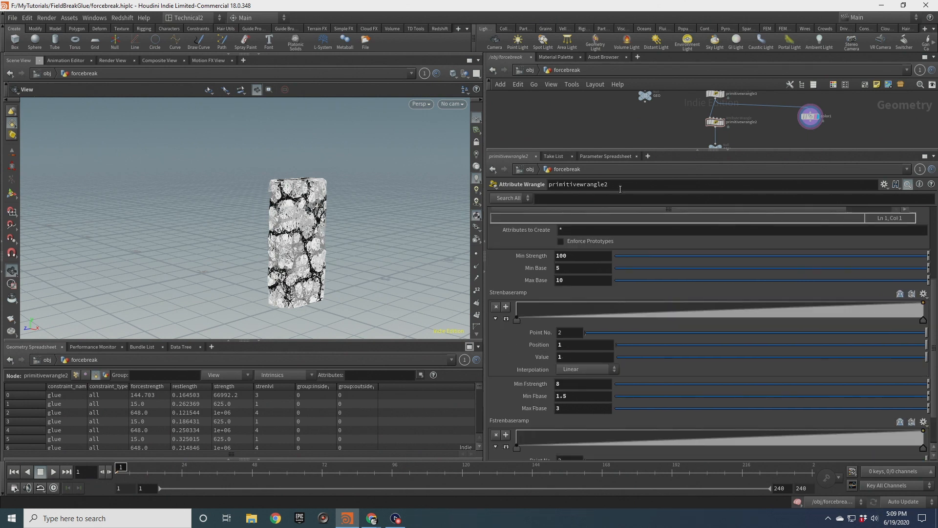
drag(761, 151, 775, 328)
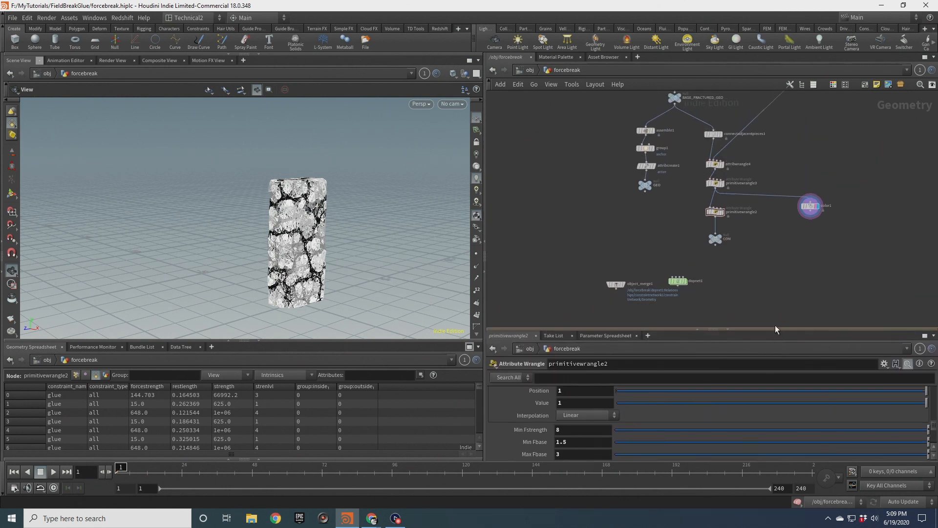
middle_drag(680, 254, 655, 231)
scroll(646, 247, up, 3)
double_click(653, 263)
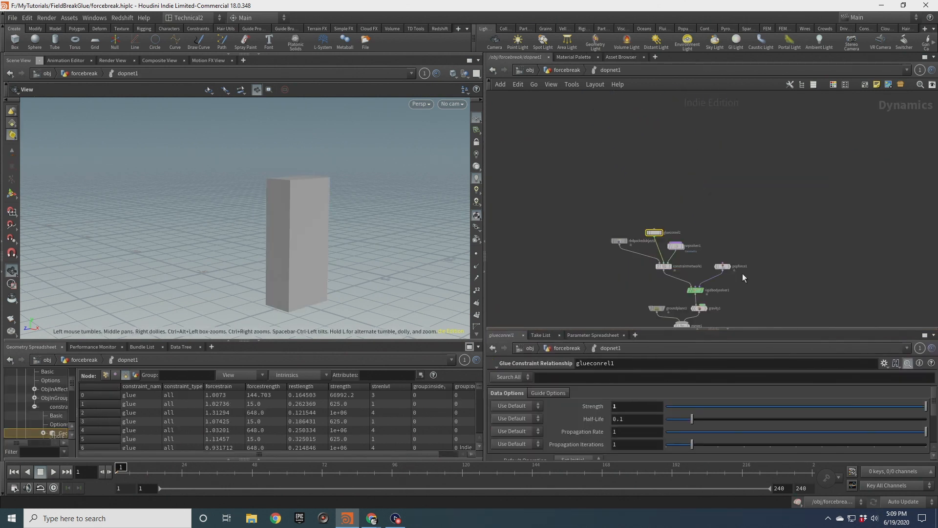
double_click(697, 233)
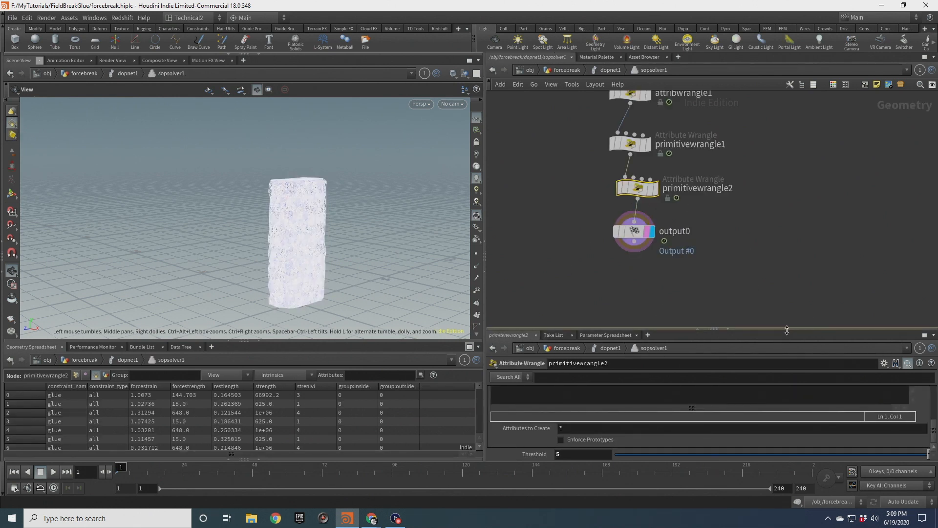
drag(771, 329, 733, 164)
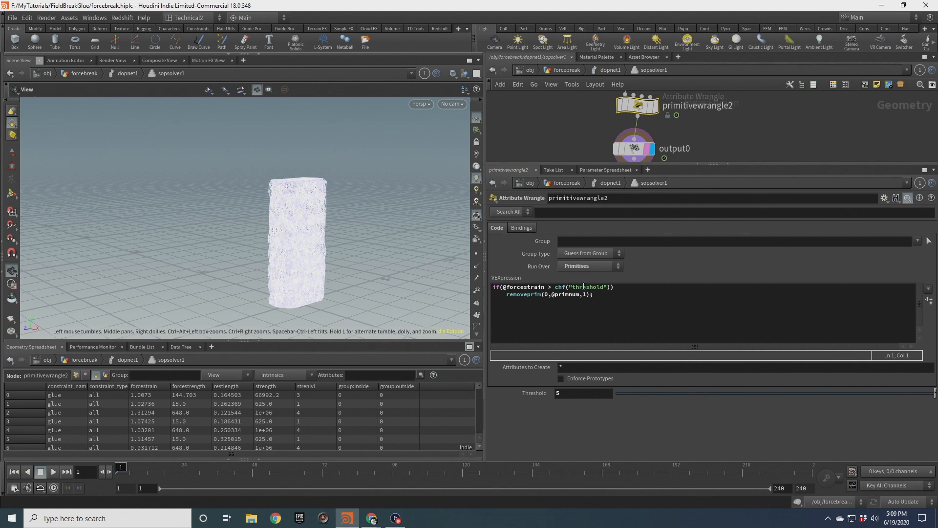
drag(611, 287, 554, 286)
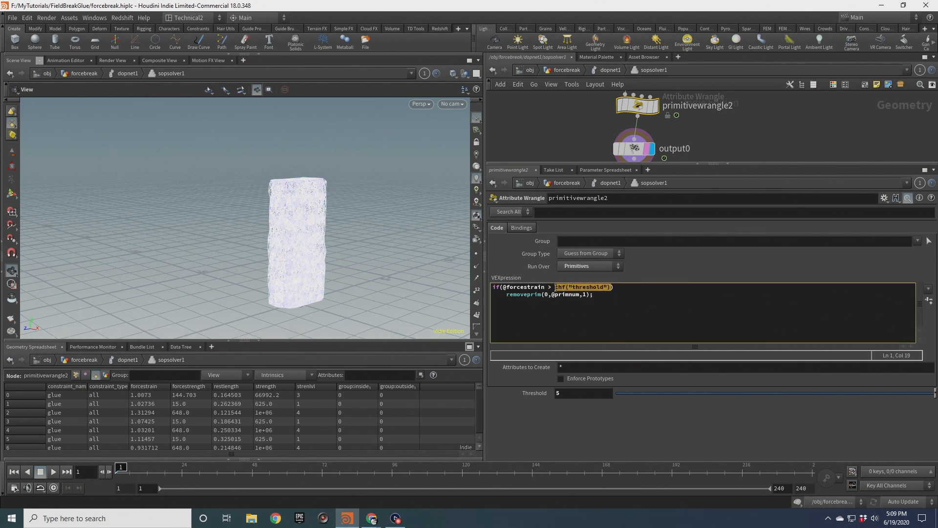
key(BackSpace)
text(@forcestr)
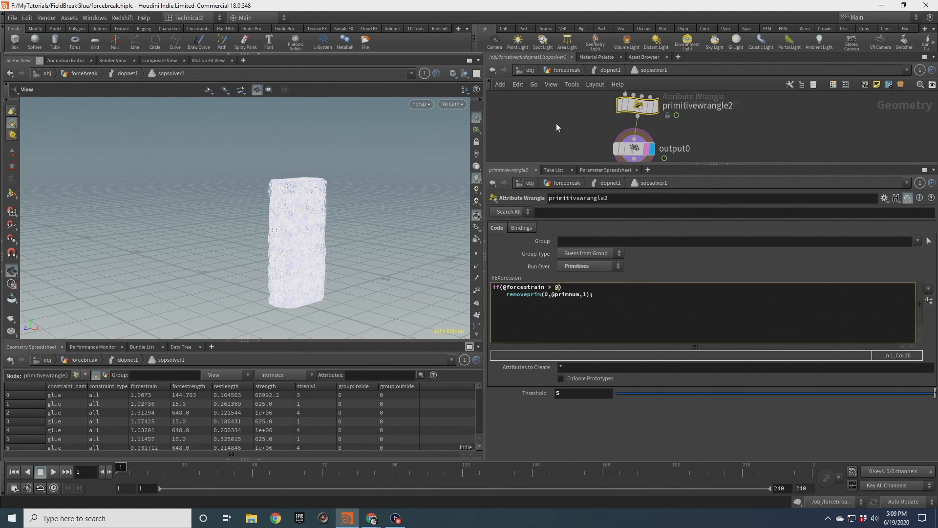
text(ength)
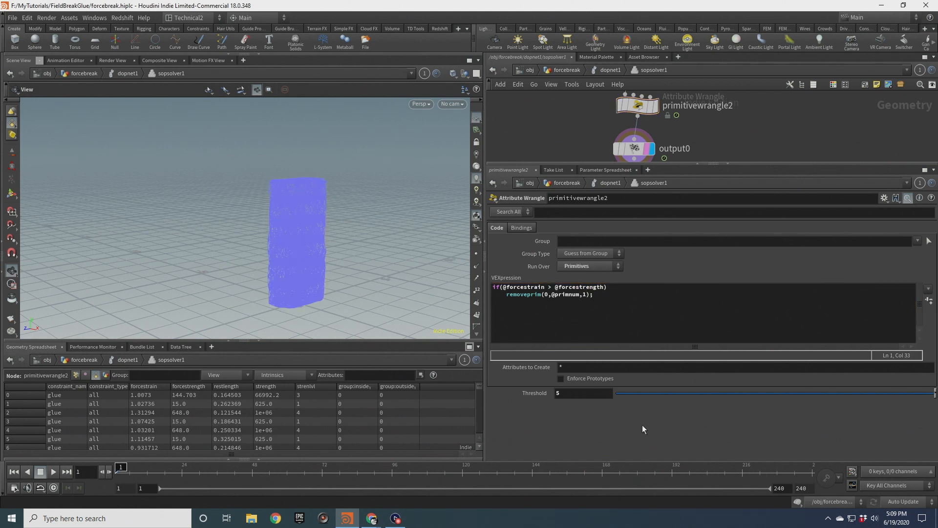
Delete the unused Threshold spare parameter from the solver wrangle and save the scene.
right_click(536, 394)
mouse_move(565, 500)
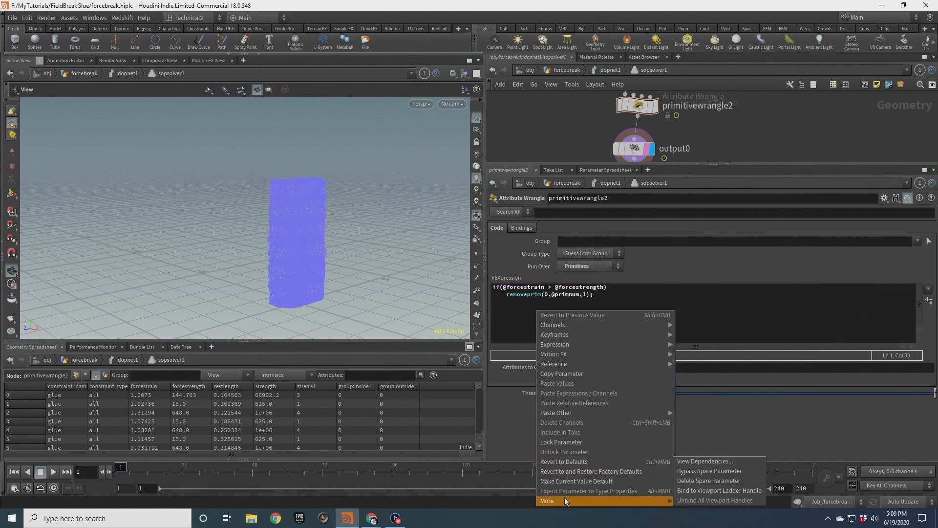
click(717, 480)
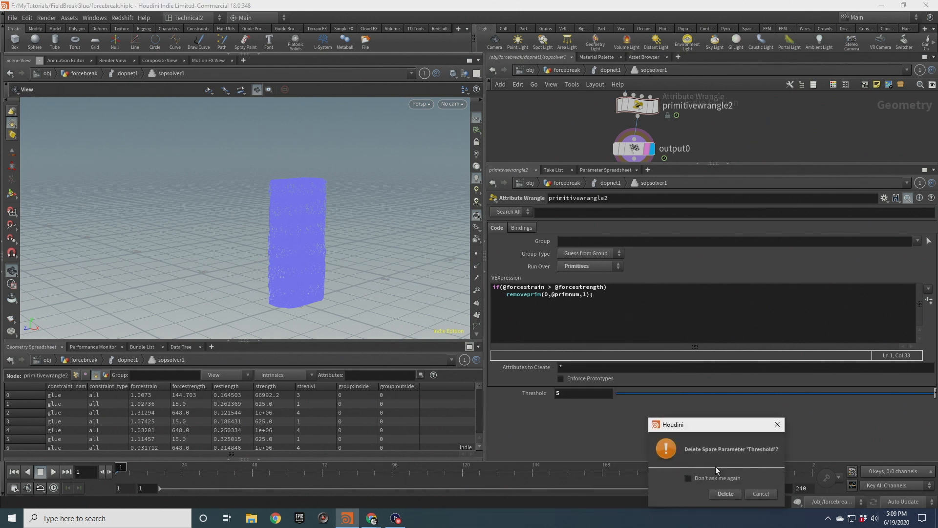
click(733, 492)
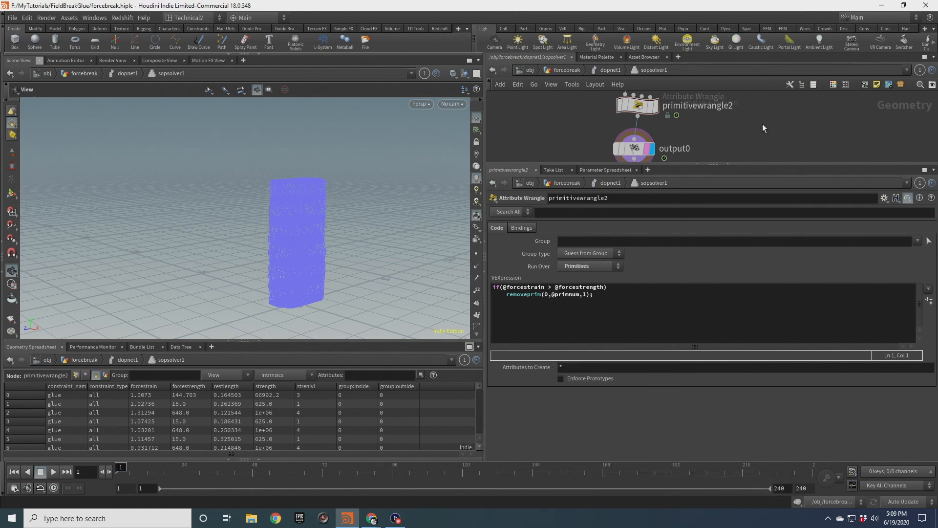
key(ctrl+s)
Return to dopnet1, enlarge the network area and review popforce1's force and noise settings.
click(611, 71)
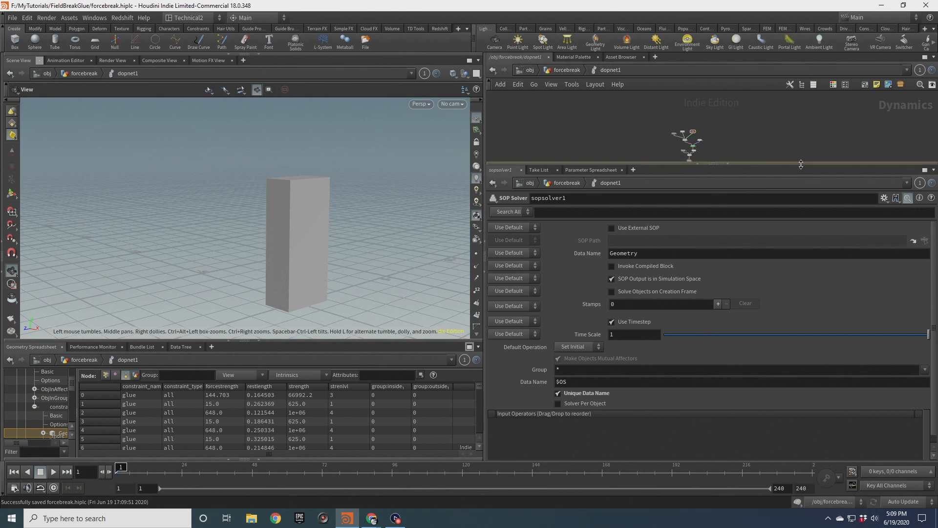
drag(800, 164, 807, 301)
scroll(714, 208, up, 5)
middle_drag(715, 207, 691, 243)
click(702, 192)
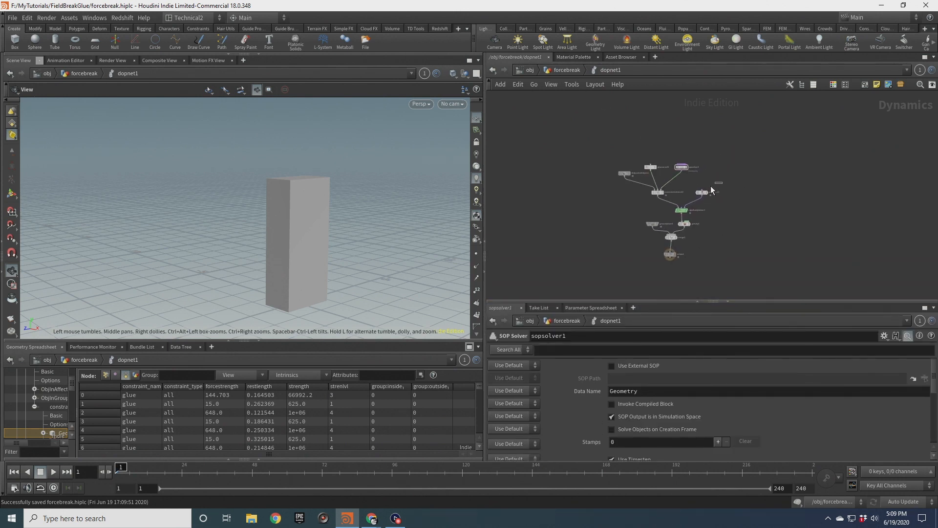
scroll(650, 391, down, 3)
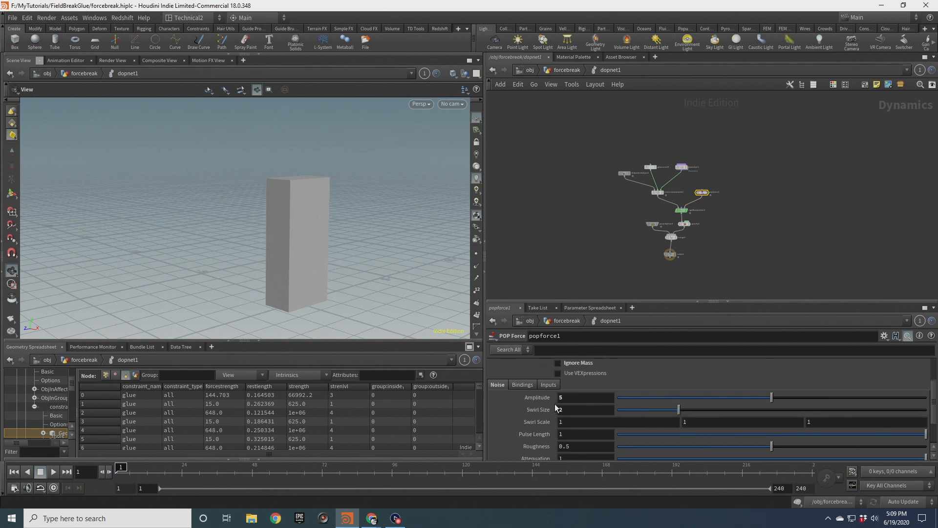
scroll(575, 385, up, 2)
Re-enter dopnet1, play the simulation to frame 88 and sort the constraints by forcestrain to examine their values.
key(u)
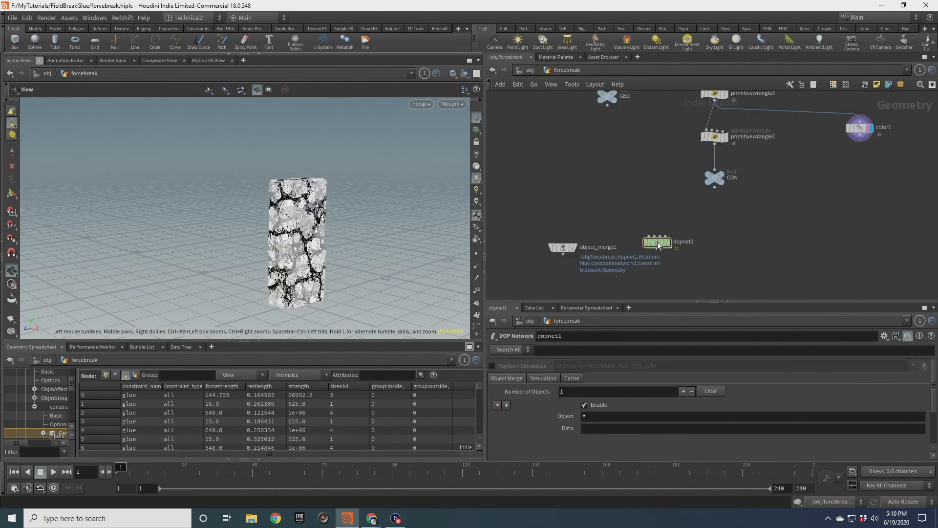
double_click(658, 241)
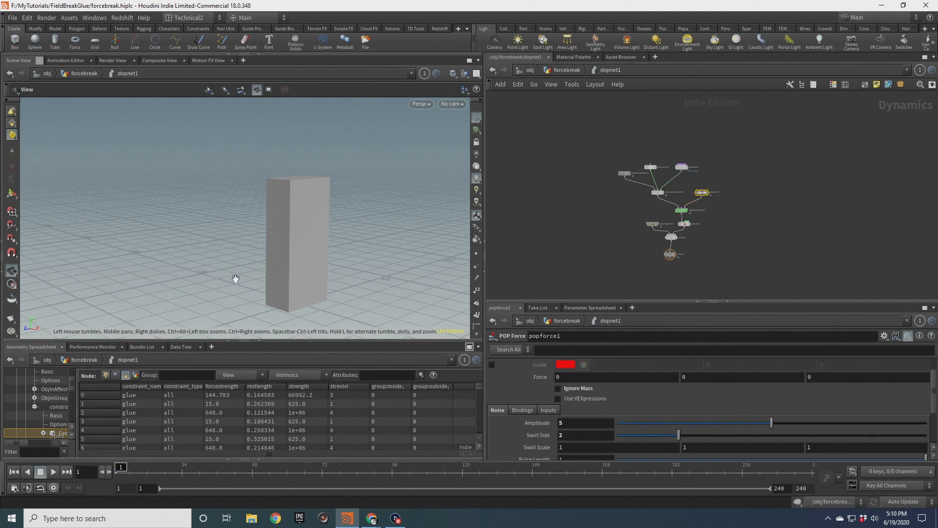
click(42, 473)
drag(289, 246, 313, 273)
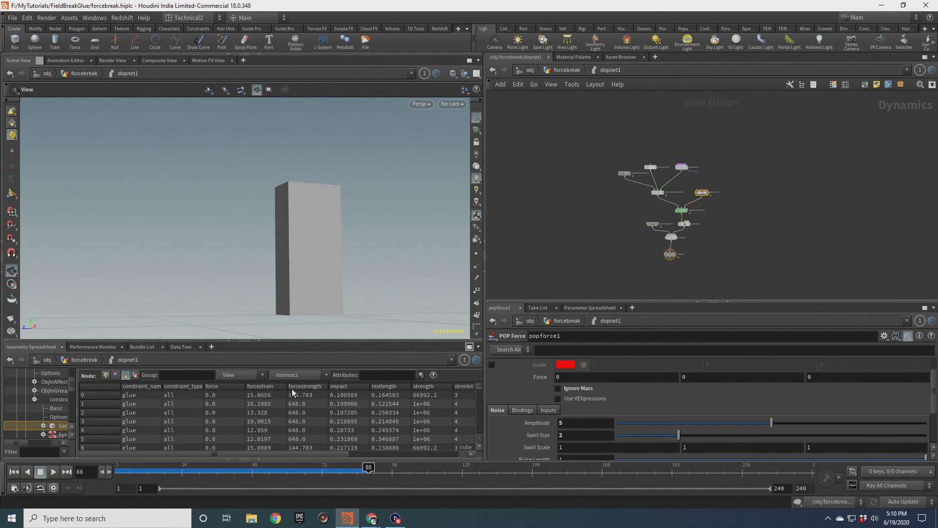
click(259, 386)
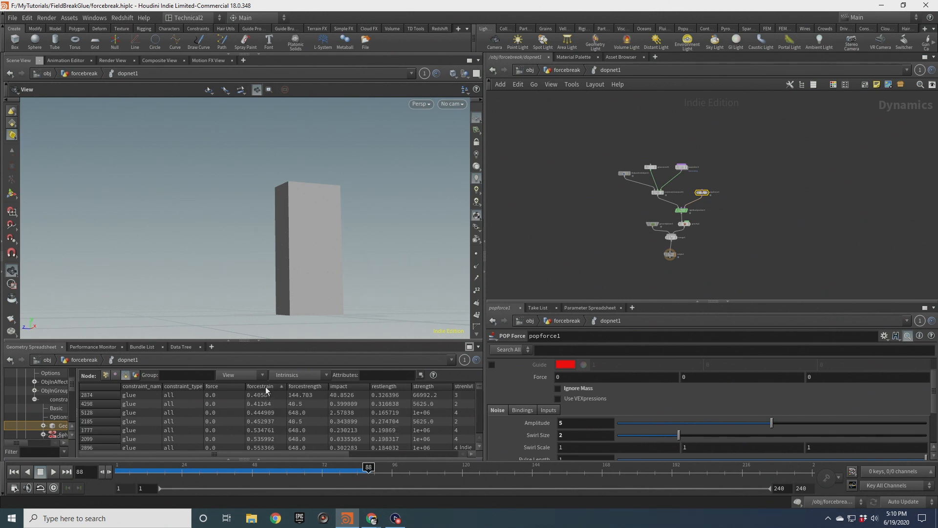
Return to the forcebreak network, display object_merge1 and open its node info to check the primitive attributes.
click(567, 70)
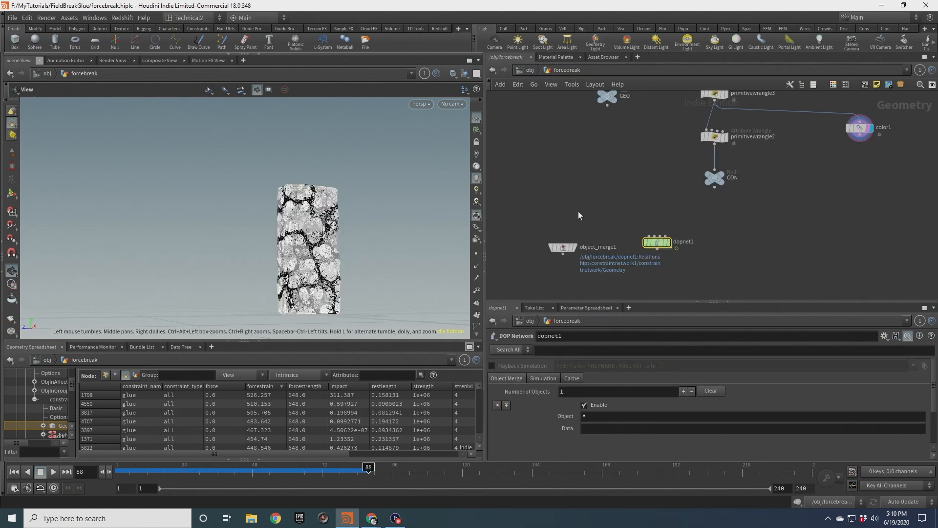
click(563, 247)
mouse_move(557, 252)
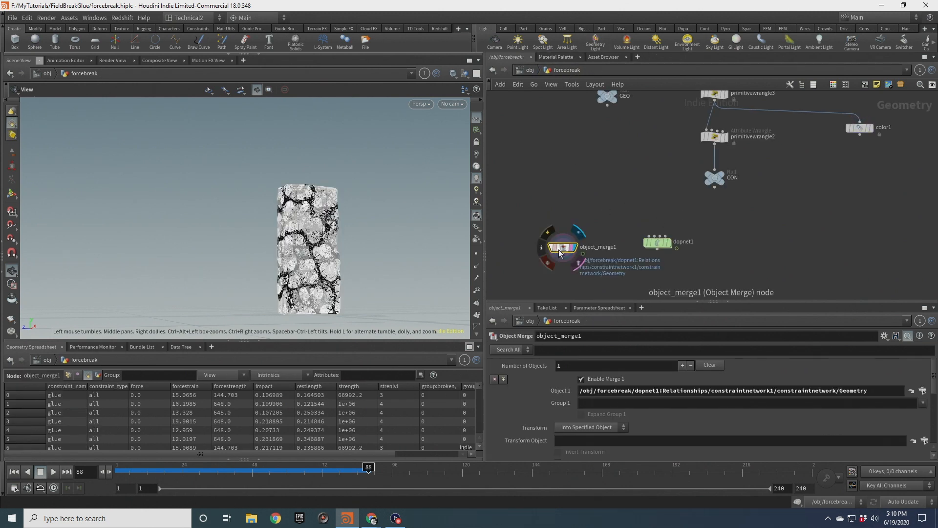
click(539, 250)
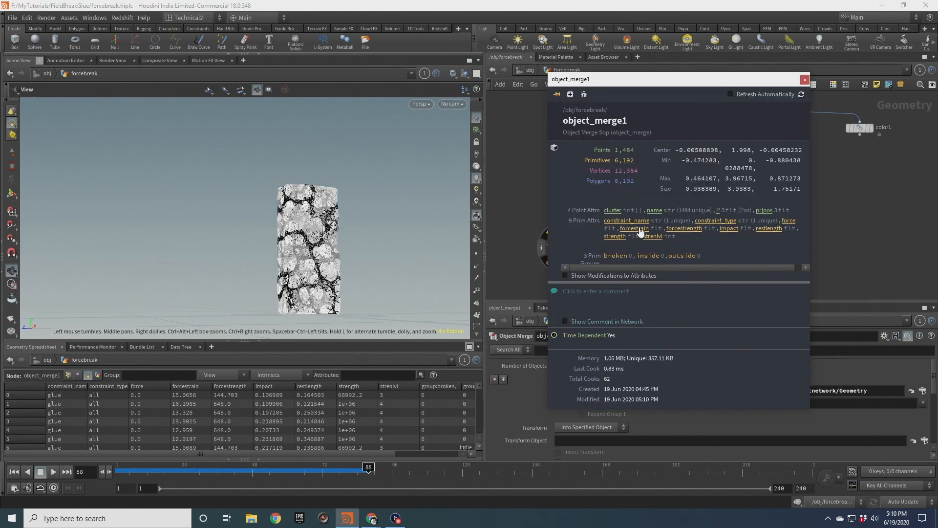
Review the viewport's visualizer settings for object_merge1 and look at the merged constraints from another angle.
scroll(477, 303, down, 5)
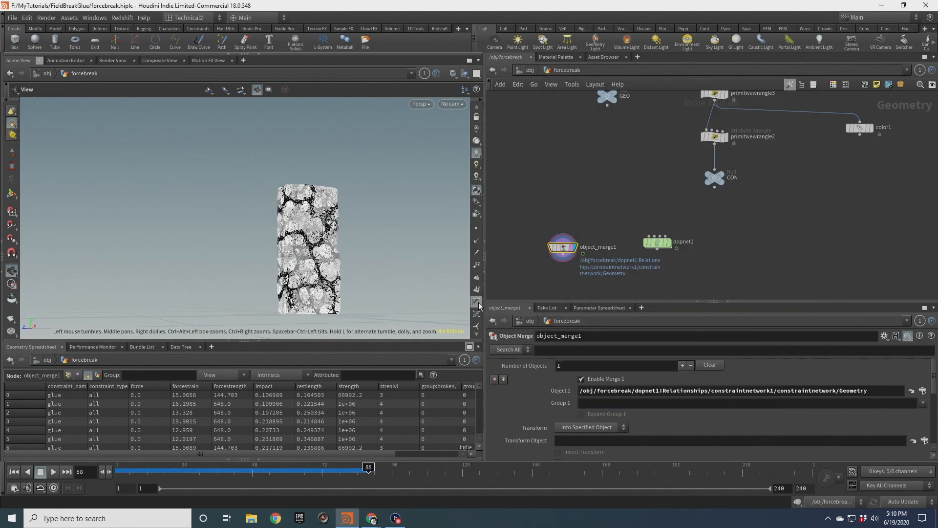
right_click(477, 288)
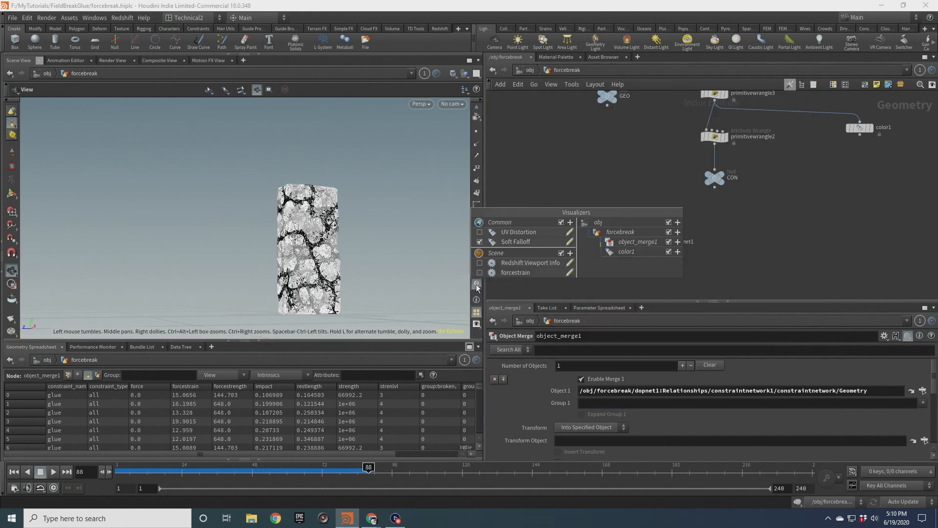
click(528, 146)
drag(349, 221, 356, 243)
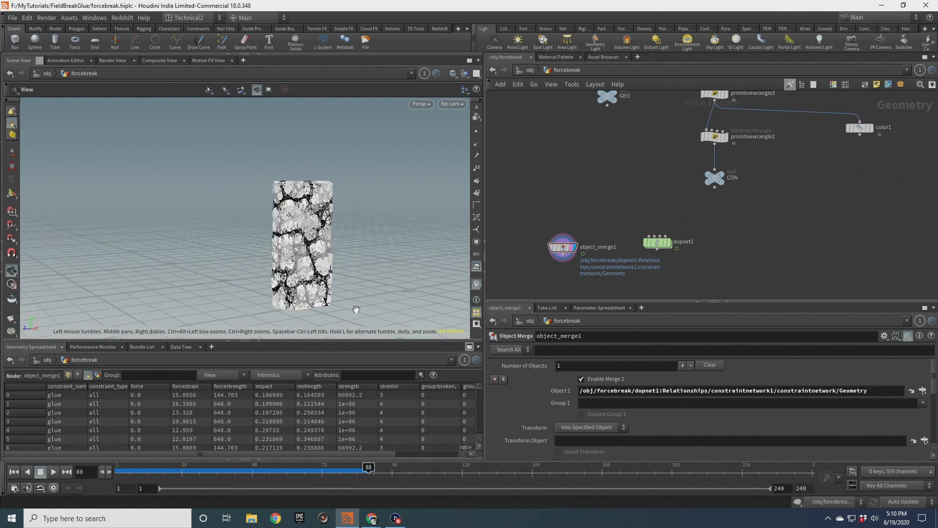
Add a Color node below object_merge1, display it and enable Delete All Existing Color Attributes.
click(582, 253)
key(Tab)
text(col)
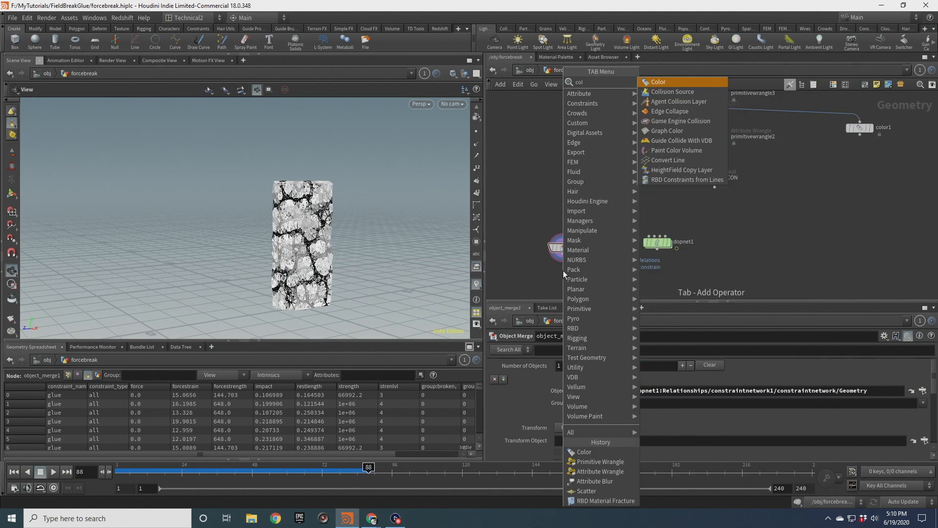
key(Return)
click(563, 272)
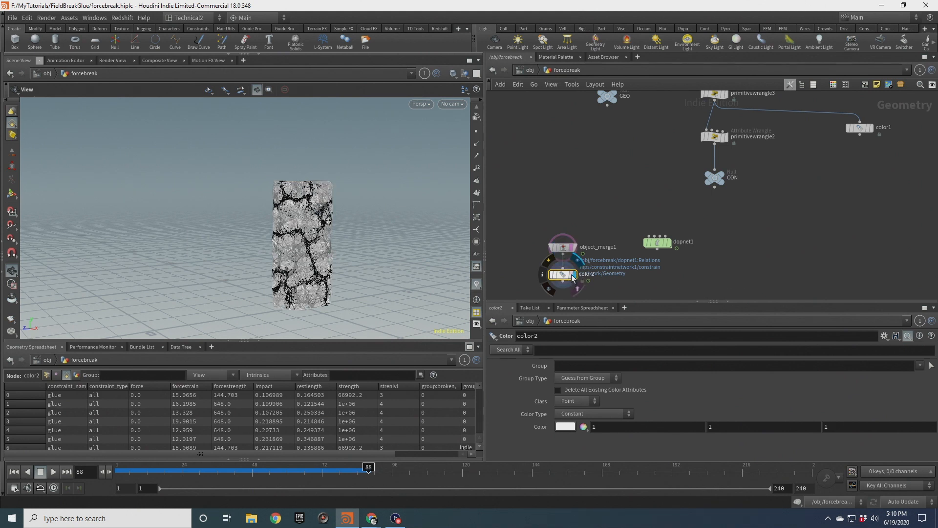
click(575, 274)
click(559, 390)
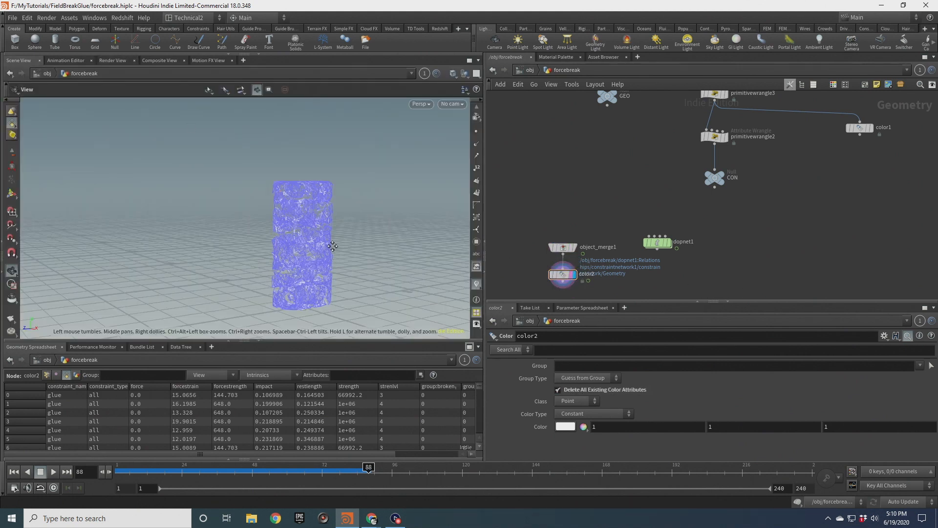
right_drag(333, 245, 287, 202)
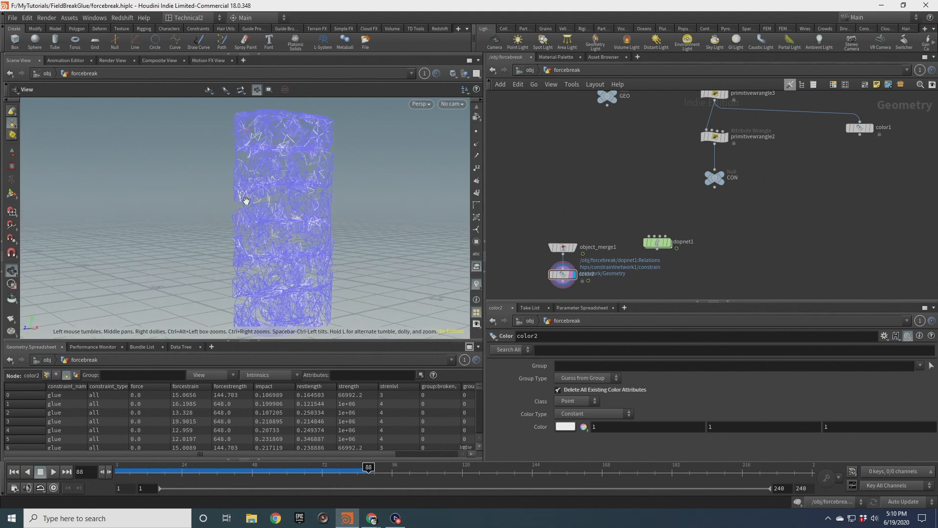
mouse_move(283, 149)
mouse_down()
mouse_move(296, 164)
mouse_move(267, 156)
mouse_move(293, 156)
mouse_move(285, 184)
mouse_move(347, 147)
mouse_move(435, 143)
mouse_move(427, 118)
mouse_move(320, 164)
mouse_move(229, 161)
mouse_move(254, 146)
mouse_move(274, 165)
mouse_up()
Enter dopnet1 and scrub the cached simulation back to frame 81 to look at the block.
double_click(659, 242)
scroll(295, 205, down, 5)
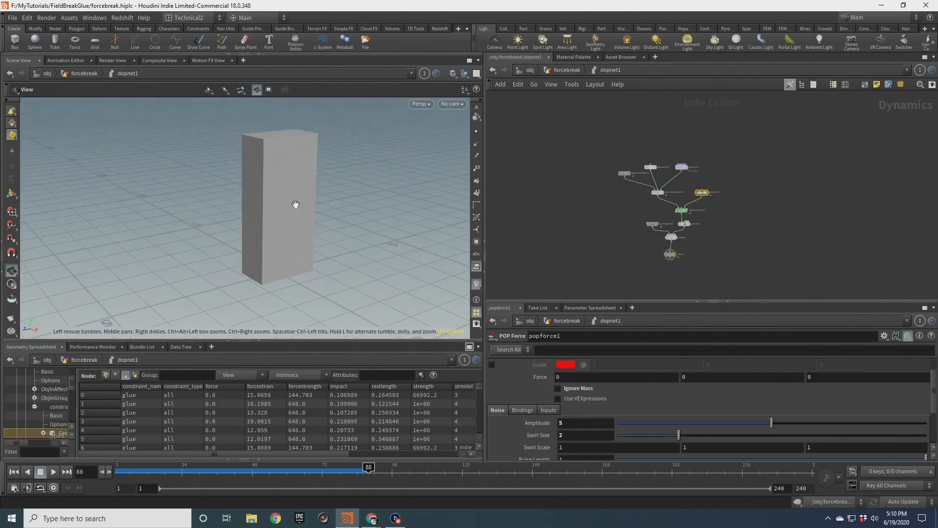
click(104, 62)
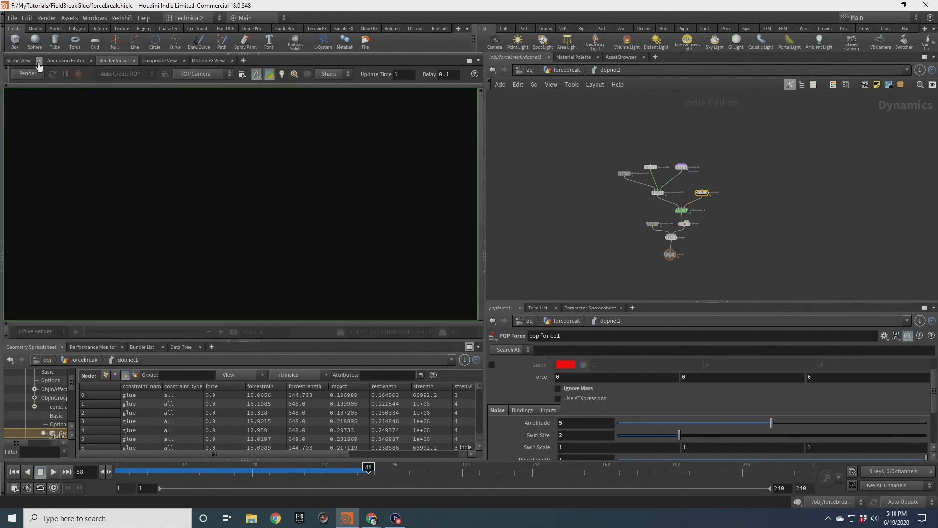
click(27, 62)
mouse_move(365, 471)
mouse_down()
mouse_move(215, 461)
mouse_move(348, 467)
mouse_up()
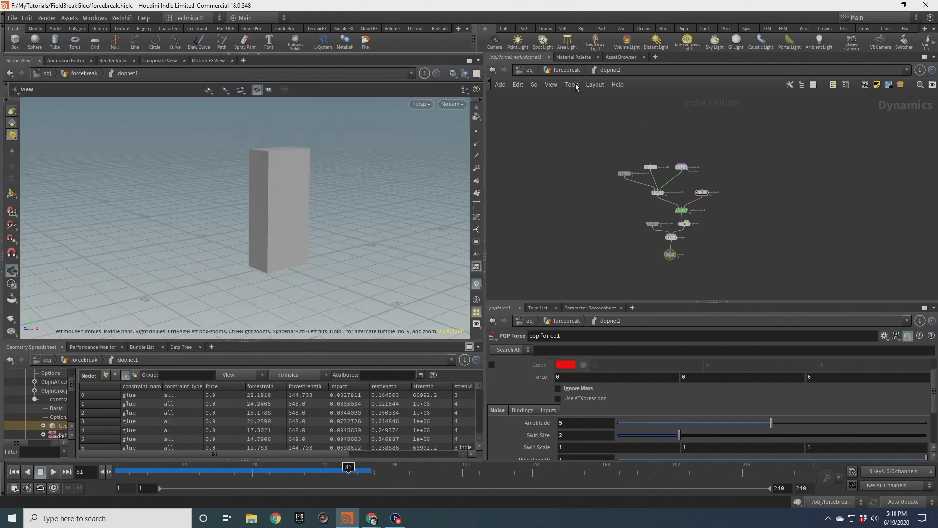
Return to the forcebreak network and set primitivewrangle2's Min Fstrength to 6 and Max Fbase to 2.5.
click(569, 69)
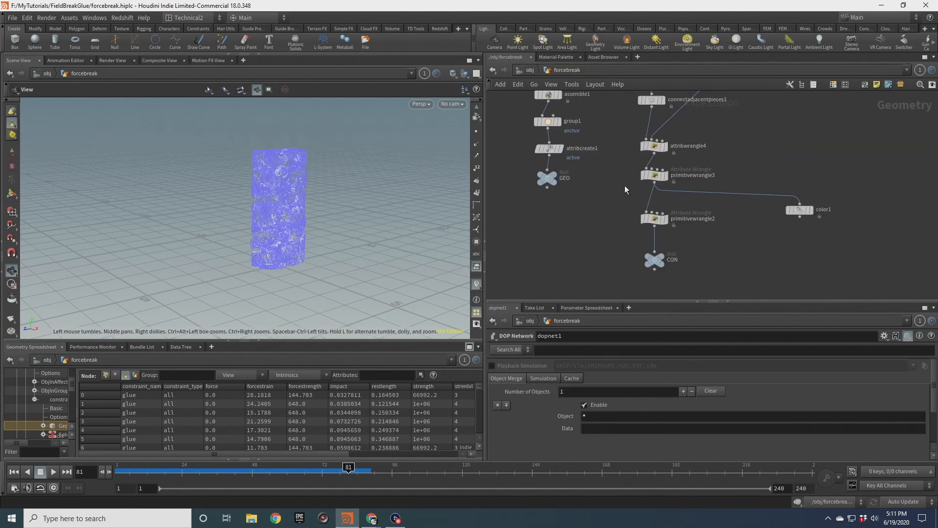
click(655, 218)
click(561, 422)
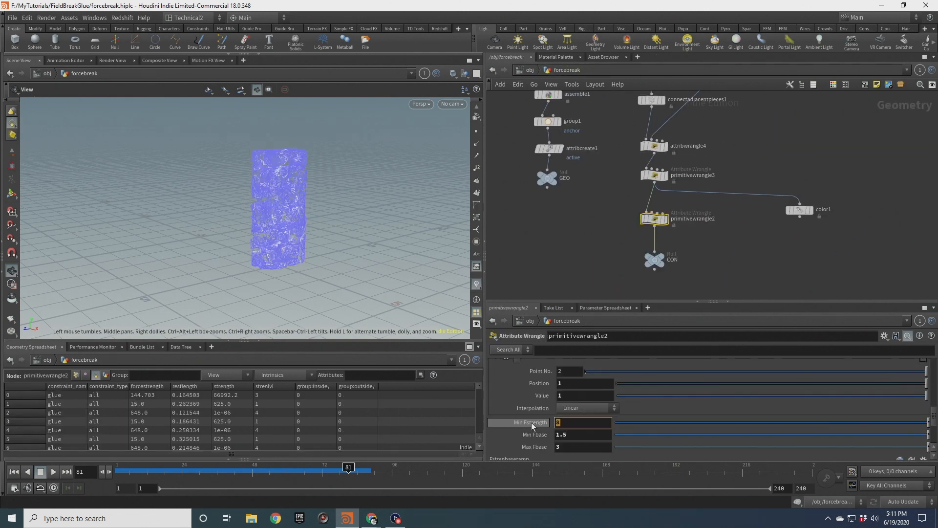
key(BackSpace)
click(548, 447)
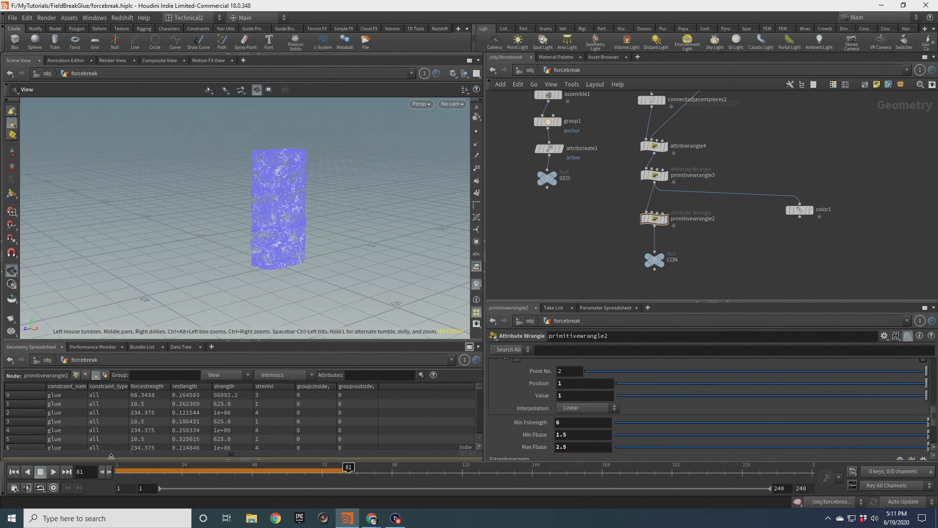
Display dopnet1, play the simulation from frame 1, inspect the block and rewind to the first frame.
click(14, 471)
middle_drag(593, 250, 622, 161)
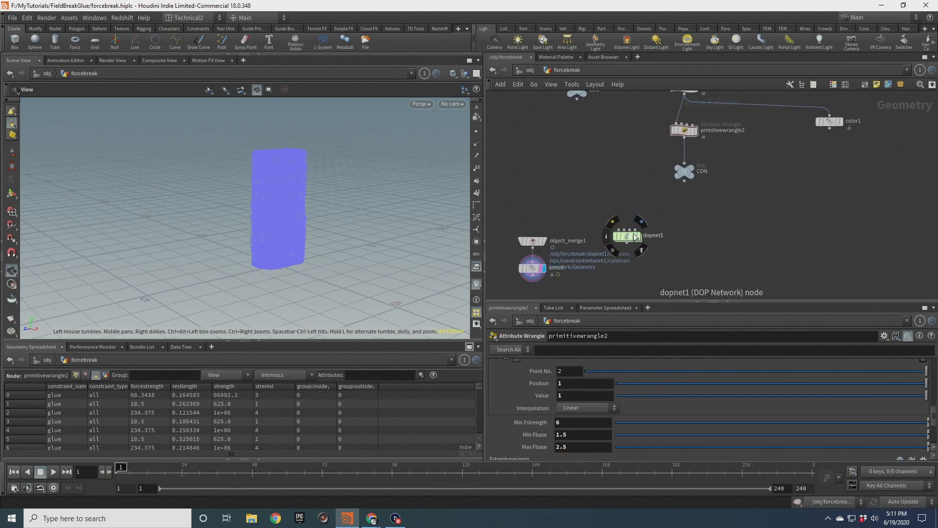
click(640, 237)
click(627, 236)
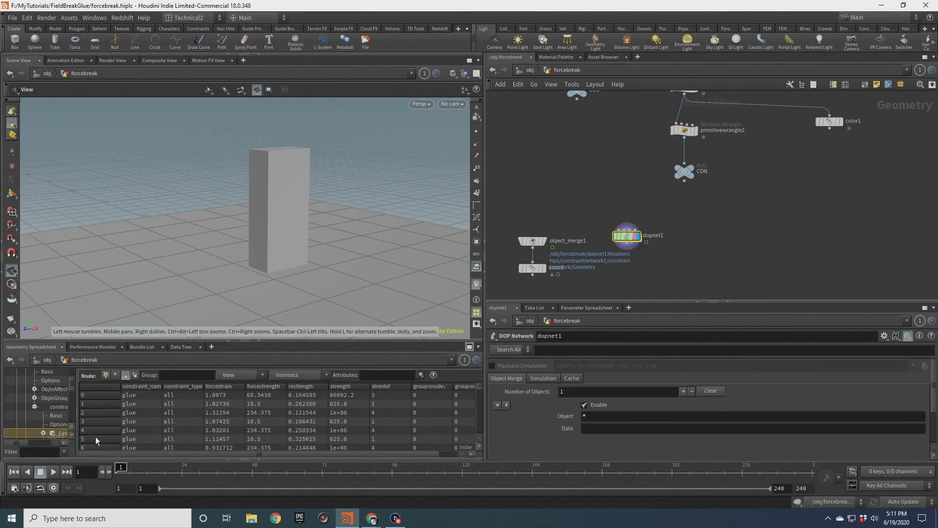
click(52, 473)
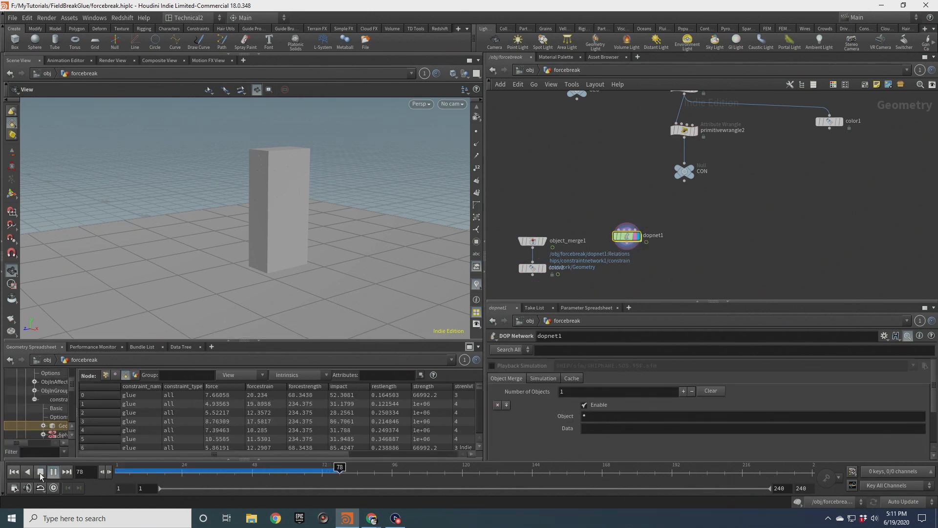
click(39, 473)
drag(254, 151, 266, 209)
right_drag(266, 209, 283, 256)
middle_drag(283, 256, 273, 224)
click(13, 472)
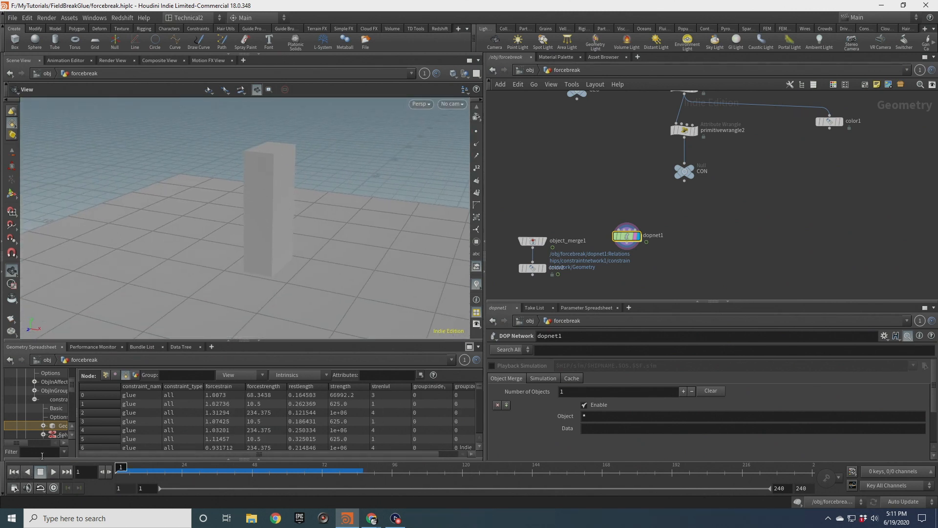
Enter dopnet1, set popforce1's noise amplitude to 6 and test the simulation from frame 1.
double_click(627, 237)
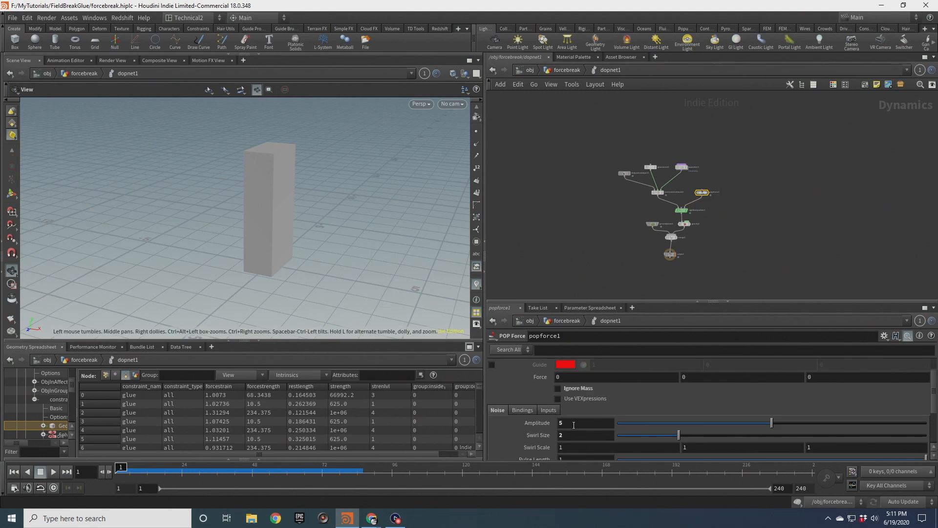
text(6)
key(Return)
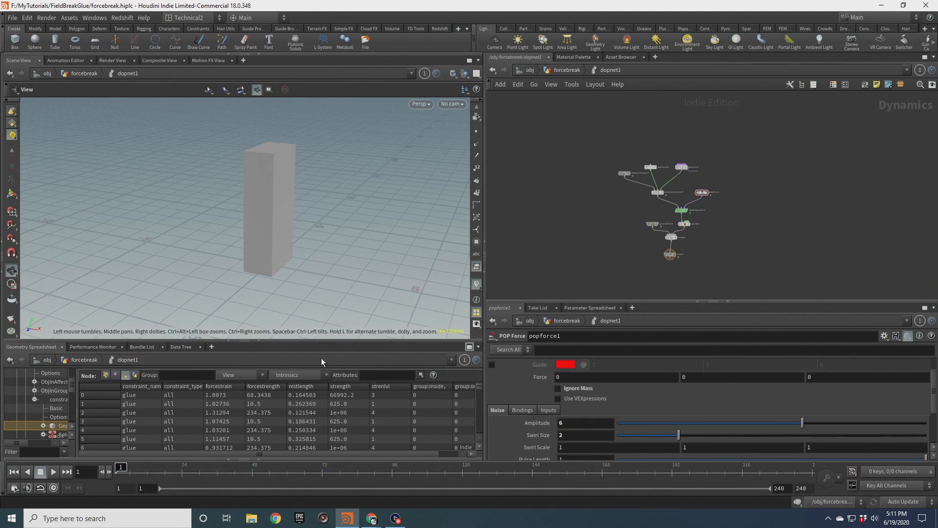
click(53, 471)
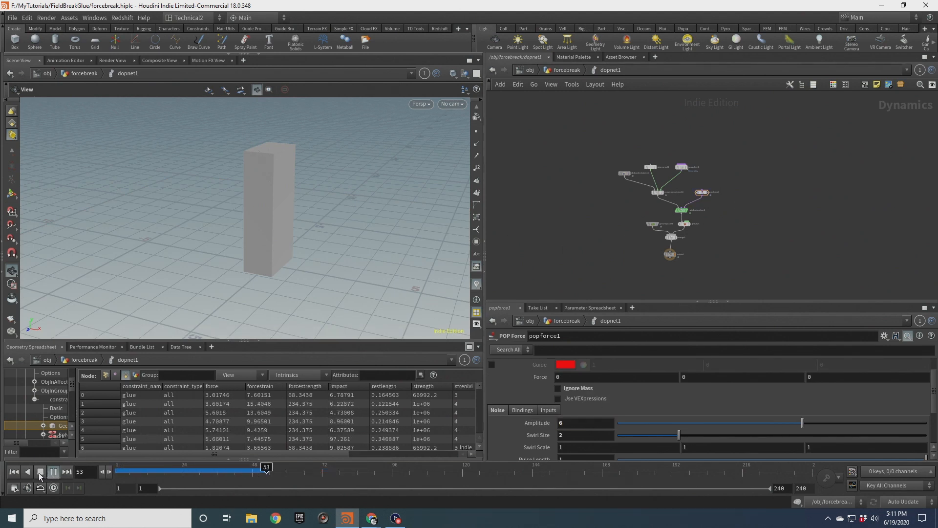
click(40, 472)
Set popforce1's noise amplitude to 10 and run the simulation from frame 1 to frame 92.
key(Return)
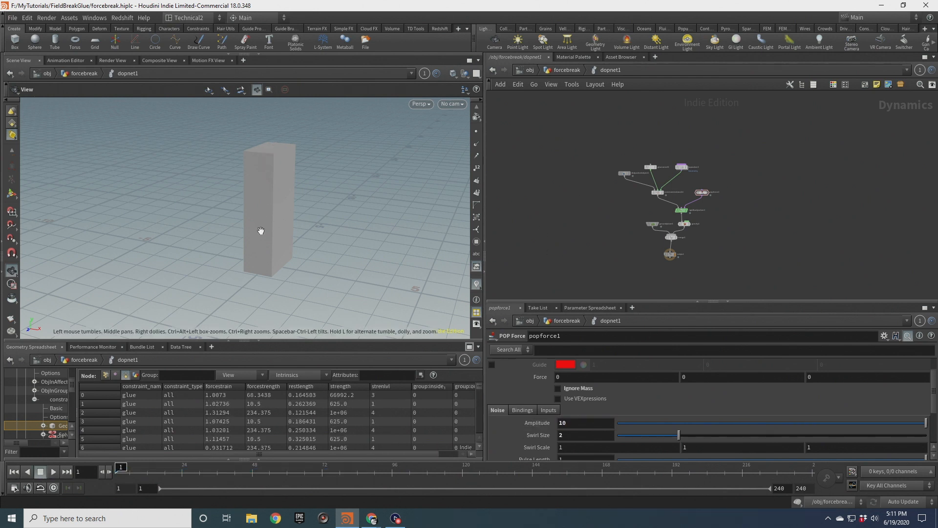
click(52, 471)
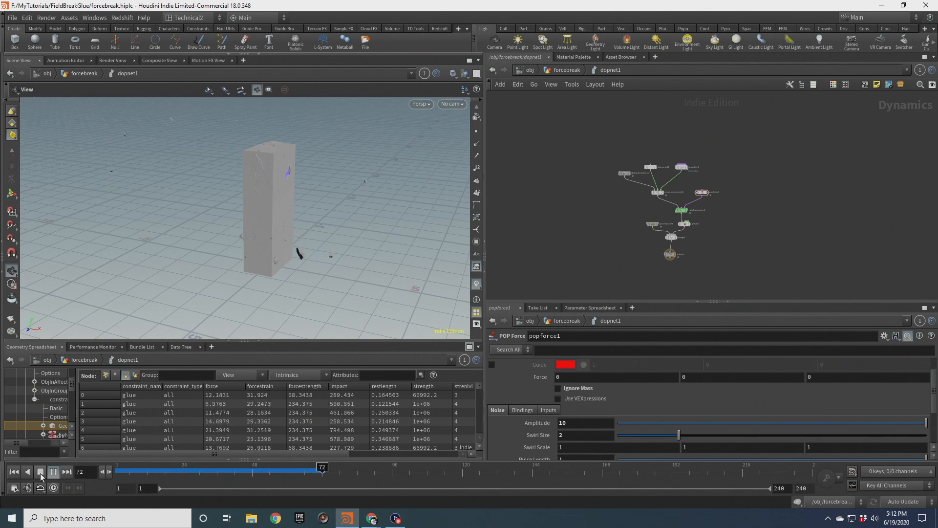
click(40, 473)
drag(243, 223, 357, 211)
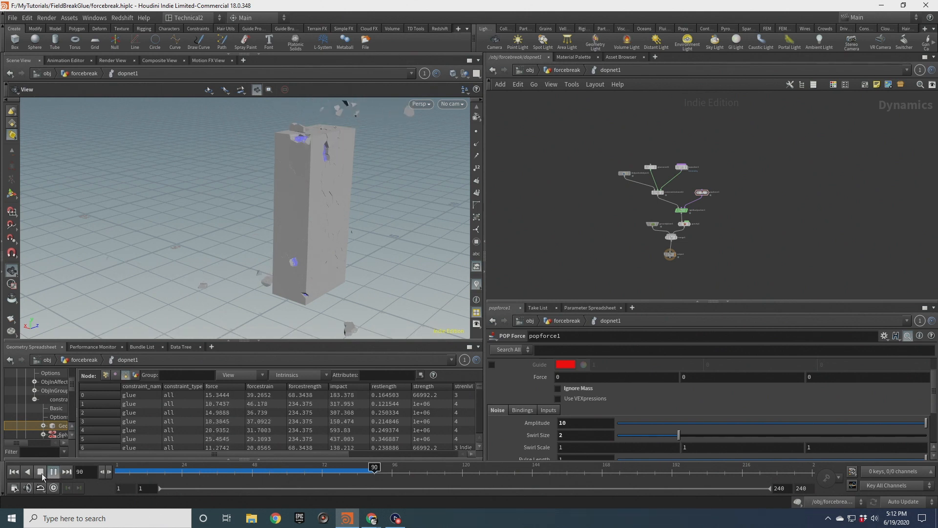
drag(255, 153, 386, 112)
Examine the cracks and detached pieces on all sides of the block at frame 92.
drag(306, 190, 258, 167)
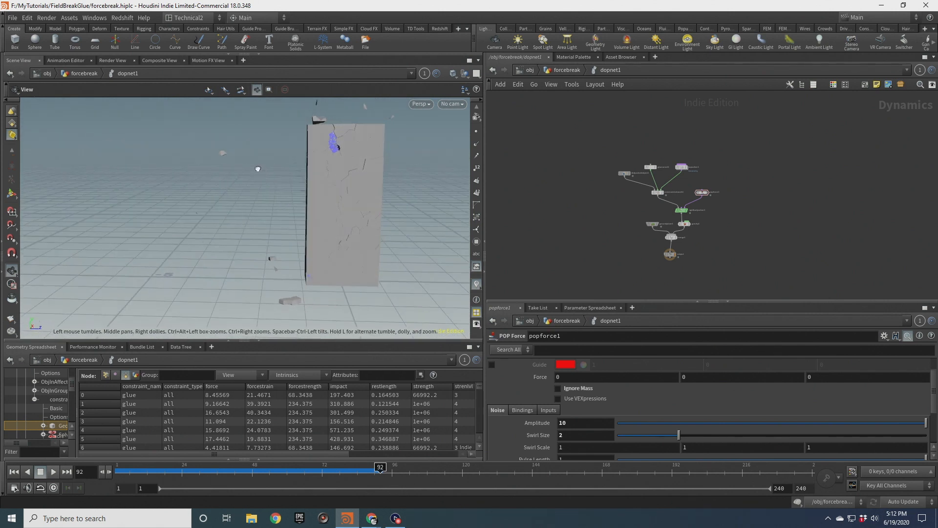
scroll(371, 176, up, 5)
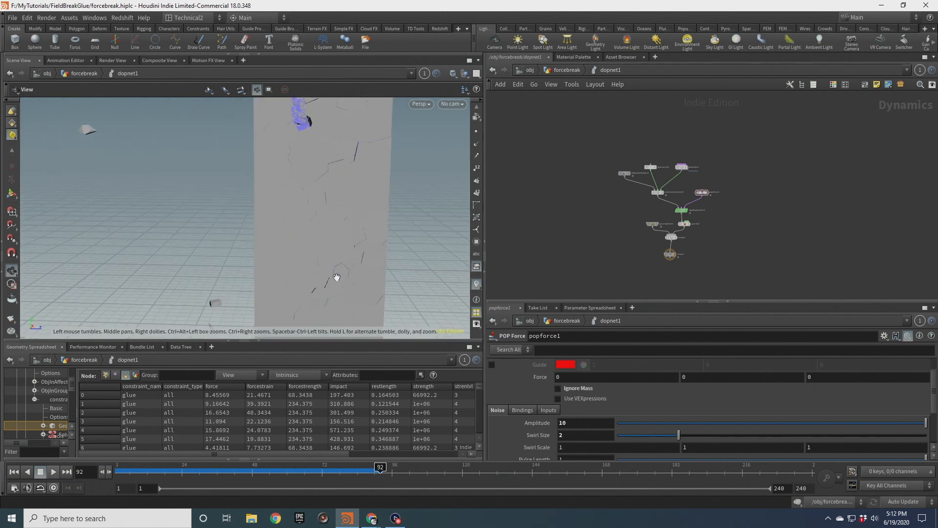
scroll(346, 226, down, 4)
middle_drag(346, 226, 328, 267)
drag(328, 266, 232, 230)
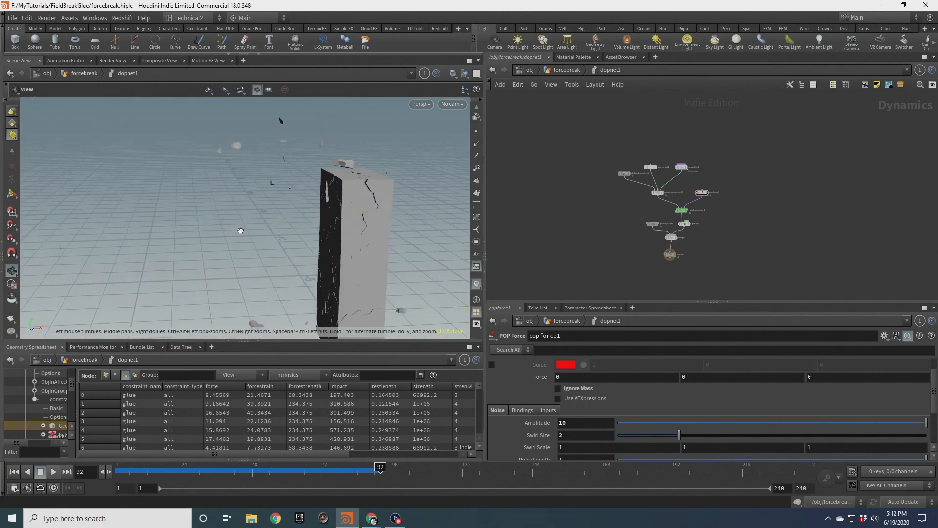
middle_drag(289, 258, 275, 173)
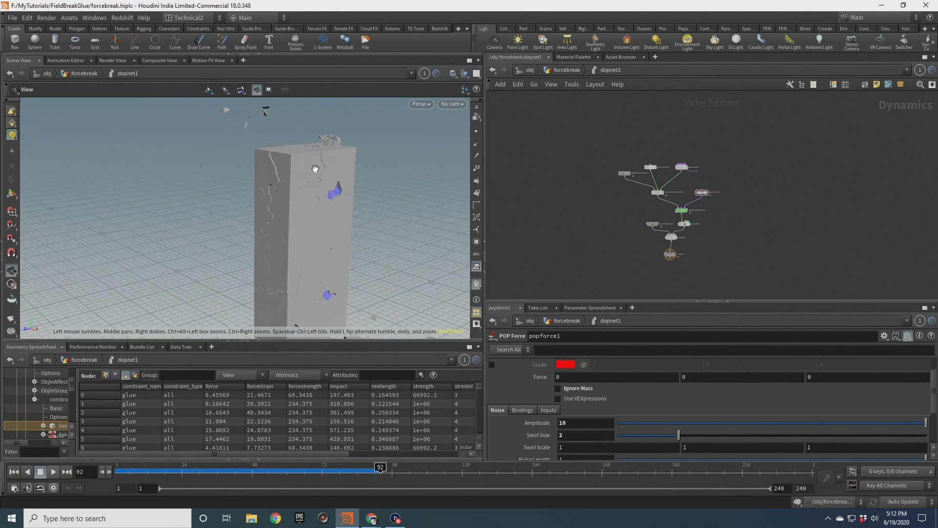
drag(285, 177, 344, 189)
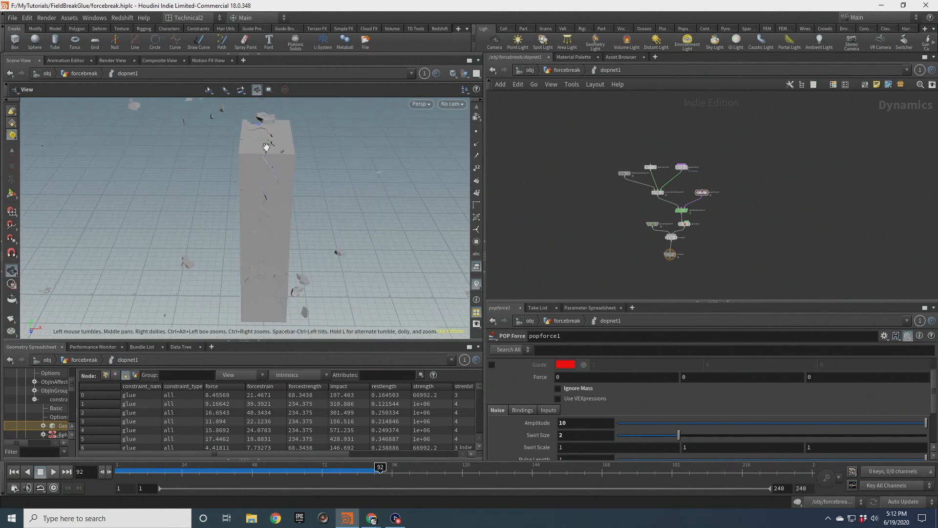
drag(267, 147, 204, 189)
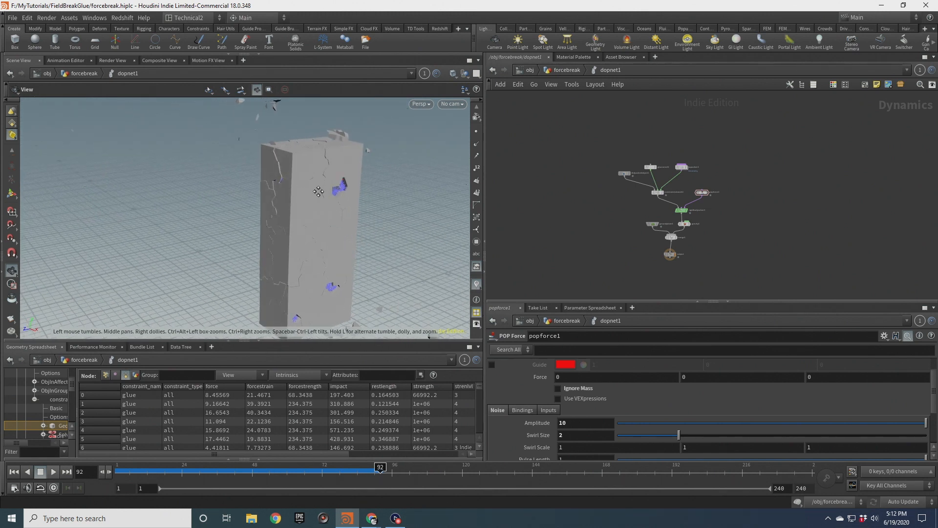
drag(319, 192, 273, 210)
Rewind to frame 1, set popforce1's X force to 5 and run the simulation to about frame 68.
click(13, 471)
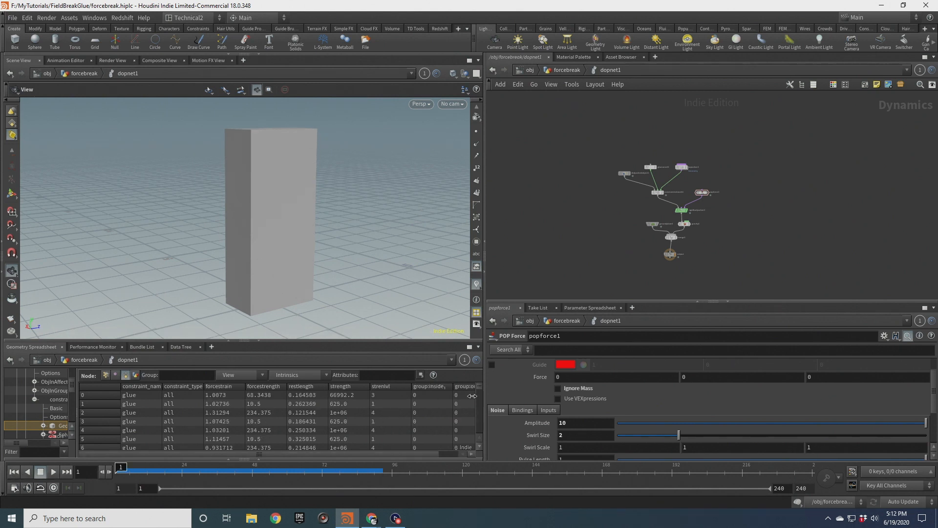
key(Return)
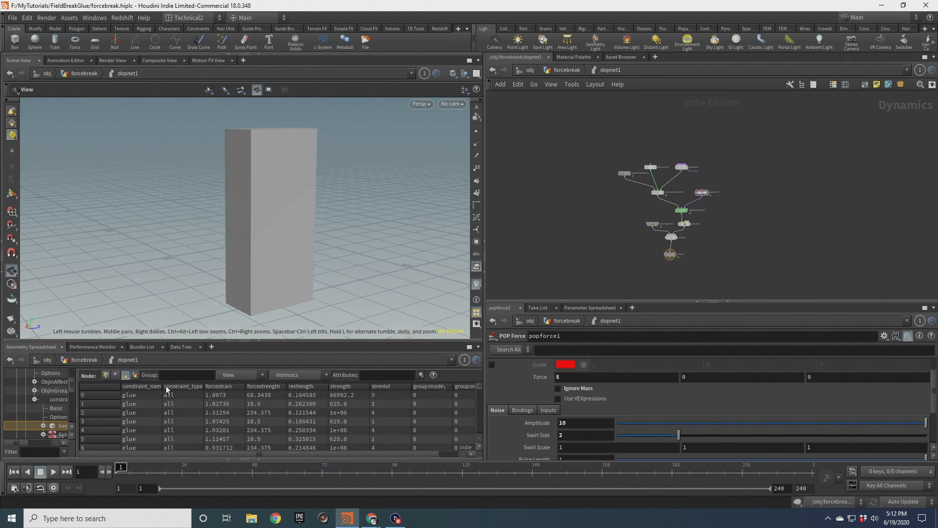
click(52, 473)
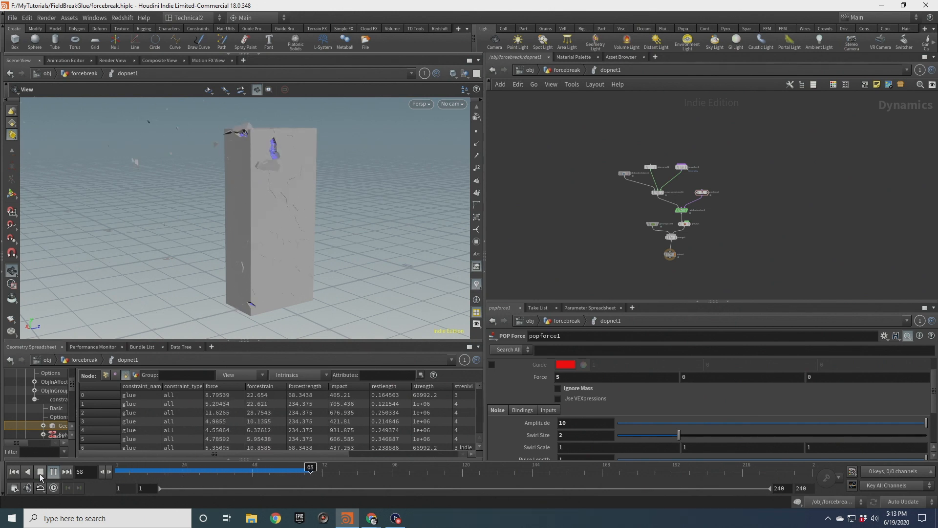
click(39, 473)
drag(312, 239, 345, 213)
Continue the simulation to frame 223 and examine how the block breaks apart and leans.
click(54, 473)
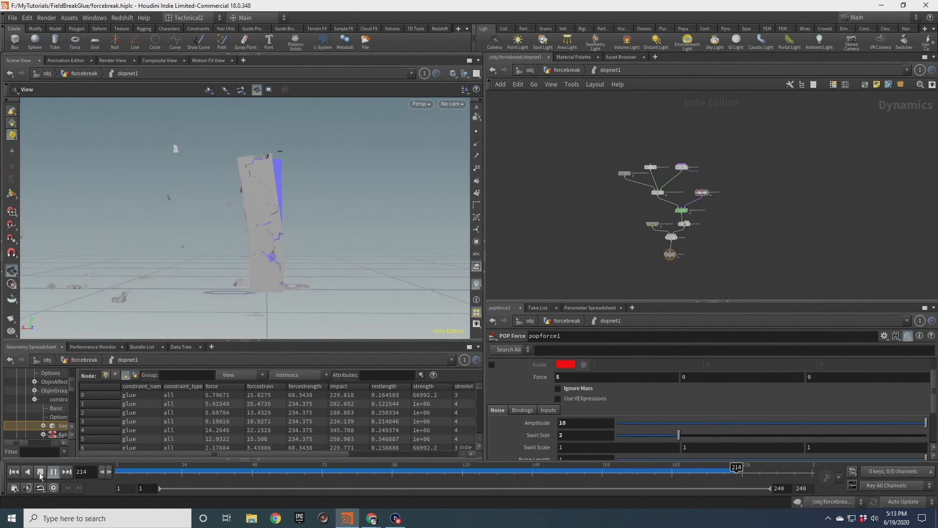
click(40, 473)
drag(256, 206, 314, 224)
click(111, 62)
click(21, 62)
right_drag(350, 250, 312, 211)
middle_drag(311, 212, 294, 209)
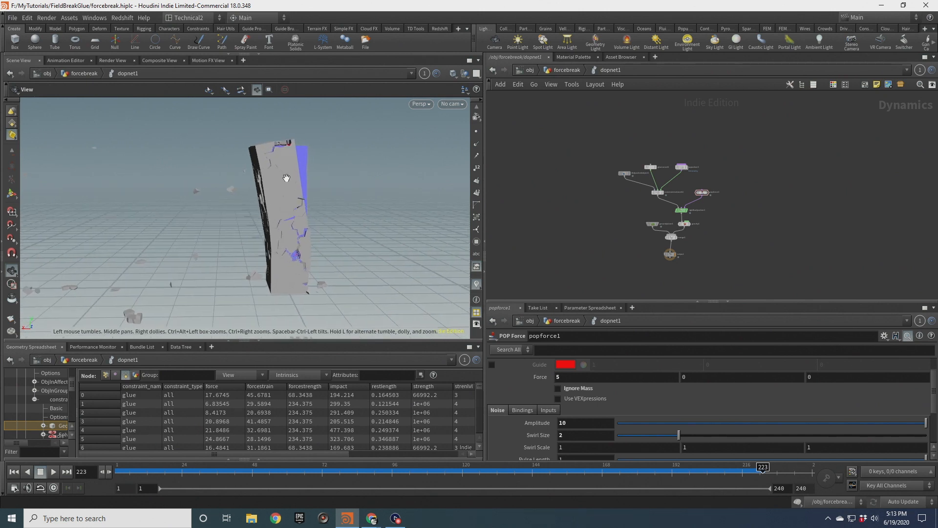
Open an additional Scene View pane tab and view the leaning block at frame 223 in it.
click(242, 61)
mouse_move(273, 80)
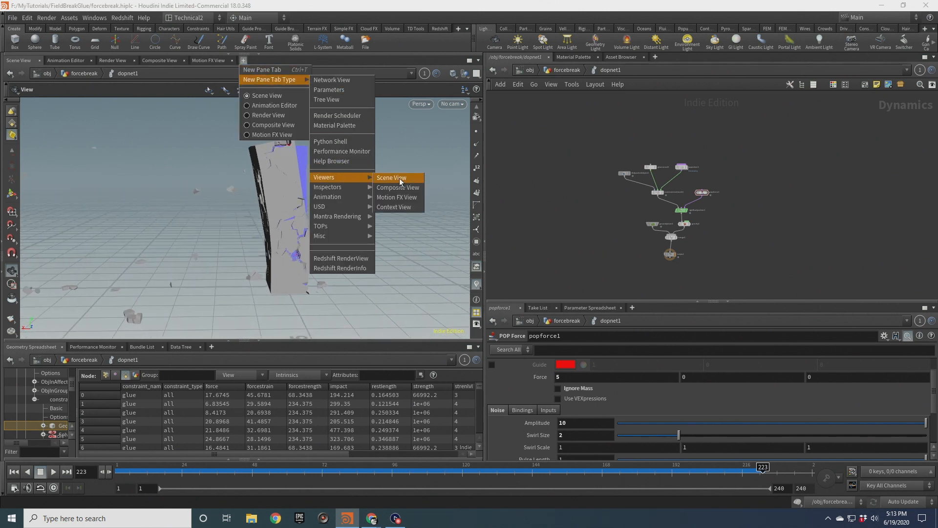
click(399, 178)
drag(320, 210, 215, 300)
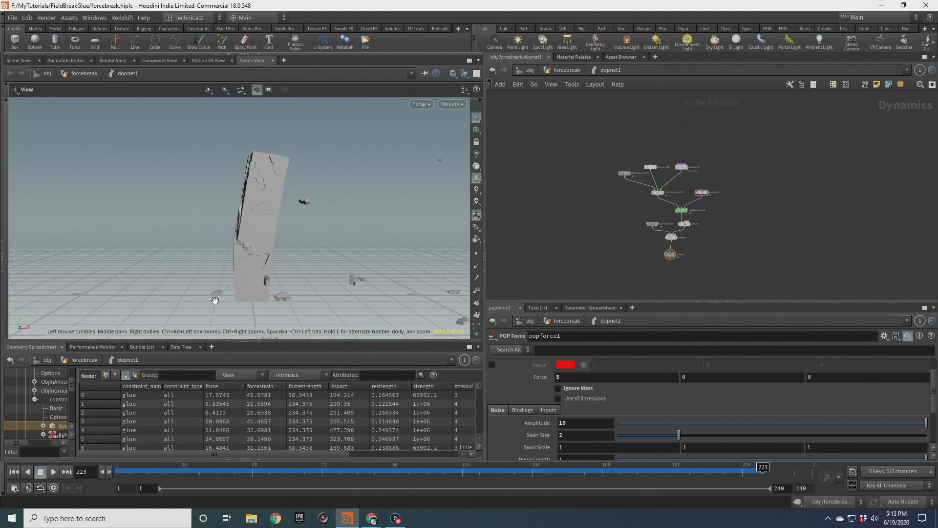
Set the global animation end frame to 480 and apply it.
click(14, 488)
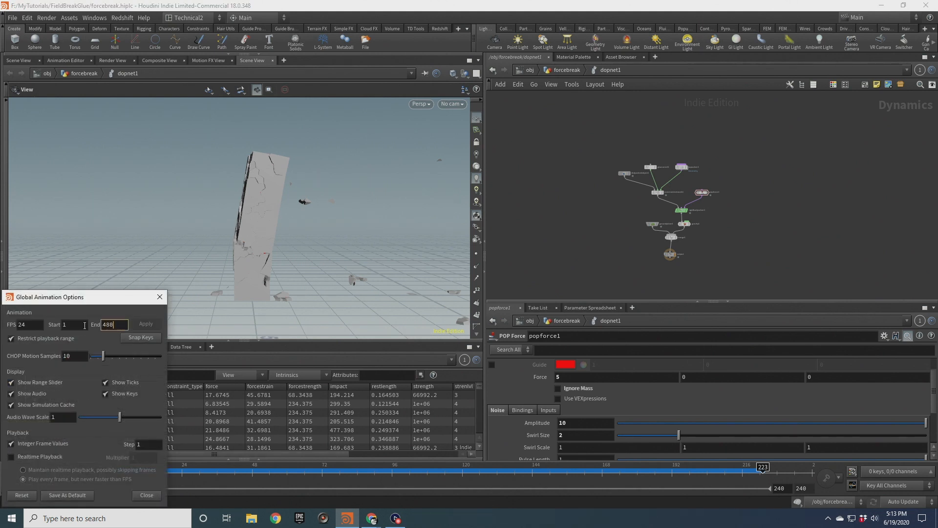
key(Return)
click(146, 324)
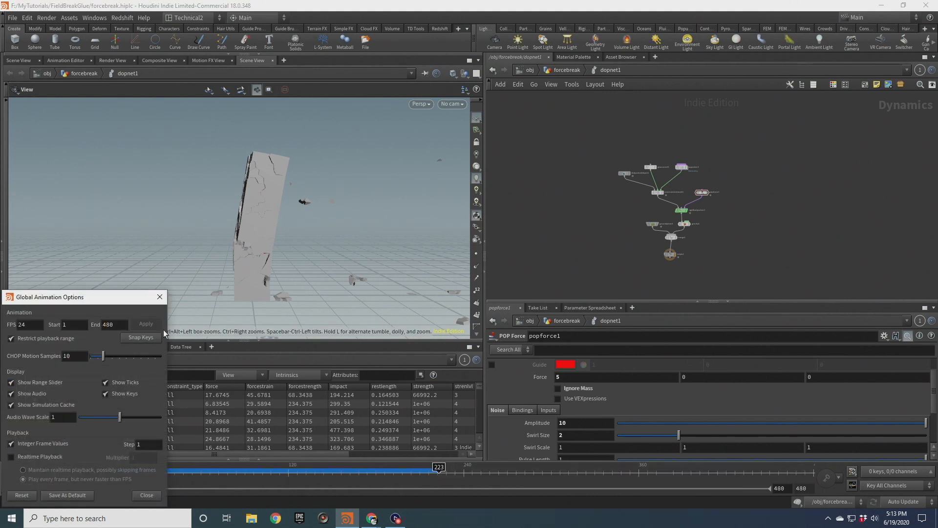
click(147, 495)
Scrub the timeline to frame 202 and examine the cracks and loose pieces around the block.
click(200, 471)
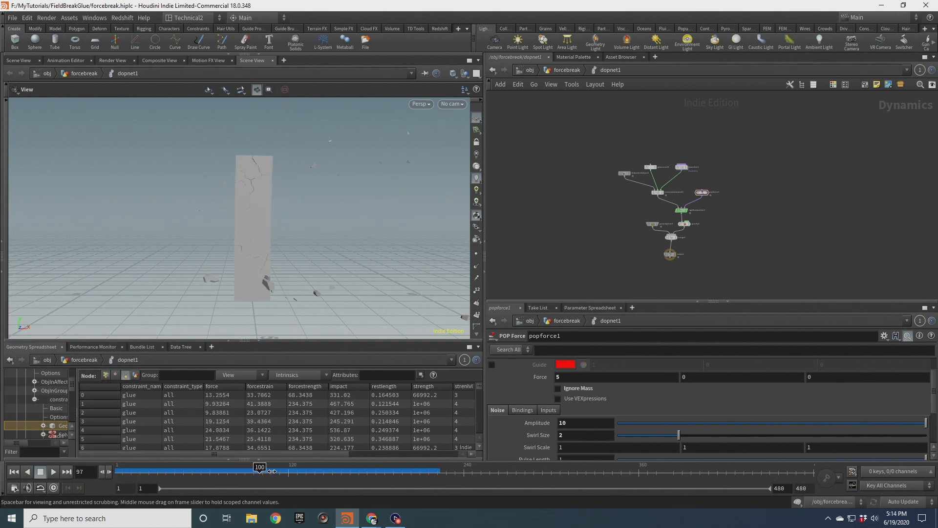
mouse_move(401, 468)
mouse_down()
mouse_move(378, 468)
mouse_move(433, 467)
mouse_move(377, 468)
mouse_move(409, 468)
mouse_up()
scroll(276, 223, down, 3)
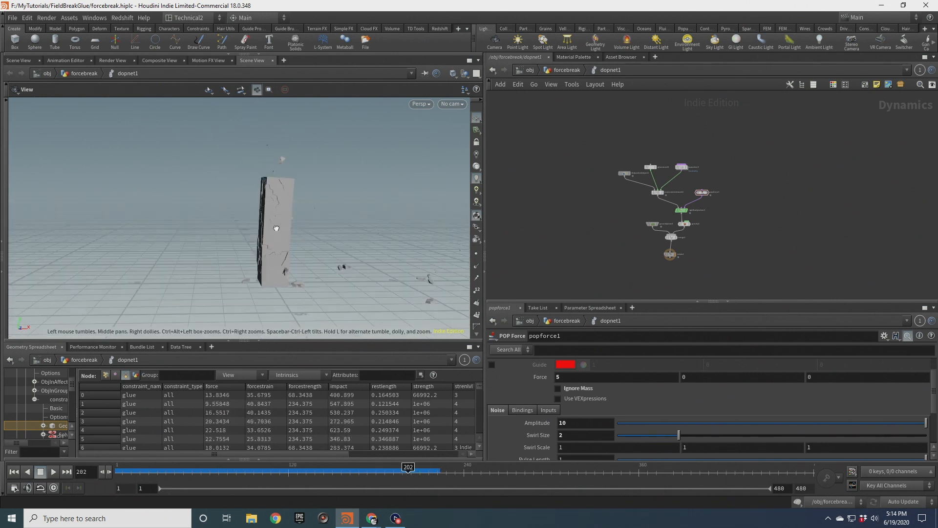
drag(275, 227, 452, 237)
scroll(262, 225, up, 4)
middle_drag(261, 224, 304, 207)
drag(304, 206, 264, 256)
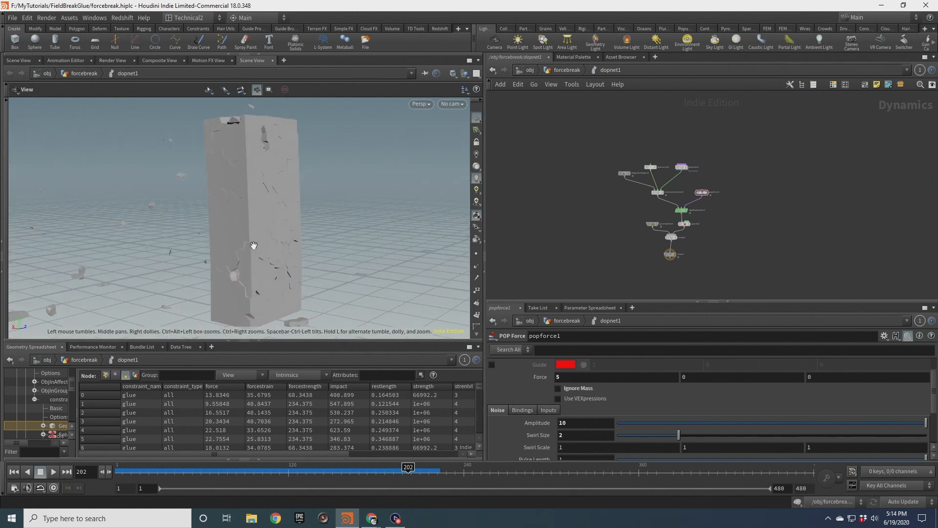
drag(287, 210, 265, 212)
drag(275, 166, 340, 202)
drag(313, 295, 243, 293)
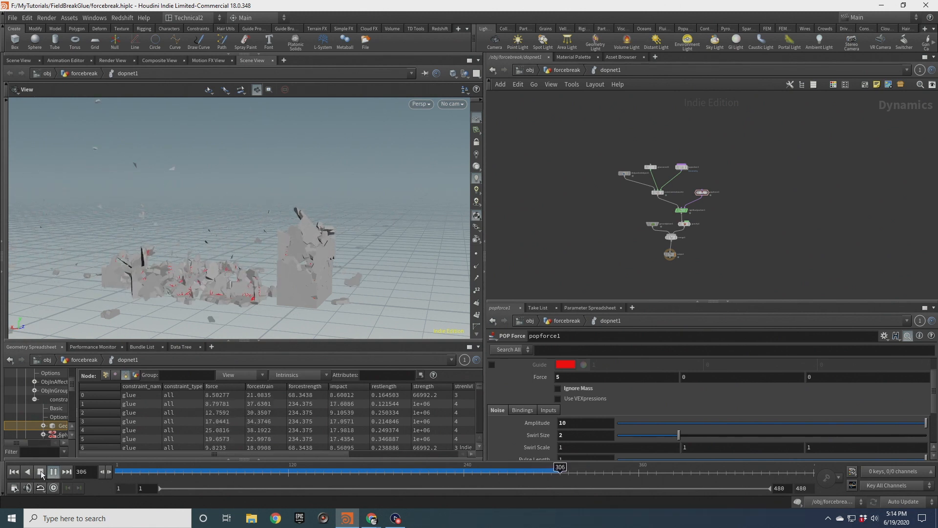
Run the simulation to frame 314 and turn off constraintnetwork1's guide geometry display.
drag(298, 220, 360, 271)
scroll(646, 177, up, 3)
scroll(647, 181, up, 2)
click(669, 209)
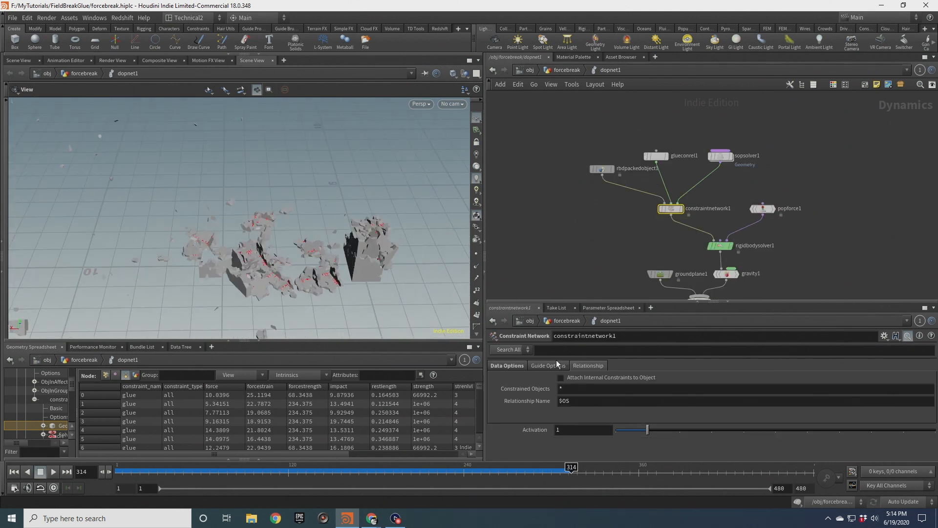
click(565, 366)
Examine the standing base and the collapsed clusters of pieces from several sides at frame 314.
drag(364, 259, 346, 212)
right_drag(346, 212, 383, 220)
drag(383, 220, 273, 182)
middle_drag(273, 181, 193, 191)
mouse_move(194, 191)
mouse_down()
mouse_move(70, 204)
mouse_move(286, 188)
mouse_move(180, 190)
mouse_up()
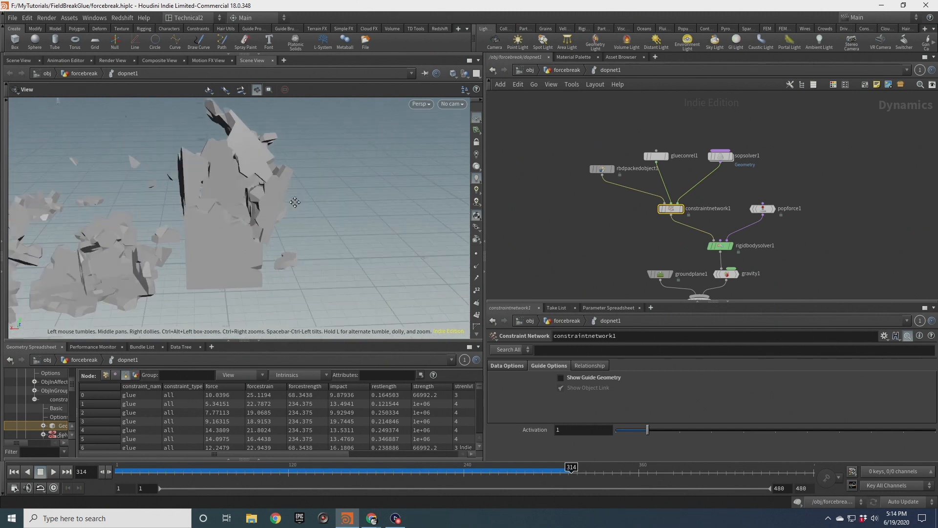
middle_drag(180, 191, 220, 198)
right_drag(220, 198, 241, 214)
drag(241, 214, 226, 252)
middle_drag(226, 251, 251, 224)
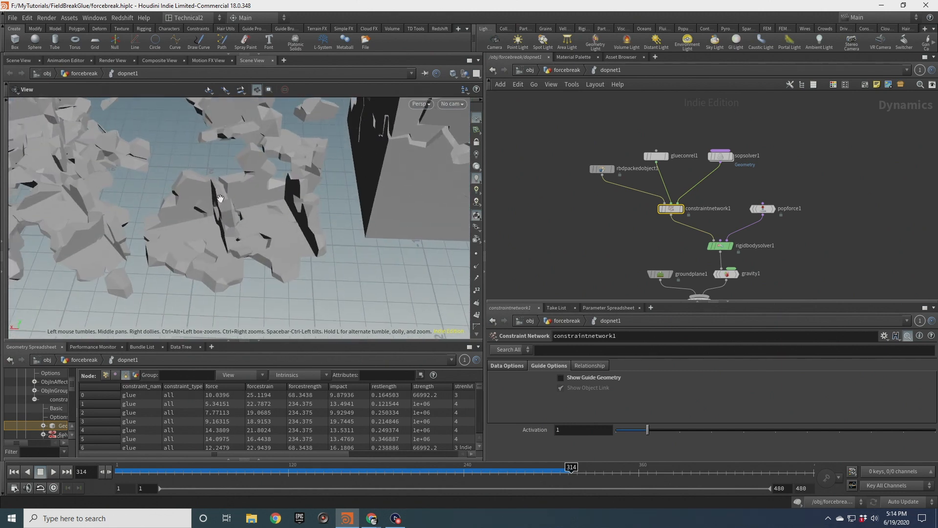
mouse_move(220, 198)
mouse_down()
mouse_move(257, 203)
mouse_move(233, 199)
mouse_up()
right_drag(233, 199, 210, 183)
middle_drag(210, 184, 213, 229)
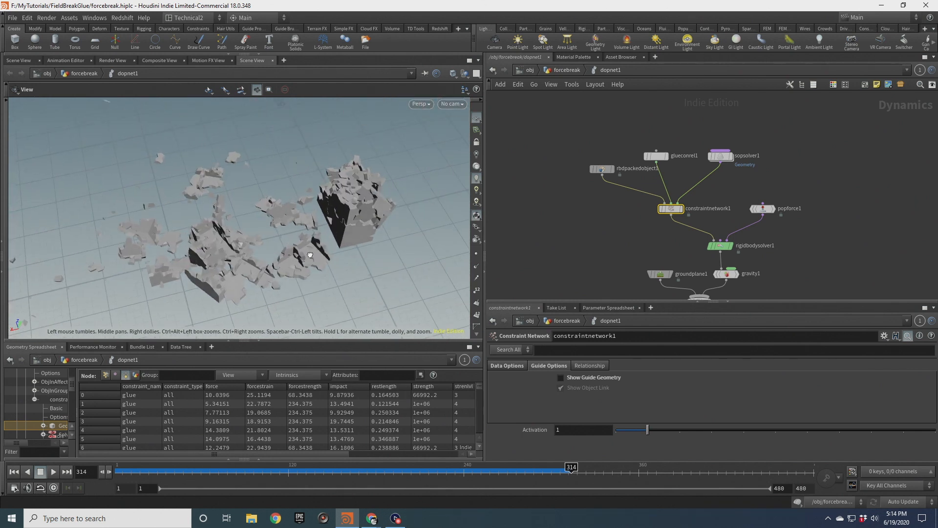
drag(213, 230, 219, 190)
Scrub back to frame 258 to review the block's collapse and return to frame 1.
drag(571, 467, 491, 466)
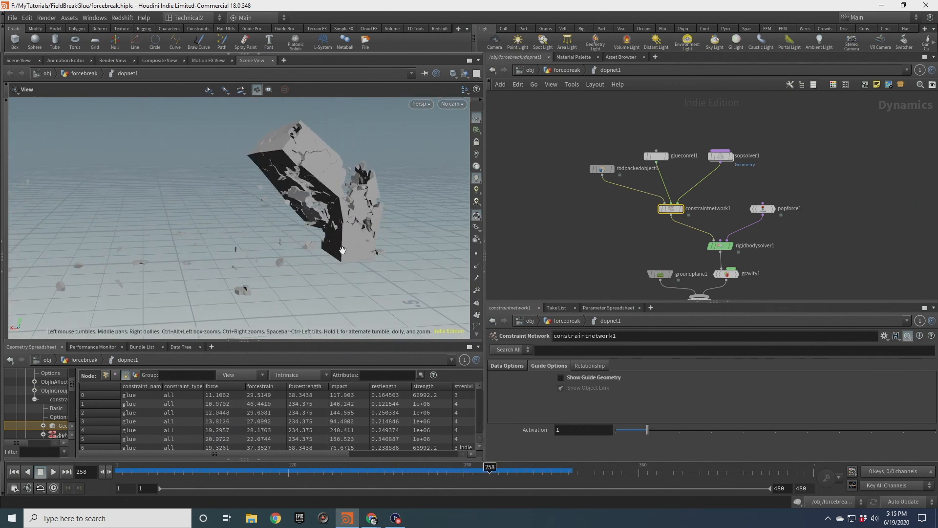
drag(428, 178, 158, 159)
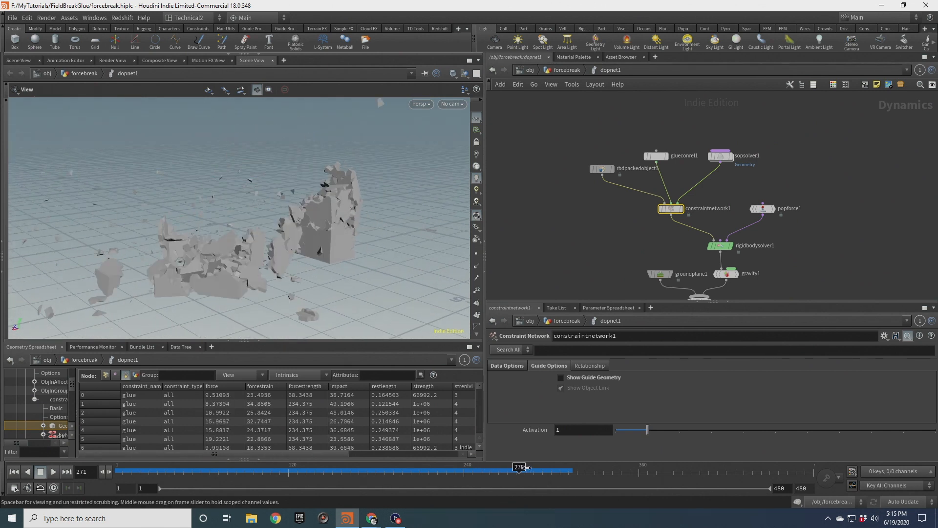
drag(526, 468, 293, 468)
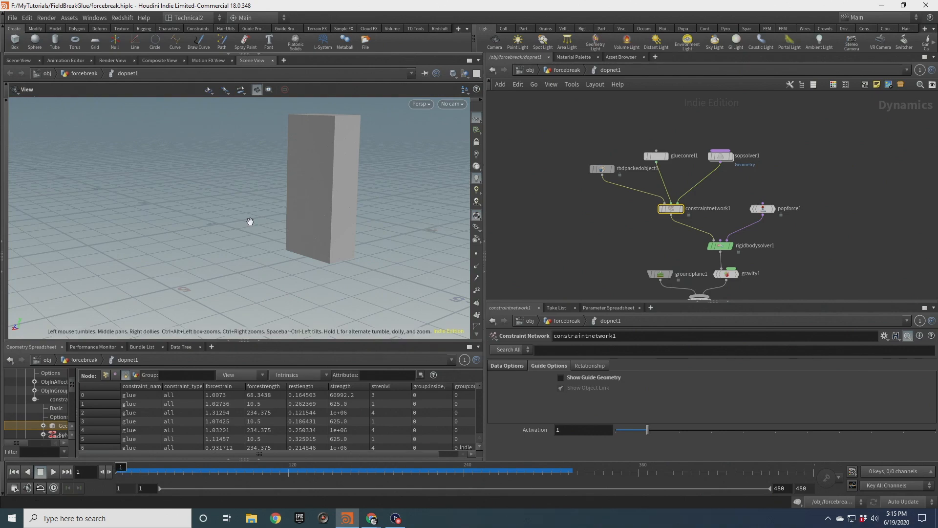
drag(251, 219, 313, 234)
Shift popforce1 outward, move glueconrel1 above the other nodes and show glueconrel1's parameters.
mouse_move(766, 210)
mouse_down()
mouse_move(748, 210)
mouse_move(782, 208)
mouse_up()
middle_drag(793, 232, 807, 206)
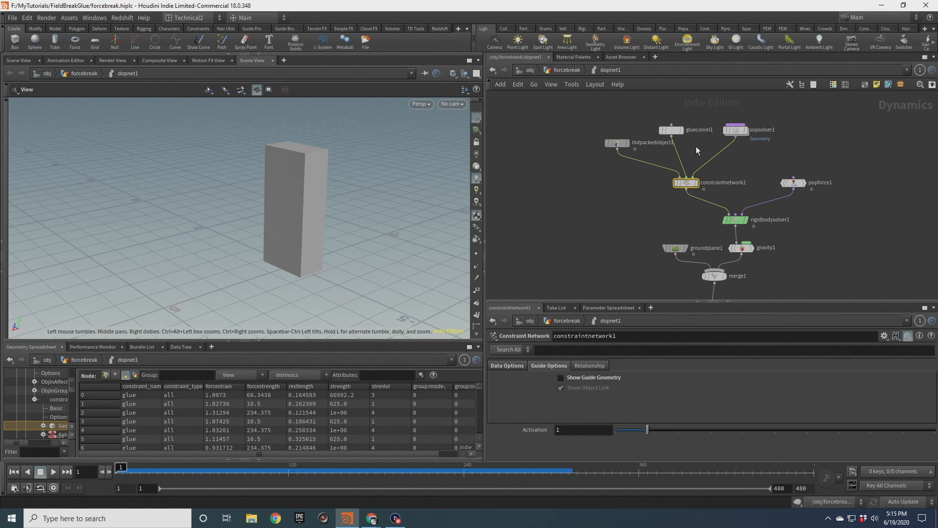
middle_drag(696, 146, 681, 194)
drag(658, 177, 676, 138)
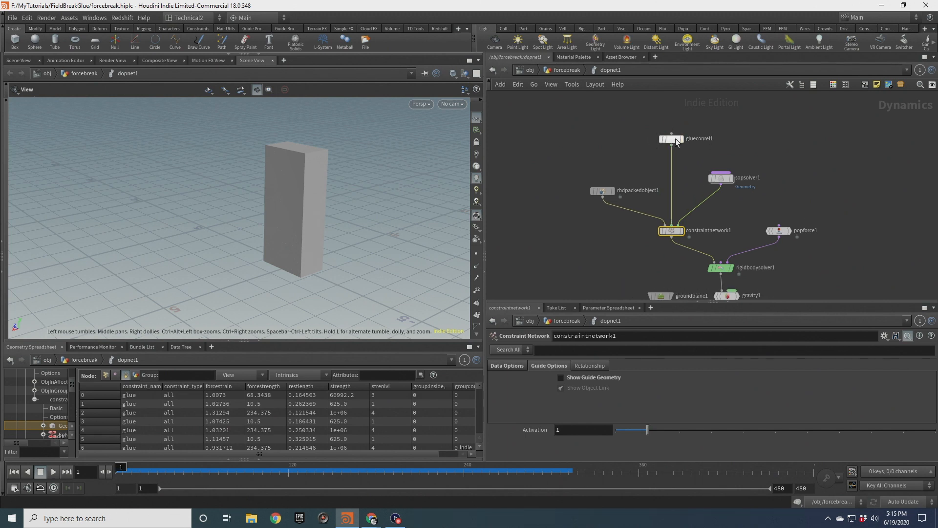
drag(639, 95, 699, 152)
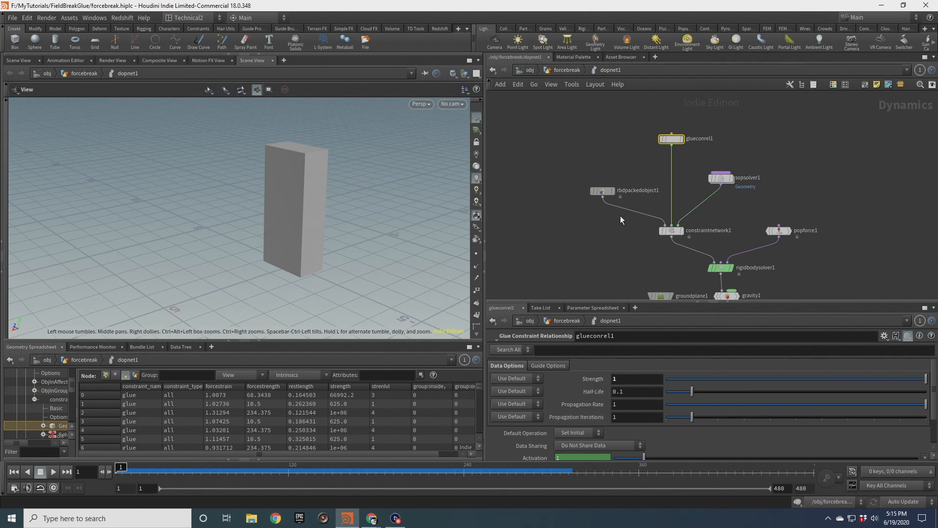
middle_drag(649, 150, 629, 167)
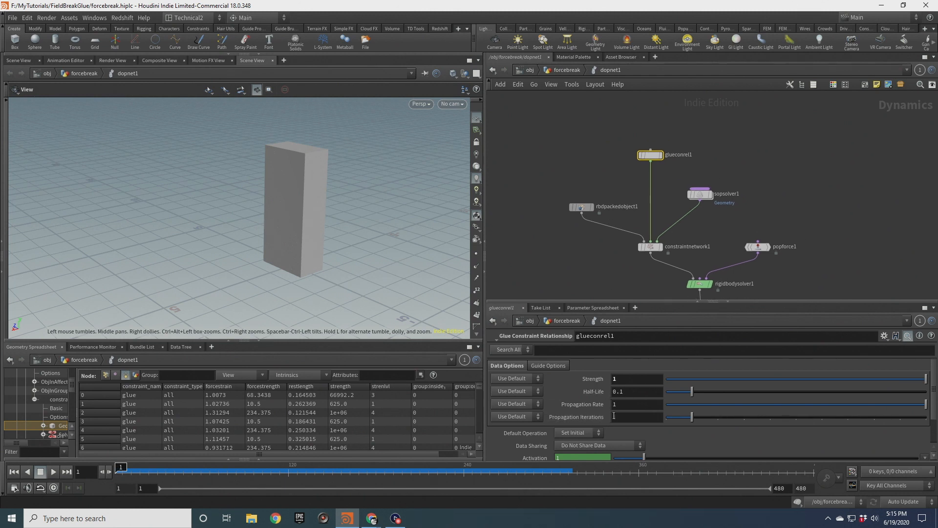
drag(651, 154, 636, 156)
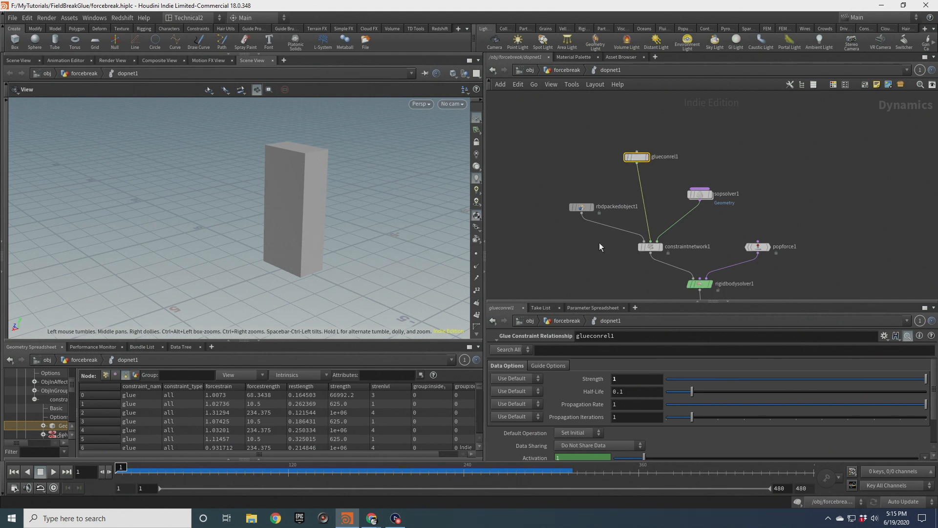
drag(638, 158, 647, 159)
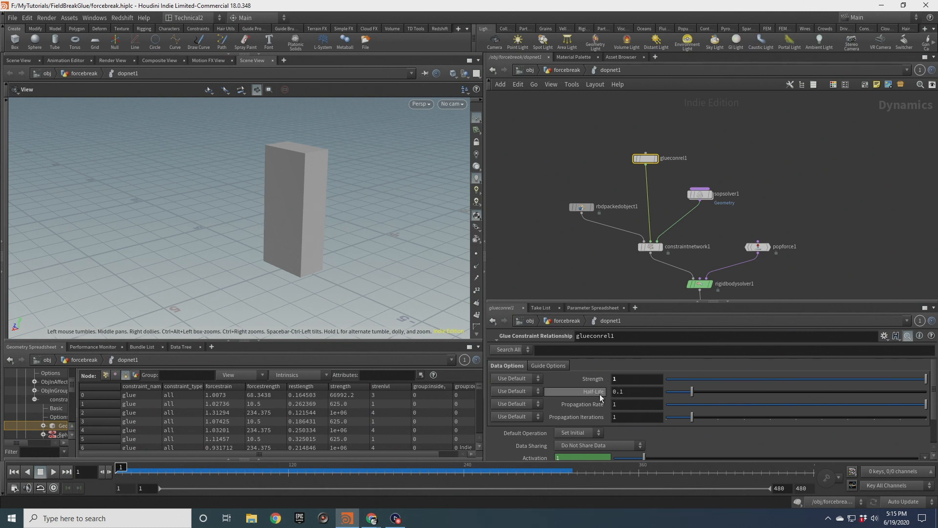
drag(331, 228, 337, 191)
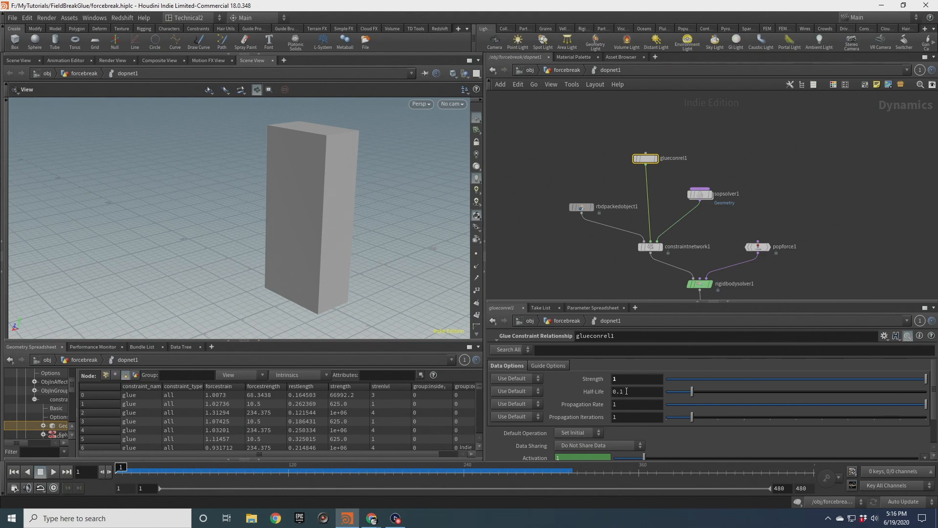
scroll(627, 391, down, 1)
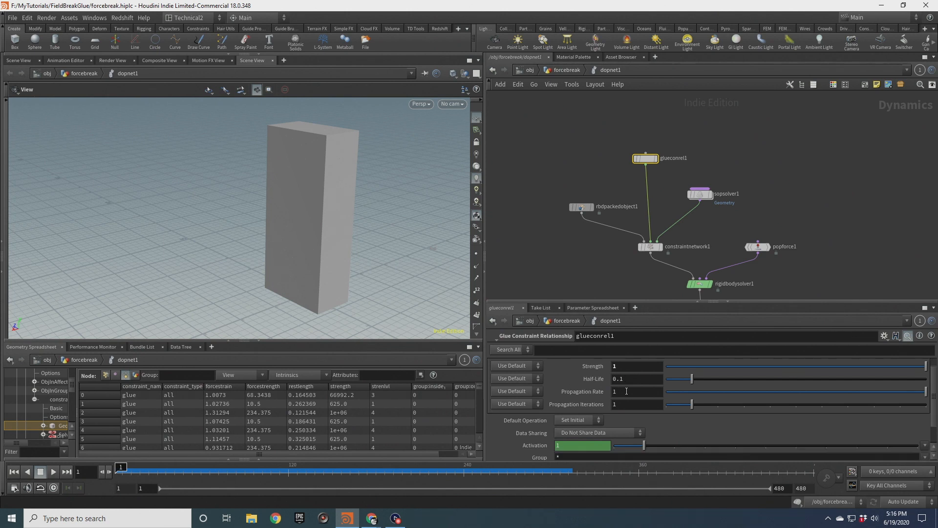
scroll(626, 391, up, 1)
drag(310, 176, 308, 198)
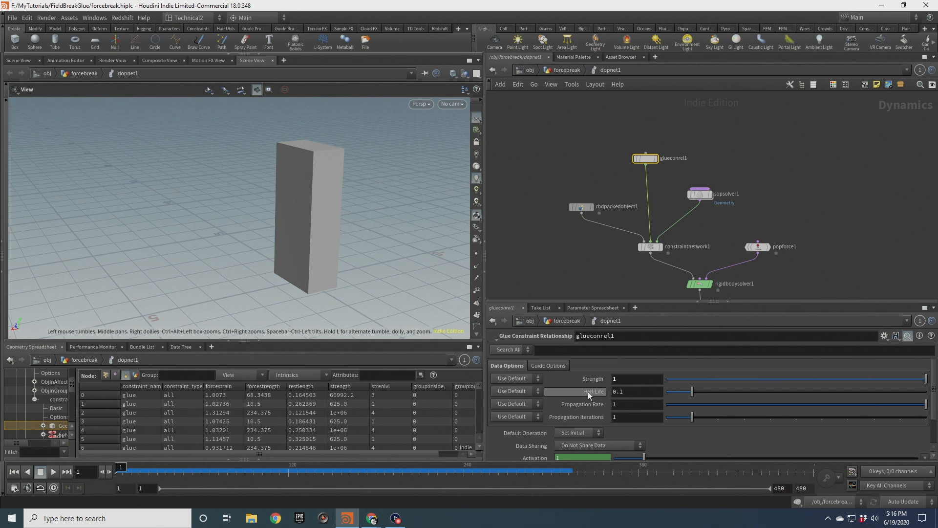
scroll(324, 187, up, 3)
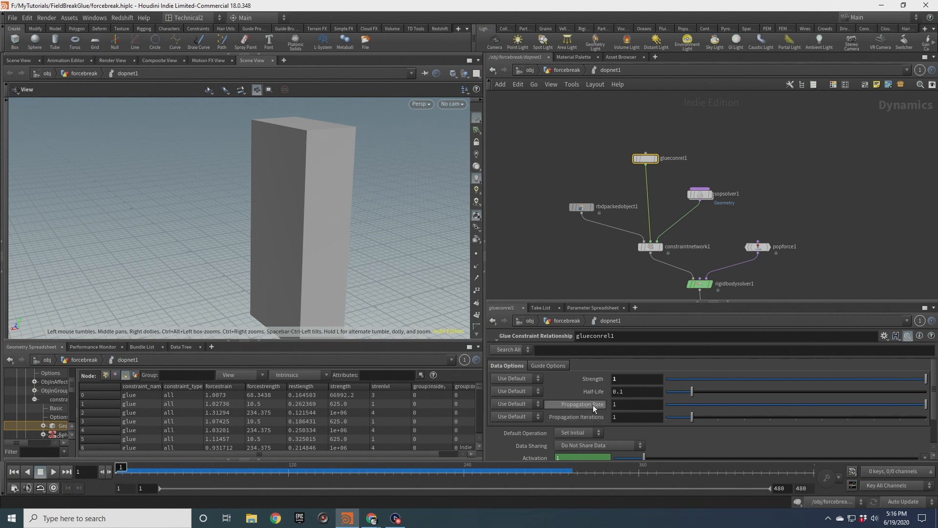
Try glueconrel1's Propagation Iterations at 8 and return the value to 1.
drag(692, 417, 872, 419)
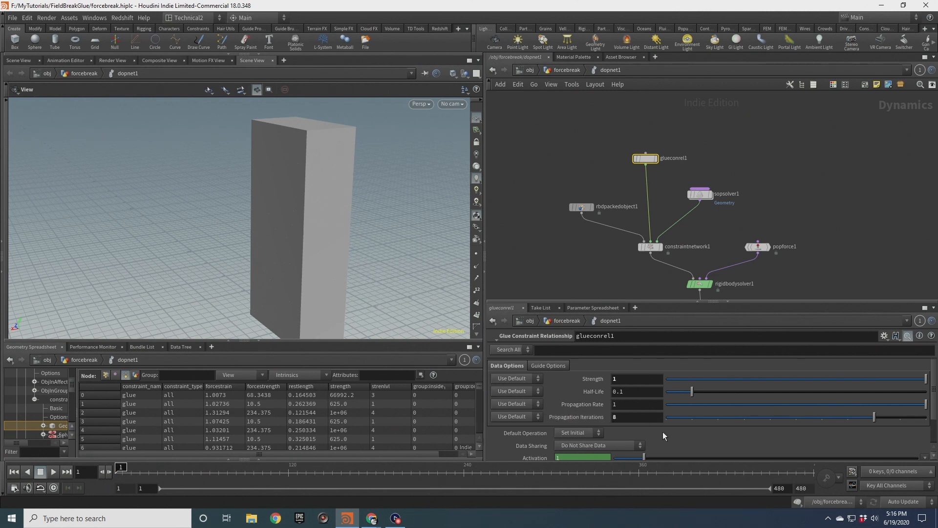
scroll(324, 188, up, 5)
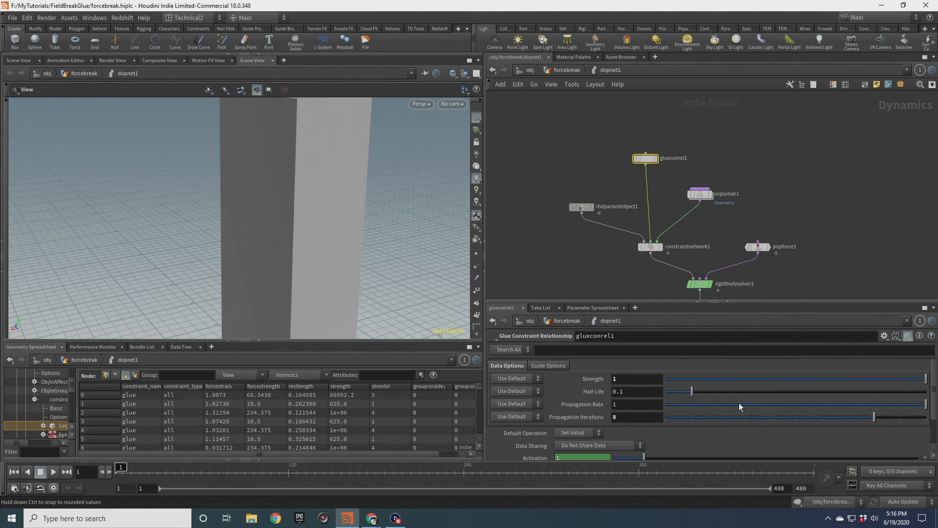
drag(735, 417, 681, 415)
click(690, 418)
scroll(358, 283, down, 3)
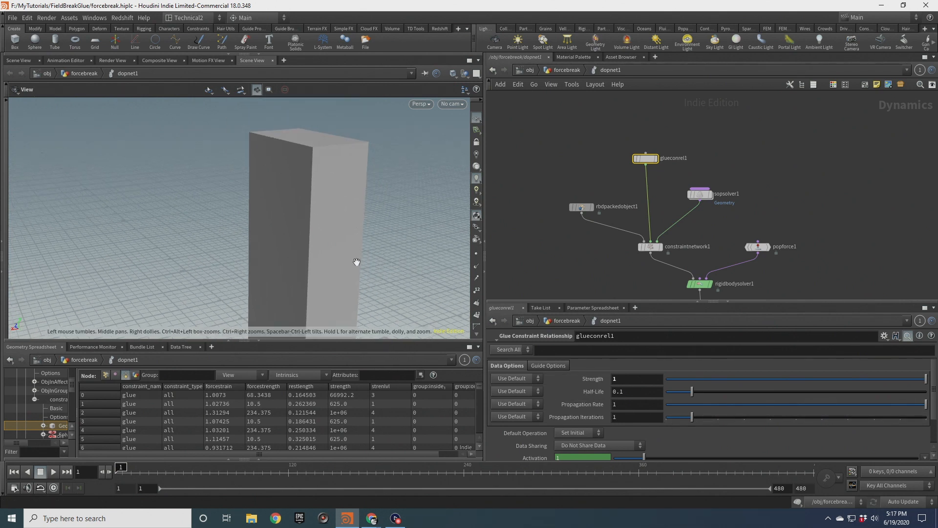
drag(355, 258, 361, 236)
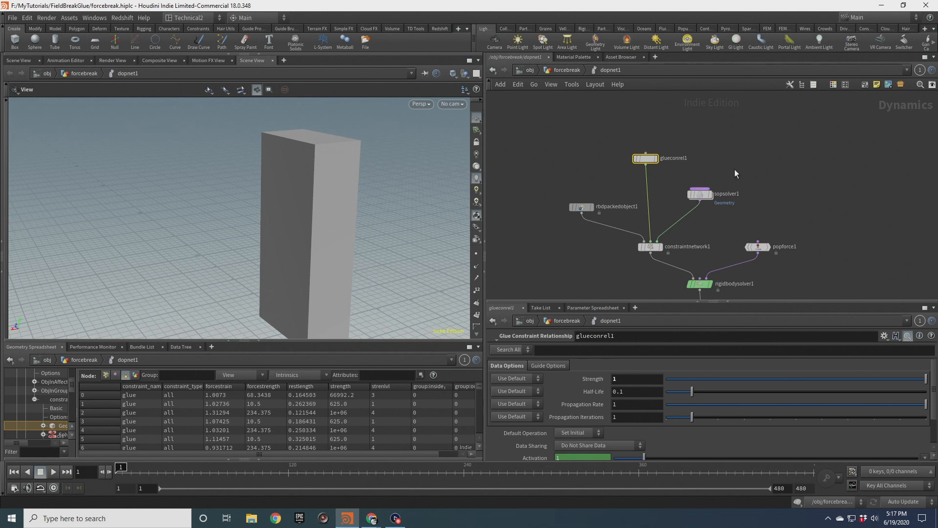
Edit sopsolver1's parameter interface, adding a folder at the start of the list with two float parameters inside it.
click(700, 195)
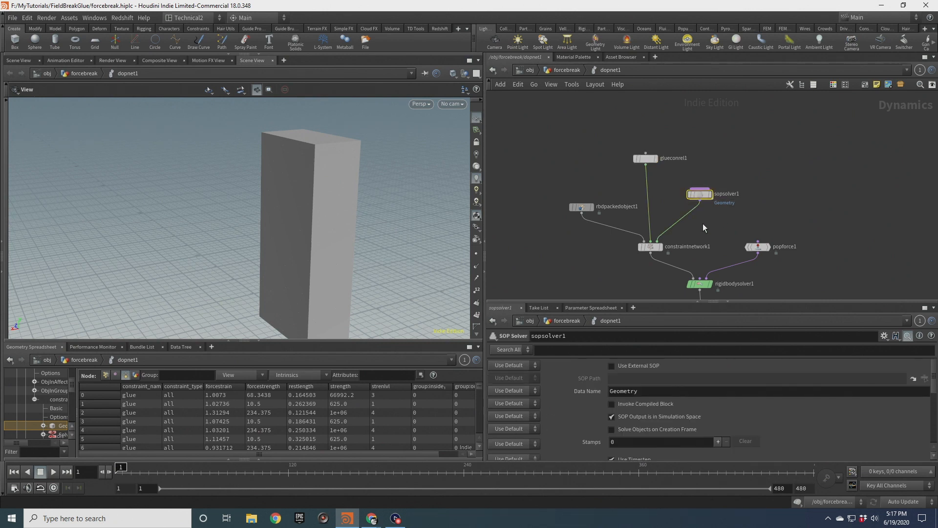
click(885, 337)
click(818, 137)
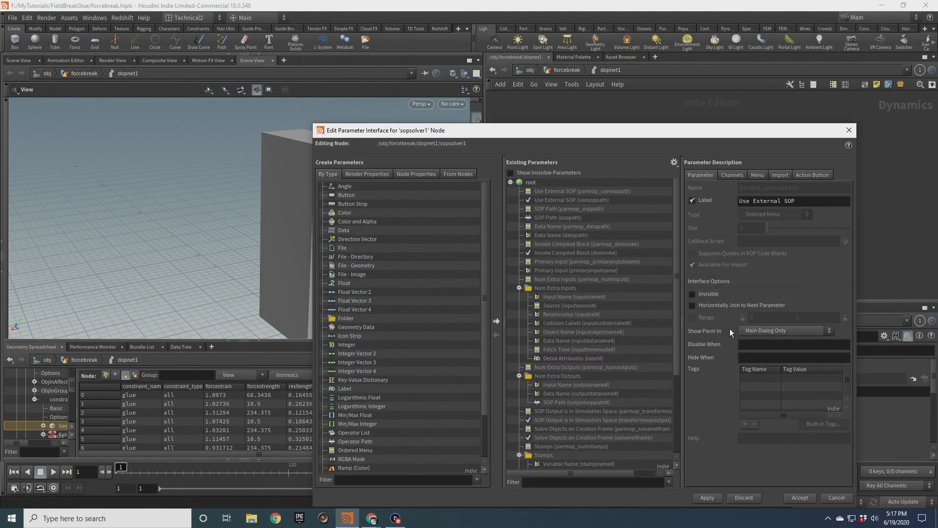
drag(344, 318, 546, 189)
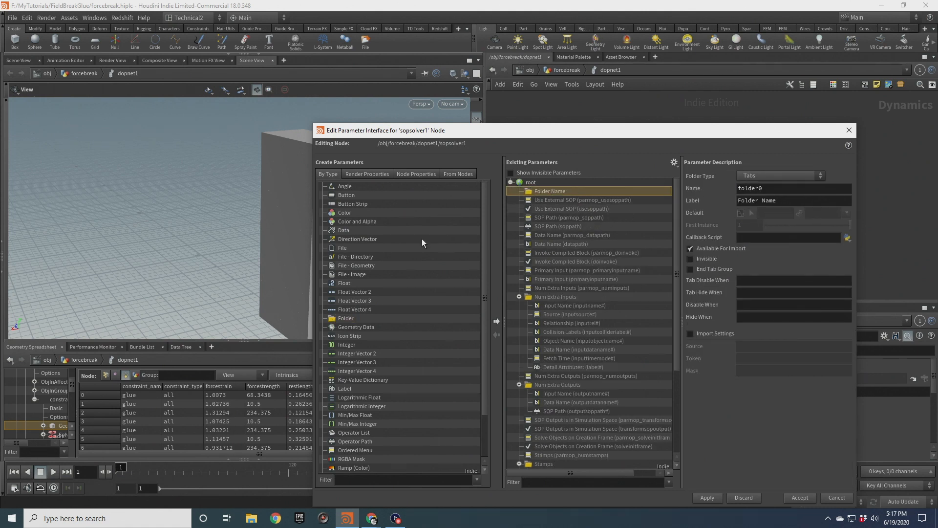
double_click(332, 284)
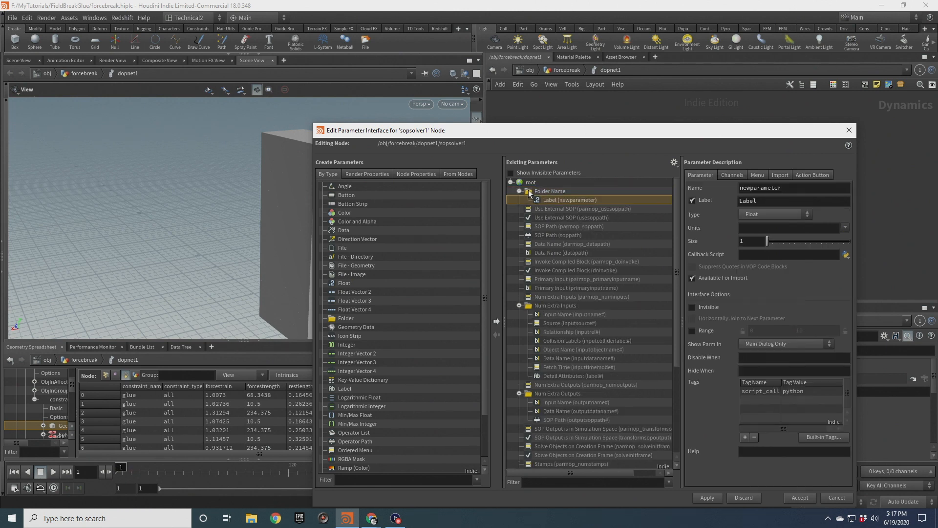
drag(505, 221, 556, 191)
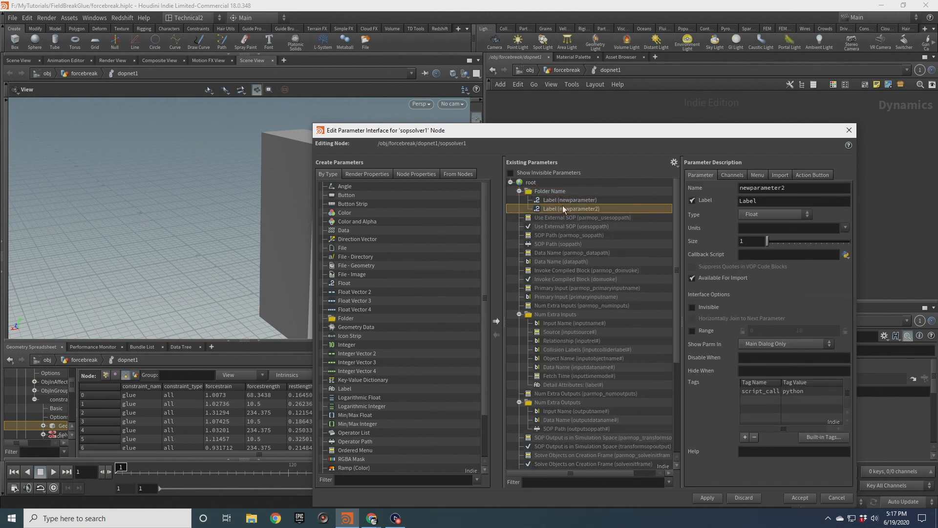
Name the folder's first float parameter halflife and label it Half Life.
click(567, 200)
drag(787, 188, 699, 186)
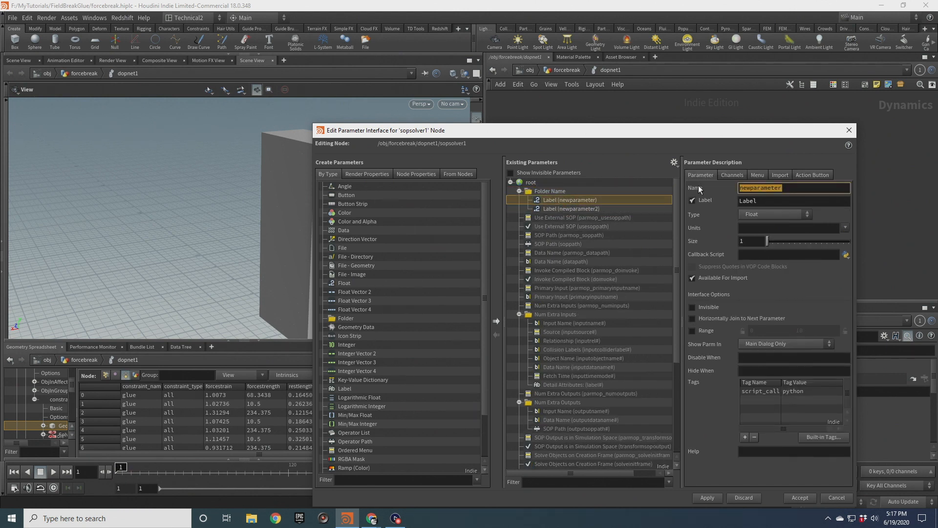
text(halflife)
key(Tab)
text(H)
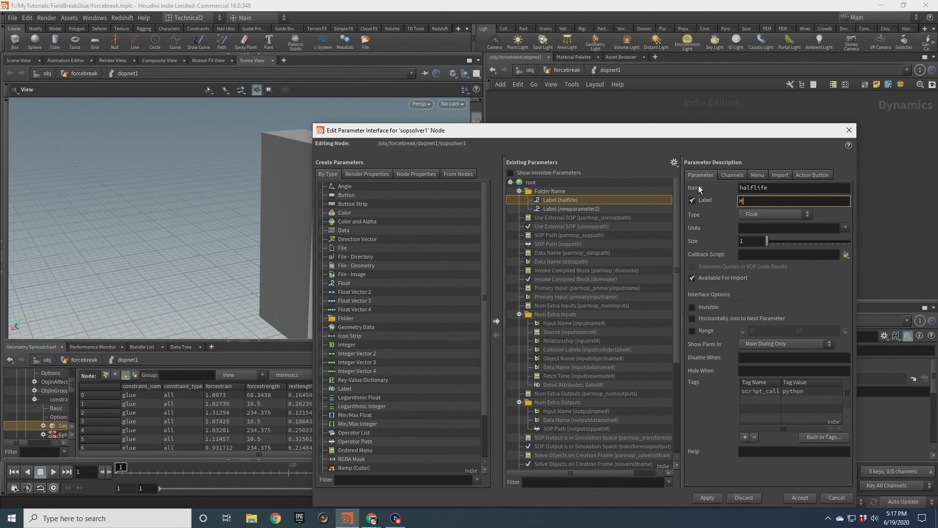
text(alf Life)
key(Return)
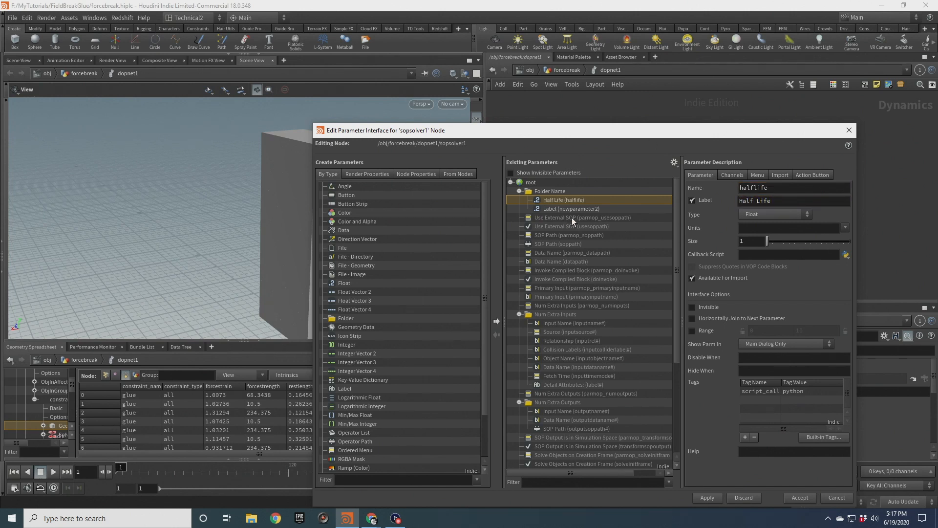
Name the second float parameter propiter, label it Propagation Iterations, and accept the interface changes.
click(591, 209)
double_click(788, 187)
text(propiter)
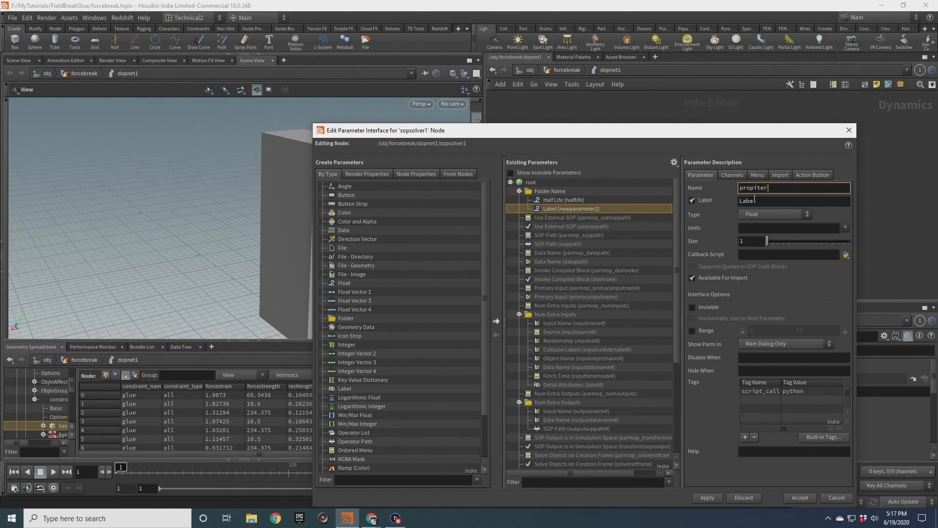
key(Tab)
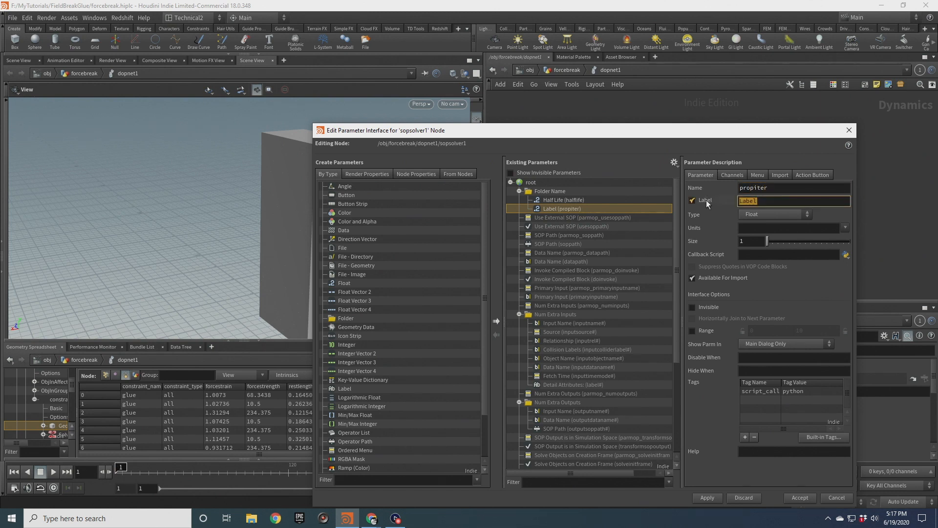
text(Propagation Iterations)
key(Return)
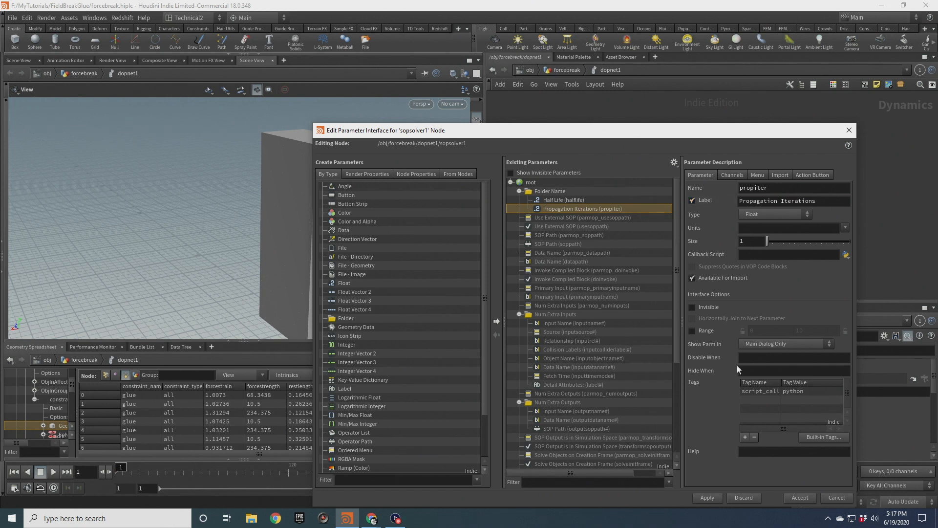
click(707, 497)
click(800, 496)
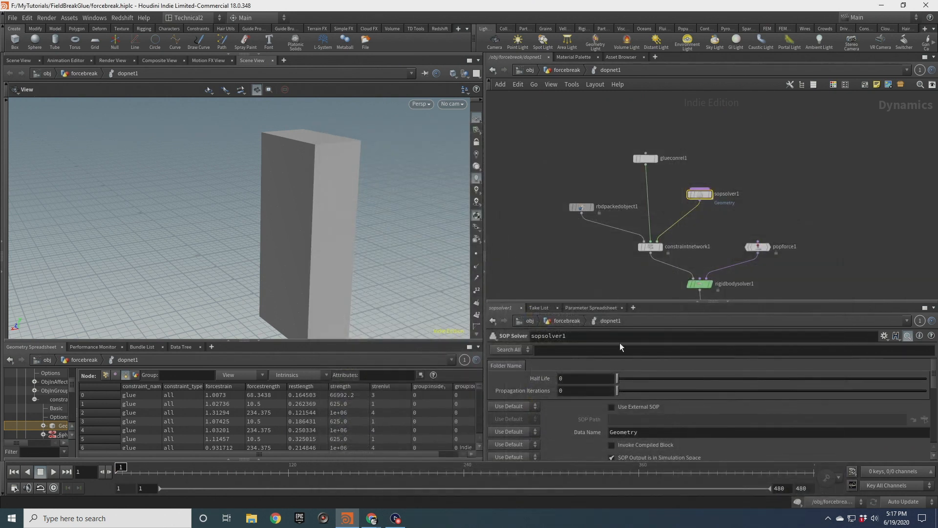
Set sopsolver1's Half Life to 0.2 and Propagation Iterations to 4.
click(562, 379)
text(.2)
key(Tab)
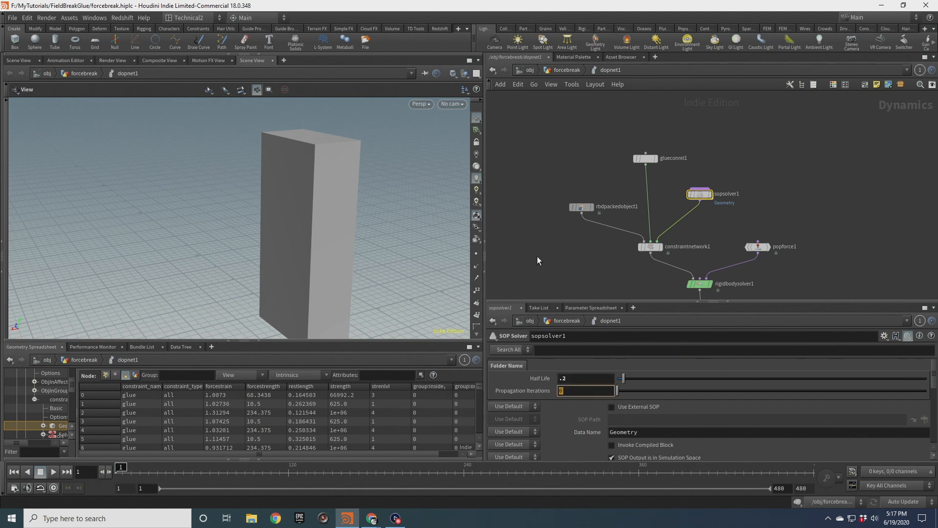
text(4)
key(Return)
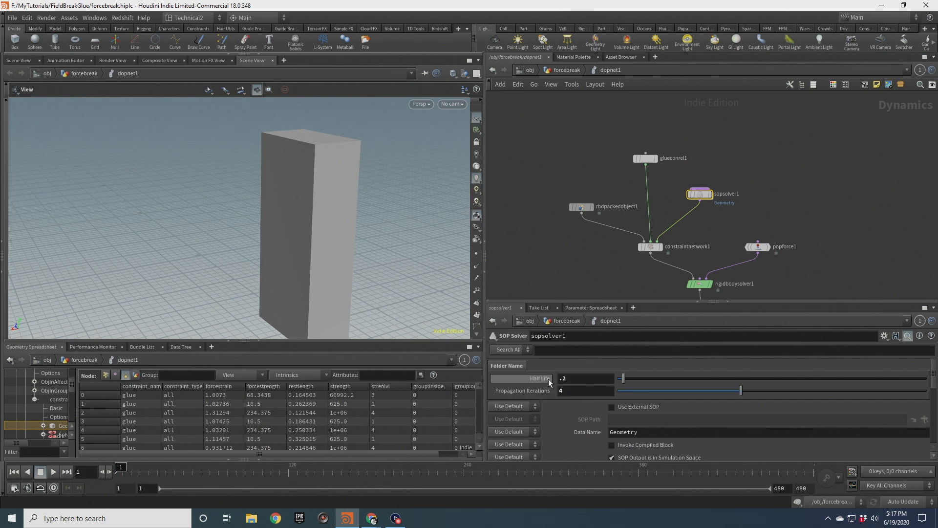
Inside sopsolver1, move the wrangle chain with output0 down and reposition dopimport1 to make room below relationship_geometry.
double_click(700, 194)
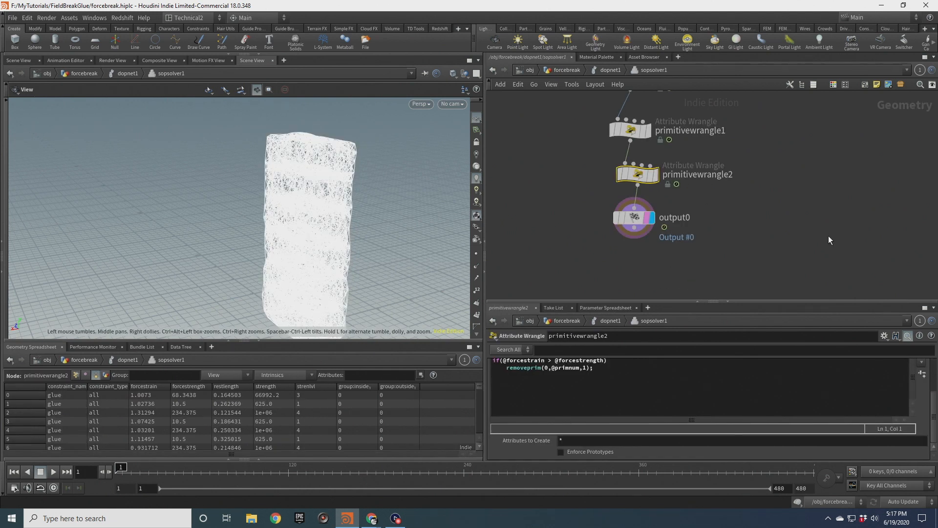
scroll(746, 206, down, 5)
drag(774, 258, 701, 155)
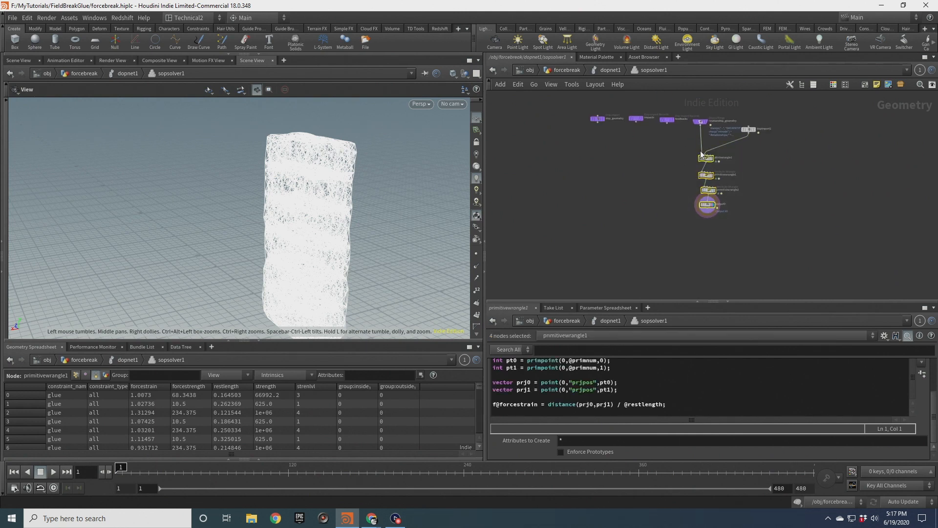
scroll(734, 161, up, 3)
click(763, 149)
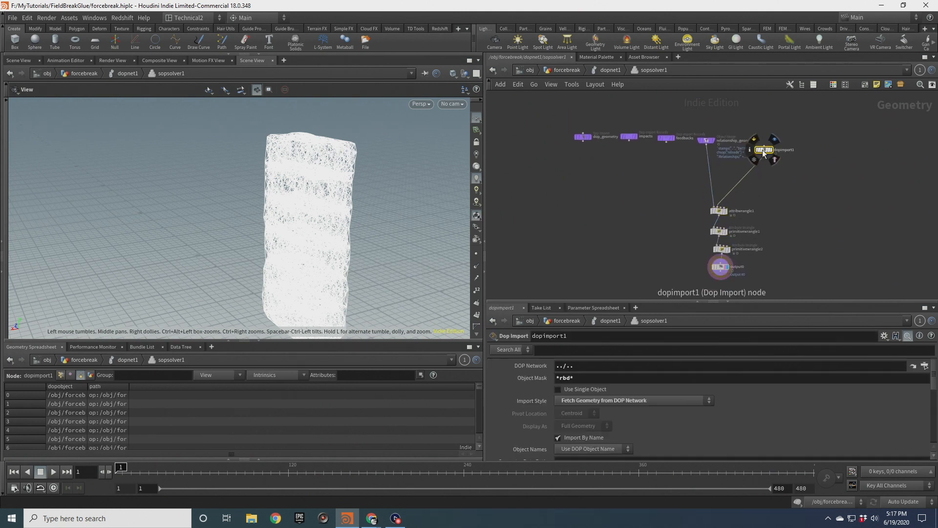
drag(763, 150, 780, 164)
scroll(698, 163, up, 3)
Insert a Primitive Wrangle named decay between relationship_geometry and attribwrangle1, and align it below relationship_geometry.
drag(712, 129, 687, 160)
text(primw)
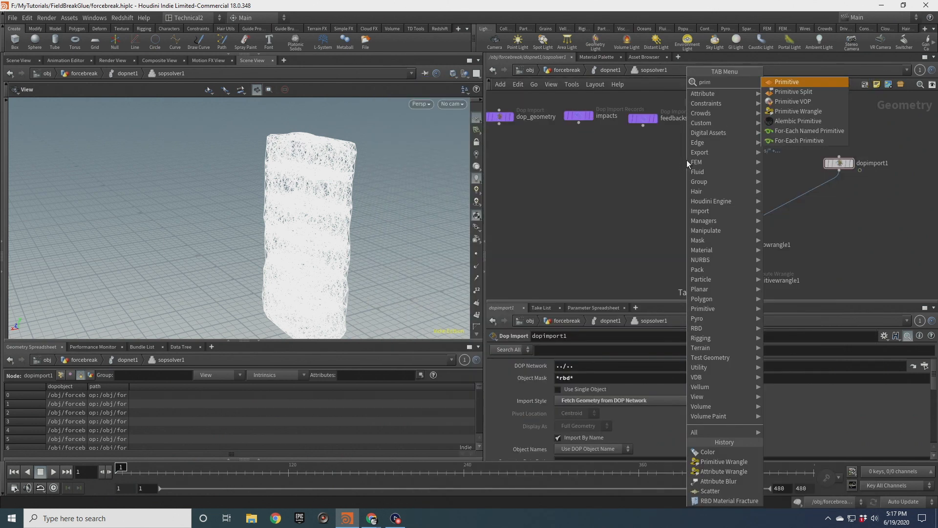
key(Return)
scroll(691, 196, up, 2)
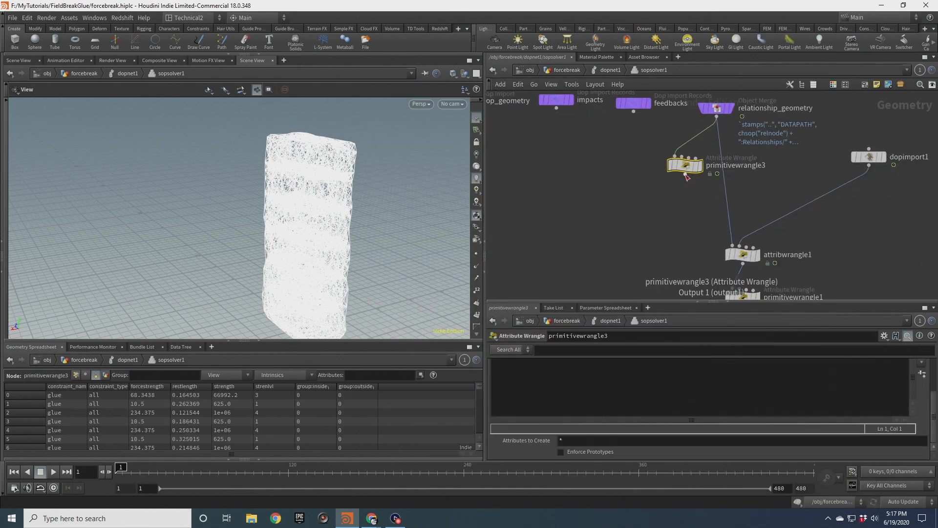
double_click(718, 165)
text(delays)
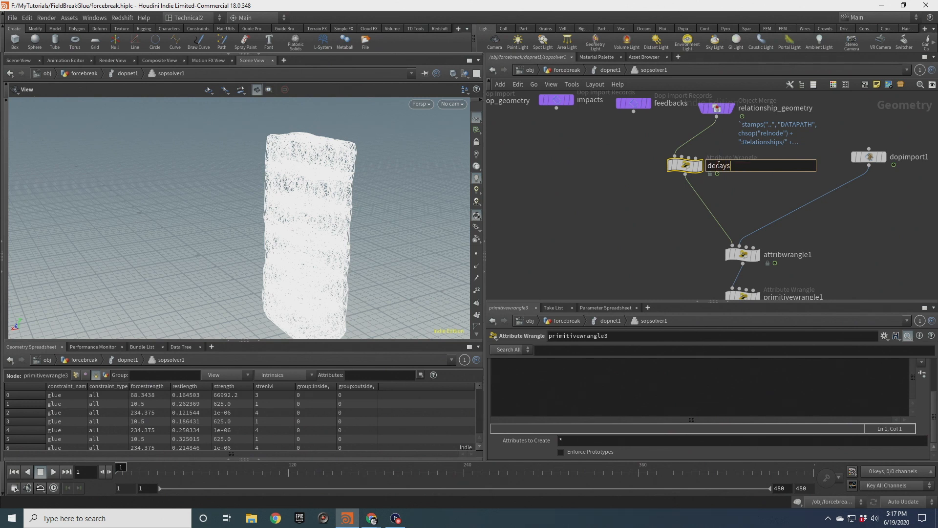
key(Return)
drag(685, 166, 726, 169)
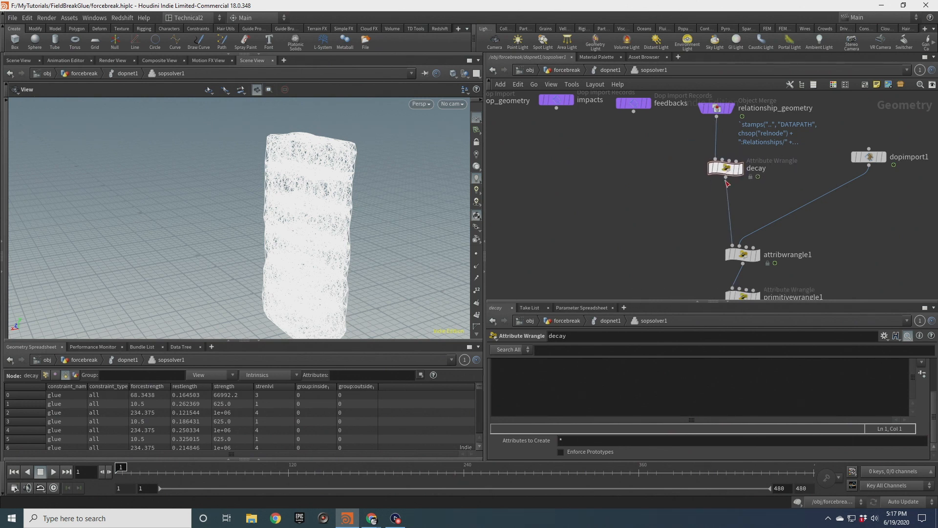
Copy f@forcestrain from primitivewrangle1's code into the decay wrangle as a statement ended with a semicolon, leaving empty space above it.
click(742, 254)
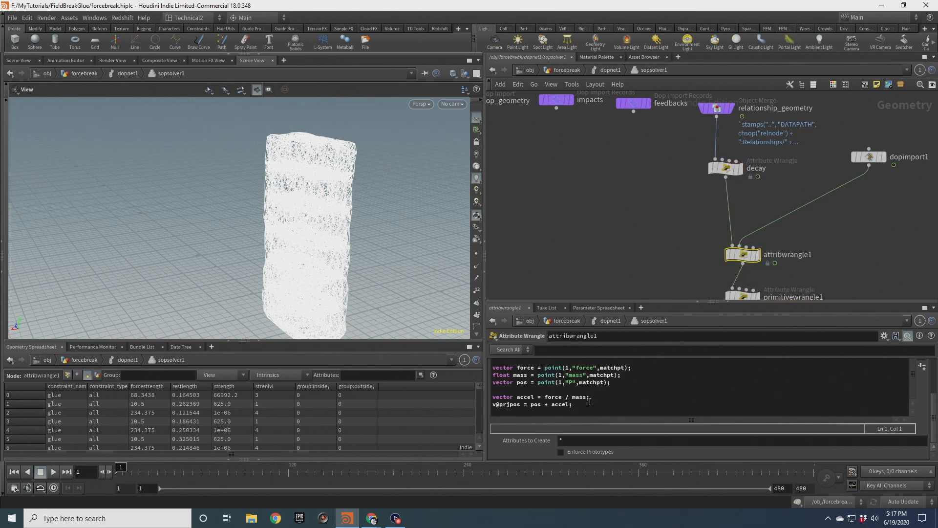
middle_drag(691, 253, 691, 199)
click(742, 243)
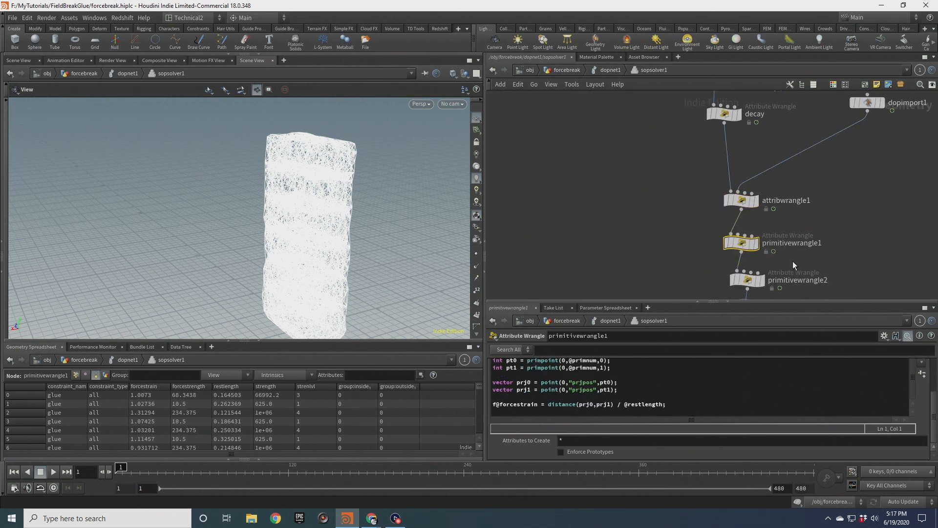
drag(538, 405, 483, 403)
key(ctrl+c)
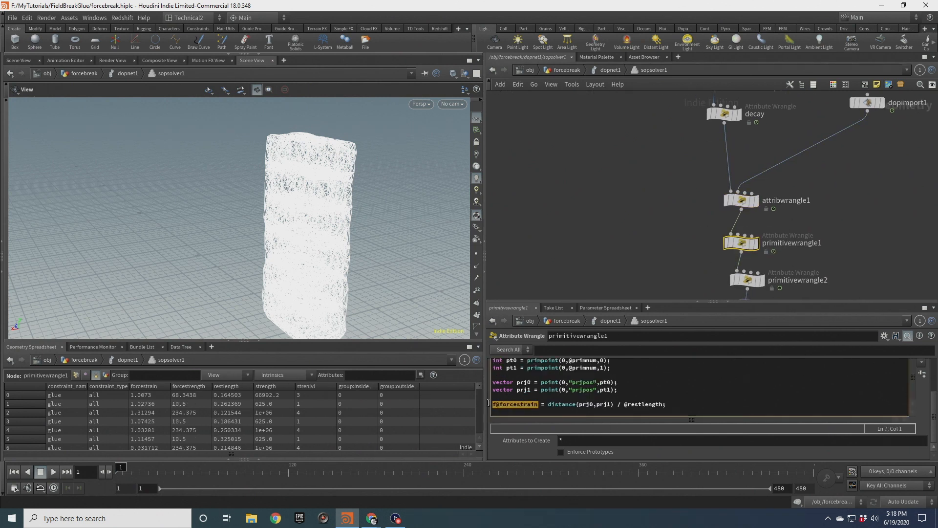
middle_drag(661, 180, 641, 270)
click(704, 204)
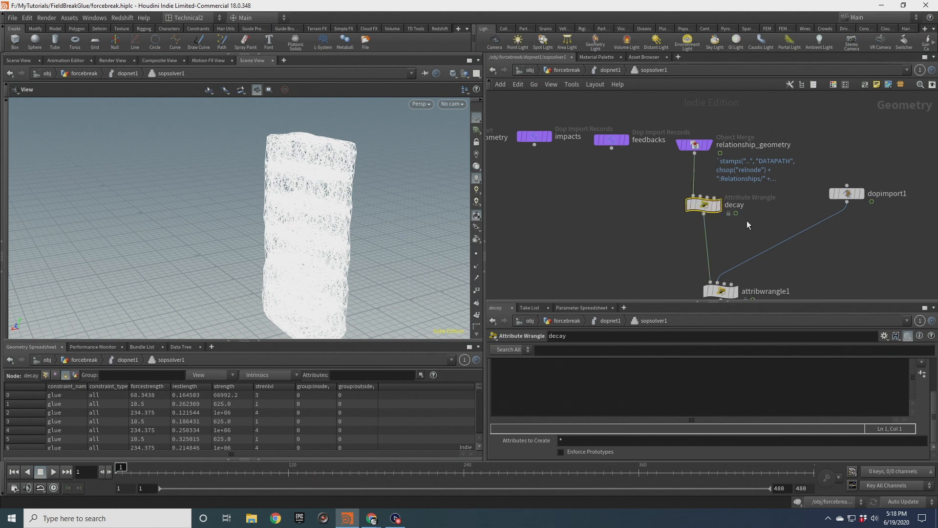
click(904, 395)
key(ctrl+v)
scroll(930, 398, up, 2)
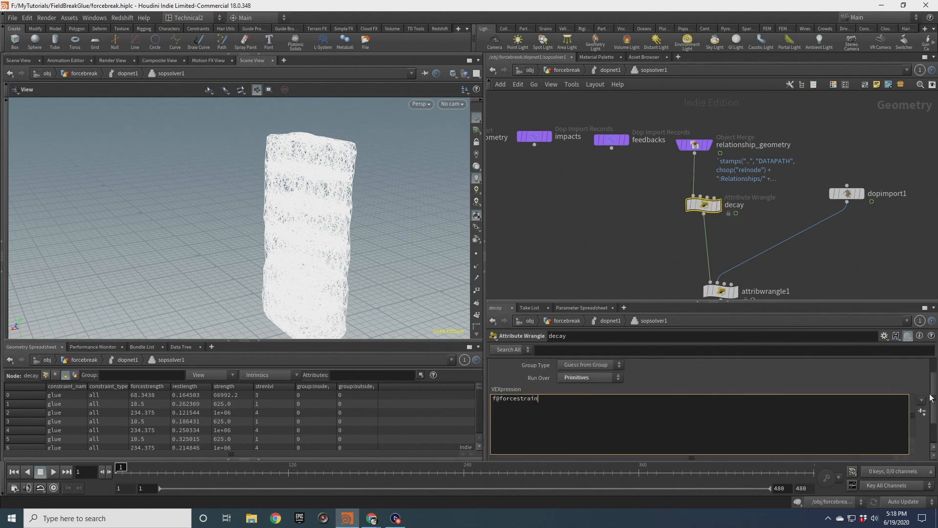
text(;)
click(495, 399)
key(Return)
key(Up)
text(@TimeInc)
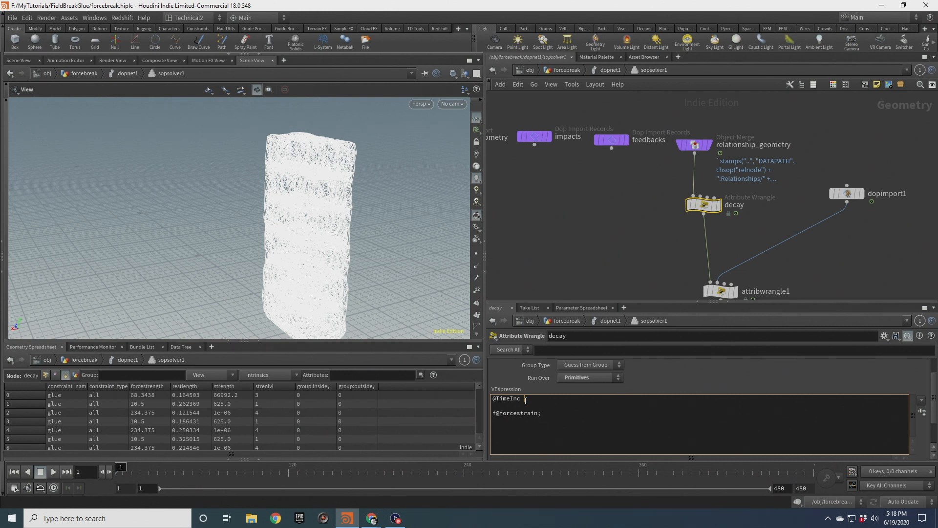
key(BackSpace)
key(BackSpace)
key(BackSpace)
key(BackSpace)
key(BackSpace)
key(BackSpace)
key(BackSpace)
key(BackSpace)
text(float elapsed)
text( = @Time - @lasttime;  f)
text(@forcestrain;  @lasttime =)
text( @Time;)
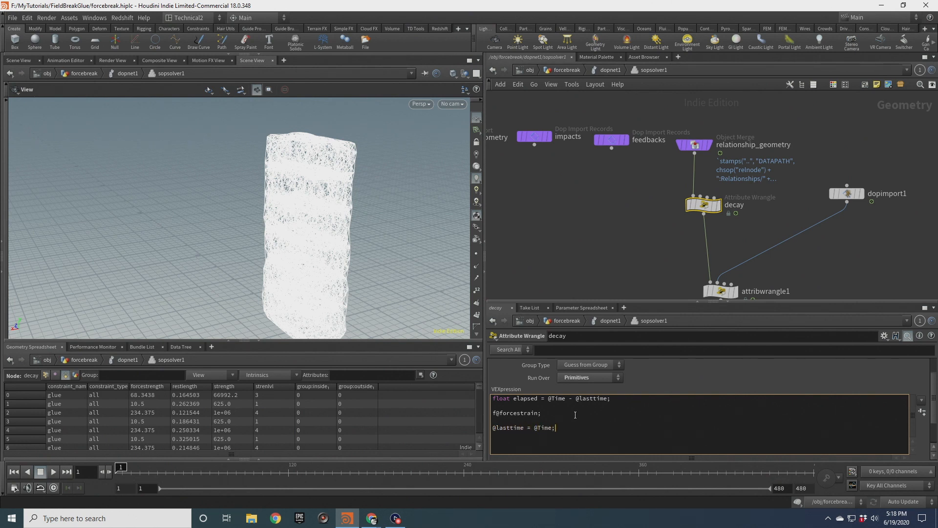
click(582, 221)
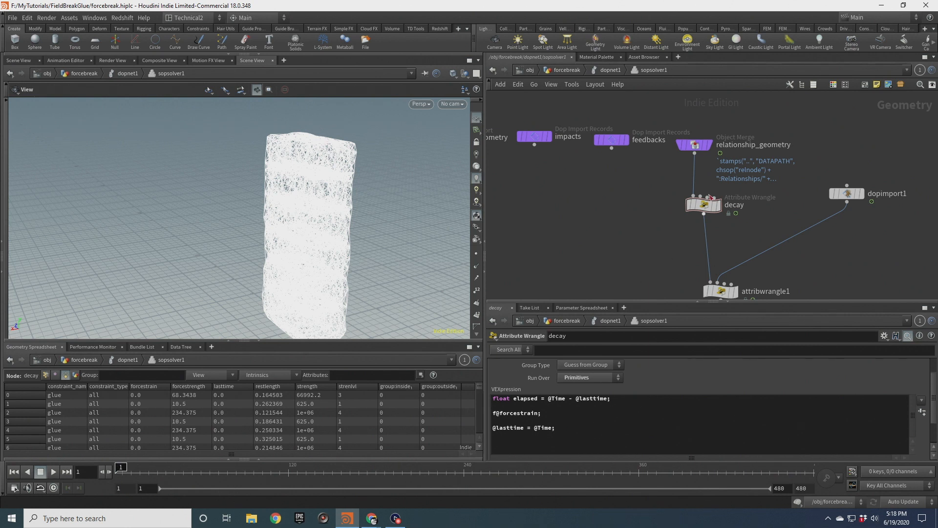
scroll(689, 166, down, 2)
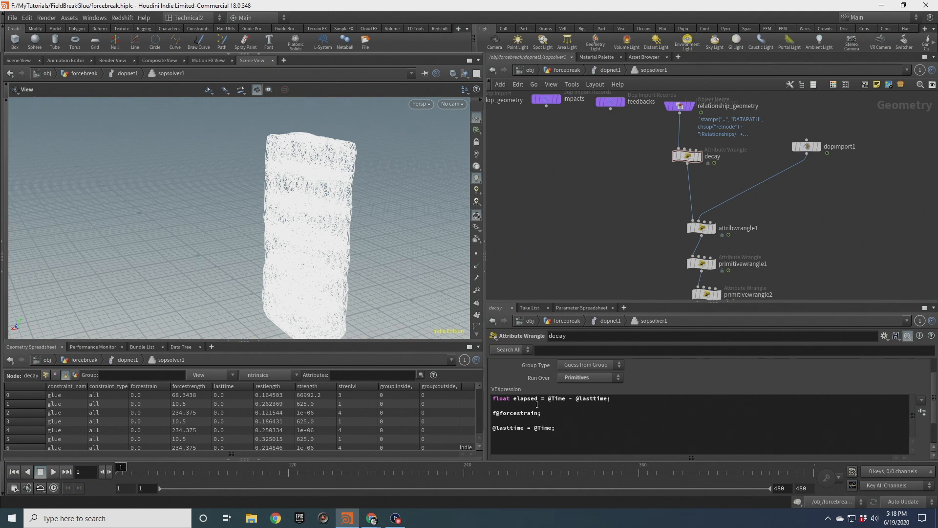
Complete the forcestrain statement in decay as "f@forcestrain *= pow(0.5,elapsed/halflife);".
drag(614, 401, 576, 400)
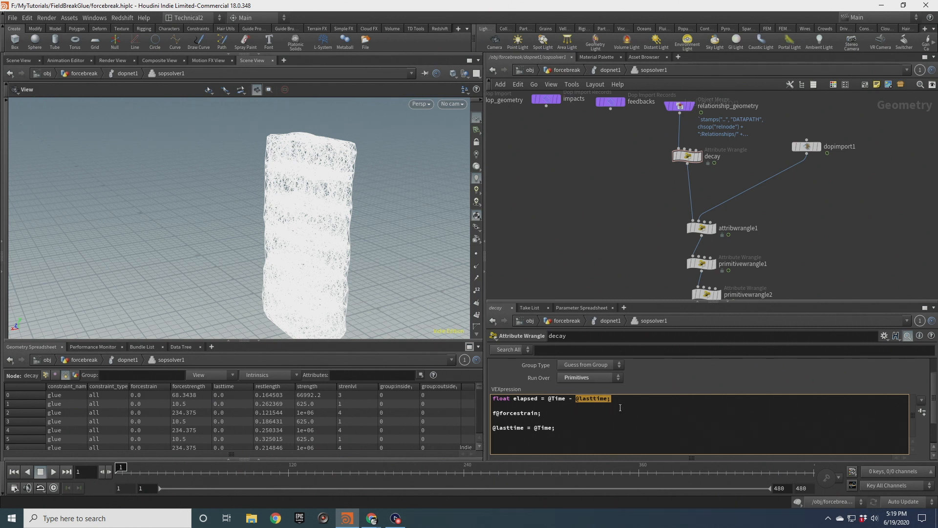
click(567, 414)
key(Left)
text(*= pow(0.5,elapsed/)
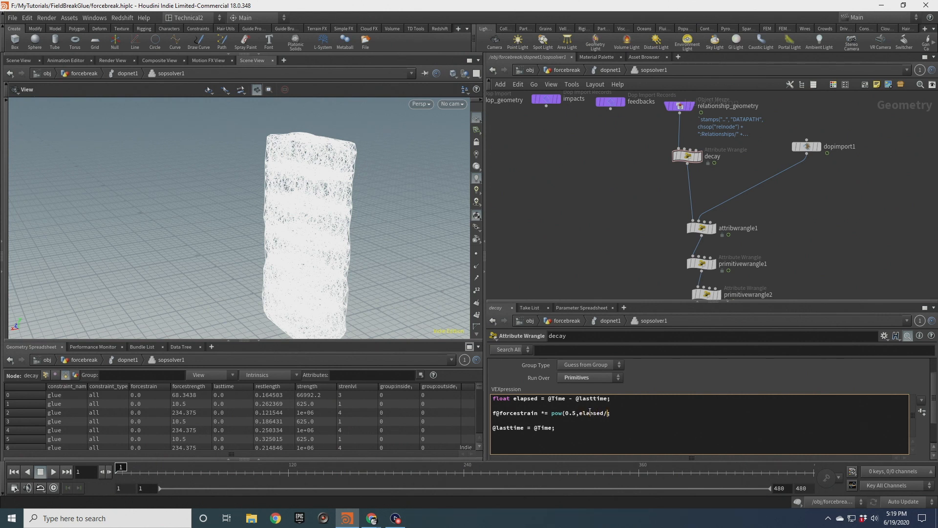
text(halflife))
Examine the terms of decay's forcestrain expression: the 0.5 base, the elapsed/halflife exponent and the multiplied attribute.
drag(579, 413, 636, 414)
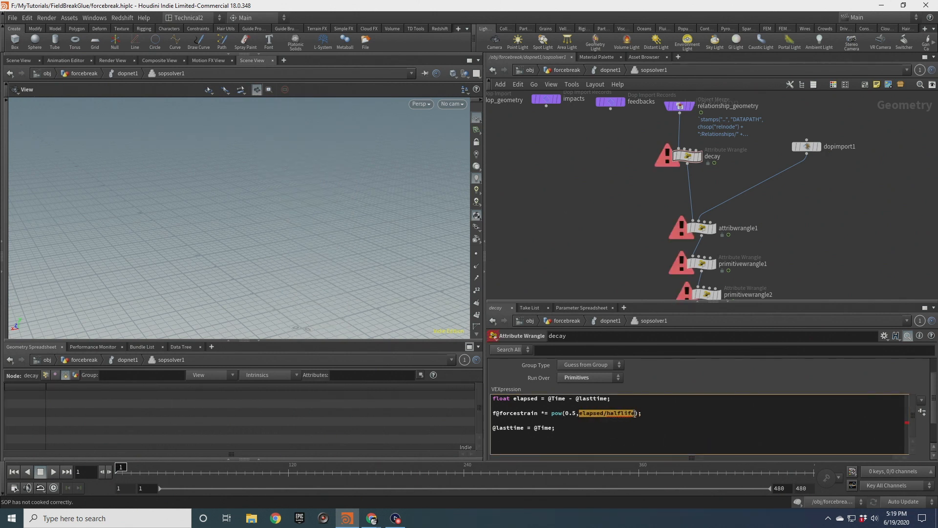
drag(578, 414, 567, 415)
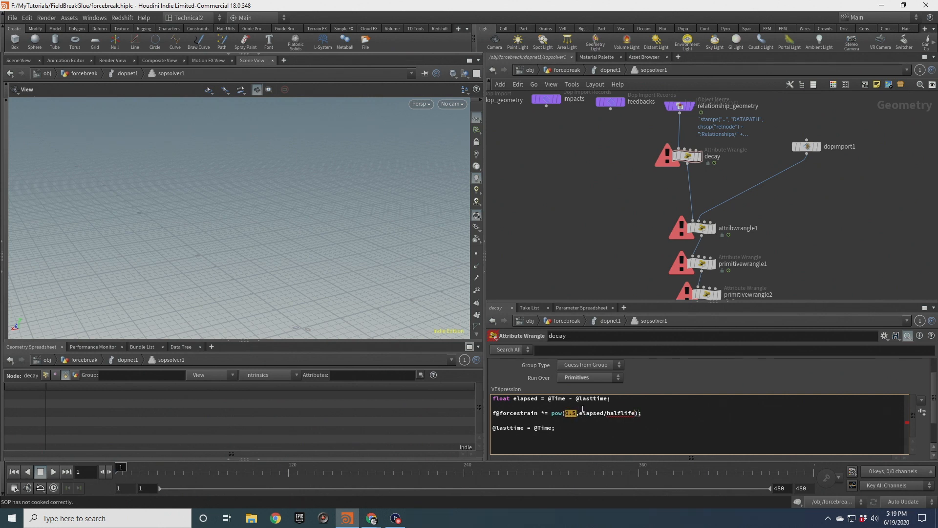
click(593, 414)
drag(606, 414, 639, 414)
click(581, 414)
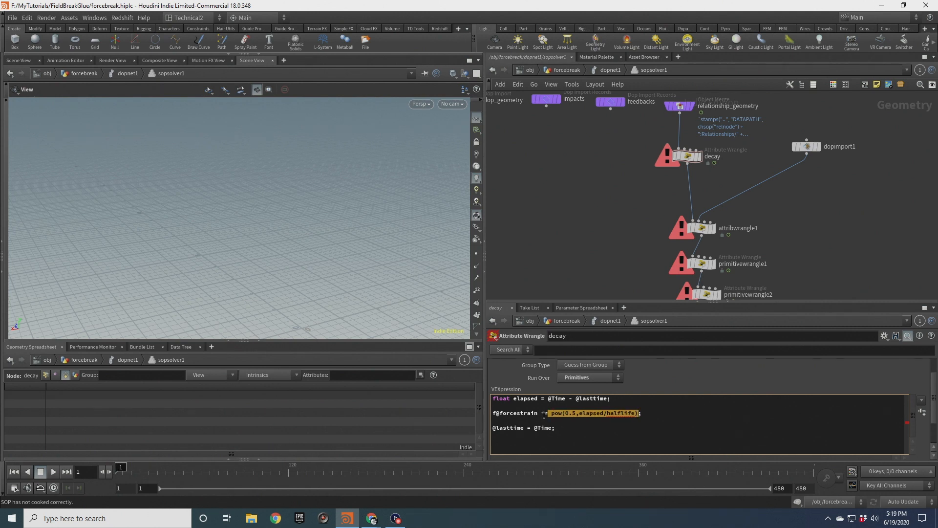
drag(539, 414, 491, 414)
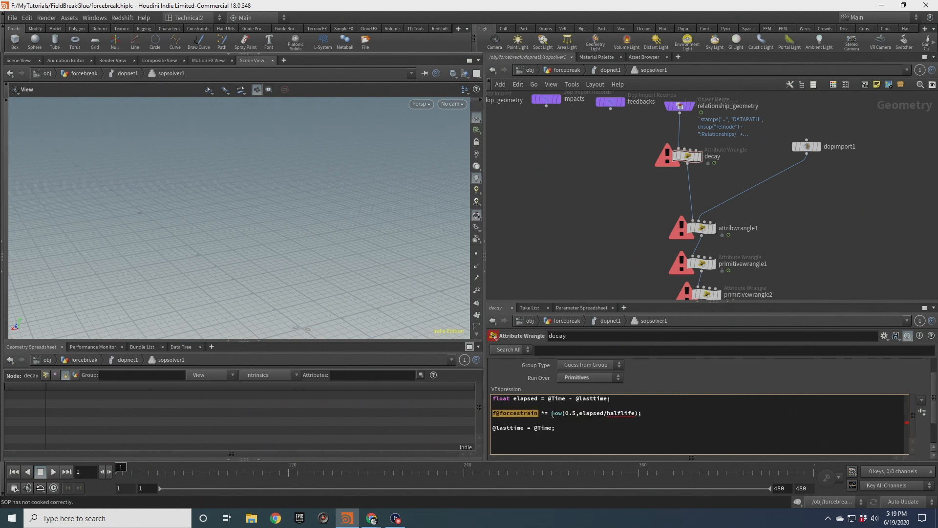
drag(551, 414, 646, 413)
click(661, 411)
drag(517, 397, 541, 398)
click(593, 414)
double_click(539, 412)
click(567, 413)
drag(639, 414, 607, 414)
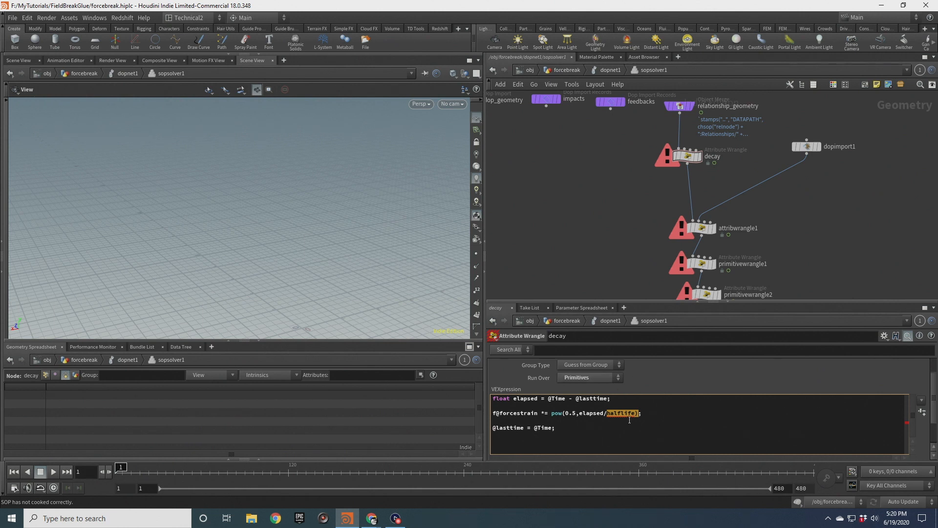
click(699, 416)
Remove the halflife placeholder from decay's exponent and put a relative reference to sopsolver1's Half Life parameter in decay's Group field.
double_click(624, 414)
key(BackSpace)
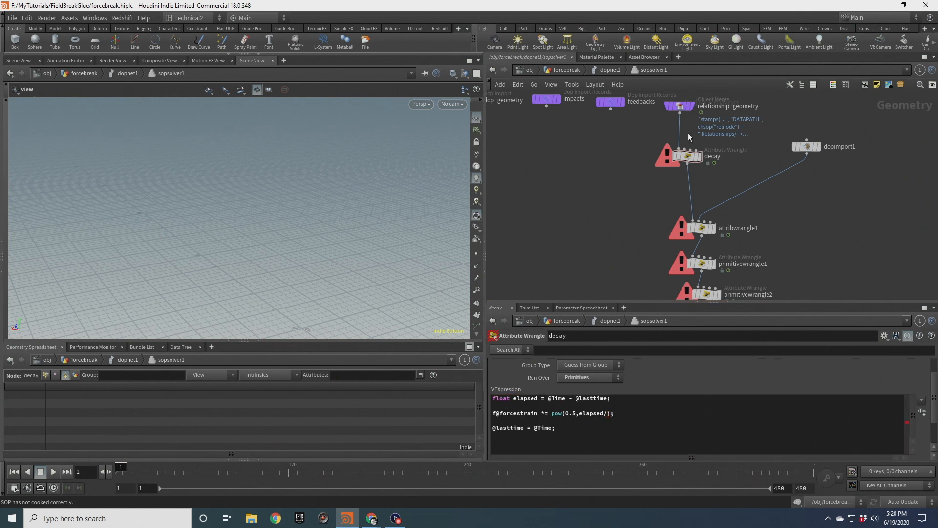
click(609, 70)
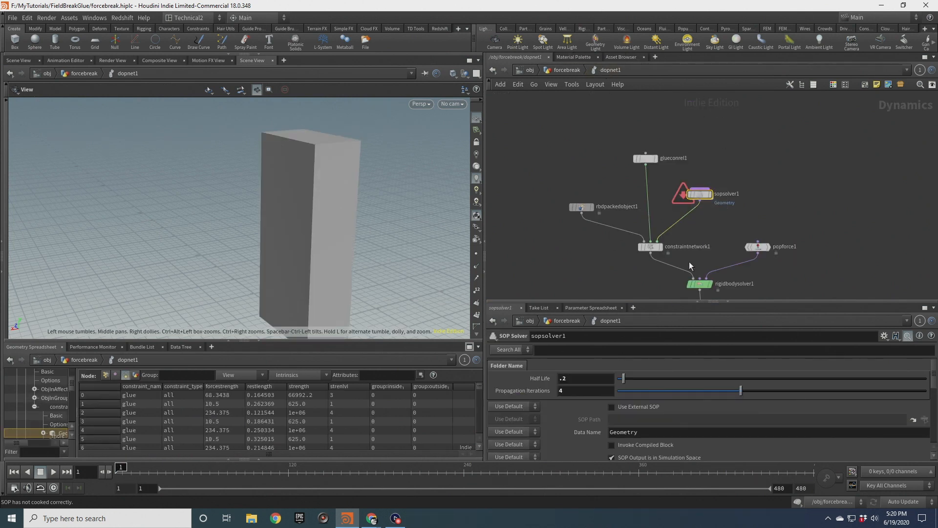
right_click(579, 380)
click(612, 376)
double_click(706, 196)
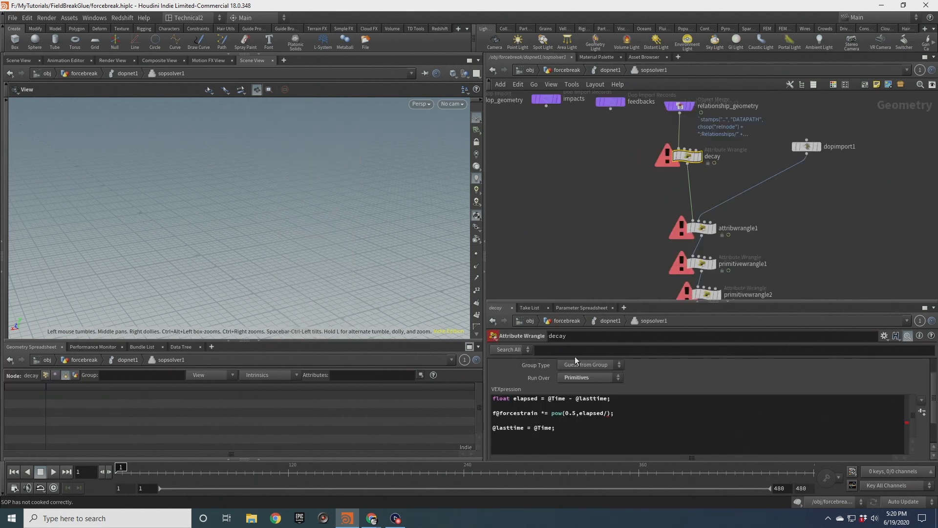
scroll(555, 366, up, 3)
right_click(565, 378)
click(605, 409)
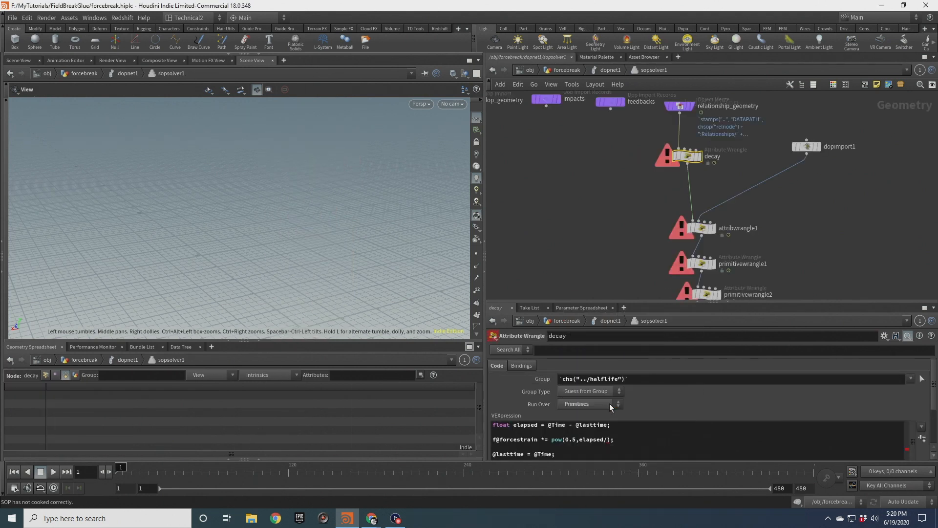
Rewrite the Group reference as chf("../halflife") and move it into decay's pow expression as the divisor of elapsed.
click(635, 378)
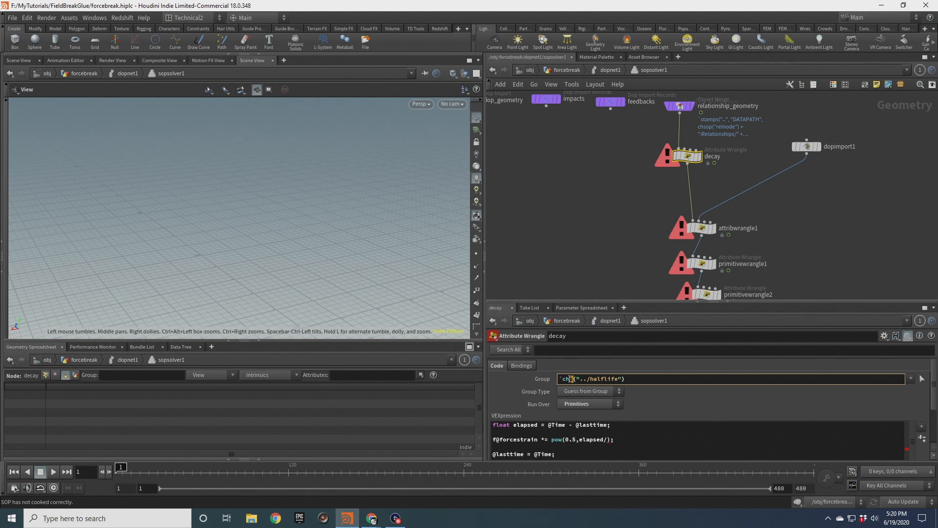
text(f)
drag(563, 379, 560, 380)
key(BackSpace)
drag(634, 379, 532, 379)
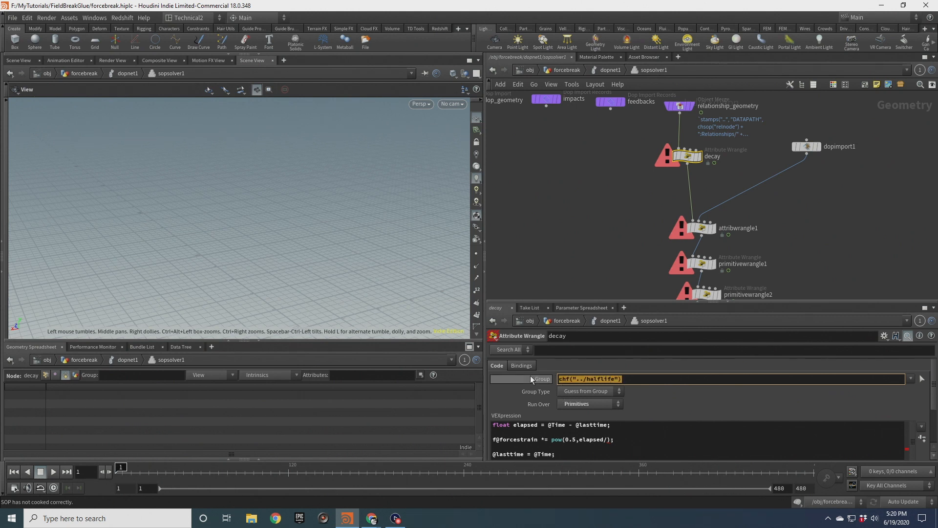
key(ctrl+x)
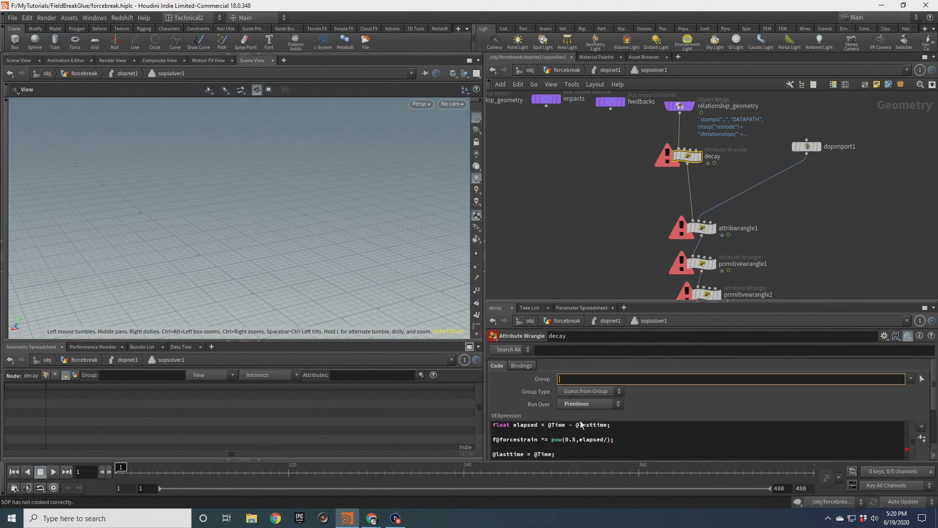
click(608, 440)
key(ctrl+v)
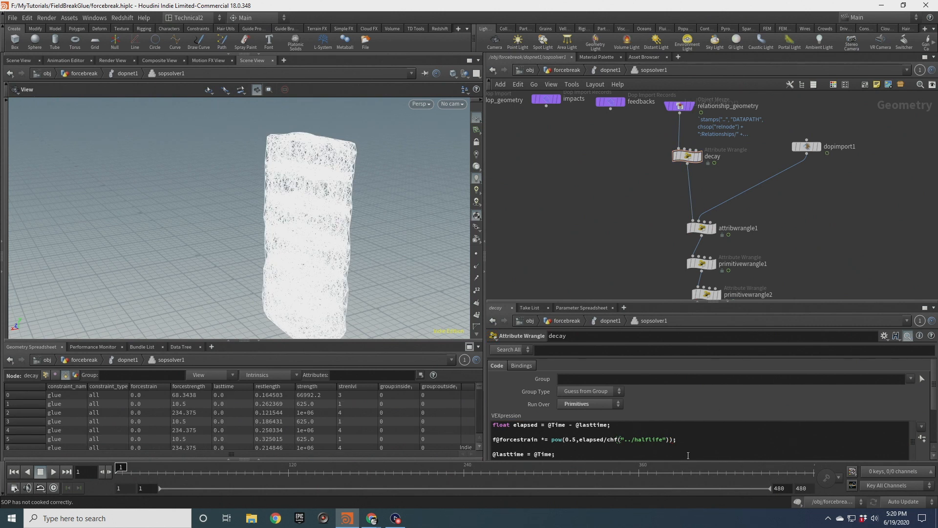
In primitivewrangle1, change the forcestrain assignment from "=" to "+=" so that the strain accumulates.
drag(849, 302, 849, 267)
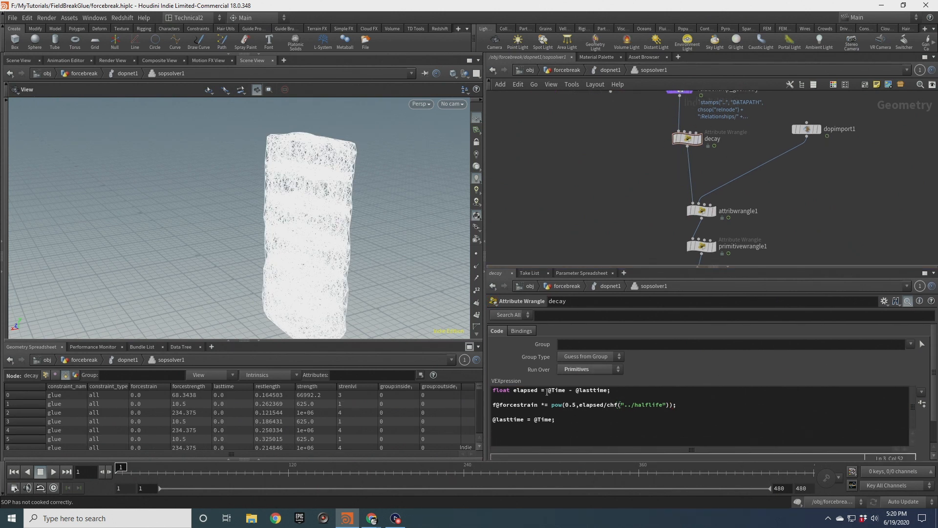
middle_drag(671, 198, 660, 132)
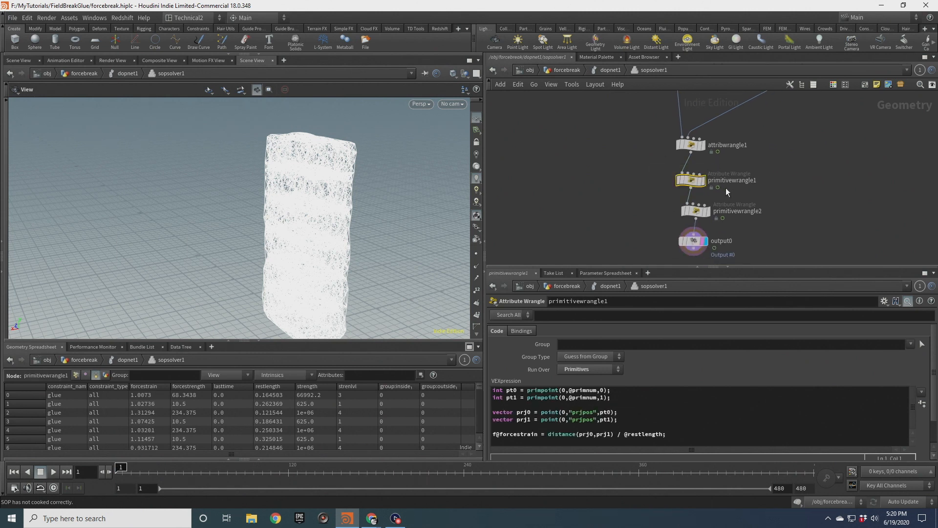
click(691, 180)
click(542, 434)
text(+)
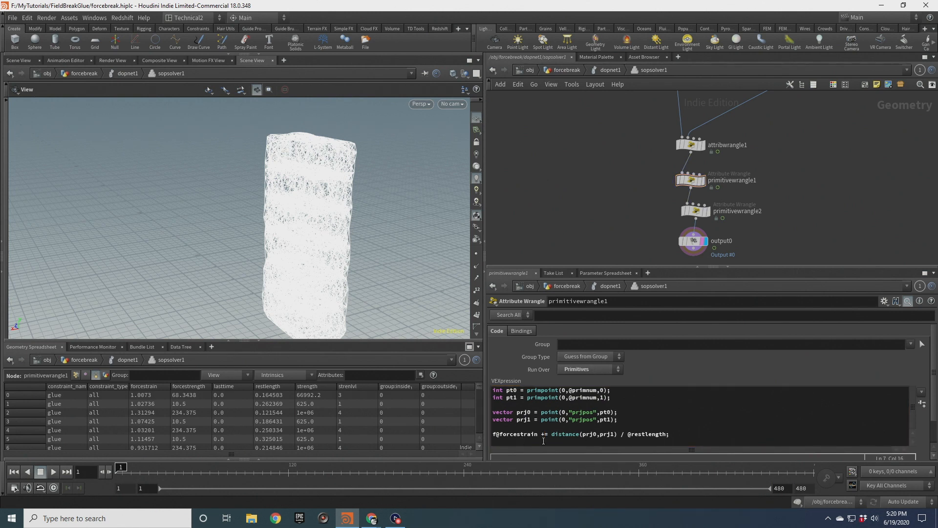
Review the solver chain from decay through the wrangles to output0 and the constraint geometry it processes.
middle_drag(624, 142, 618, 184)
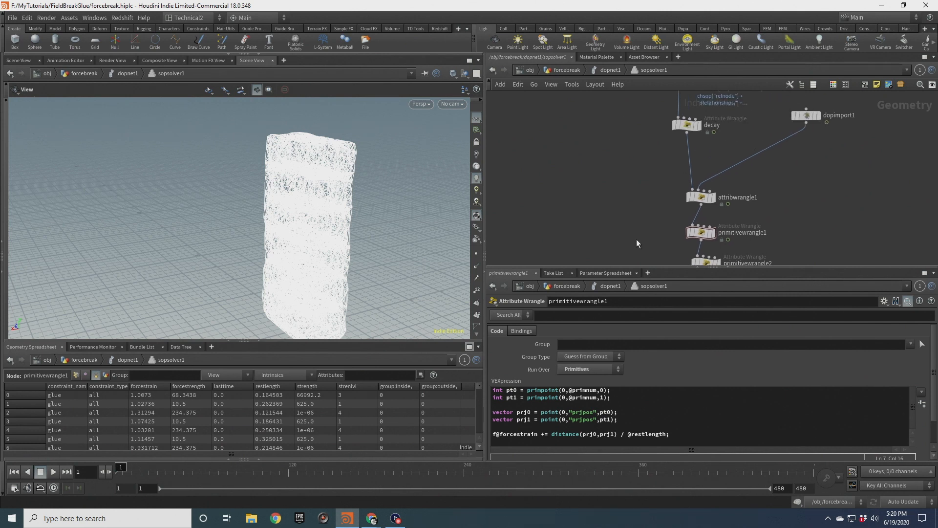
middle_drag(628, 236, 628, 154)
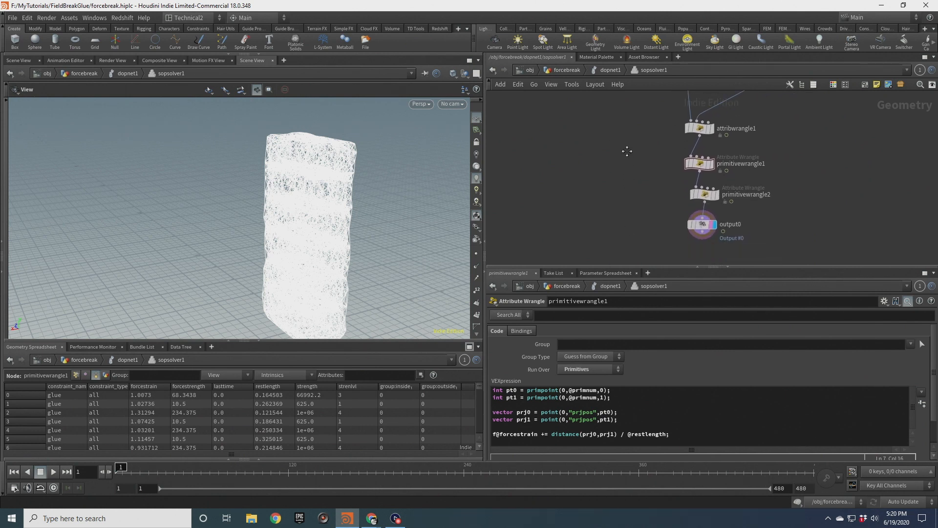
drag(346, 205, 306, 205)
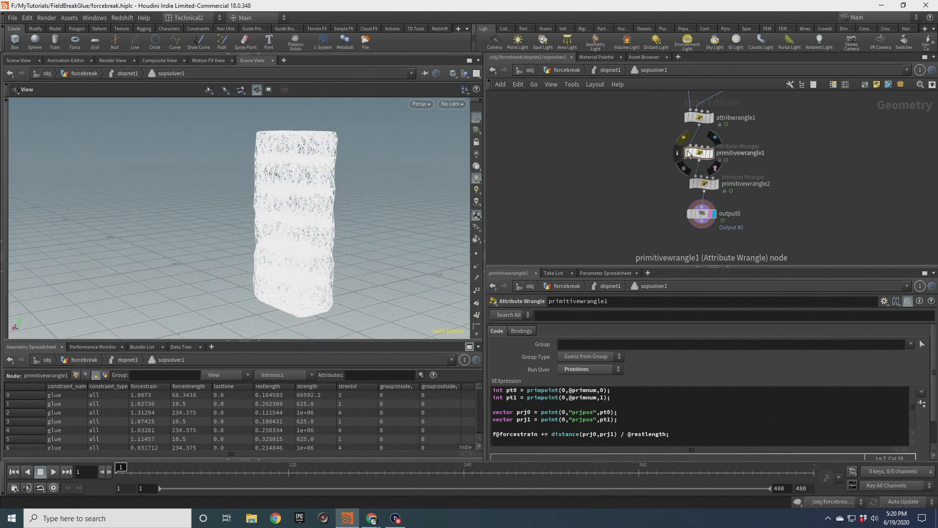
middle_drag(634, 136, 620, 234)
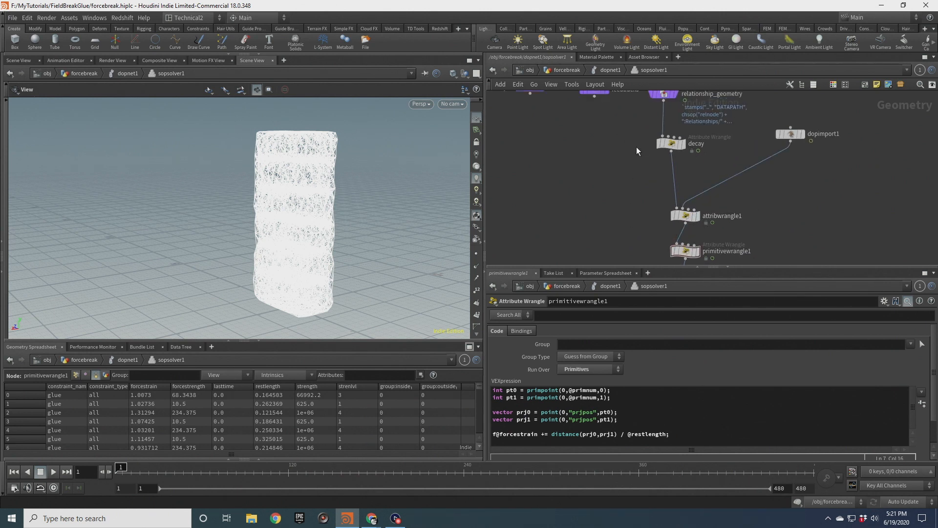
middle_drag(634, 139, 633, 78)
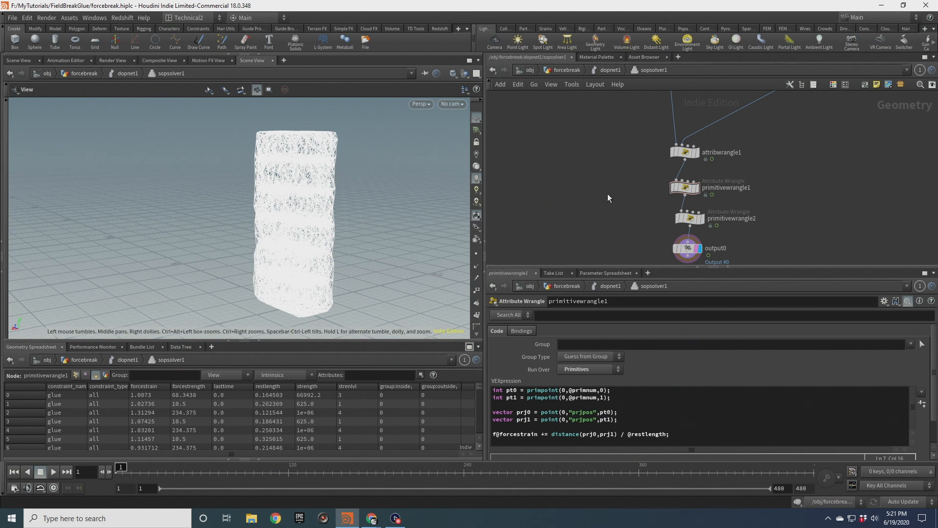
middle_drag(644, 226, 614, 146)
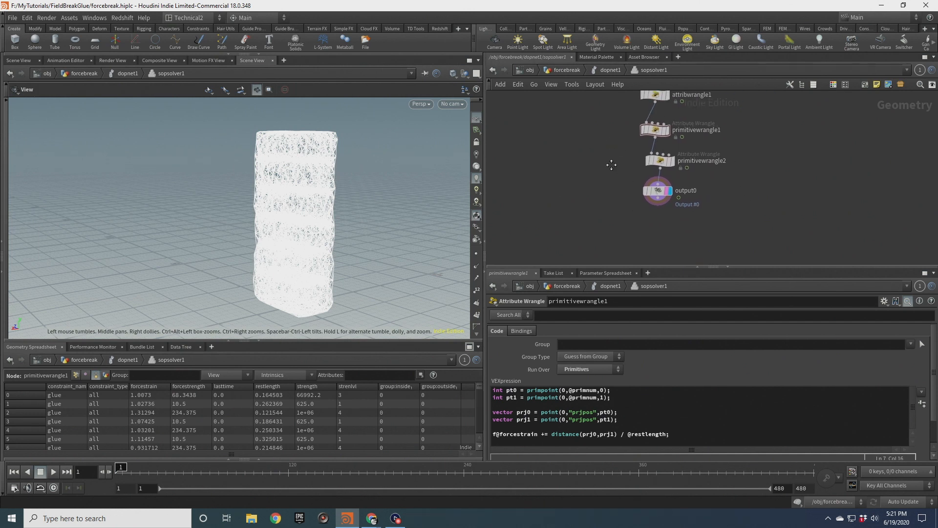
drag(346, 191, 313, 190)
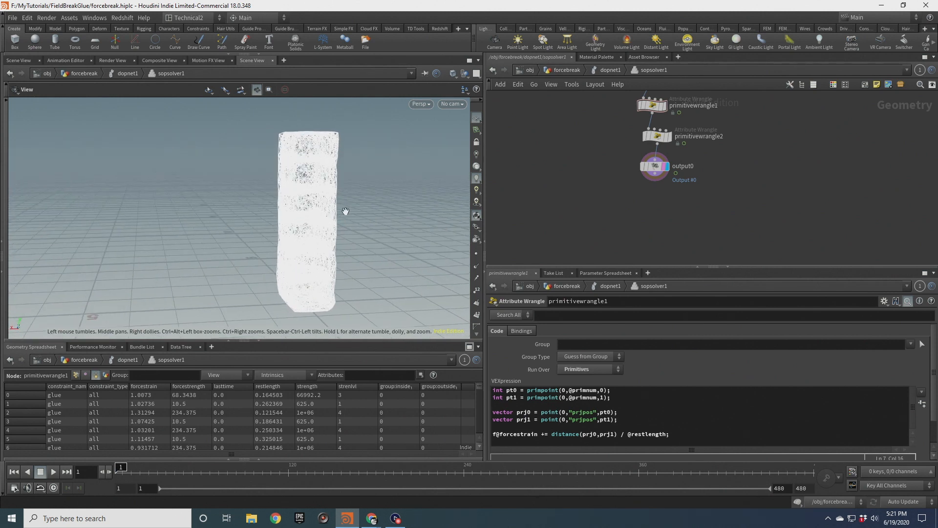
Move output0 down, add a For-Each Number loop beside its input wire, and delete the loop's foreach_count1 node.
middle_drag(623, 179, 607, 154)
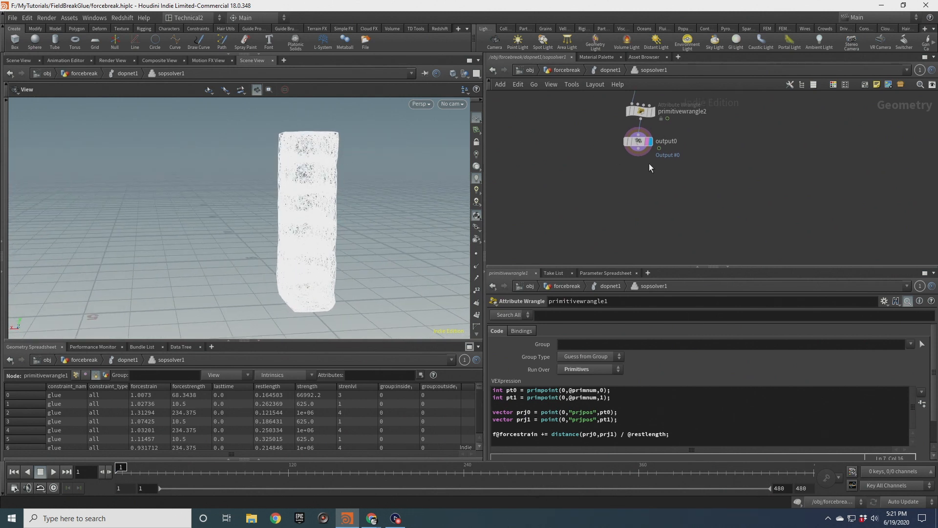
drag(639, 144, 642, 254)
mouse_move(666, 154)
middle_down()
mouse_move(653, 219)
mouse_move(656, 160)
middle_up()
key(Tab)
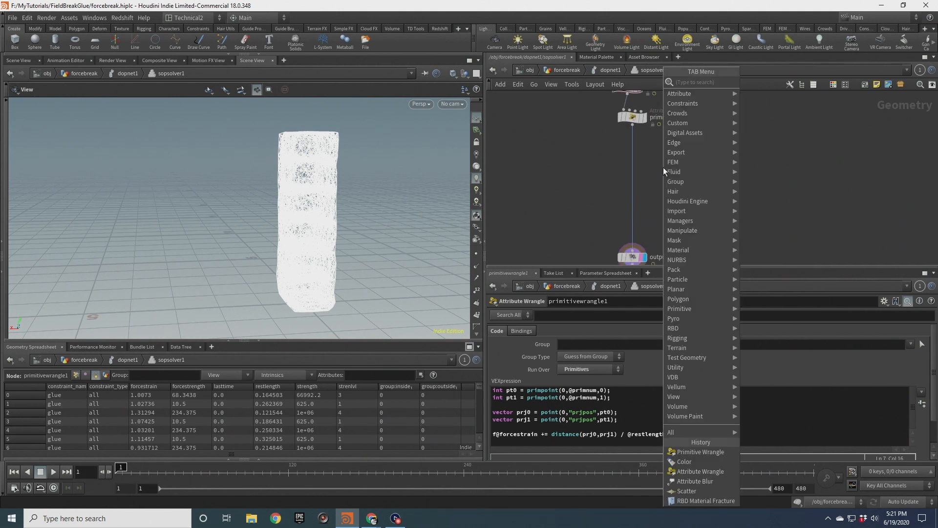
text(fore)
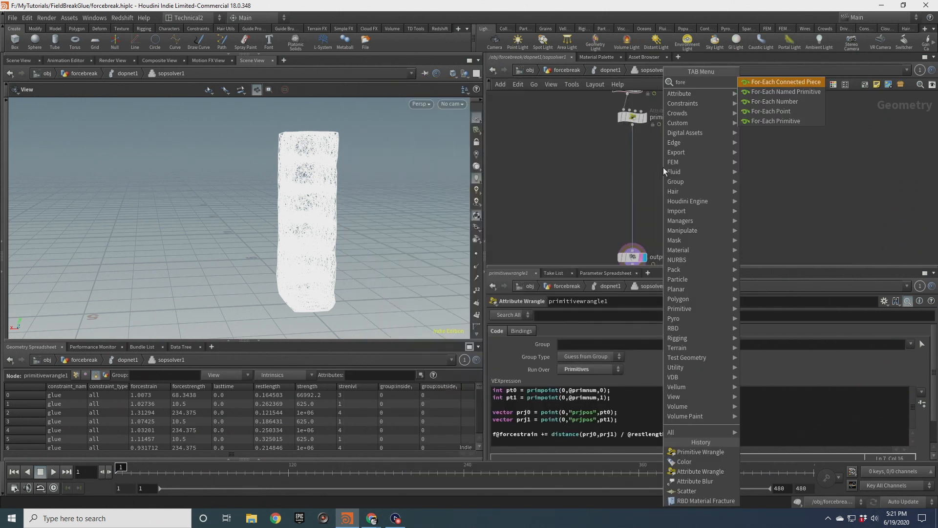
key(Down)
key(Down)
key(Return)
click(664, 167)
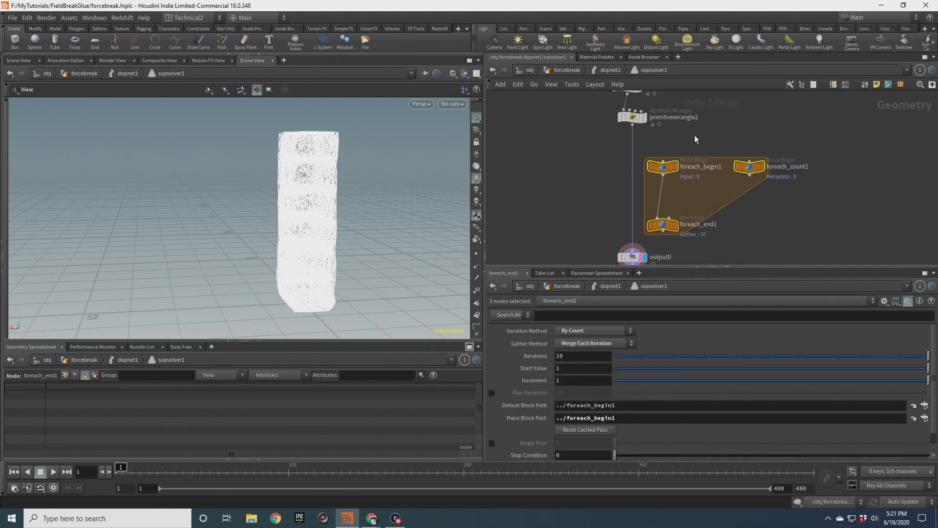
drag(694, 135, 778, 196)
key(Delete)
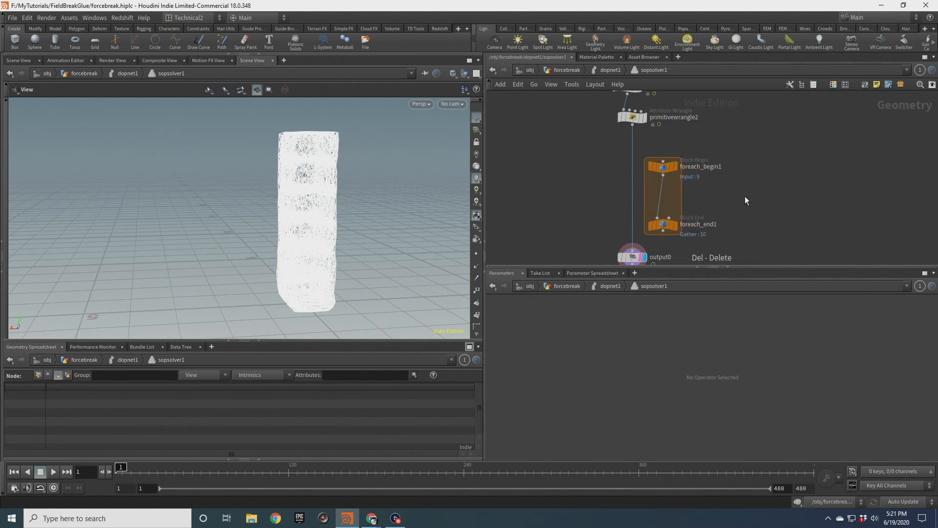
Link foreach_end1's Iterations to sopsolver1's Propagation Iterations parameter with a relative reference.
middle_drag(744, 201, 752, 177)
click(673, 196)
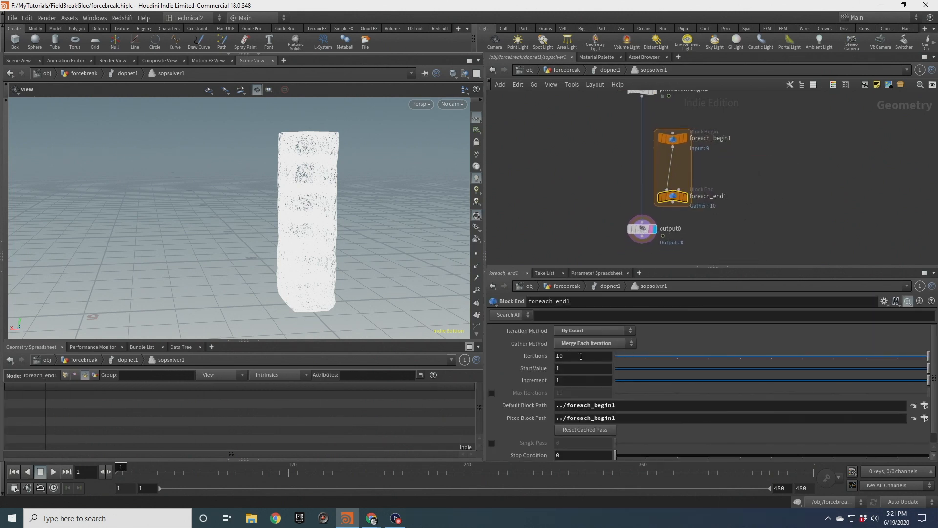
click(611, 70)
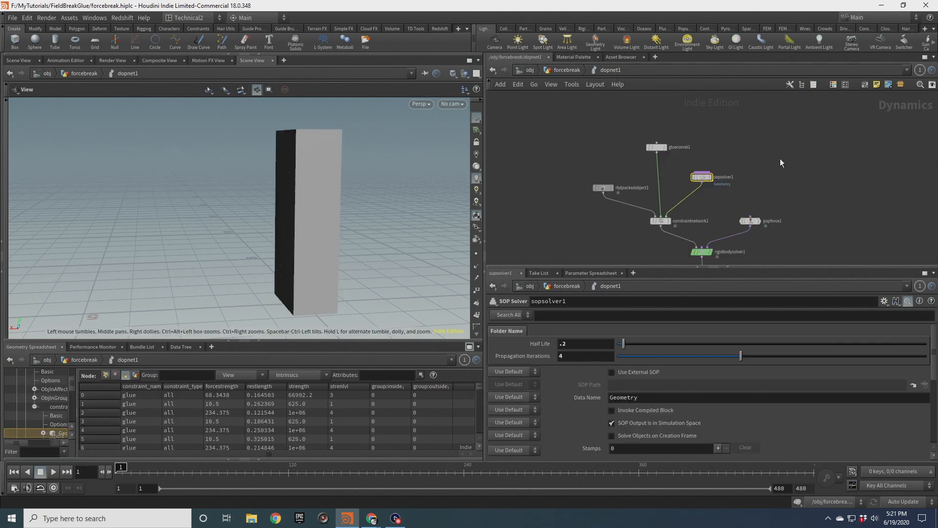
right_click(575, 356)
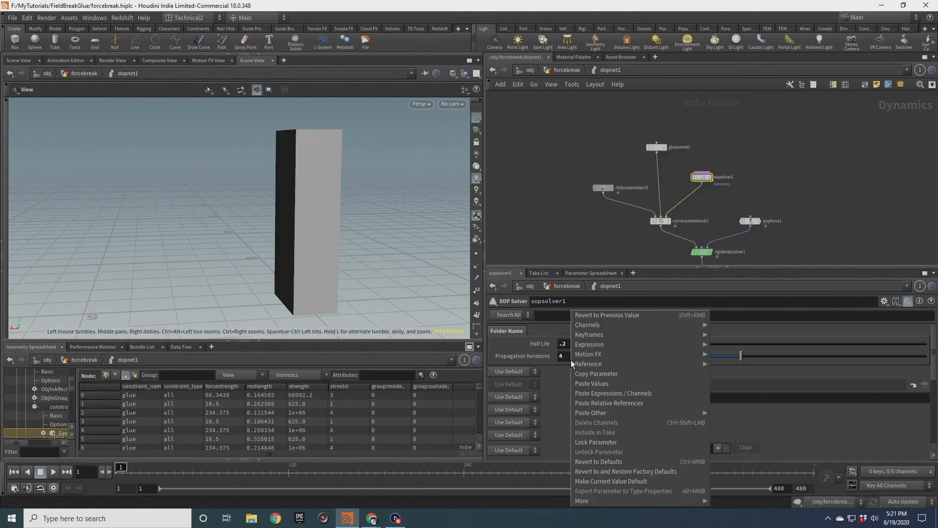
click(620, 375)
double_click(702, 177)
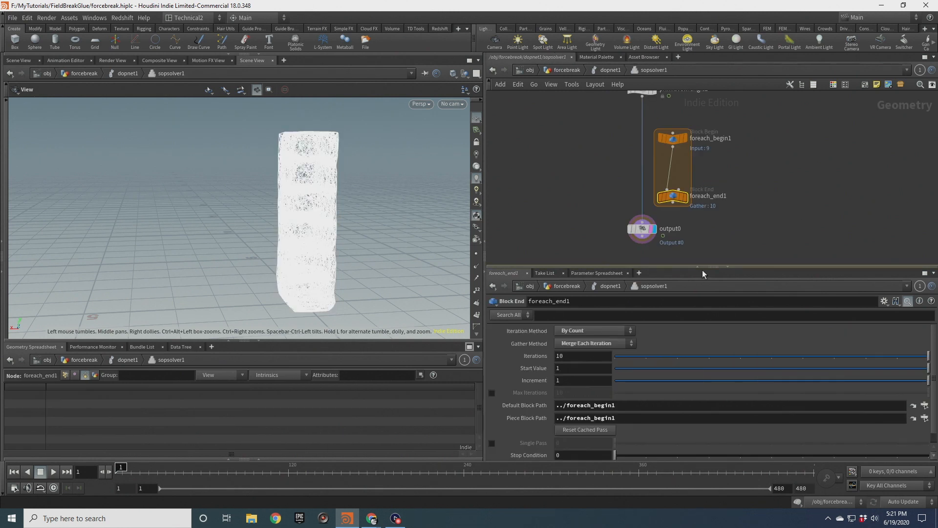
right_click(572, 358)
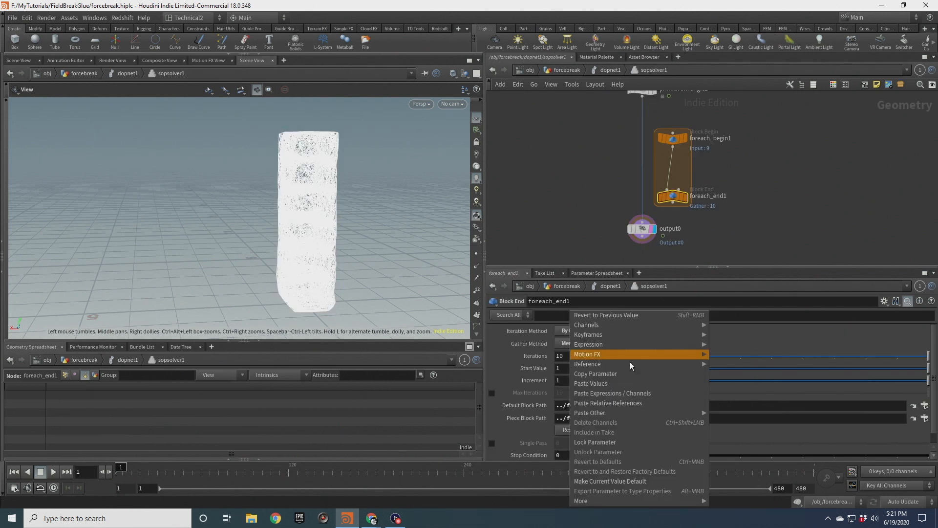
click(620, 404)
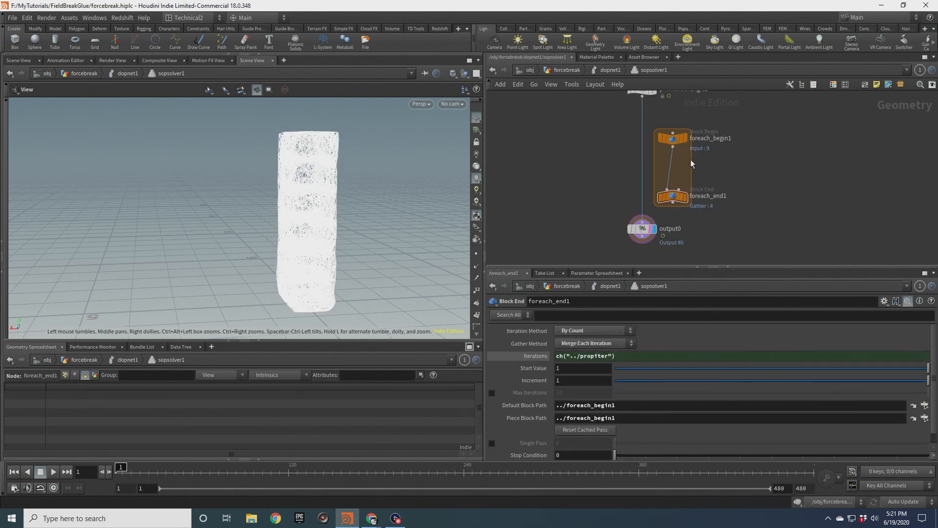
Wire the for-each loop between primitivewrangle2 and output0, spacing its begin and end nodes apart in the chain.
middle_drag(690, 160, 698, 173)
drag(649, 109, 680, 145)
middle_drag(627, 155, 635, 104)
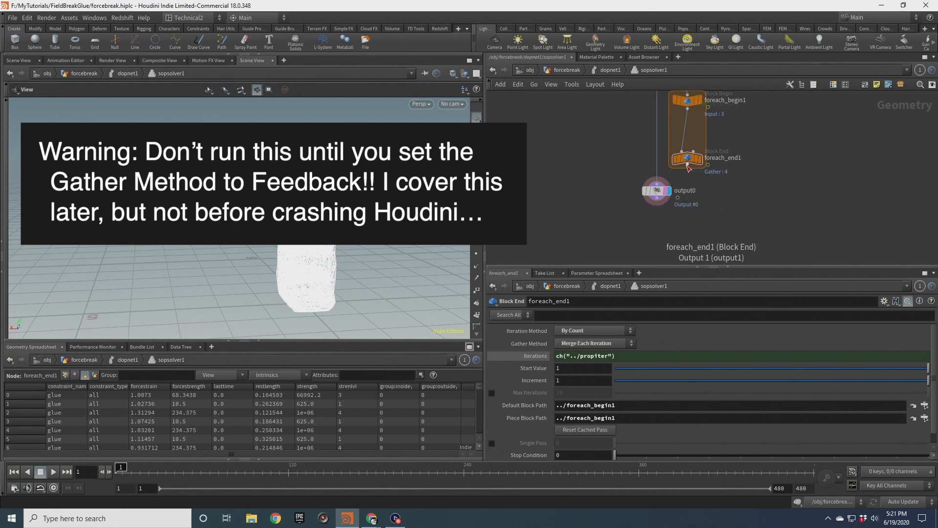
drag(688, 169, 657, 184)
middle_drag(687, 148, 711, 217)
drag(709, 173, 678, 151)
drag(712, 224, 681, 221)
middle_drag(628, 217, 621, 169)
drag(623, 169, 702, 239)
drag(679, 178, 678, 199)
middle_drag(714, 132, 717, 198)
Add an Attribute Promote node inside the loop, fed by foreach_begin1.
scroll(686, 177, up, 4)
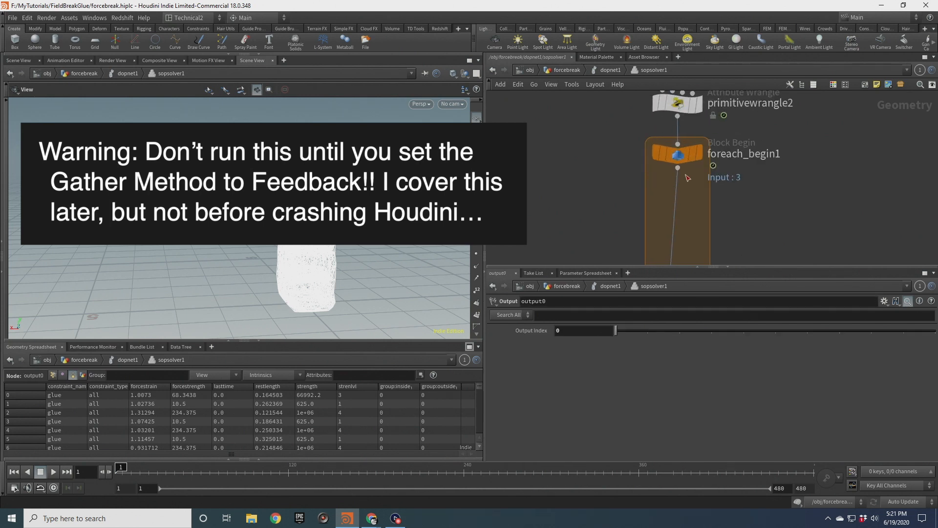
click(678, 168)
key(Tab)
text(att pr)
key(Return)
click(701, 202)
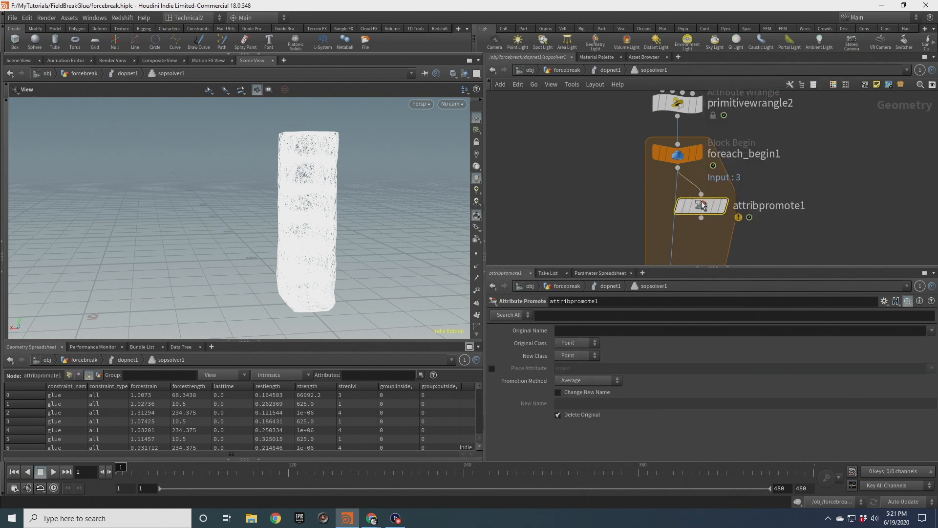
Set the Attribute Promote's Original Name to forcestrain and Original Class to Primitive, and shift the node aside in the loop.
click(581, 328)
text(force)
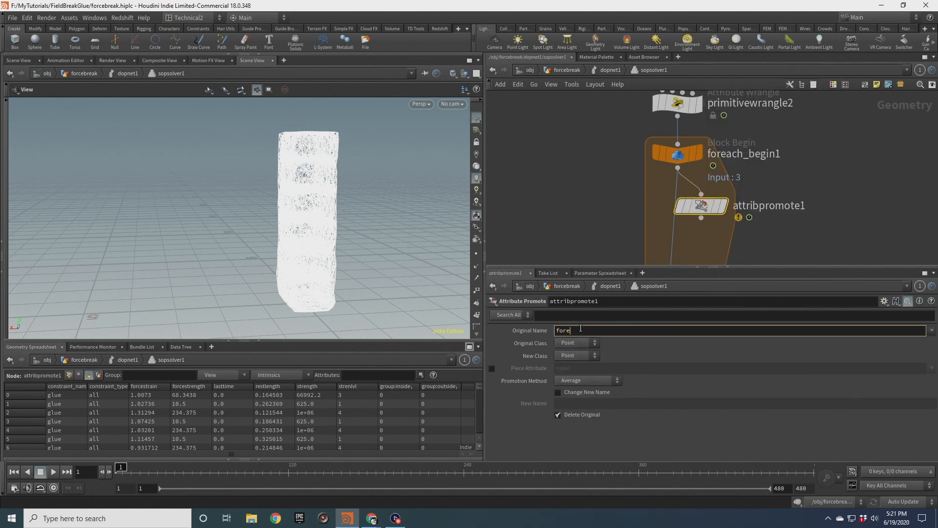
text(strain)
key(Return)
click(587, 342)
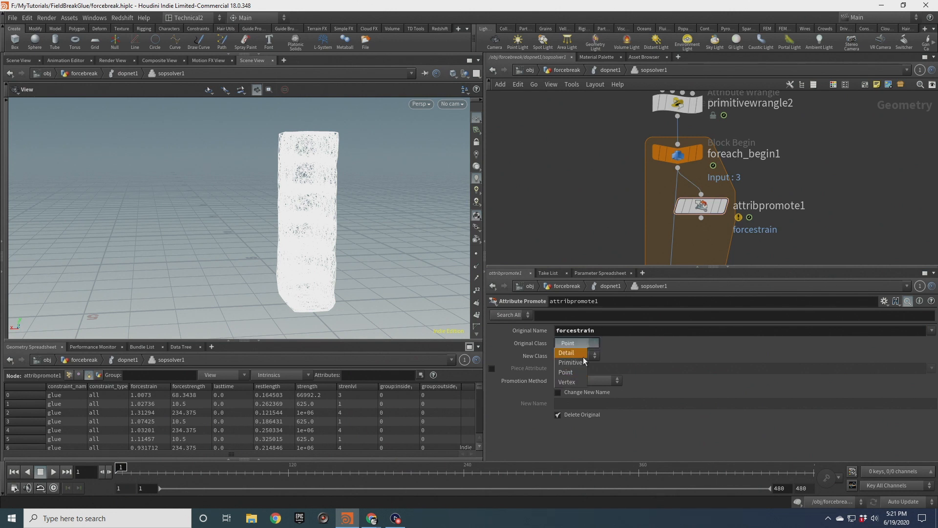
click(582, 357)
drag(705, 204, 722, 210)
scroll(334, 162, up, 10)
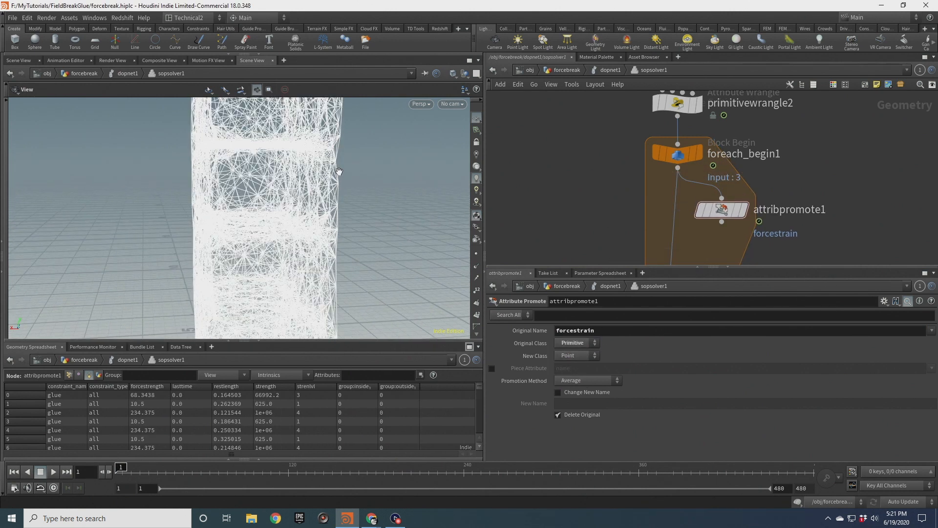
Add a second Attribute Promote node fed by attribpromote1 inside the for-each loop.
drag(335, 162, 335, 160)
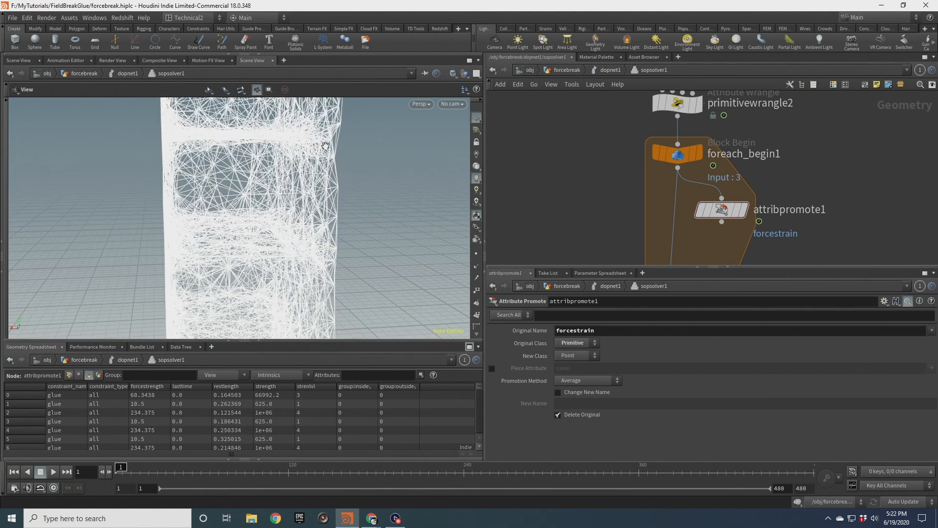
middle_drag(626, 218, 622, 146)
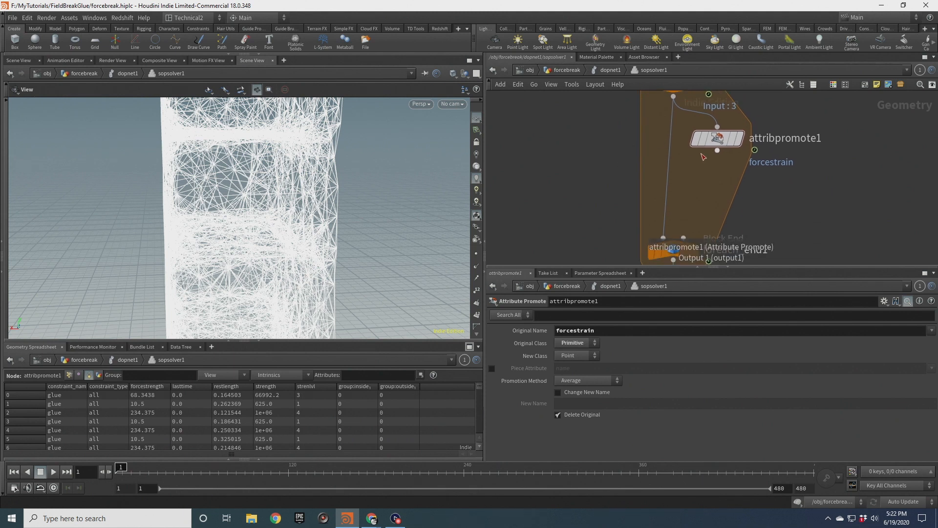
click(717, 151)
key(Tab)
text(att pr)
key(Return)
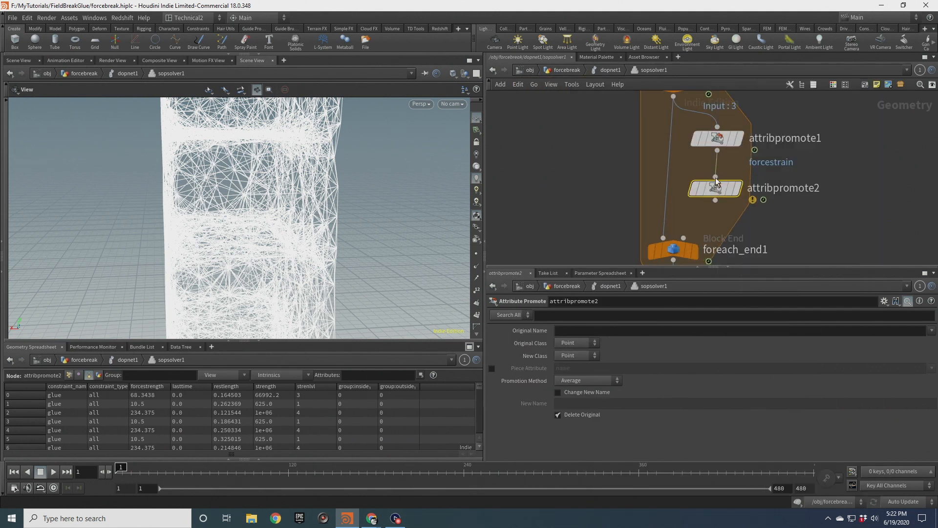
Set attribpromote2's Original Name to forcestrain and its New Class to Primitive.
click(586, 355)
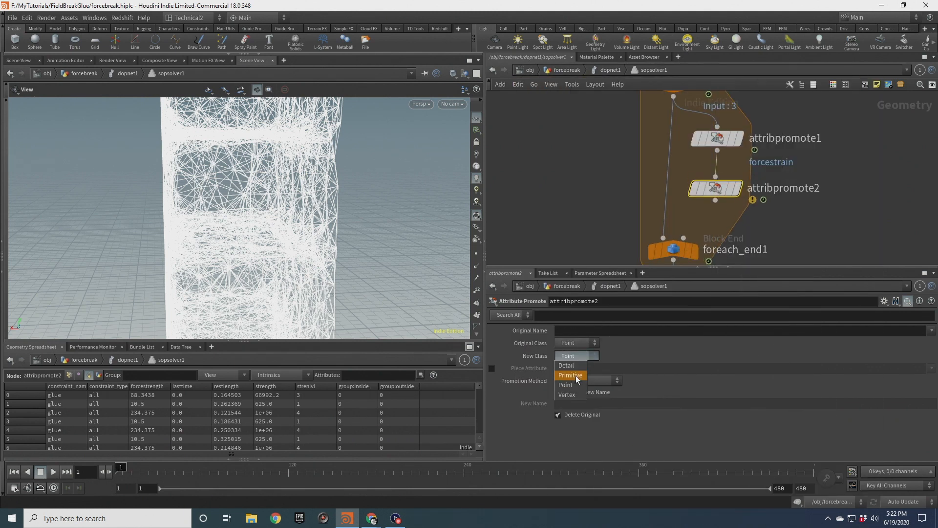
click(576, 330)
text(forceprim)
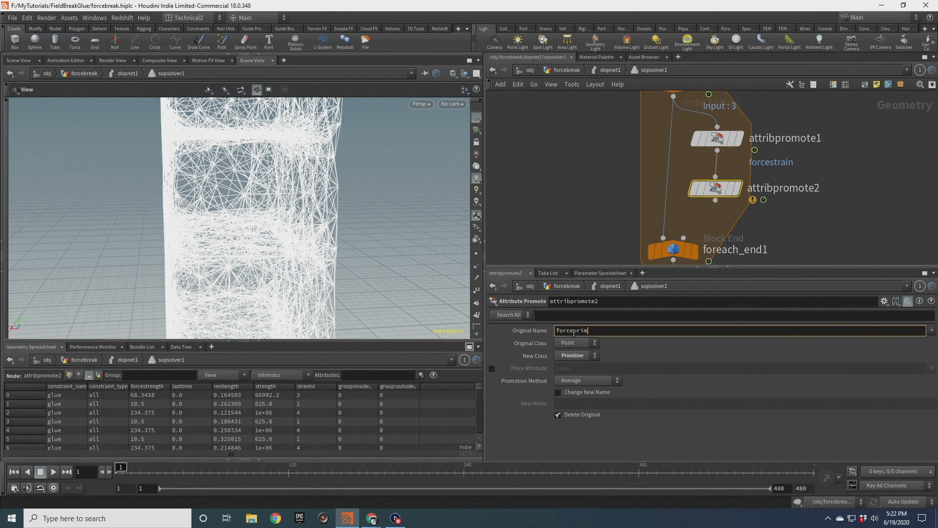
key(BackSpace)
key(BackSpace)
click(585, 154)
Pull primitivewrangle2 out of the chain above the loop and place it off to the side.
scroll(834, 148, down, 3)
middle_drag(839, 146, 833, 209)
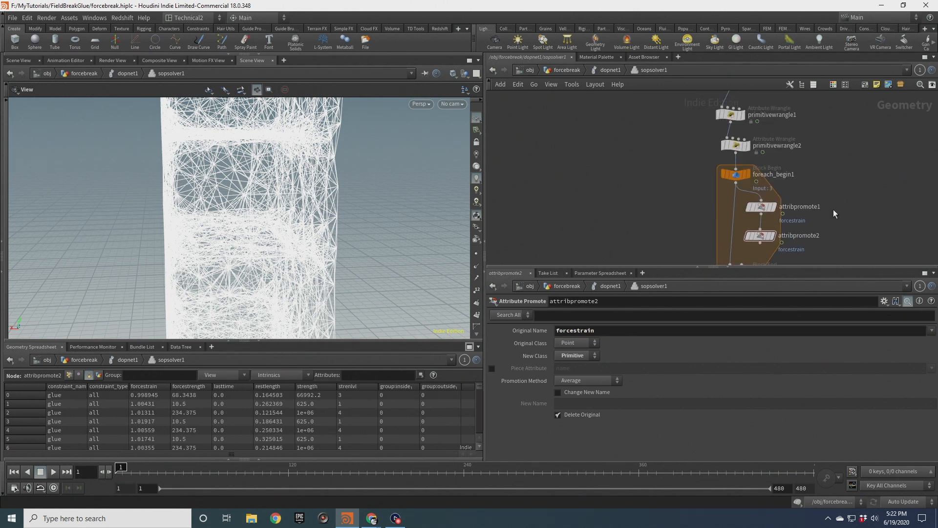
drag(687, 136, 787, 166)
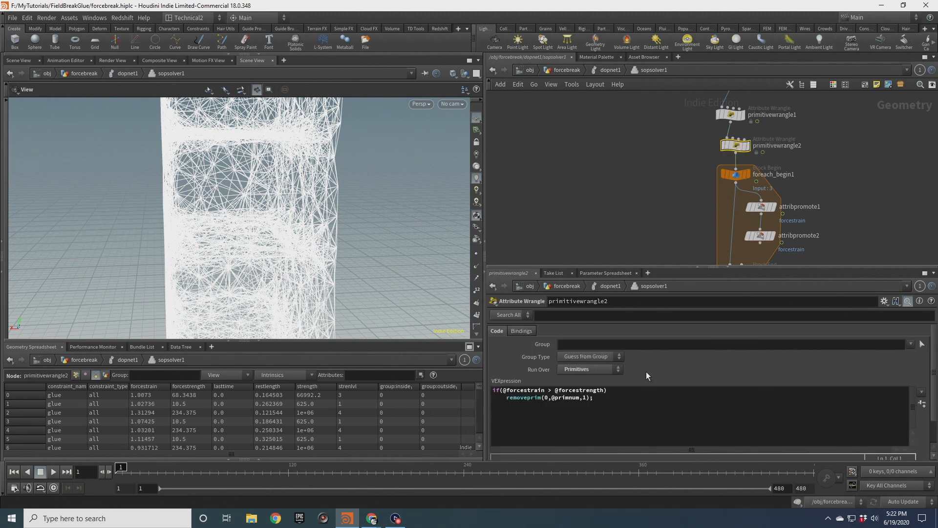
drag(738, 145, 601, 206)
Wire attribpromote2 into foreach_end1 and line up the four loop nodes vertically beneath primitivewrangle1.
middle_drag(750, 243, 732, 135)
drag(742, 135, 713, 156)
middle_drag(793, 165, 811, 234)
drag(757, 181, 737, 168)
drag(698, 123, 752, 245)
drag(737, 136, 735, 115)
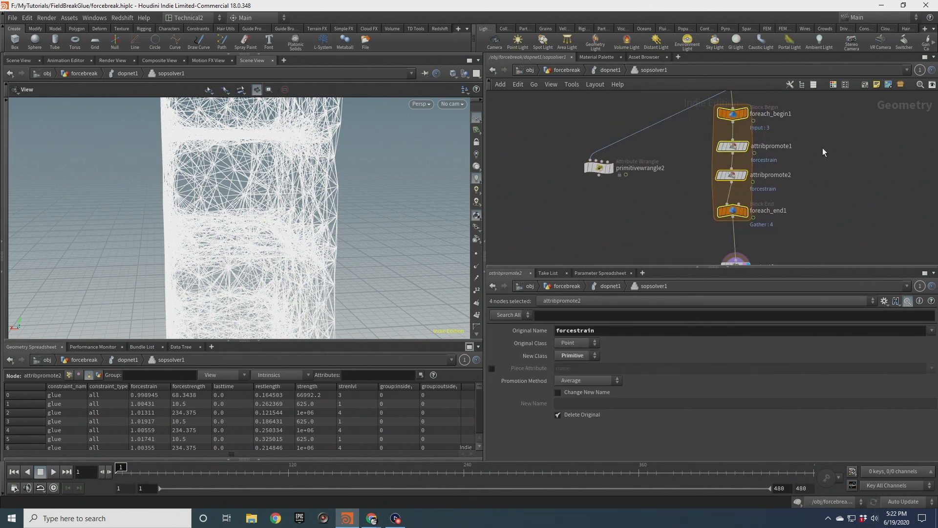
click(825, 152)
middle_drag(829, 155, 824, 209)
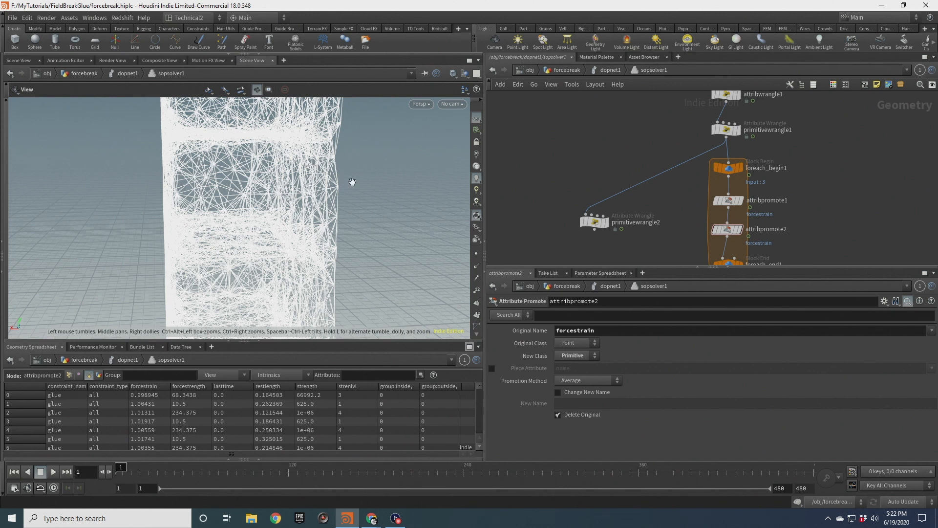
Insert primitivewrangle2 into the connection between foreach_end1 and output0.
middle_drag(368, 176, 380, 267)
drag(380, 267, 435, 255)
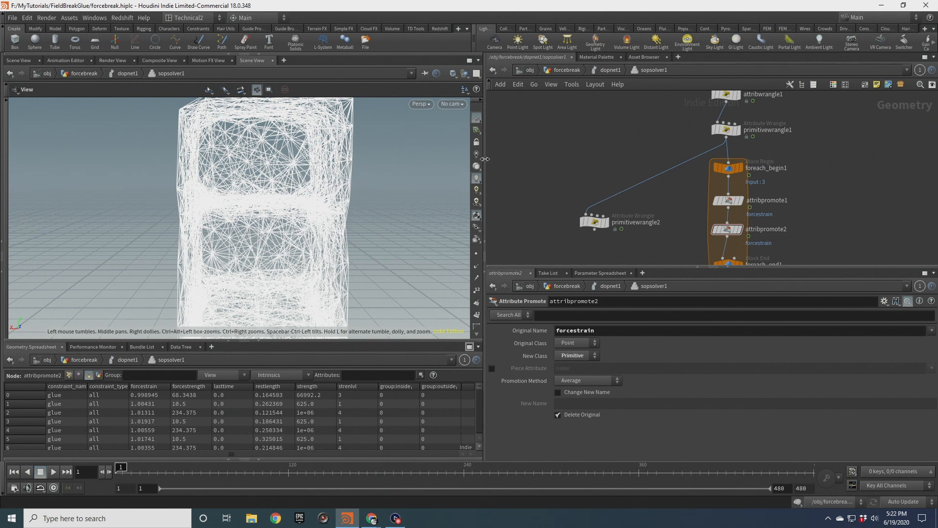
middle_drag(606, 142, 599, 69)
drag(593, 148, 672, 222)
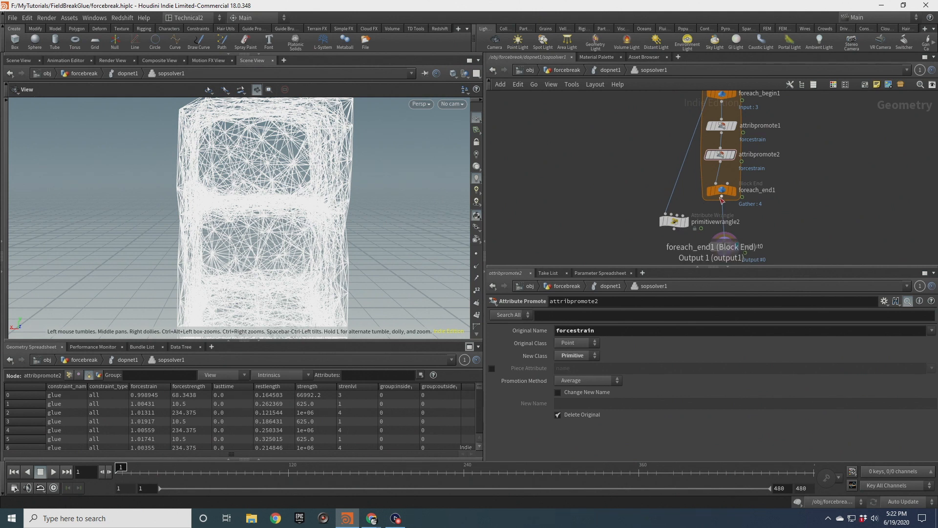
middle_drag(673, 230, 673, 167)
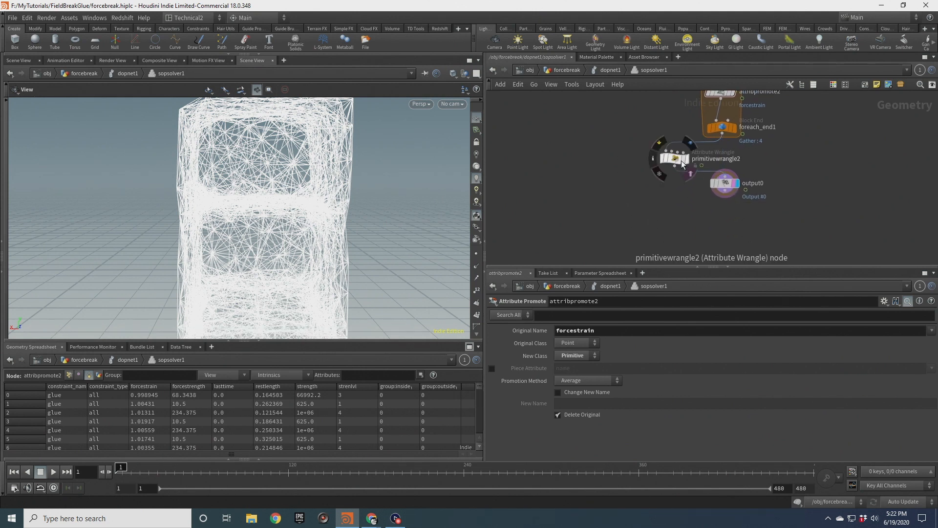
drag(675, 158, 728, 156)
Rename primitivewrangle2 to break_constraints and shift it with output0 farther below the loop.
double_click(778, 157)
text(break_constraint)
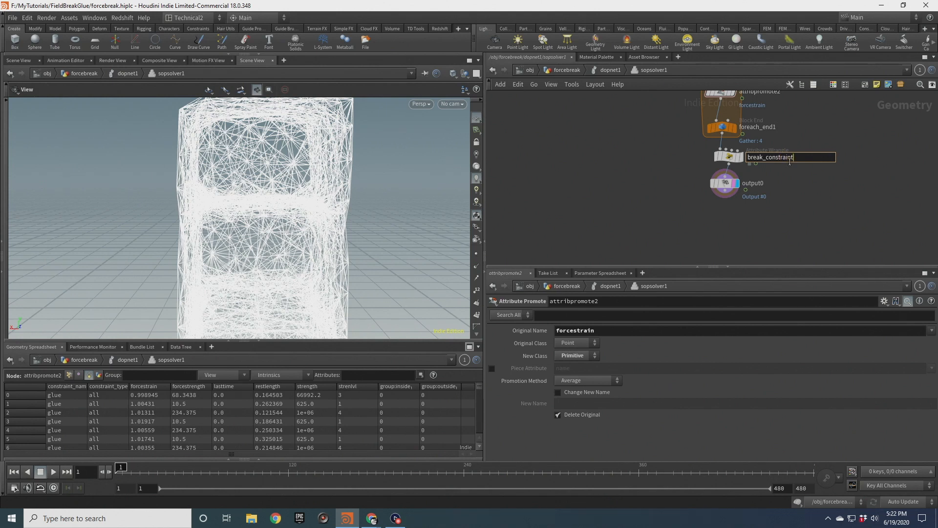
key(Return)
drag(765, 216, 711, 152)
drag(726, 157, 723, 209)
scroll(772, 172, down, 3)
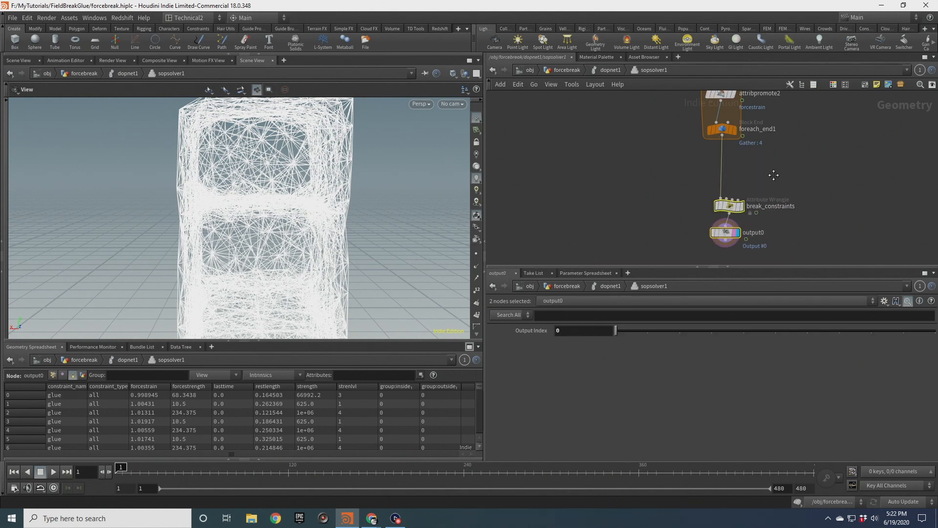
Enclose the four for-each loop nodes in a network box titled "propagation iterations".
middle_drag(772, 172, 779, 253)
drag(779, 253, 740, 175)
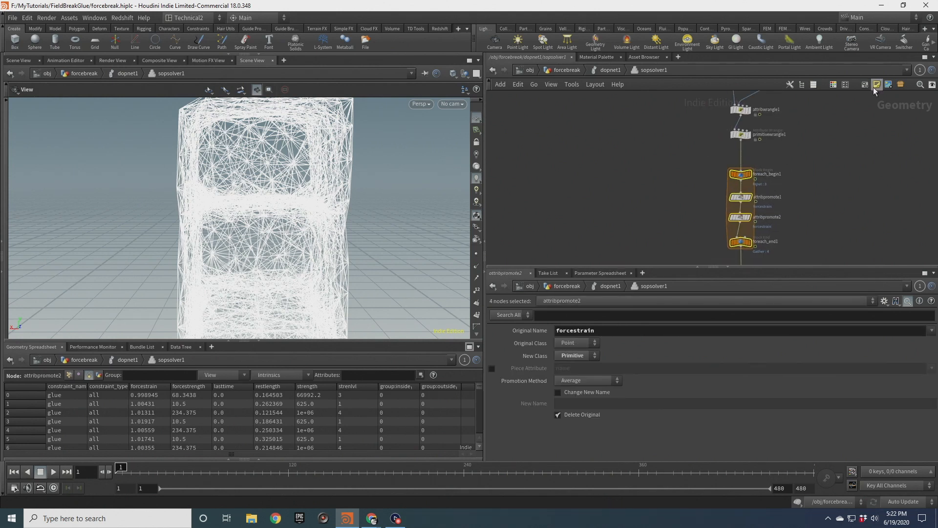
click(864, 86)
click(762, 163)
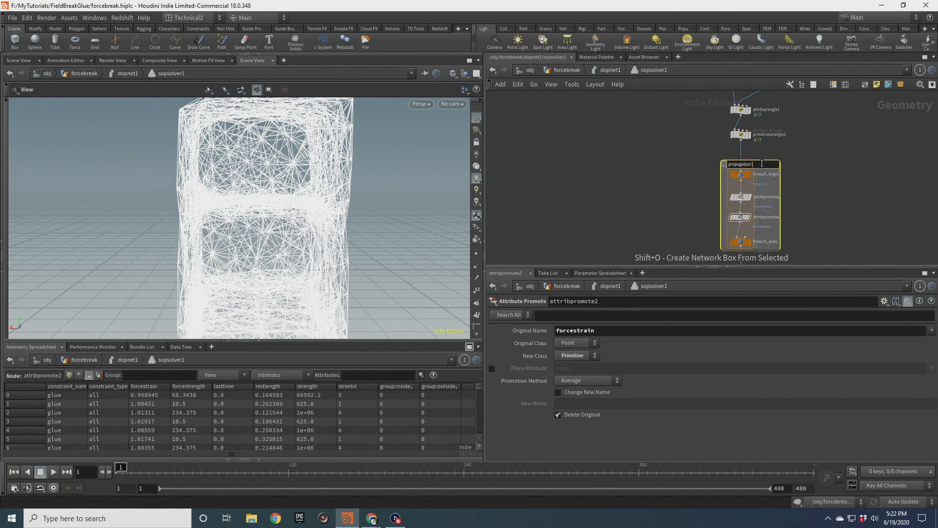
click(838, 167)
Rename attribwrangle1, the wrangle that computes prjpos, to measure_acceleration.
middle_drag(825, 210, 797, 230)
middle_drag(786, 146, 782, 174)
click(723, 176)
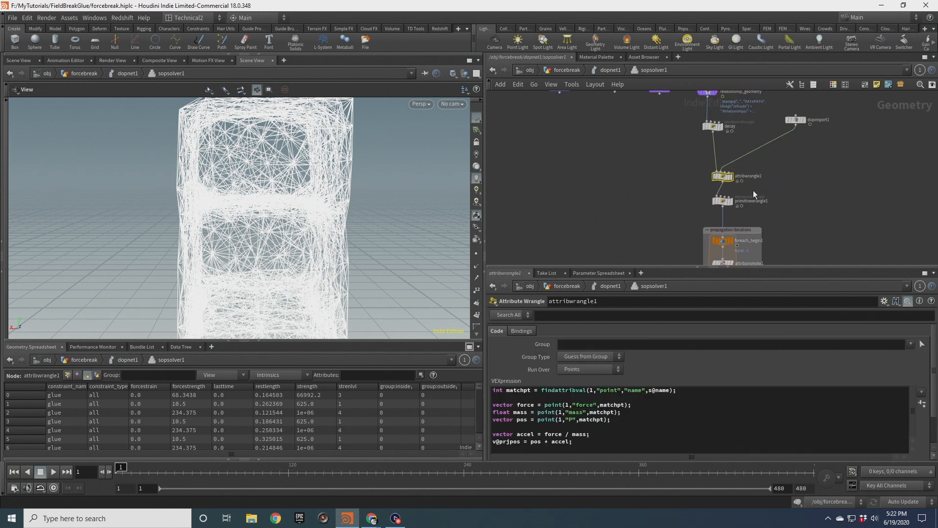
double_click(750, 176)
text(measure_acceleration)
key(Return)
Rename primitivewrangle1 to update_strain and save the scene.
click(723, 201)
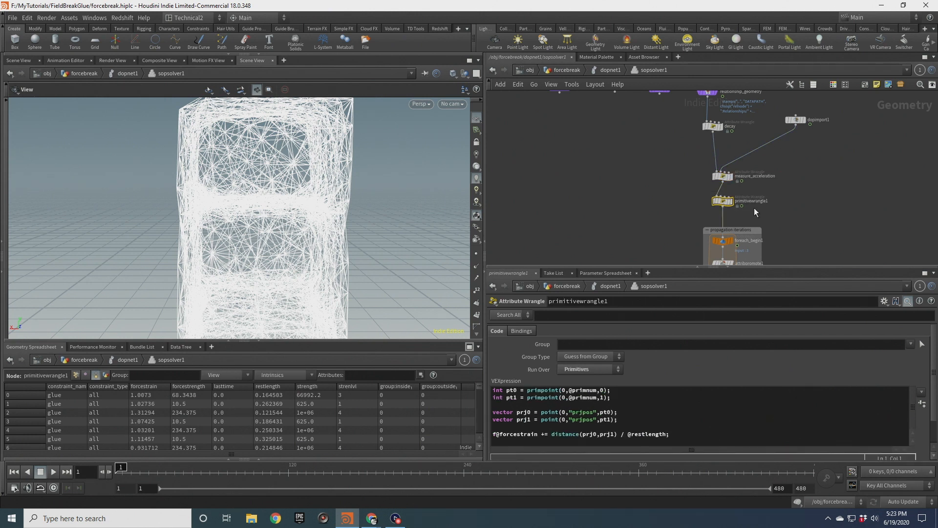
double_click(754, 200)
text(update_strain)
key(Return)
scroll(806, 241, down, 3)
middle_drag(809, 215, 803, 175)
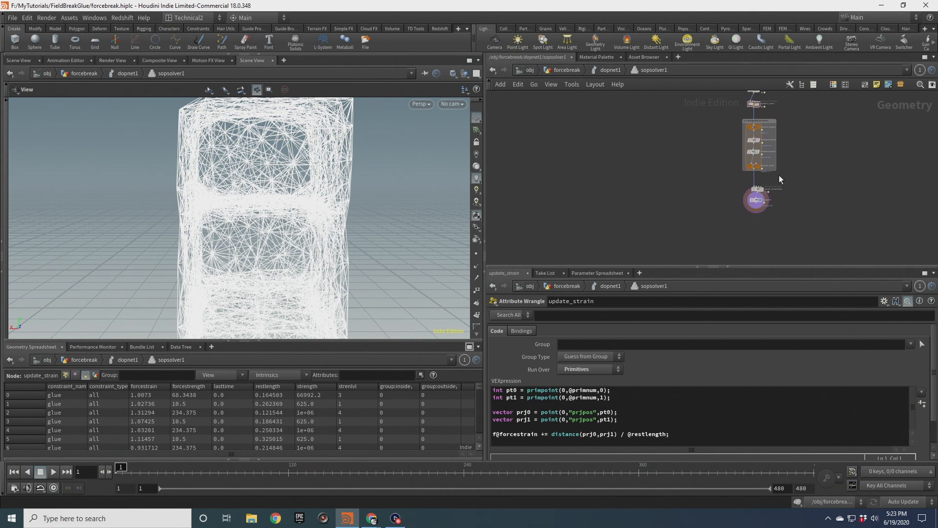
key(ctrl+s)
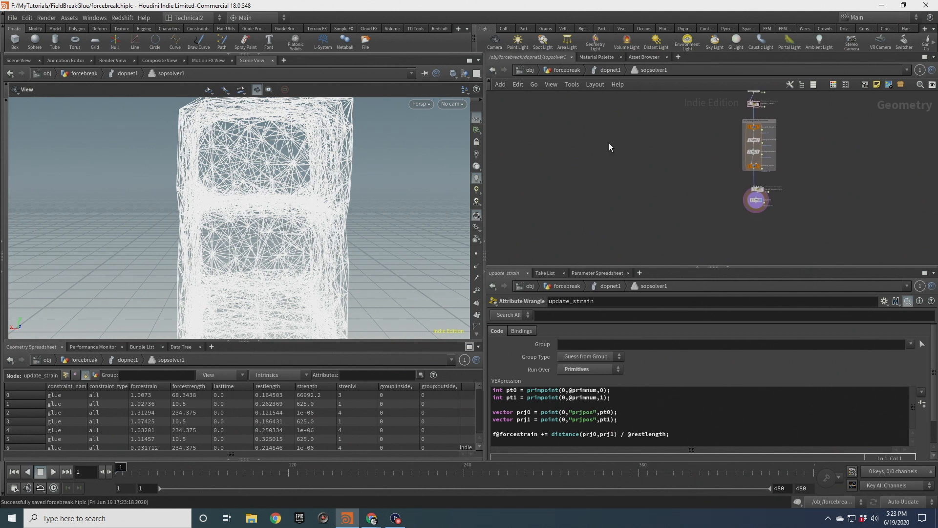
Return to the forcebreak network, display the color2 node there, and widen the viewport pane.
click(553, 73)
scroll(636, 108, up, 3)
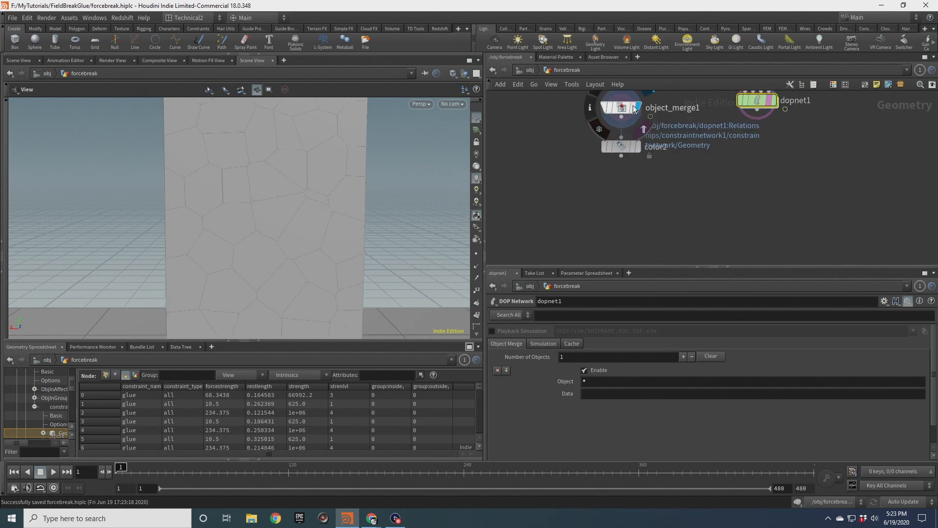
click(634, 147)
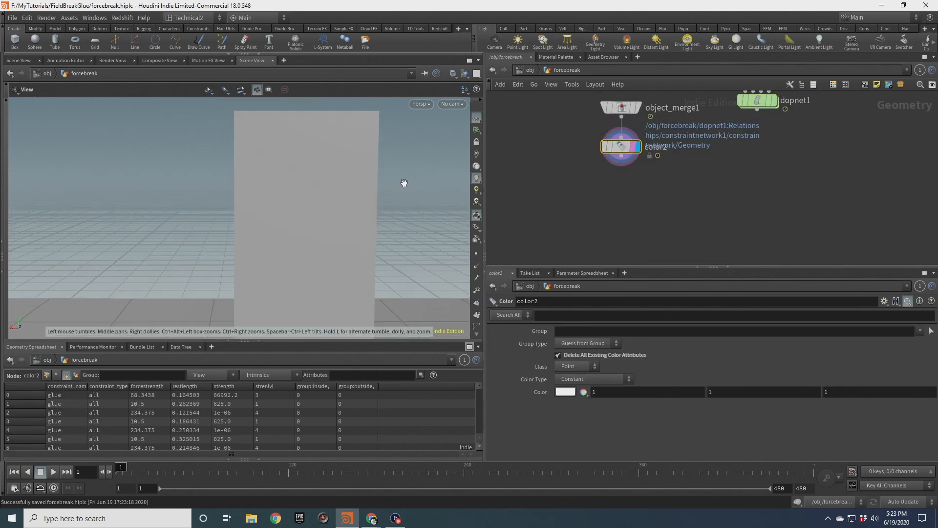
drag(404, 183, 306, 208)
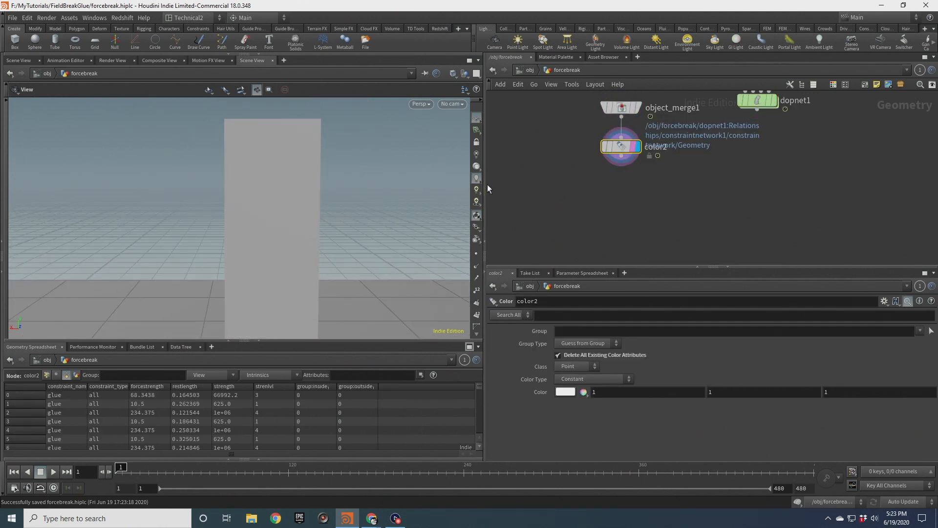
drag(487, 184, 612, 184)
click(114, 61)
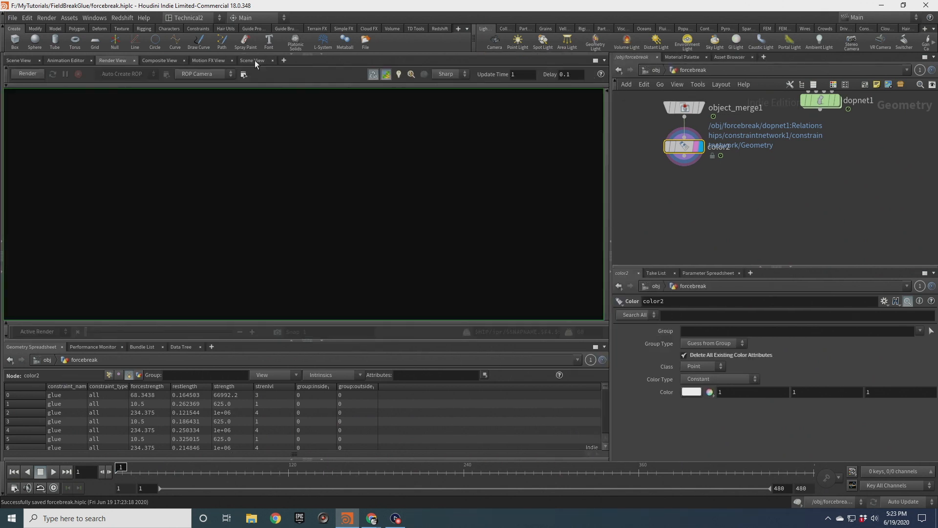
click(252, 60)
drag(419, 341, 390, 342)
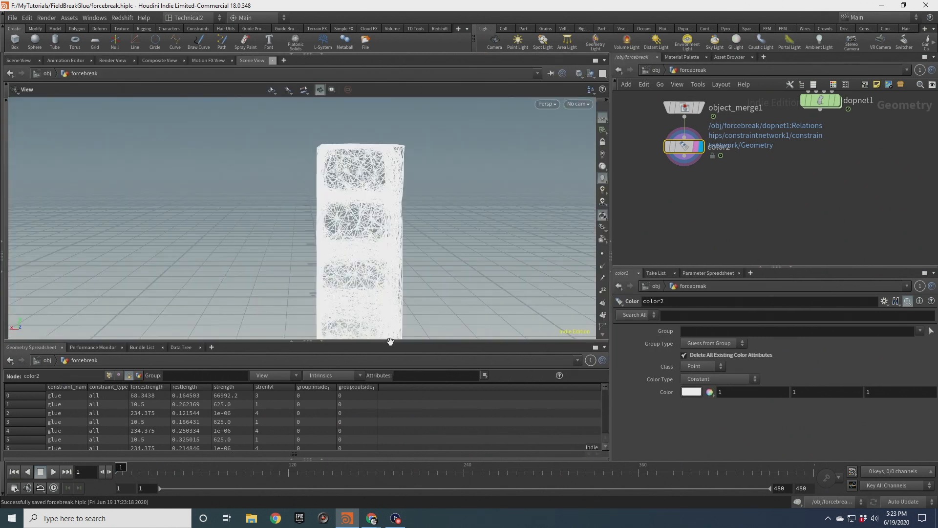
Advance the simulation frame by frame to frame 3 and examine which constraints break.
right_drag(412, 259, 390, 241)
middle_drag(390, 241, 313, 191)
drag(313, 191, 331, 221)
key(Right)
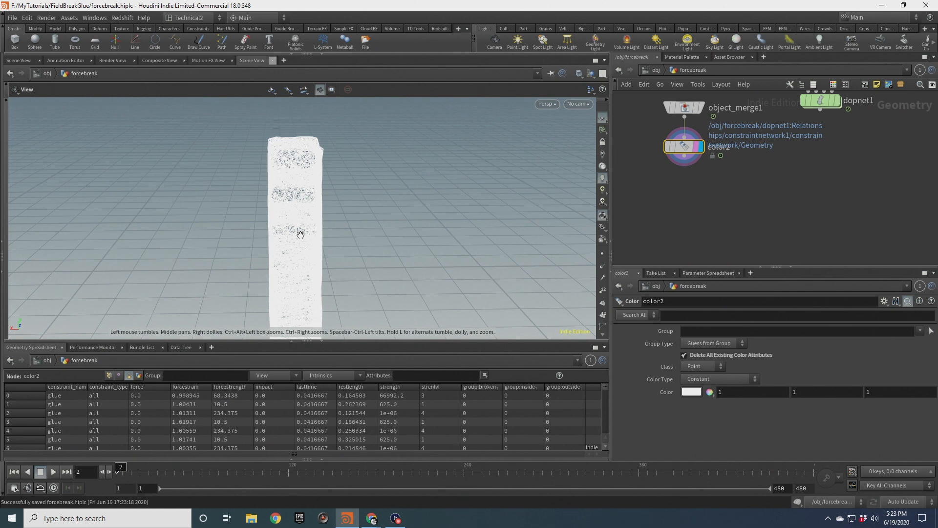
middle_drag(300, 234, 315, 197)
key(Right)
drag(300, 216, 298, 193)
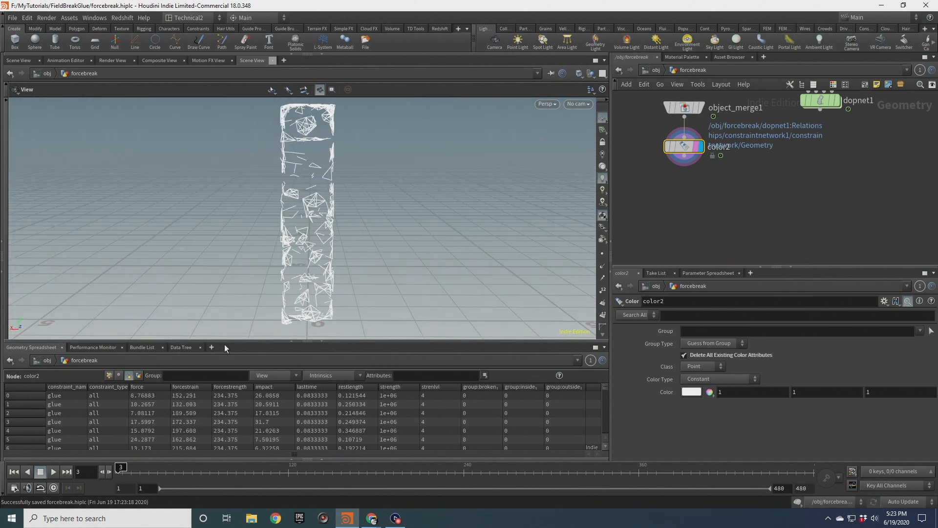
Rewind to the first frame and set Min Fstrength to 100 on the primitivewrangle2 node above CON.
click(15, 473)
scroll(790, 163, down, 3)
middle_drag(835, 140, 790, 235)
middle_drag(782, 139, 737, 214)
drag(735, 171, 830, 196)
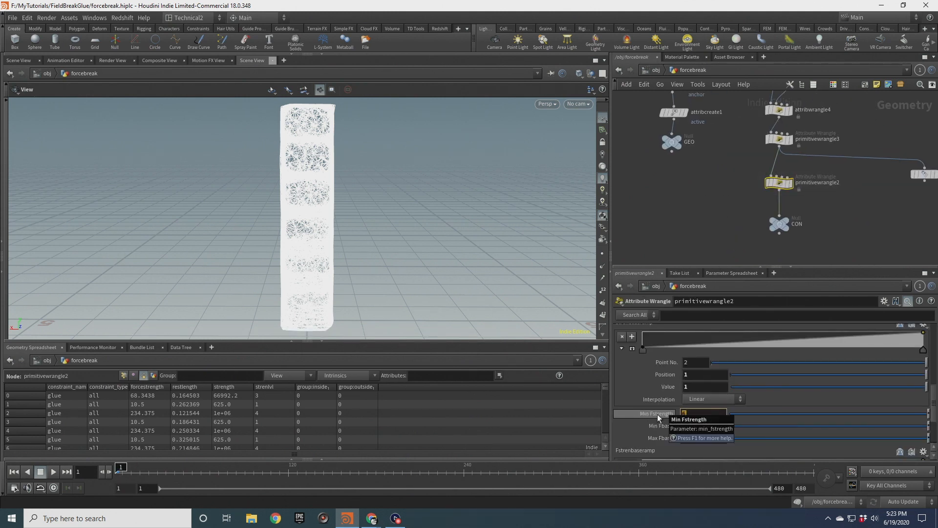
text(100)
key(Return)
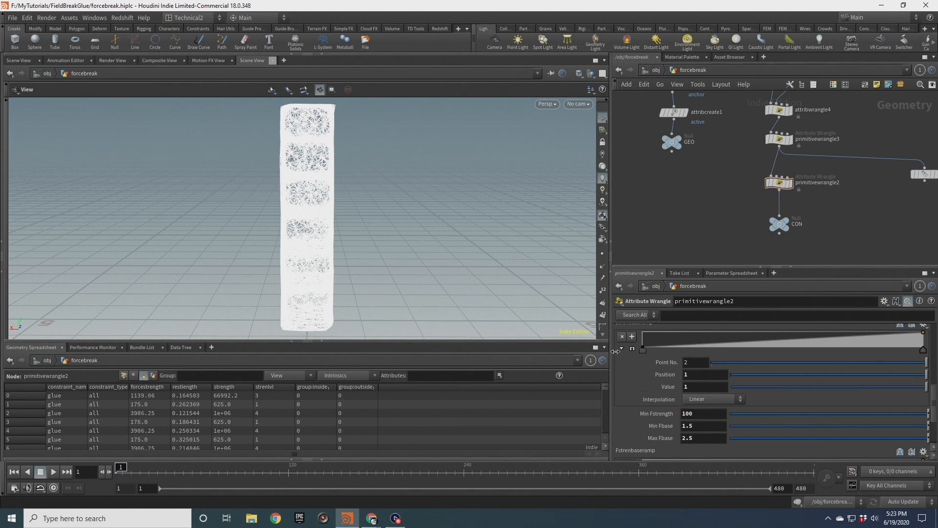
Select color2 again and advance the simulation to frame 2 to inspect its forcestrain and forcestrength values.
middle_drag(755, 199, 799, 115)
scroll(801, 112, down, 3)
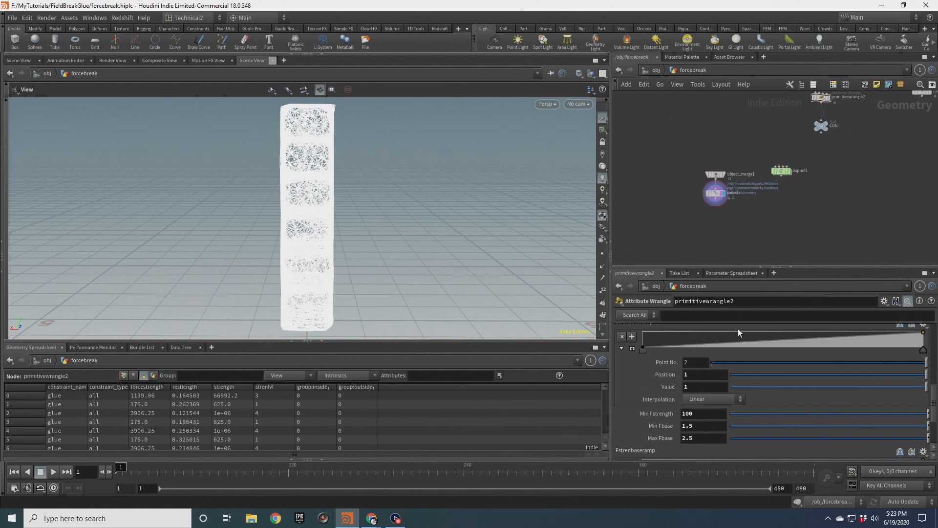
drag(682, 186, 722, 203)
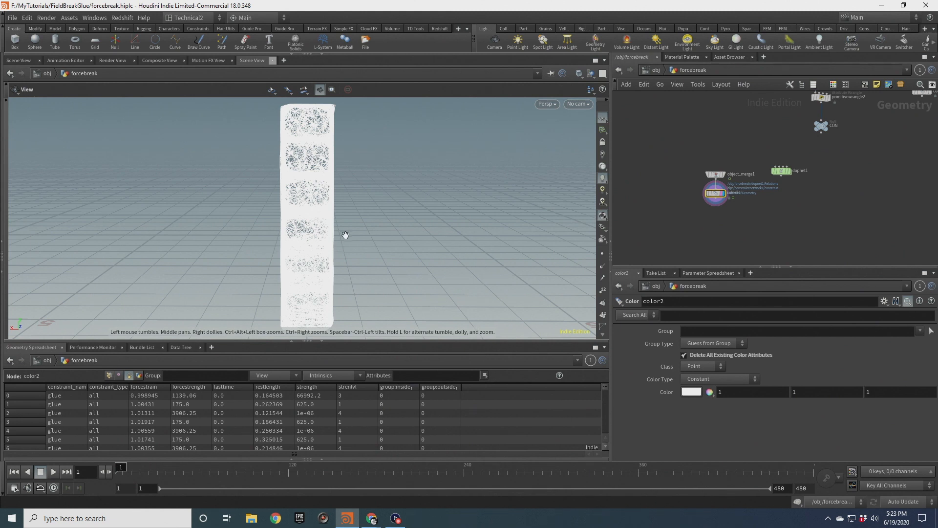
key(Right)
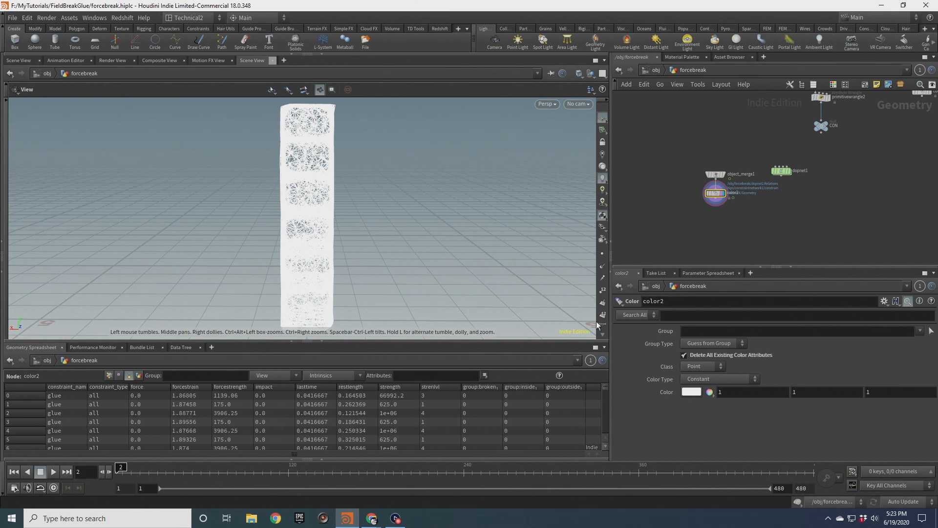
Enable the forcestrain visualizer and step the simulation forward to examine strain on the remaining constraints.
scroll(602, 313, down, 3)
click(605, 286)
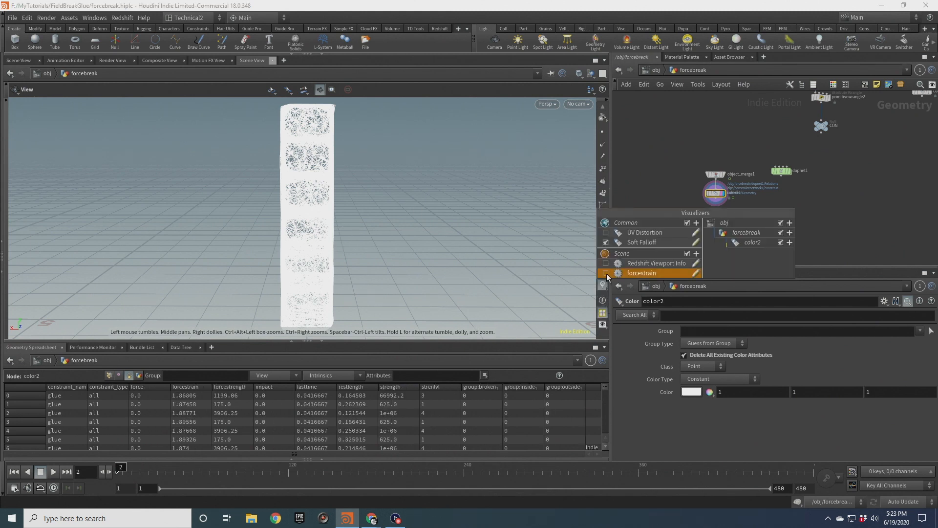
click(606, 273)
drag(306, 203, 392, 260)
key(Right)
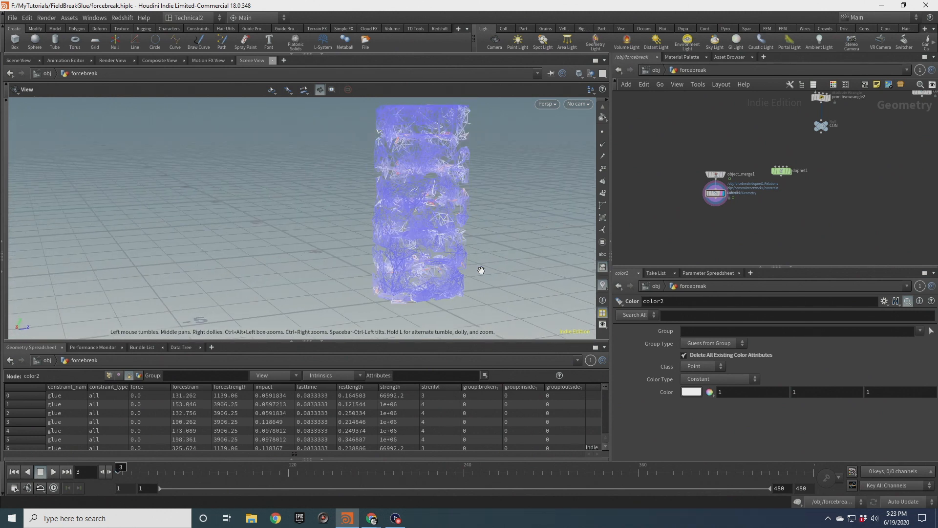
drag(429, 230, 511, 224)
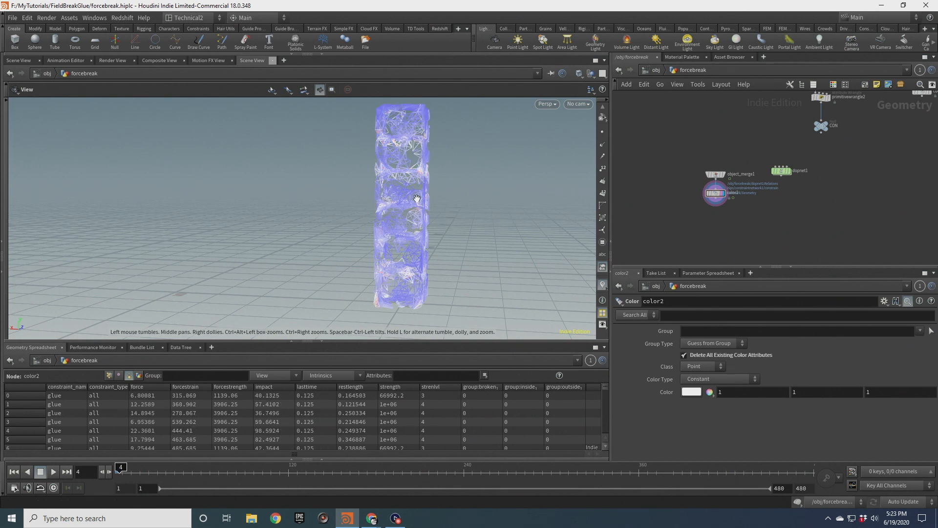
Rewind the simulation to the first frame and open the dopnet1 network with the whole column in view.
drag(510, 221, 470, 213)
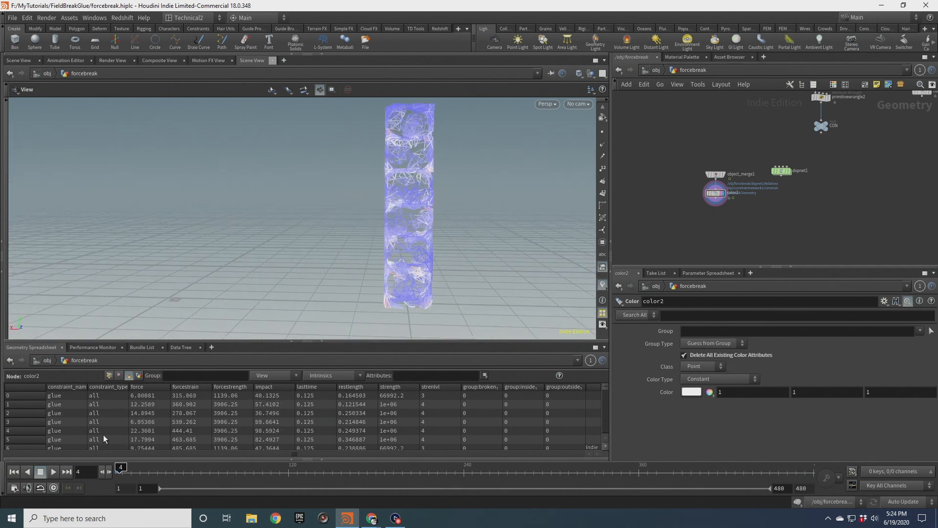
click(14, 473)
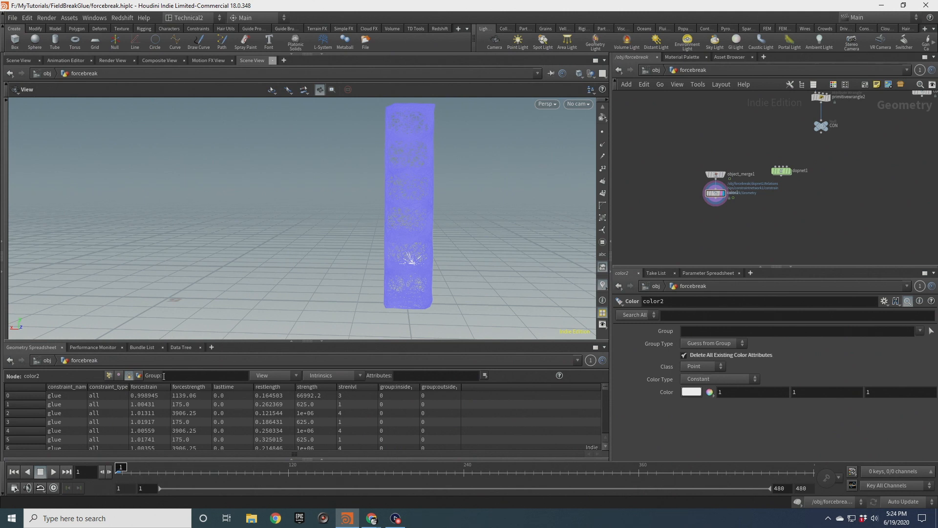
click(781, 171)
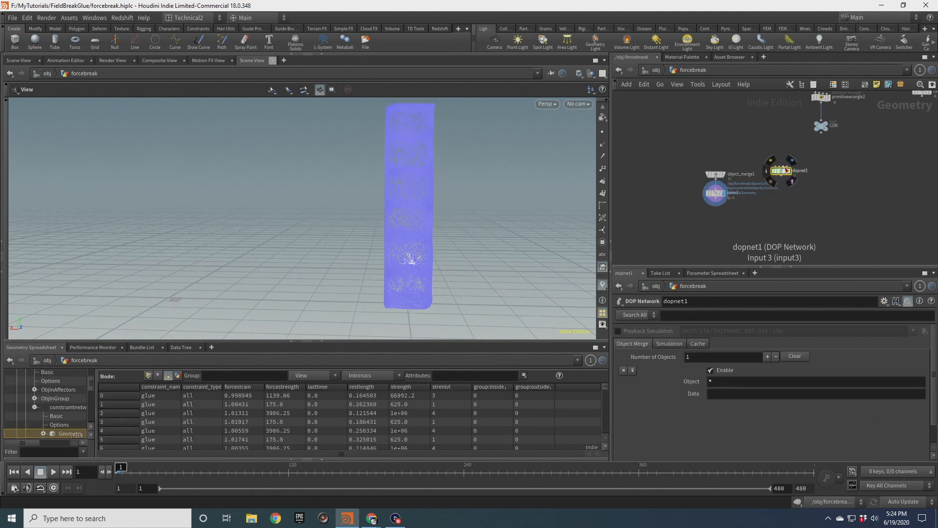
double_click(781, 170)
scroll(810, 174, up, 4)
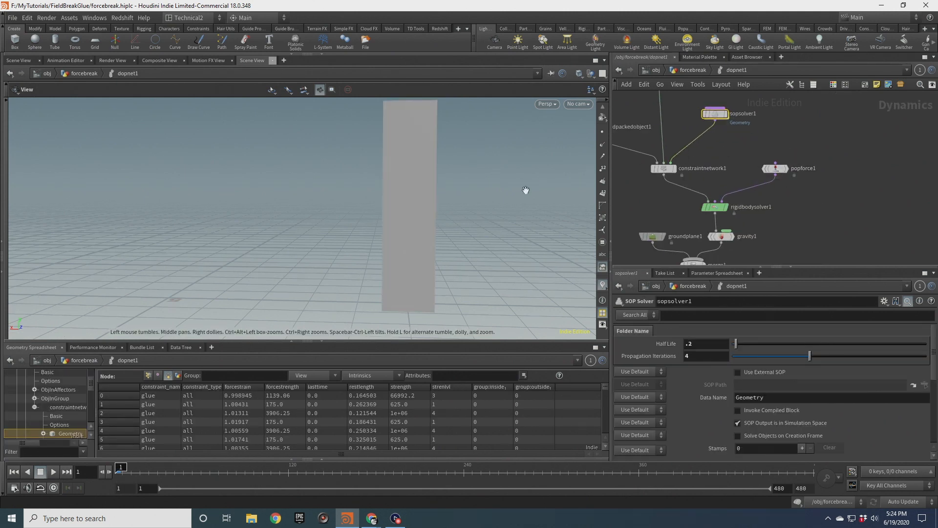
middle_drag(423, 163, 413, 208)
drag(413, 209, 404, 199)
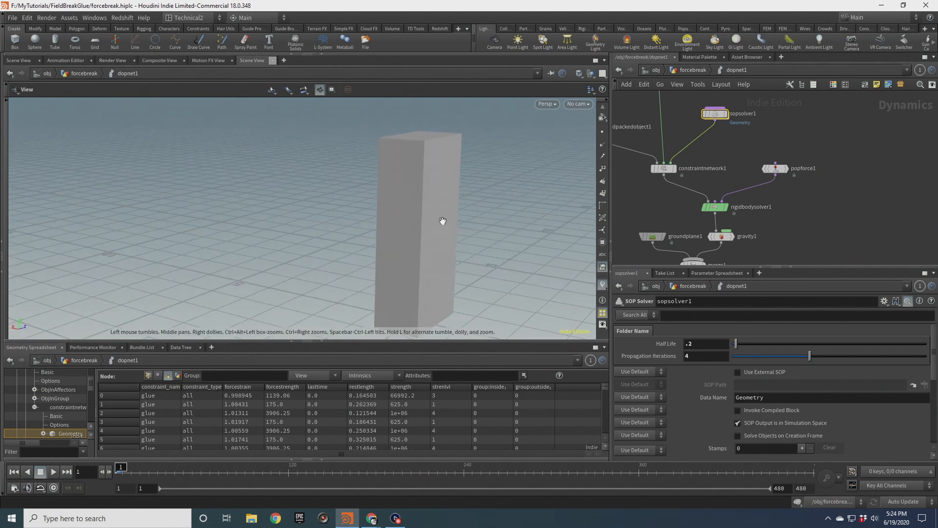
drag(444, 222, 463, 178)
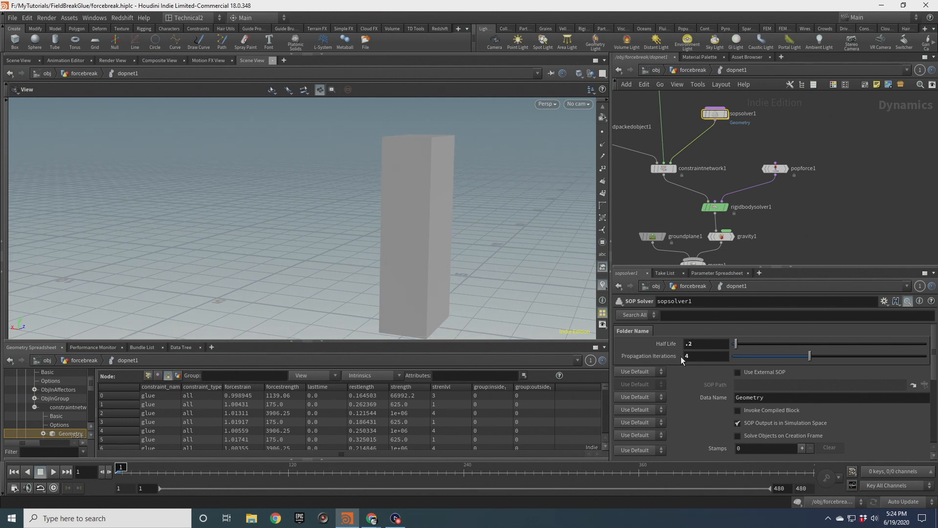
Set the noise Amplitude to 2 and the X Force to 2 on popforce1.
click(776, 169)
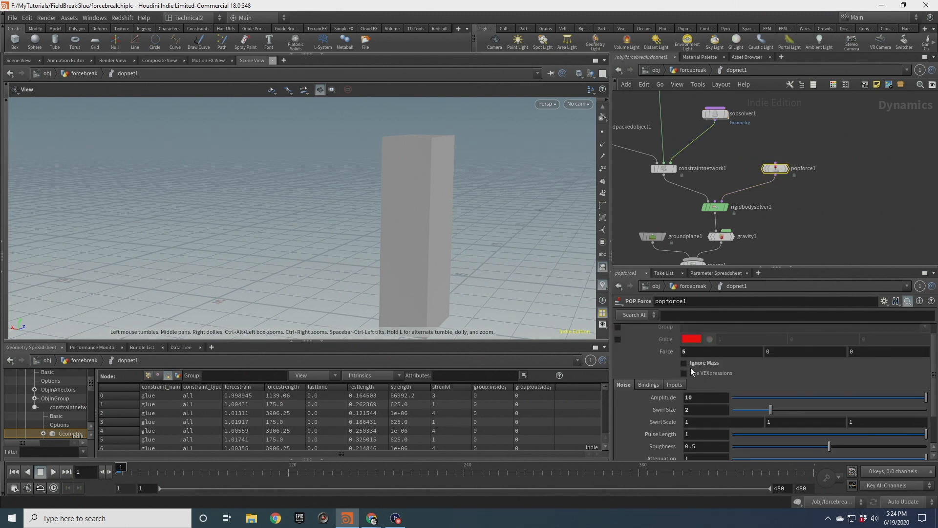
click(703, 396)
click(887, 169)
drag(696, 352, 637, 330)
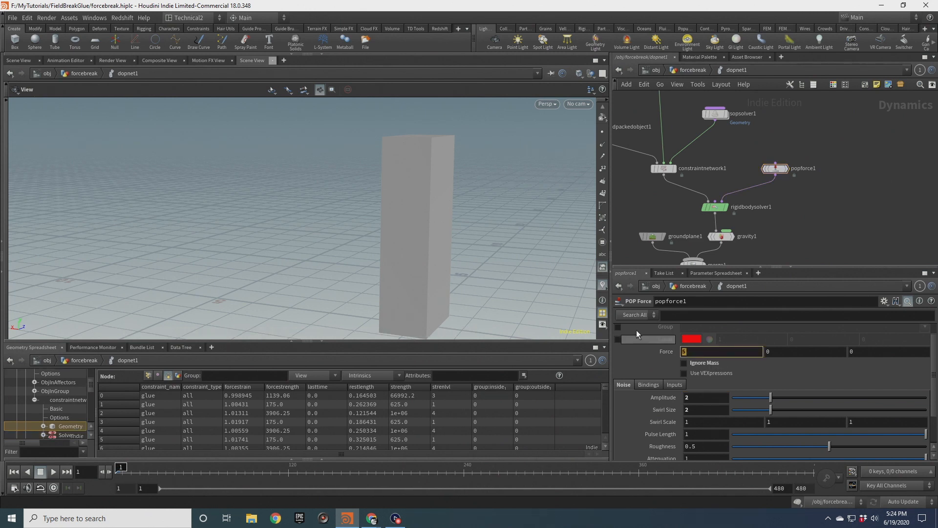
text(2)
key(Return)
scroll(437, 262, down, 2)
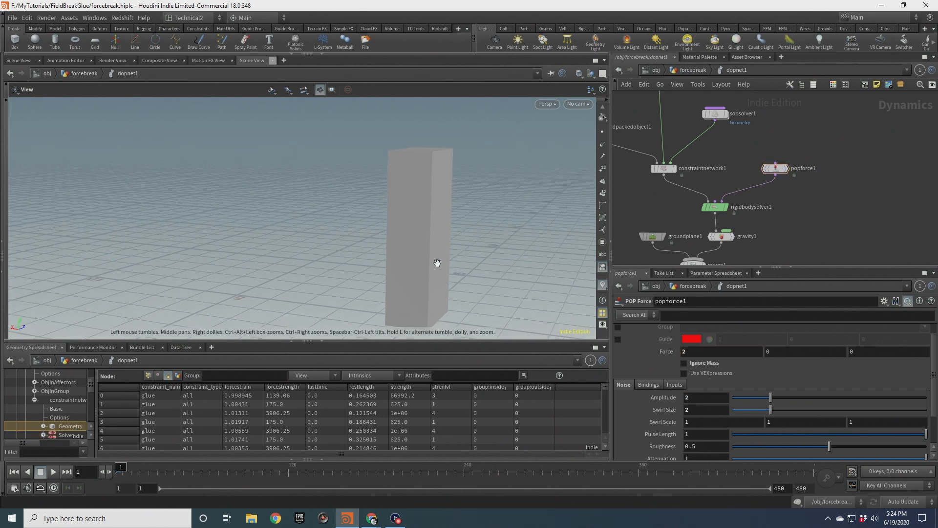
Return to the forcebreak network and advance the simulation to frame 5 to examine the constraint strain.
click(679, 70)
drag(392, 231, 440, 224)
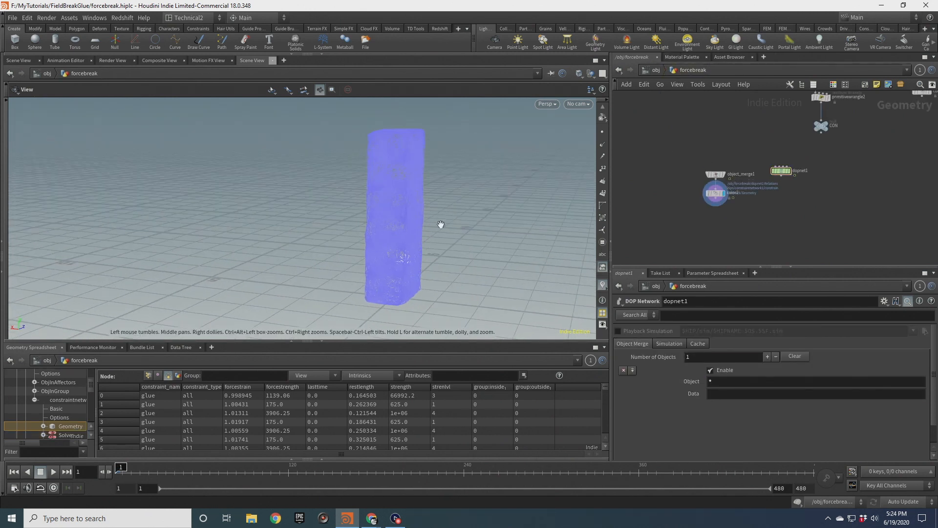
key(Right)
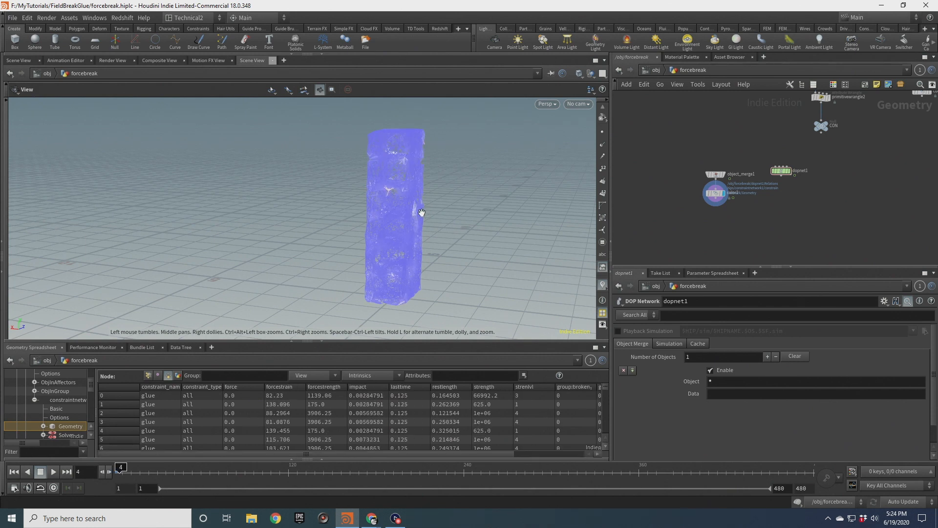
scroll(422, 213, up, 2)
drag(422, 212, 390, 217)
key(Right)
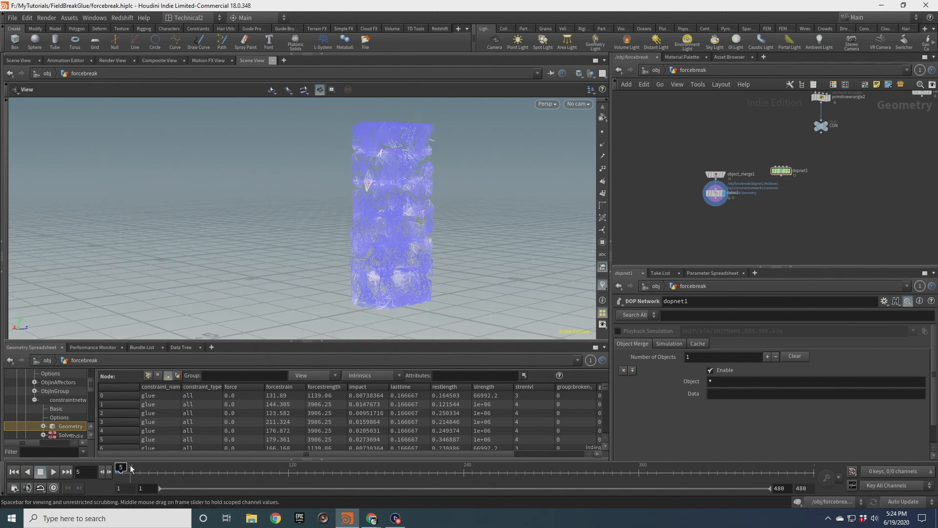
middle_drag(410, 236, 405, 216)
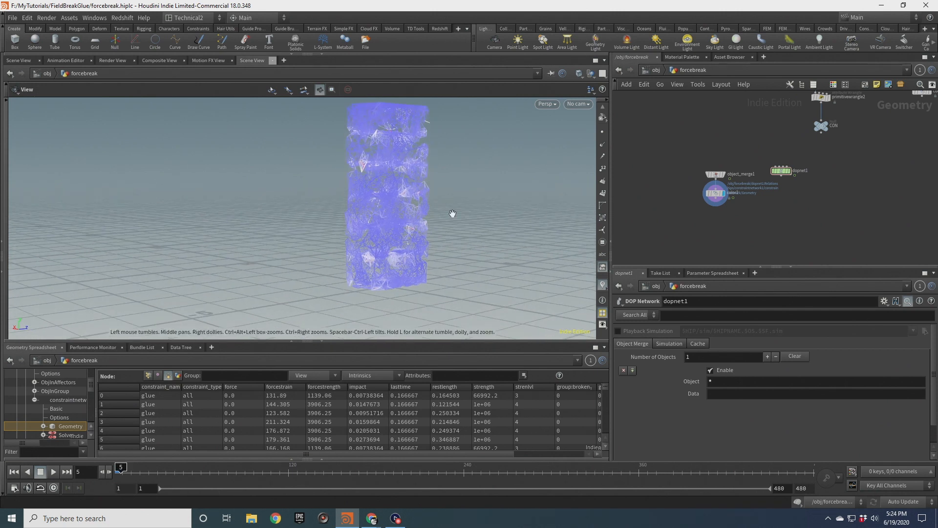
scroll(792, 178, up, 3)
Enlarge the network view and review the sopsolver1 chain from measure_acceleration through the propagation iterations loop.
click(790, 164)
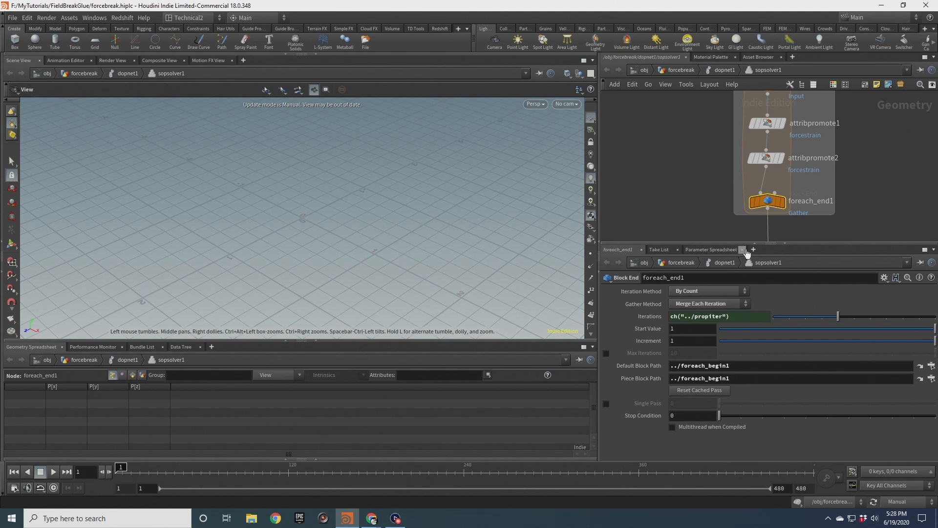
drag(823, 243, 822, 298)
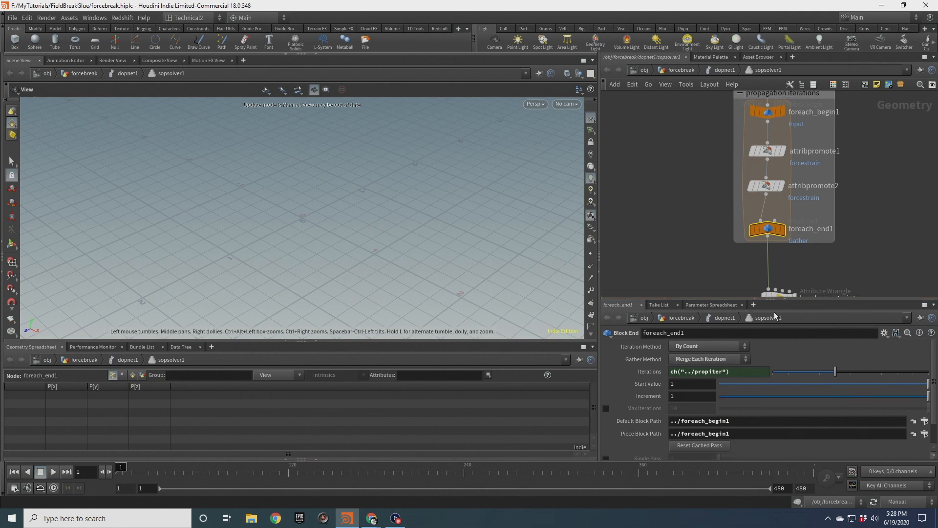
middle_drag(704, 184, 681, 193)
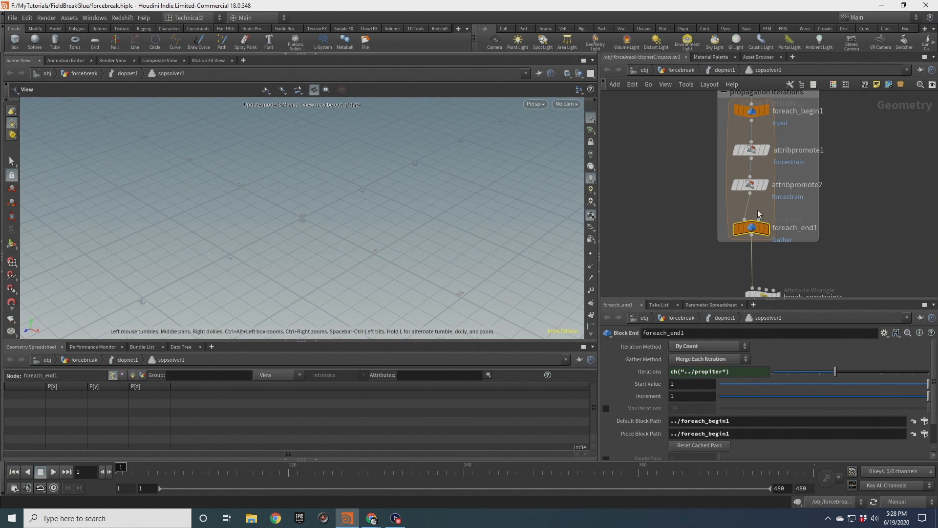
scroll(732, 234, down, 3)
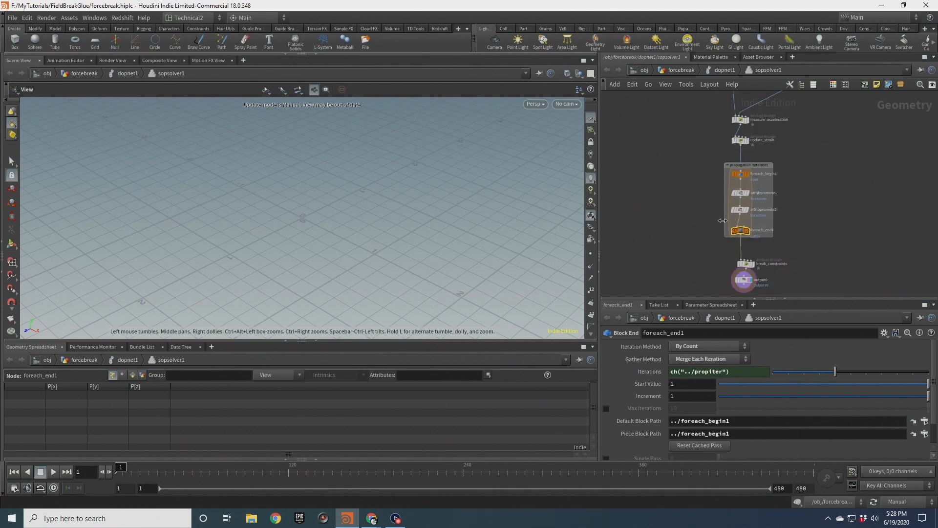
scroll(736, 188, up, 2)
middle_drag(699, 106, 687, 168)
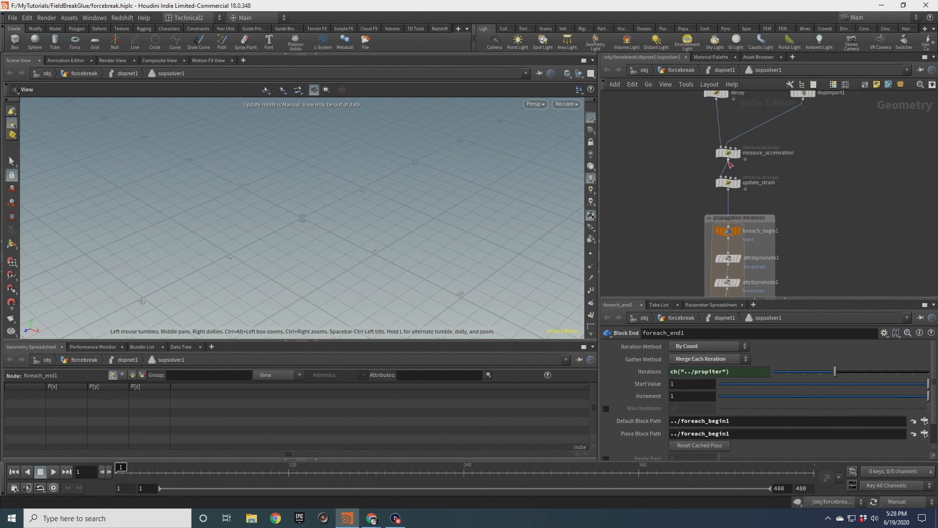
middle_drag(679, 242, 683, 155)
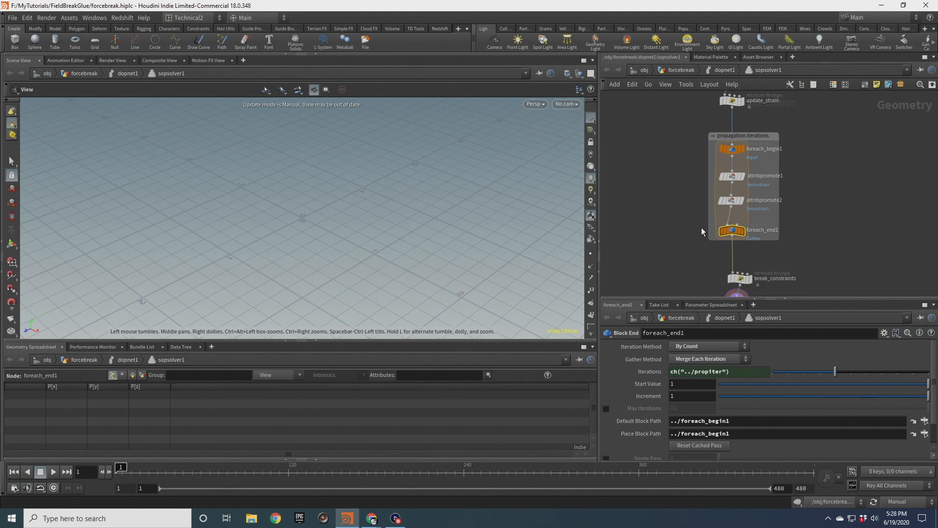
scroll(734, 229, up, 3)
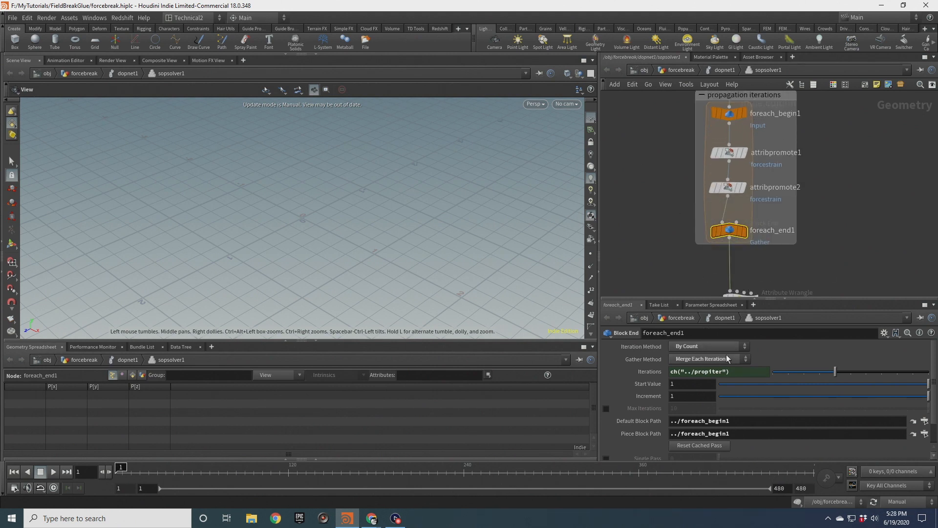
Set the Gather Method of foreach_end1 to Feedback Each Iteration.
click(702, 356)
click(703, 370)
middle_drag(831, 230, 815, 259)
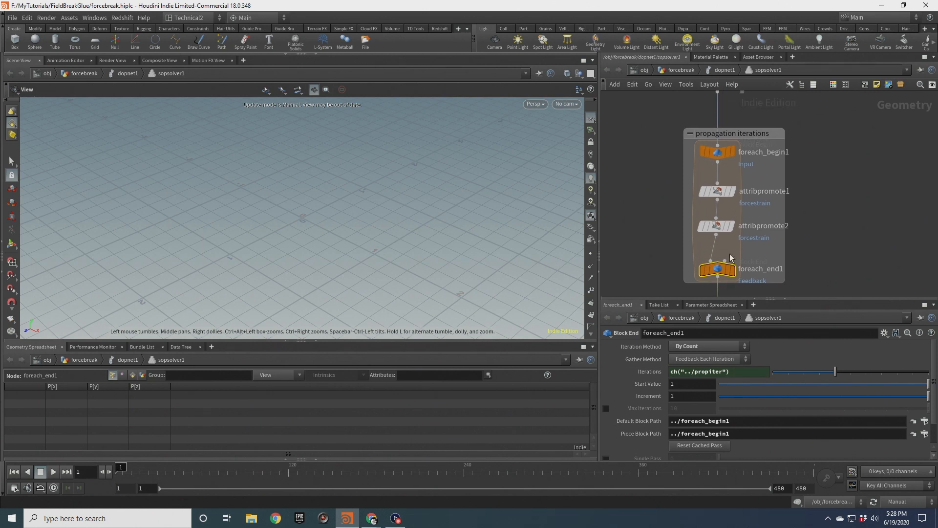
mouse_move(718, 269)
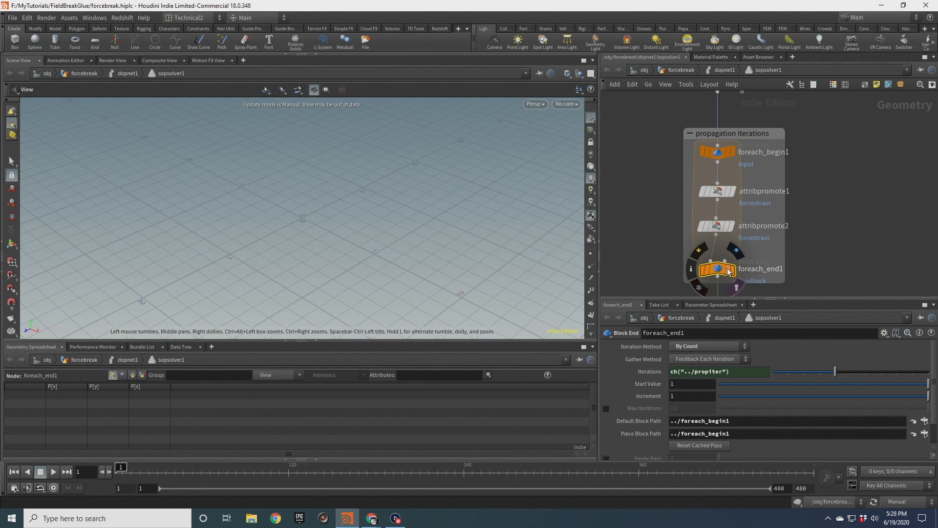
mouse_move(723, 157)
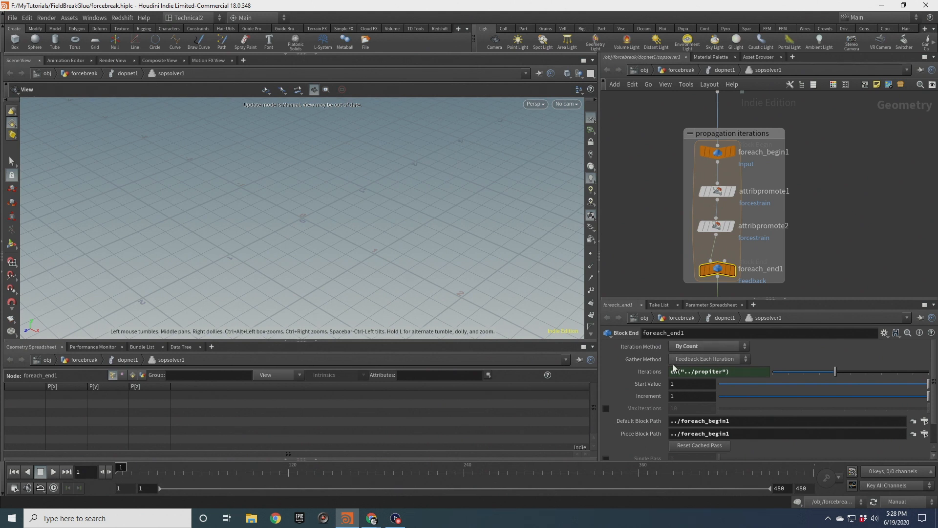
key(h)
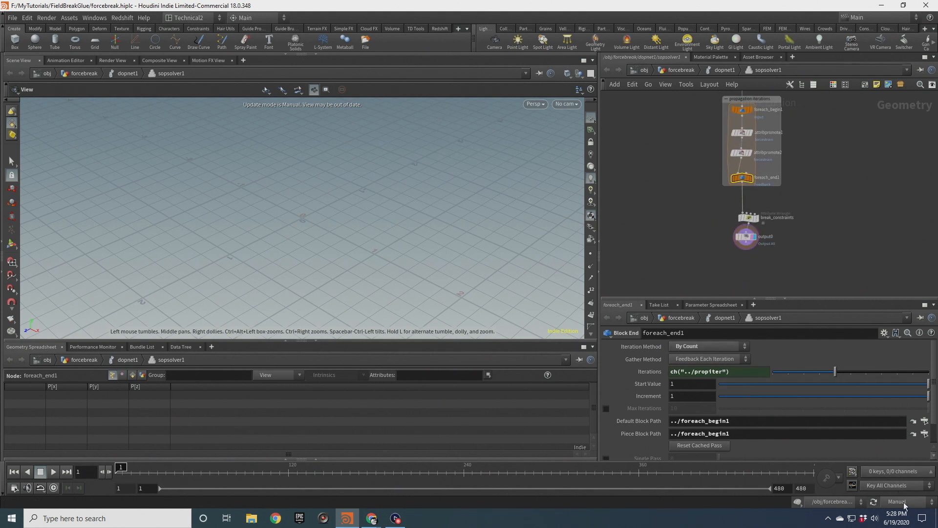
Switch the update mode to Auto Update, then return to the forcebreak network and select and display color2.
click(904, 501)
click(910, 471)
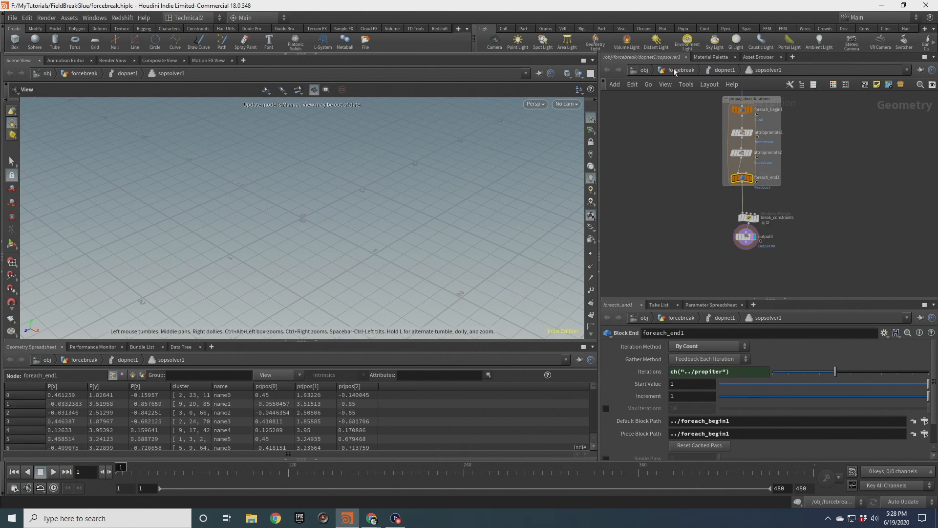
click(712, 70)
click(695, 69)
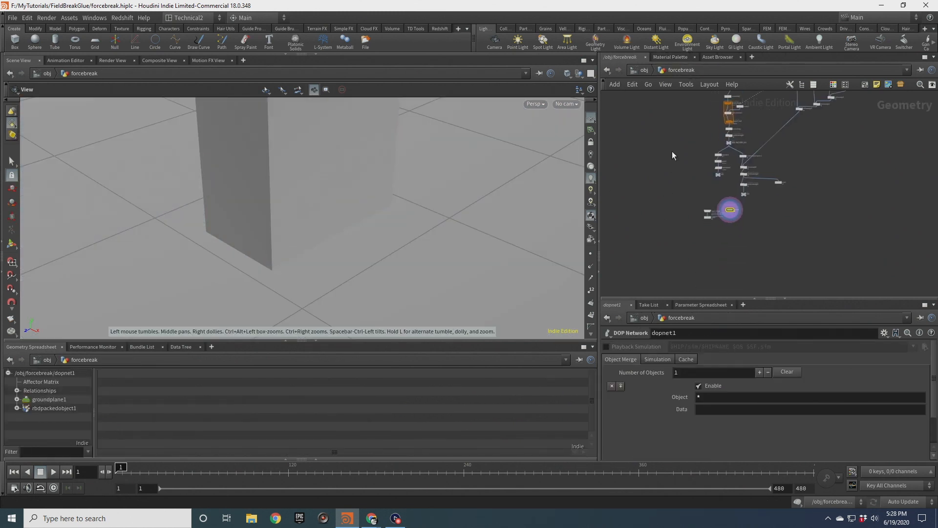
click(700, 193)
scroll(703, 196, up, 4)
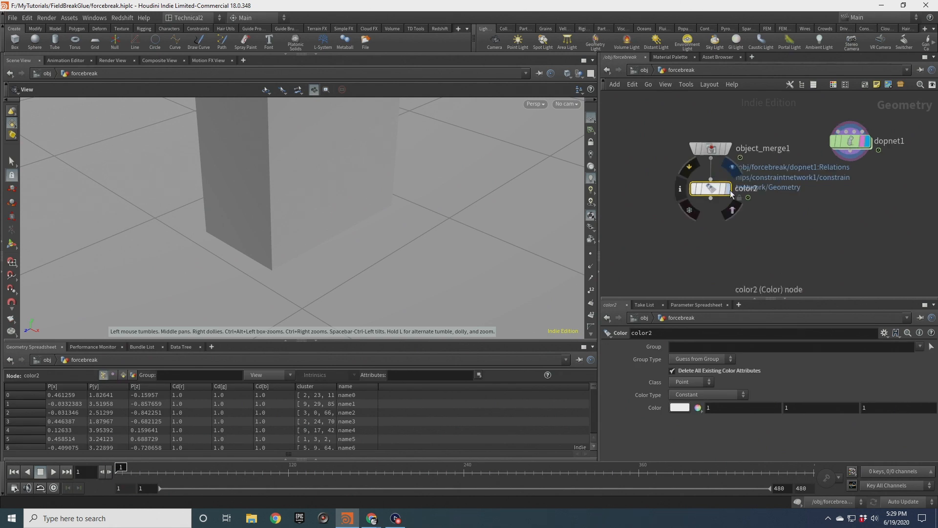
Select primitivewrangle2 above CON, enlarge its parameter area and review its strength and fstrength settings.
scroll(738, 140, down, 3)
middle_drag(743, 125, 687, 212)
scroll(769, 134, up, 2)
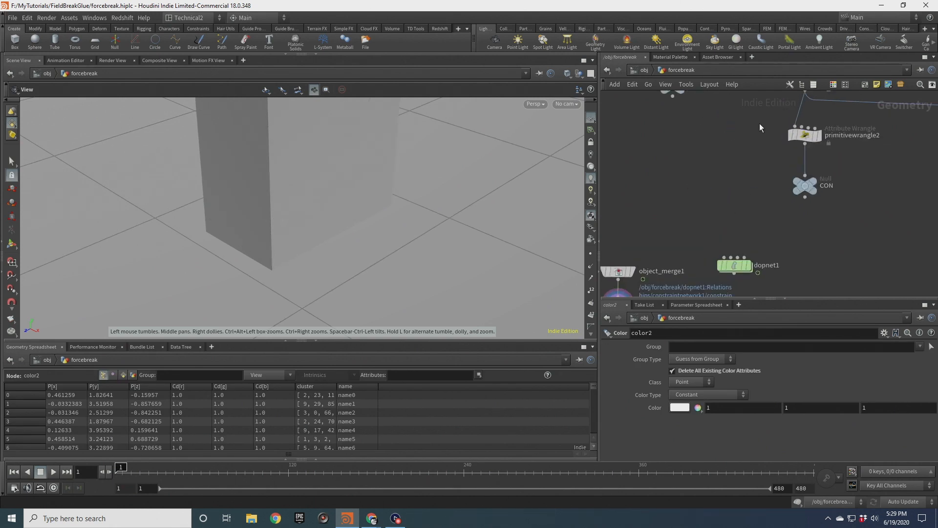
click(806, 135)
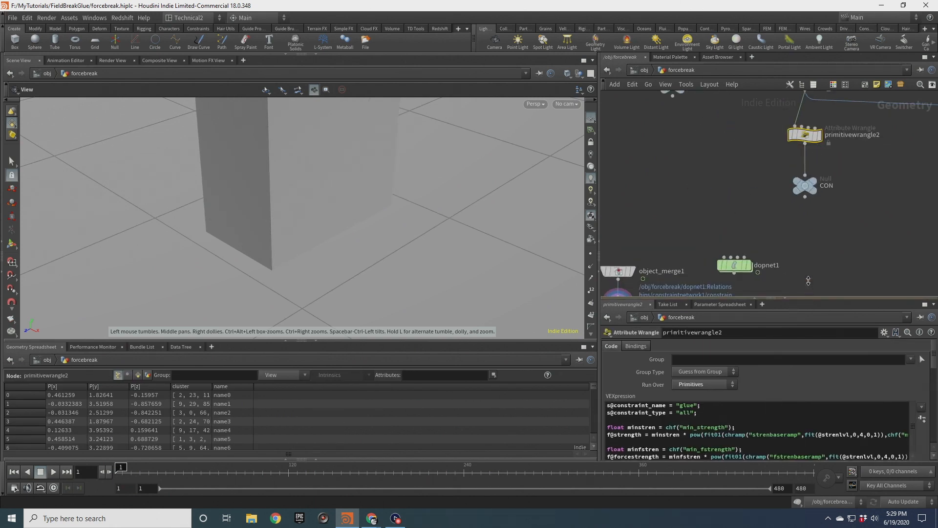
drag(807, 298, 807, 174)
scroll(758, 414, down, 5)
scroll(758, 415, down, 1)
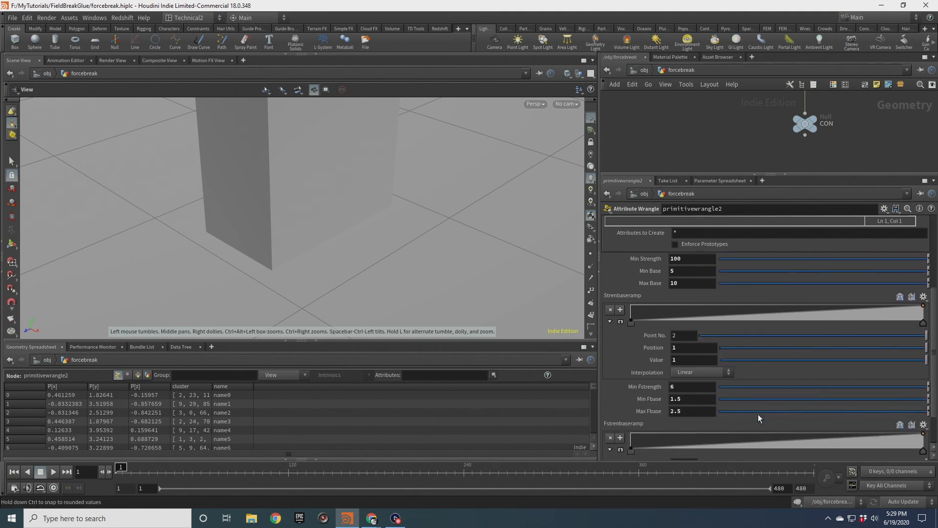
scroll(709, 138, down, 1)
scroll(369, 191, down, 6)
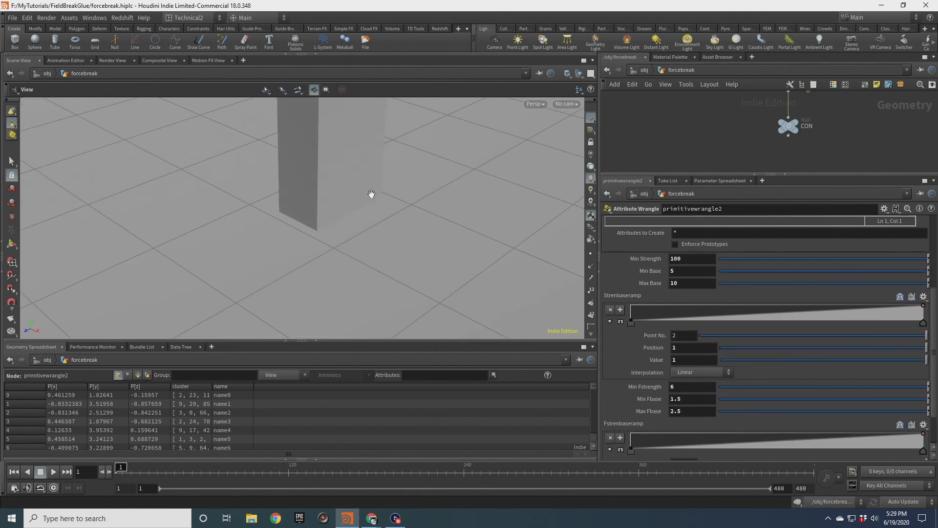
Enable the forcestrain visualizer and advance the simulation to frame 3 to examine the remaining constraints.
drag(369, 180, 350, 251)
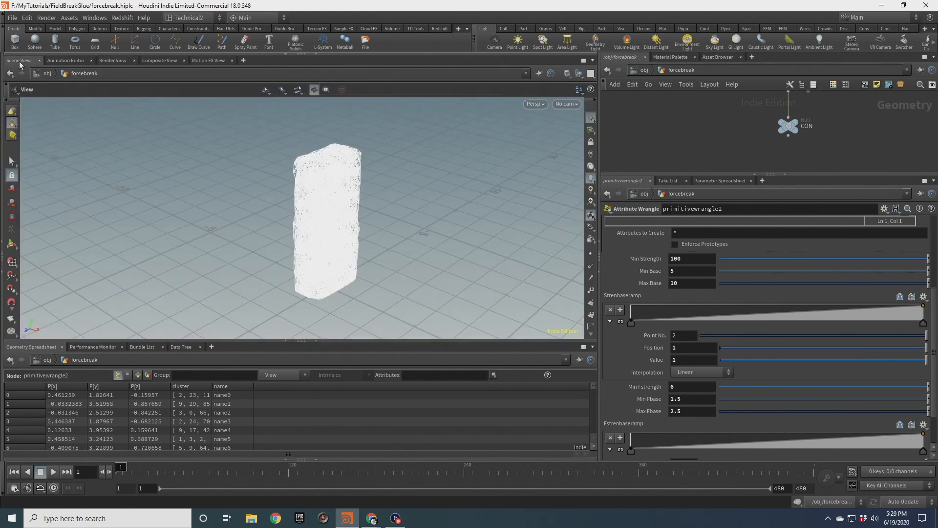
drag(350, 222, 334, 209)
scroll(337, 199, up, 2)
scroll(589, 315, down, 3)
scroll(591, 316, down, 2)
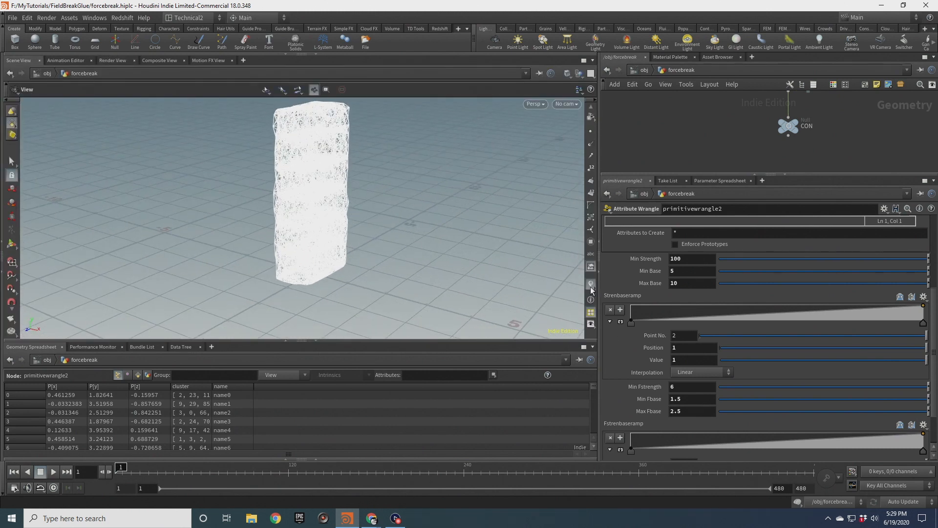
click(591, 285)
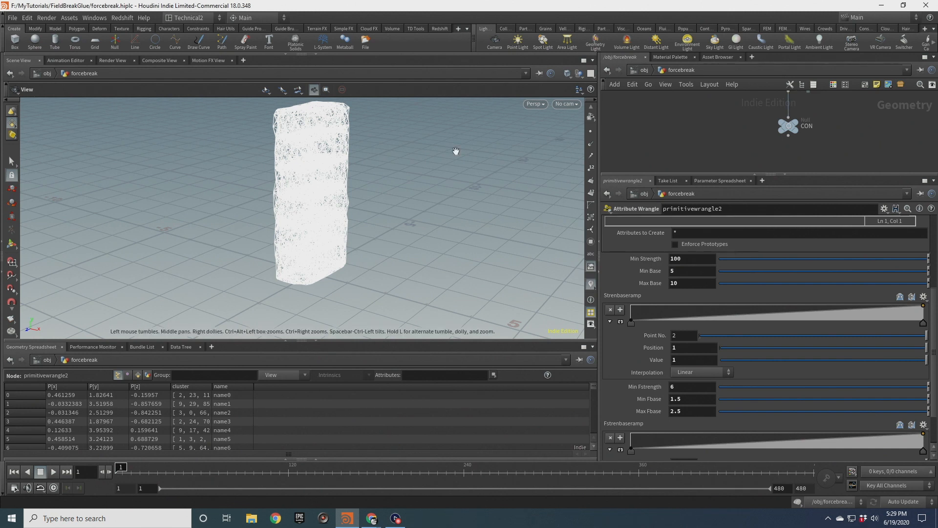
drag(457, 150, 387, 163)
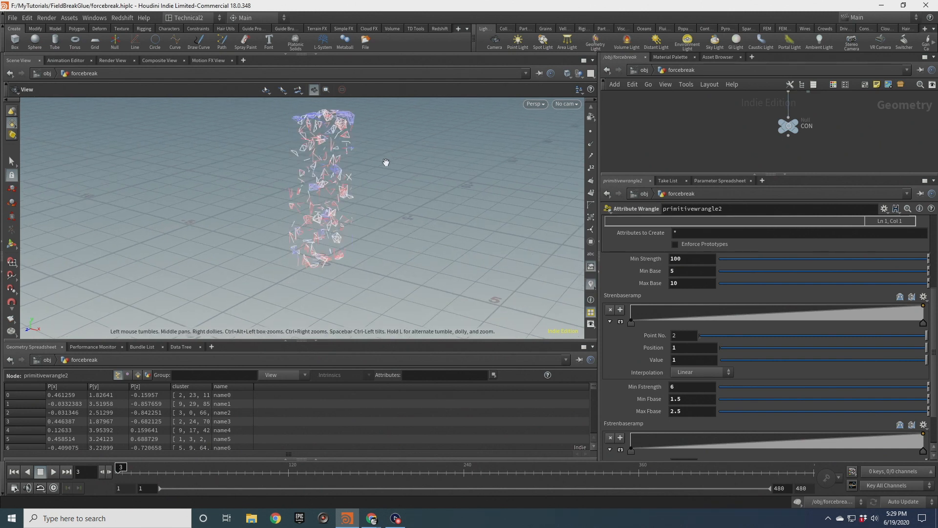
Return the timeline to frame 1 and go inside the dopnet1 network.
drag(335, 210, 331, 189)
key(ctrl+Up)
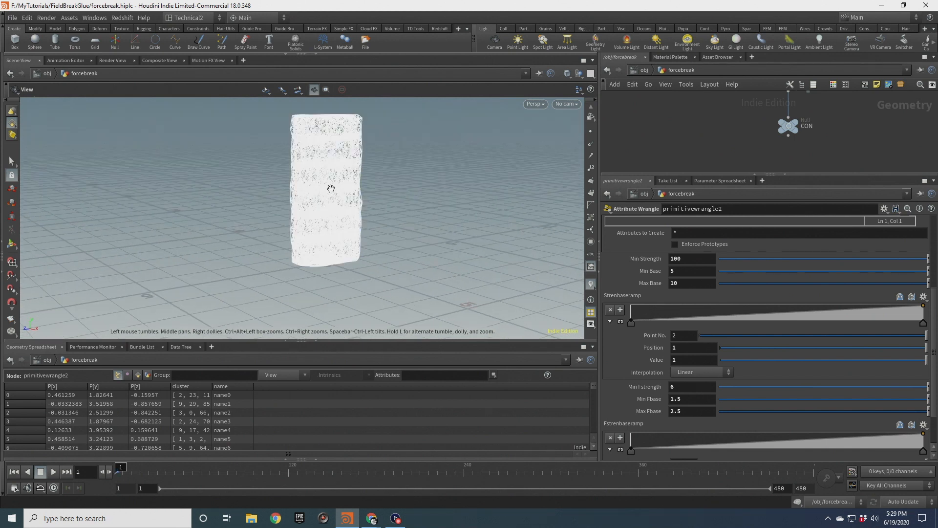
scroll(698, 145, down, 3)
middle_drag(714, 168, 713, 102)
click(723, 114)
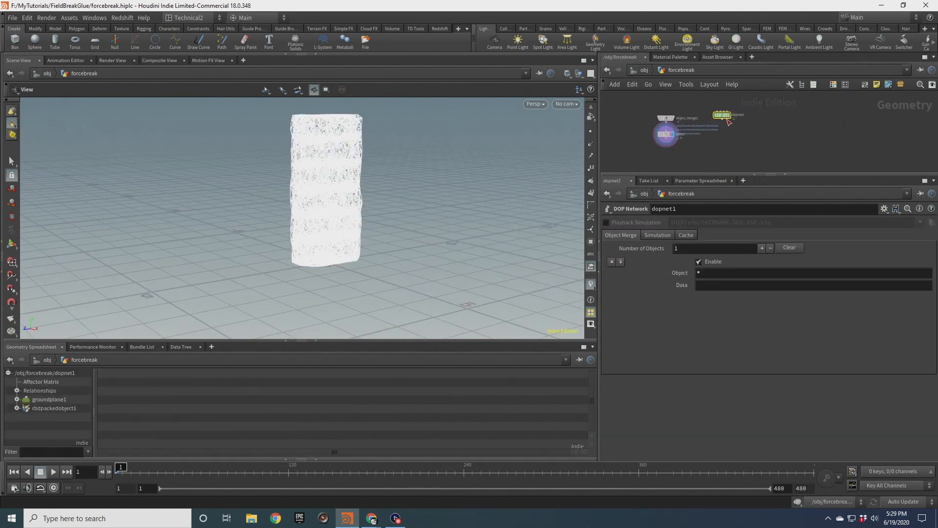
double_click(723, 114)
scroll(822, 118, up, 3)
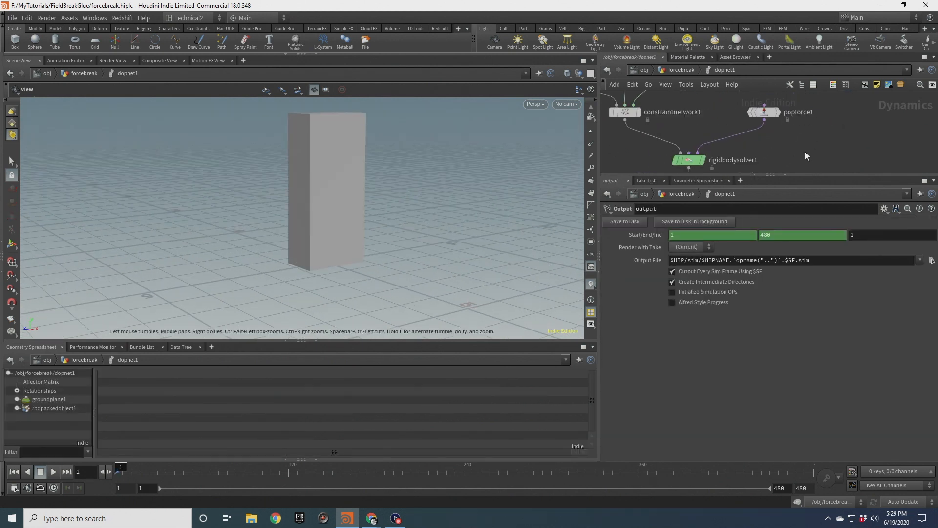
Set popforce1's X Force to 2 and noise Amplitude to 2, then return to the forcebreak network.
click(764, 112)
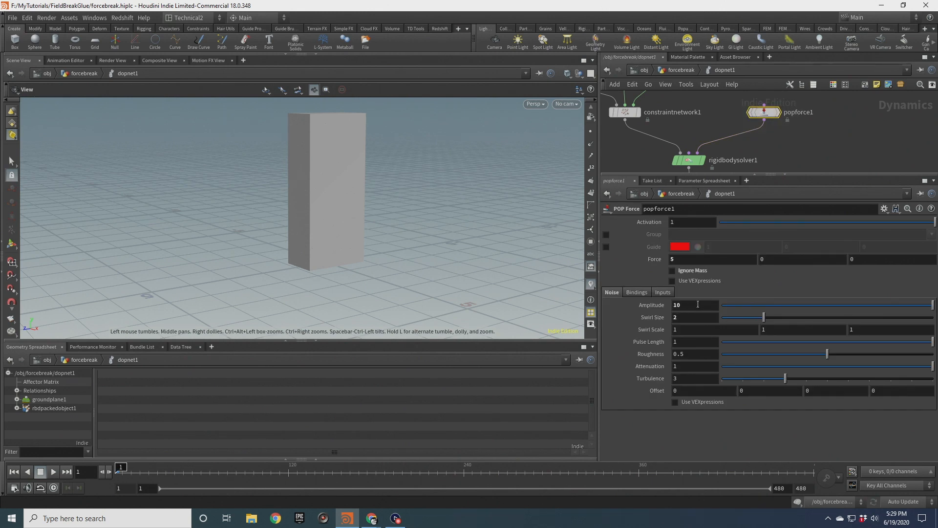
click(697, 304)
key(Return)
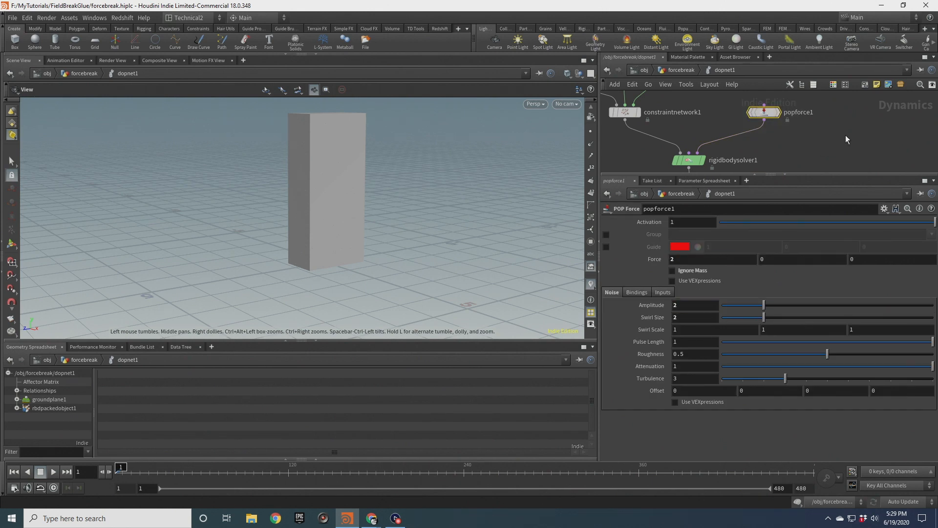
middle_drag(801, 152, 825, 186)
click(681, 70)
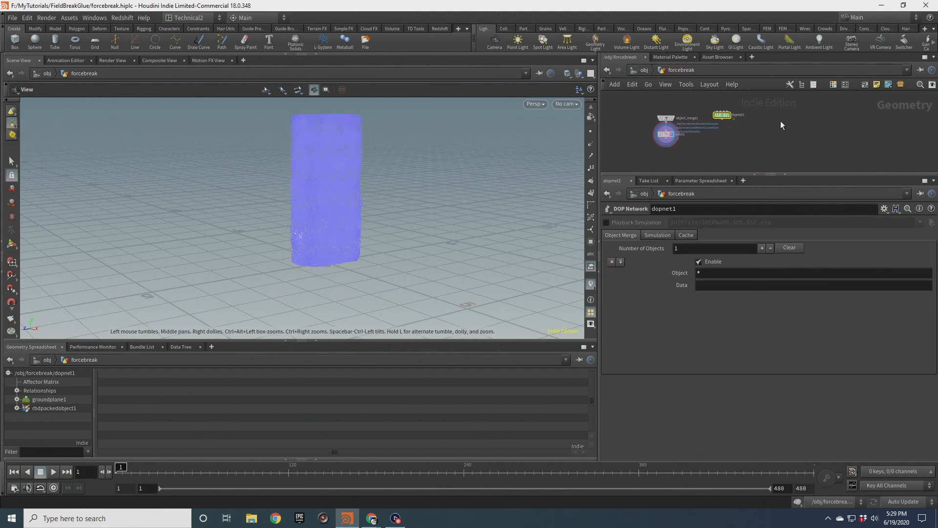
Set Min Fstrength of primitivewrangle2 to 10.
middle_drag(677, 96, 750, 143)
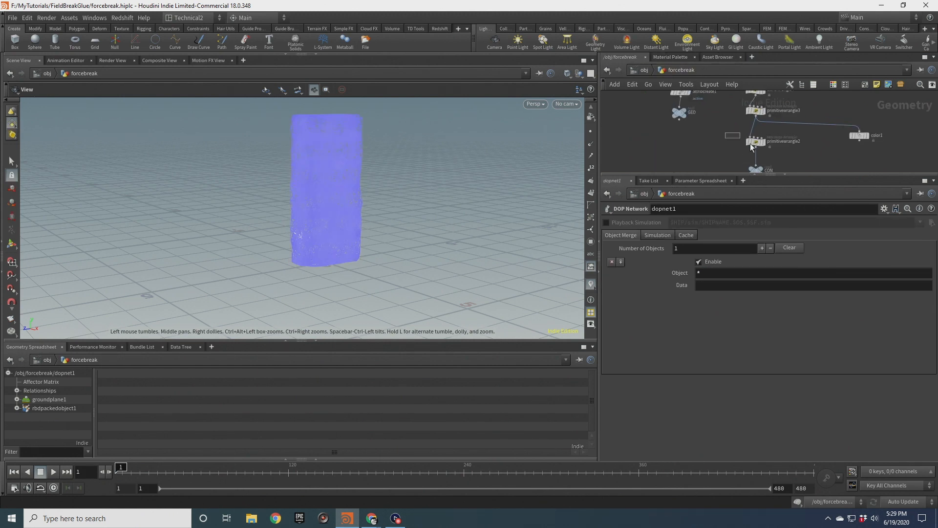
click(753, 141)
text(10)
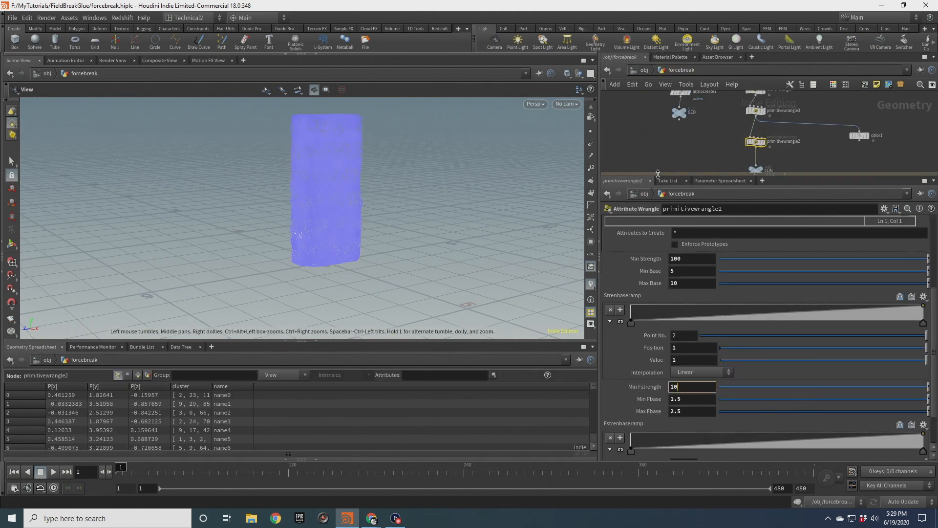
click(664, 145)
Step the simulation a few frames forward and back to examine how the glue constraints break in the column.
right_drag(334, 208, 335, 228)
mouse_move(335, 228)
mouse_down()
mouse_move(334, 205)
mouse_move(322, 234)
mouse_up()
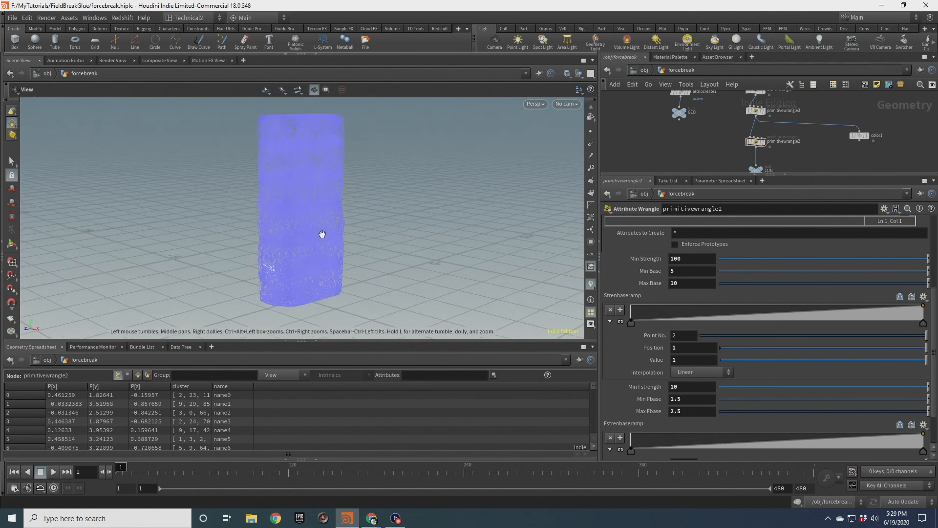
middle_drag(643, 163, 740, 88)
middle_drag(720, 148, 700, 108)
key(Right)
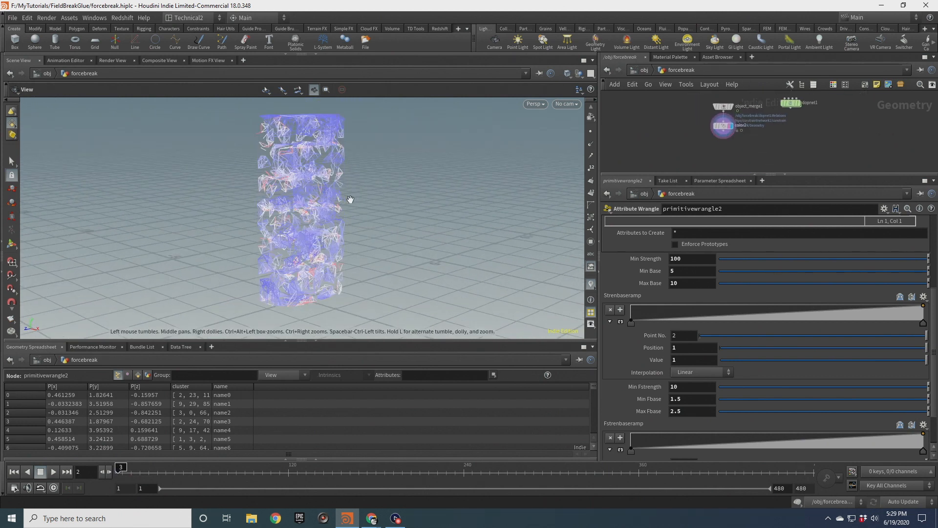
key(Left)
List color2's primitive attributes at frame 3 and sort them by forcestrain to compare with forcestrength.
click(141, 375)
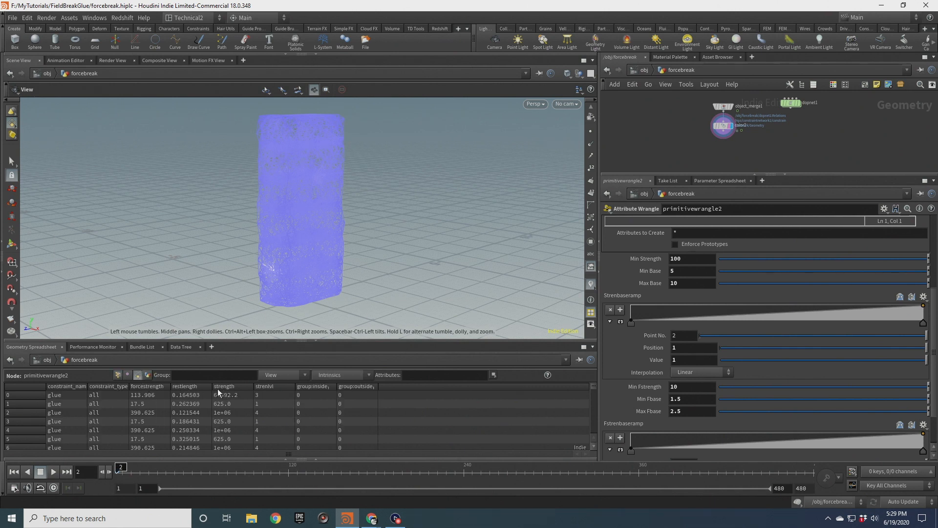
key(Right)
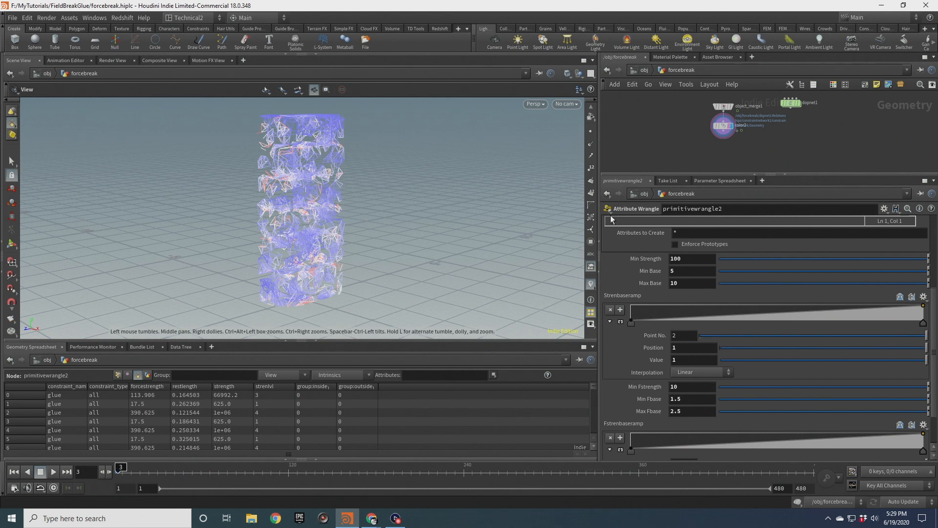
click(716, 127)
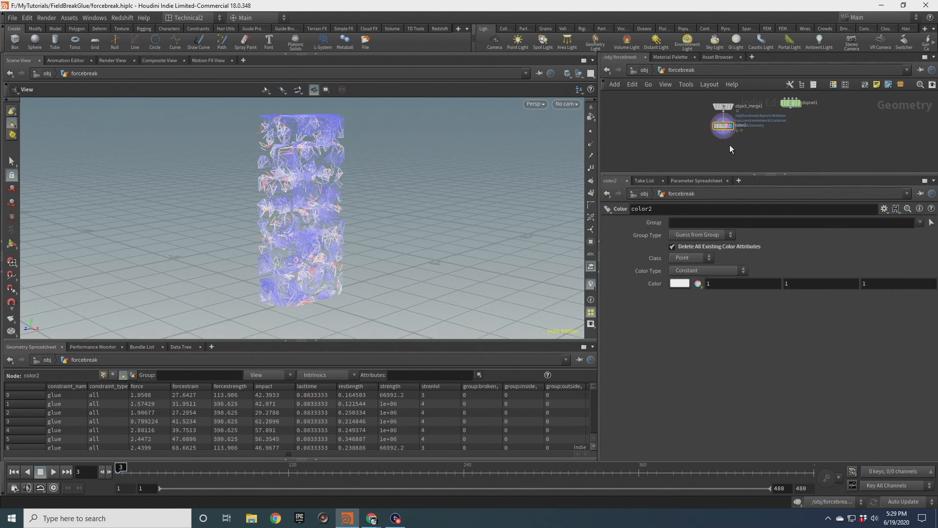
click(190, 386)
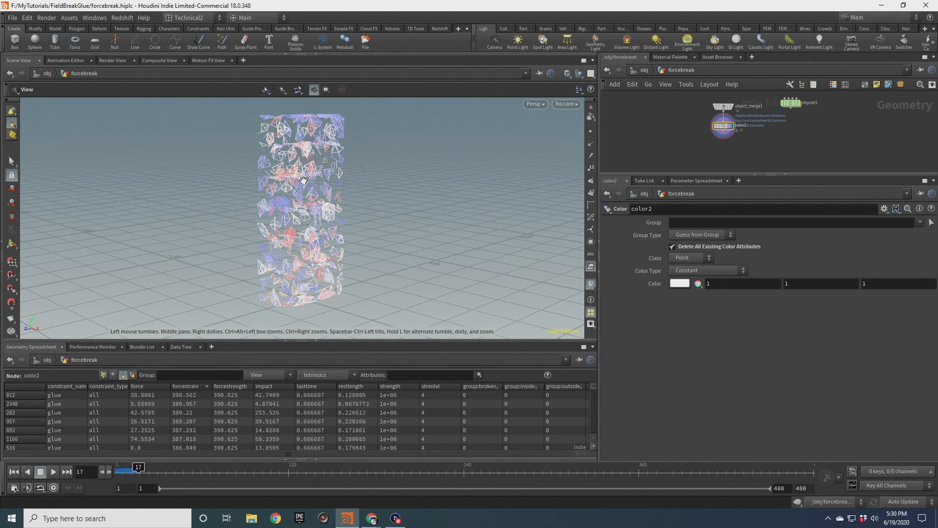
Return to frame 1 and set Min Fstrength of primitivewrangle2 to 1000.
click(13, 472)
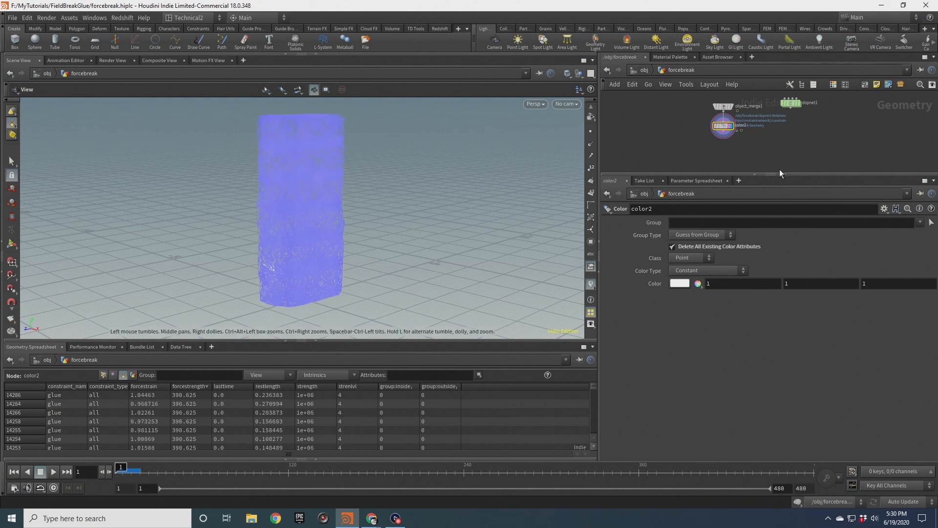
middle_drag(762, 117, 736, 176)
middle_drag(802, 113, 736, 132)
click(772, 140)
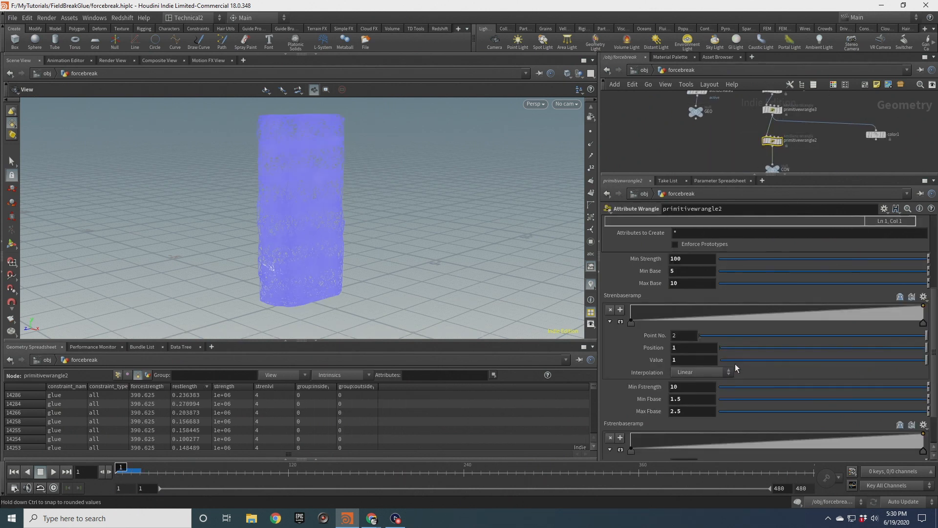
click(686, 386)
text(00)
key(Return)
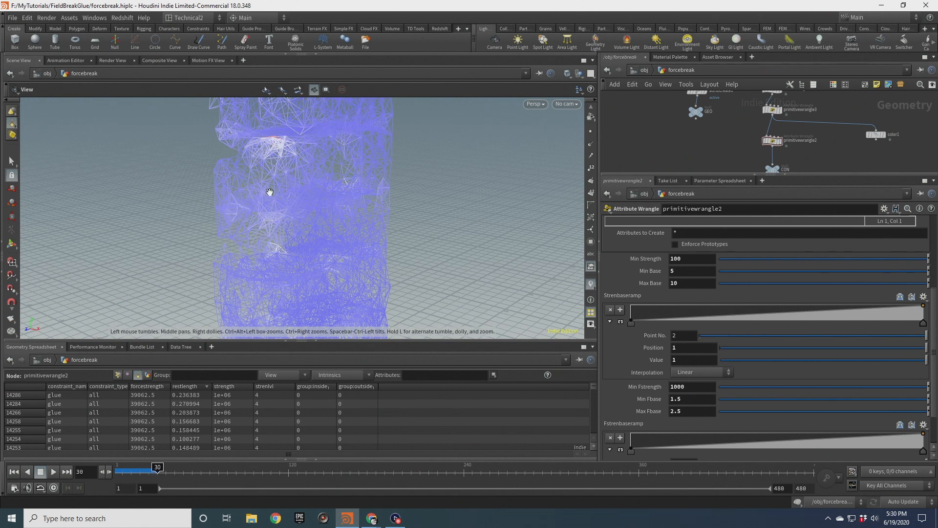
Return to frame 1 and switch the forcestrain visualizer's ramp range to Min and Max.
click(15, 472)
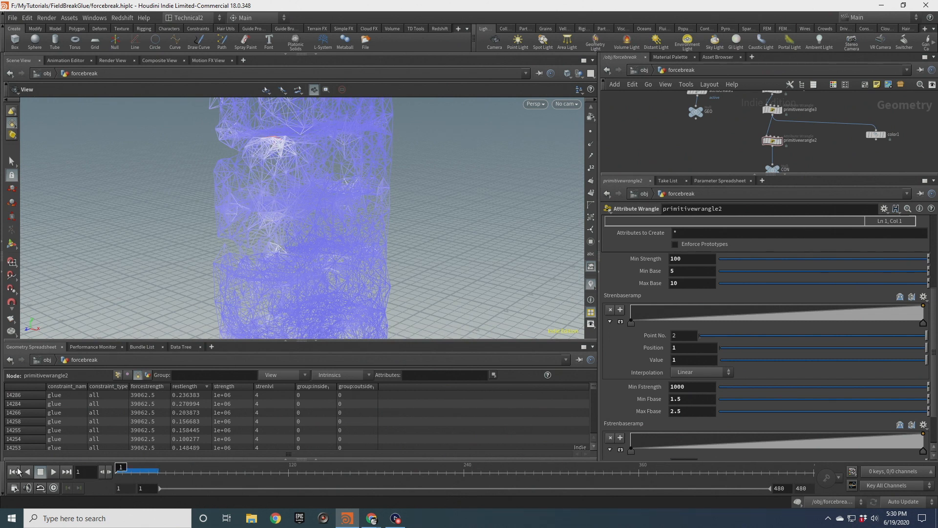
right_click(592, 284)
click(684, 274)
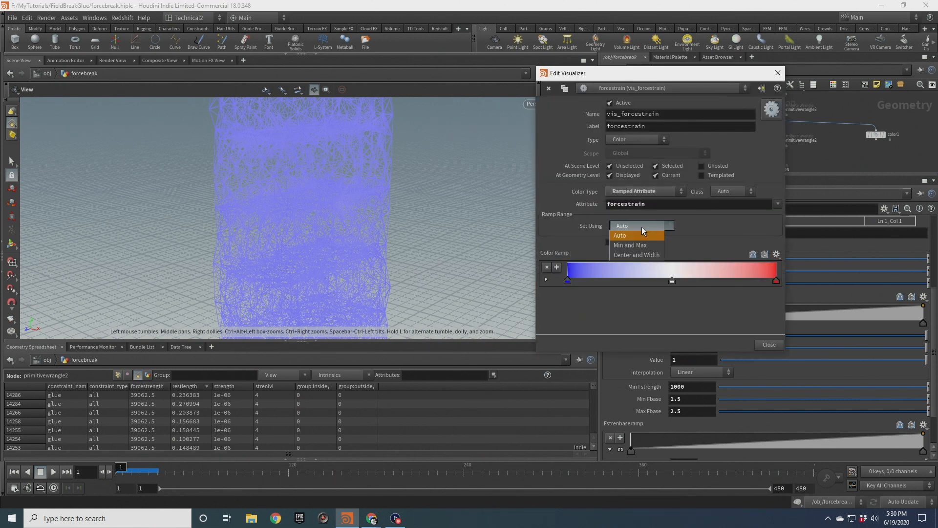
click(650, 245)
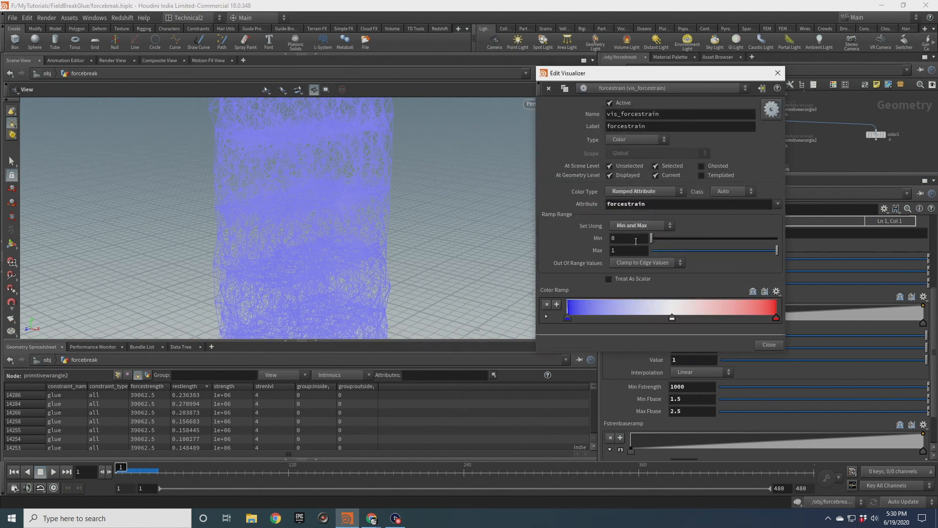
Set the forcestrain visualizer's ramp range to a minimum of 10 and a maximum of 500.
double_click(625, 251)
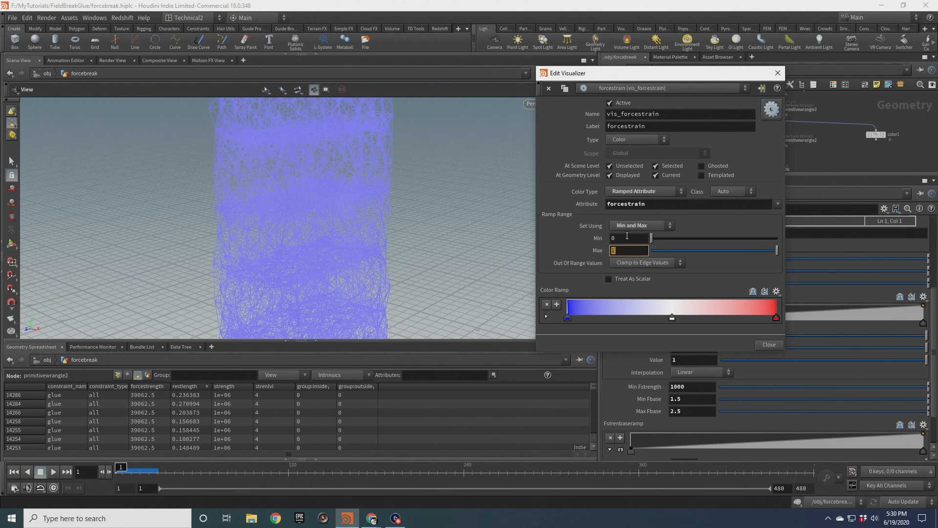
key(shift+Tab)
text(10)
key(Tab)
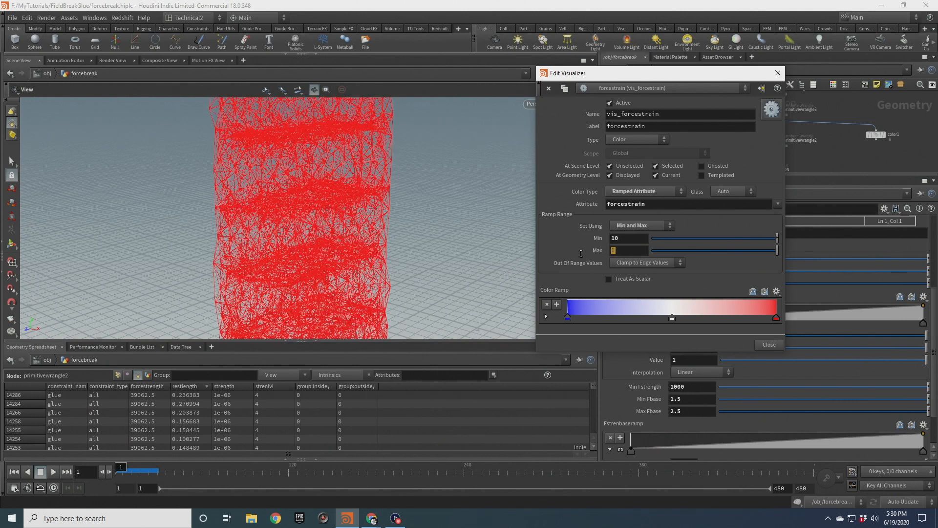
text(500)
key(Return)
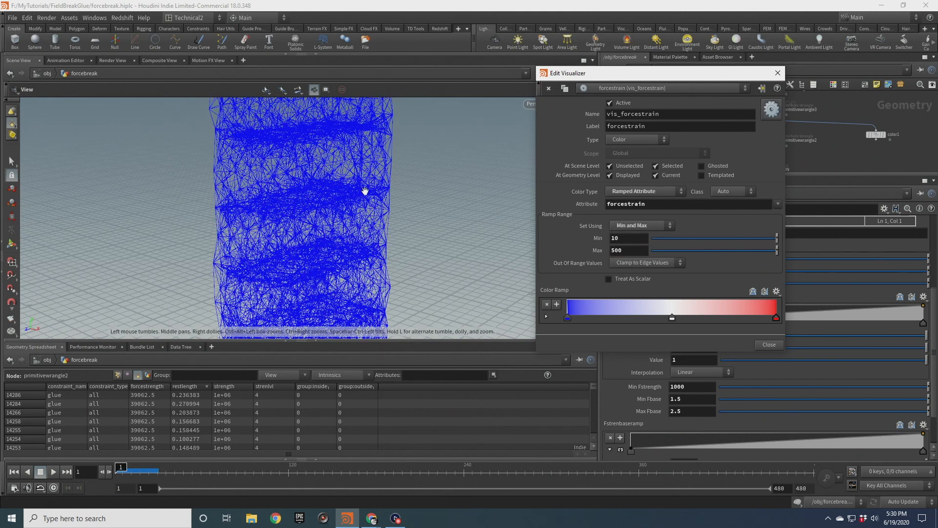
Lower the visualizer's ramp maximum to 300 and close its settings.
double_click(630, 251)
text(300)
key(Return)
click(776, 343)
scroll(328, 235, down, 5)
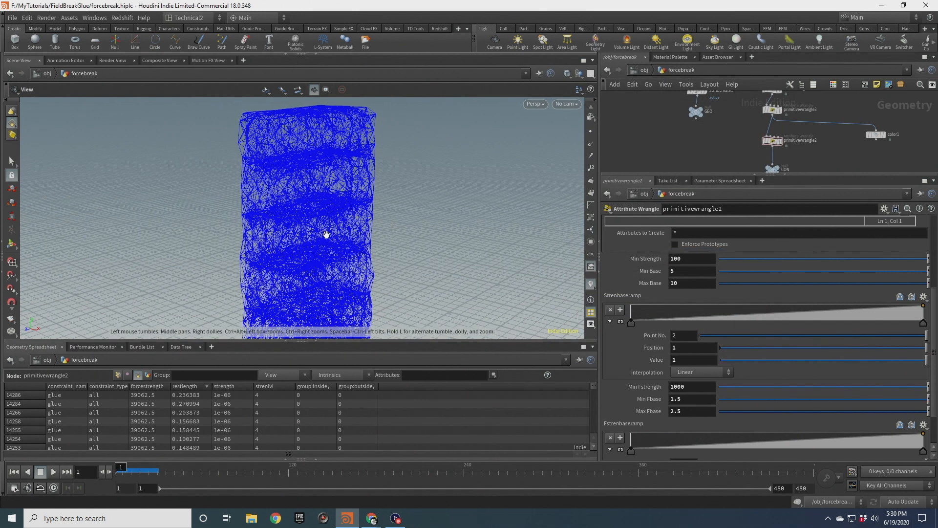
Step the simulation forward and back up to frame 6 to examine how forcestrain spreads through the constraints.
middle_drag(337, 221, 339, 212)
key(Right)
key(Right)
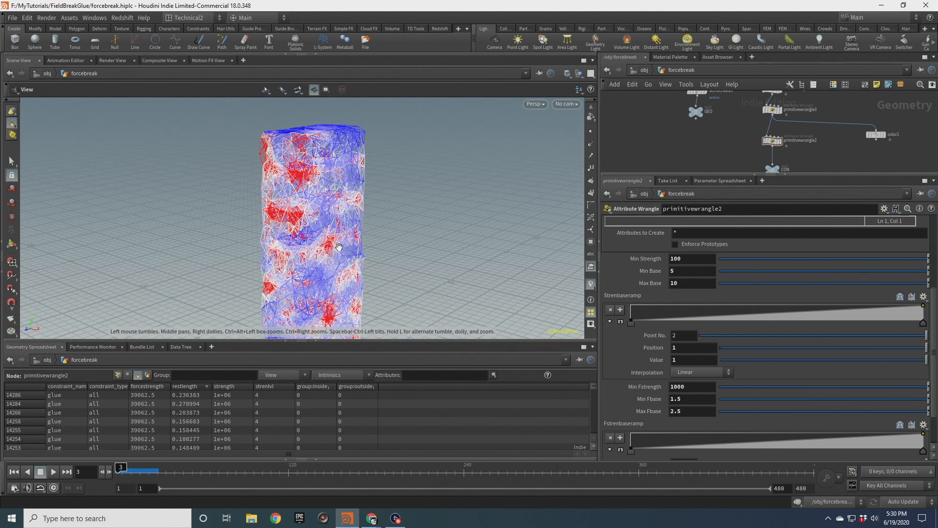
drag(339, 248, 367, 202)
key(Right)
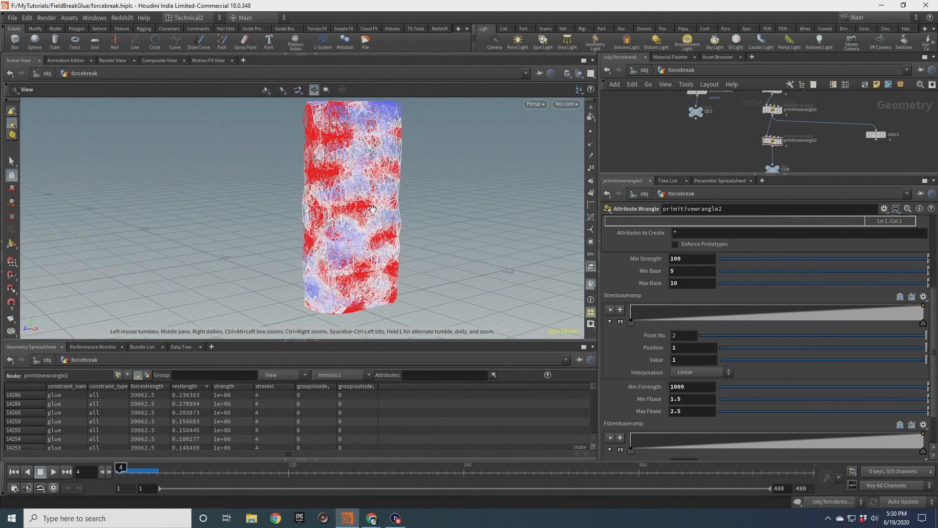
key(Left)
key(Left)
key(Right)
key(Right)
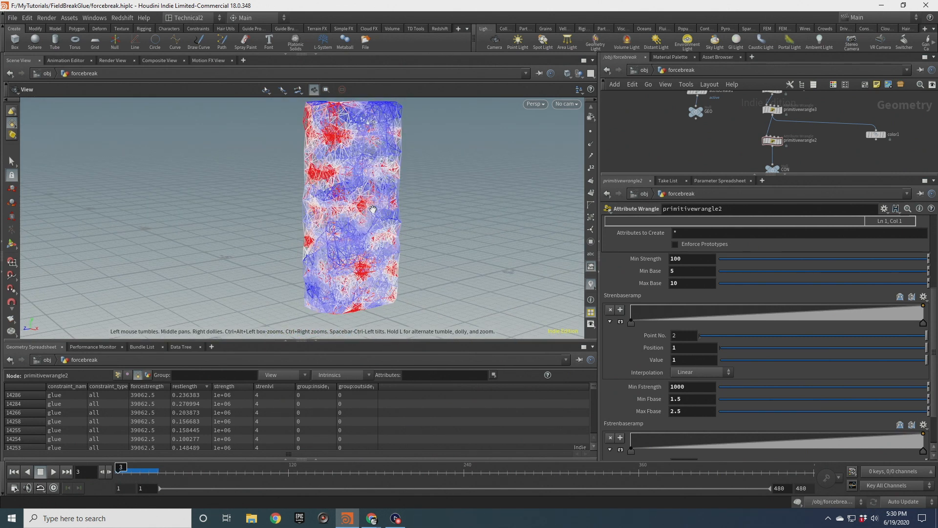
key(Right)
key(Right)
key(Right)
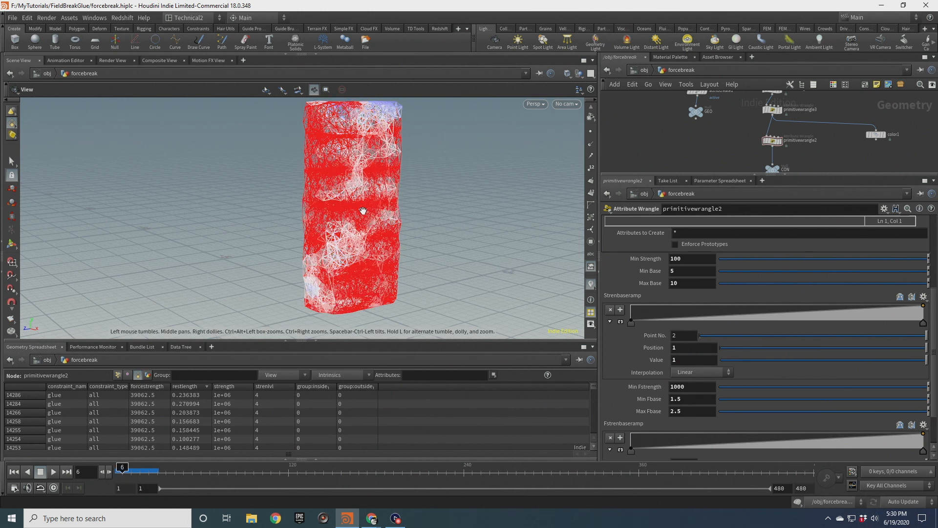
Step back and forth through the early frames to examine how the strain colouring spreads across the glue constraints.
key(Left)
key(Left)
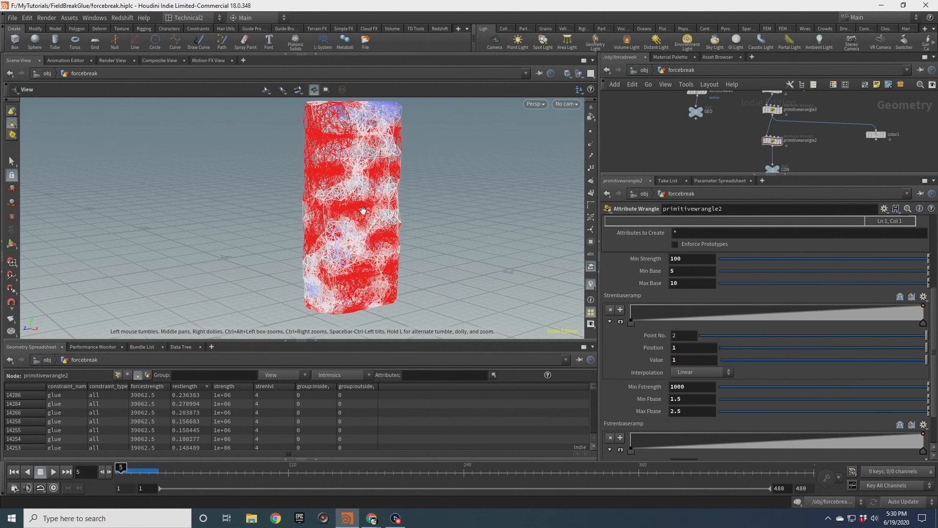
key(Left)
key(Left)
key(Left)
key(Right)
key(Right)
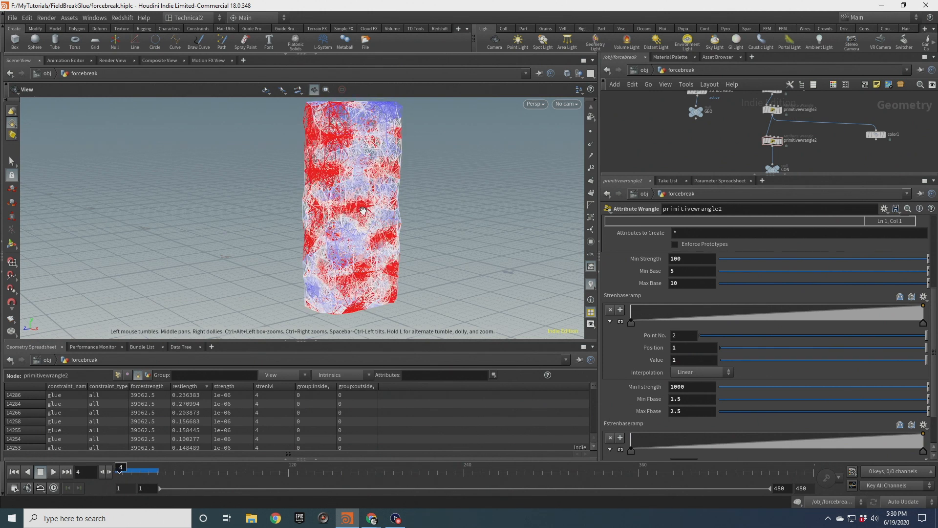
key(Right)
key(Right)
key(Left)
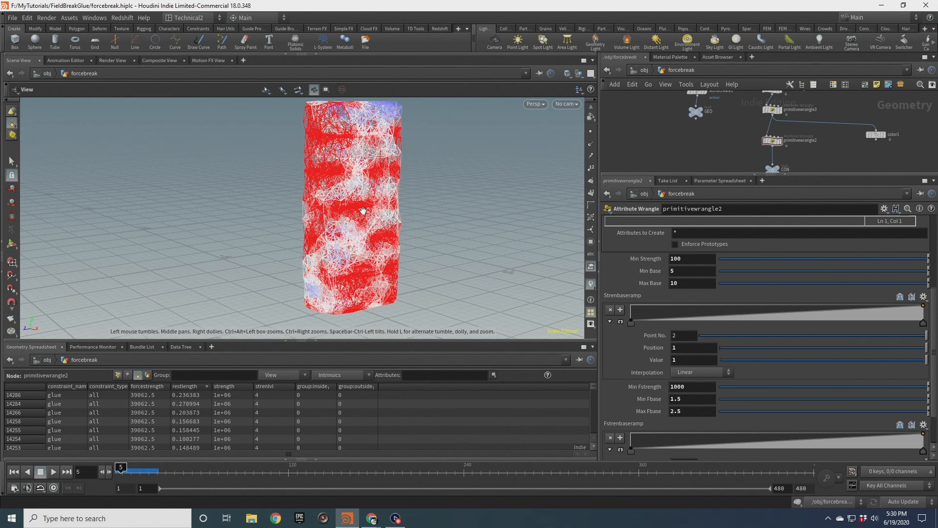
key(Right)
key(Left)
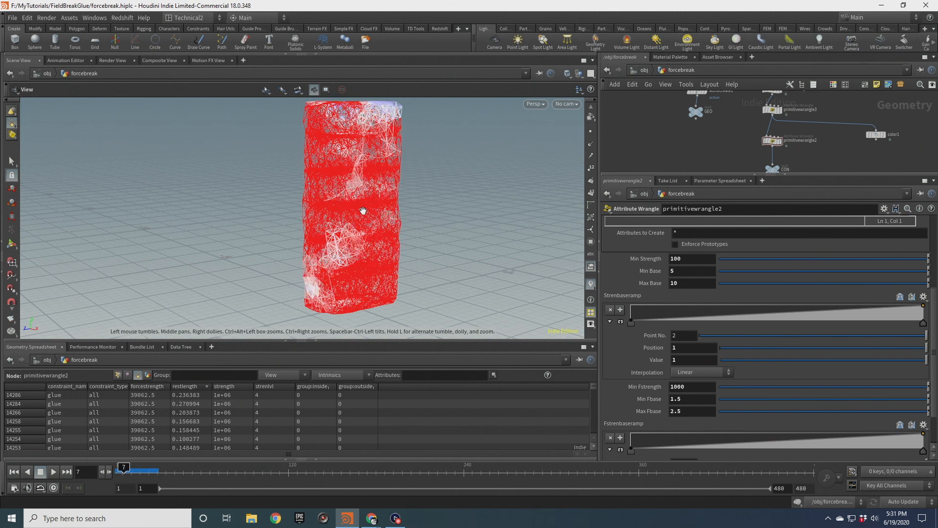
key(Left)
key(Left)
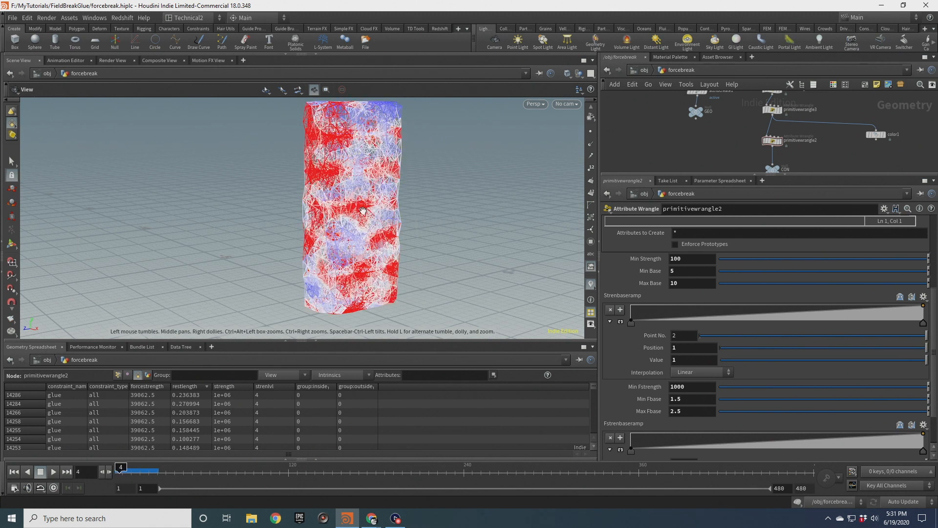
middle_drag(363, 210, 393, 235)
drag(394, 235, 400, 247)
key(Right)
key(Right)
key(Right)
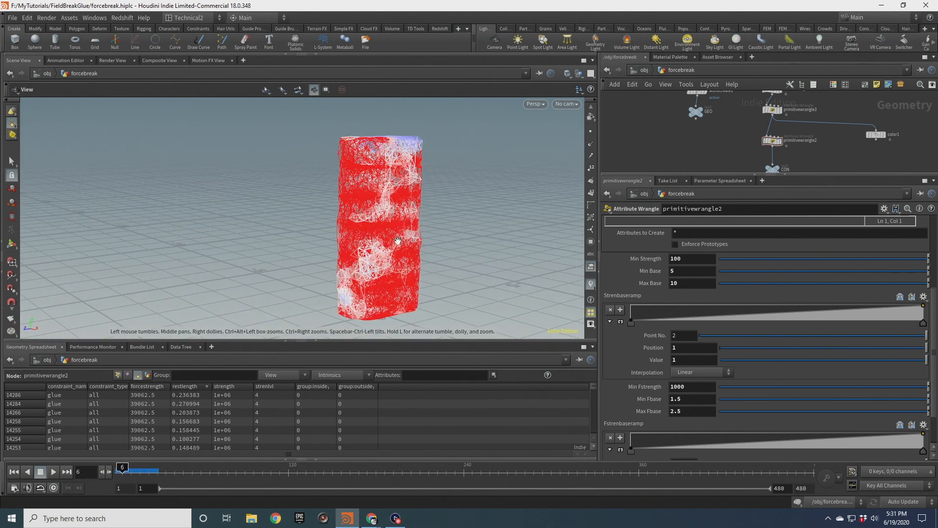
key(Right)
key(Left)
key(Left)
key(Left)
key(Left)
key(Left)
key(Left)
key(Left)
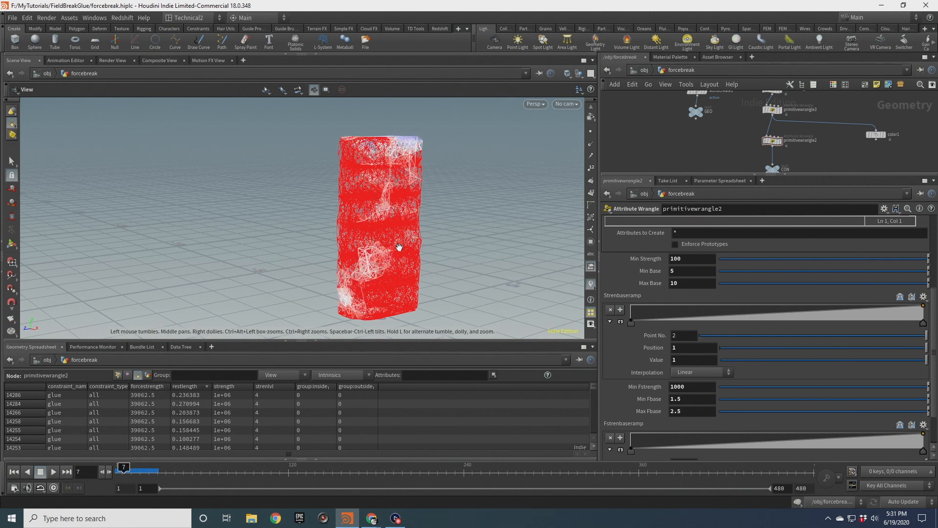
key(Right)
key(Right)
key(Right)
key(Right)
key(Right)
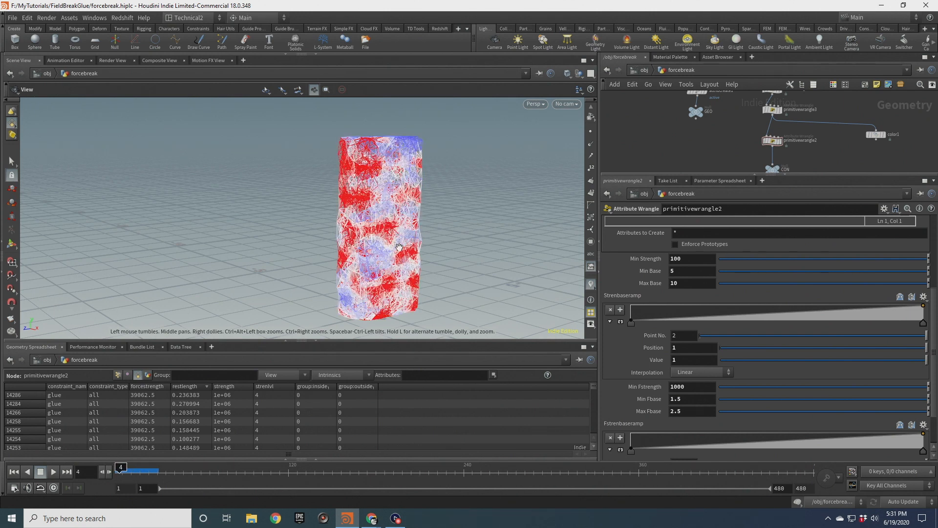
key(Right)
key(Right)
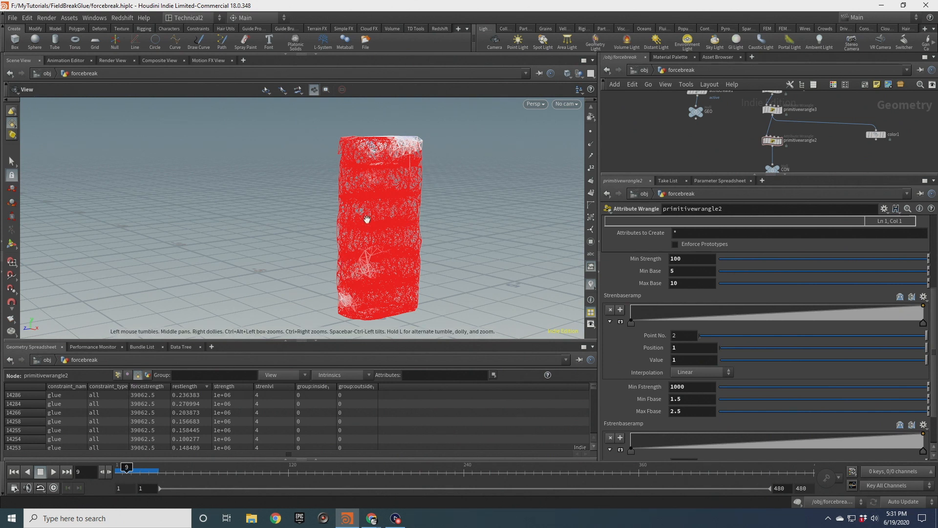
drag(367, 218, 318, 209)
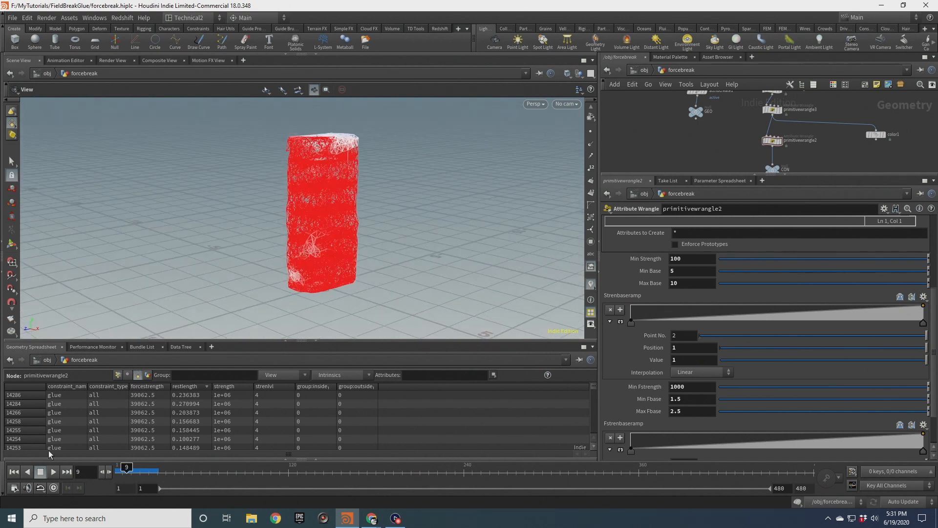
Return to frame 1 and nudge the primitivewrangle2 node into line between primitivewrangle3 and CON.
click(14, 472)
scroll(663, 145, down, 3)
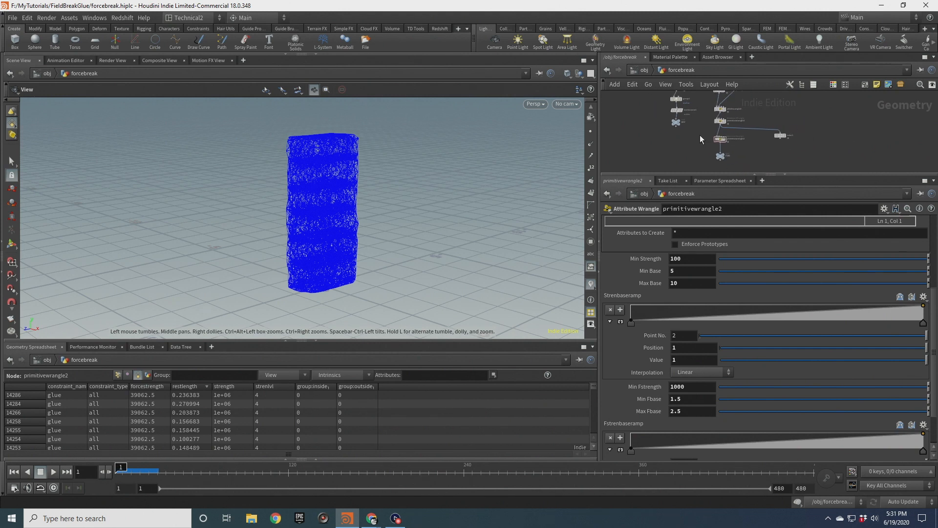
scroll(700, 131, up, 4)
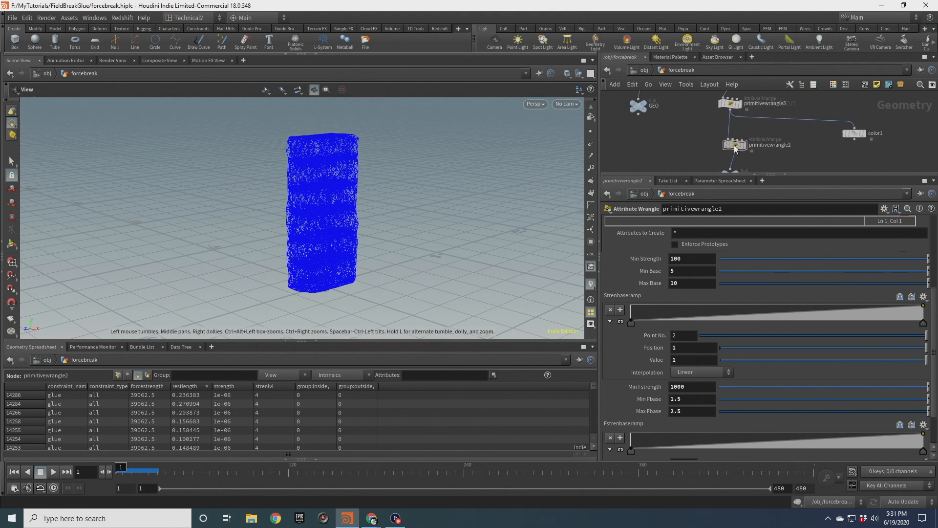
drag(735, 149, 730, 149)
middle_drag(703, 138, 696, 97)
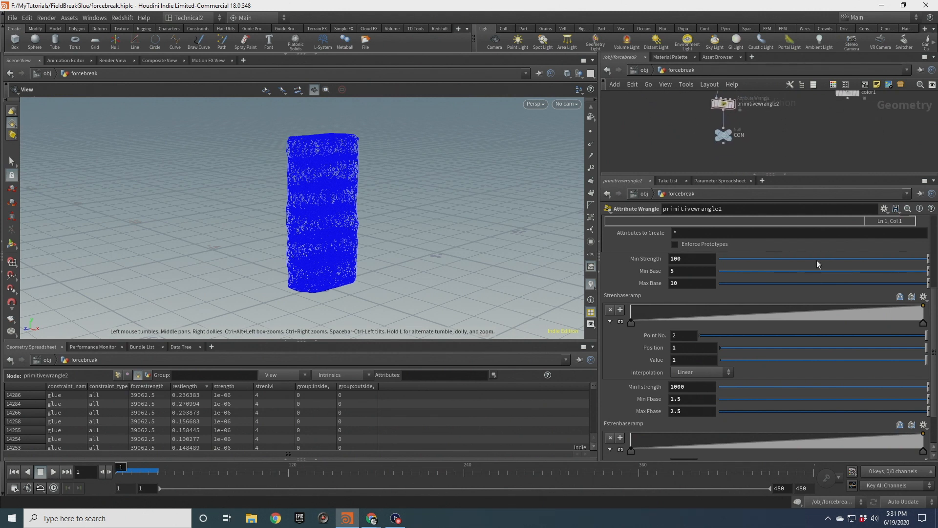
Sort primitivewrangle2's spreadsheet by forcestrength and color2's by forcestrain to compare constraint strengths with simulated strain.
click(695, 388)
click(146, 387)
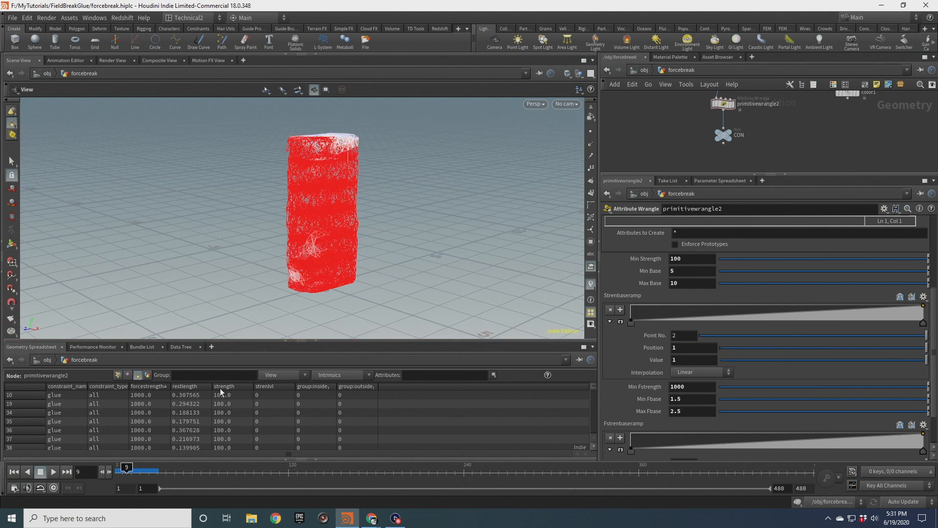
scroll(714, 114, down, 2)
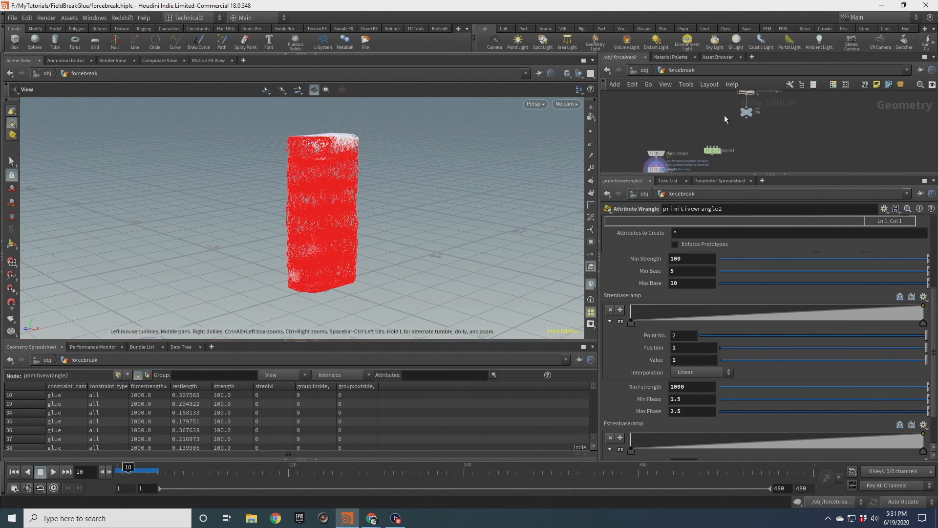
middle_drag(632, 155, 643, 120)
click(663, 121)
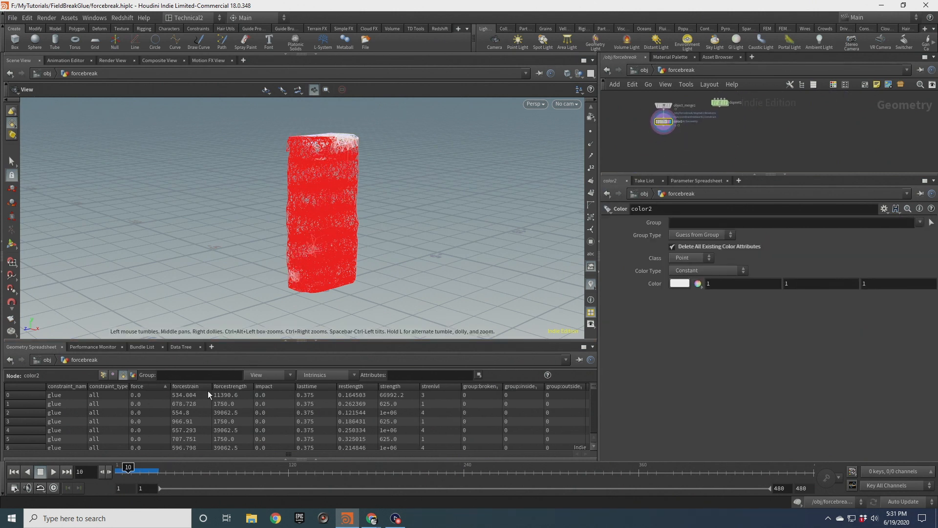
click(189, 388)
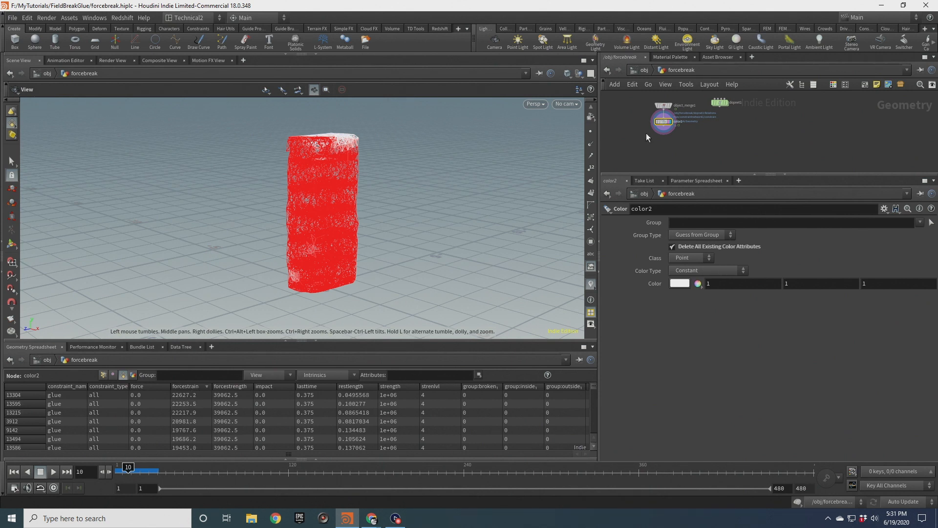
Display the dopnet1 simulation result and play it up to frame 122 to check whether the column breaks.
scroll(718, 143, down, 2)
middle_drag(720, 142, 695, 152)
scroll(696, 128, up, 3)
click(694, 127)
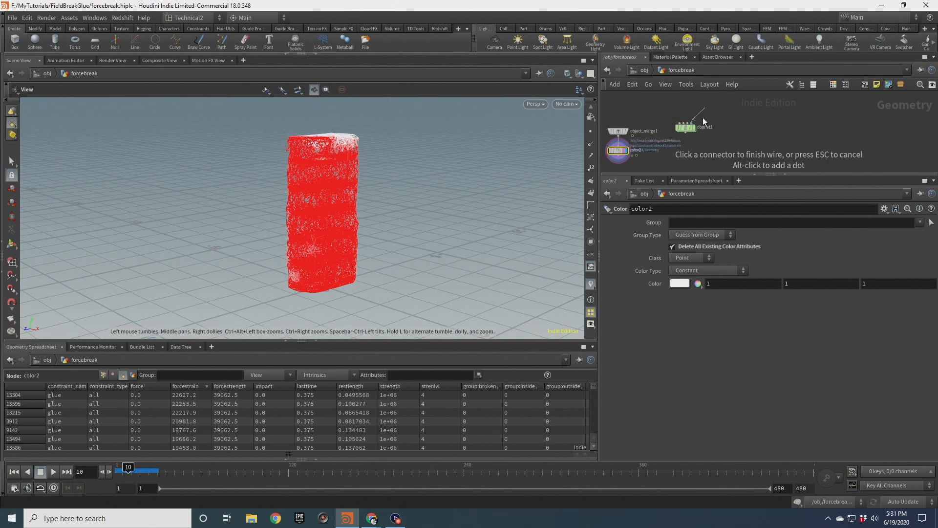
click(692, 127)
click(41, 471)
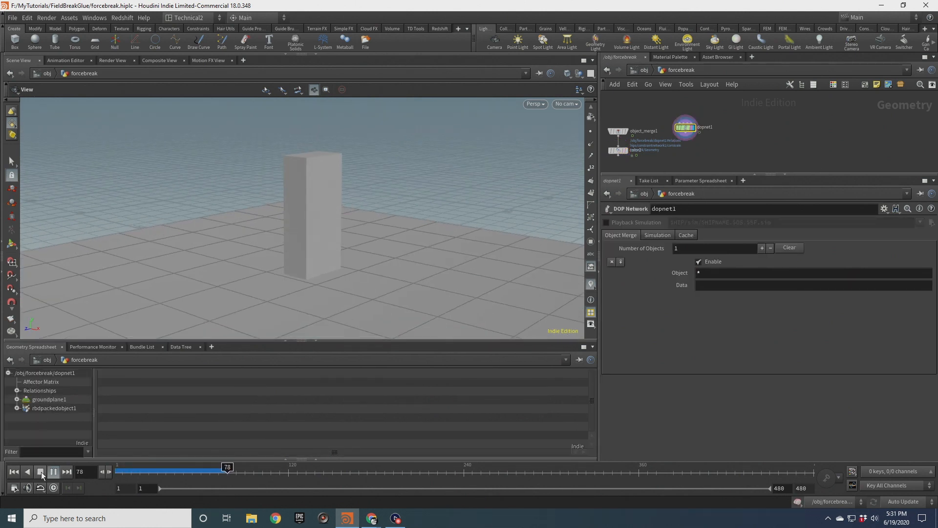
click(41, 471)
Inspect the node info of color2 and CON to compare their primitive counts.
click(618, 150)
middle_click(620, 150)
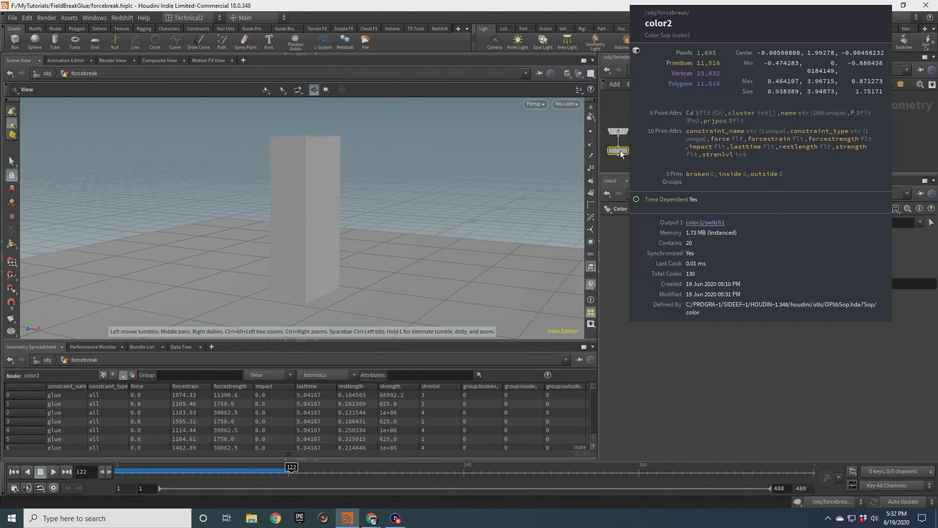
scroll(620, 150, down, 2)
middle_drag(642, 115, 660, 159)
scroll(699, 153, up, 2)
middle_click(699, 153)
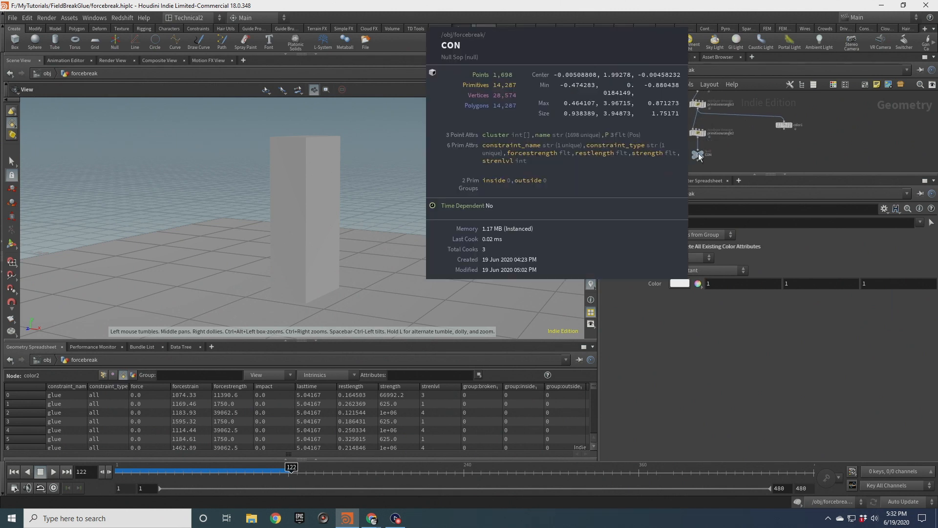
Display the color2 node and examine the remaining constraint network from another angle.
middle_drag(310, 210, 326, 186)
middle_drag(672, 139, 731, 93)
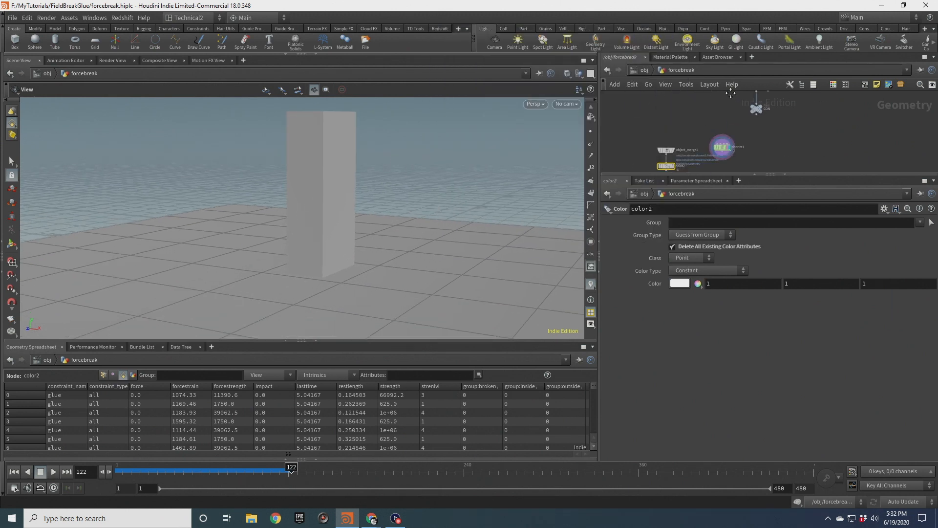
scroll(692, 133, up, 2)
click(684, 132)
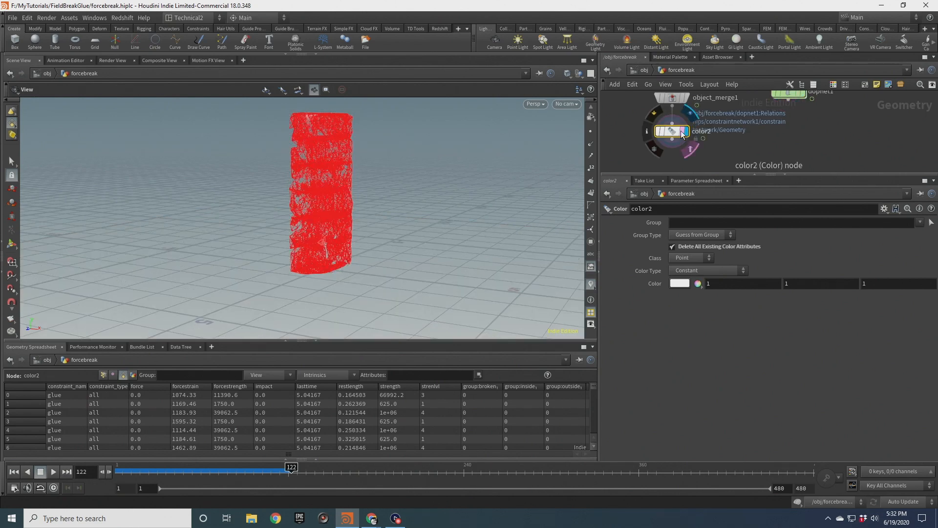
scroll(342, 167, up, 3)
drag(339, 165, 271, 178)
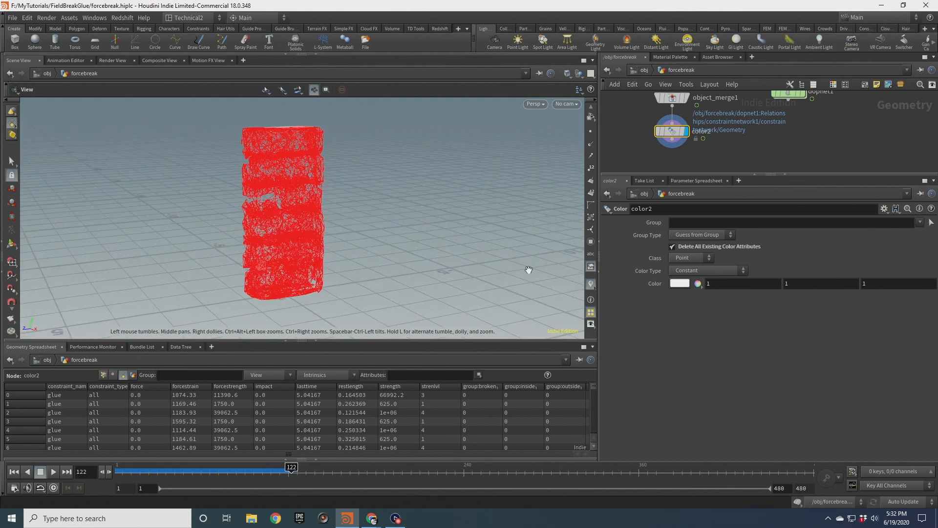
Set the forcestrain visualizer's ramp range to Auto and view the recoloured constraints in the scene.
click(591, 284)
click(684, 272)
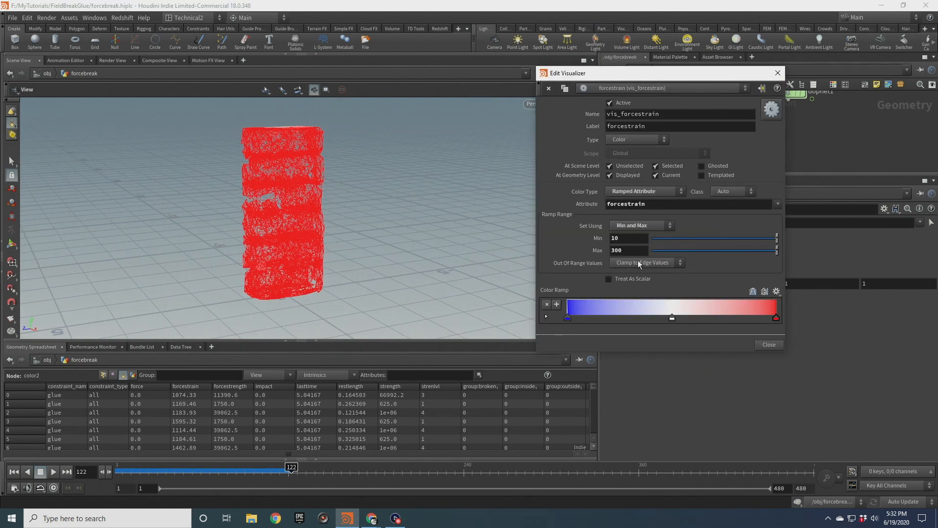
click(644, 226)
click(643, 235)
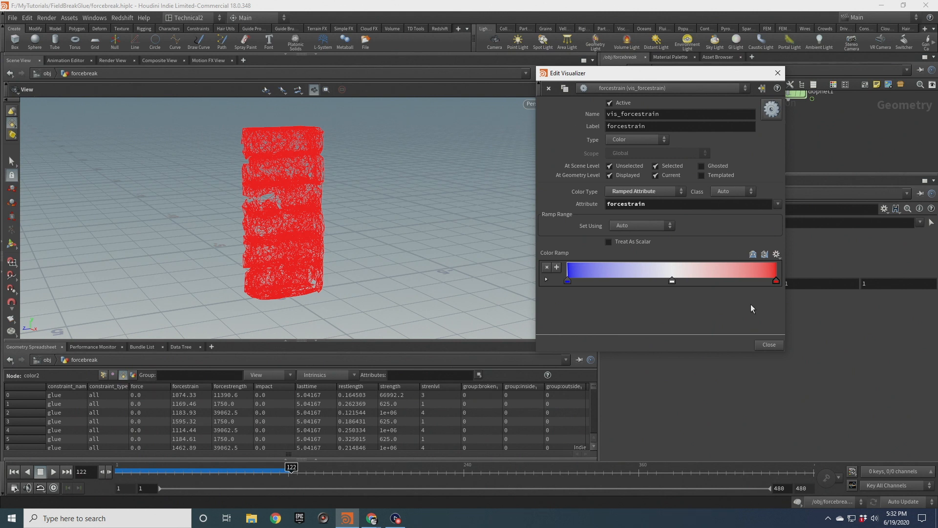
click(769, 345)
click(111, 60)
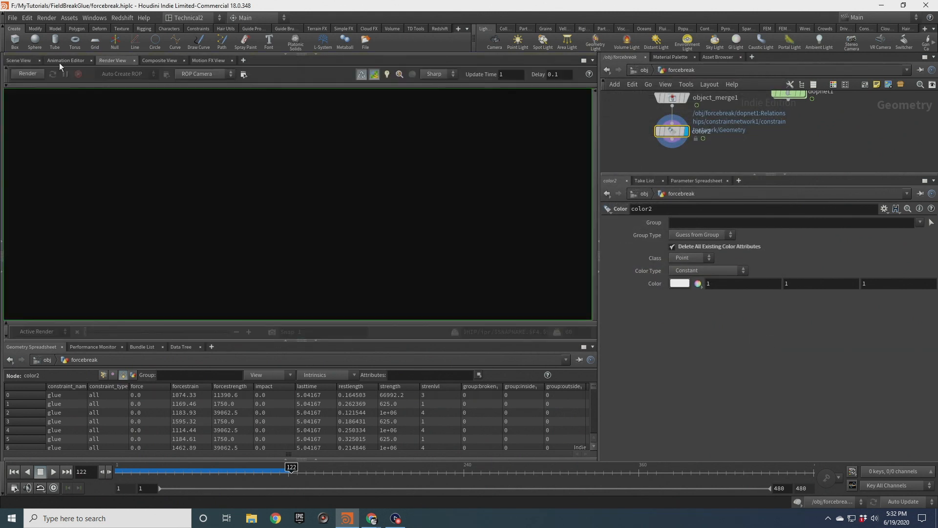
click(22, 61)
drag(268, 208, 259, 191)
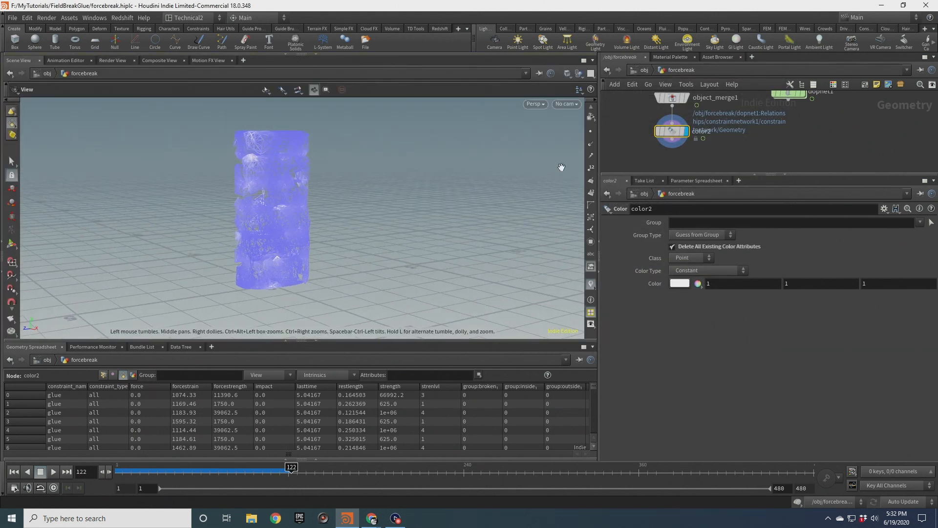
Display dopnet1 again, play the simulation to frame 224, and return to the first frame.
middle_drag(770, 142, 739, 155)
scroll(738, 155, down, 3)
click(53, 471)
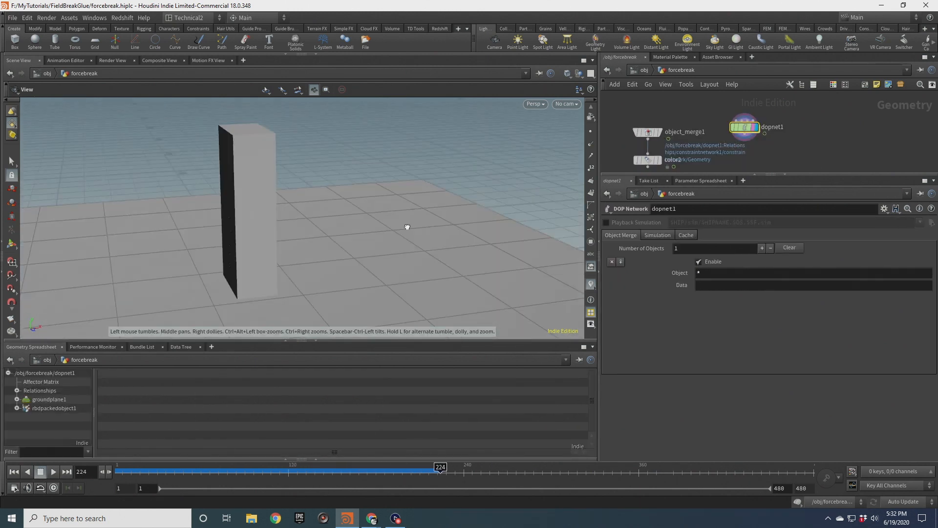
drag(407, 227, 306, 224)
click(13, 472)
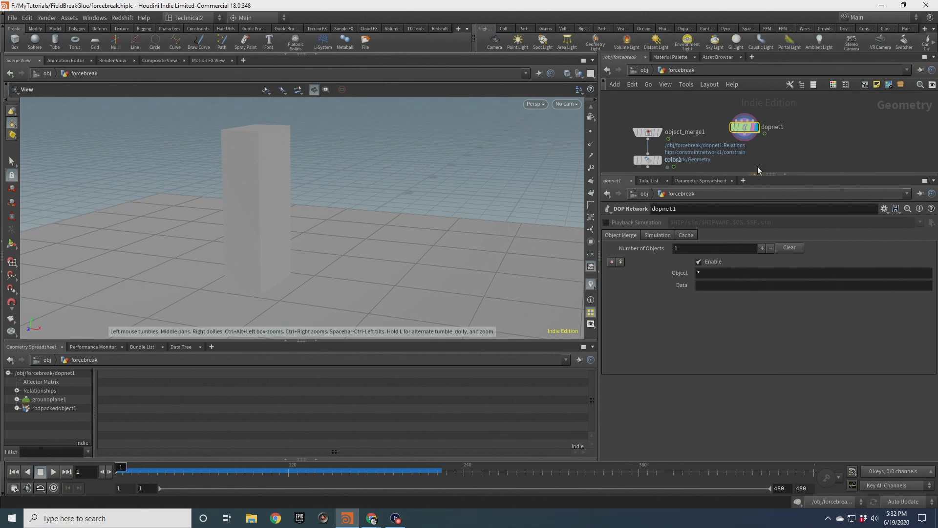
Inside dopnet1, set popforce1's noise amplitude to 4 and swirl size to 1.5, and return to the forcebreak level.
double_click(744, 127)
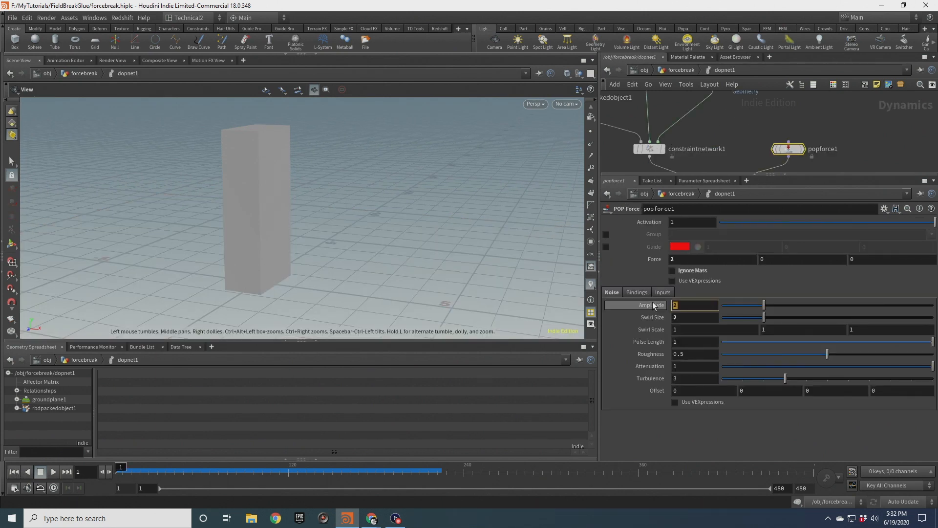
text(4)
key(Tab)
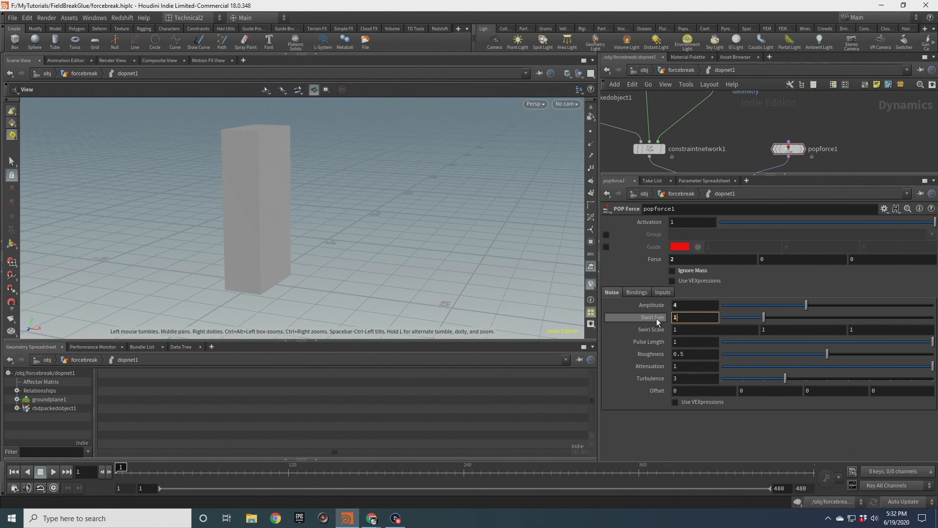
text(1.5)
key(Return)
click(679, 69)
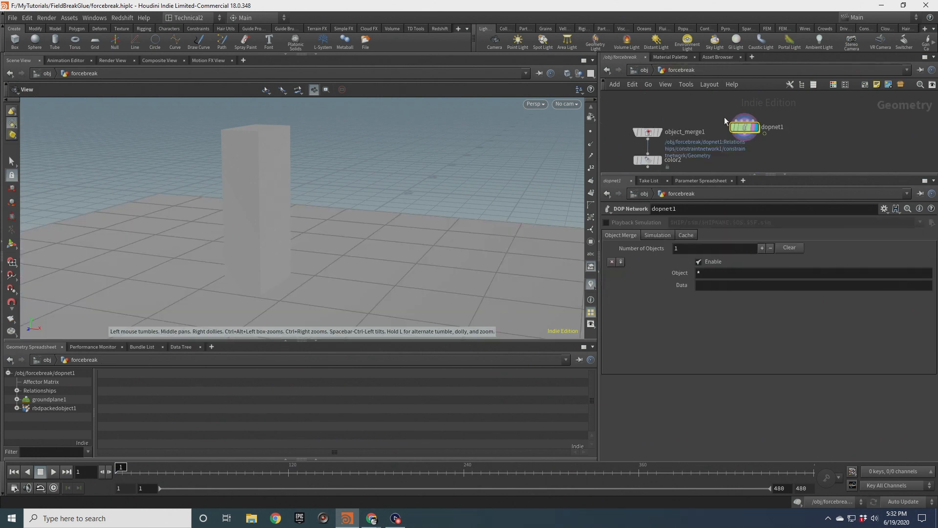
Play the simulation with the changed noise settings, stop it, and examine the cracked column.
click(54, 471)
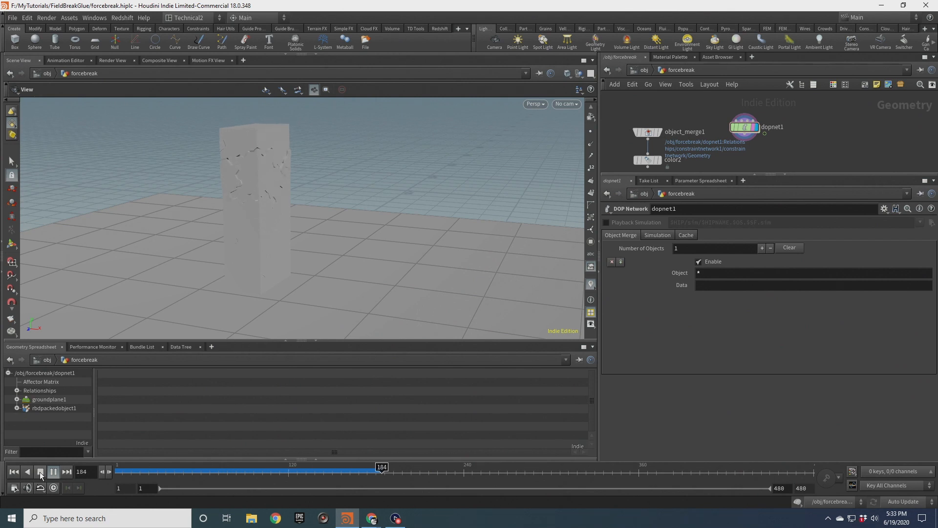
click(39, 472)
drag(264, 210, 314, 194)
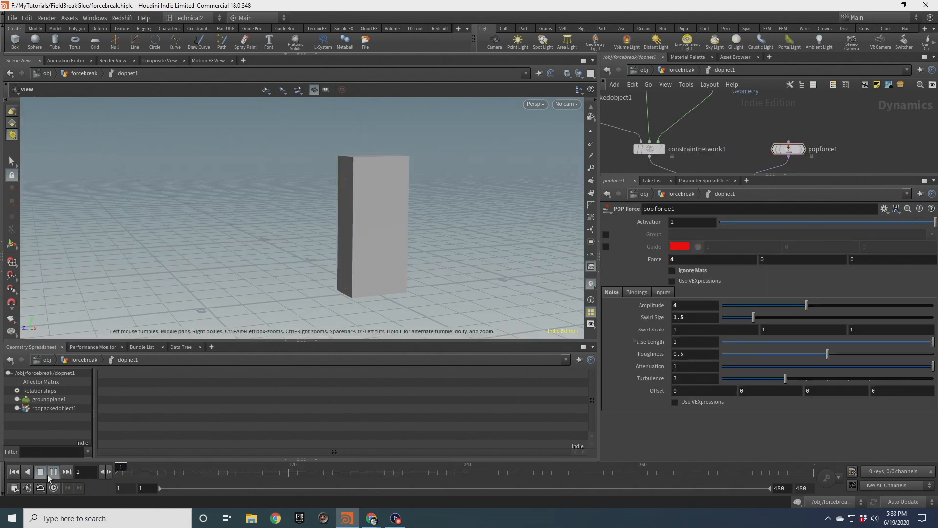
Play the simulation to frame 152, inspect the column from another angle, and return to the first frame.
click(51, 472)
click(41, 472)
drag(337, 215, 278, 199)
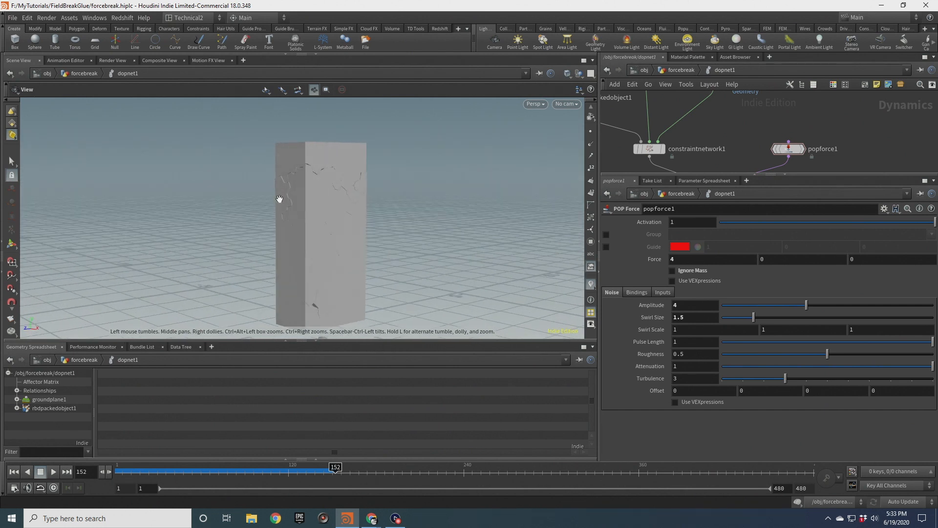
click(14, 471)
Set sopsolver1's half life to 0.4 and its propagation iterations to 8.
middle_drag(737, 112, 754, 172)
drag(773, 109, 727, 154)
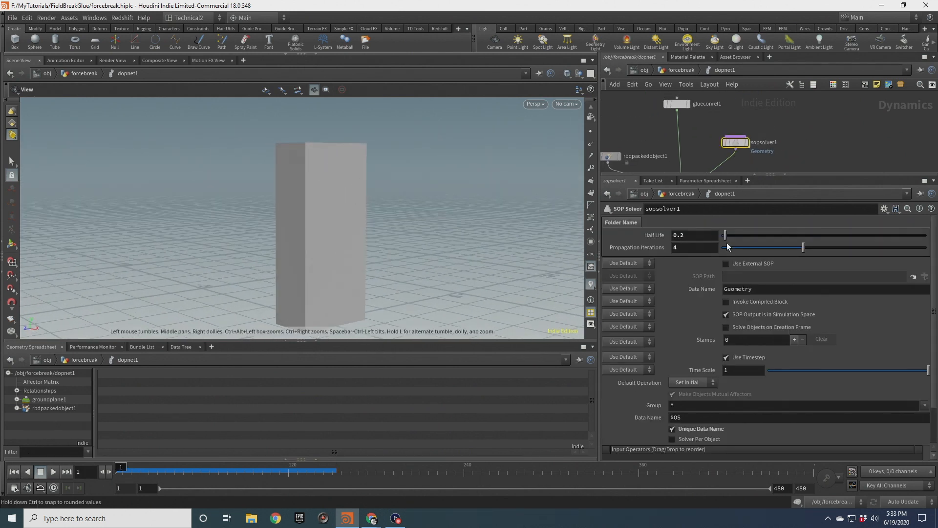
click(684, 249)
key(BackSpace)
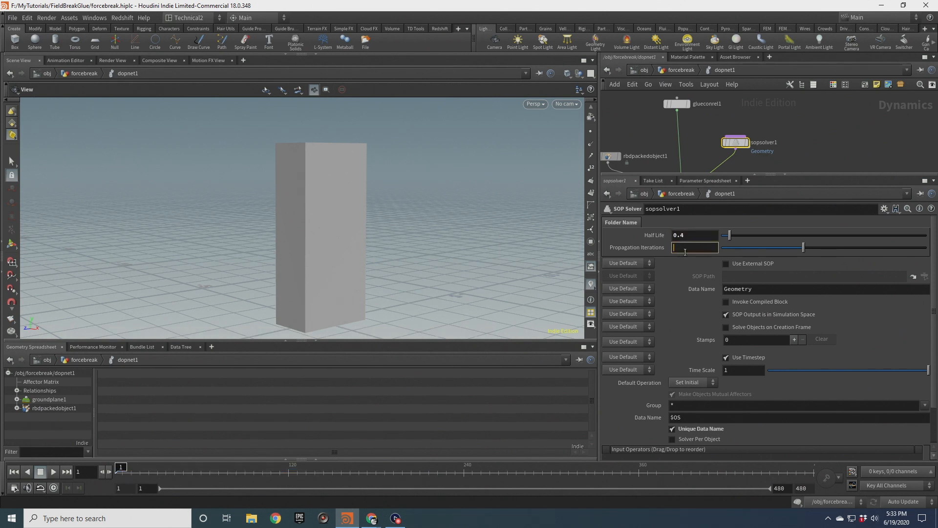
text(8)
key(Return)
Play the simulation to frame 181 and examine the cracks on the column up close.
drag(343, 217, 325, 237)
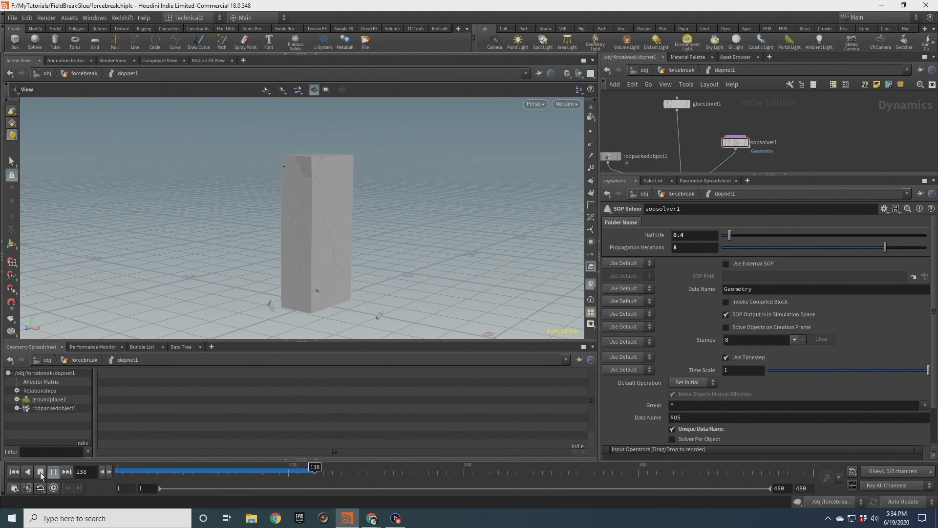
click(40, 472)
drag(324, 182, 292, 188)
Review popforce1's force and noise settings, scrub through the following frames, and return to the first frame.
middle_drag(792, 140, 719, 61)
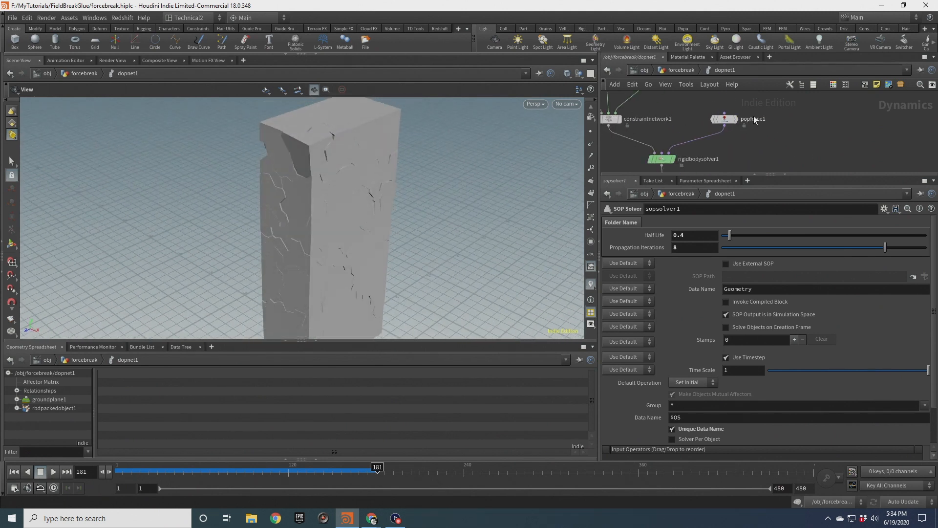
click(724, 119)
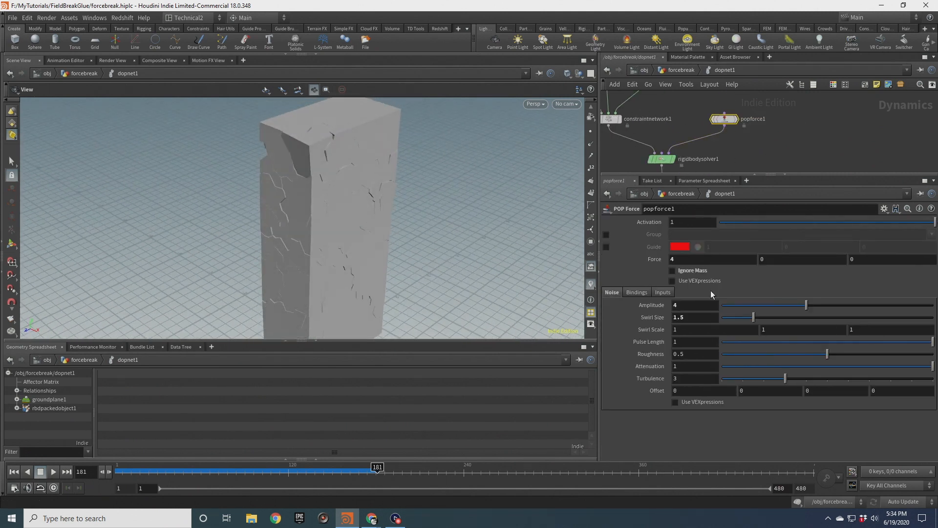
drag(335, 216, 369, 200)
mouse_move(377, 467)
mouse_down()
mouse_move(251, 467)
mouse_move(406, 471)
mouse_up()
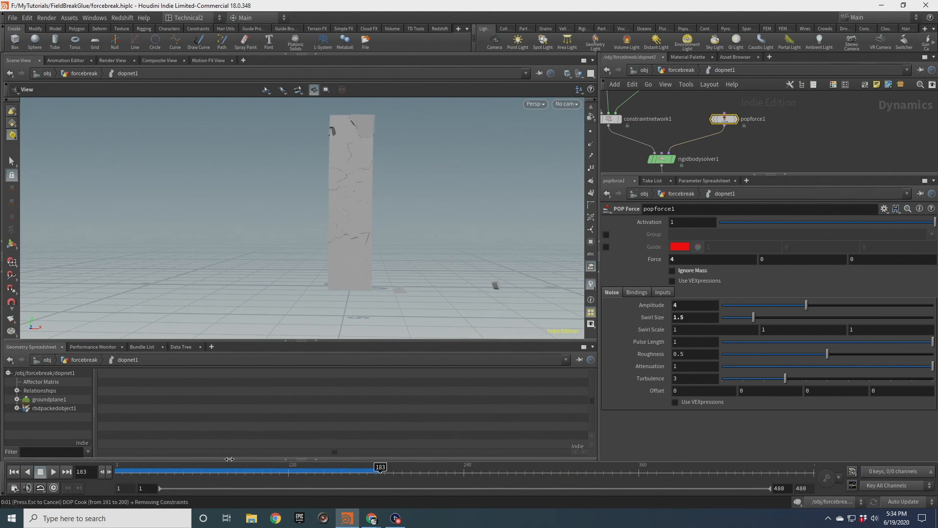
drag(281, 454, 233, 475)
click(14, 472)
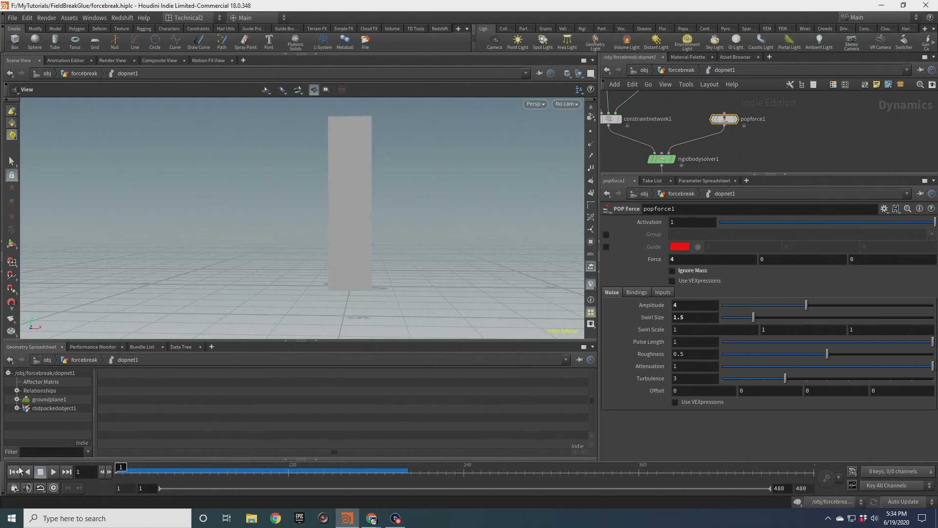
Set sopsolver1's half life to 0.6.
middle_drag(686, 115, 717, 184)
drag(724, 103, 684, 146)
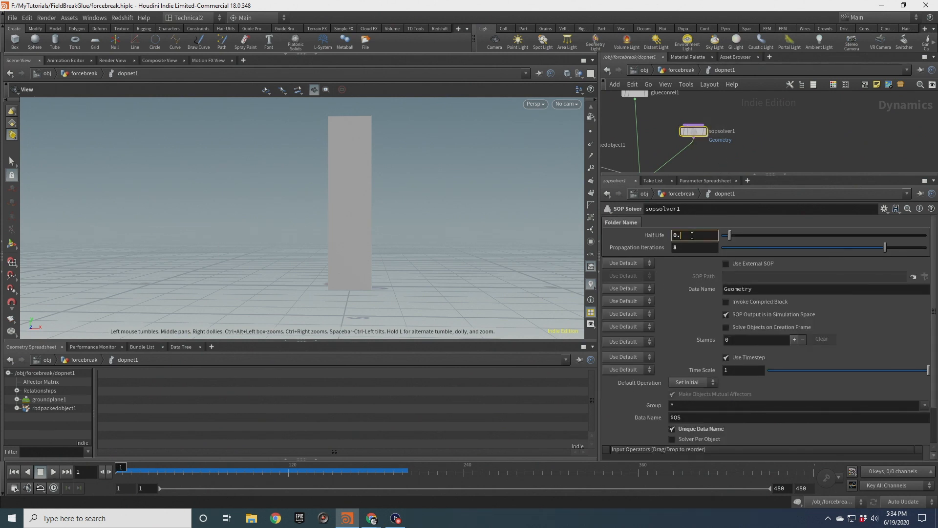
key(Return)
drag(363, 165, 380, 208)
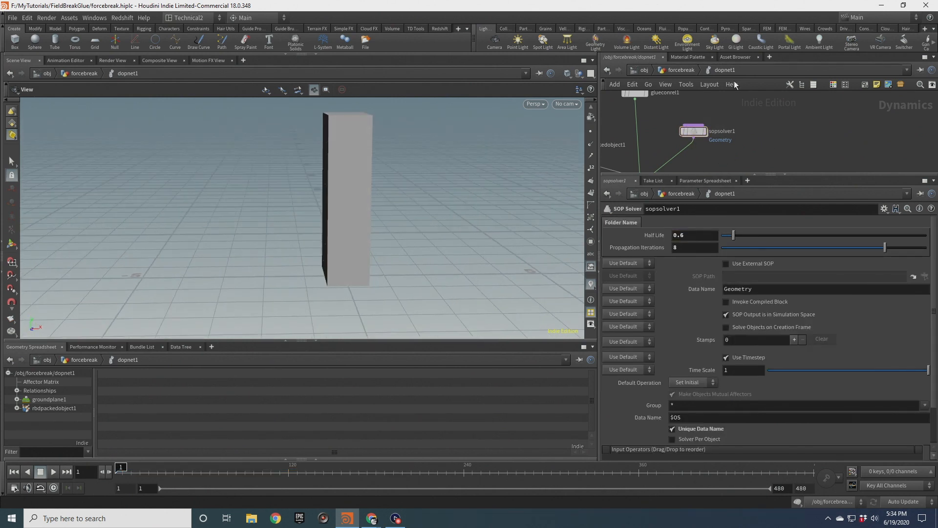
At the forcebreak level, set primitivewrangle2's Min Fstrength to 500 and Max Fbase to 2.4.
click(684, 70)
scroll(793, 142, down, 2)
middle_drag(794, 142, 796, 164)
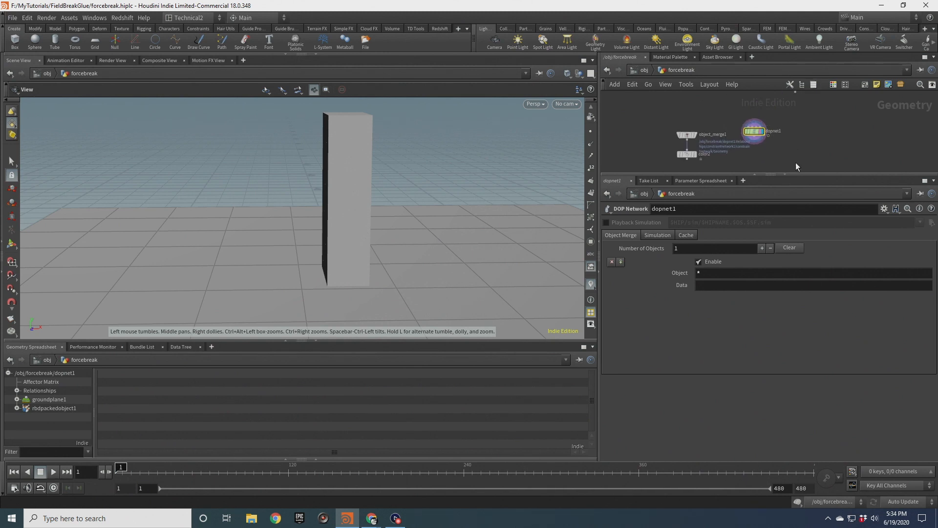
middle_drag(802, 100, 776, 161)
click(750, 135)
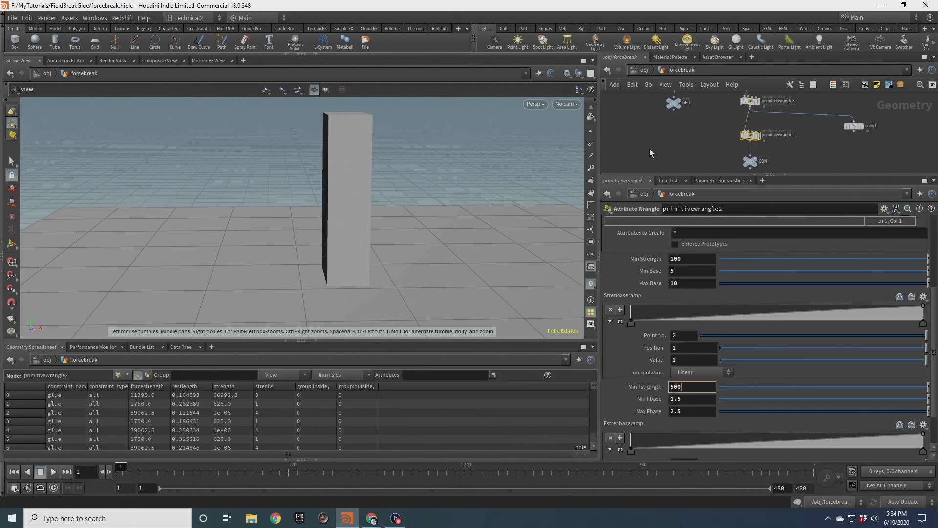
key(Return)
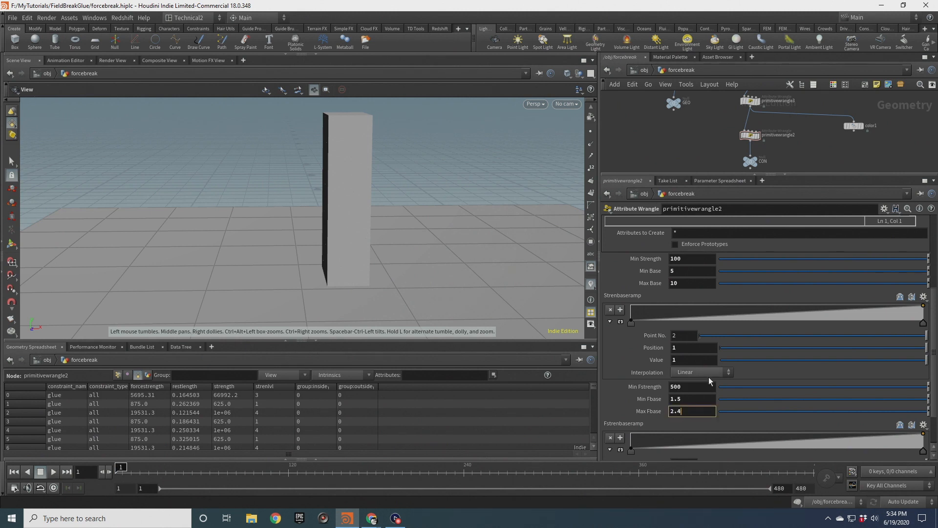
scroll(642, 130, down, 3)
Go back inside dopnet1 and play the simulation to frame 114.
middle_drag(650, 131, 664, 95)
scroll(685, 111, up, 2)
double_click(691, 132)
drag(366, 152, 274, 231)
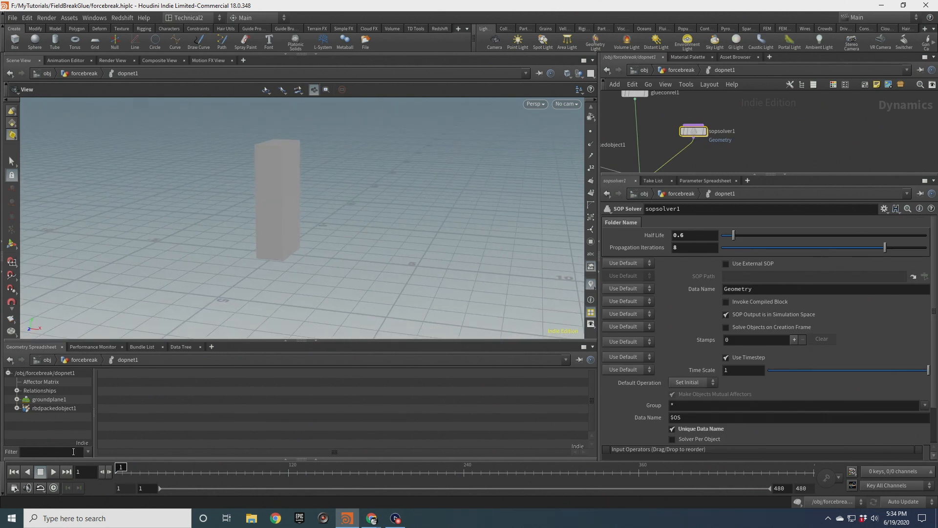
click(41, 474)
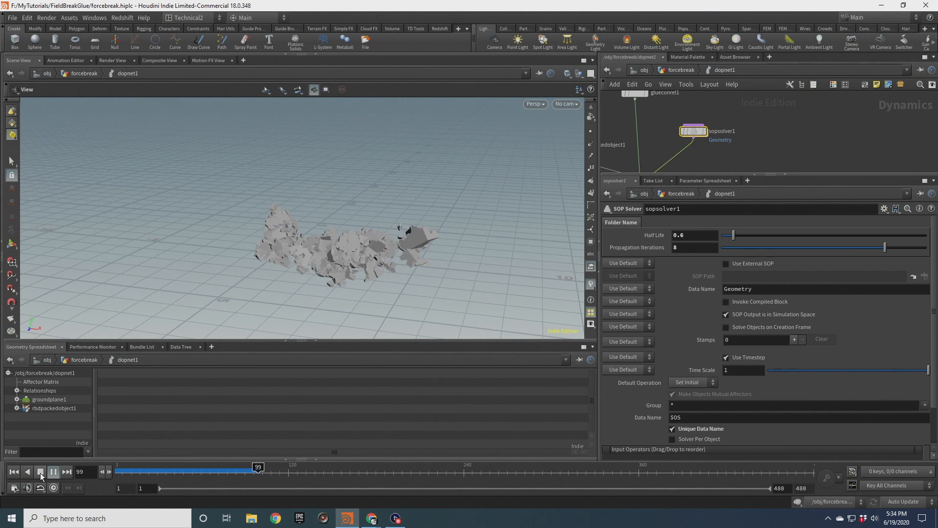
click(40, 472)
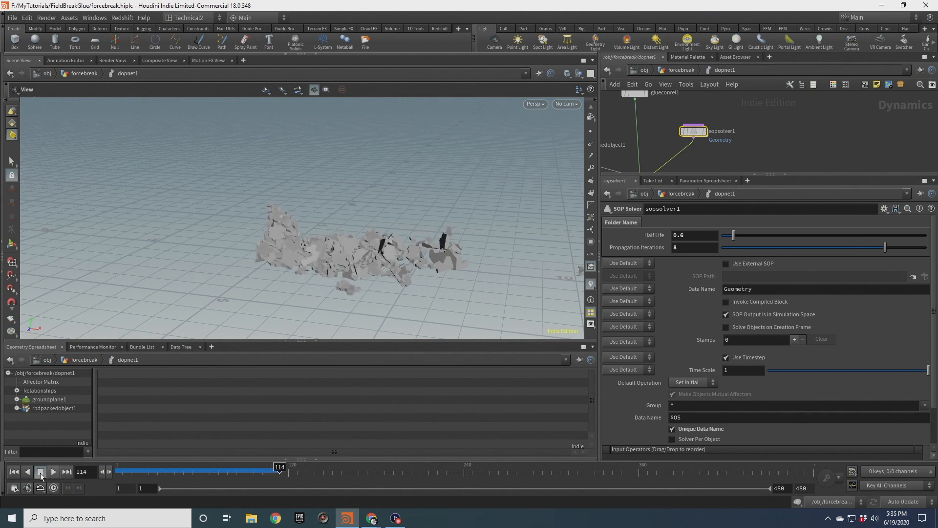
Examine the debris from above, scrub back to frame 68 to inspect the breaking column, and return to the first frame.
drag(358, 220, 383, 266)
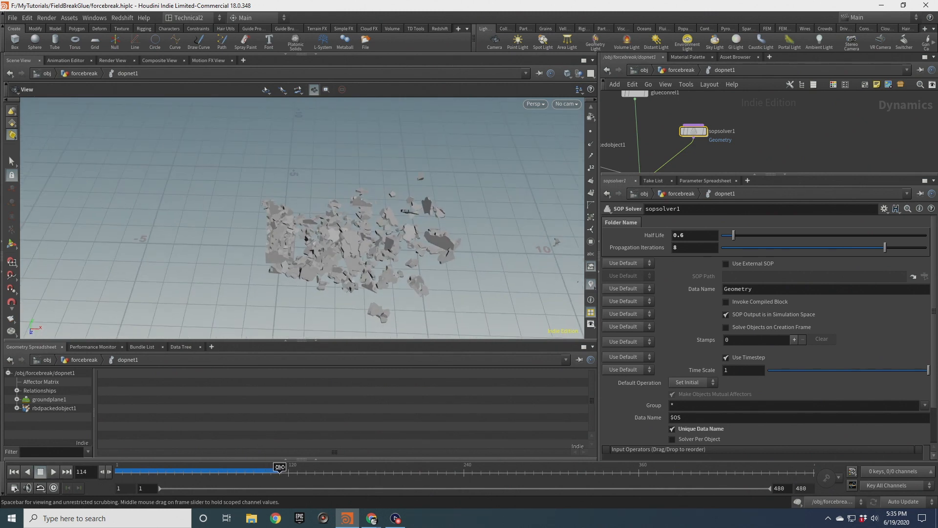
drag(280, 466, 213, 477)
scroll(293, 241, down, 2)
middle_drag(293, 241, 316, 274)
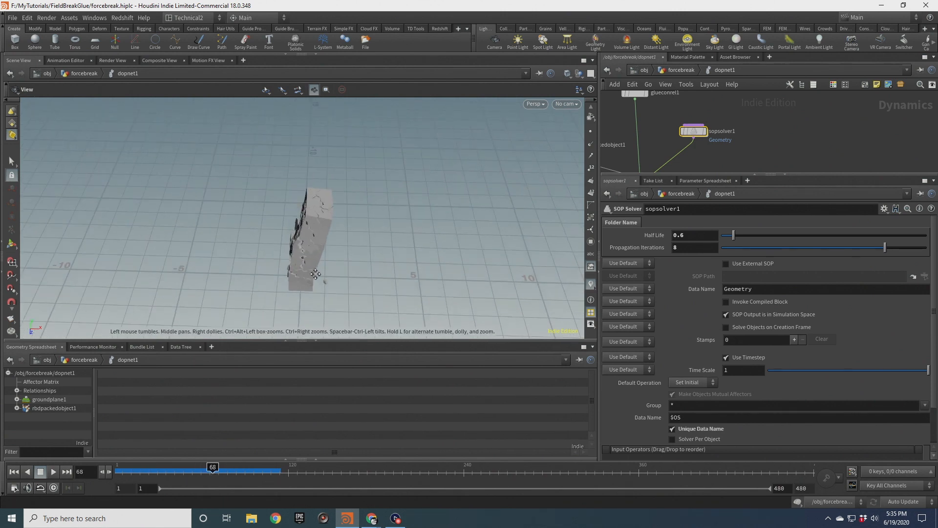
drag(315, 274, 325, 244)
drag(213, 468, 126, 458)
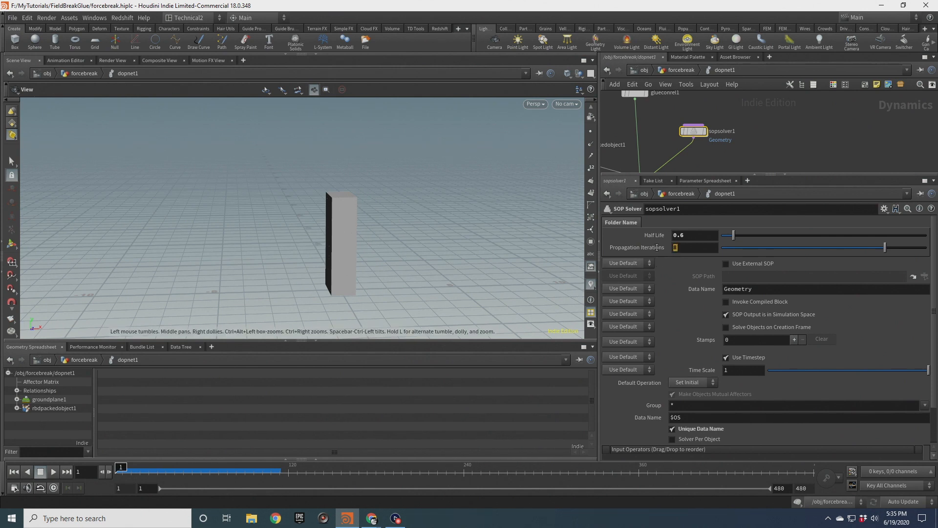
Set sopsolver1's propagation iterations to 4.
drag(658, 248, 612, 247)
text(4)
click(817, 133)
Play the simulation with the reduced propagation iterations to frame 127, and return to the first frame.
drag(378, 233, 234, 234)
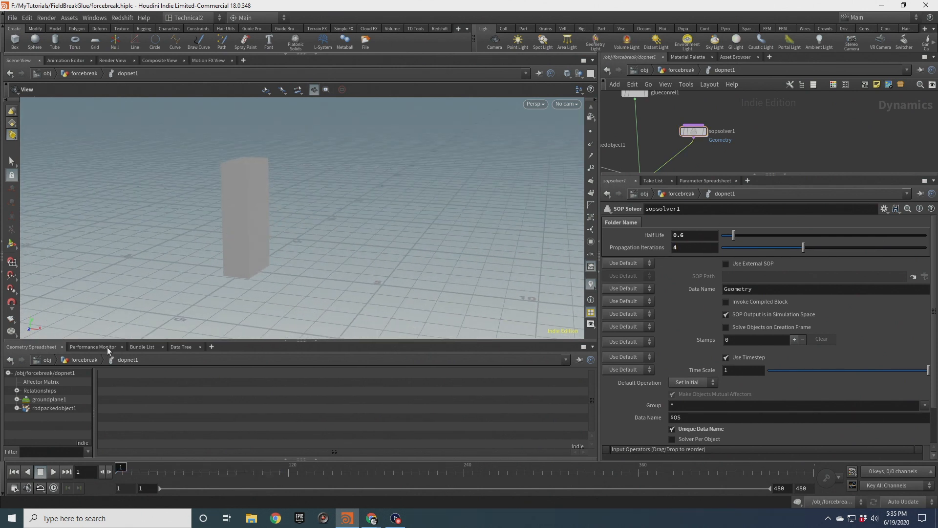
click(53, 472)
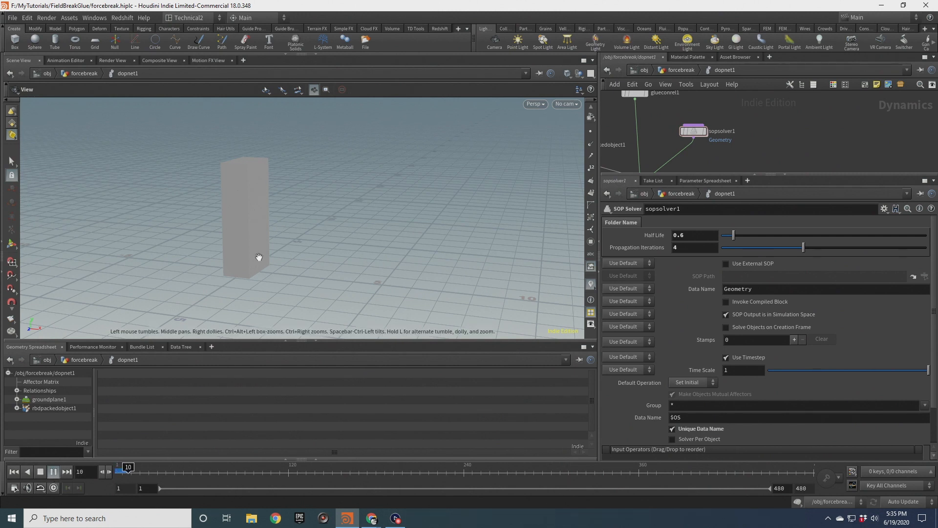
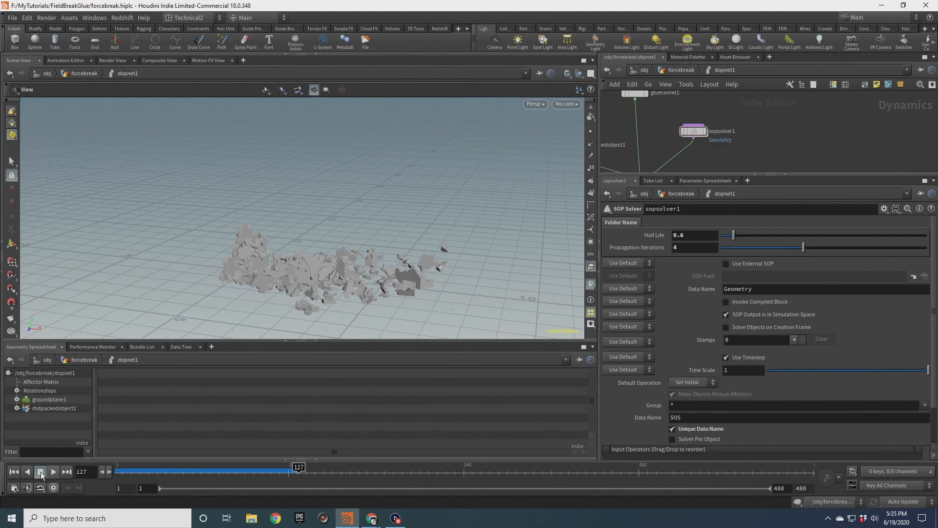
click(13, 472)
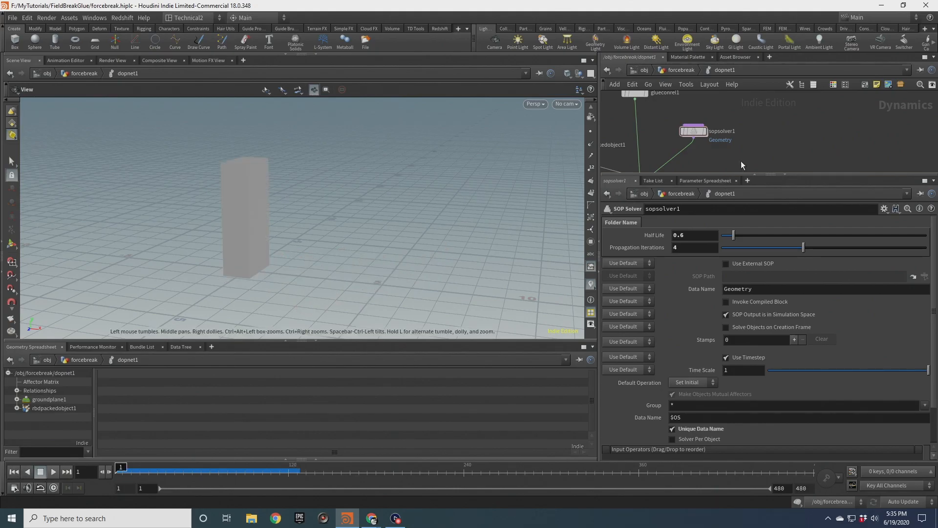
Enlarge the node network area and delete the popforce1 node.
scroll(741, 160, down, 3)
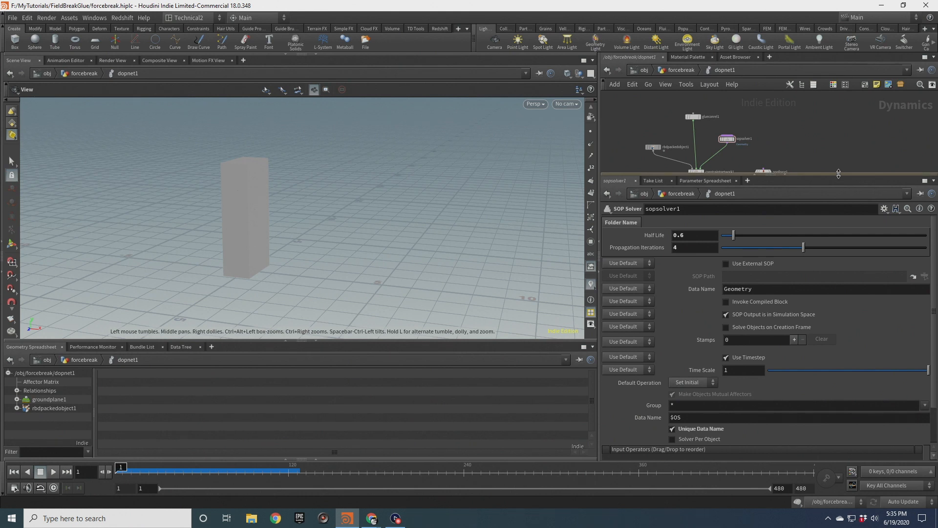
drag(839, 174, 836, 258)
scroll(686, 198, up, 4)
middle_click(642, 181)
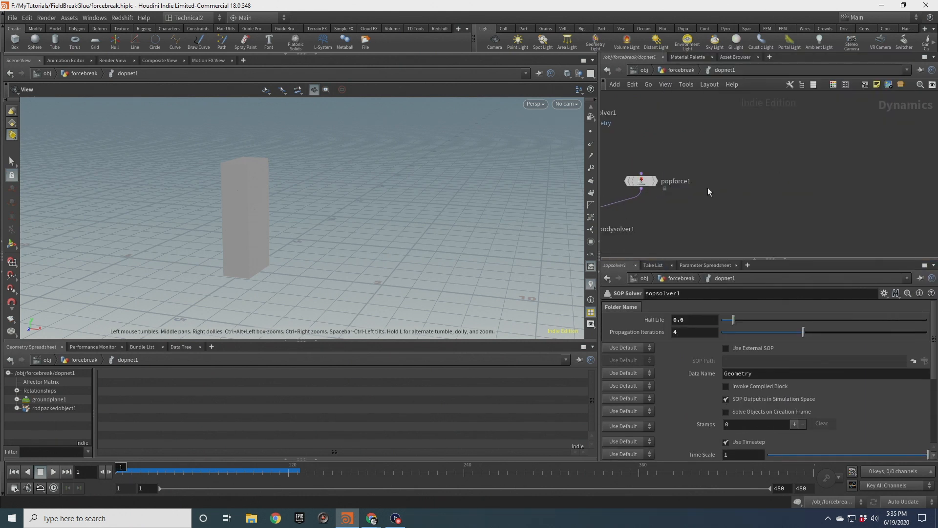
middle_drag(657, 163, 779, 160)
click(776, 175)
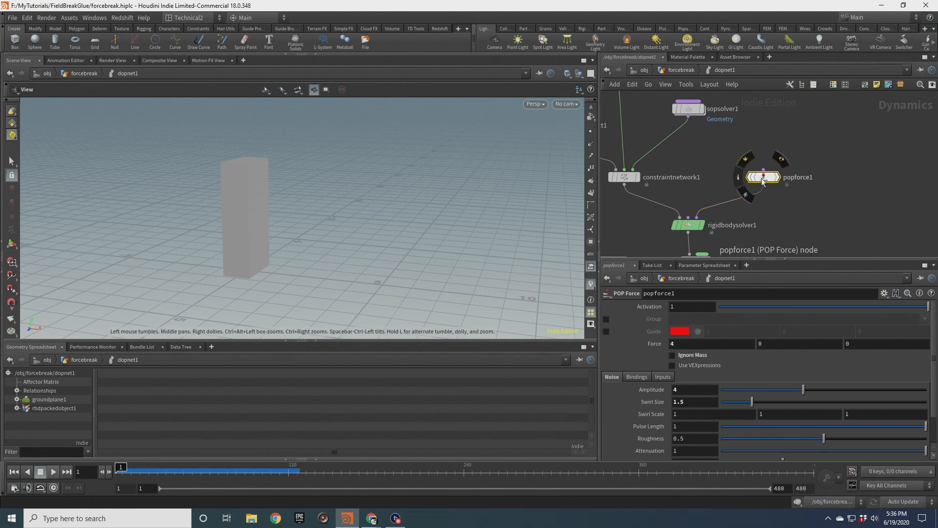
drag(762, 177, 787, 166)
drag(279, 199, 264, 257)
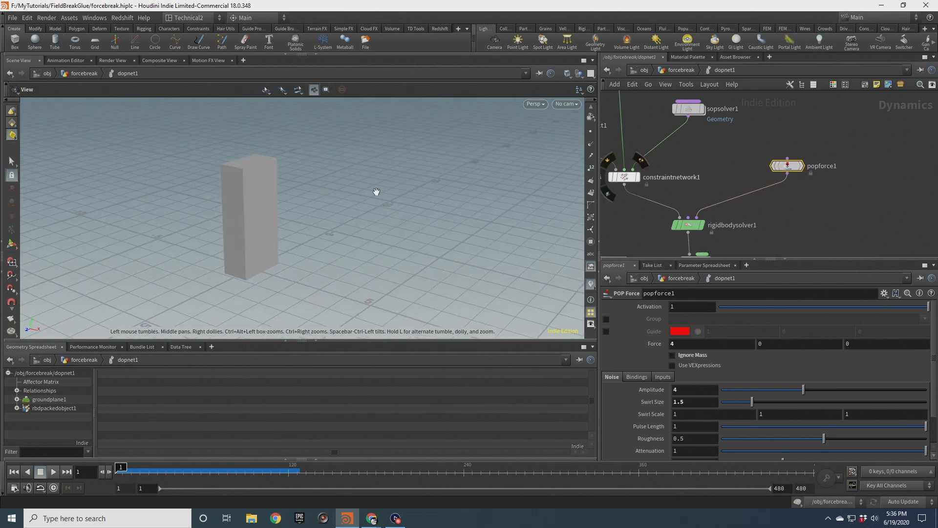
drag(272, 205, 339, 221)
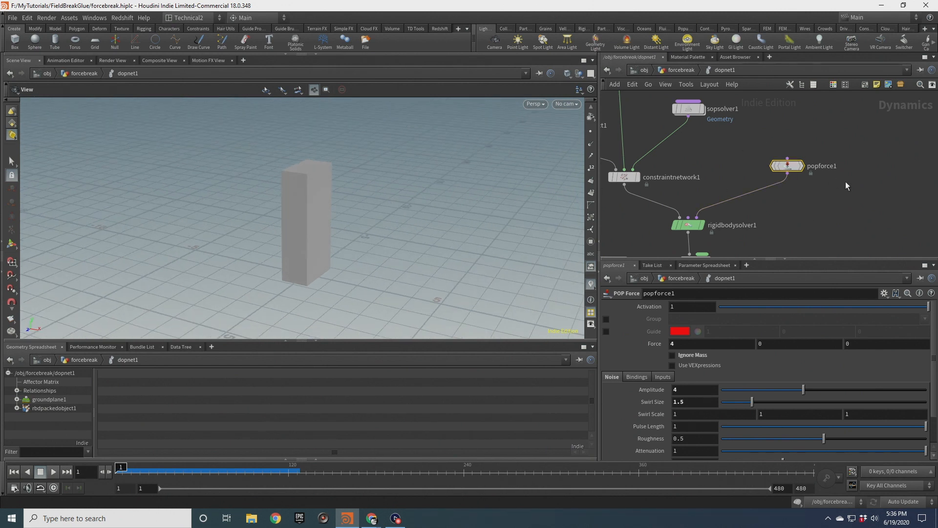
key(Delete)
Add a POP Curve Force node and connect it to rigidbodysolver1's third input in place of the deleted force.
key(Tab)
text(p)
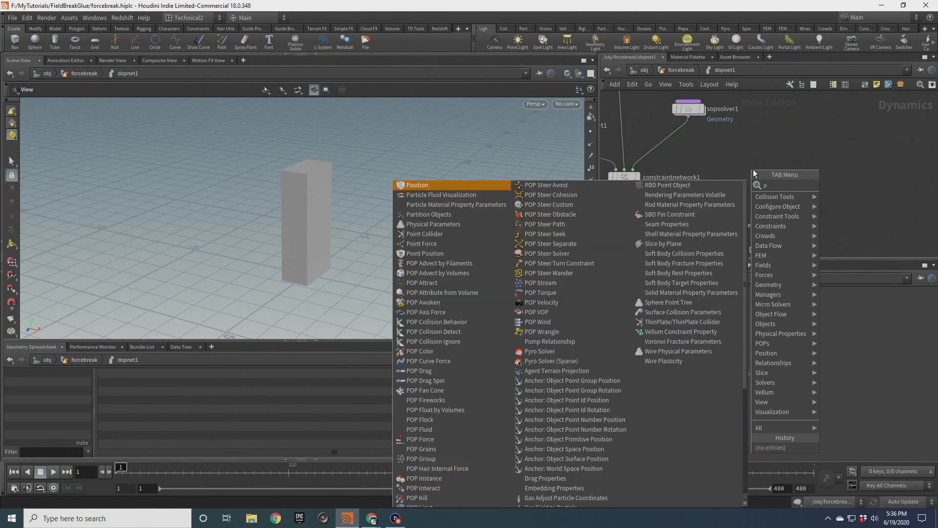
text(opcur)
key(Return)
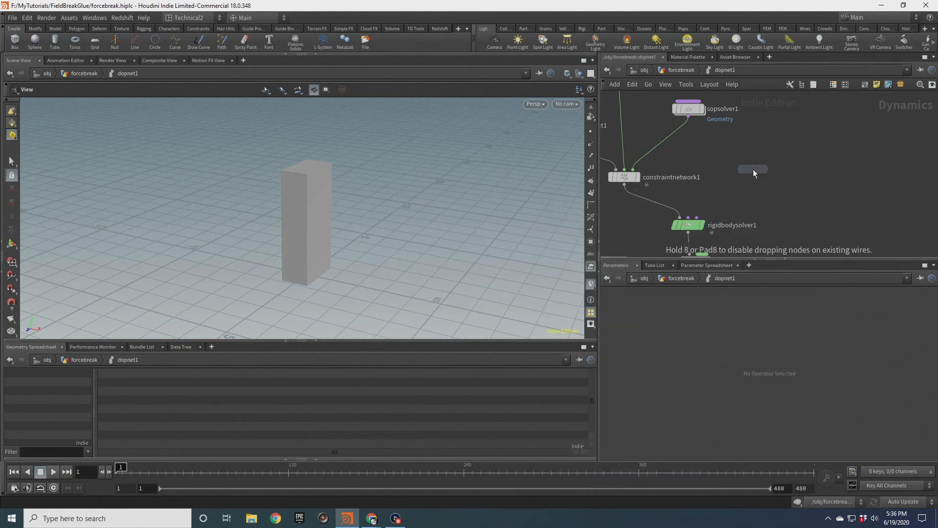
click(753, 169)
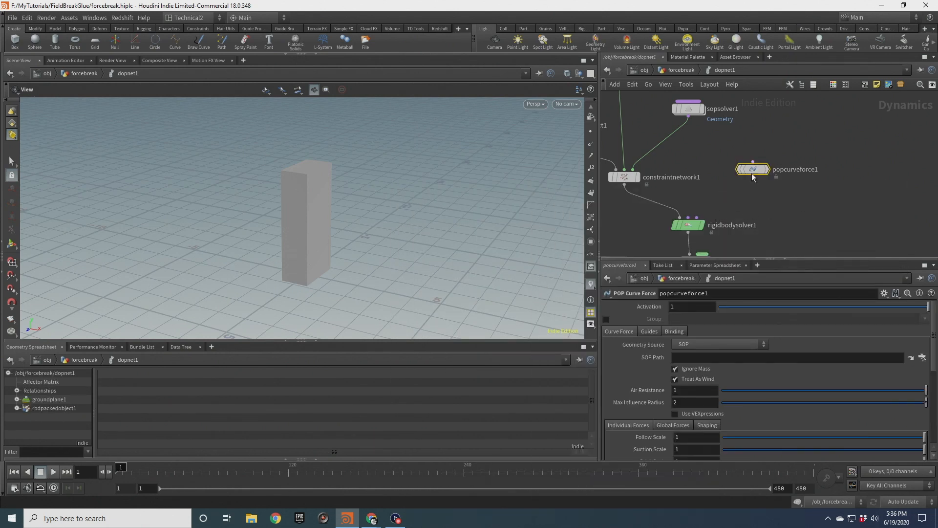
click(697, 217)
drag(752, 169, 774, 173)
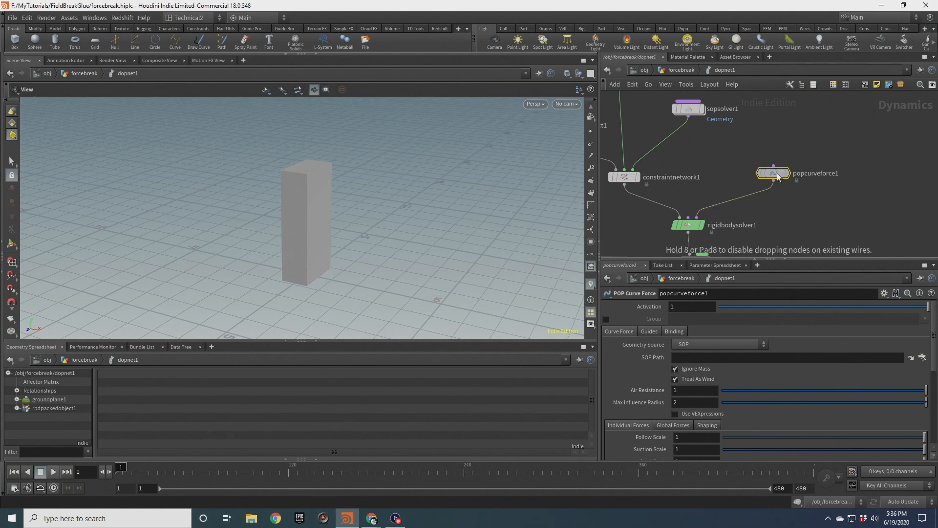
Return to the forcebreak level and display the GEO null below attribcreate1.
click(681, 72)
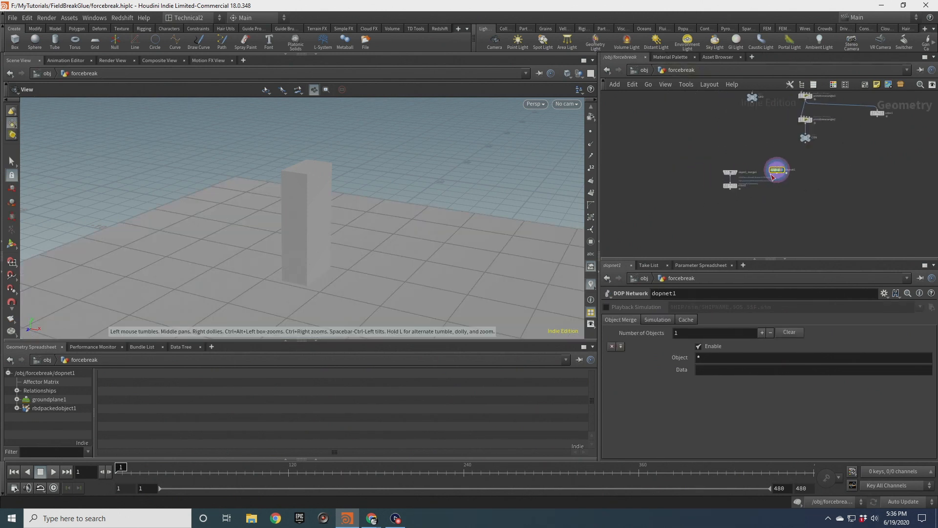
scroll(770, 175, up, 4)
middle_drag(790, 96, 753, 215)
middle_drag(727, 149, 739, 207)
scroll(714, 206, up, 3)
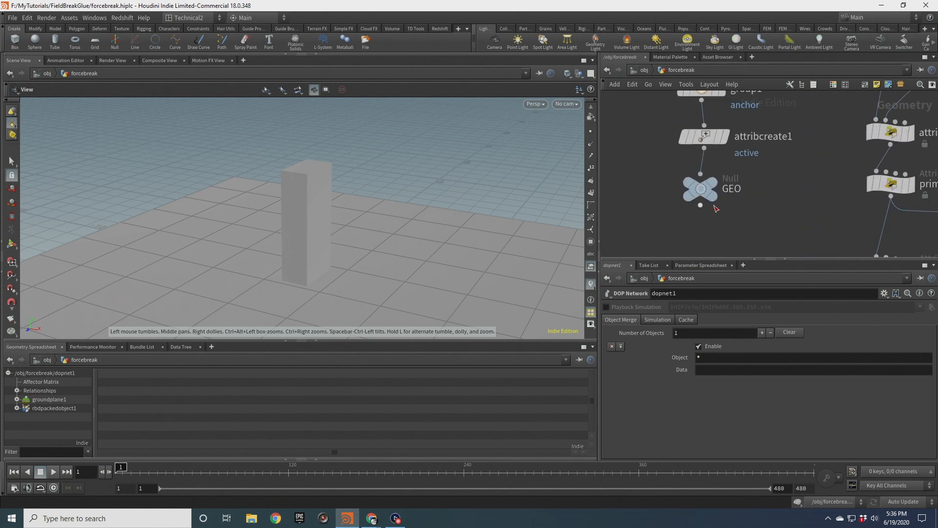
click(713, 197)
drag(650, 166, 784, 215)
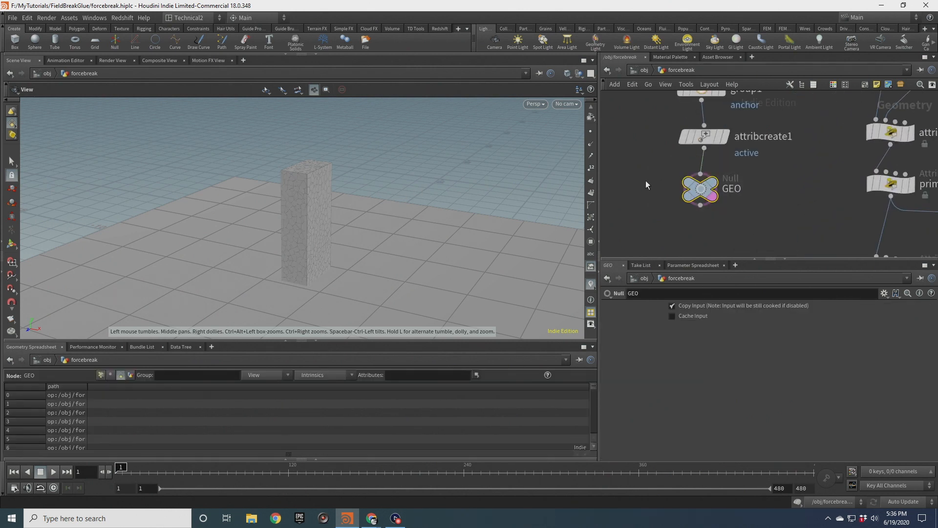
Add a Draw Curve node beside the GEO null, display it and set its projection to ZX Plane.
middle_drag(646, 184, 696, 169)
key(Tab)
text(draw)
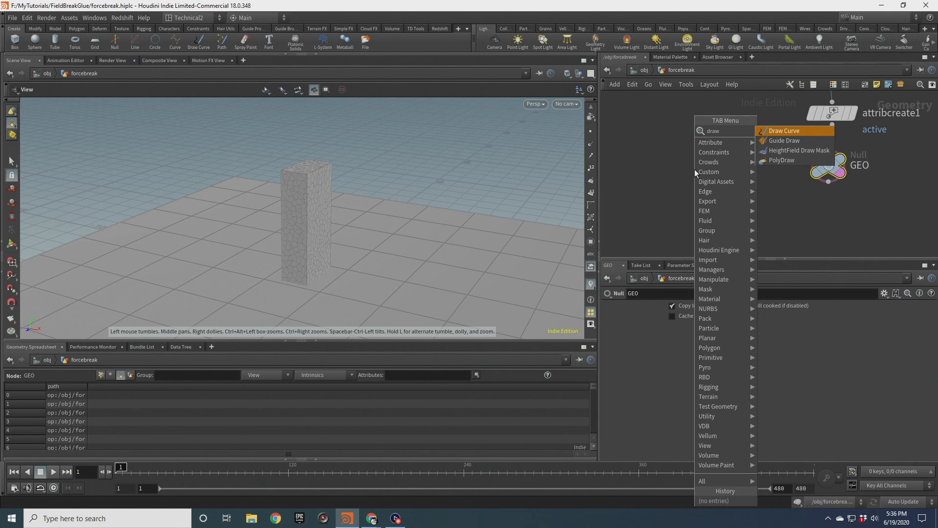
key(Return)
click(694, 169)
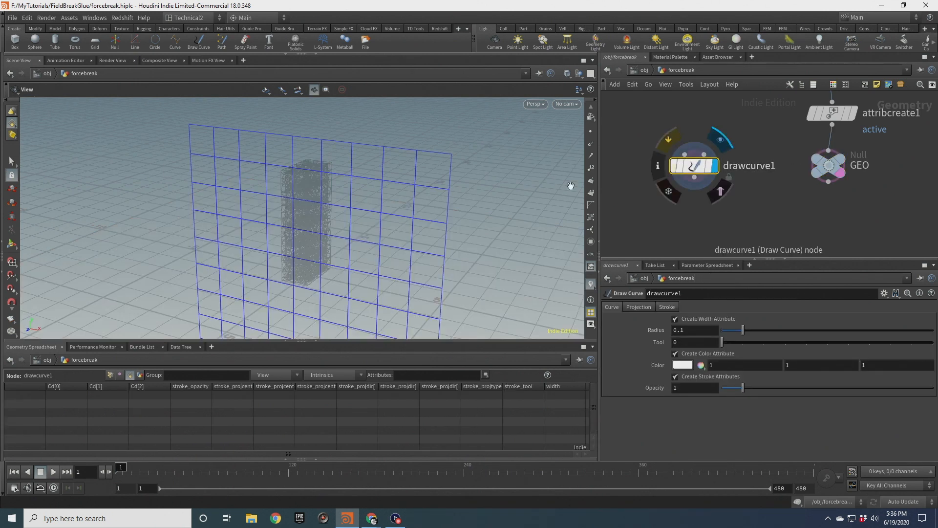
drag(320, 200, 384, 208)
click(644, 310)
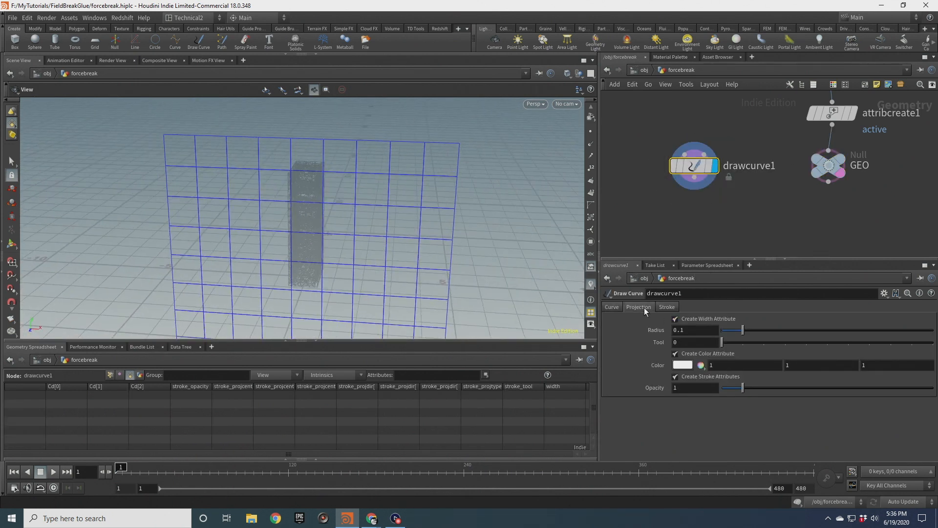
click(705, 344)
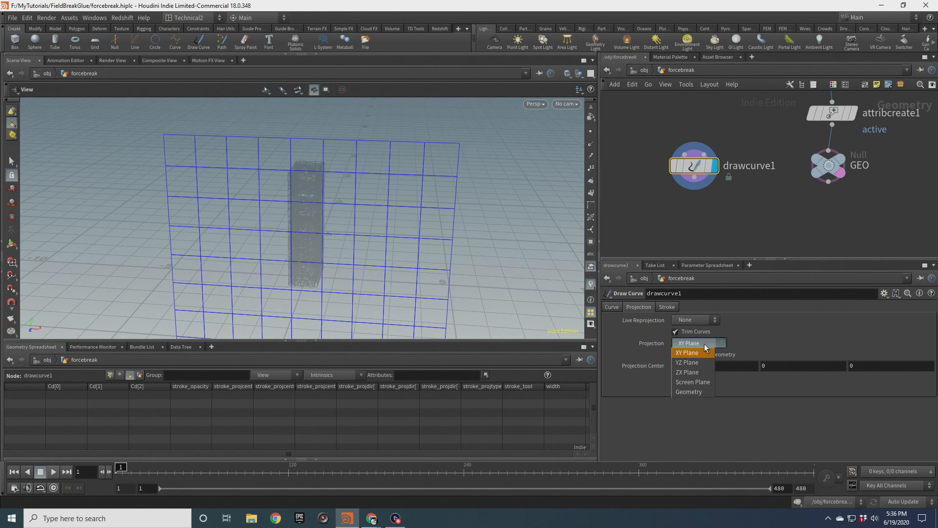
click(703, 373)
Switch the viewport to the Top view and activate the curve drawing handle for drawcurve1.
drag(300, 245, 352, 260)
click(535, 104)
mouse_move(551, 126)
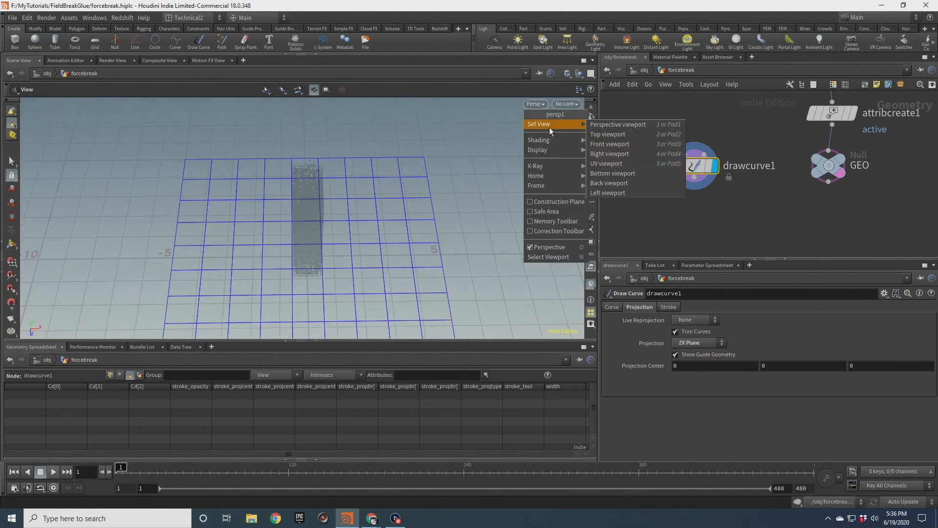
click(607, 134)
mouse_move(314, 204)
middle_down()
mouse_move(360, 210)
mouse_move(362, 191)
mouse_move(362, 209)
middle_up()
click(11, 243)
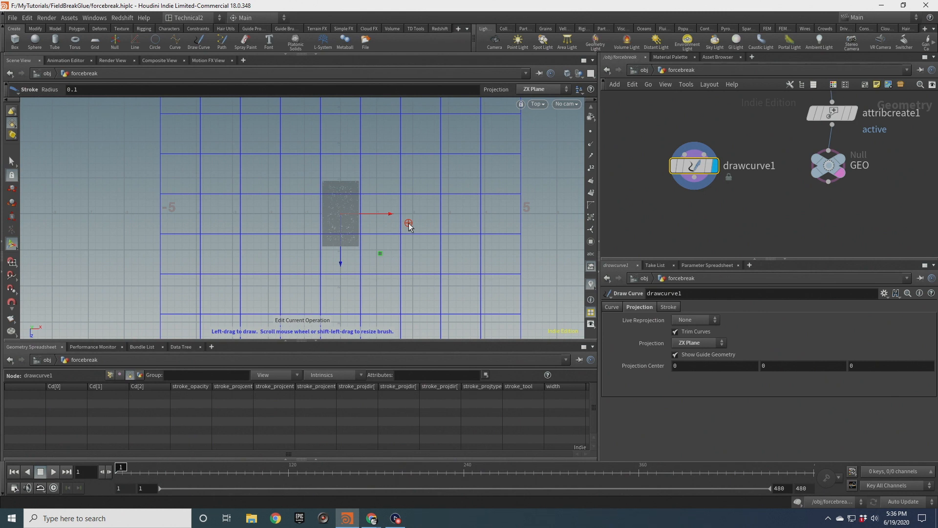
Undo the short test stroke and draw one U-shaped curve looping around the front of the column.
click(324, 176)
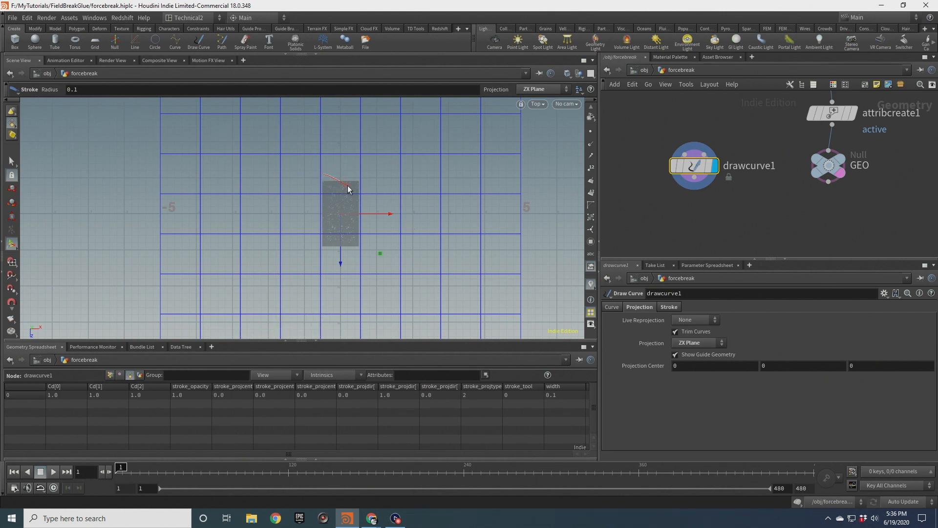
key(ctrl+z)
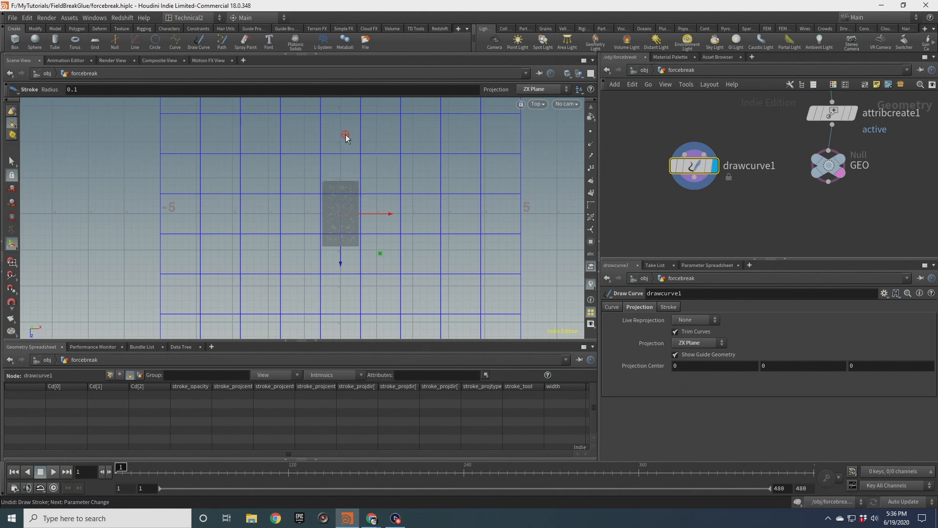
drag(346, 138, 346, 148)
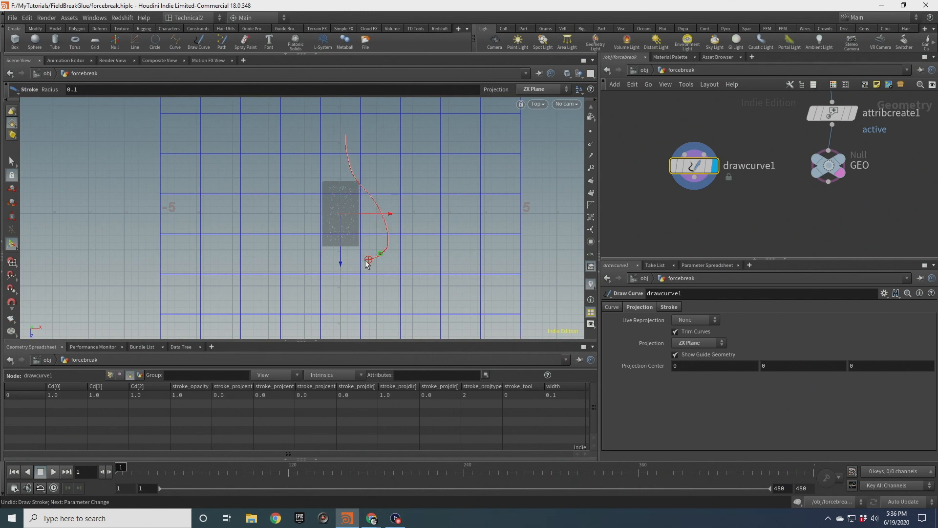
drag(319, 211, 283, 169)
Append a Resample node to drawcurve1 and display it.
drag(698, 183, 696, 203)
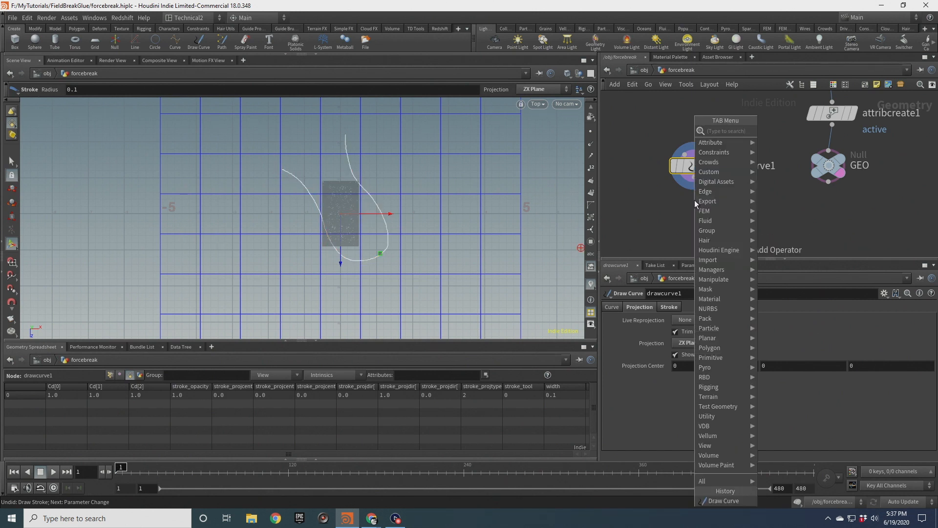
text(res)
key(Return)
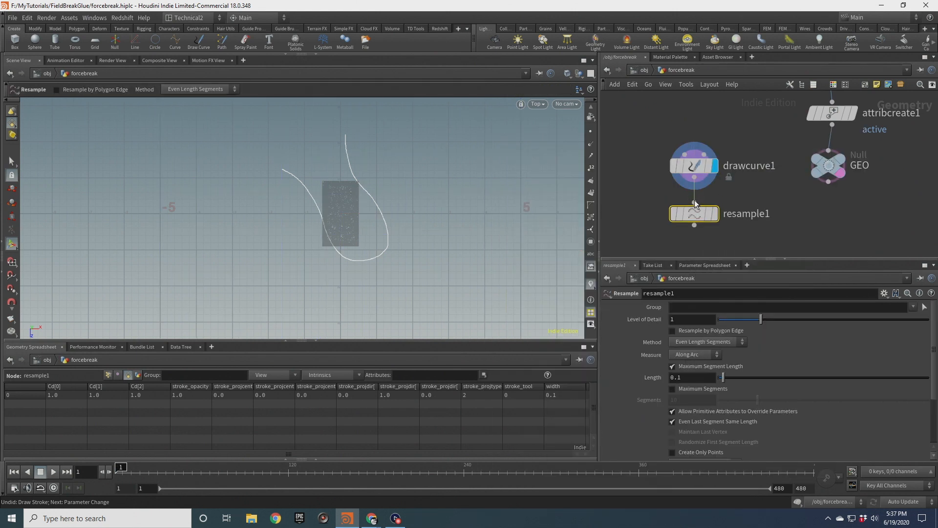
click(715, 213)
drag(706, 214, 707, 204)
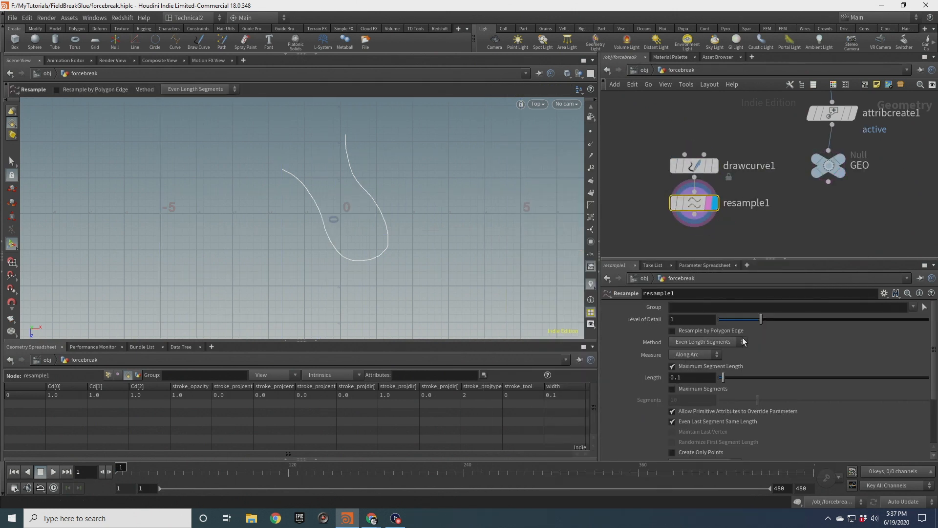
Enable the Curve U Attribute on resample1 and show the curve's points together with the GEO null as a template.
scroll(734, 449, down, 3)
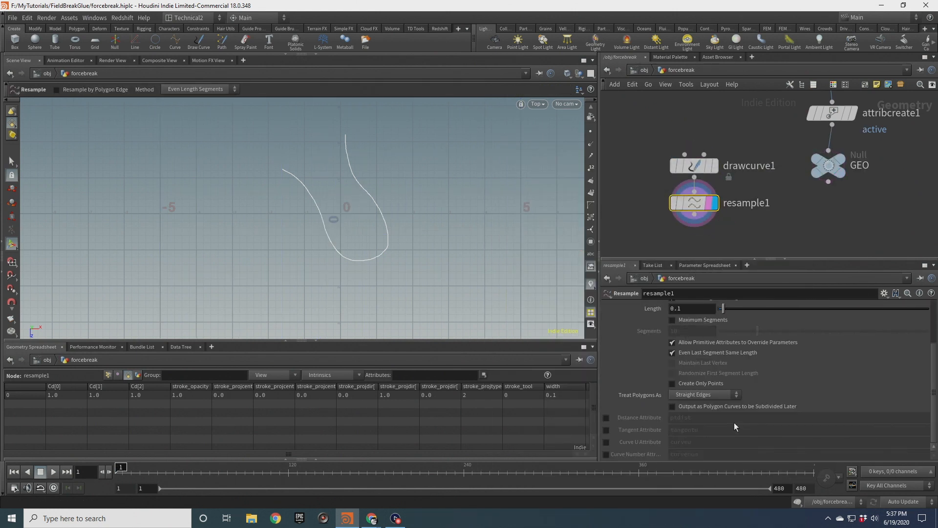
click(606, 443)
click(591, 132)
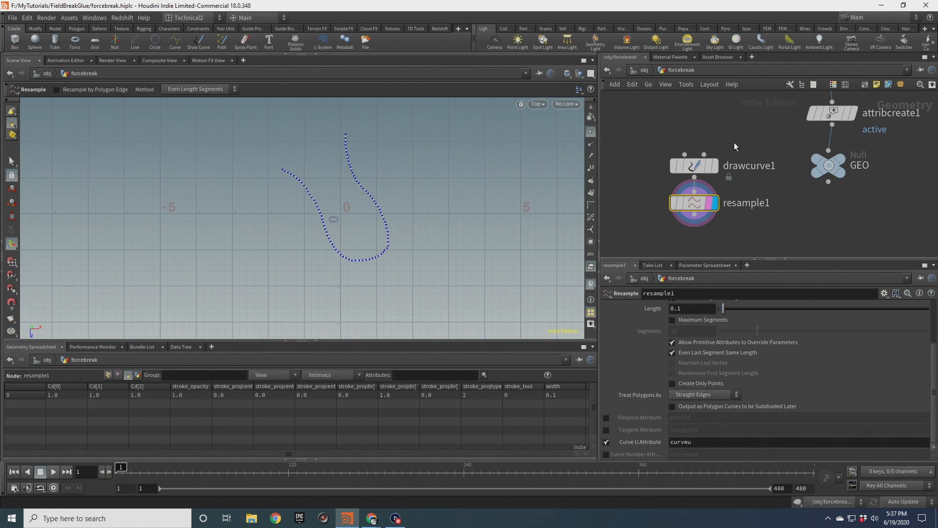
click(841, 172)
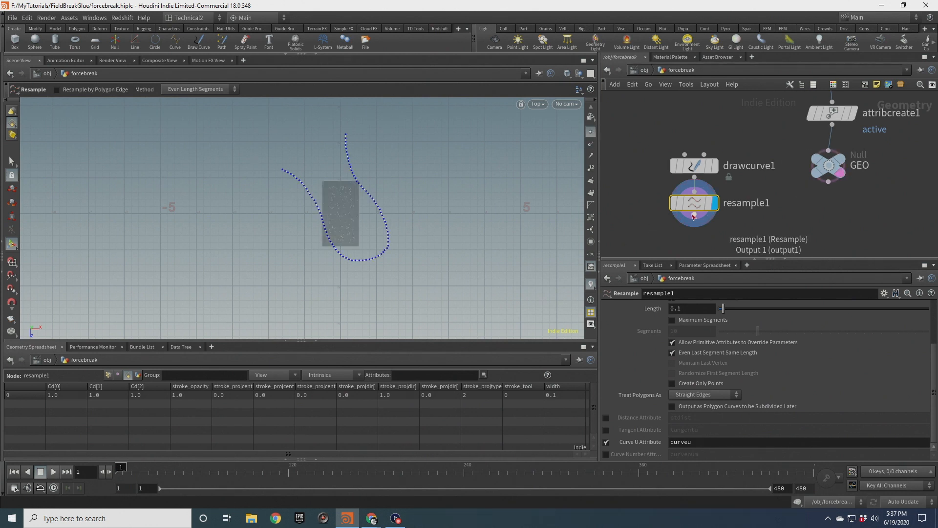
Add a Transform node after resample1 and shift the curve about -0.46 in X and -0.37 in Z.
key(Tab)
text(tran)
key(Return)
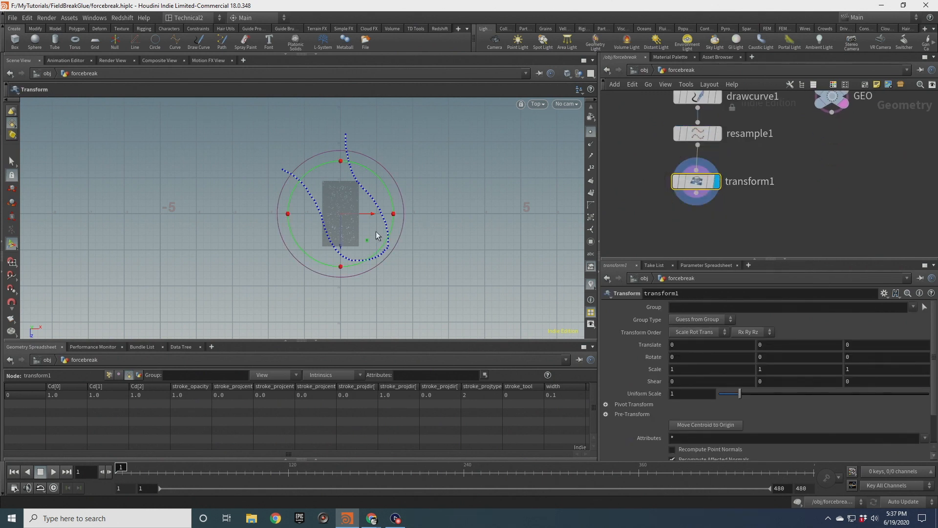
drag(367, 240, 349, 226)
key(r)
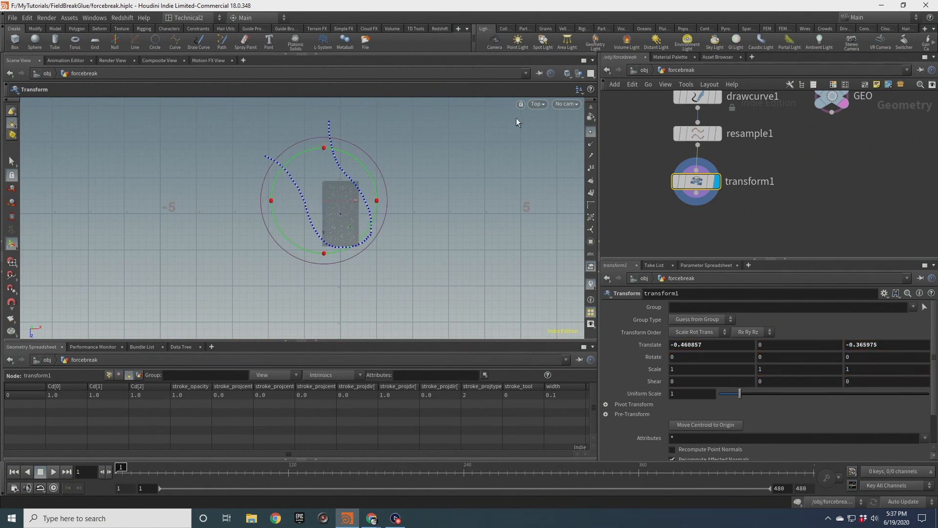
Switch the viewport back to perspective and view the curve at the column's base from the side.
click(537, 104)
mouse_move(542, 123)
click(614, 127)
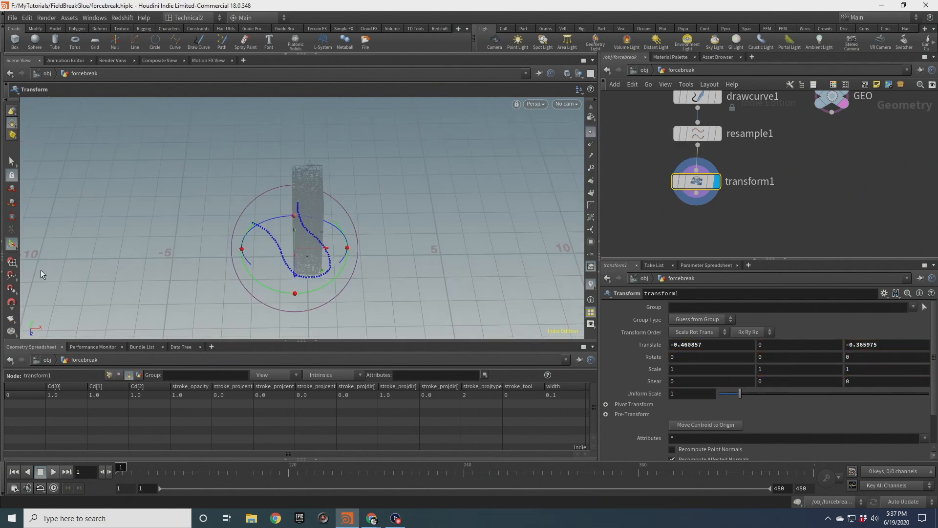
key(Escape)
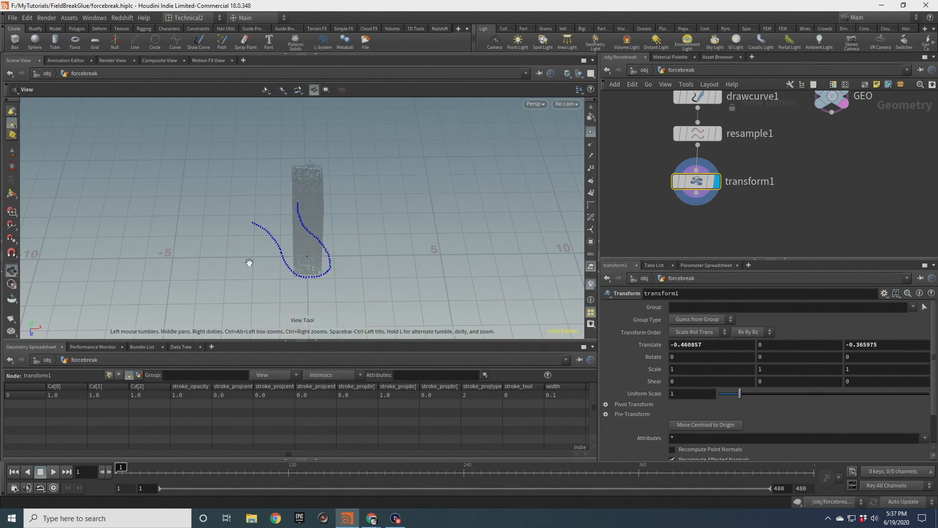
drag(249, 262, 367, 218)
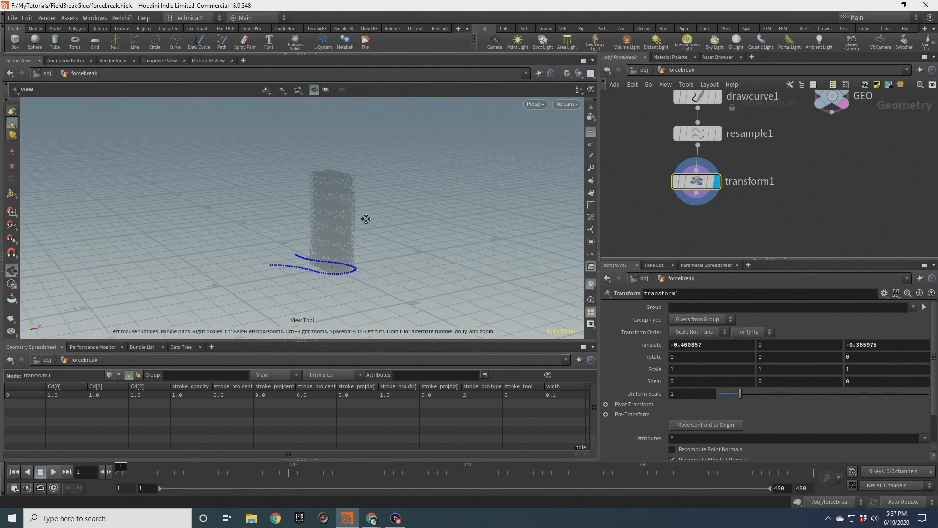
Add an Attribute Wrangle node after transform1 and display it.
middle_drag(727, 197, 723, 171)
key(Tab)
text(a)
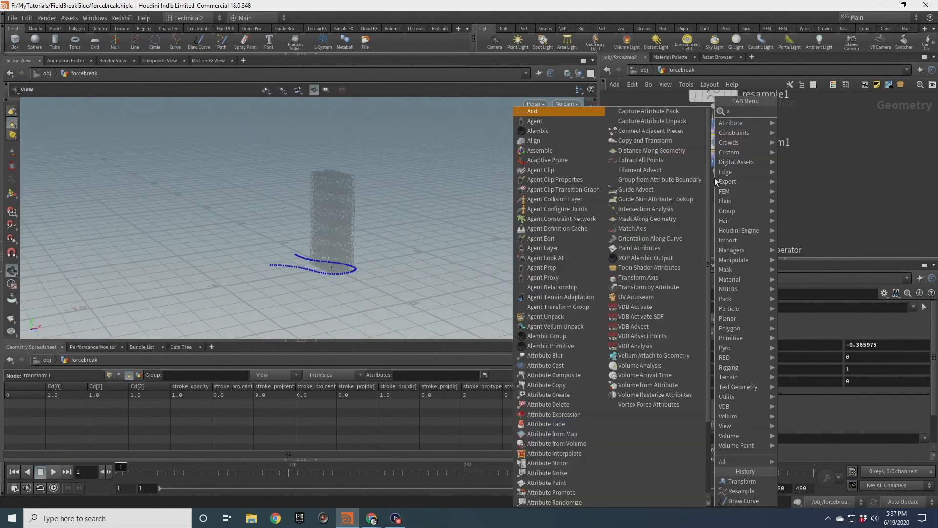
text(ttribw)
key(Return)
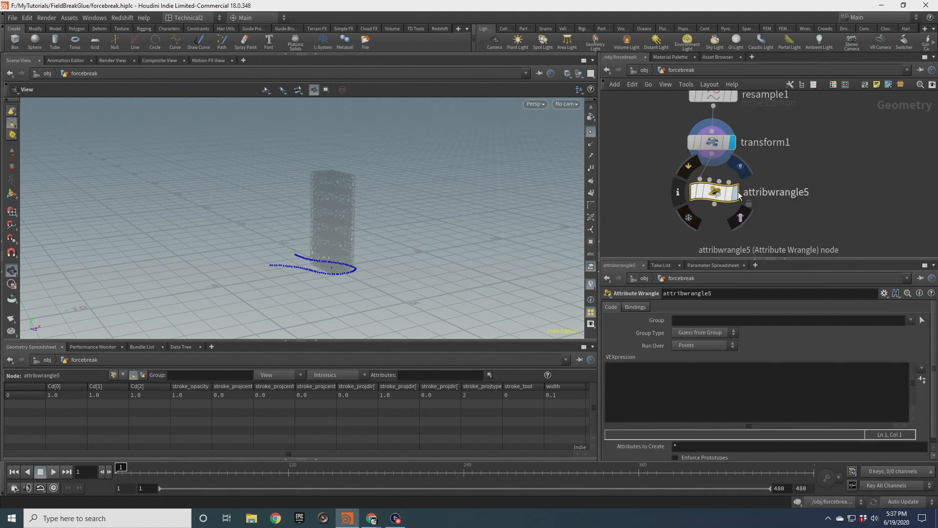
click(738, 192)
click(665, 367)
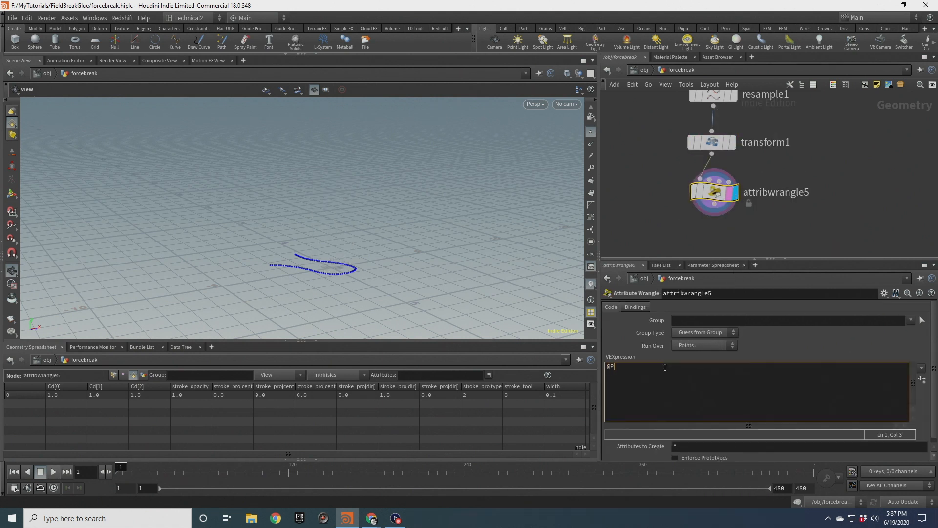
text(@P.y = fit01(chramp)
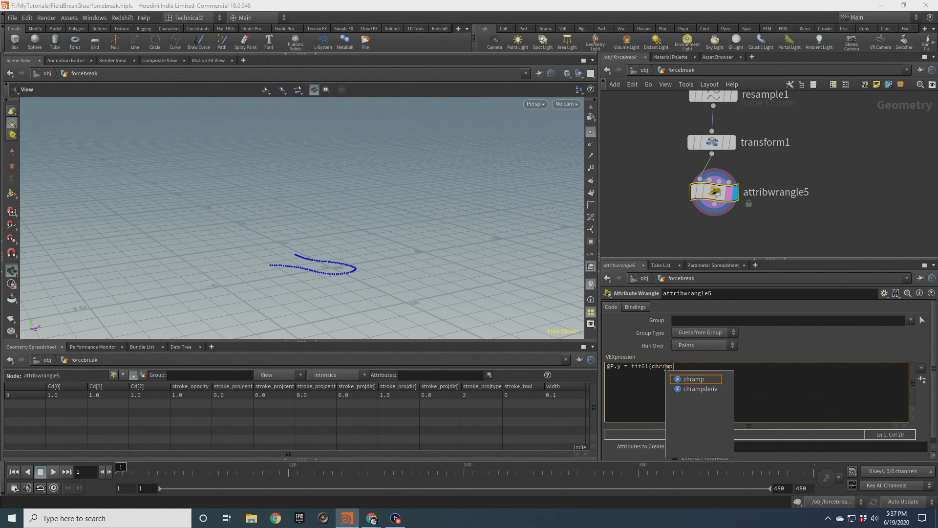
text(("h)
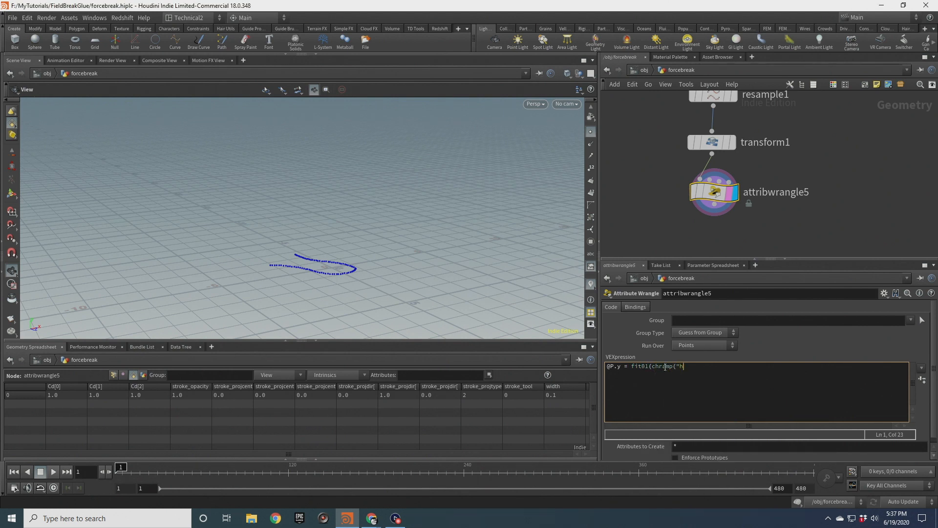
text(eightramp",@curveu),chf("minH"),chf("maxH"));)
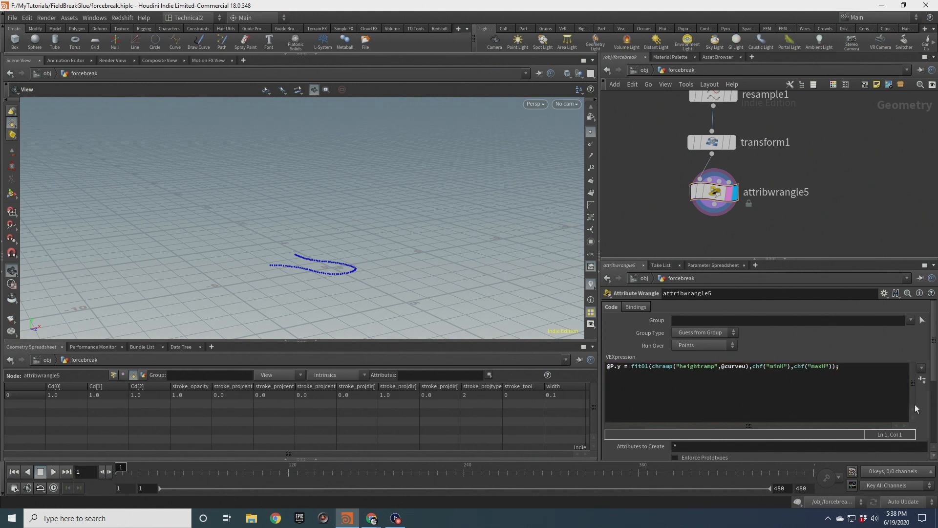
scroll(687, 404, down, 5)
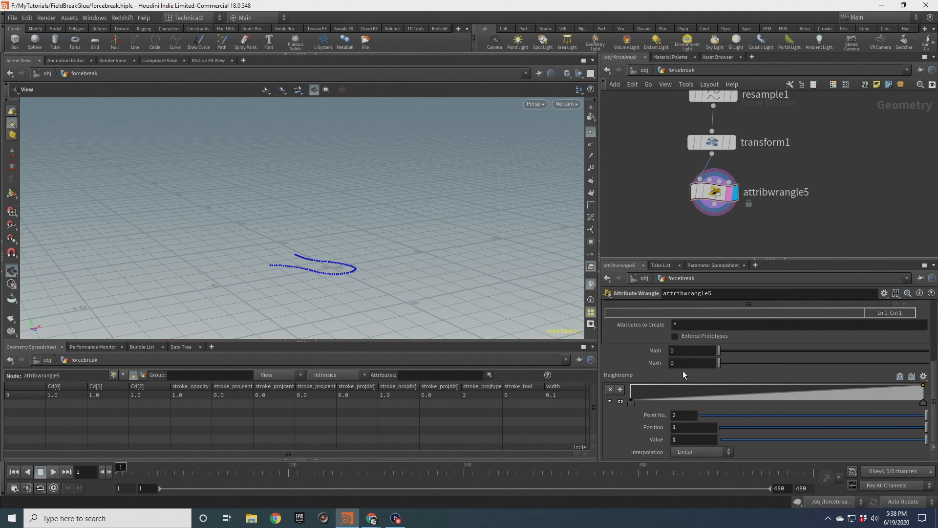
scroll(683, 375, up, 1)
scroll(865, 161, down, 4)
Template the GEO null so the column shows behind the wrangled curve.
middle_drag(877, 148, 763, 150)
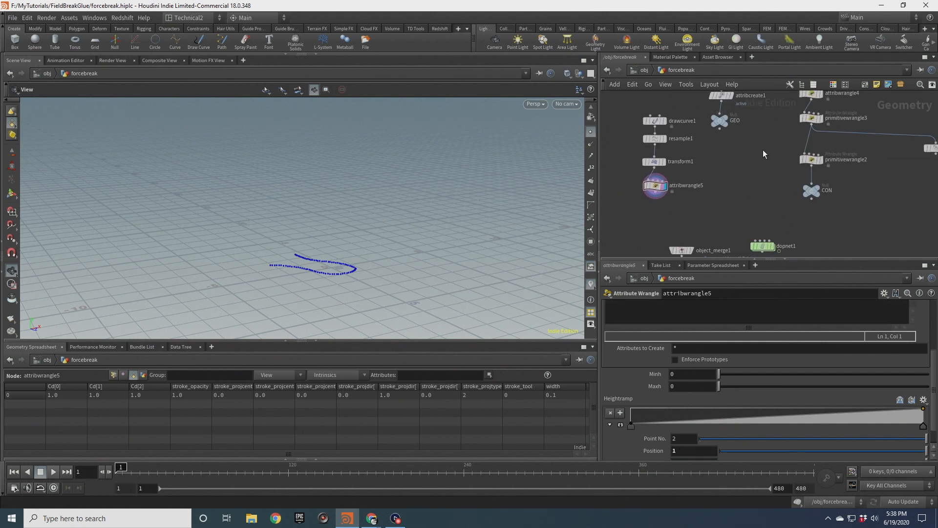
click(726, 137)
scroll(352, 254, up, 4)
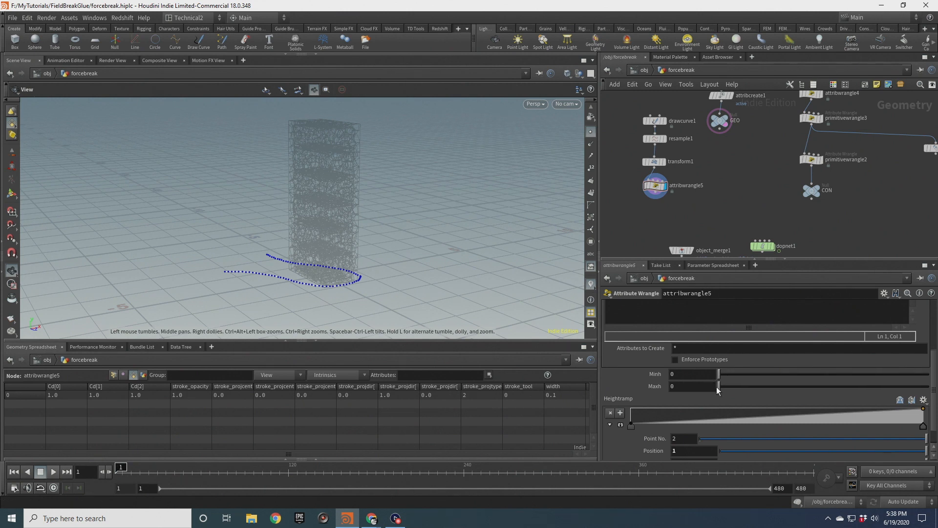
Set Maxh on attribwrangle5 to 5 and check the rising curve around the column from several angles.
drag(722, 387, 907, 388)
double_click(689, 386)
text(4)
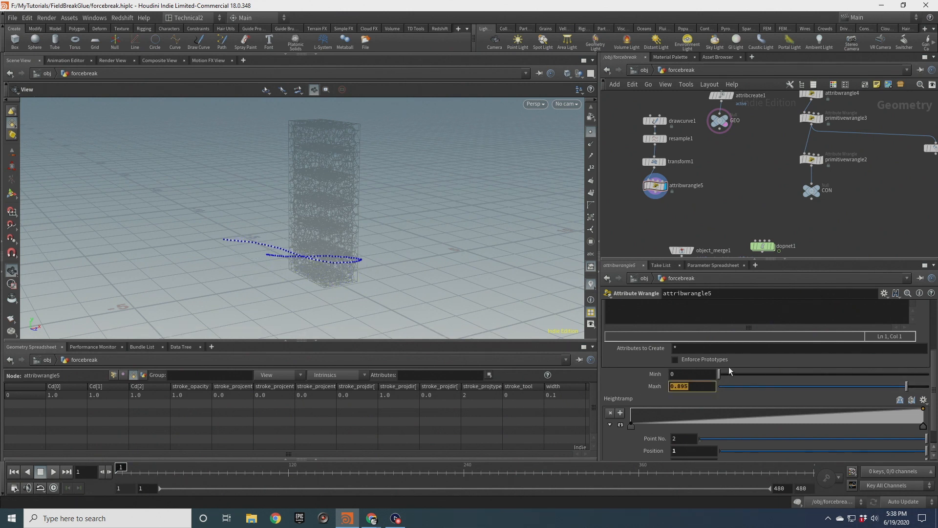
key(Return)
drag(370, 239, 567, 223)
double_click(682, 386)
text(5)
key(Return)
middle_drag(248, 265, 320, 220)
right_drag(320, 220, 345, 237)
drag(345, 237, 378, 312)
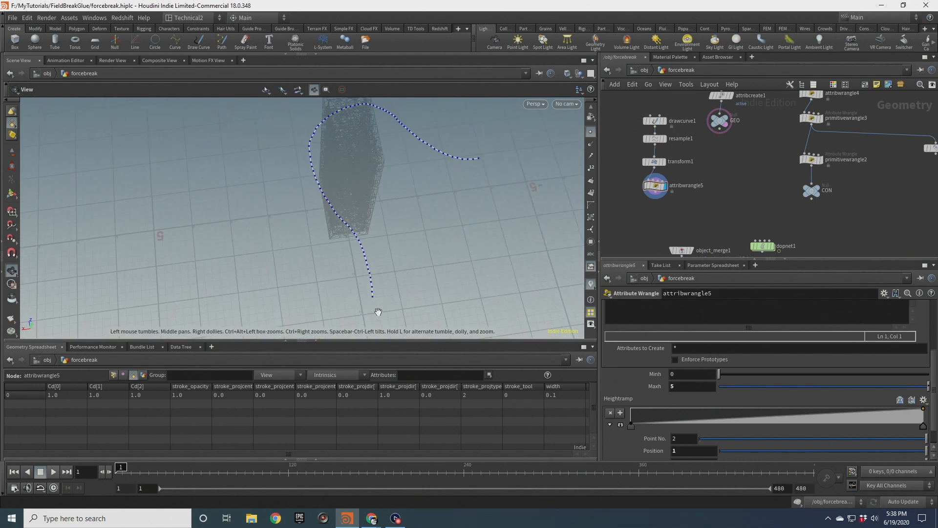
drag(357, 123, 362, 230)
drag(380, 132, 519, 214)
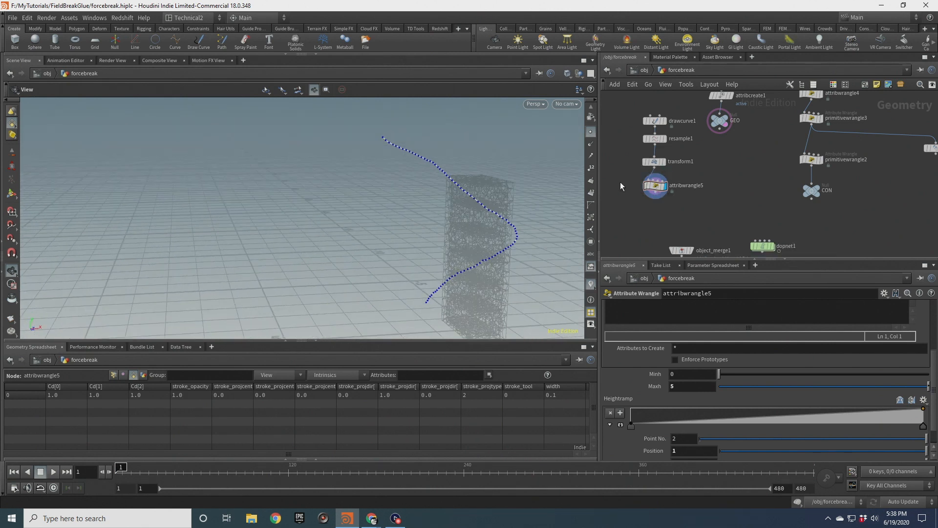
Add a Smooth node, arrange it below transform1 and attribwrangle5 at the end of the curve chain, and display it.
middle_drag(666, 211, 663, 184)
drag(654, 159, 655, 186)
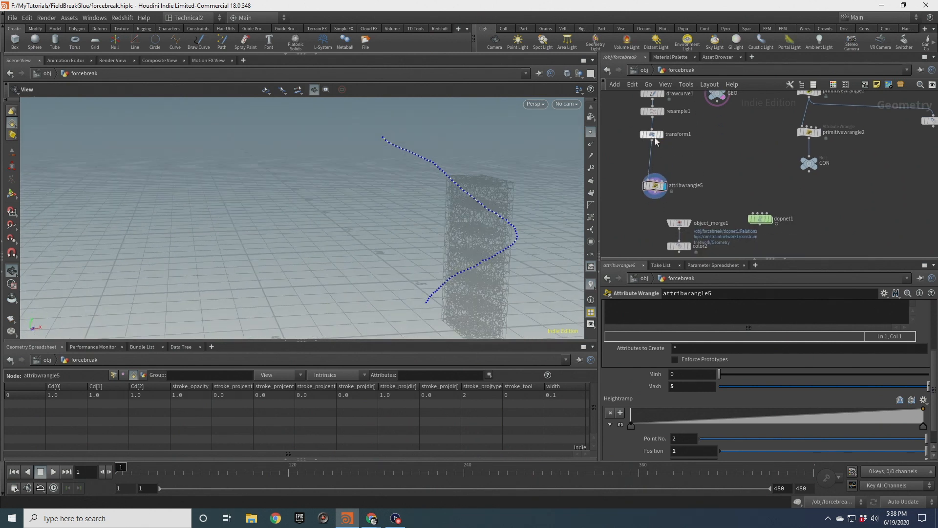
drag(654, 135, 651, 167)
key(Tab)
text(smooth)
key(Return)
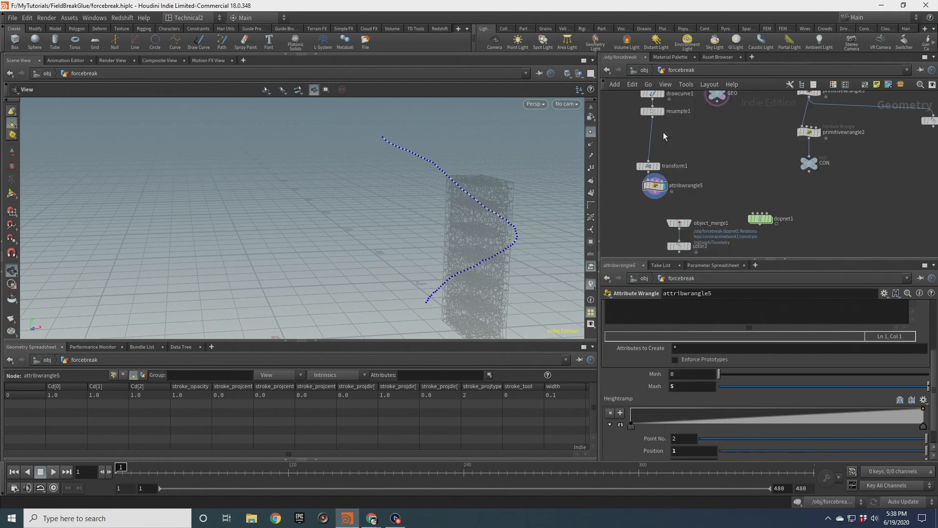
drag(663, 132, 661, 192)
drag(654, 159, 645, 192)
click(674, 181)
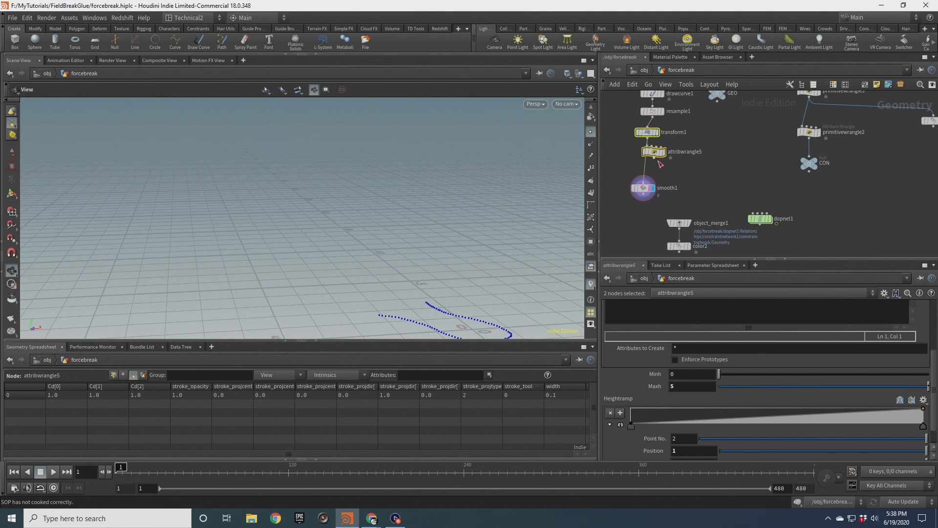
Straighten the end of the curve chain by placing smooth1 directly below attribwrangle5, and check the smoothed curve.
click(671, 169)
mouse_move(654, 157)
mouse_down()
mouse_move(644, 183)
mouse_move(656, 177)
mouse_up()
drag(450, 201, 310, 212)
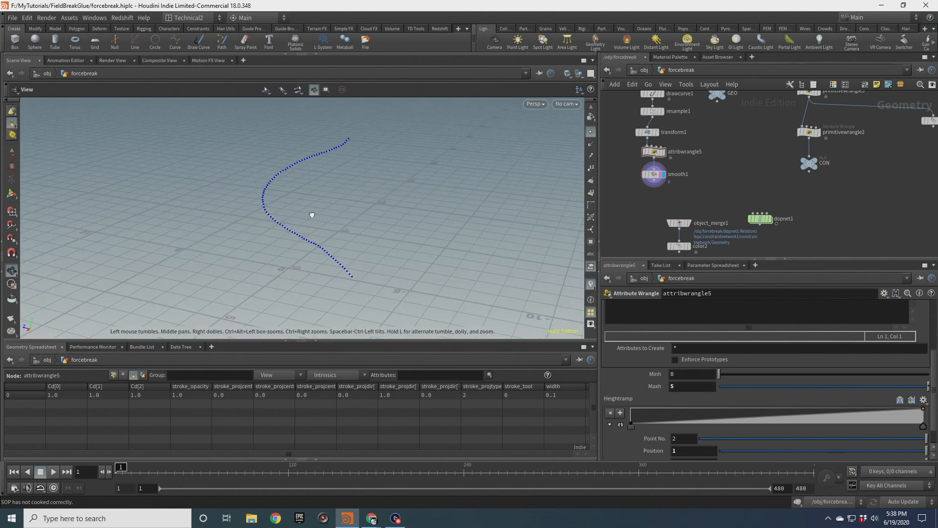
Add a Null node below smooth1 in the curve chain and rename it FORCE_CURVE.
scroll(668, 187, down, 4)
scroll(668, 187, up, 2)
drag(661, 100, 659, 164)
scroll(658, 171, up, 3)
click(656, 187)
key(Tab)
text(null)
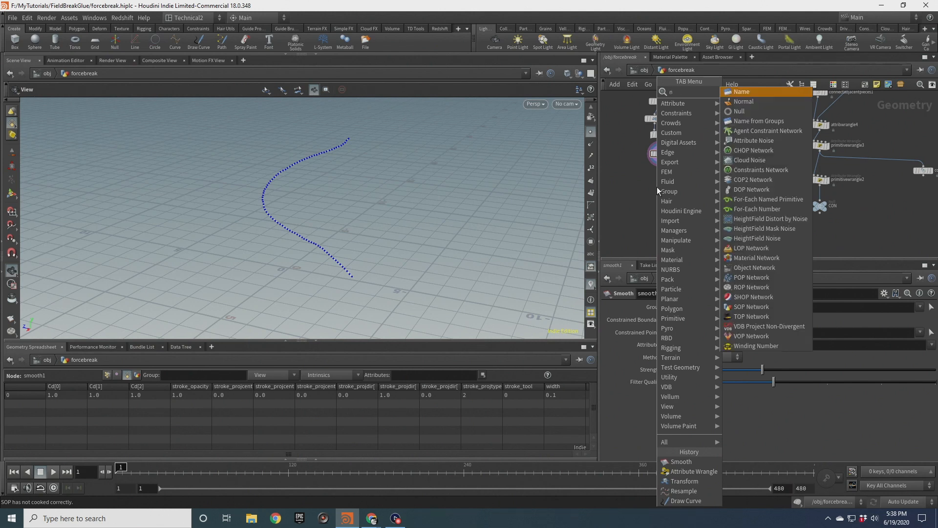
key(Return)
click(657, 187)
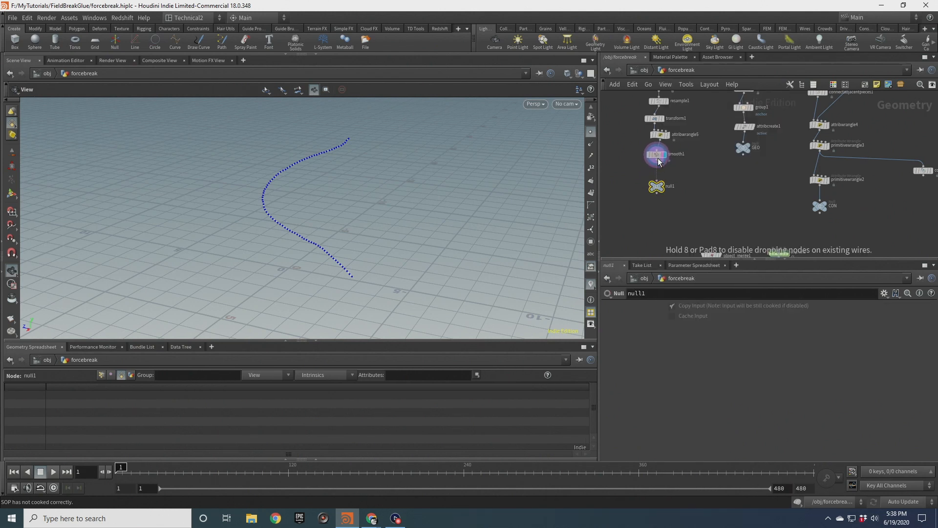
double_click(670, 187)
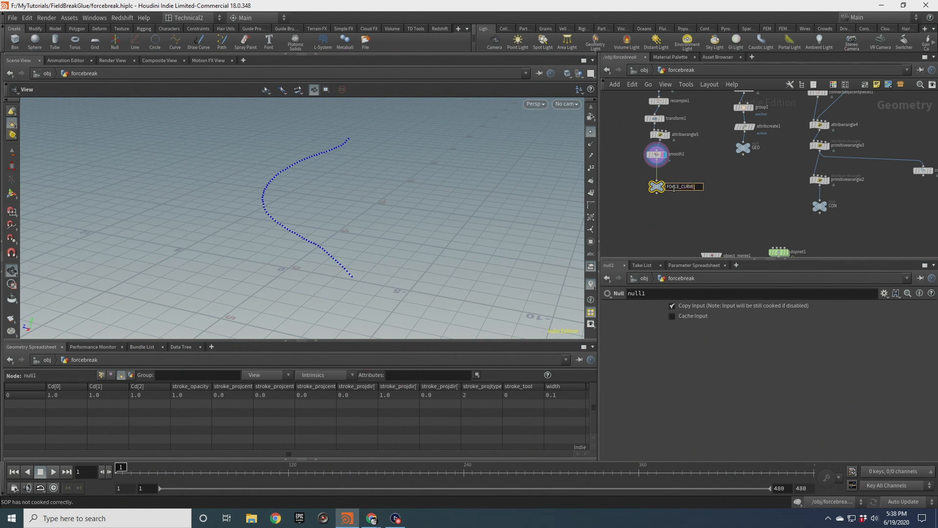
click(696, 169)
Enter dopnet1 and set popcurveforce1's SOP Path to /obj/forcebreak/FORCE_CURVE.
middle_drag(759, 193, 706, 147)
click(731, 206)
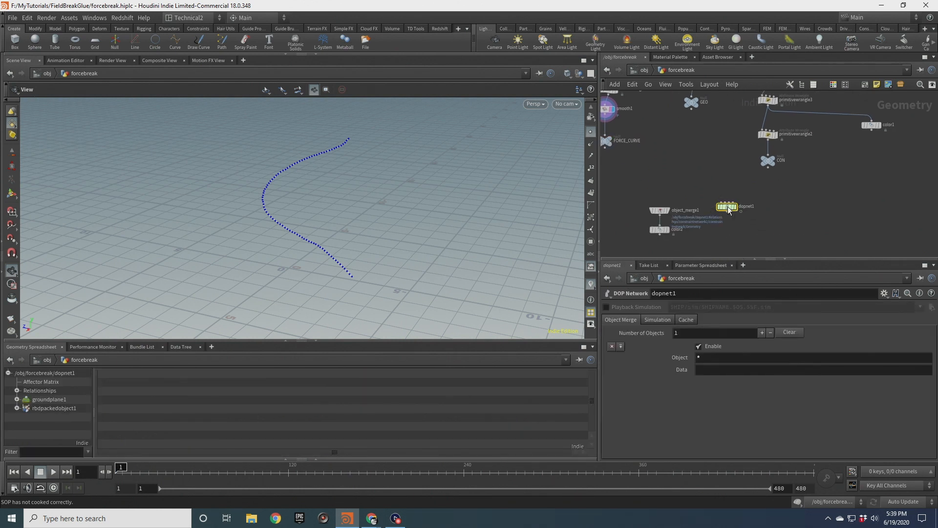
double_click(728, 207)
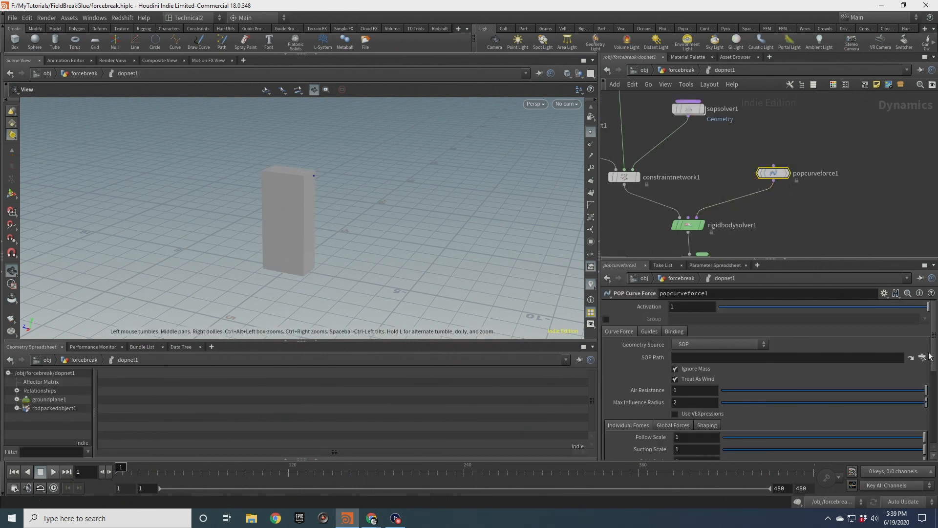
click(911, 358)
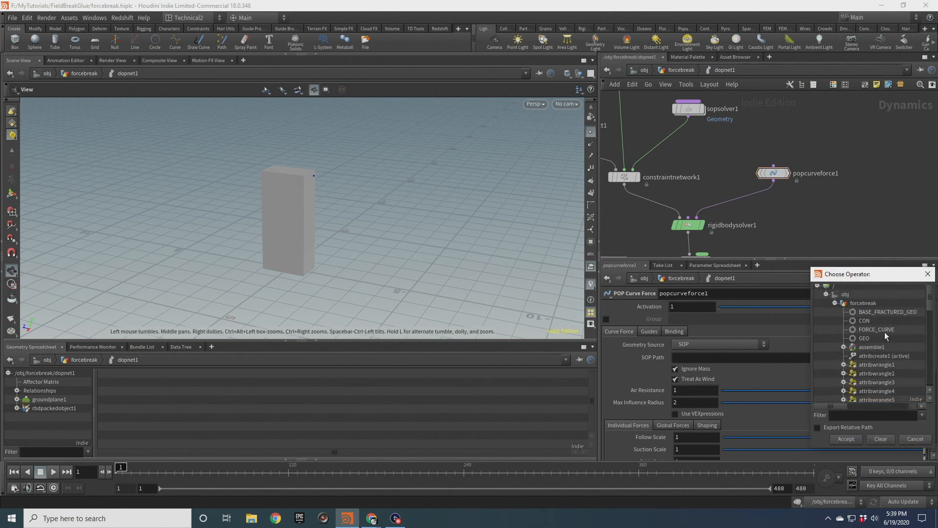
click(876, 330)
click(846, 439)
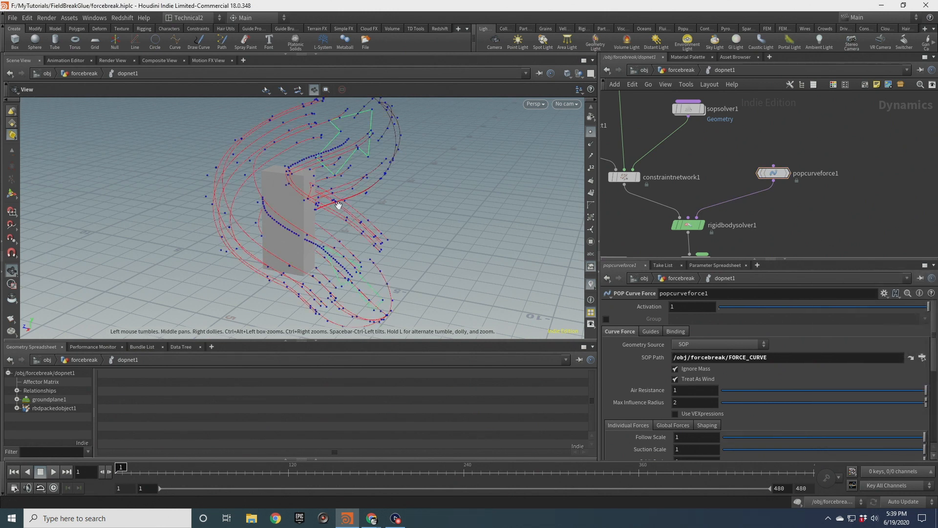
Hide the point display in the viewport and inspect the curve force guides around the column.
click(591, 132)
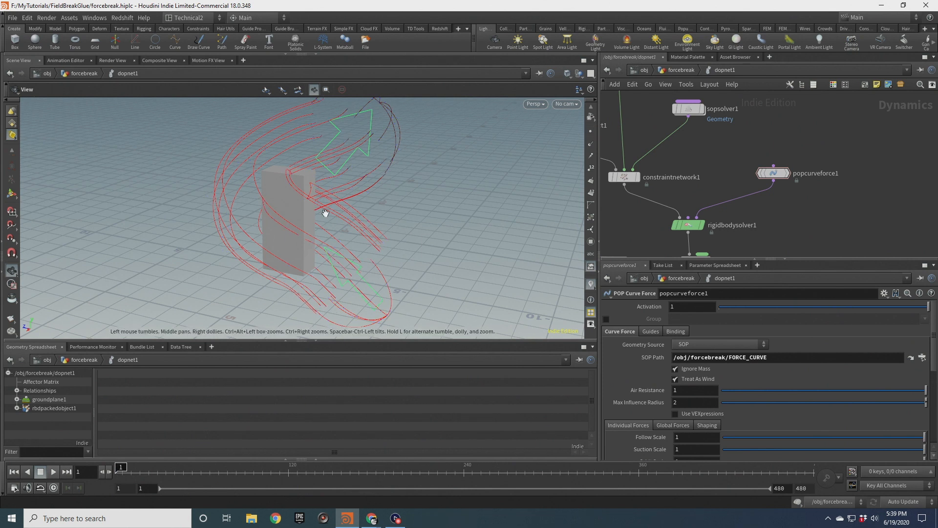
drag(325, 213, 343, 265)
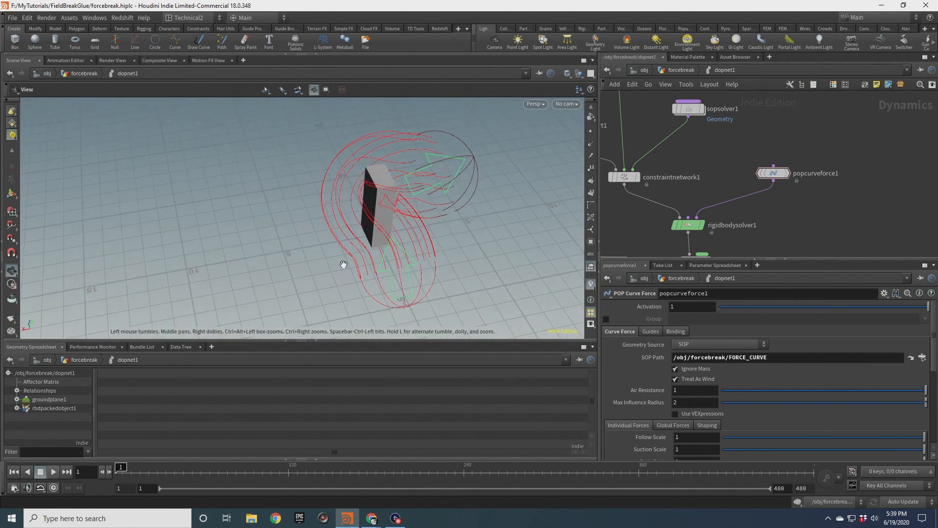
drag(430, 168, 465, 168)
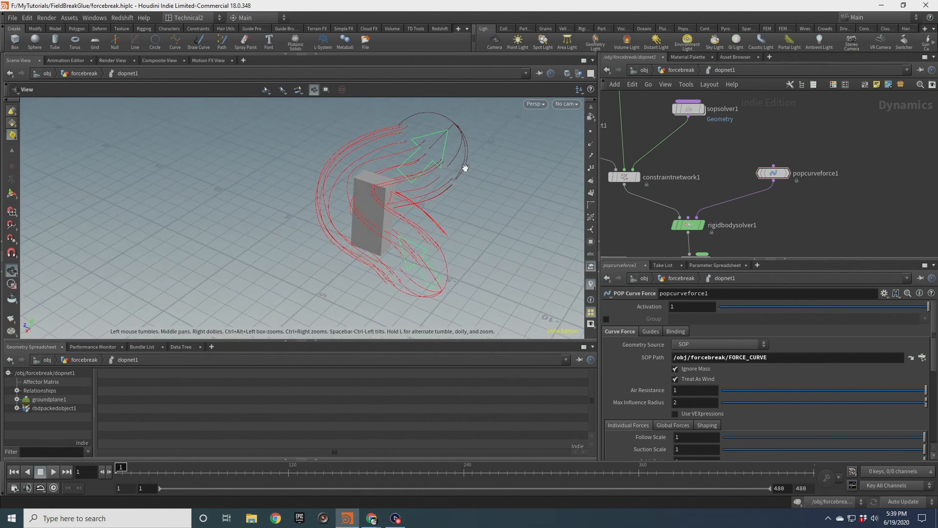
Try Max Influence Radius values of 1 and .8 on popcurveforce1 and compare the guides around the column.
click(697, 405)
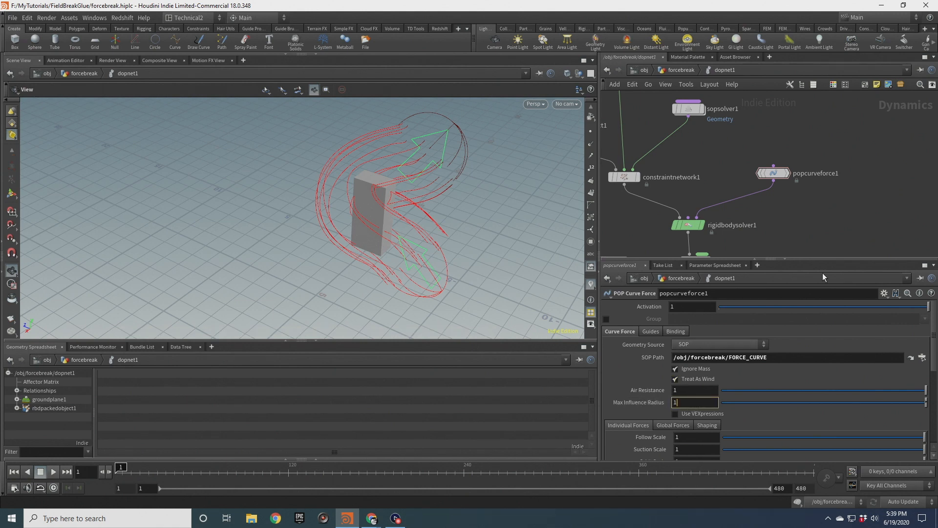
key(Return)
scroll(429, 204, up, 3)
drag(409, 203, 354, 225)
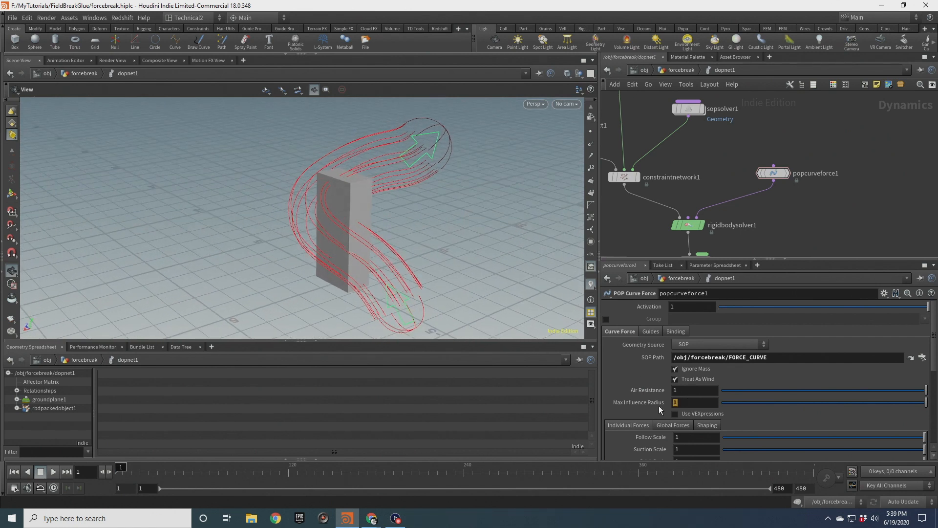
text(.8)
key(Return)
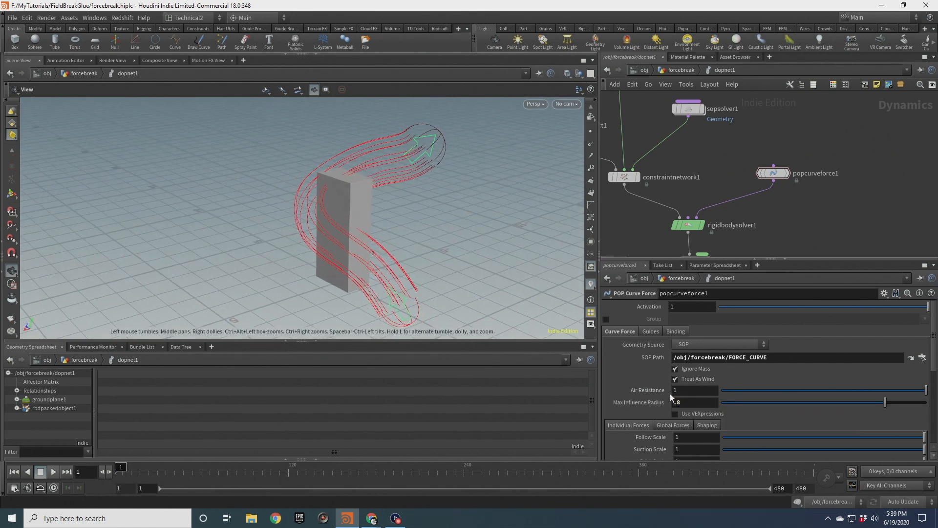
Set popcurveforce1's Max Influence Radius to .5 and check the guides' reach from several angles.
click(691, 404)
text(5)
key(Return)
drag(371, 230, 295, 224)
drag(362, 201, 455, 251)
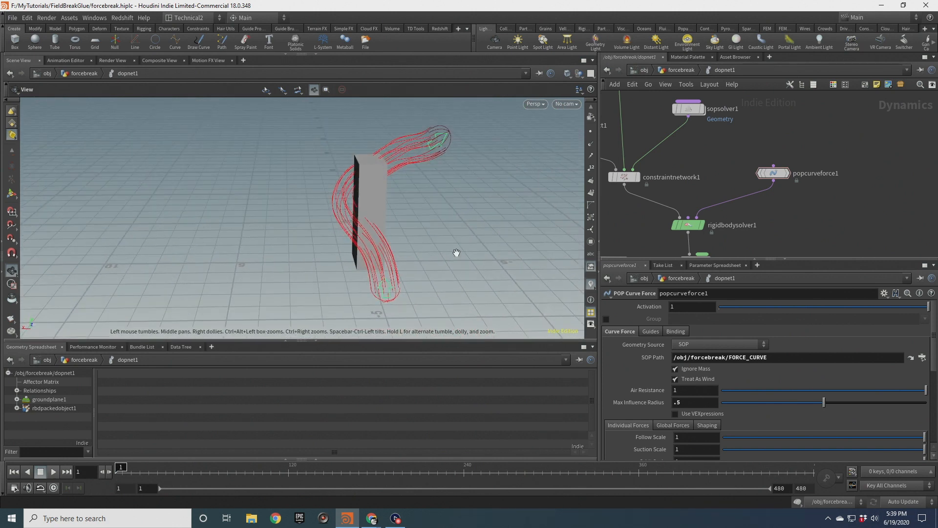
Set the individual forces on popcurveforce1 to Follow Scale 4 and Inherit Velocity Scale 0.
scroll(711, 409, down, 6)
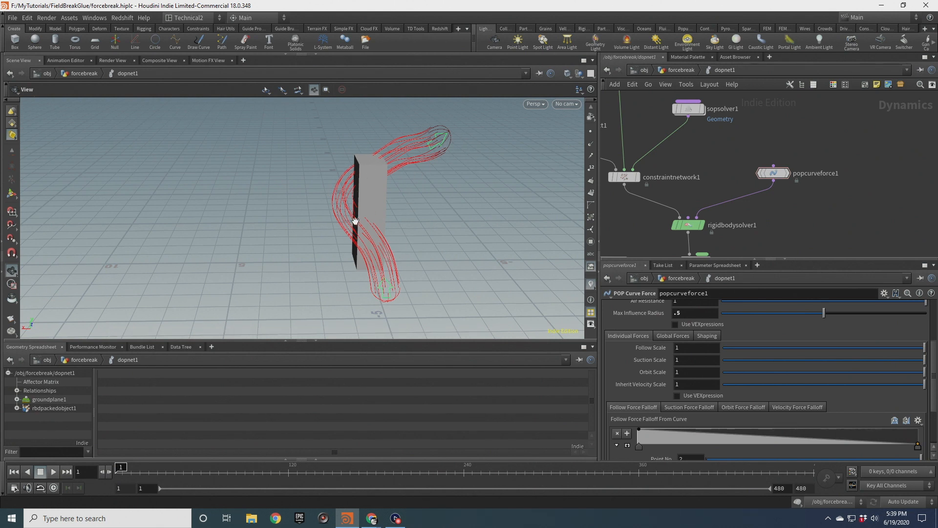
middle_drag(374, 199, 385, 236)
scroll(384, 235, up, 3)
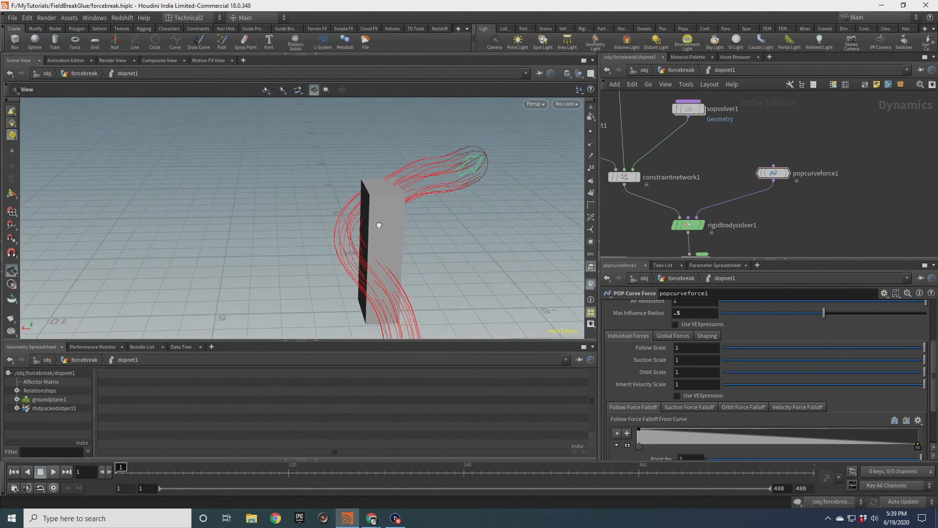
drag(378, 224, 422, 228)
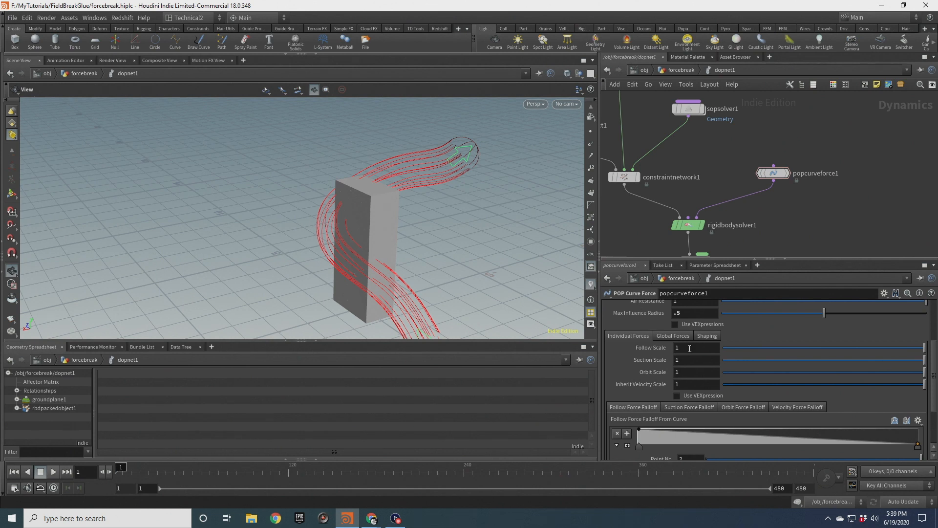
text(4)
key(Return)
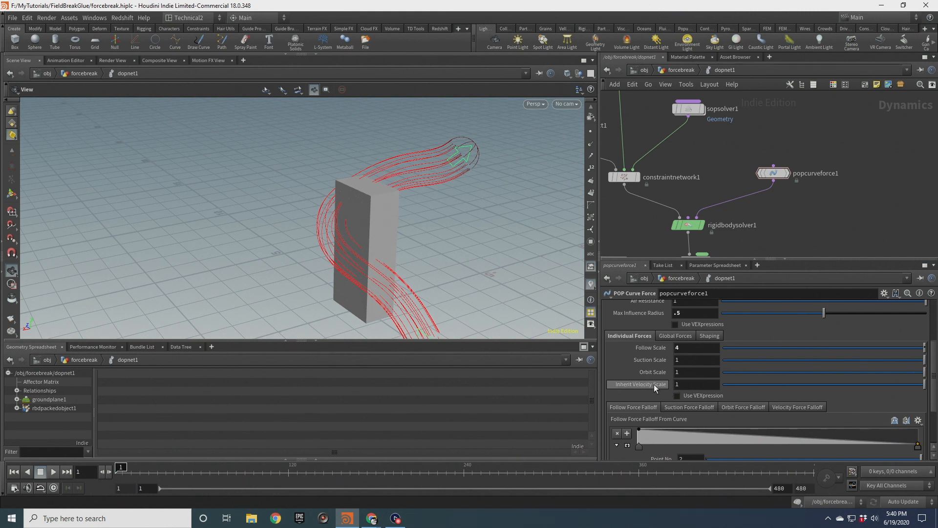
drag(689, 384, 663, 383)
text(0)
key(Return)
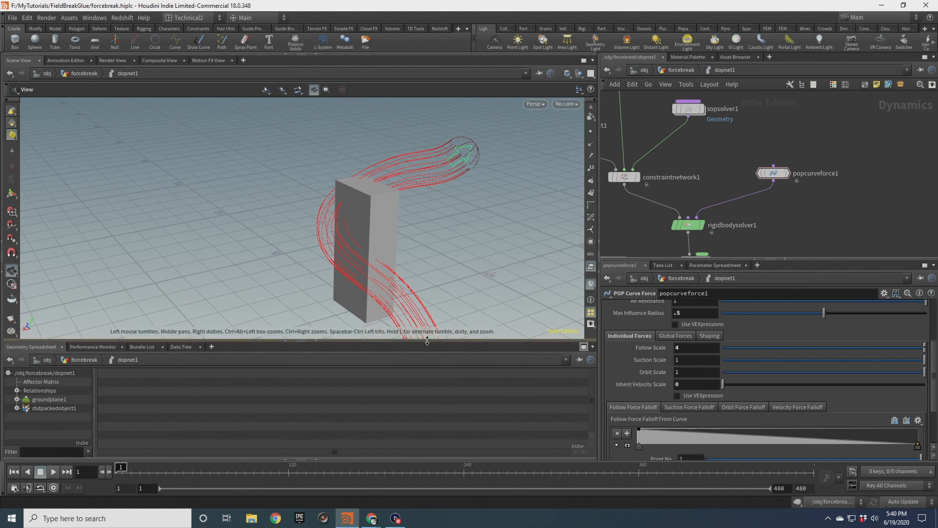
Review the FORCE_CURVE null in the forcebreak network, and go back into dopnet1 to popcurveforce1's settings.
click(685, 70)
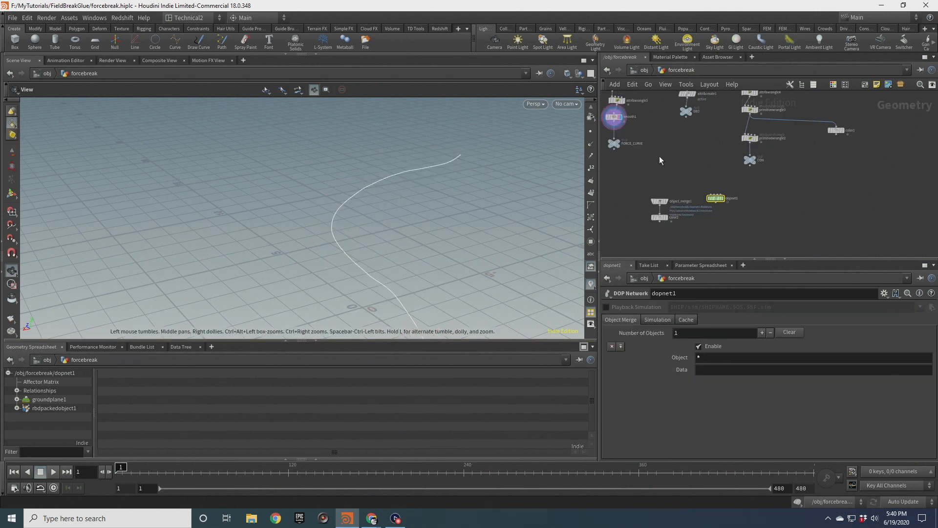
click(691, 172)
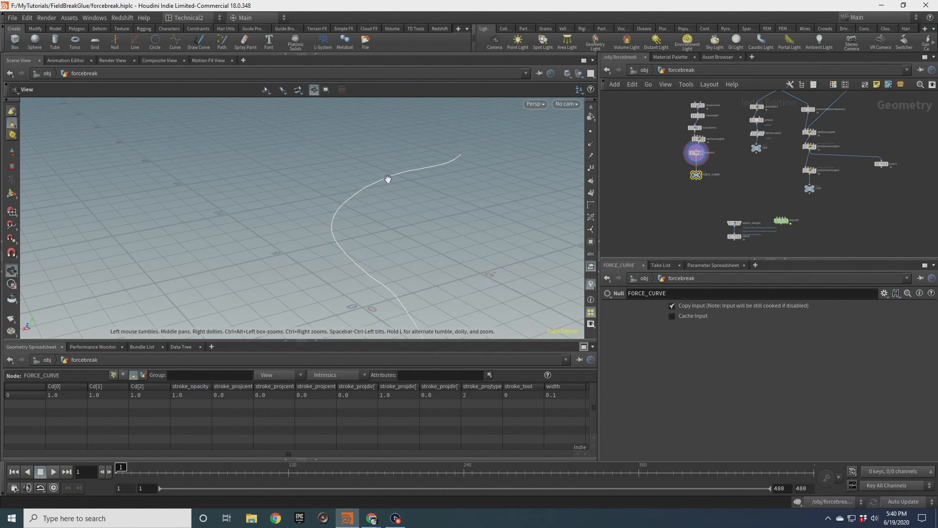
middle_drag(757, 200, 726, 181)
scroll(727, 182, up, 5)
drag(755, 201, 774, 238)
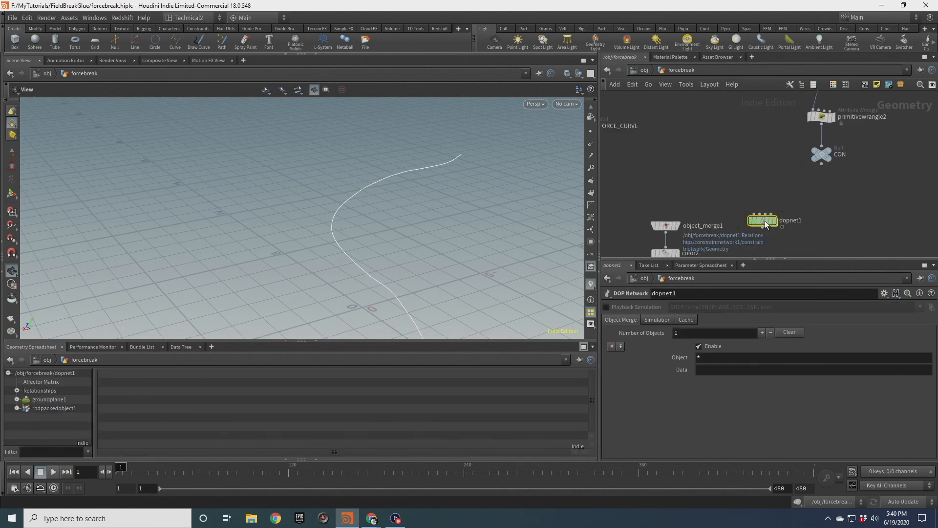
double_click(764, 221)
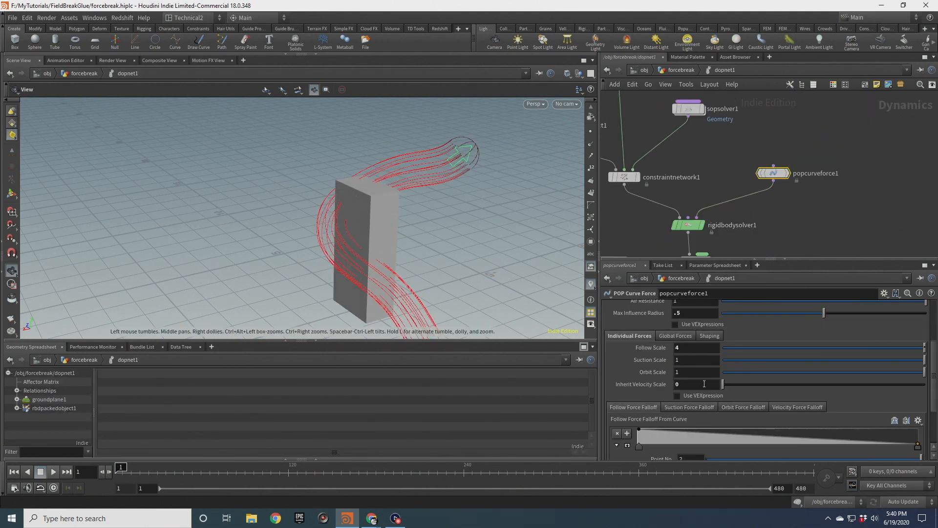
scroll(658, 374, up, 4)
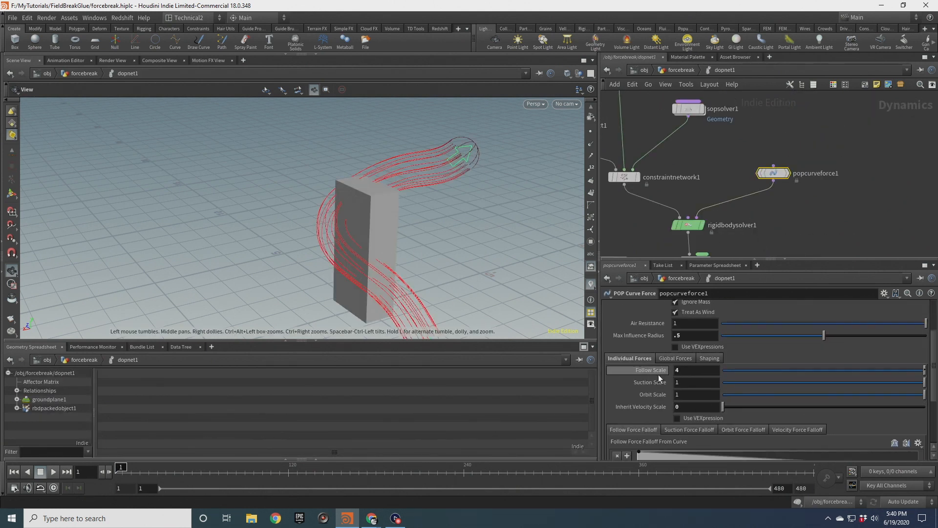
scroll(615, 365, up, 1)
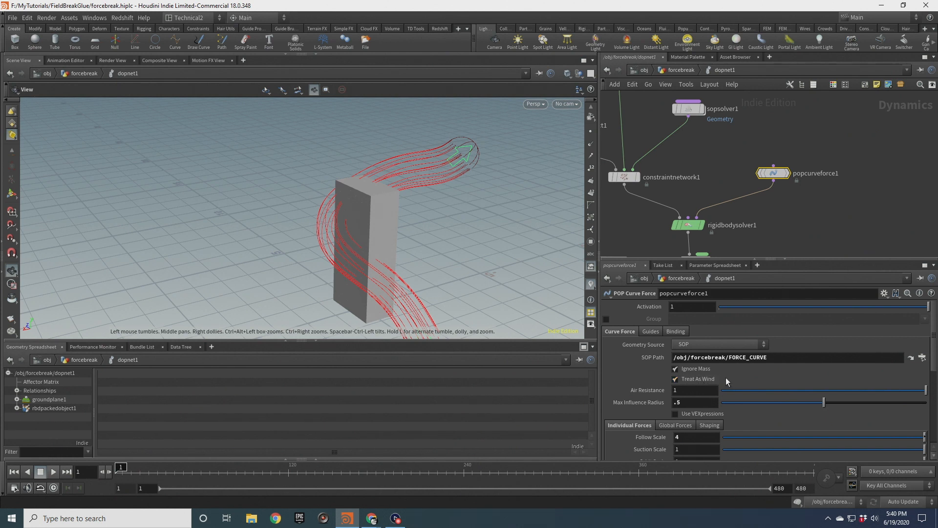
Show the Geometry data of rbdpackedobject1 in the Geometry Spreadsheet.
click(49, 408)
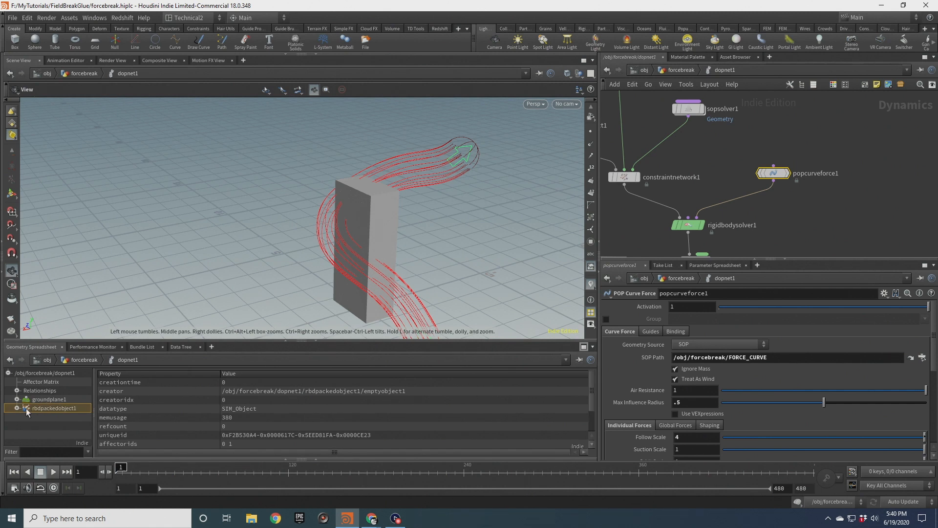
click(16, 409)
scroll(56, 409, down, 2)
click(49, 414)
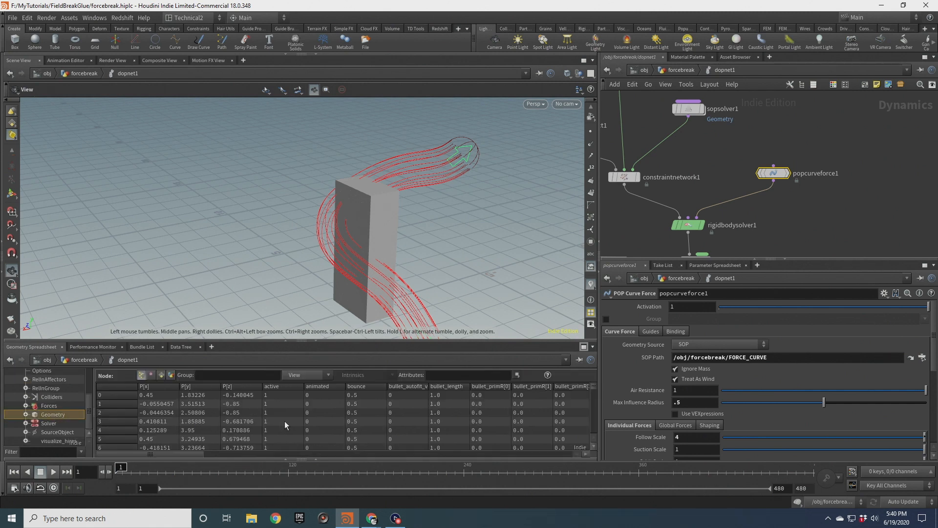
Run the simulation to frame 29 and examine the pieces' force and targetv attributes in the spreadsheet.
click(54, 471)
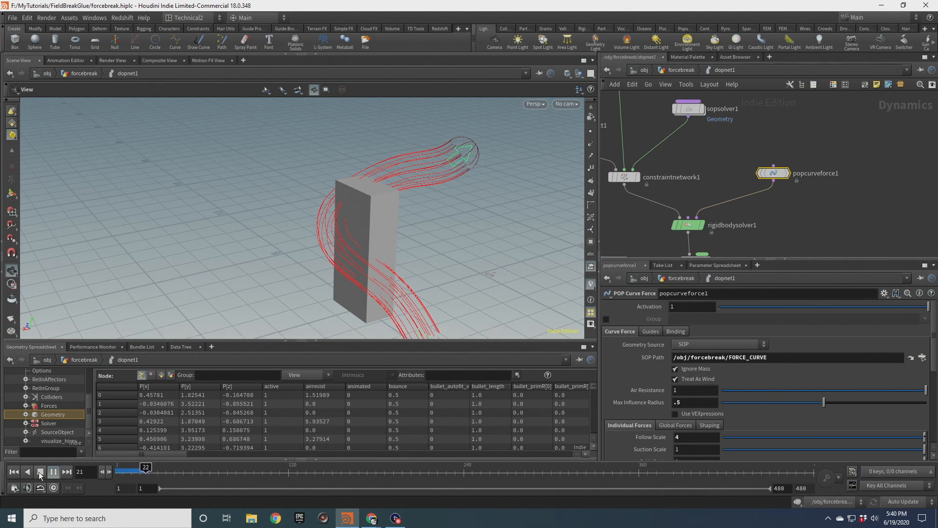
click(40, 473)
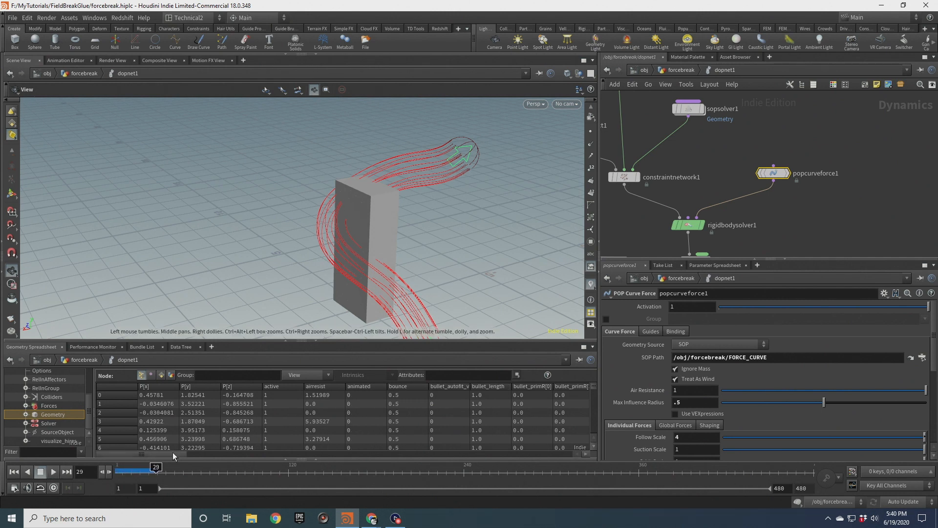
drag(172, 453, 362, 460)
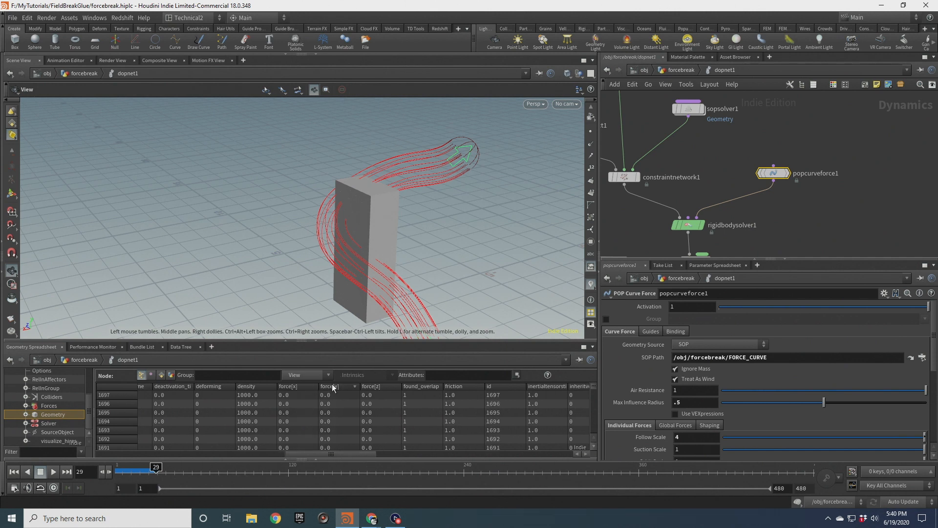
drag(340, 455, 555, 455)
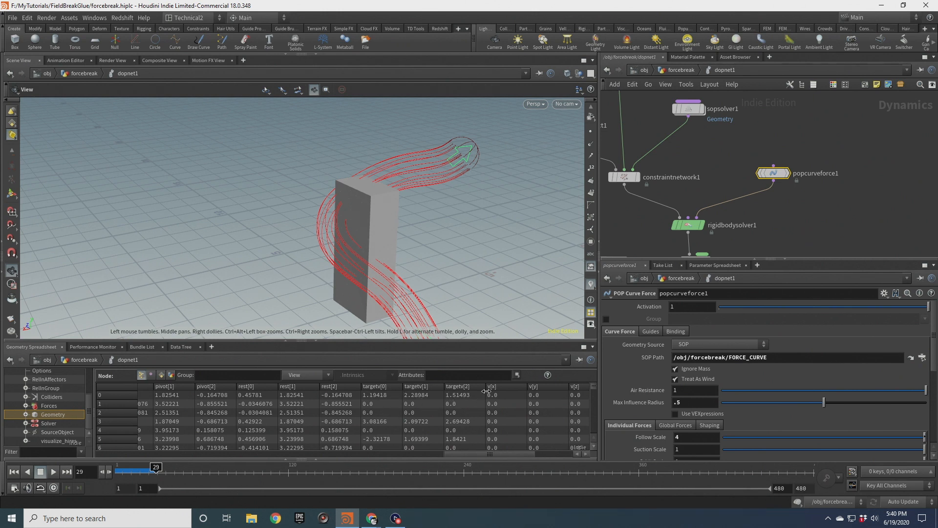
Turn off Treat As Wind on popcurveforce1 with the force columns in view in the spreadsheet.
drag(396, 312, 343, 244)
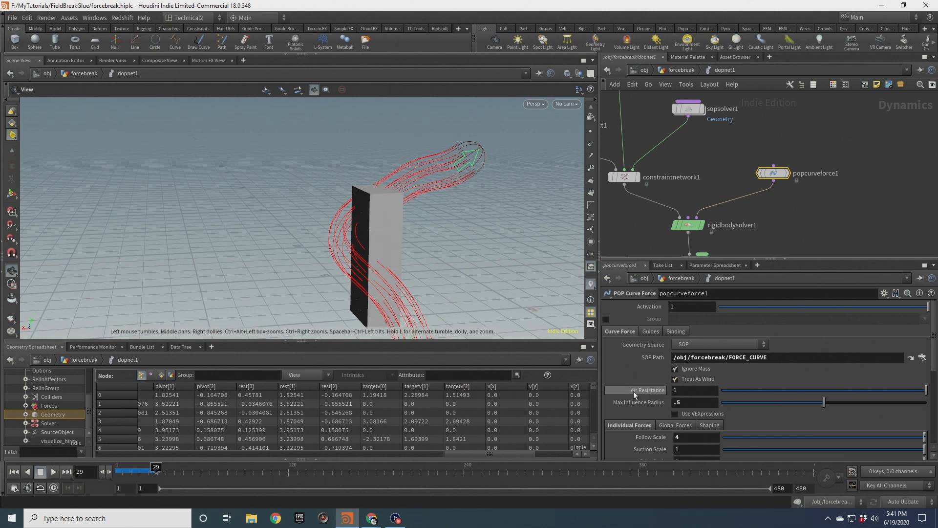
drag(502, 454, 336, 453)
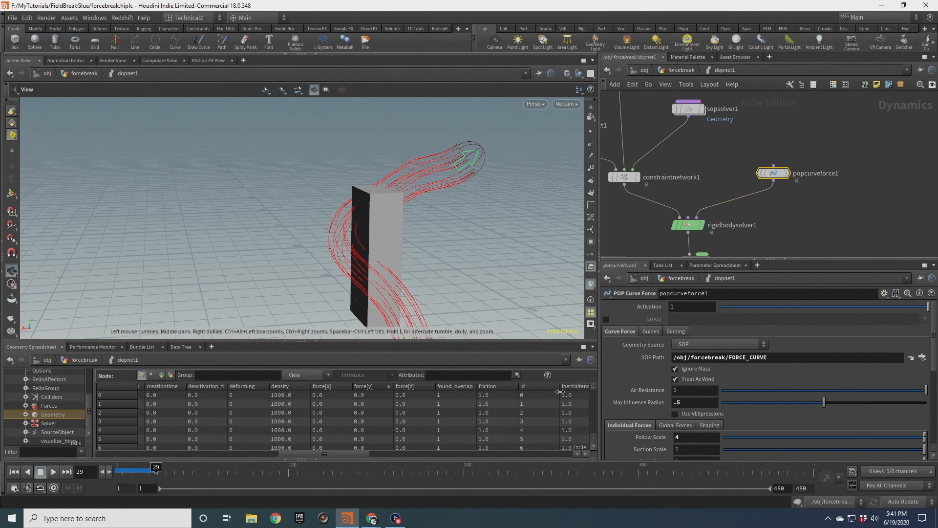
click(694, 380)
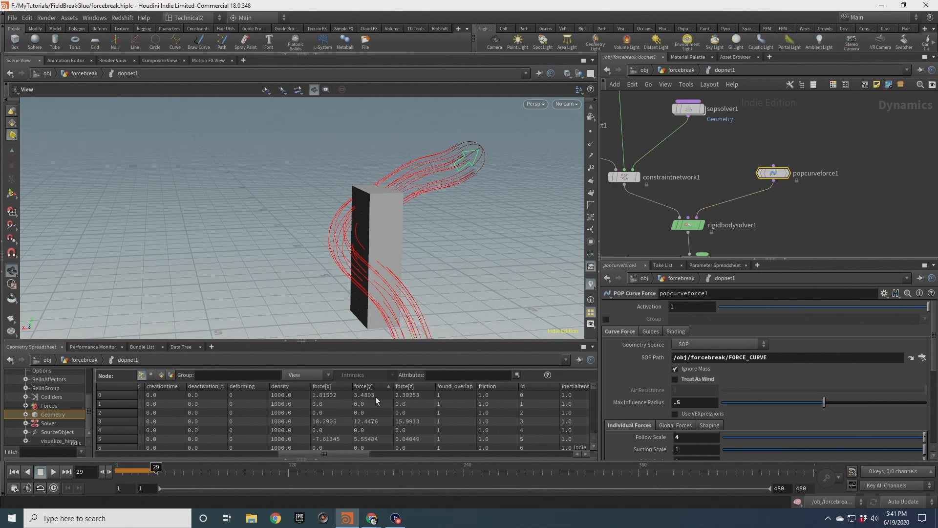
Turn off Ignore Mass on popcurveforce1 and rerun the simulation from frame 1 to frame 83.
click(13, 473)
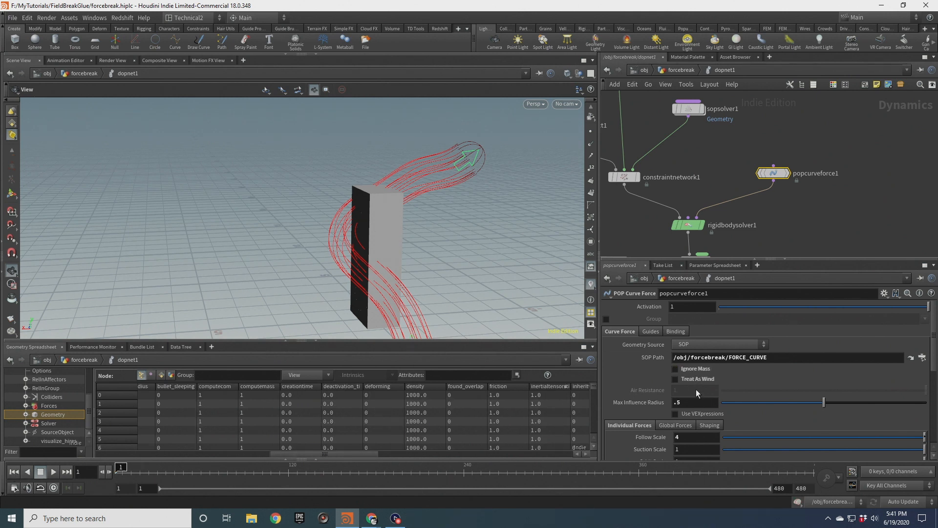
drag(394, 247, 411, 212)
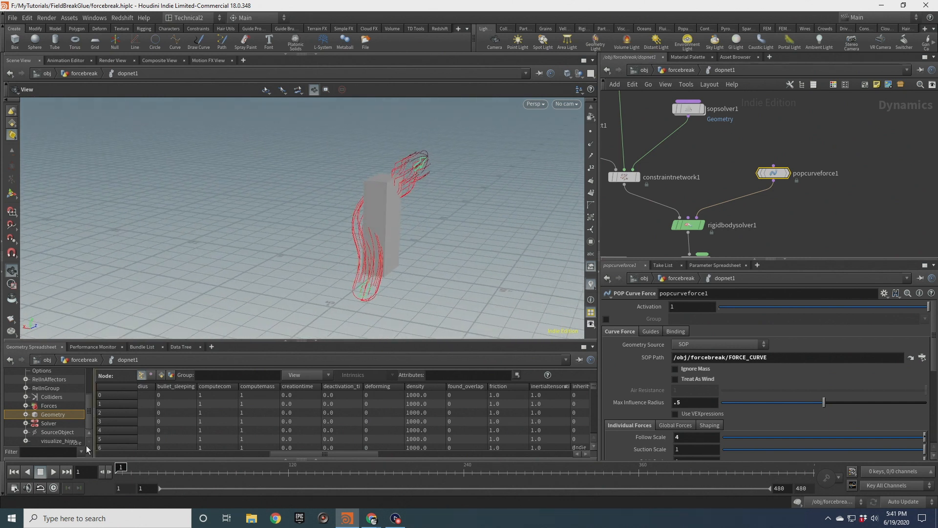
click(54, 472)
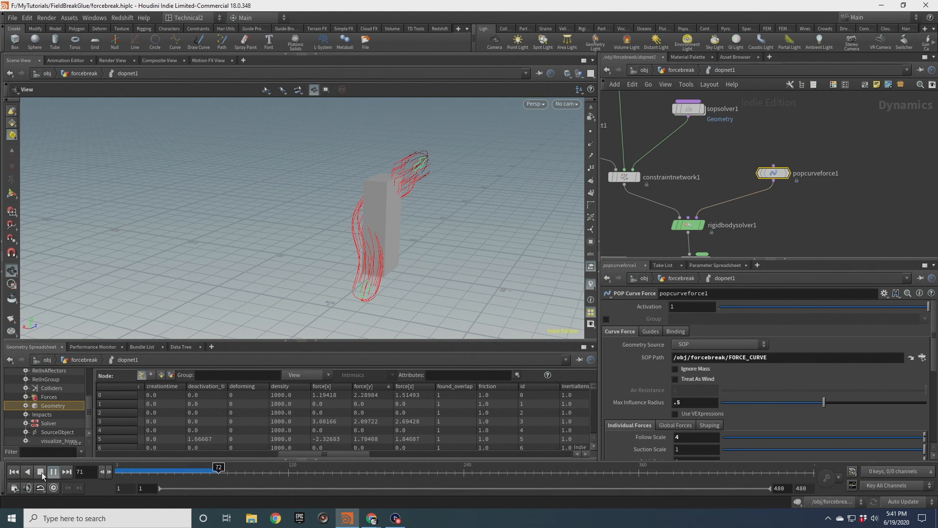
click(42, 473)
drag(360, 203, 524, 197)
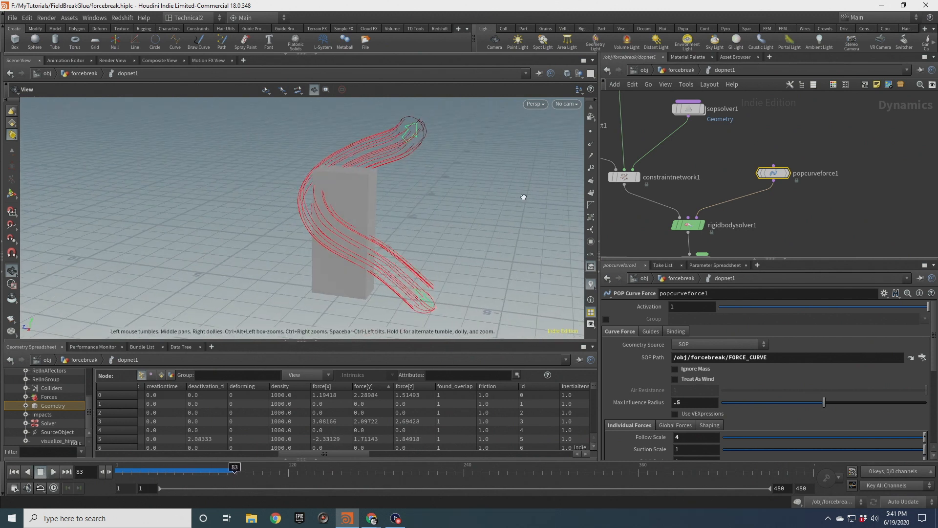
Display color2 in the forcebreak network to examine the constraints' strain colours around the column, and return into dopnet1.
click(675, 71)
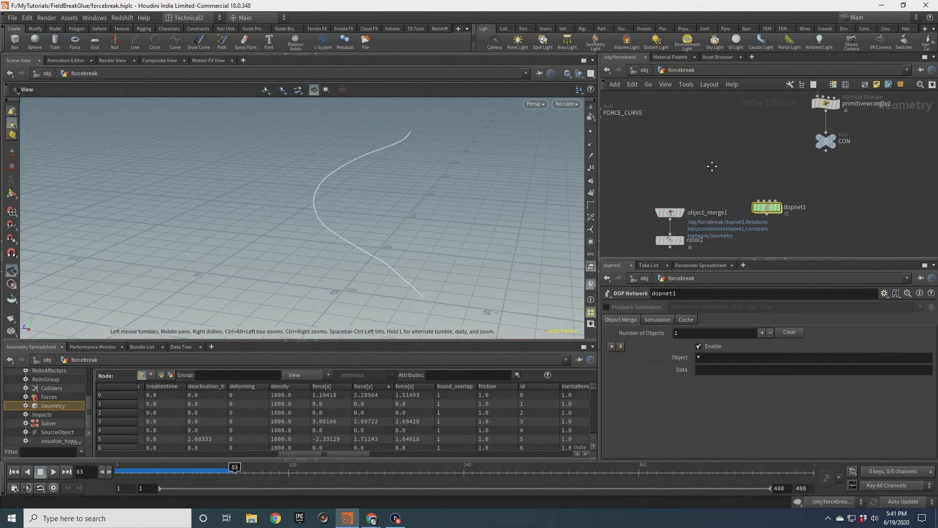
click(705, 189)
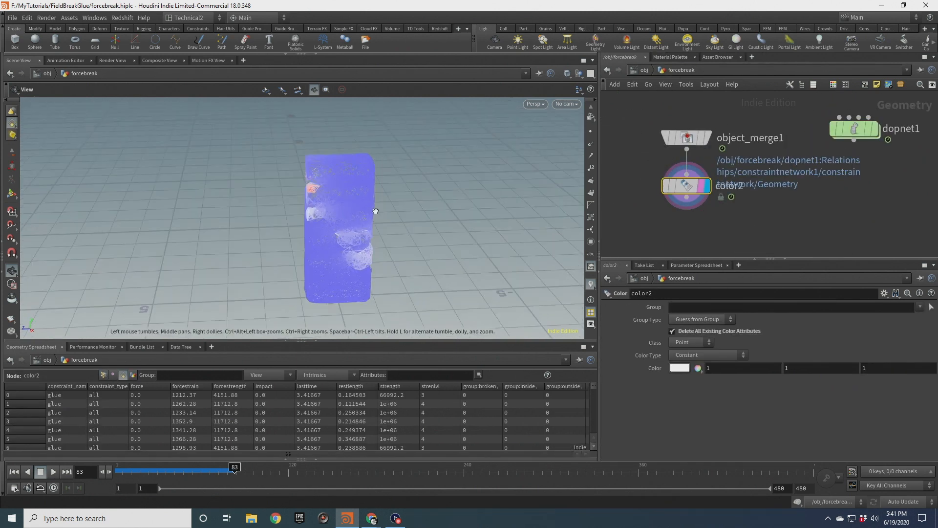
drag(438, 205, 408, 197)
drag(333, 202, 300, 203)
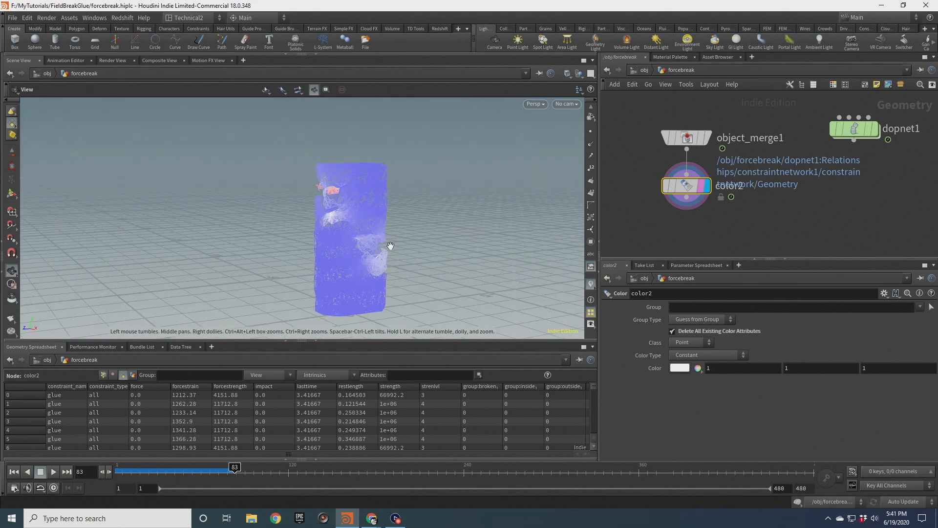
drag(389, 248, 289, 222)
double_click(854, 130)
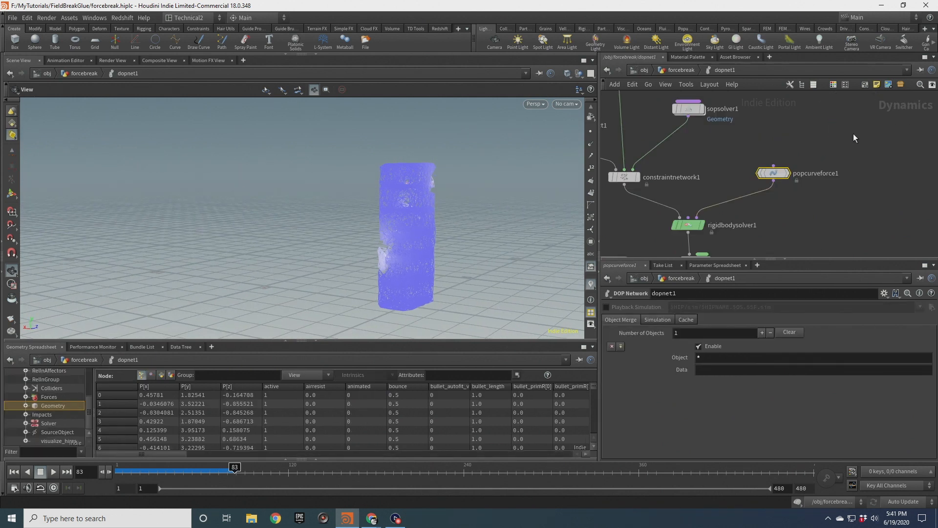
drag(402, 214, 337, 210)
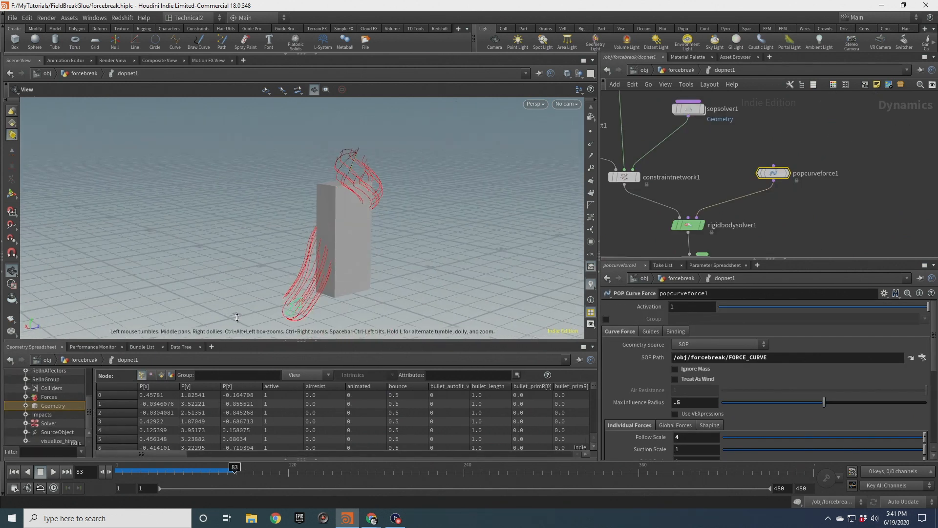
Back at frame 1, set popcurveforce1's Follow Scale to 6, Suction Scale to 1.5 and Orbit Scale to 2.
click(16, 472)
scroll(699, 420, down, 3)
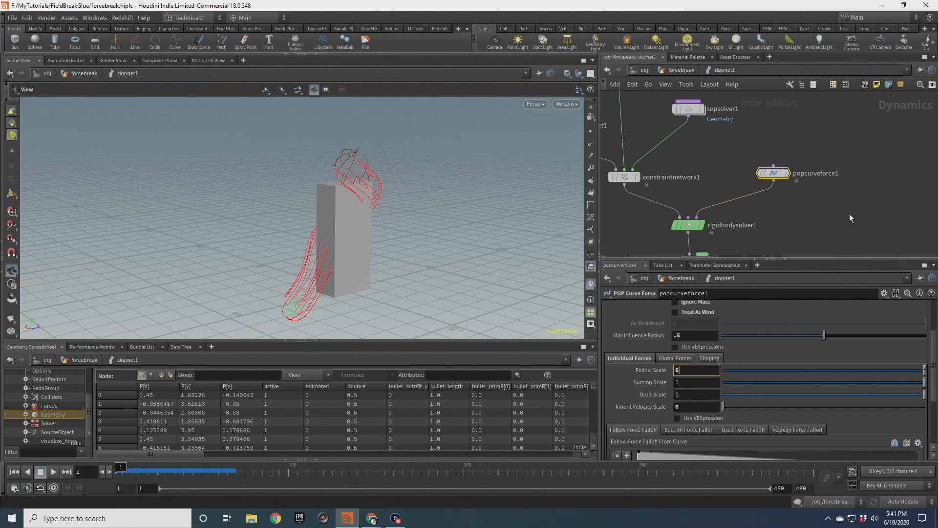
text(6)
key(Return)
click(683, 383)
text(1.5)
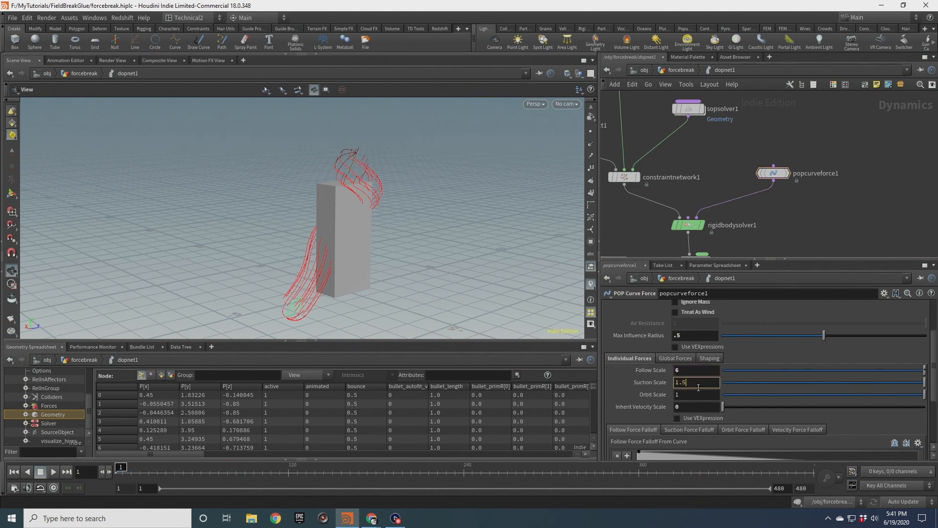
key(Tab)
text(2)
key(Return)
Try Orbit Scale values of 20 and 1 on popcurveforce1, and set it back to 2.
drag(321, 211, 397, 220)
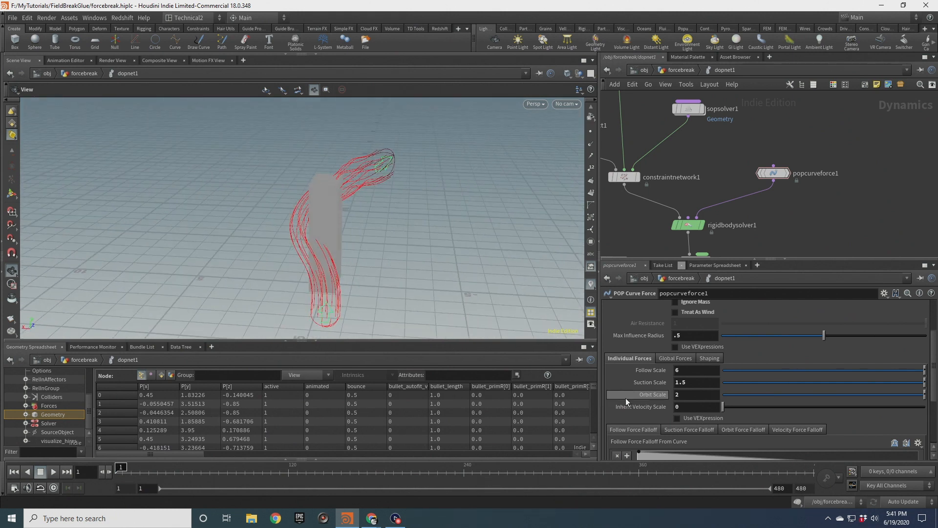
text(20)
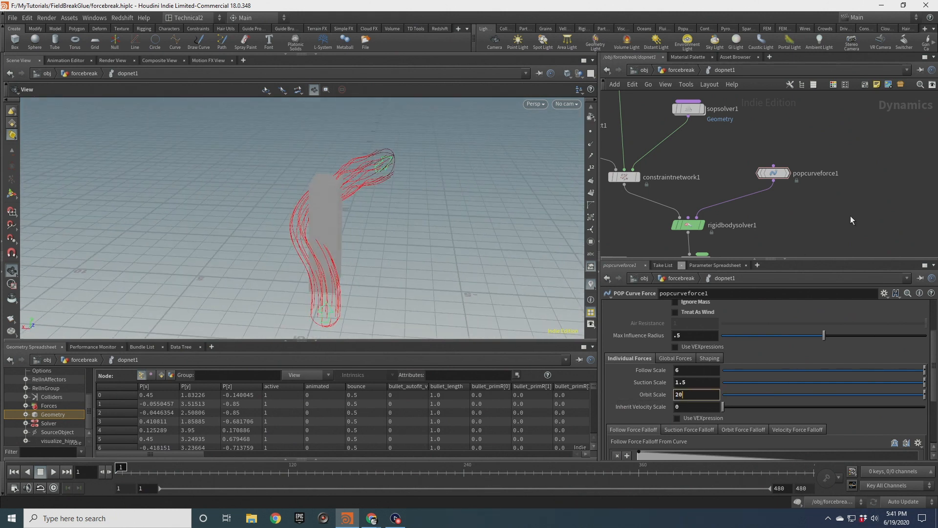
key(Return)
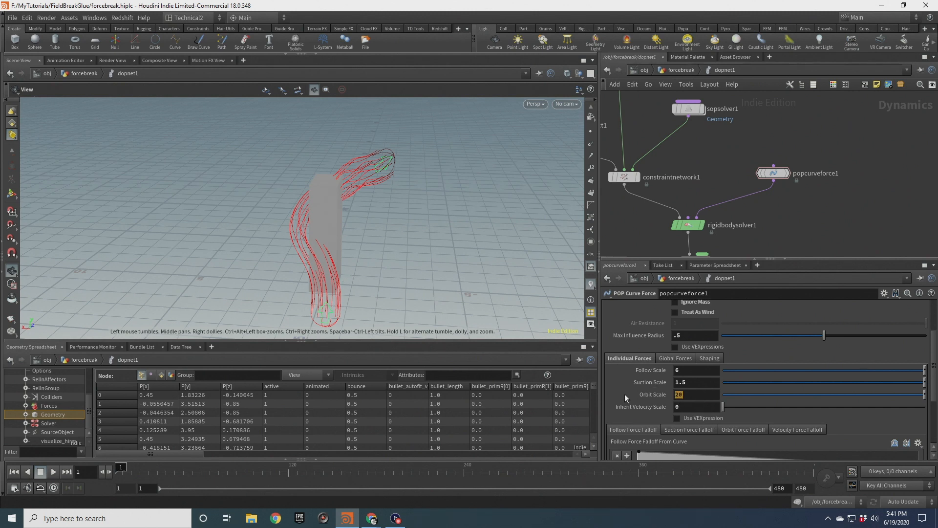
text(1)
key(Return)
double_click(694, 394)
text(2)
key(Return)
Run the simulation to frame 114, examine the column from several sides, and return to frame 1.
click(49, 471)
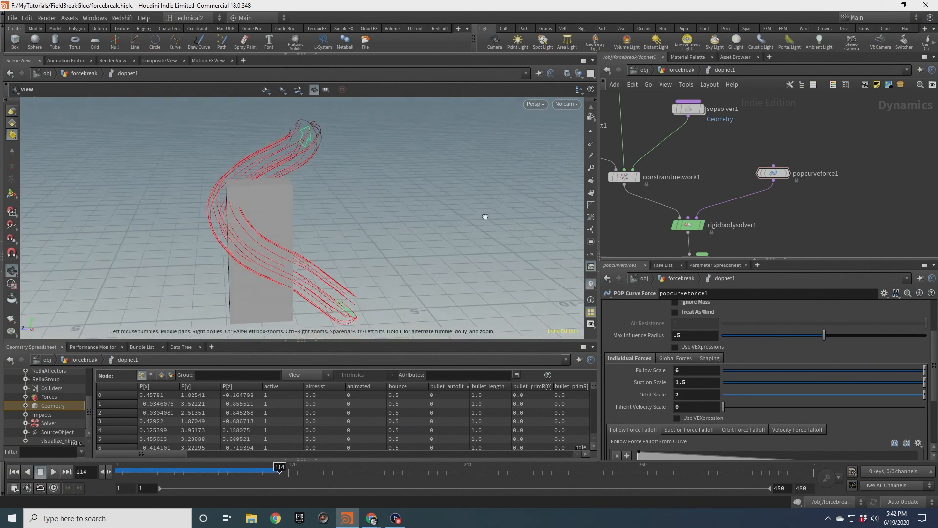
drag(389, 205, 159, 226)
click(15, 471)
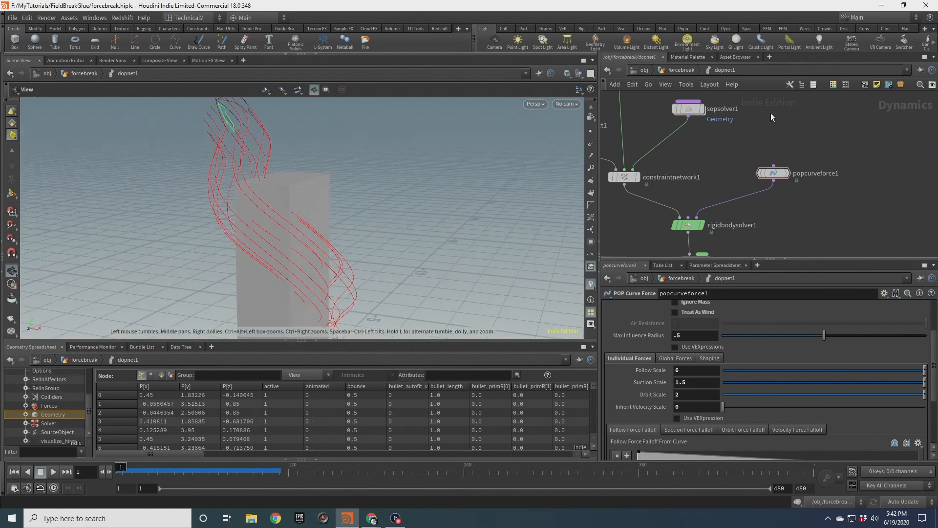
Raise popcurveforce1's Follow Scale to 8, Suction Scale to 2 and Orbit Scale to 2.5.
drag(685, 372, 628, 373)
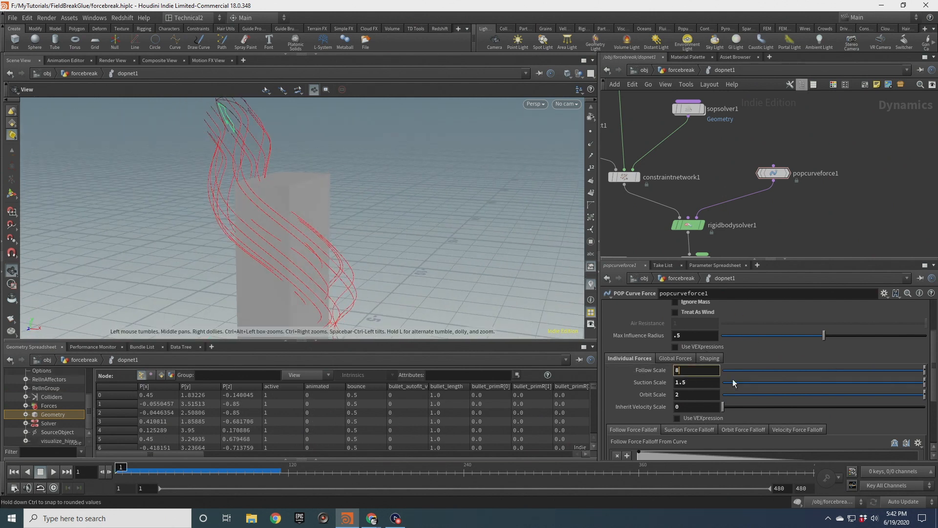
text(8)
key(Tab)
text(2)
key(Return)
click(686, 399)
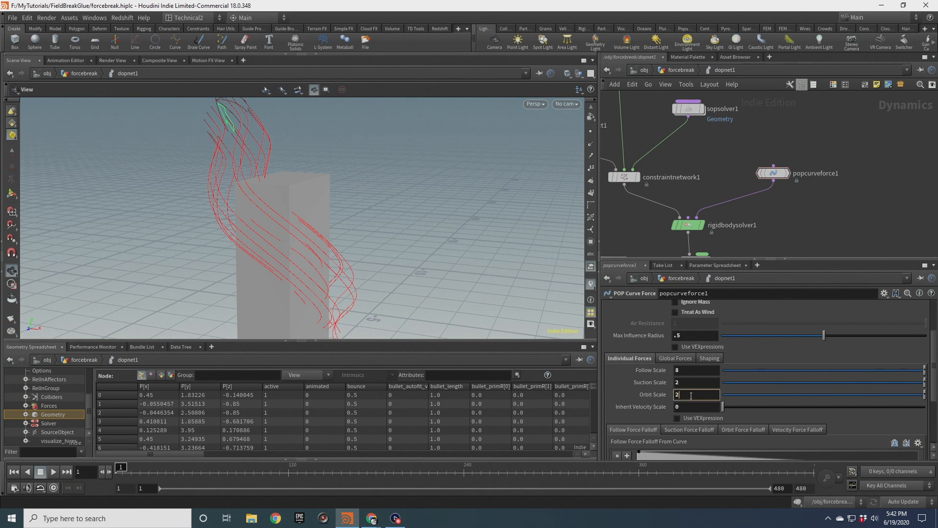
text(.5)
key(Return)
Set sopsolver1's Propagation Iterations to 8 and its Half Life to 0.3.
middle_drag(726, 151, 764, 187)
click(725, 145)
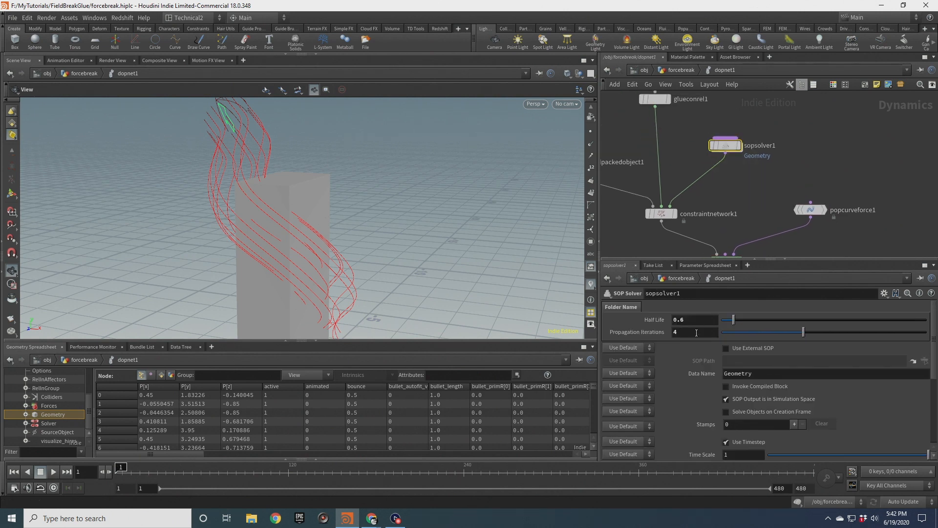
drag(679, 332, 651, 331)
text(8)
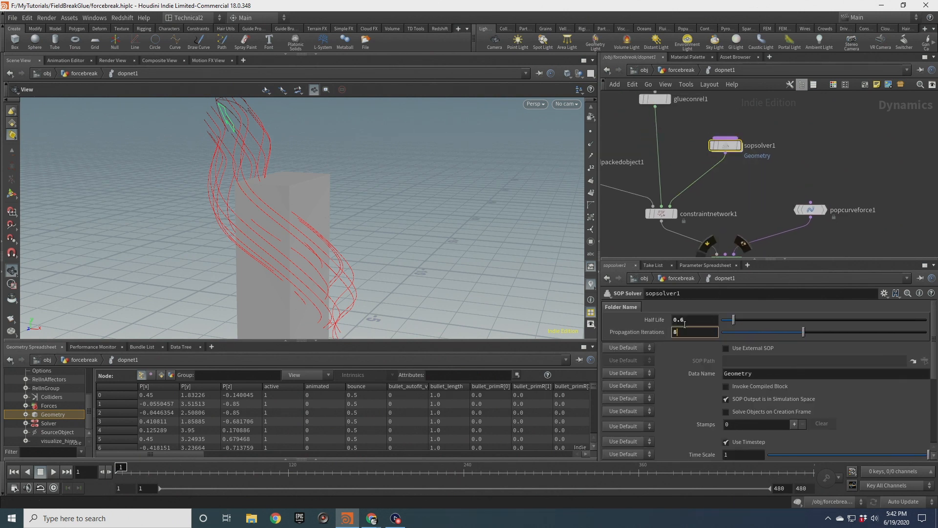
click(700, 320)
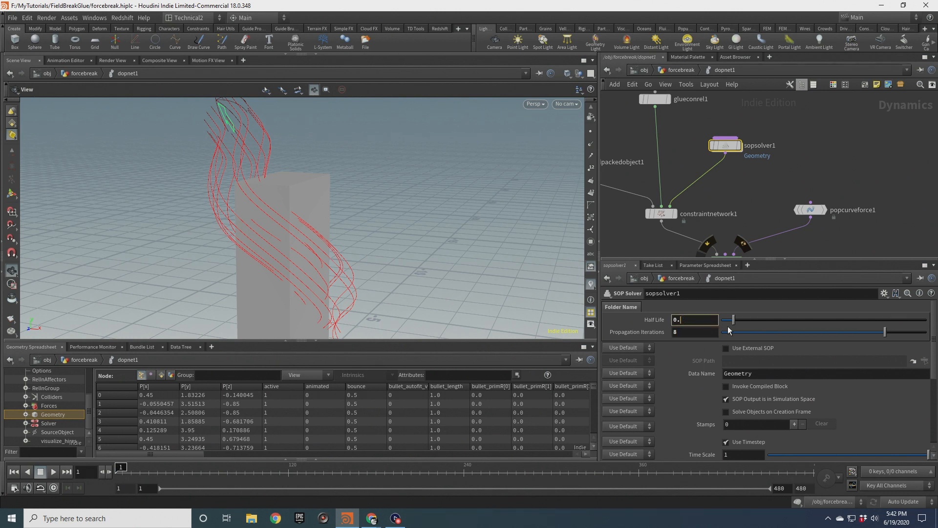
text(3)
key(Return)
Reopen popcurveforce1's settings, run the simulation to frame 129, and examine the column for breakage.
middle_drag(755, 212, 722, 149)
click(778, 147)
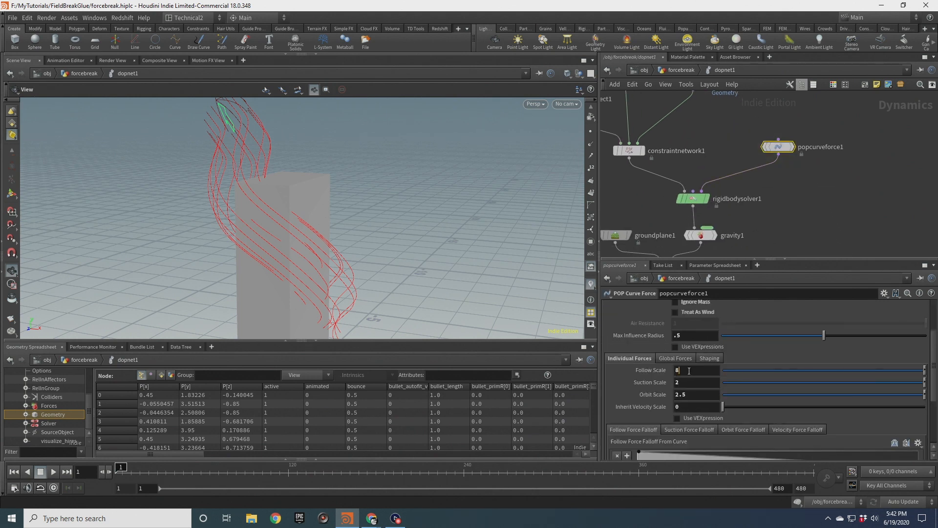
key(Return)
drag(277, 289, 313, 244)
click(52, 472)
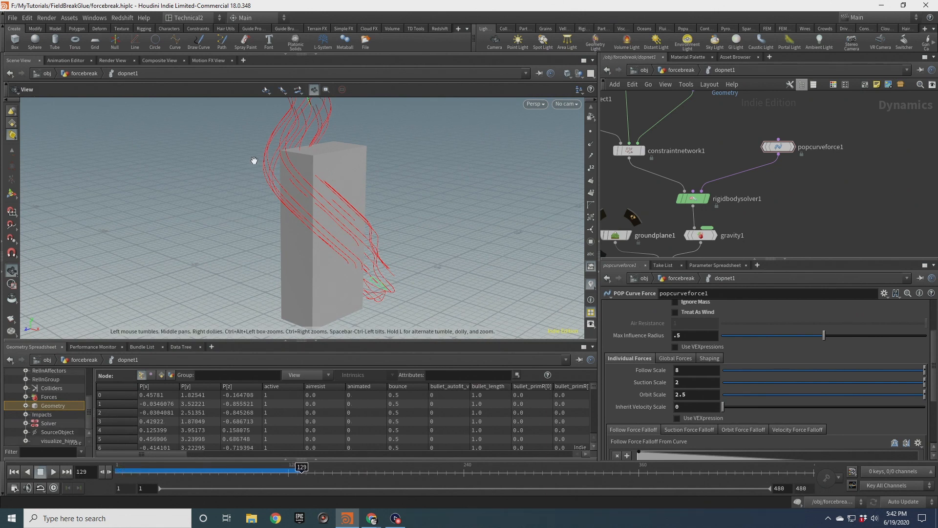
drag(256, 159, 397, 163)
Back at frame 1, set popcurveforce1's Follow Scale to 16, Suction Scale to 4 and Orbit Scale to 5.
click(14, 473)
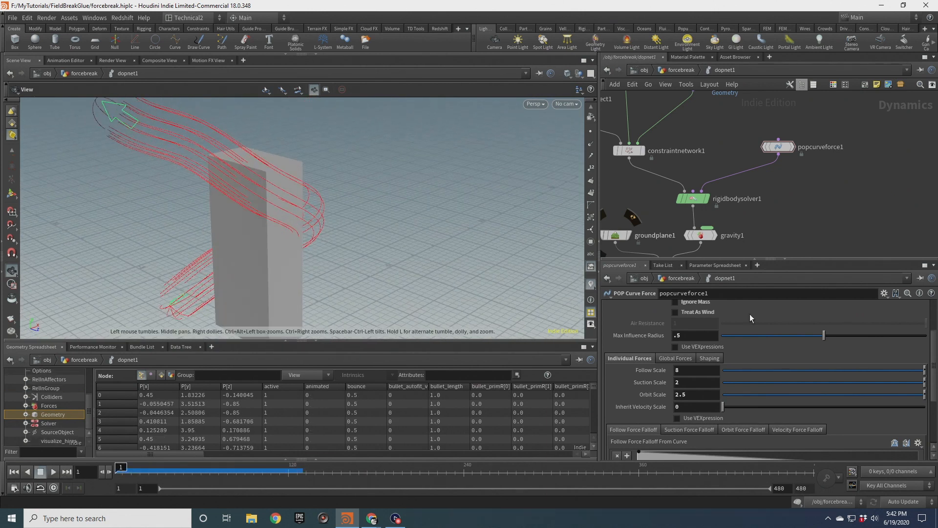
drag(694, 373, 649, 371)
text(16)
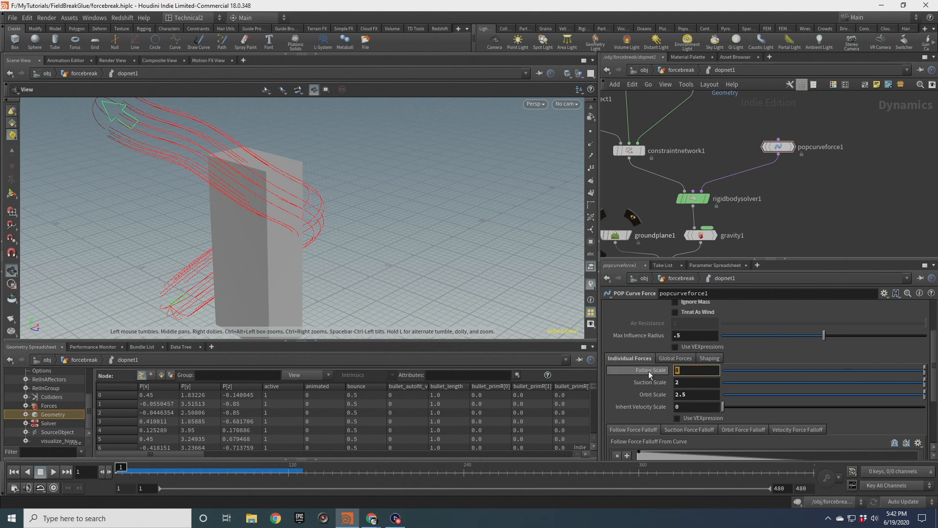
double_click(683, 386)
text(4)
drag(694, 395, 651, 395)
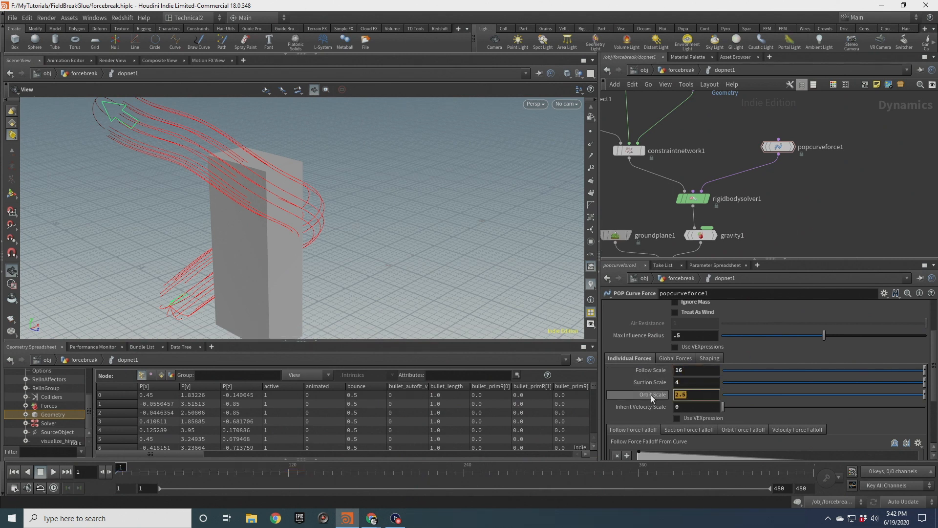
text(5)
Set popcurveforce1's Max Influence Radius to 0.6 and check the force guides around the column.
drag(437, 282, 295, 305)
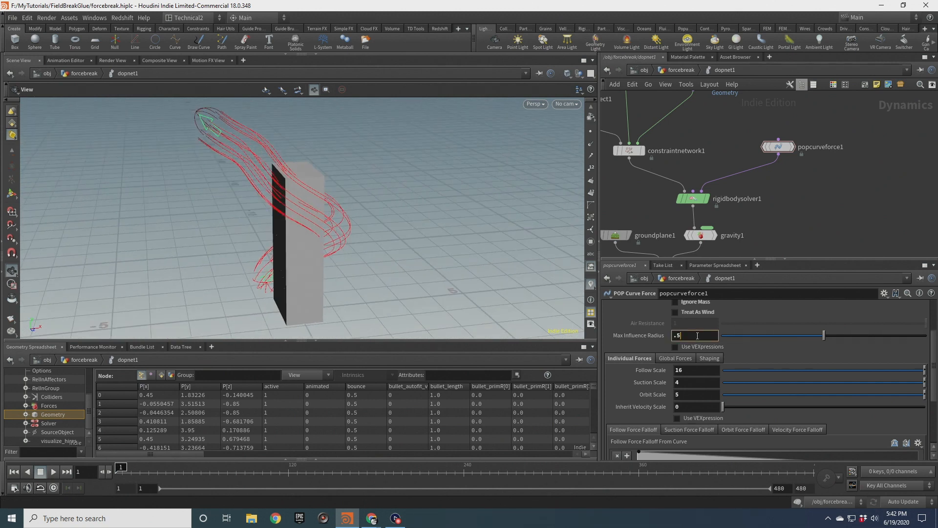
key(Return)
drag(314, 216, 230, 205)
Review popcurveforce1's Shaping settings and the falloff and length ramps of its Global Forces.
click(710, 358)
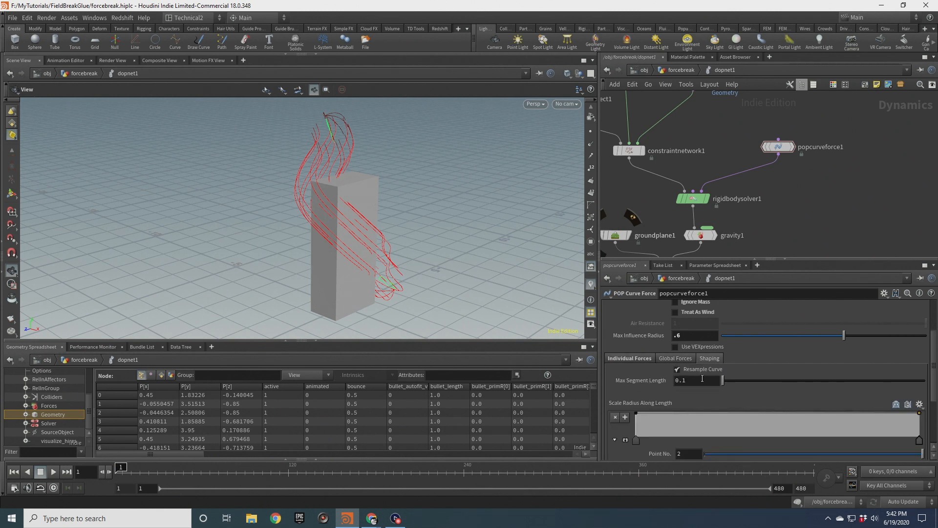
scroll(706, 402, down, 3)
scroll(707, 395, up, 3)
click(671, 358)
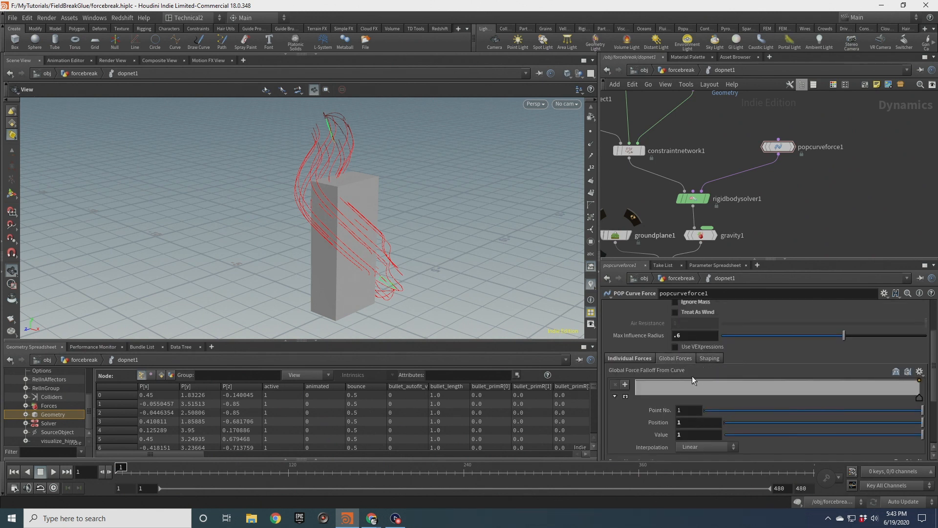
scroll(630, 391, down, 2)
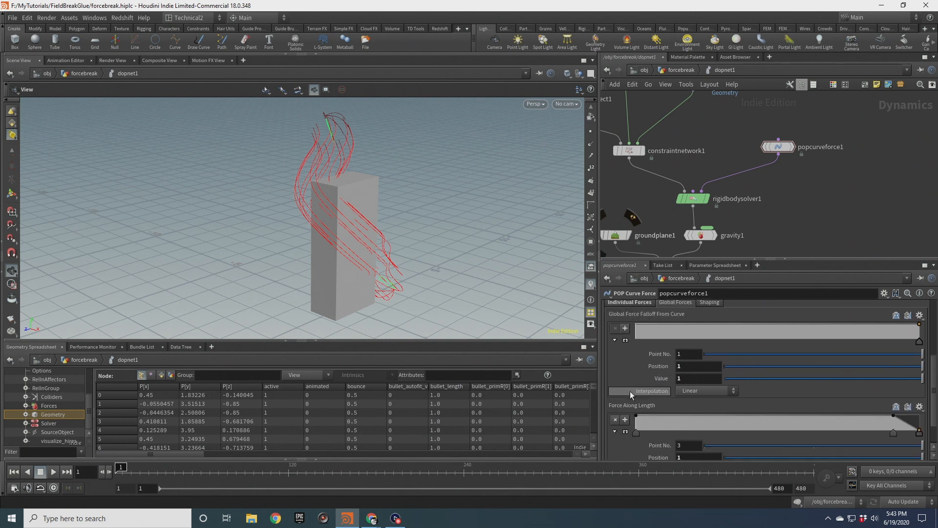
scroll(640, 399, down, 1)
scroll(643, 387, up, 2)
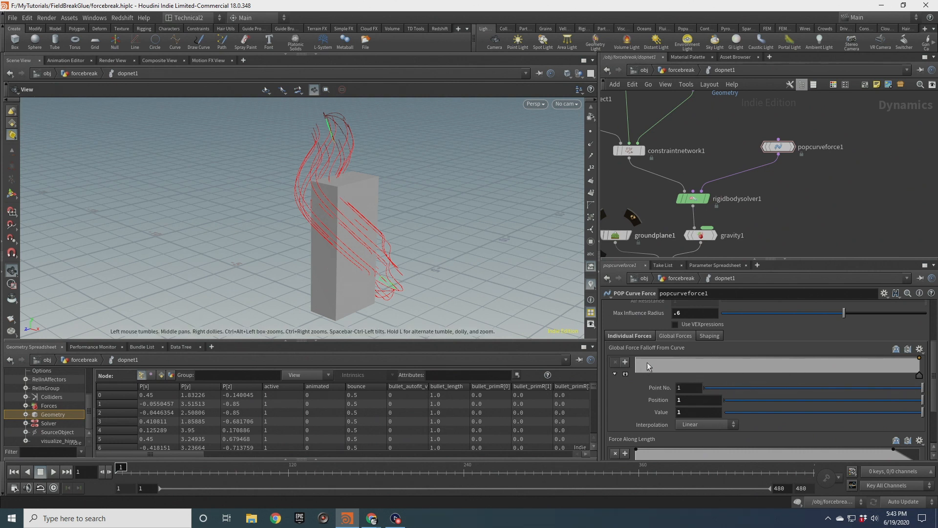
Shape the Global Force Falloff ramp from 1 to 0 with a middle point at about 0.51, value 0.87, and set Max Influence Radius to 0.8.
drag(647, 366, 642, 360)
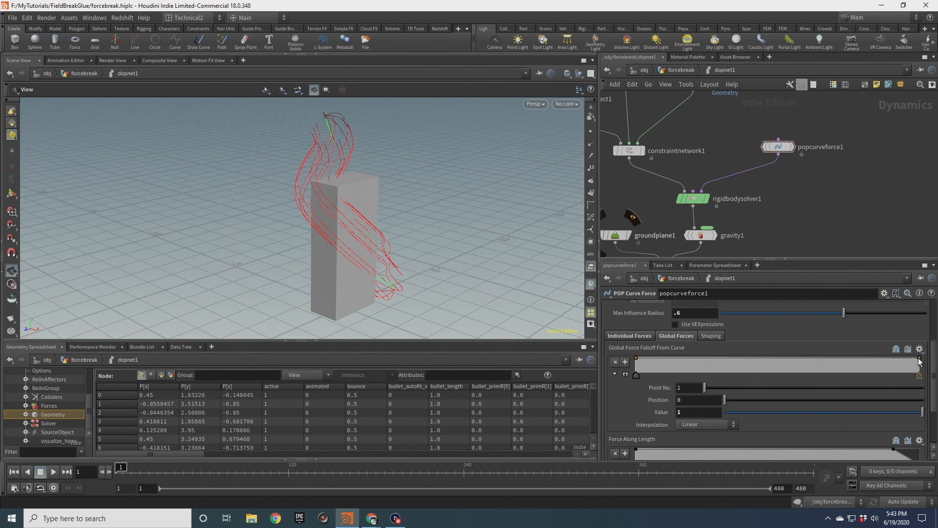
drag(919, 362, 920, 376)
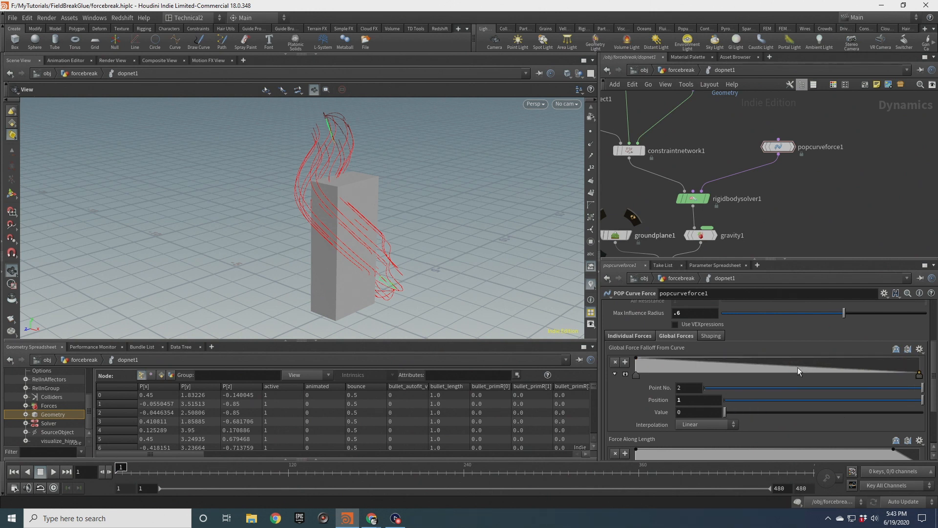
drag(797, 368, 781, 360)
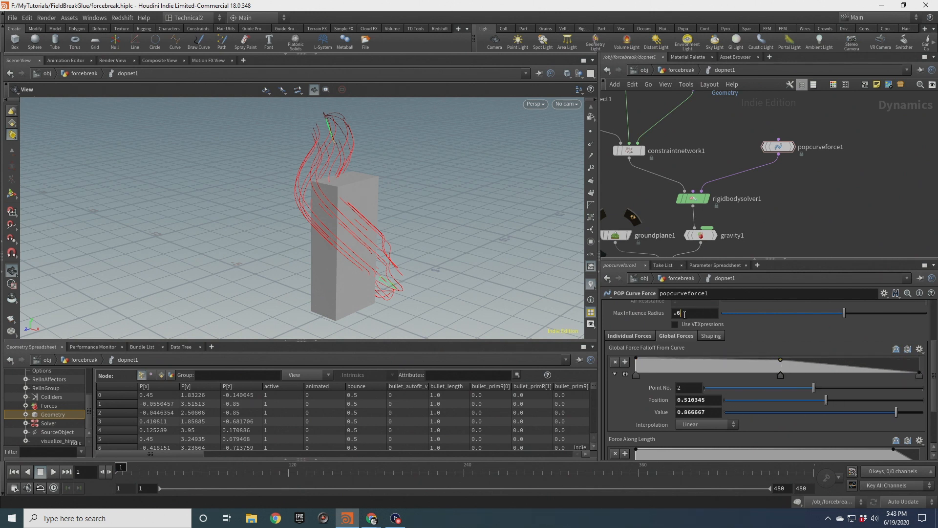
text(.8)
key(Return)
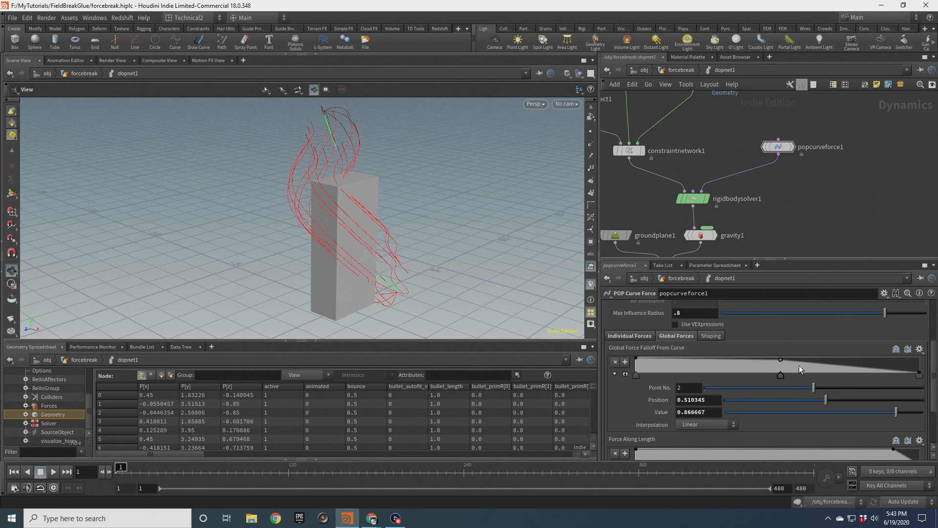
Play the simulation to around frame 97, inspect the column from several angles and return to frame 1.
drag(394, 255, 274, 293)
click(54, 472)
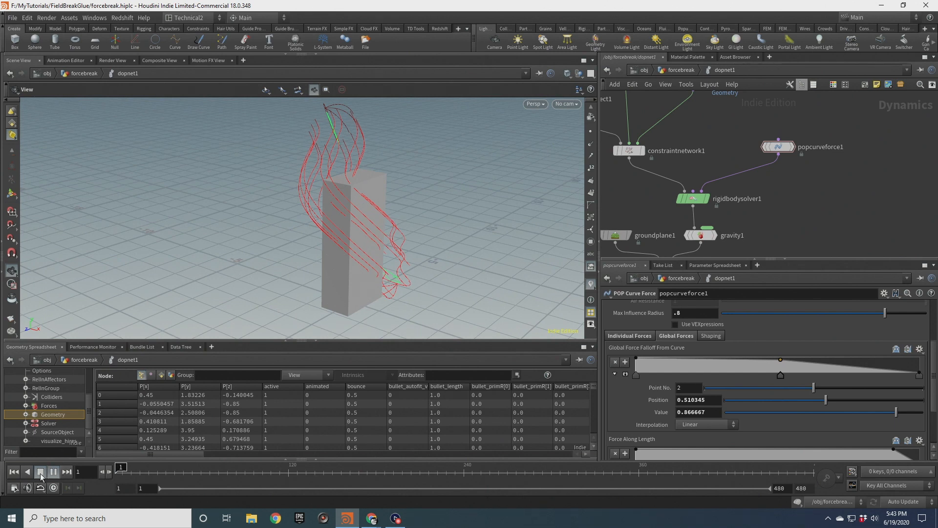
click(41, 472)
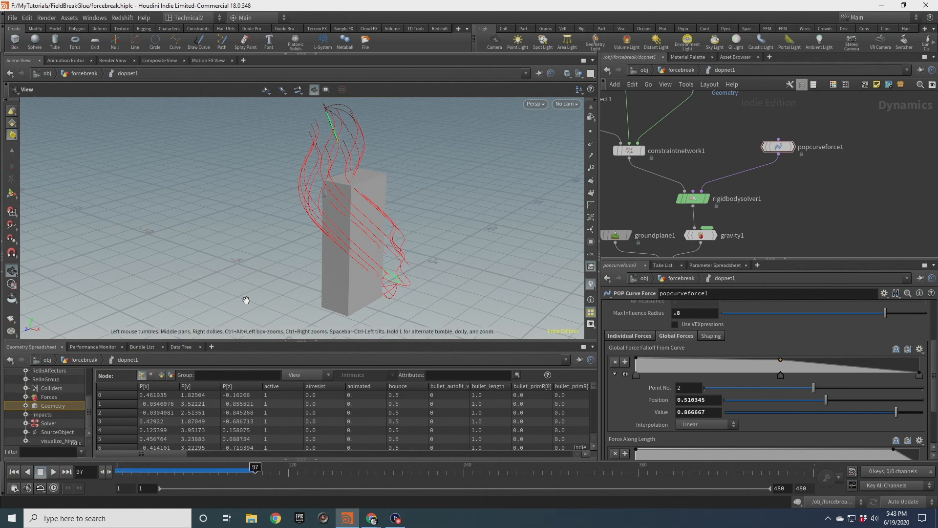
drag(245, 296, 427, 178)
click(14, 472)
Set the Strength of the glueconrel1 glue constraint relationship to .01.
scroll(649, 224, down, 4)
middle_drag(694, 184, 708, 212)
scroll(650, 169, up, 3)
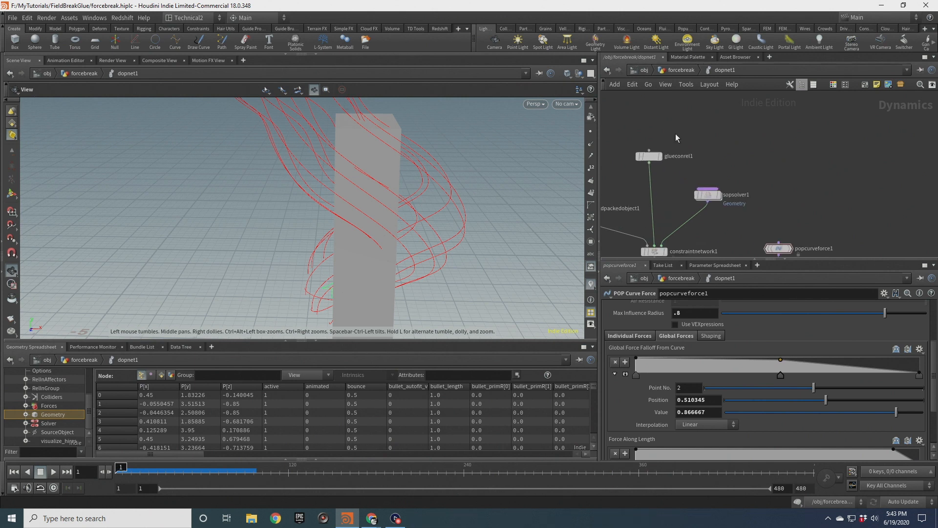
click(649, 156)
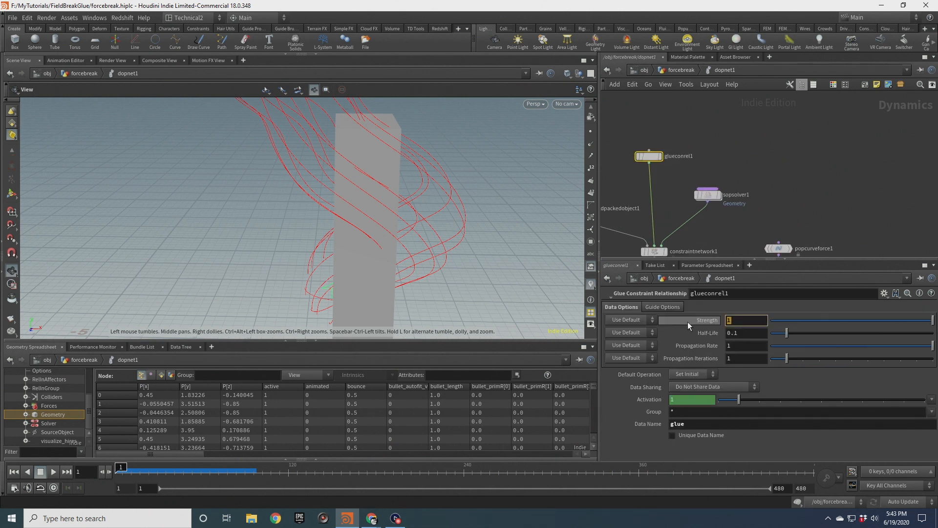
text(.1)
key(BackSpace)
text(01)
key(Return)
Run the simulation to about frame 216, check how the column breaks and rewind to frame 1.
scroll(358, 214, down, 3)
drag(358, 213, 288, 206)
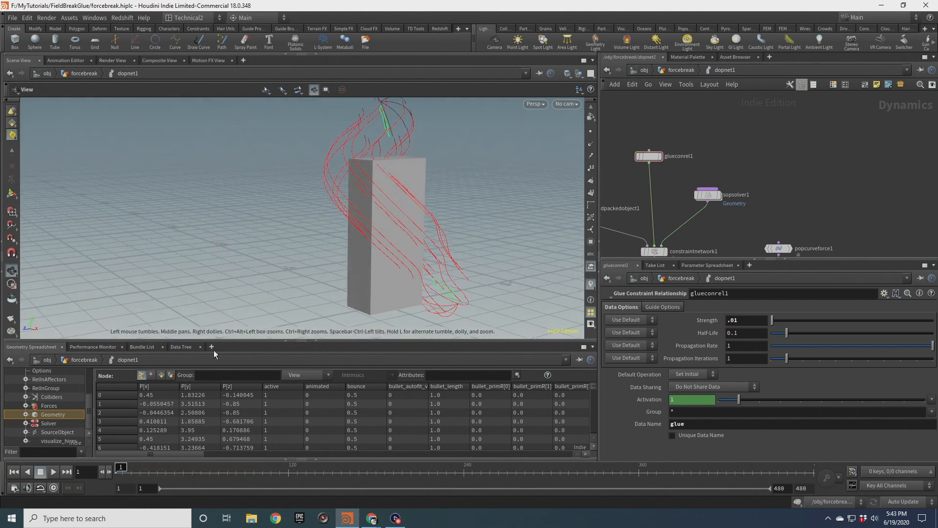
click(52, 471)
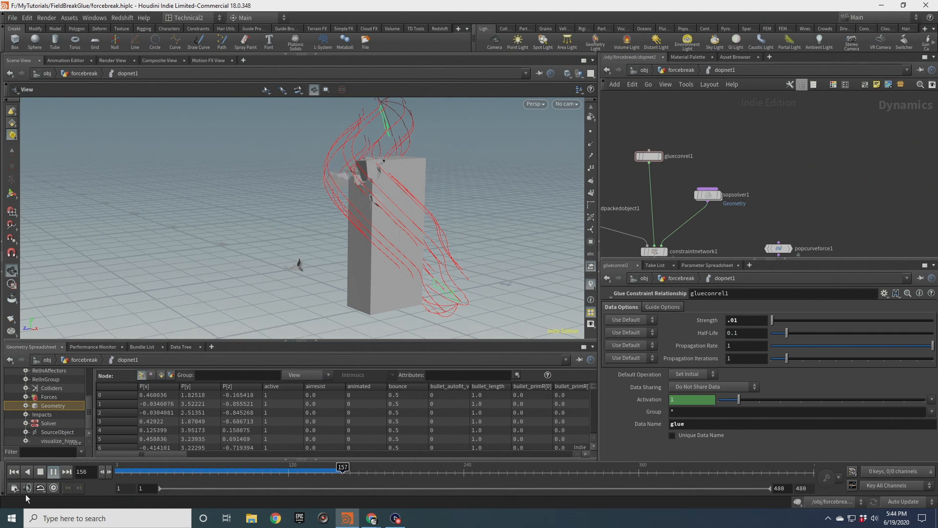
click(40, 473)
drag(337, 211, 462, 224)
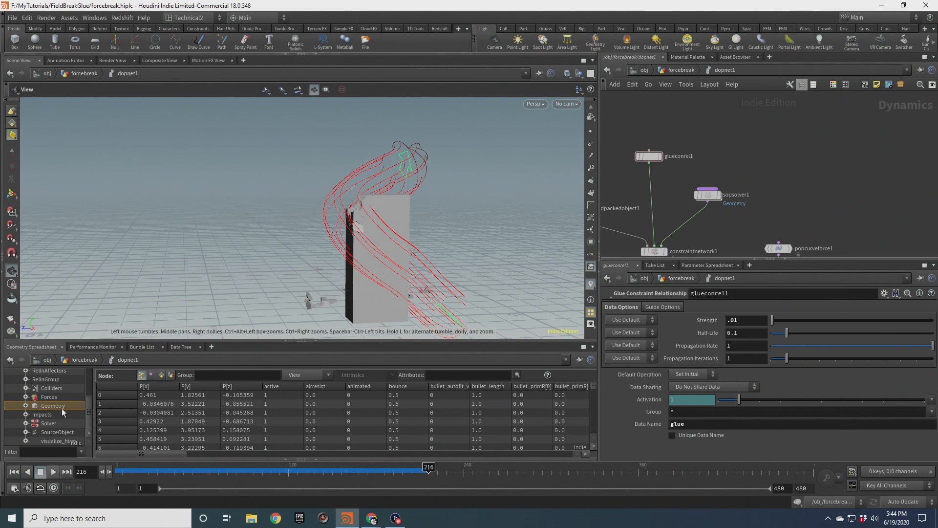
click(15, 472)
Delete the gravity1 node between rigidbodysolver1 and merge1 in the DOP network.
middle_drag(679, 238, 698, 183)
click(704, 176)
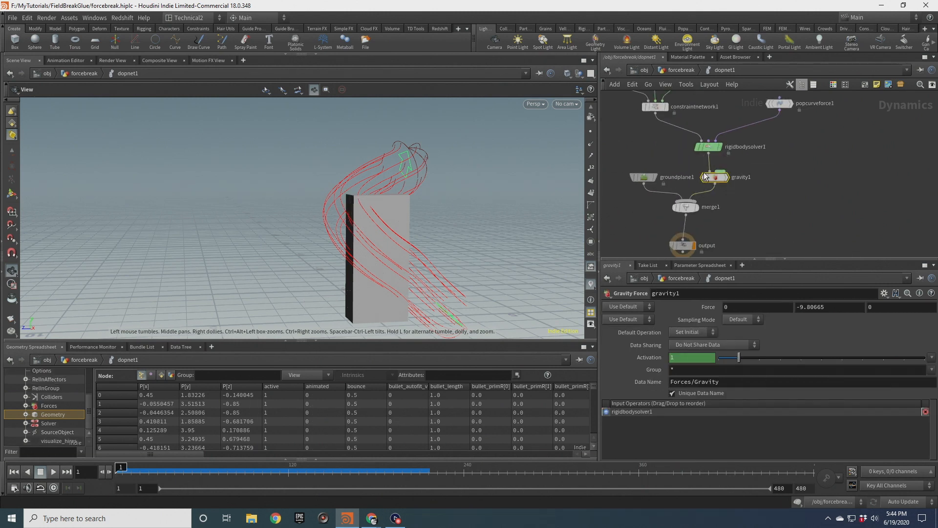
key(Delete)
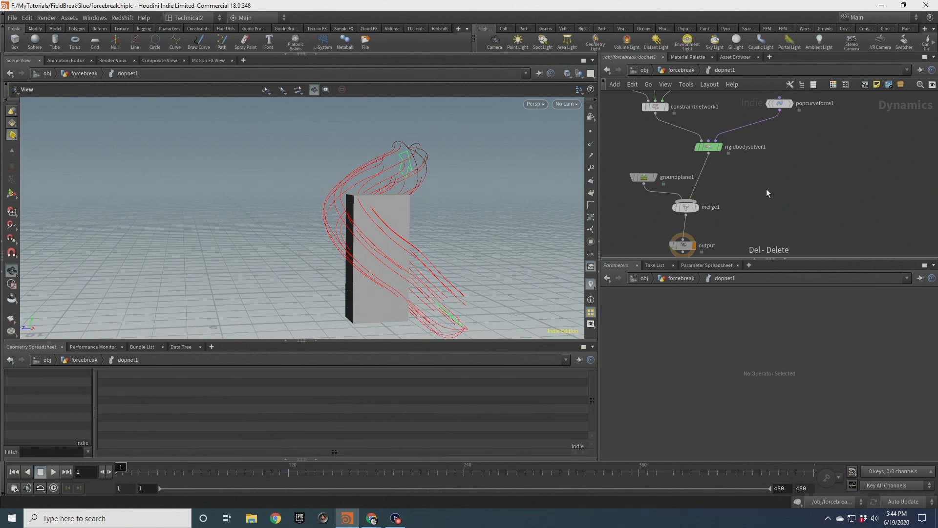
Select popcurveforce1, simulate without gravity to frame 120, inspect the fracturing around the column's upper edge and go back to frame 1.
middle_drag(788, 151, 774, 229)
drag(797, 206, 746, 171)
drag(391, 226, 371, 245)
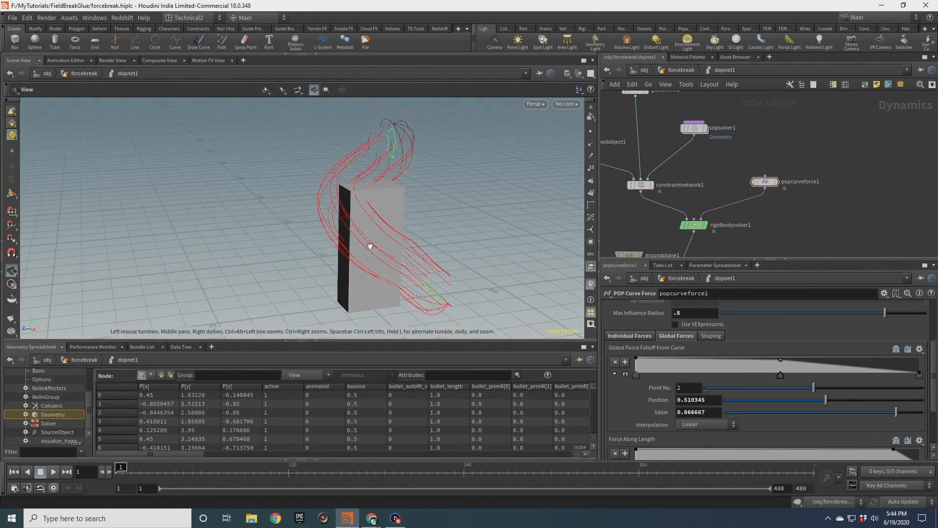
middle_drag(371, 245, 321, 232)
right_drag(320, 232, 313, 235)
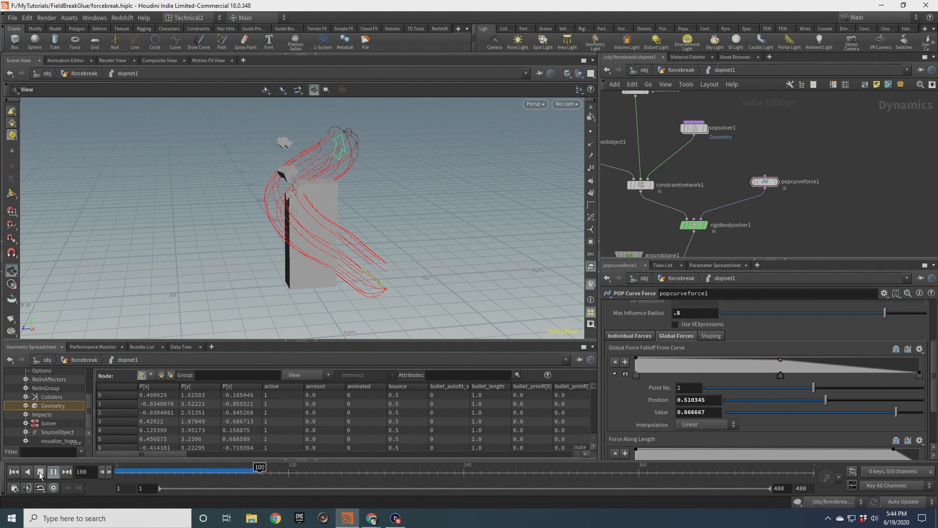
click(40, 473)
scroll(319, 259, up, 4)
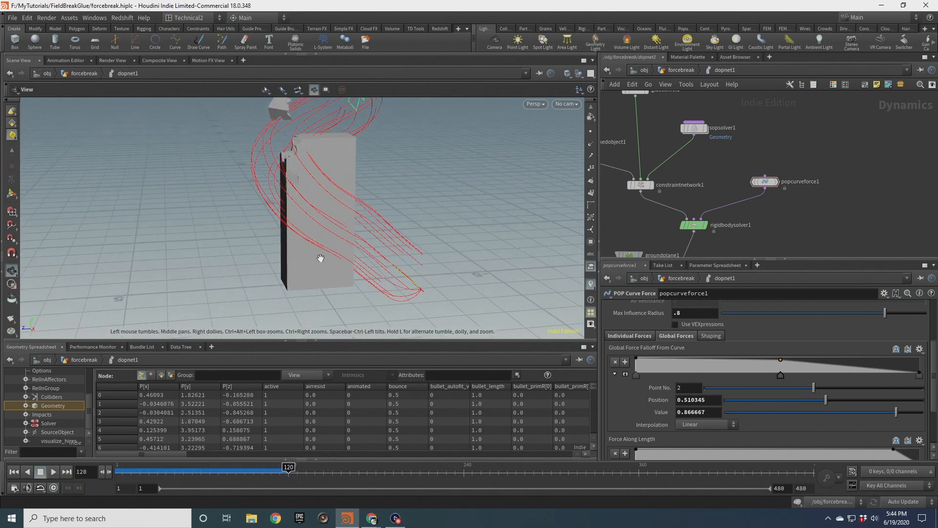
drag(320, 257, 313, 231)
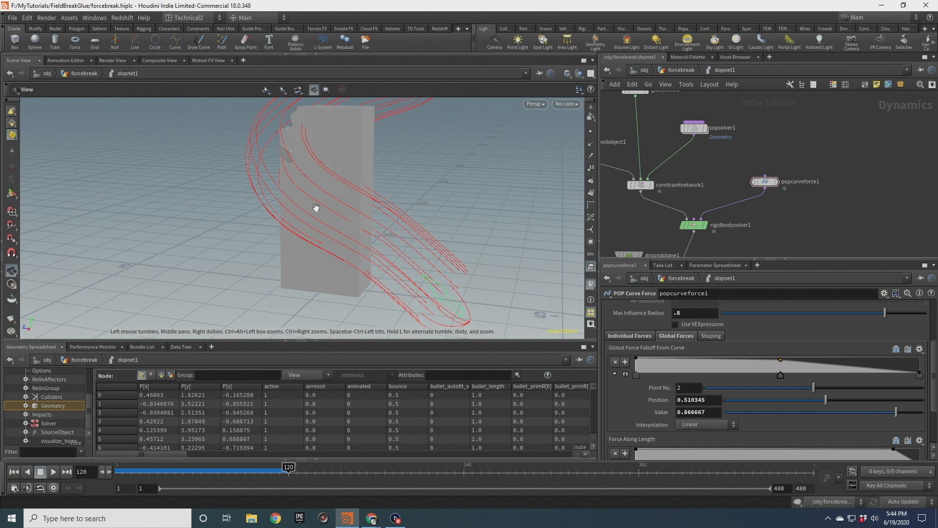
click(19, 472)
Set popcurveforce1's Follow Scale to 20, Suction Scale to 8 and Orbit Scale to 4.
click(631, 336)
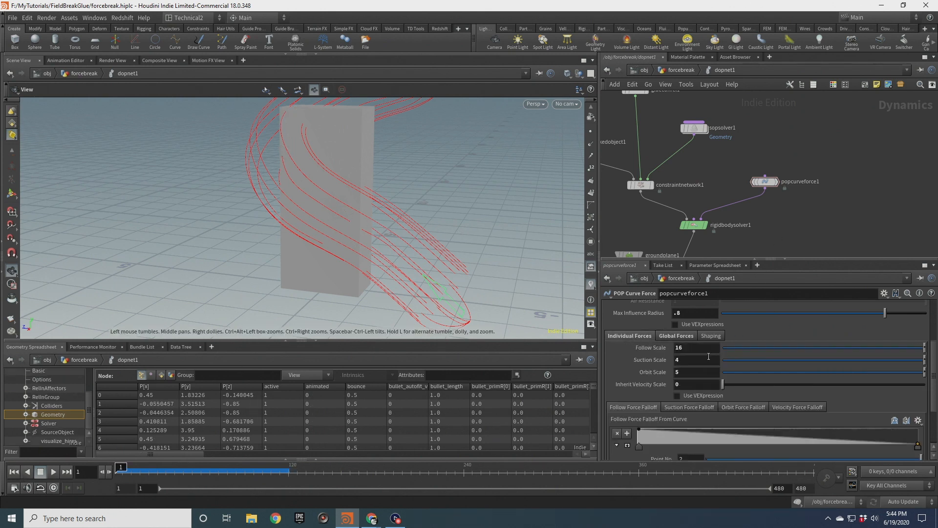
drag(675, 348, 639, 347)
text(20)
text(8)
key(Return)
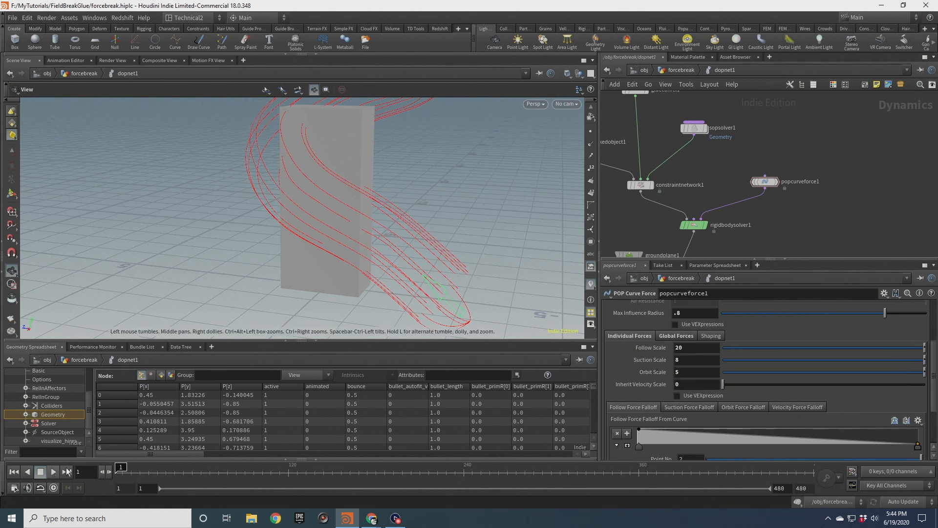
text(0)
key(Return)
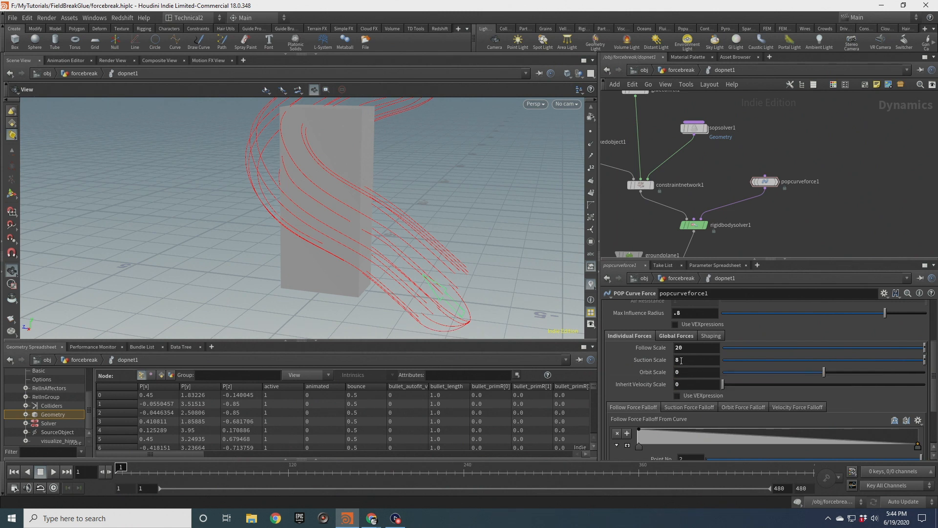
text(4)
key(Return)
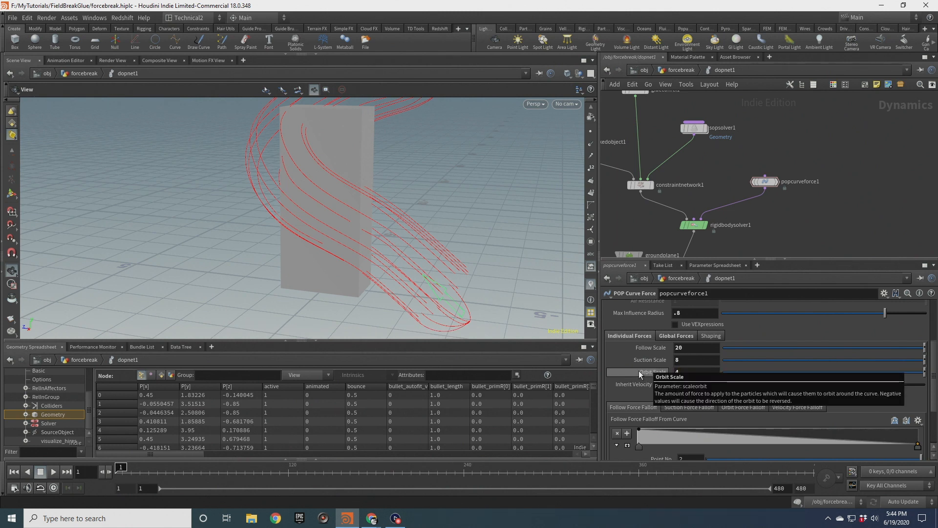
Play the simulation past frame 250 with the stronger curve forces, viewing the column from different sides, and return to frame 1.
click(51, 473)
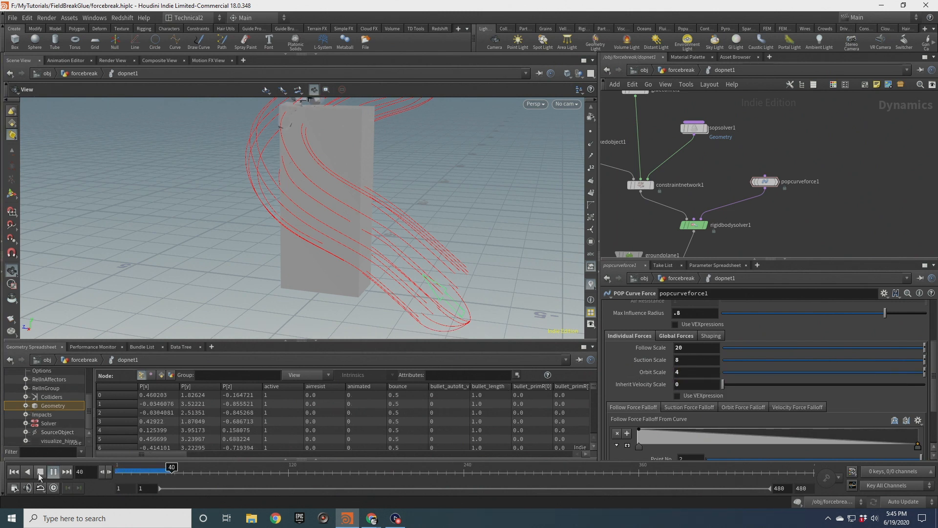
click(40, 473)
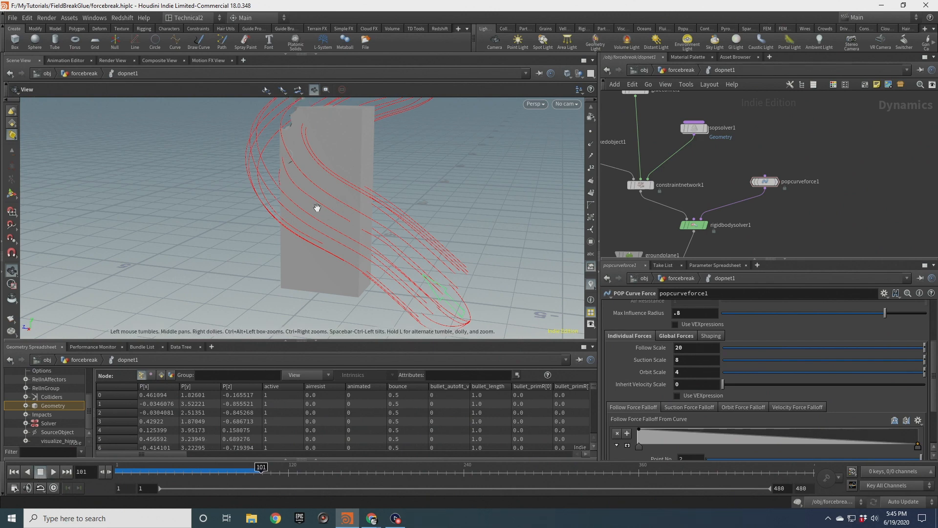
drag(314, 207, 235, 222)
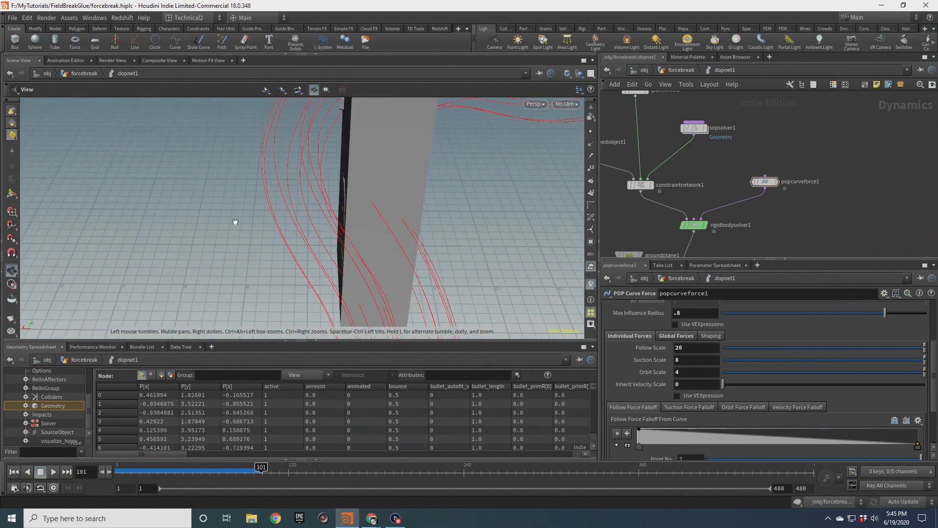
drag(349, 176, 364, 235)
click(50, 471)
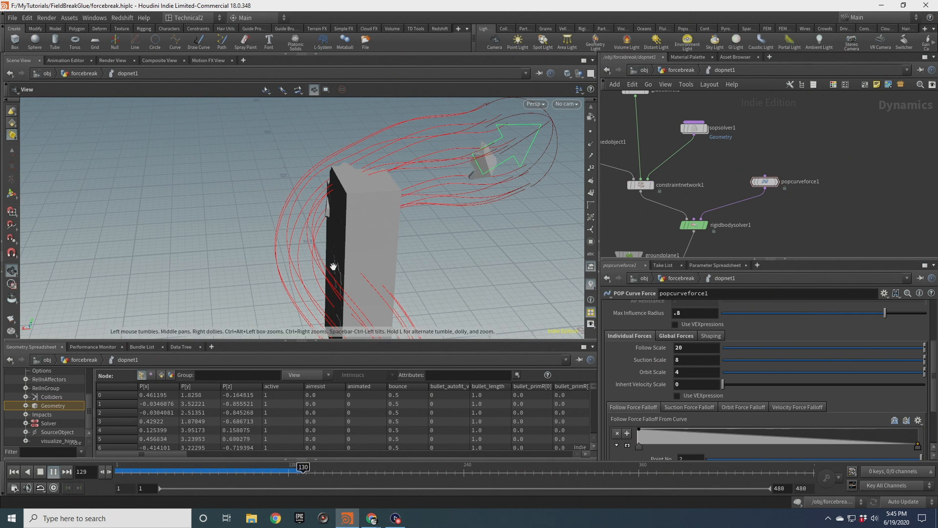
drag(331, 268, 259, 226)
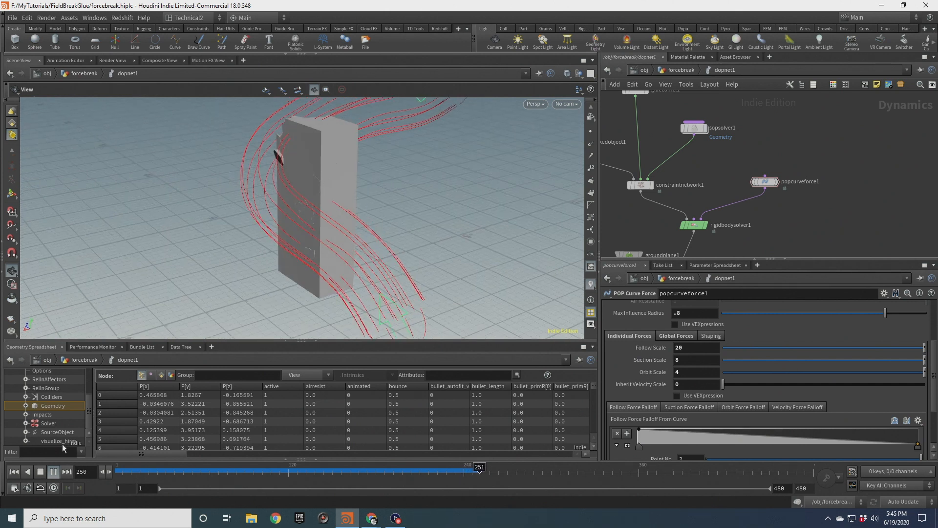
click(15, 473)
In the forcebreak geometry network, set primitivewrangle2's Min Strength to 10.
key(u)
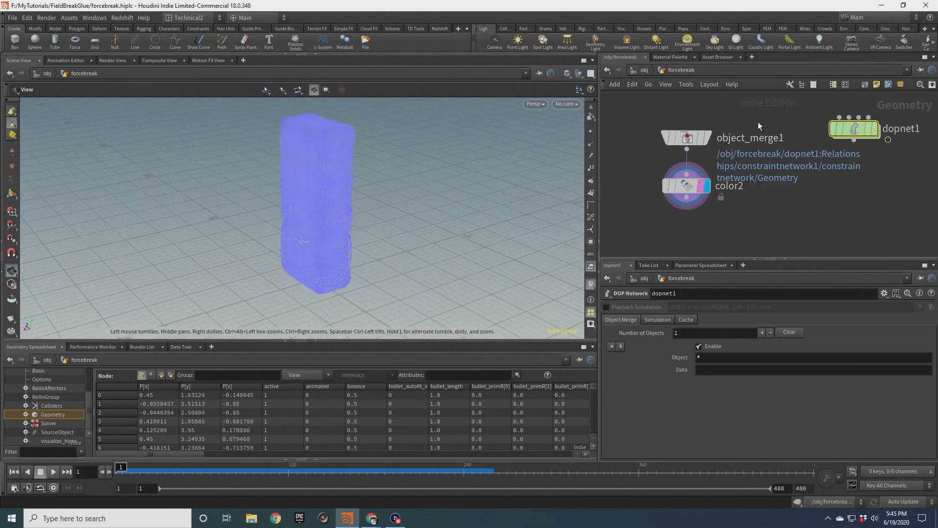
click(757, 153)
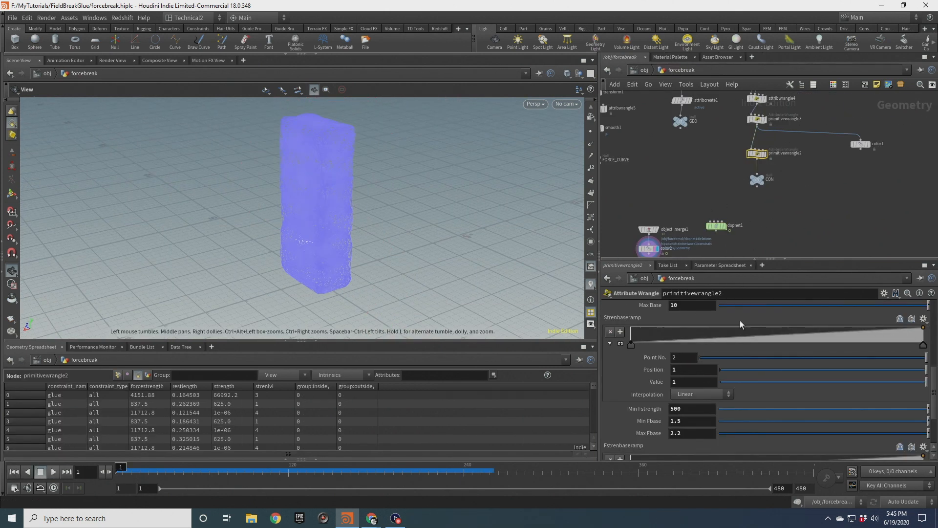
scroll(739, 324, up, 5)
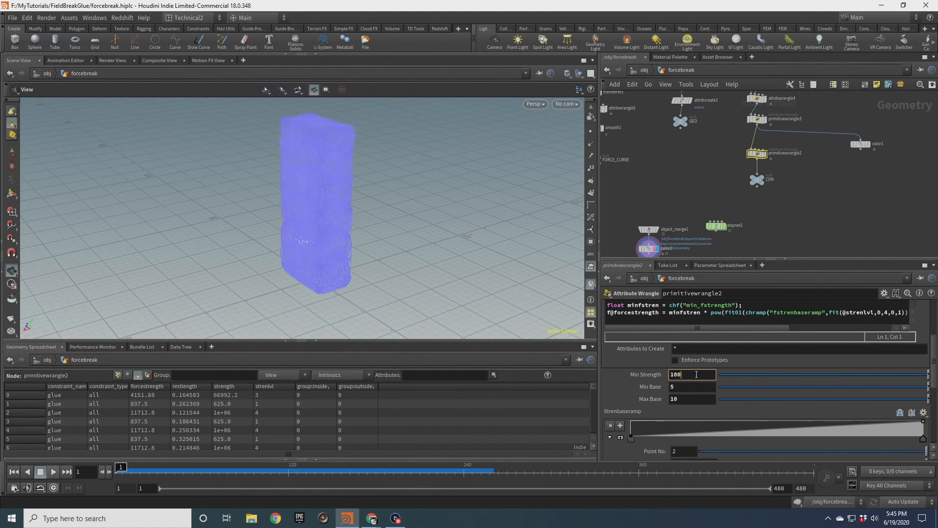
key(Return)
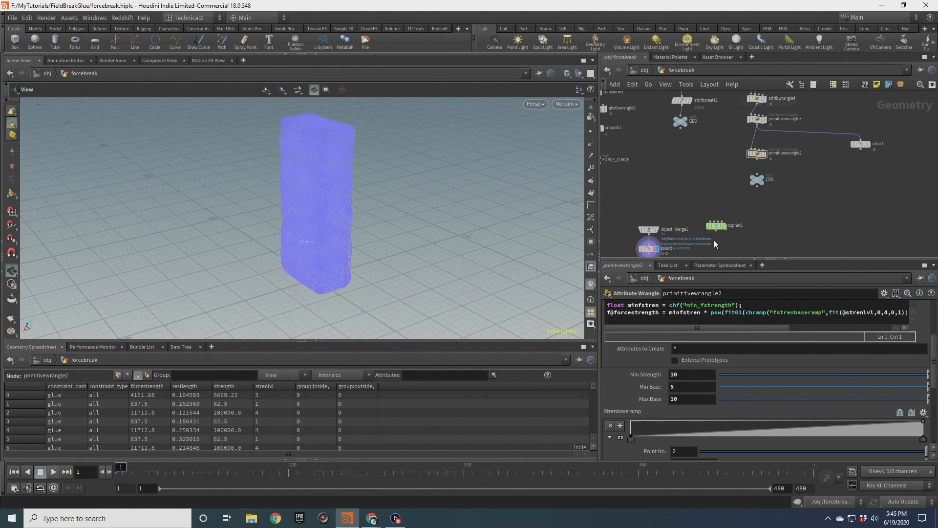
Back inside dopnet1, set glueconrel1's Strength to 1 and its Propagation Iterations to 4.
middle_drag(714, 239, 754, 174)
double_click(745, 152)
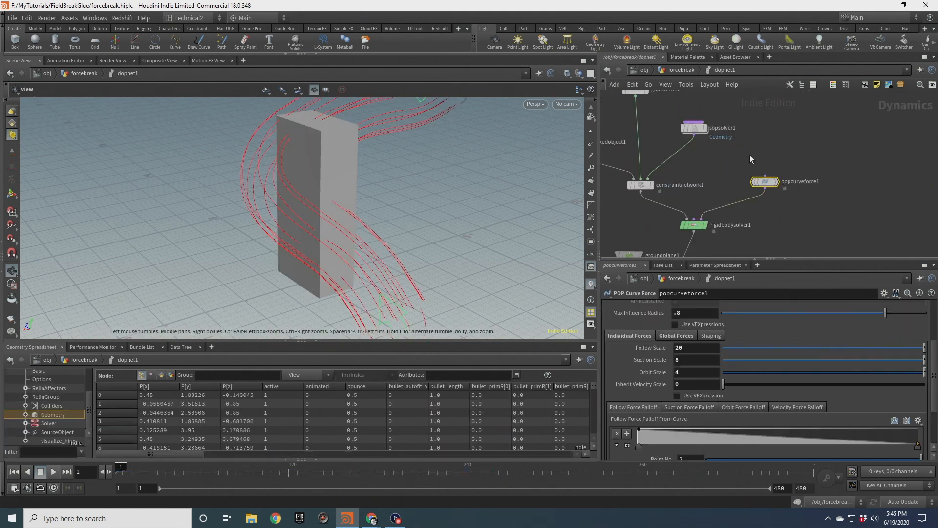
middle_drag(730, 129, 764, 216)
click(670, 177)
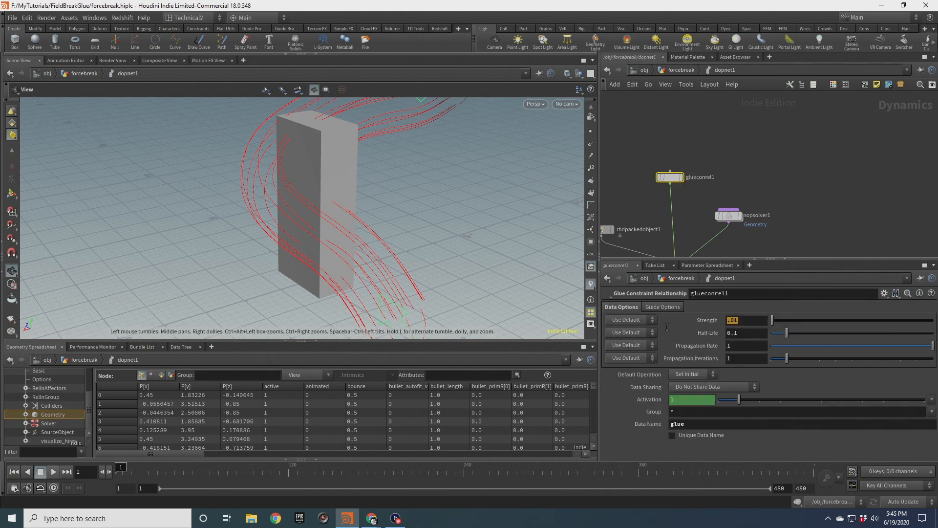
text(1)
key(Return)
click(741, 358)
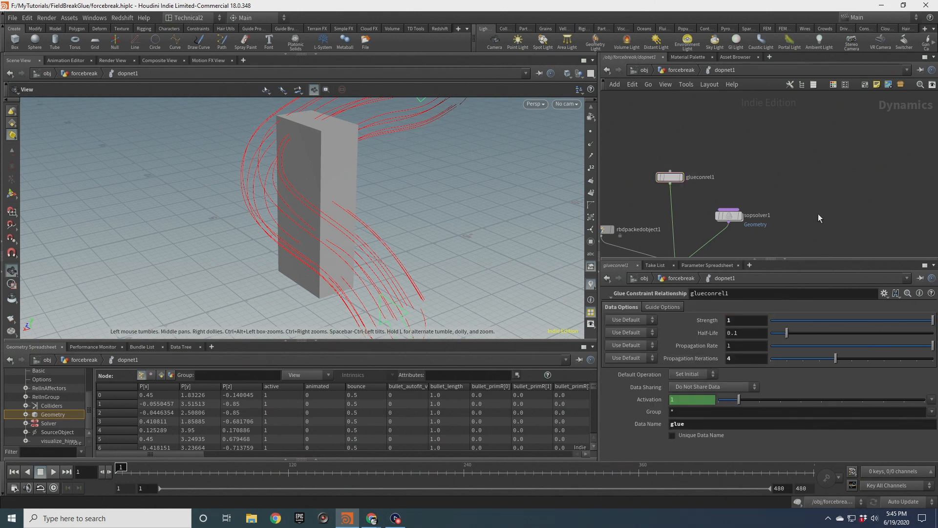
Set the Half Life of sopsolver1 to 0.5.
middle_drag(776, 190, 779, 152)
click(731, 177)
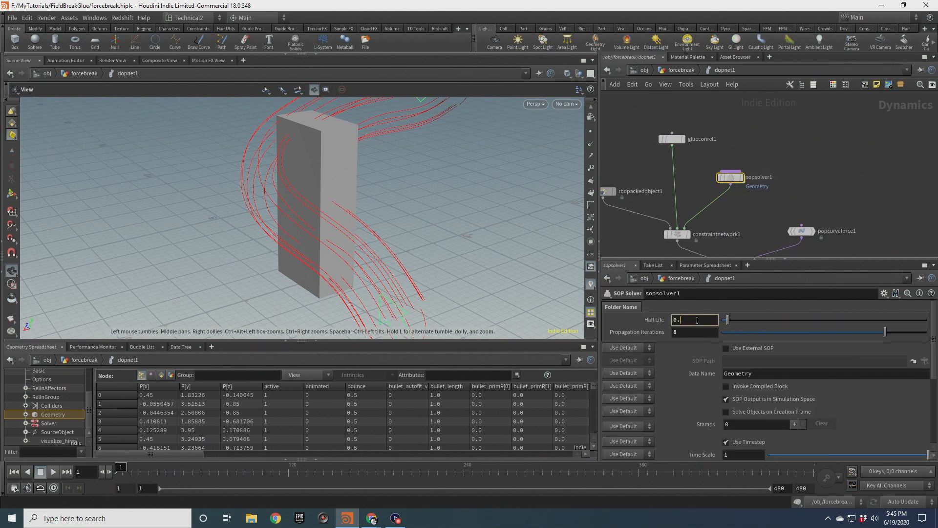
scroll(855, 146, down, 3)
Play the simulation to frame 314, pausing to inspect the broken column and flying pieces from several angles, and rewind to frame 1.
drag(347, 220, 329, 234)
click(53, 472)
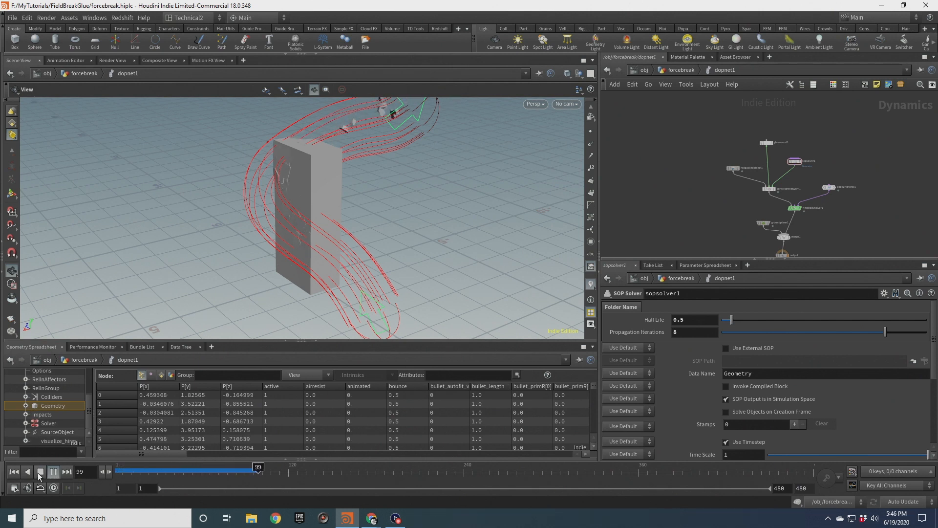
click(40, 472)
drag(153, 337, 306, 199)
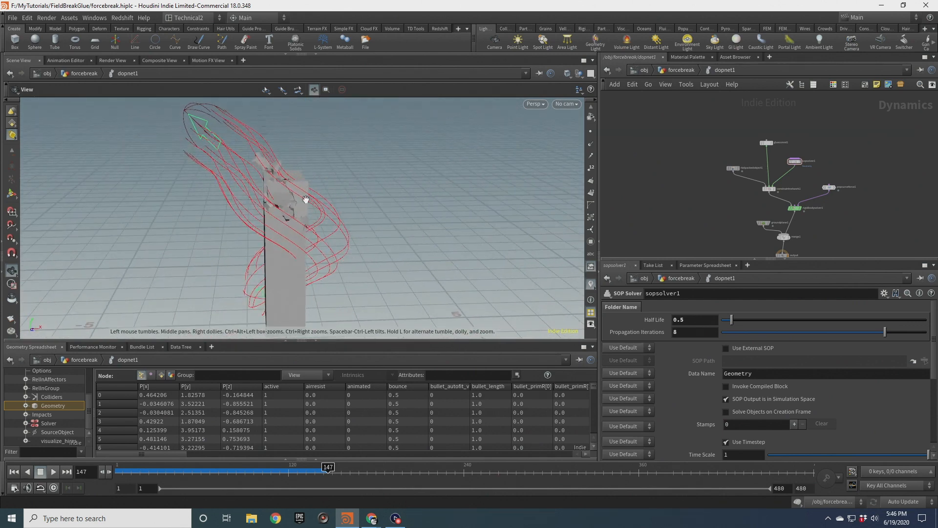
drag(225, 155, 338, 203)
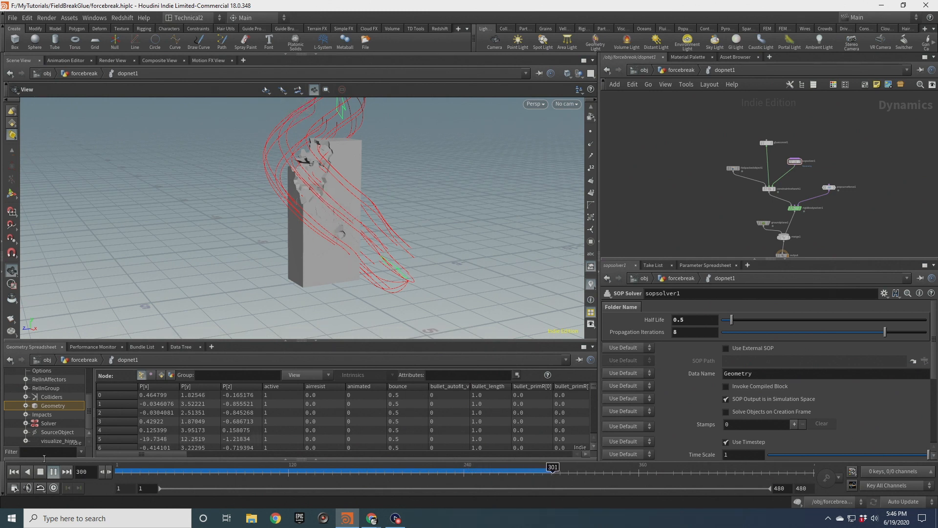
click(41, 475)
scroll(335, 224, up, 3)
drag(335, 224, 266, 228)
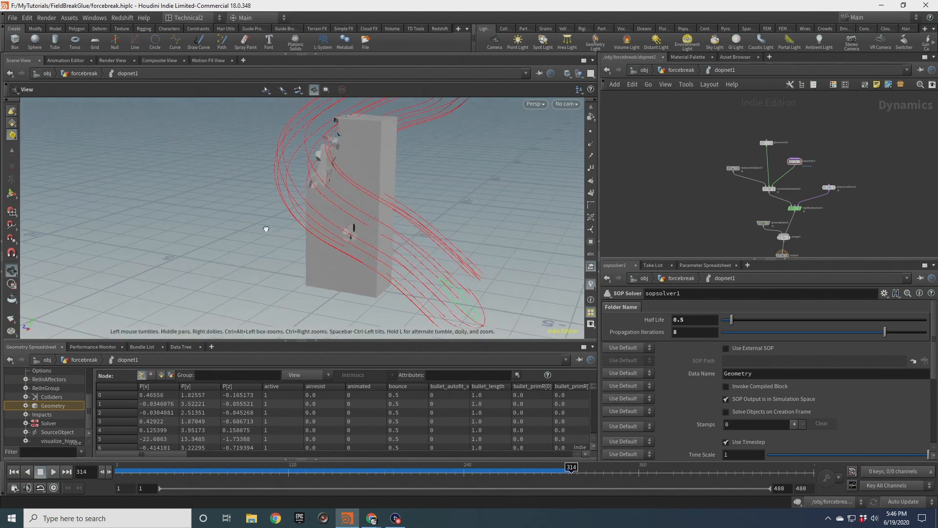
click(14, 472)
scroll(812, 182, up, 3)
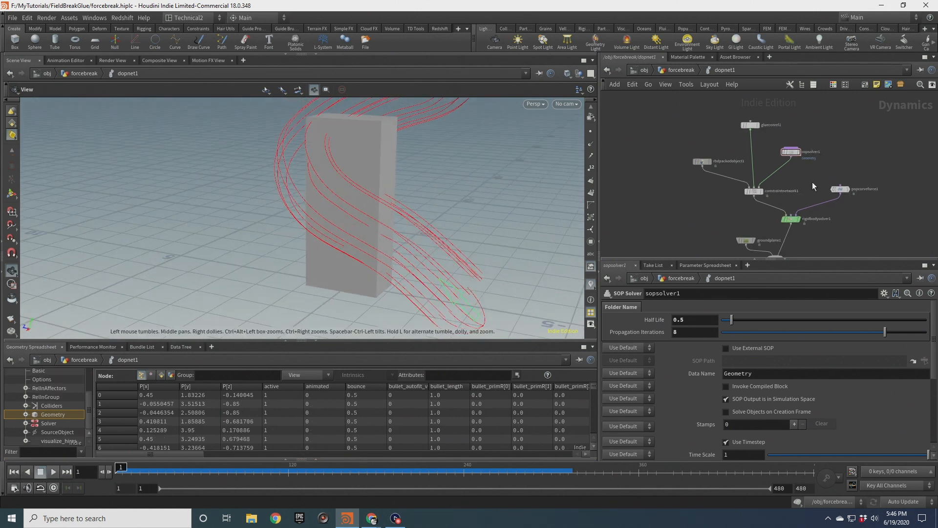
Set popcurveforce1's Max Influence Radius to 1, test the simulation up to frame 168 and rewind to frame 1.
click(846, 191)
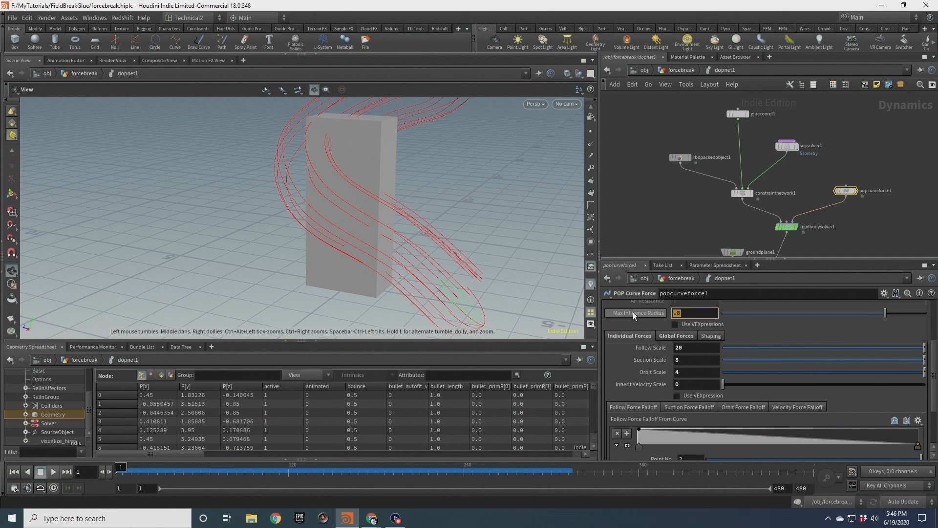
click(52, 474)
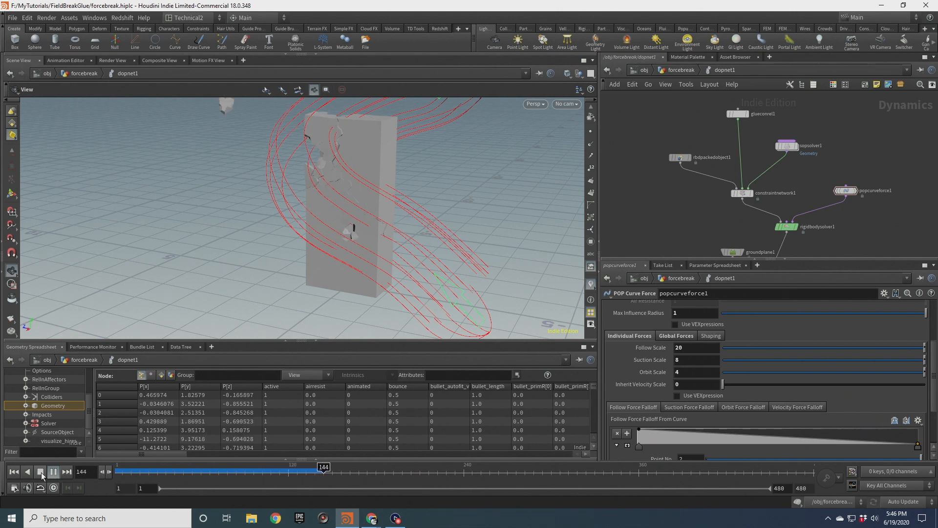
click(41, 474)
drag(288, 210, 338, 220)
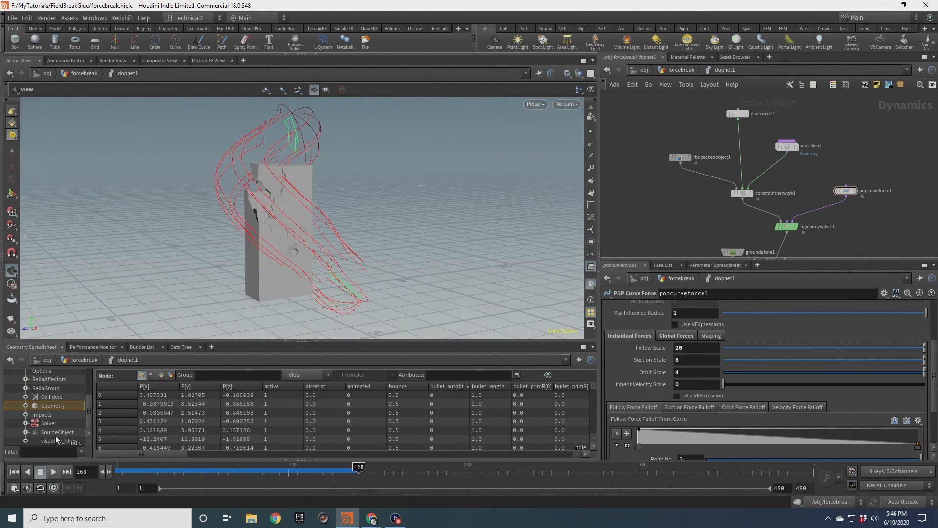
click(15, 472)
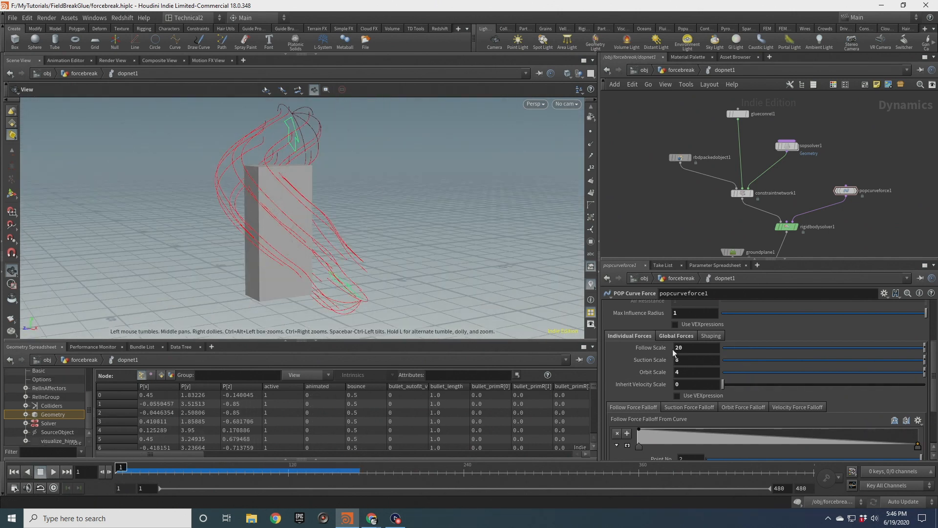
Set the curve force's Follow Scale to 32, test the simulation up to frame 178 and rewind to frame 1.
text(32)
key(Return)
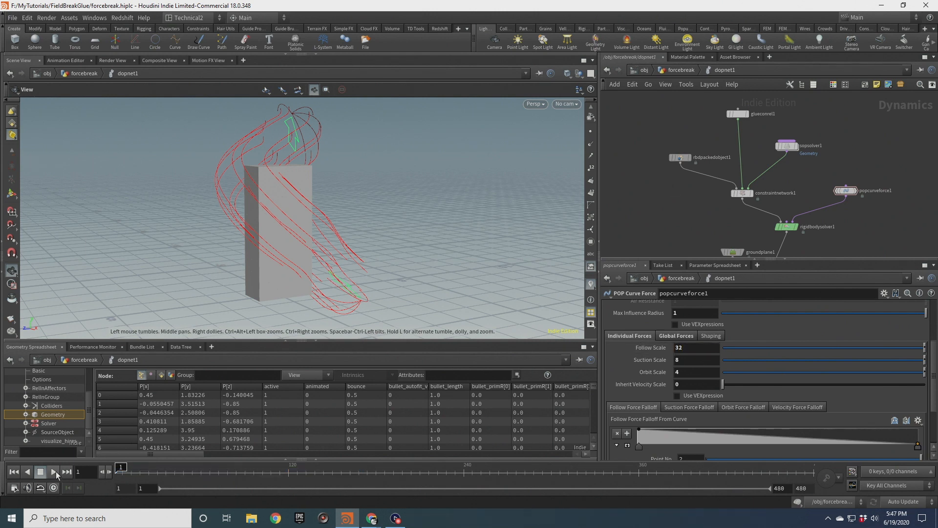
click(54, 472)
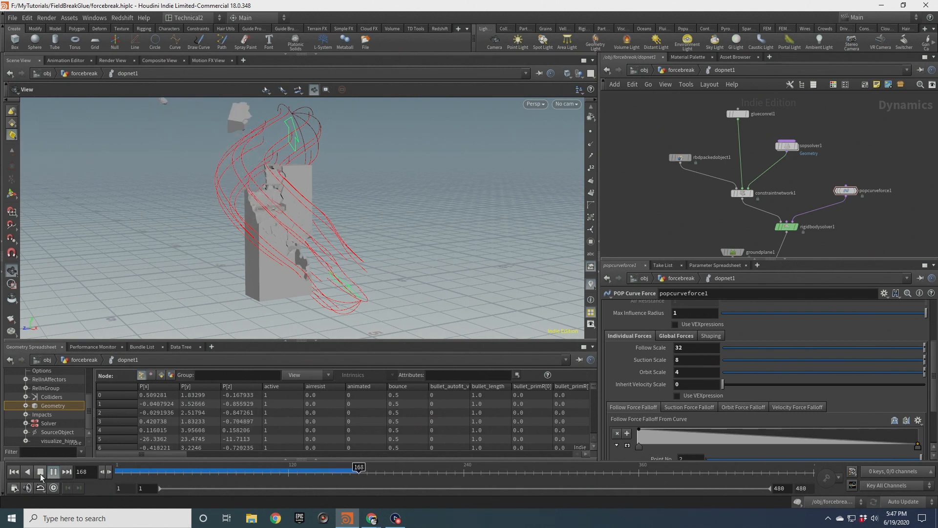
click(40, 477)
drag(306, 215, 402, 256)
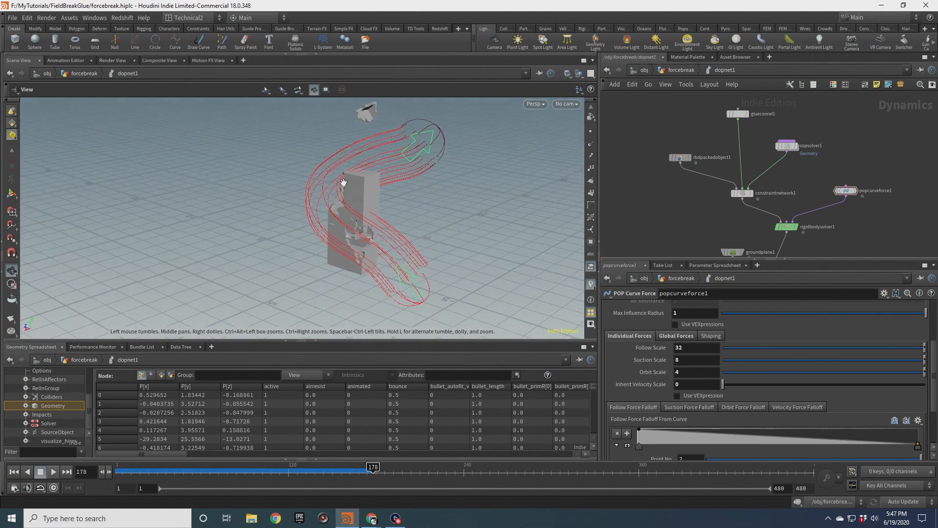
drag(380, 160, 299, 251)
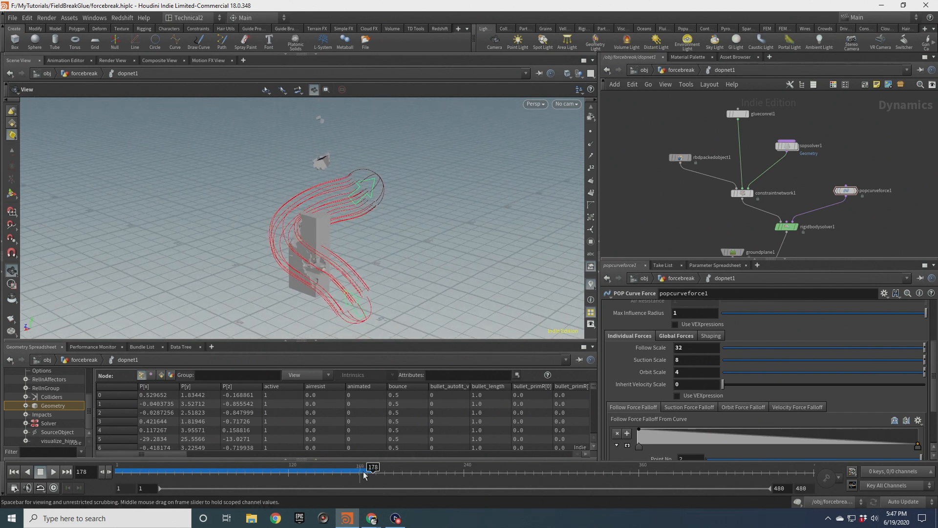
drag(371, 470, 120, 467)
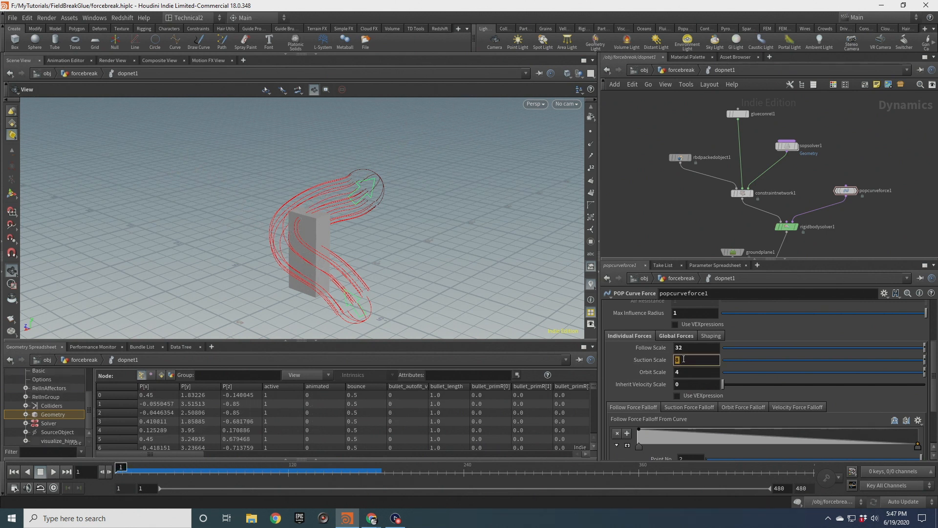
Set the curve force's Suction Scale to 20 and play the simulation up to frame 118.
key(Return)
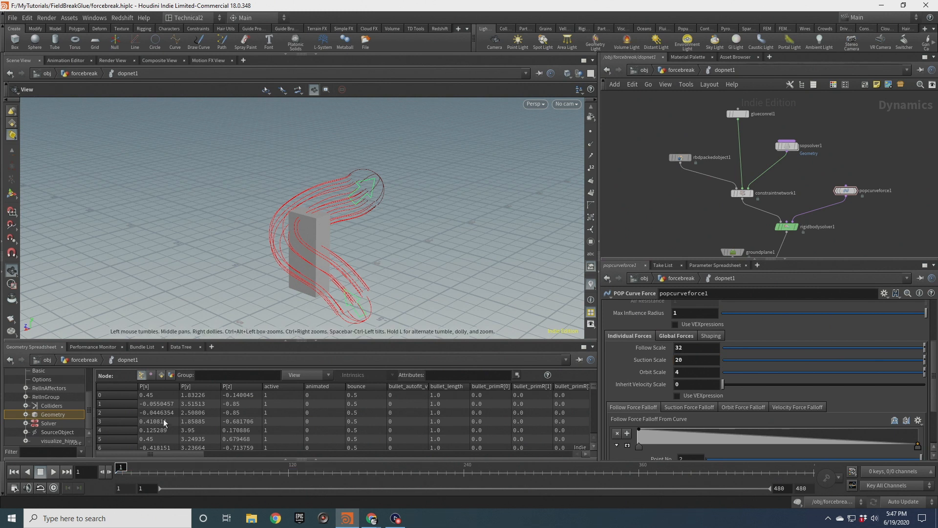
click(52, 471)
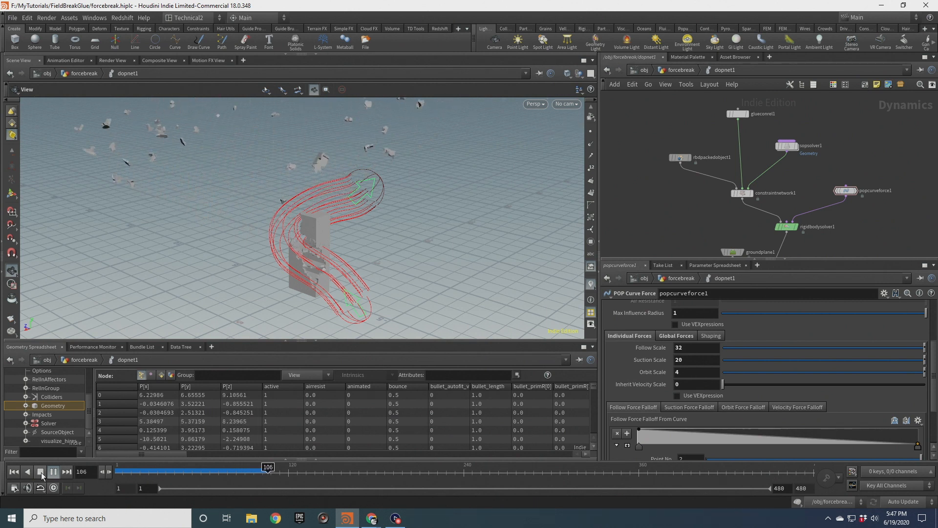
click(41, 472)
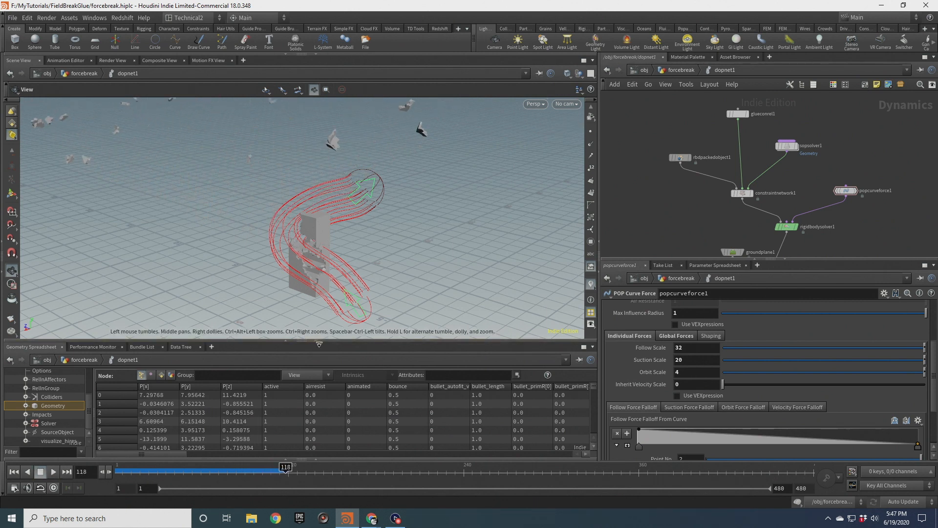
Collapse the Geometry Spreadsheet pane, inspect the broken column and flying pieces from several angles, and rewind to frame 1.
click(317, 341)
drag(342, 274, 577, 220)
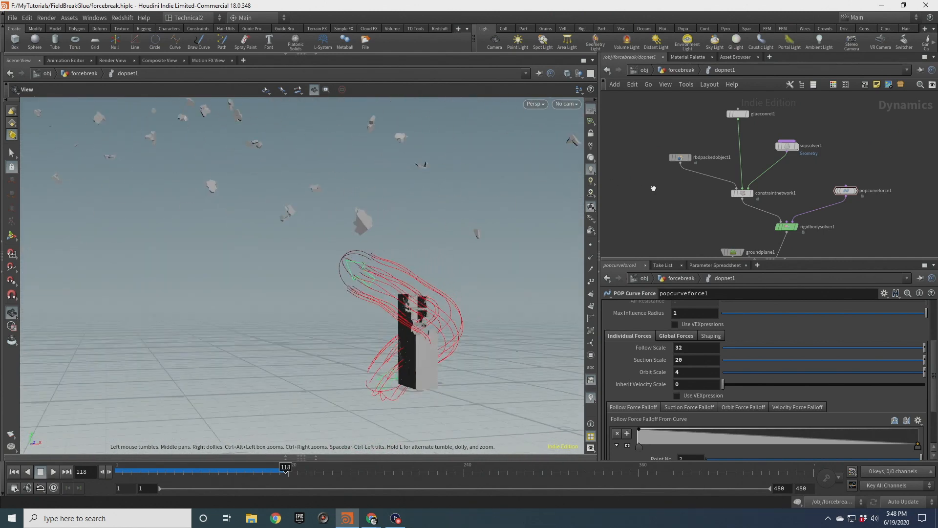
drag(382, 210, 343, 214)
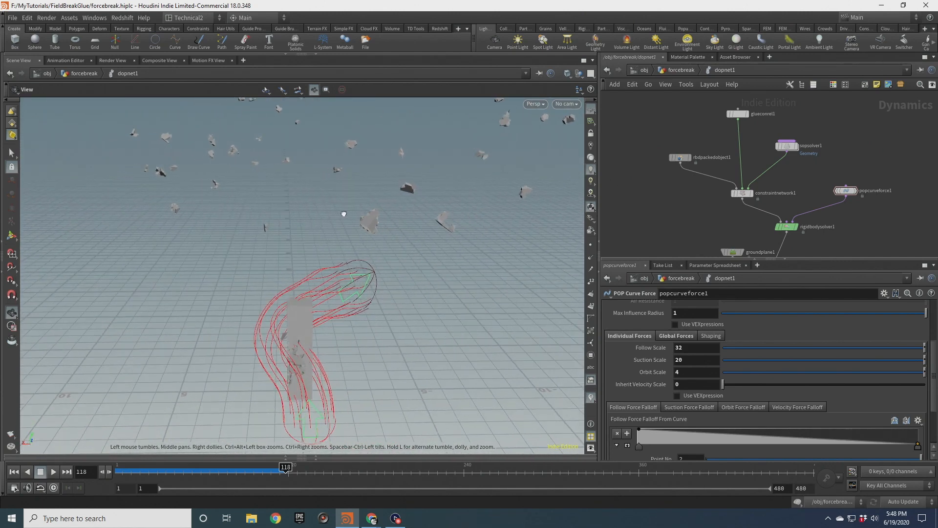
middle_drag(334, 303, 340, 264)
right_drag(340, 264, 310, 312)
middle_drag(310, 312, 339, 276)
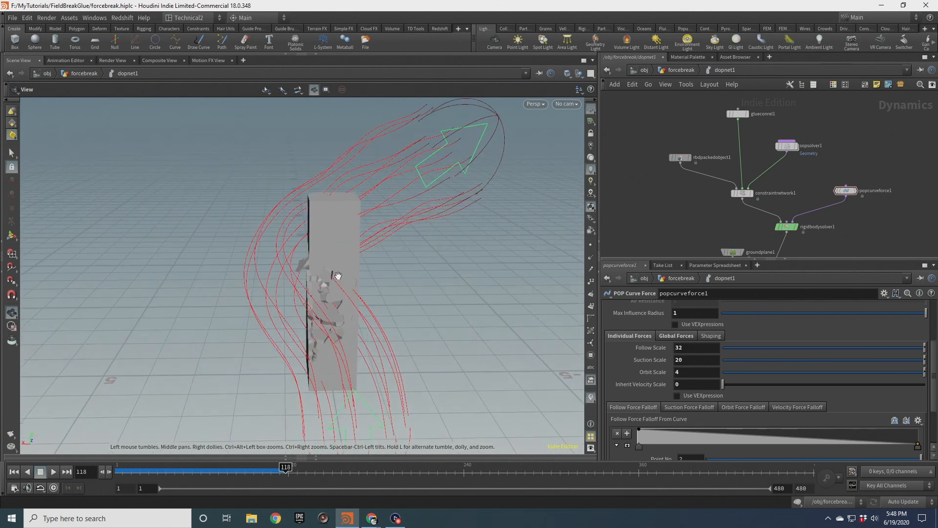
drag(338, 276, 443, 266)
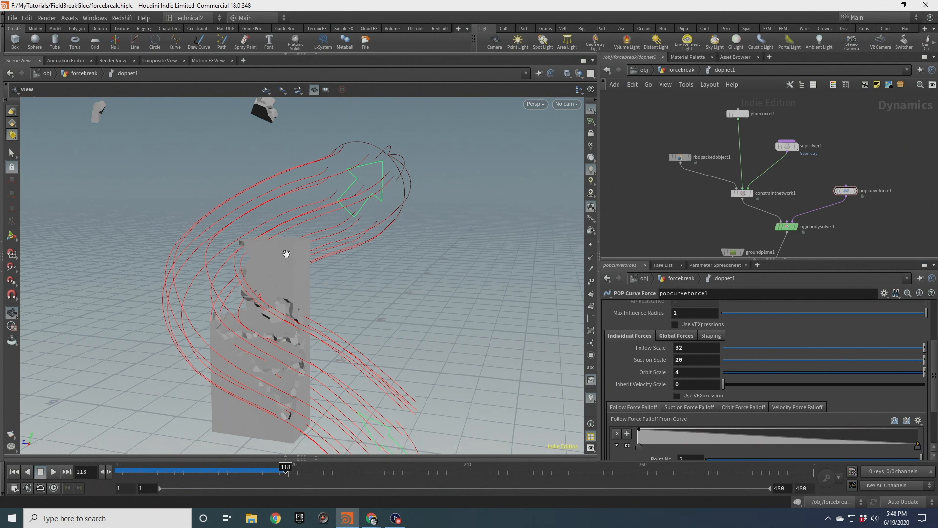
drag(287, 254, 237, 292)
middle_drag(262, 263, 321, 292)
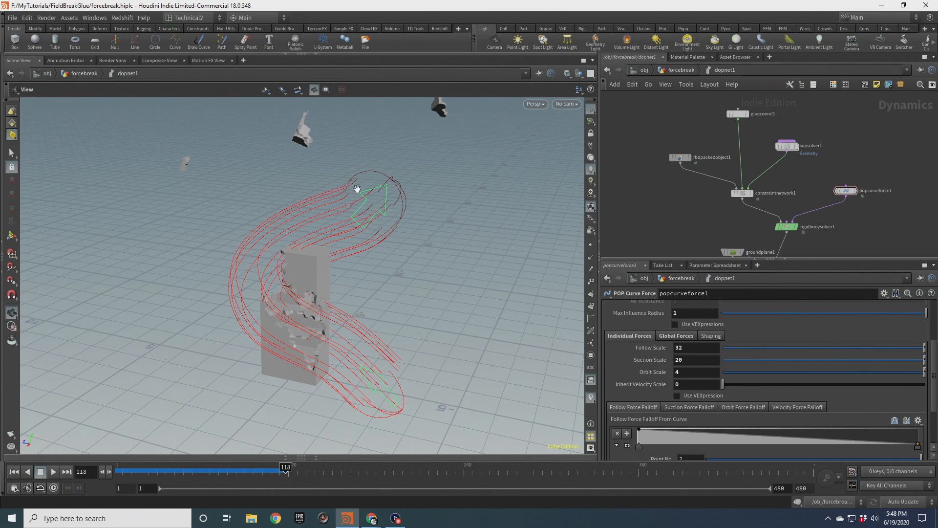
drag(357, 189, 419, 198)
drag(366, 215, 191, 403)
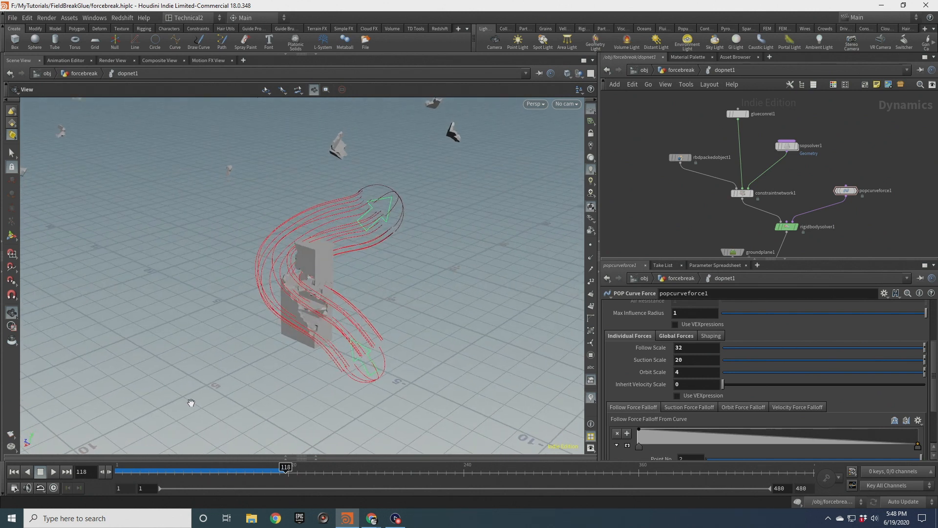
click(14, 472)
Insert a POP Wrangle node between popcurveforce1 and rigidbodysolver1, aligned below the curve force.
middle_drag(872, 218, 778, 223)
scroll(749, 216, up, 3)
drag(748, 187, 757, 142)
key(Tab)
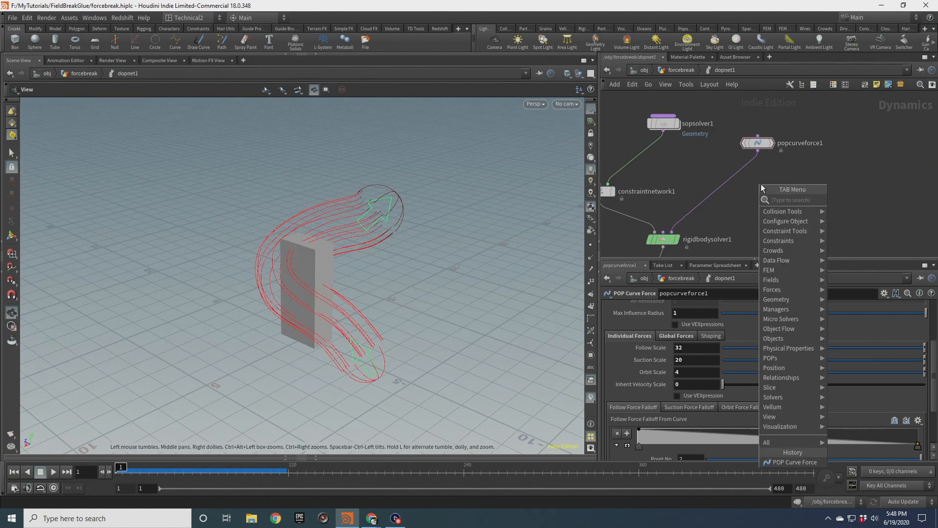
text(popw)
key(Down)
key(Return)
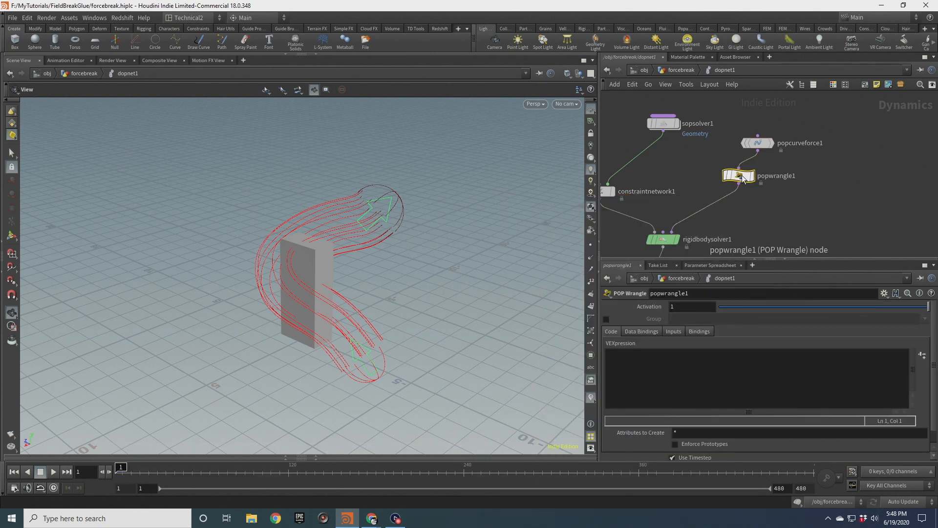
click(756, 179)
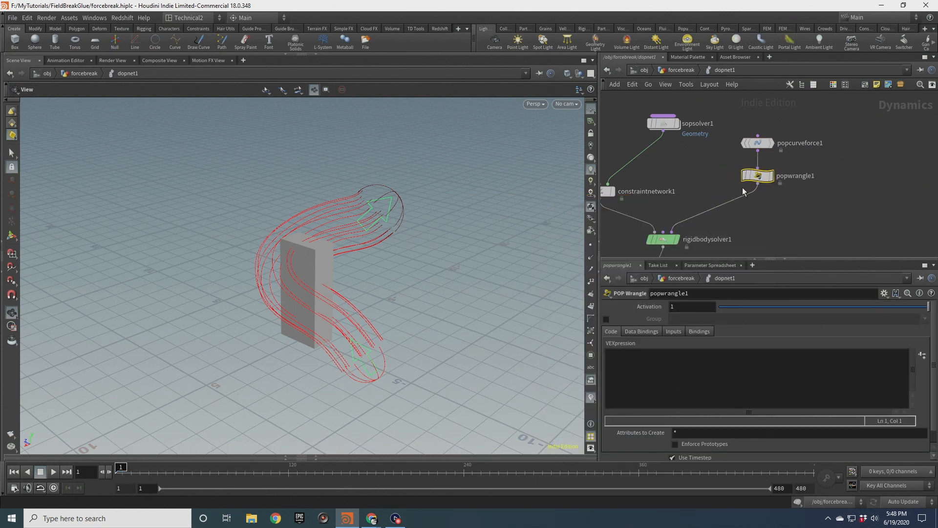
Begin popwrangle1's VEXpression with the velocity condition if(len(v@v)>0.
click(618, 388)
text(if(le)
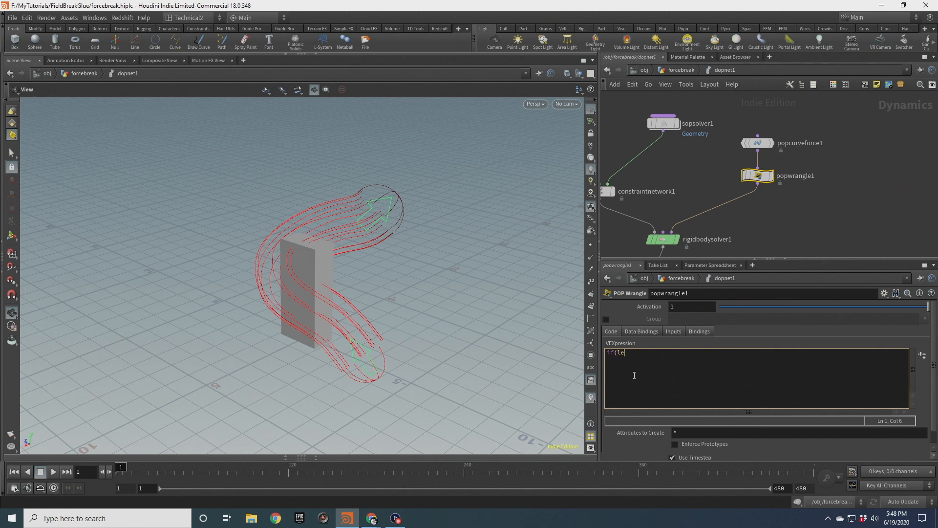
text(n(v@v)
text(>0)
key(BackSpace)
key(BackSpace)
mouse_move(324, 254)
mouse_down()
mouse_move(354, 247)
mouse_move(327, 246)
mouse_up()
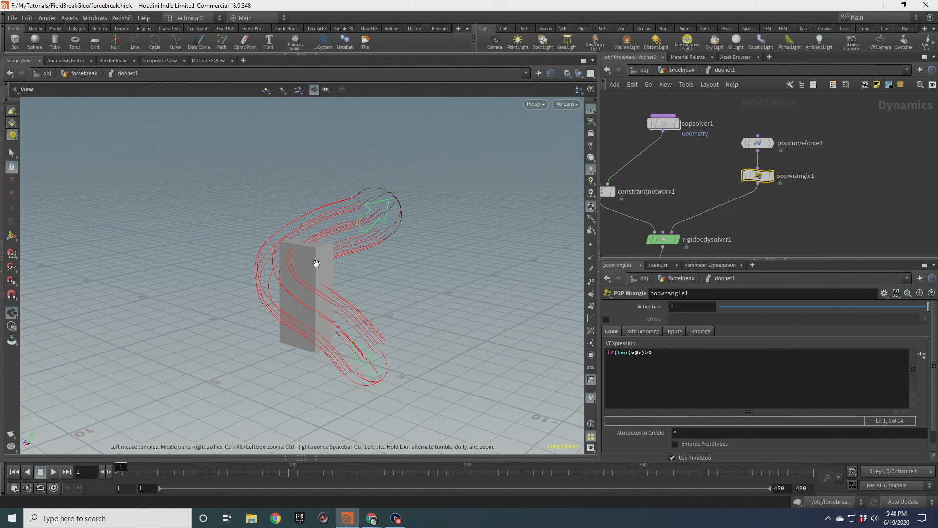
drag(315, 264, 318, 303)
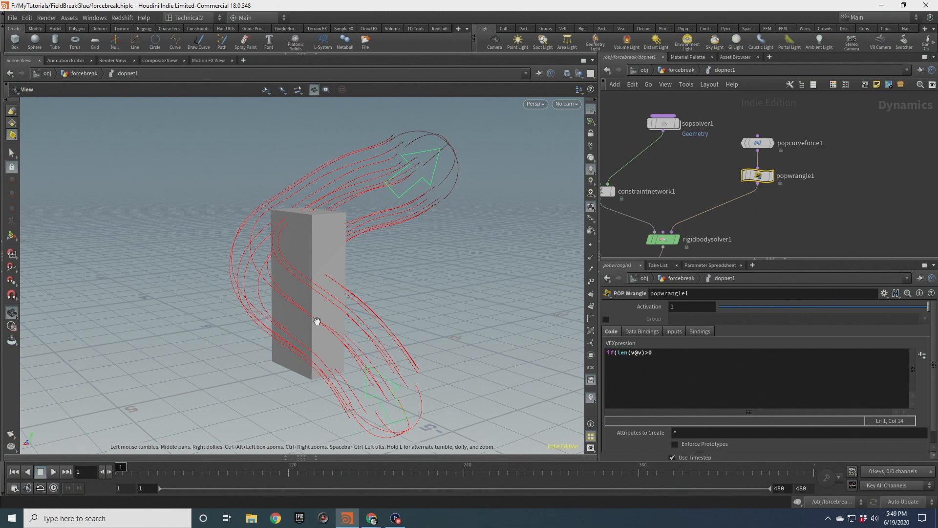
Complete the if condition in popwrangle1 with && len(v@force)<0.01).
click(663, 356)
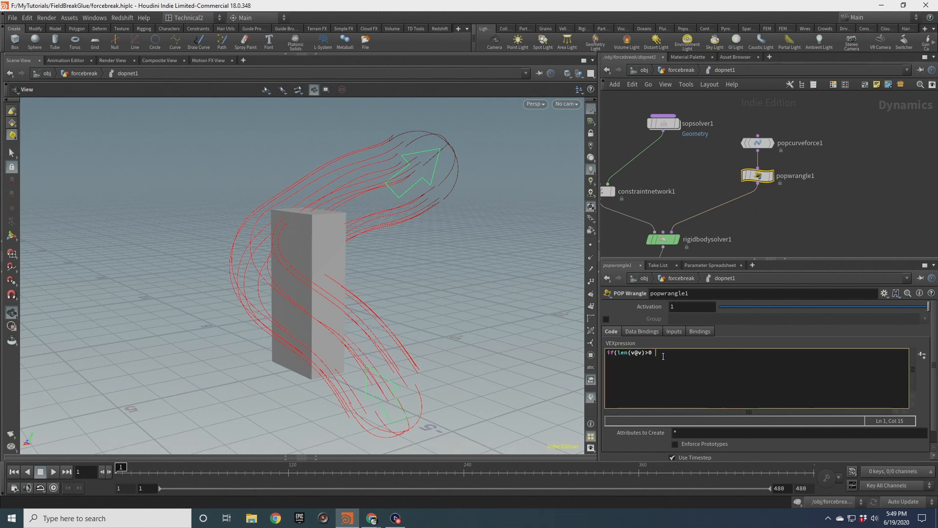
text(&& (v@for)
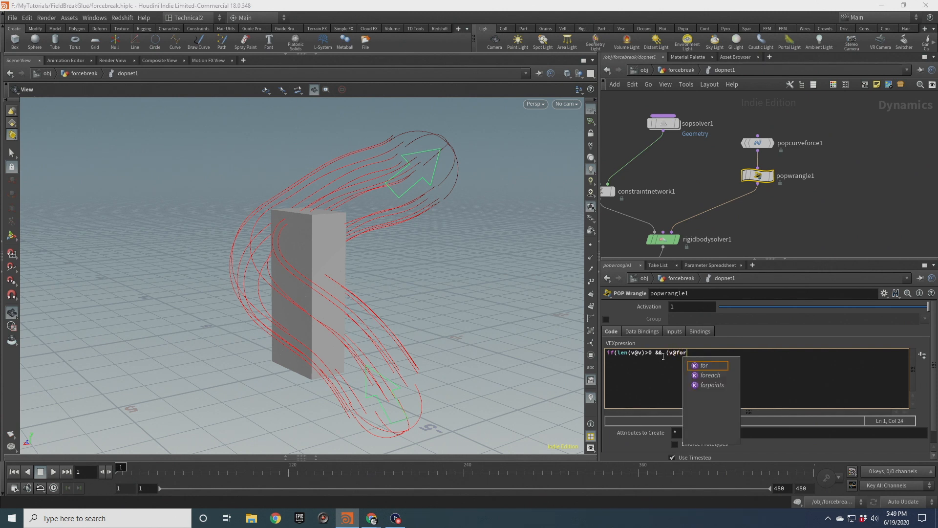
key(Escape)
click(747, 144)
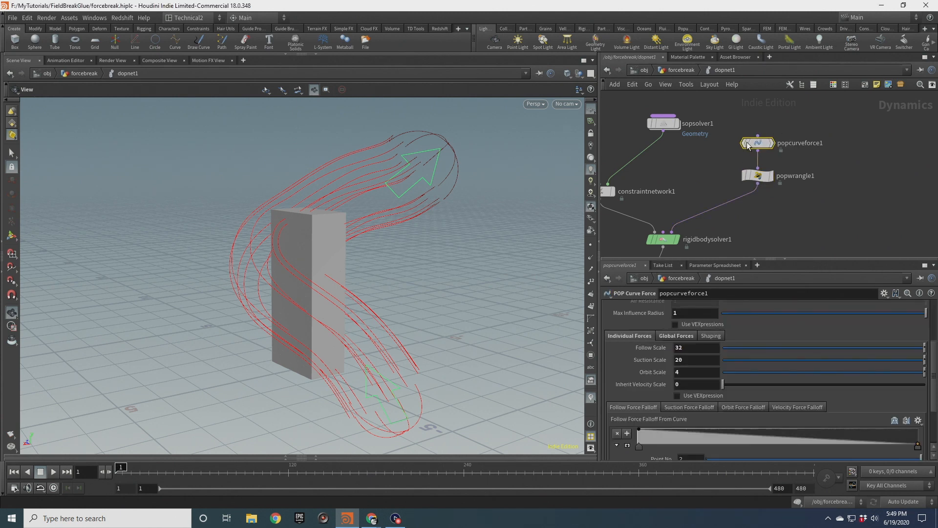
click(758, 176)
click(703, 352)
text(ce)
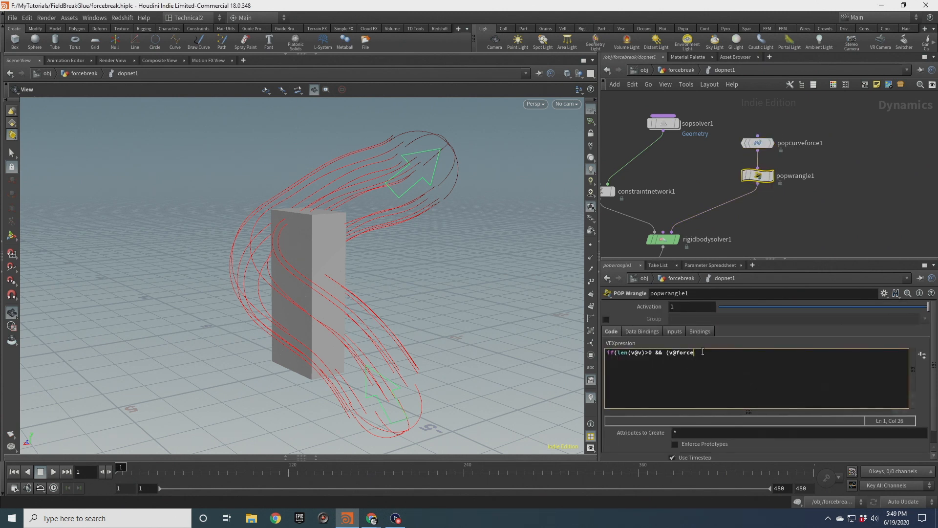
text(<0.01)
text())
text(len)
click(755, 358)
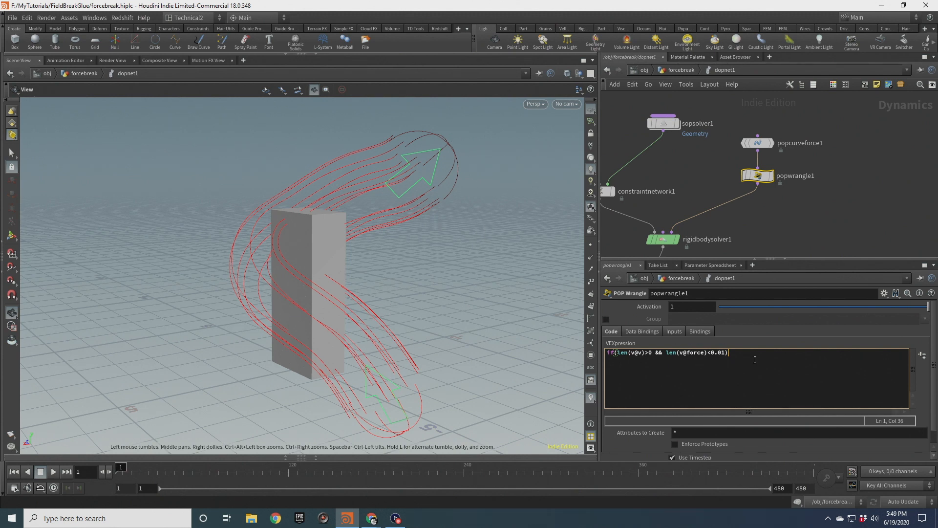
Add the indented line v@force = {0,-9.81,0}; under the if condition and apply the expression.
key(Return)
key(Tab)
text(v@force = {0,-9.81,0};)
click(766, 215)
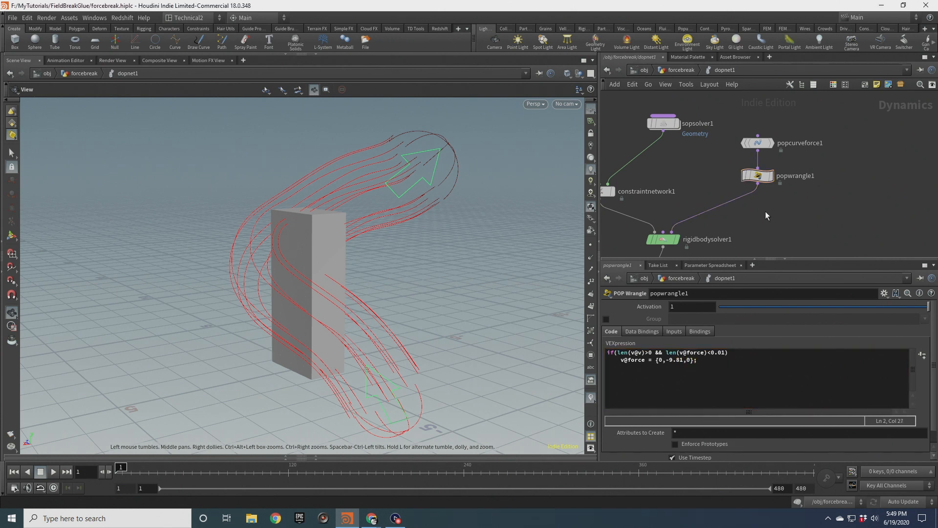
click(758, 143)
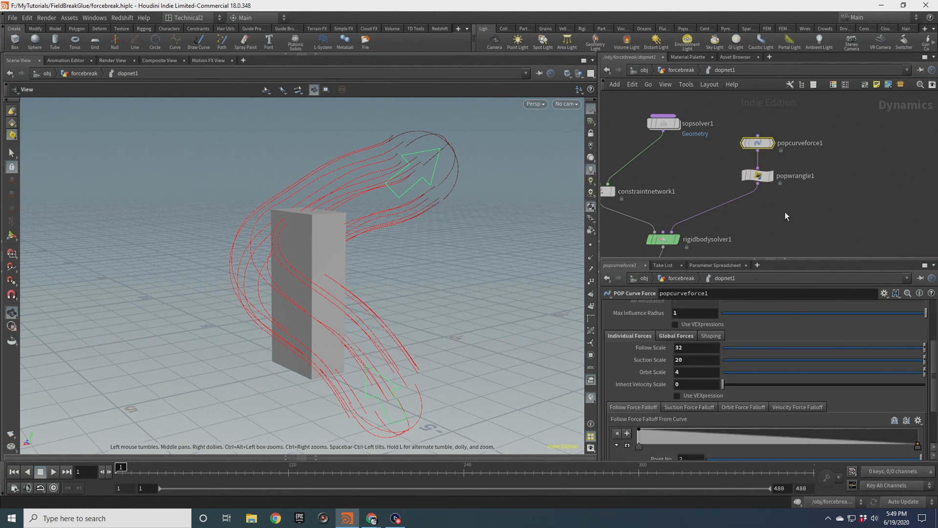
click(757, 177)
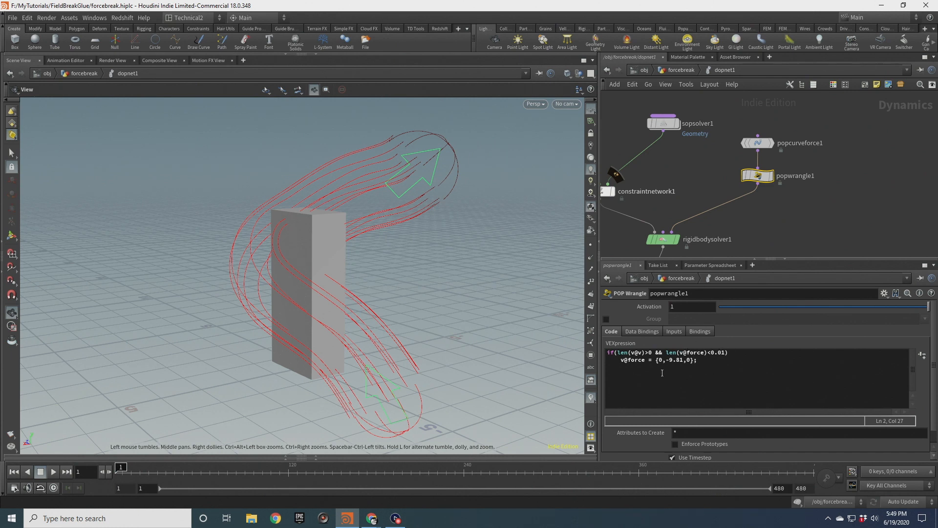
drag(620, 362, 698, 361)
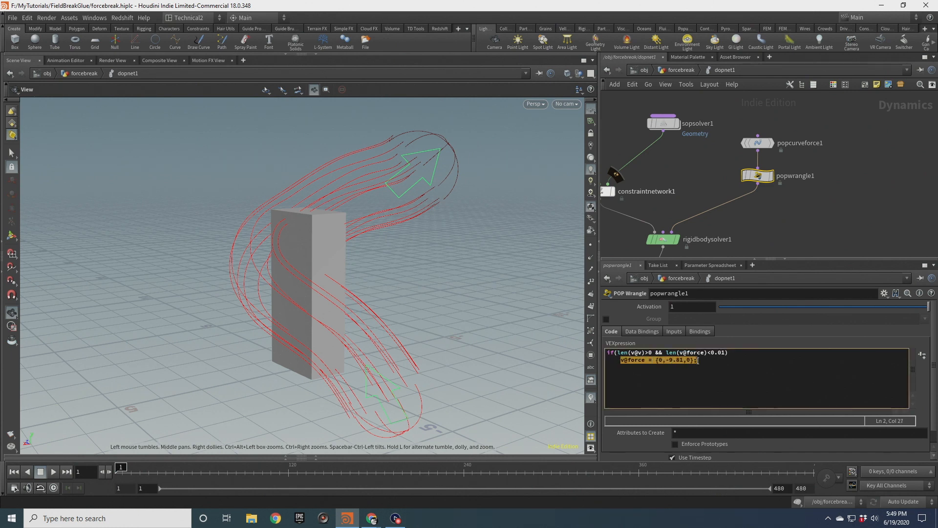
click(711, 363)
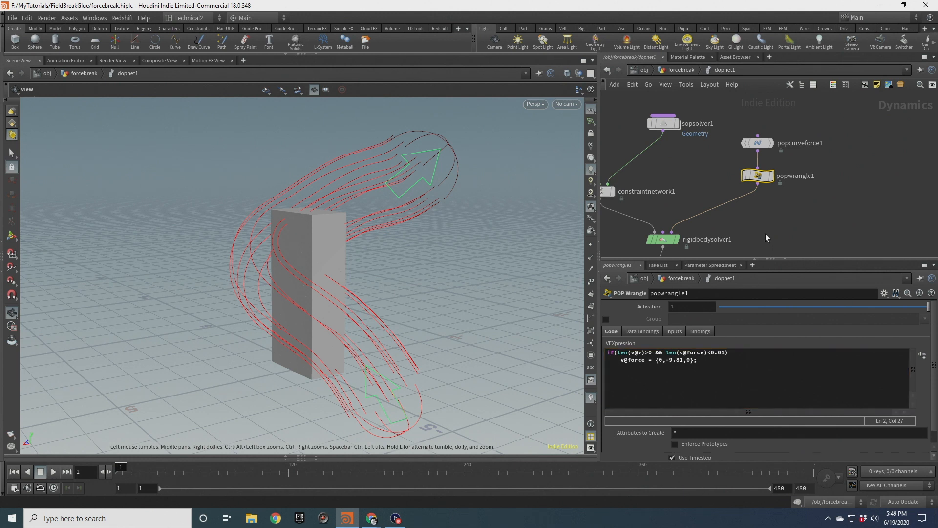
middle_drag(779, 233, 802, 163)
scroll(801, 158, down, 2)
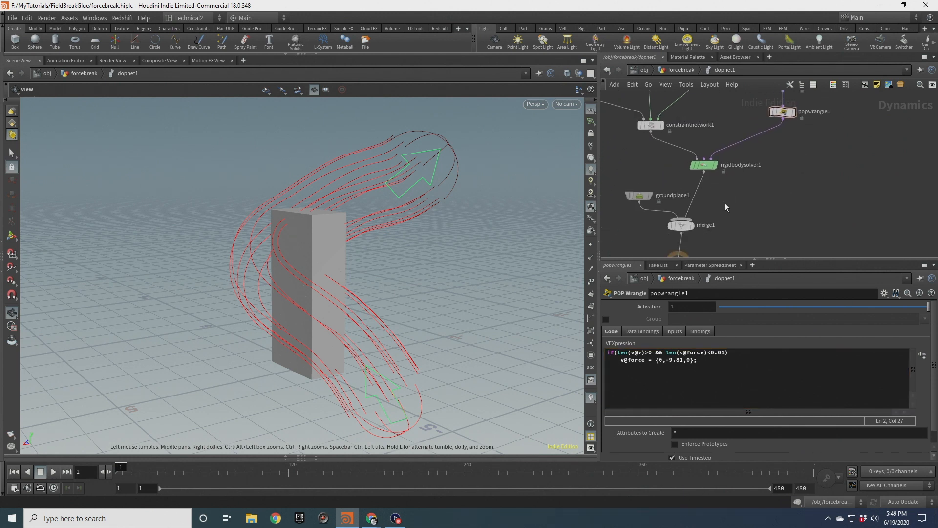
Play the simulation from frame 1 and examine from farther back how the broken pieces fly off the column.
drag(361, 213, 303, 255)
scroll(301, 253, up, 2)
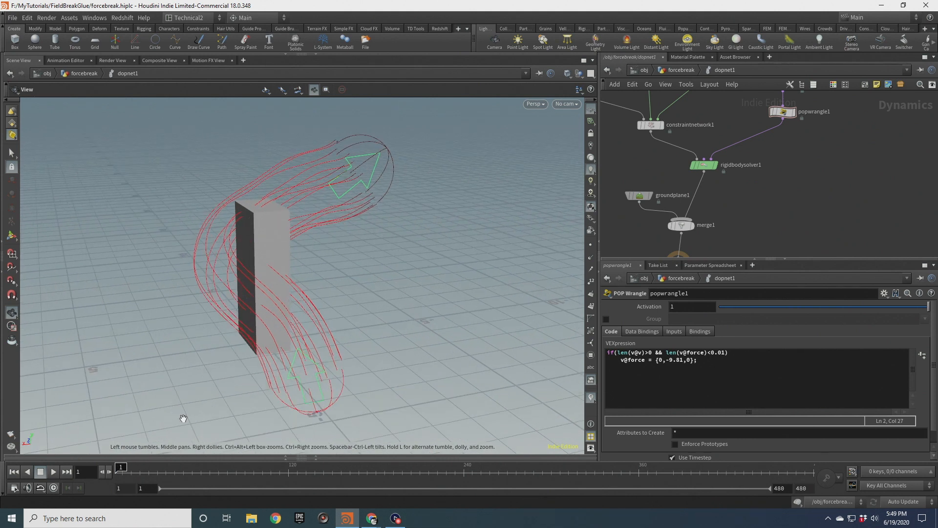
click(53, 471)
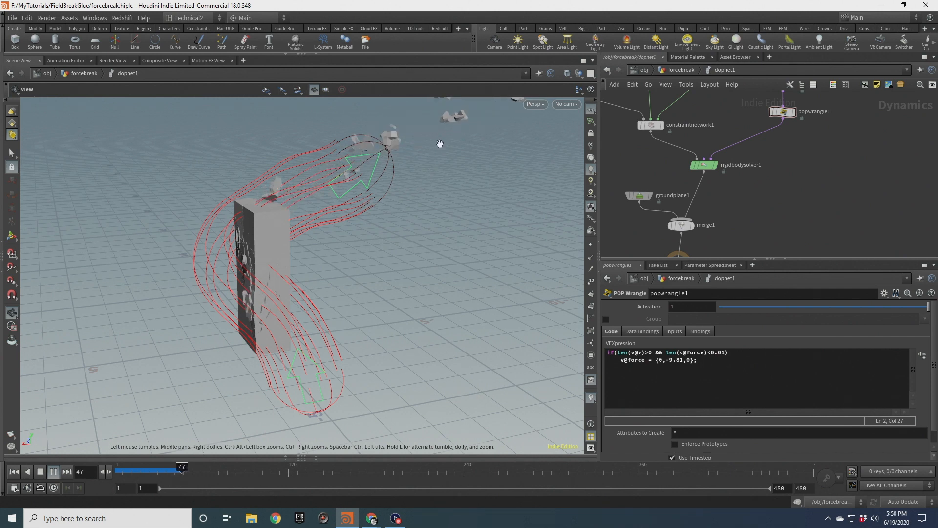
click(40, 472)
scroll(510, 219, down, 4)
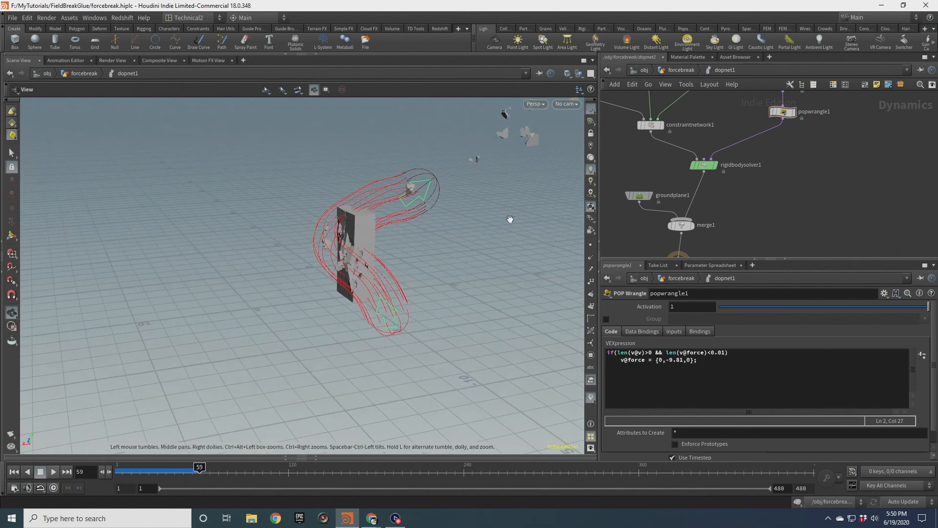
middle_drag(510, 219, 328, 269)
scroll(329, 268, down, 4)
drag(339, 262, 329, 248)
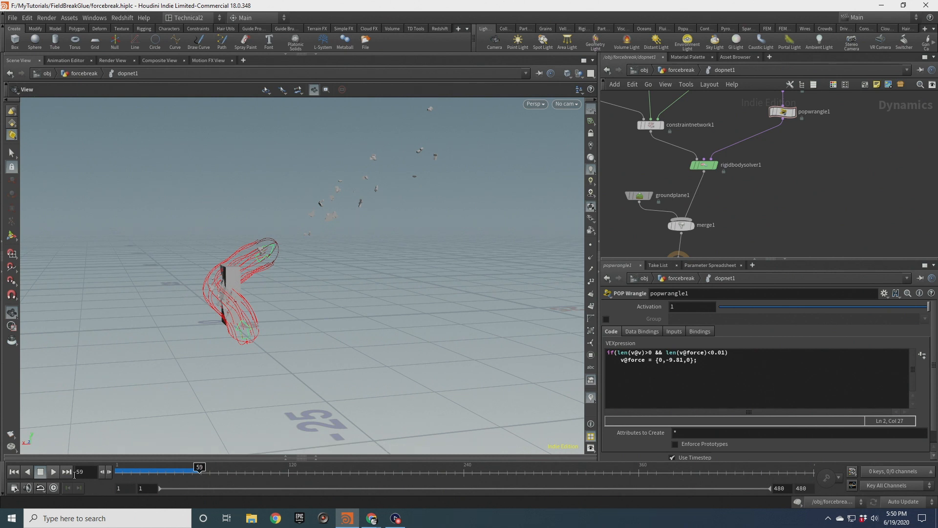
click(53, 472)
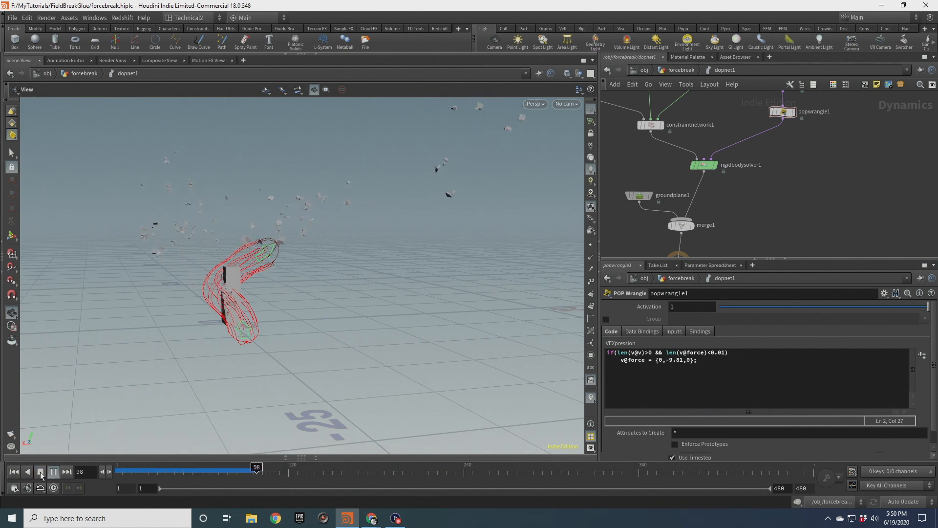
click(41, 473)
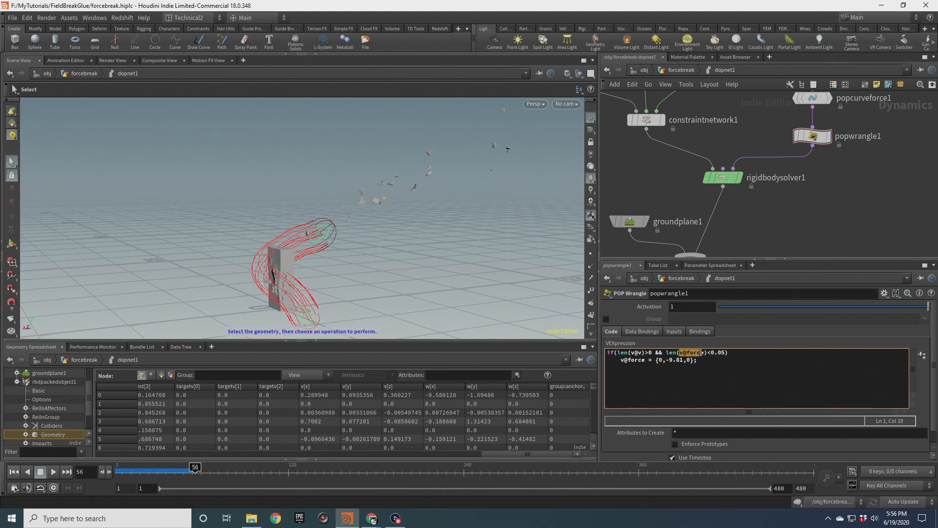
Correct both len calls in popwrangle1's if condition to length and apply the expression.
click(637, 352)
text(gth)
click(689, 352)
text(gth)
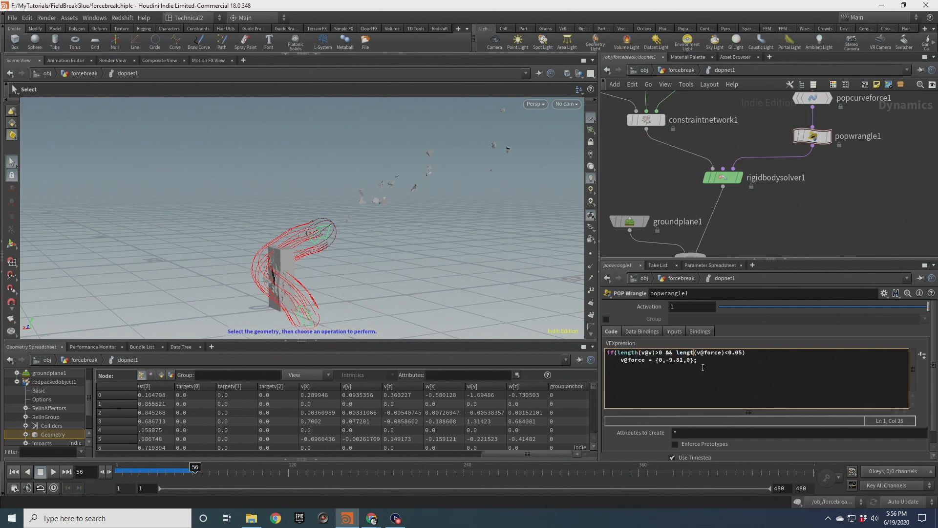
key(Escape)
key(Down)
click(808, 208)
Simulate again from frame 1 and examine the pieces' fall from different angles up to frame 104.
click(14, 472)
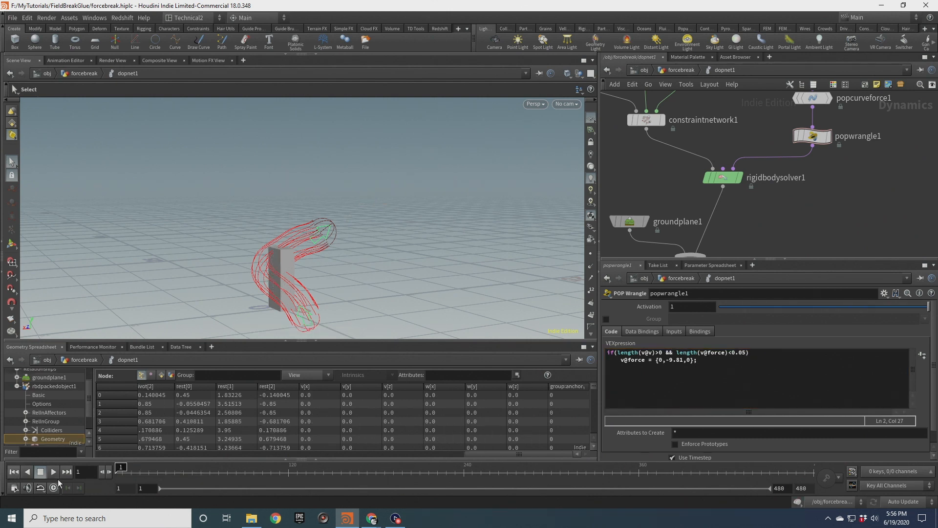
click(54, 472)
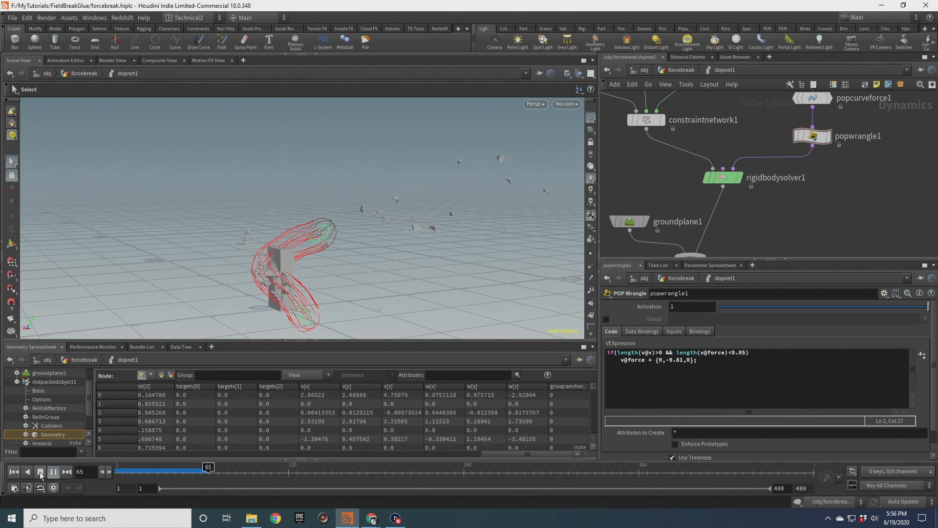
click(40, 471)
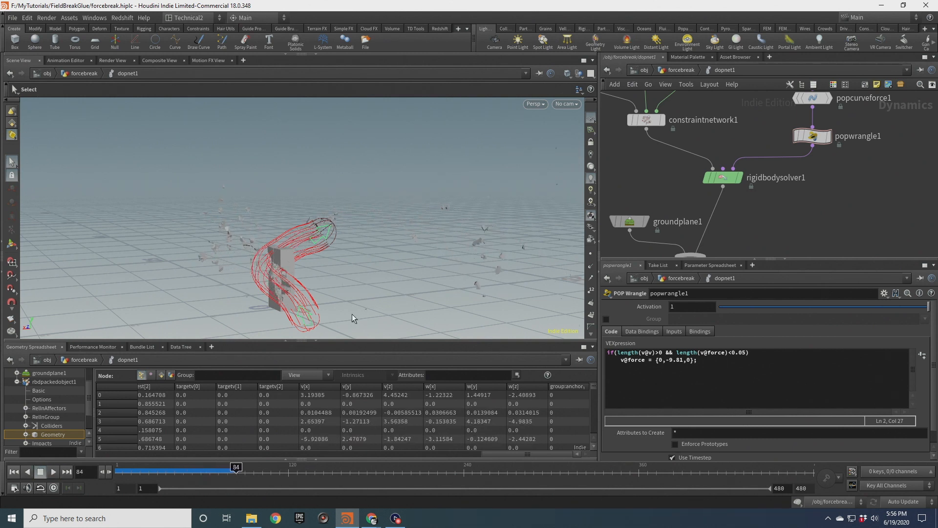
click(12, 309)
click(12, 272)
drag(276, 242, 246, 249)
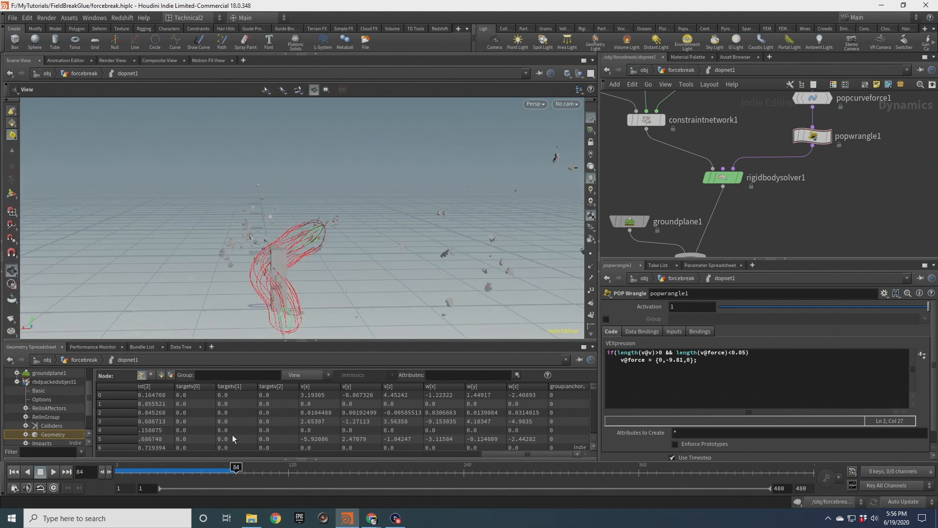
drag(223, 466, 264, 467)
drag(371, 295, 312, 283)
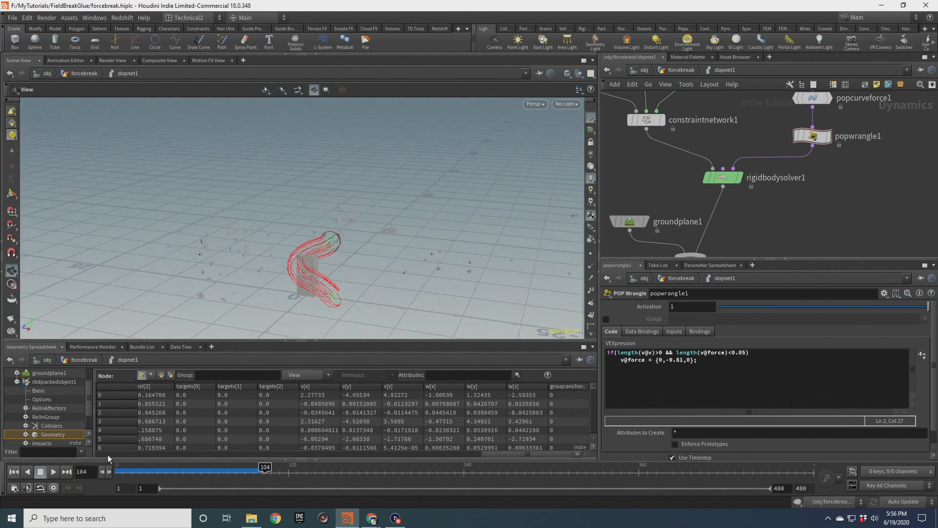
Replay the simulation from the start to check how far the pieces scatter, and return to frame 1.
click(13, 472)
click(54, 472)
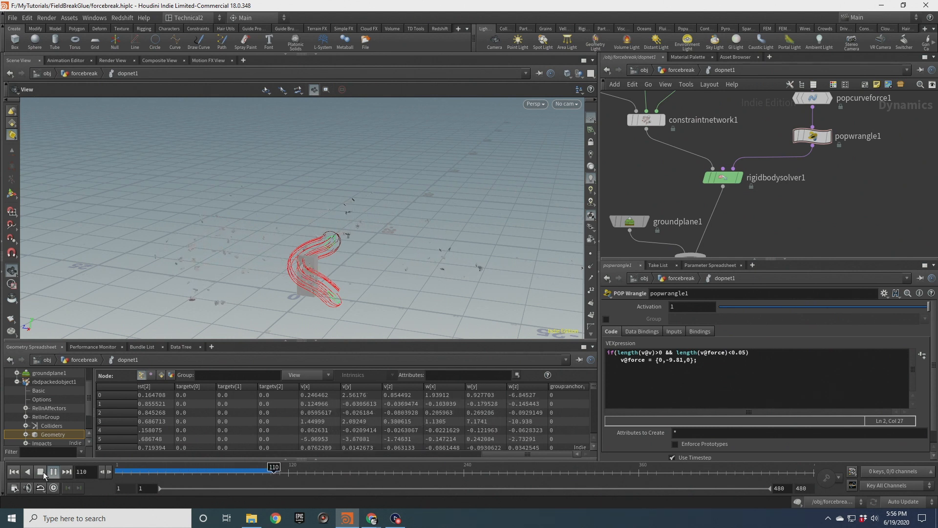
click(42, 472)
click(14, 471)
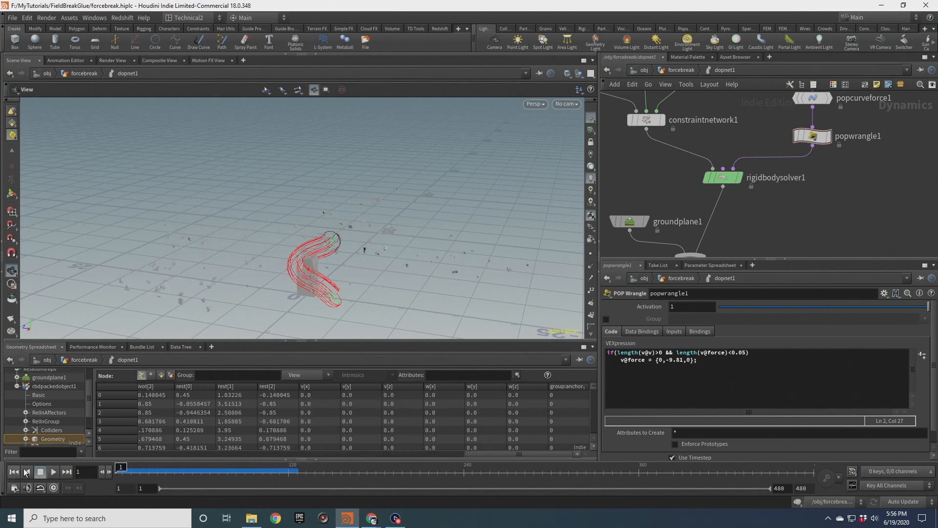
Wrap the gravity line in popwrangle1 in braces and add the damping lines v@v *= 0.99; and v@w *= 0.95; inside them.
click(754, 356)
key(Return)
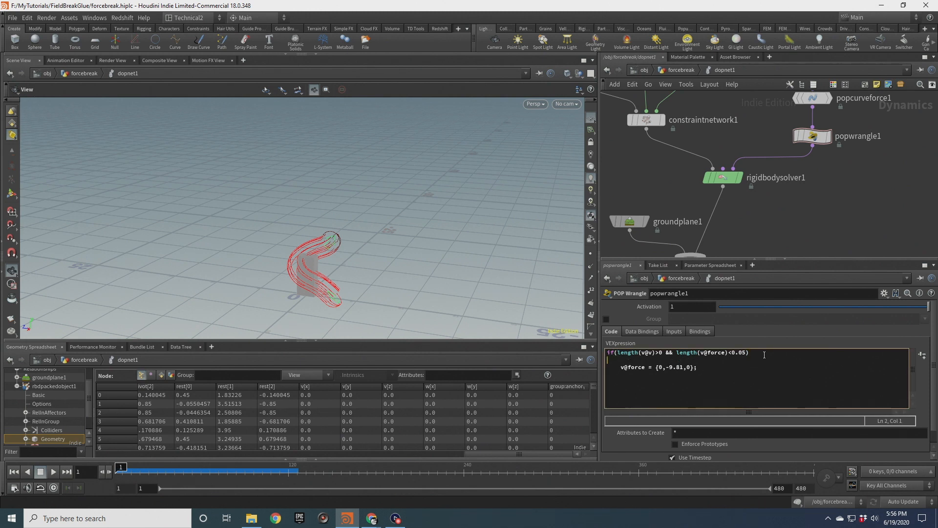
text({)
click(707, 369)
key(Return)
key(BackSpace)
text(})
click(715, 371)
key(Return)
text(v@v *= 0.99;)
Play the damped simulation up to frame 127 and inspect the scattered pieces around the column.
click(52, 471)
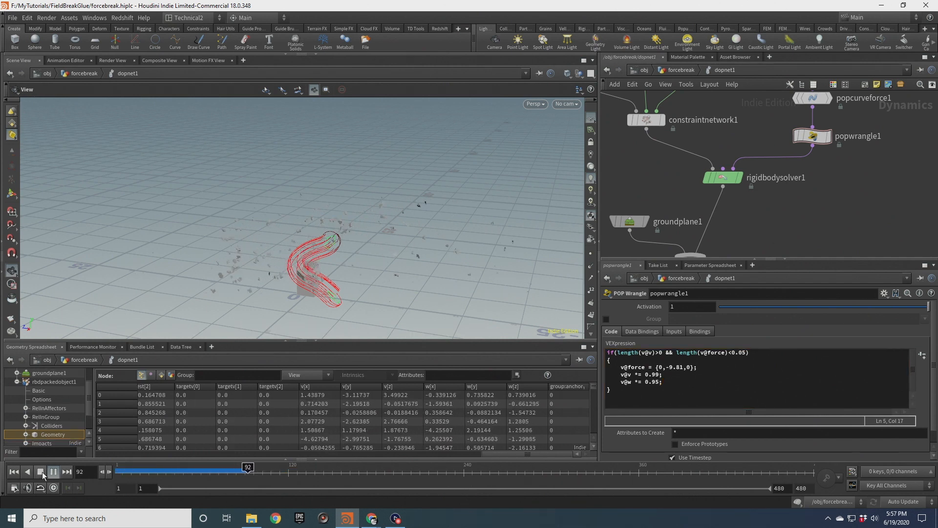
click(42, 471)
drag(316, 267, 336, 240)
middle_drag(335, 239, 324, 230)
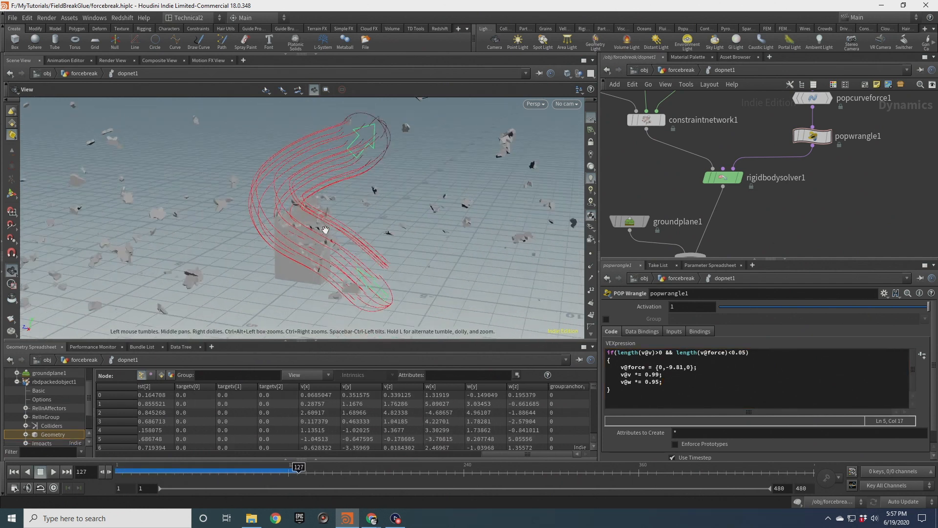
right_drag(324, 231, 555, 157)
Go up to the forcebreak network, display null1 and collapse the geometry spreadsheet to enlarge the scene view.
click(681, 70)
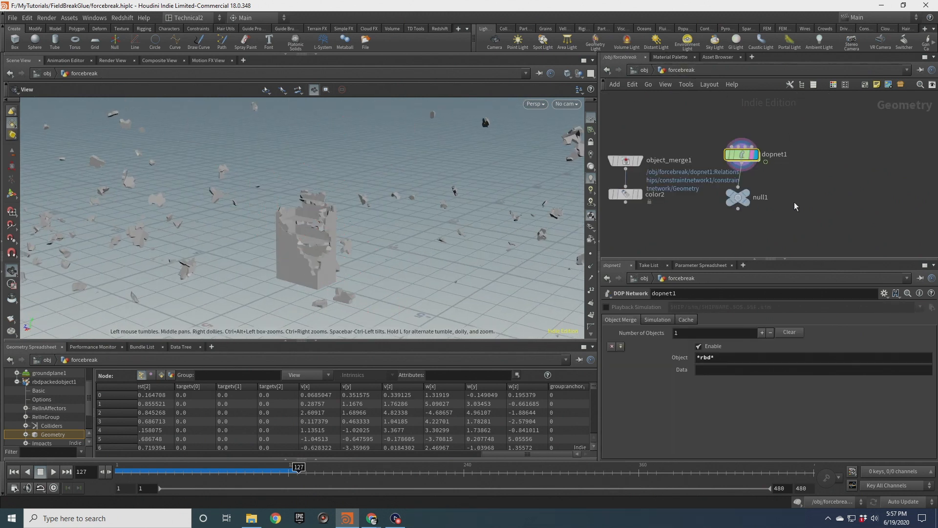
click(759, 172)
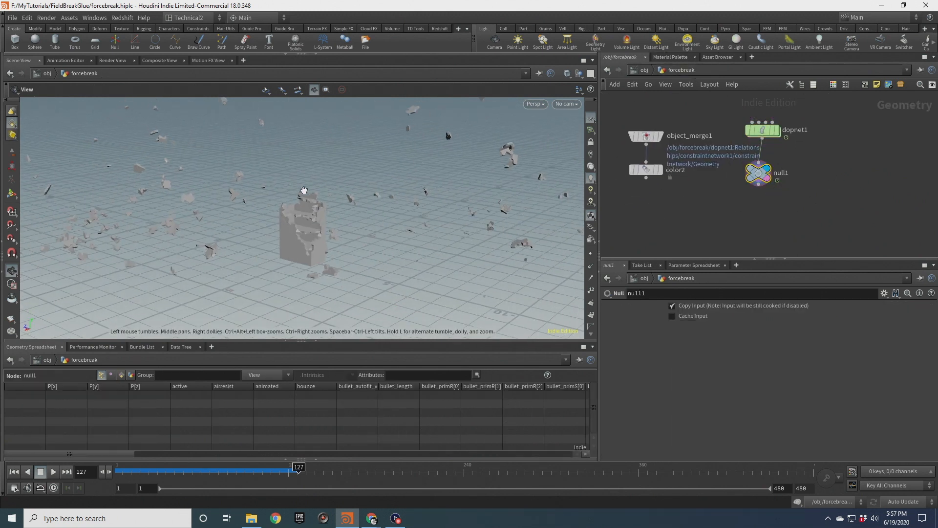
drag(304, 192, 326, 247)
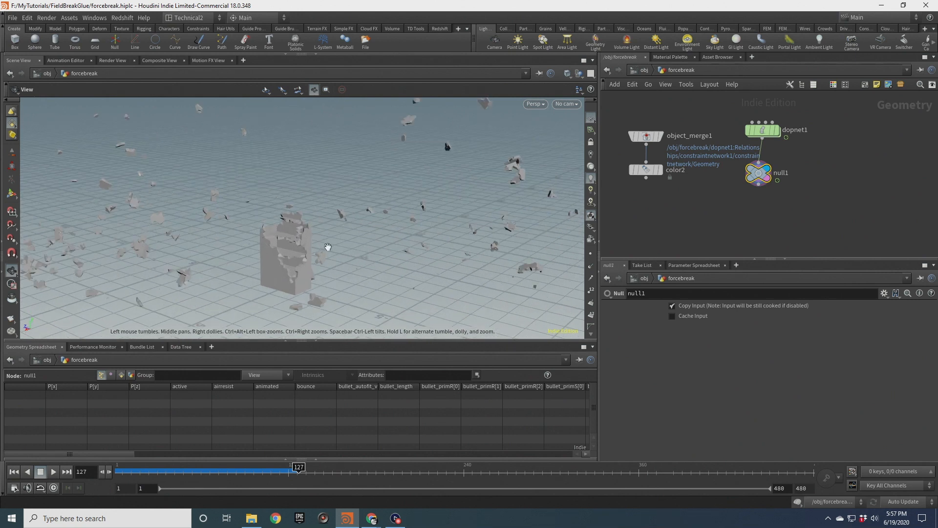
click(318, 341)
Scrub the simulation from frame 1 to frame 58 and inspect the column's fracture from several sides.
drag(333, 289, 120, 470)
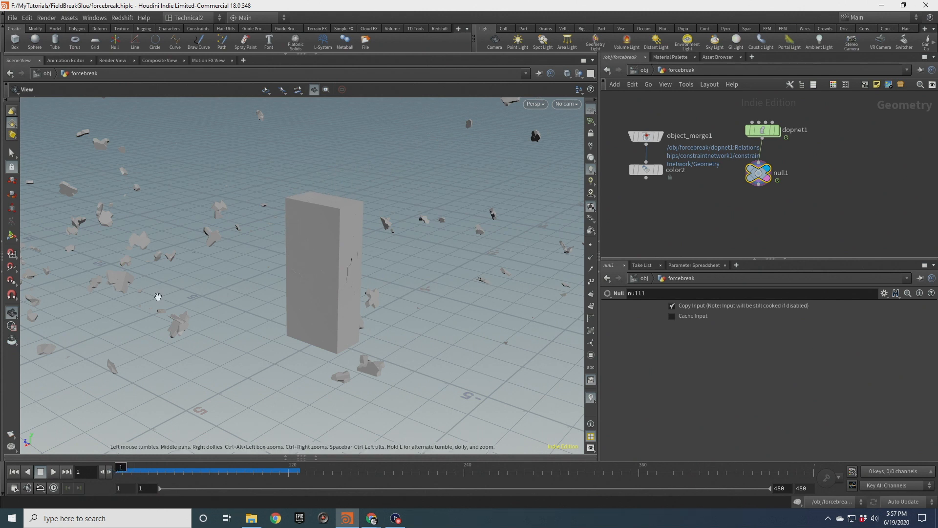
click(113, 60)
click(19, 60)
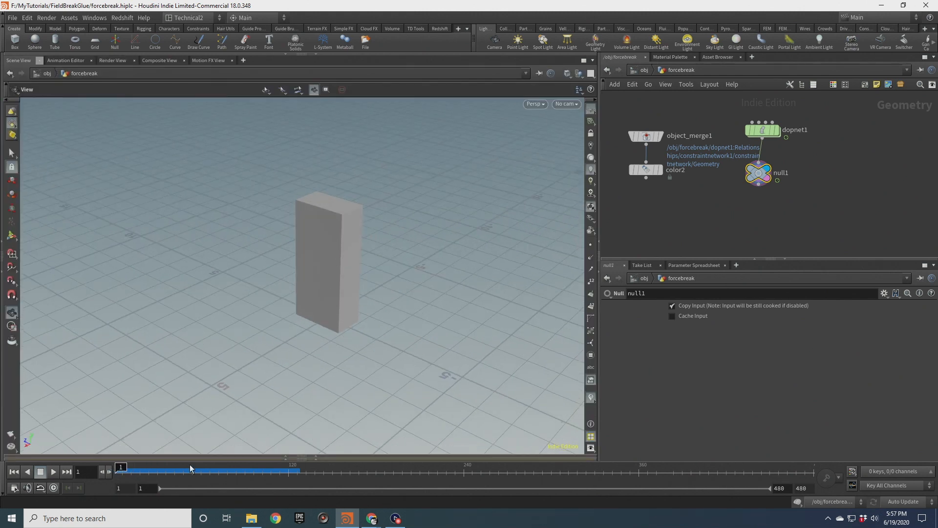
drag(160, 470, 198, 467)
drag(319, 293, 523, 248)
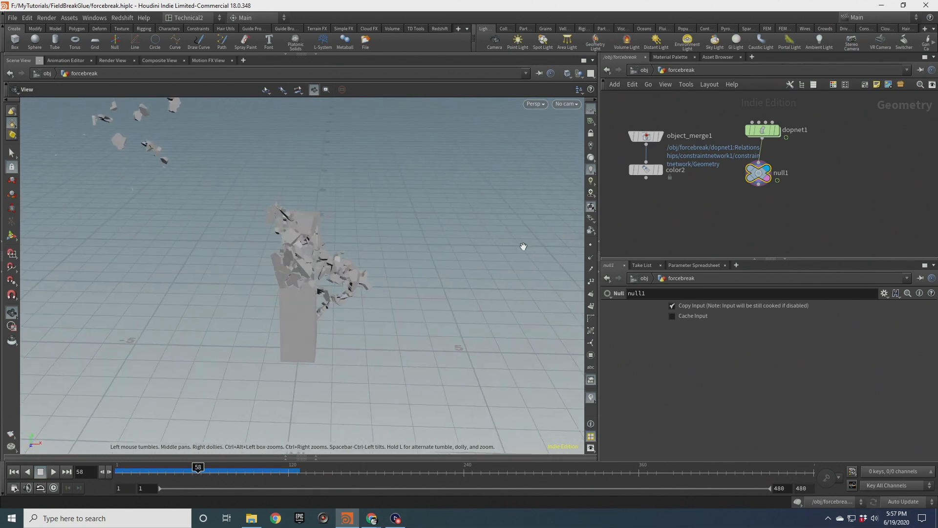
scroll(321, 269, up, 2)
drag(322, 270, 210, 287)
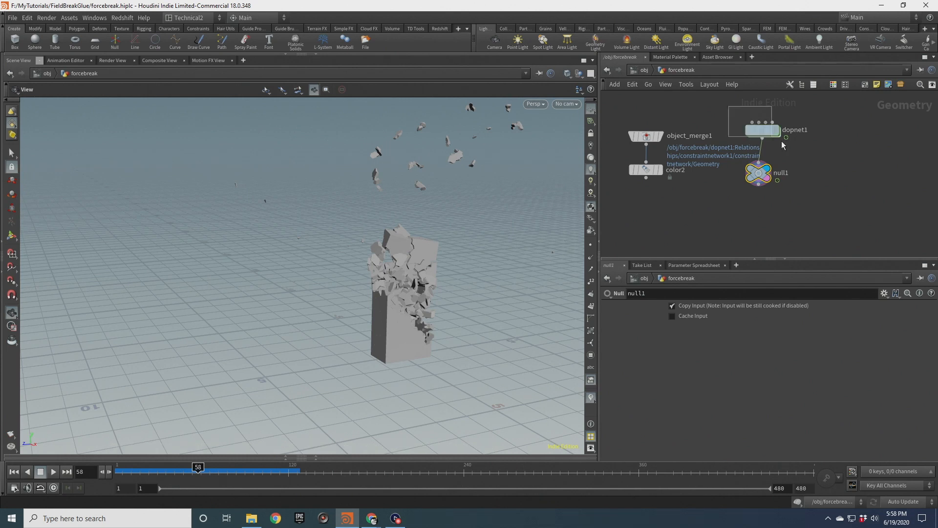
Inspect the glueconrel1 settings inside dopnet1 and the output0 node of sopsolver1 with the geometry spreadsheet reopened.
double_click(762, 130)
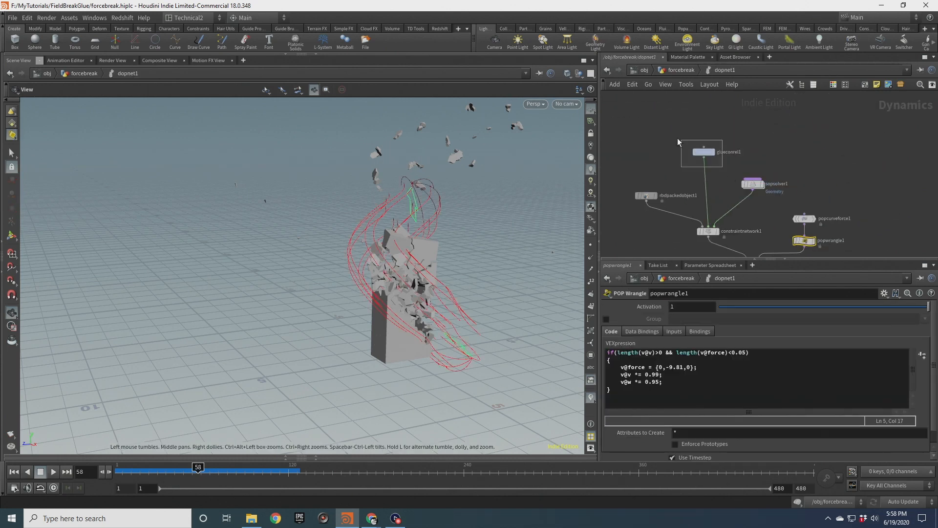
drag(678, 138, 708, 156)
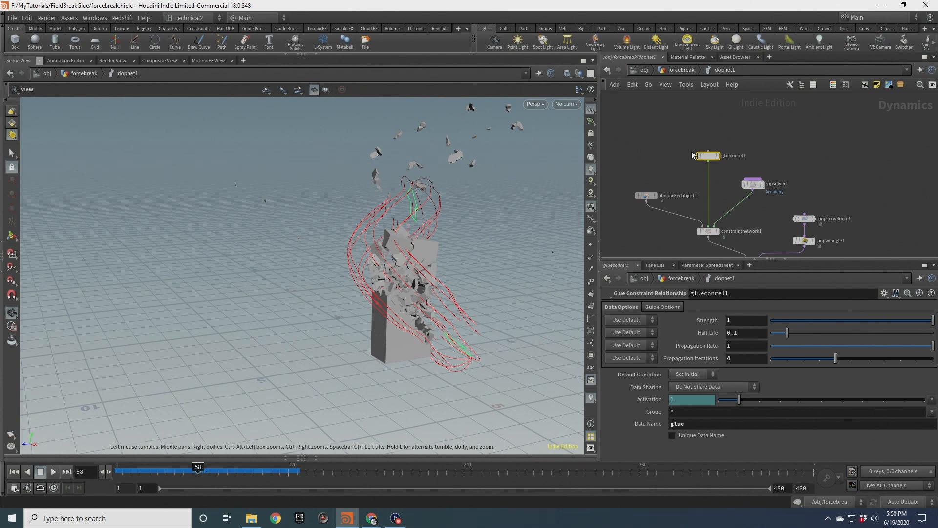
click(315, 457)
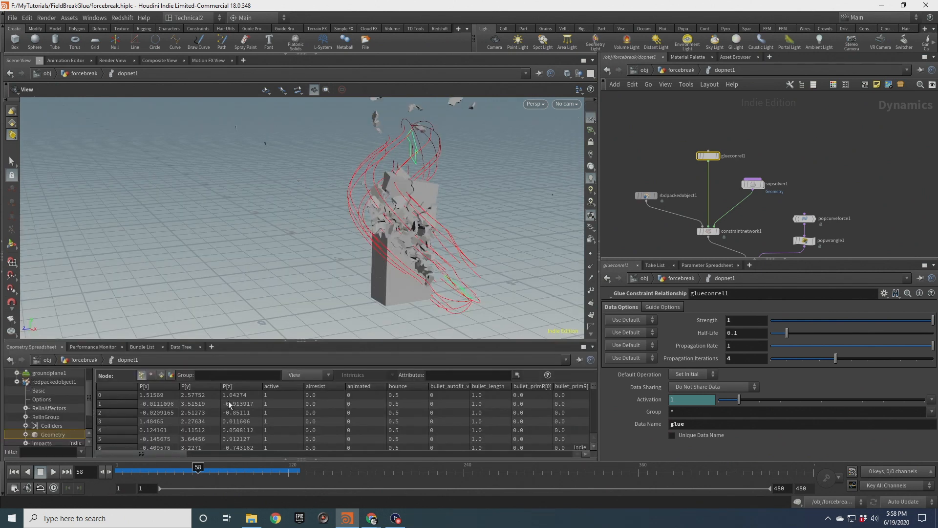
double_click(757, 184)
click(750, 209)
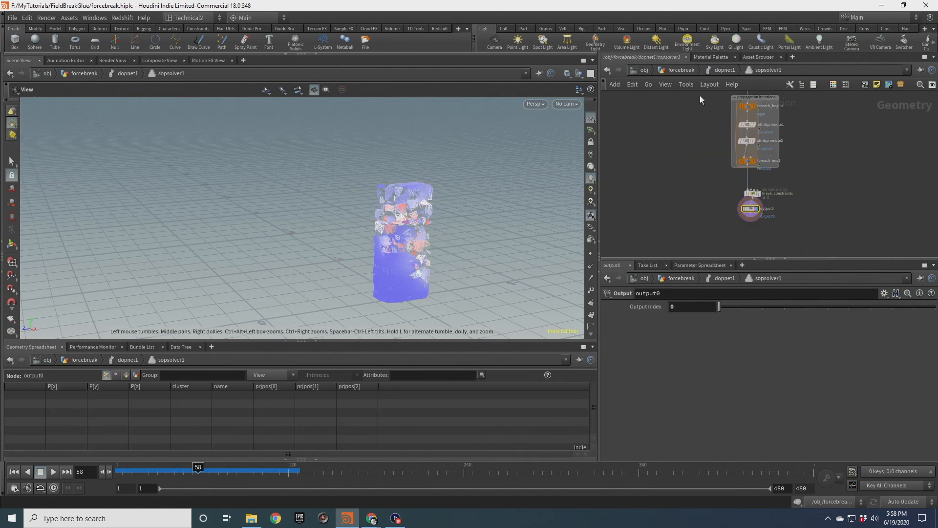
Show color2's primitive attributes in the forcebreak network's geometry spreadsheet with Only Show Selected turned off.
click(674, 70)
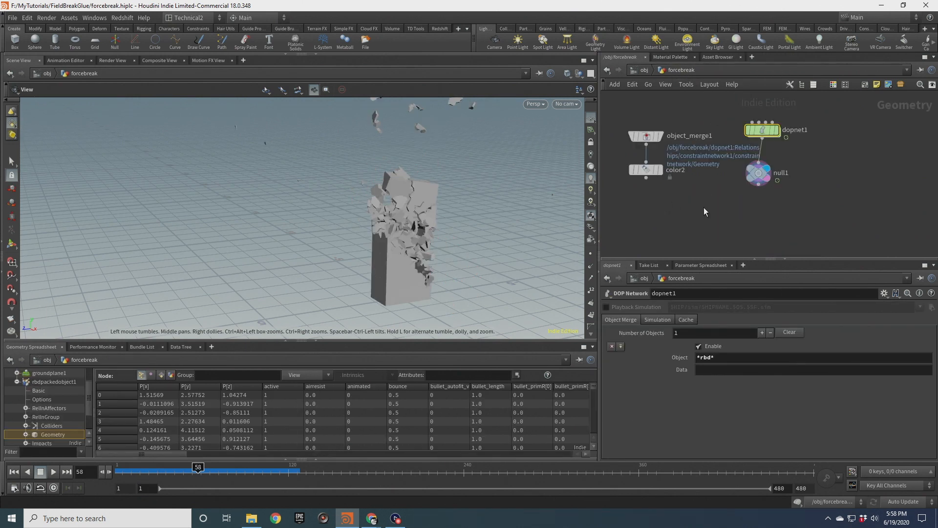
click(646, 169)
click(123, 375)
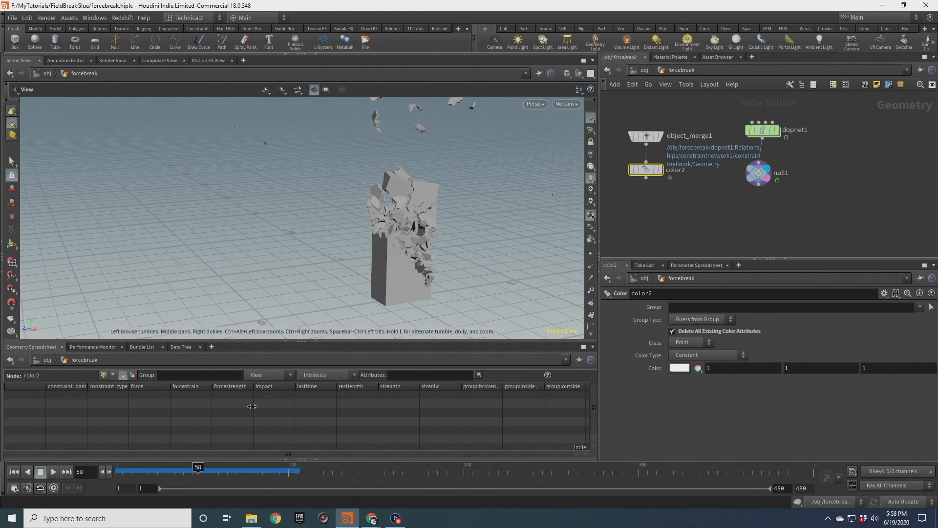
click(262, 373)
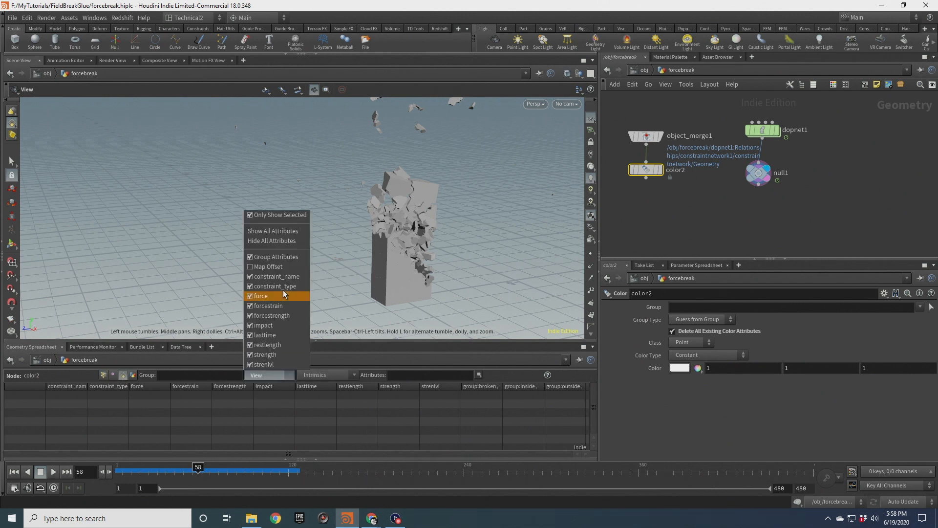
click(286, 216)
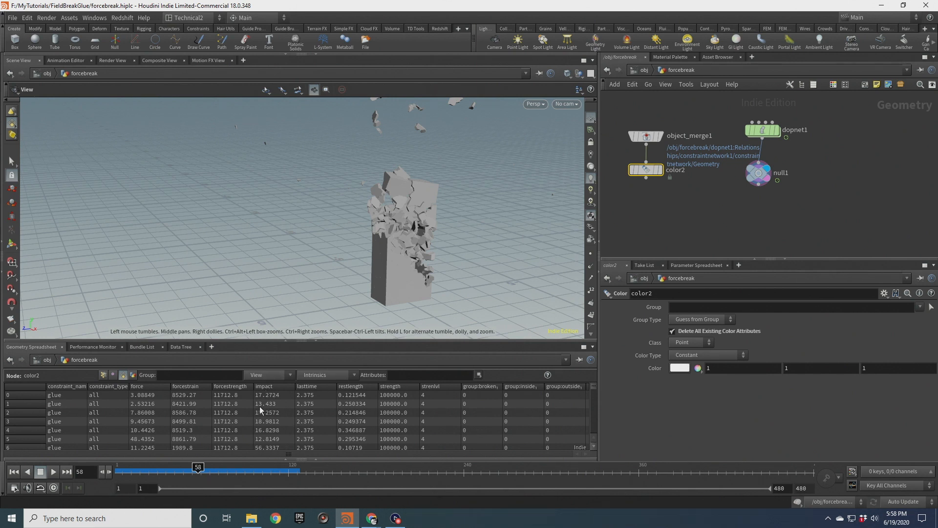
Examine the breaking column up close from different sides and scrub back to frame 52.
drag(431, 262, 440, 229)
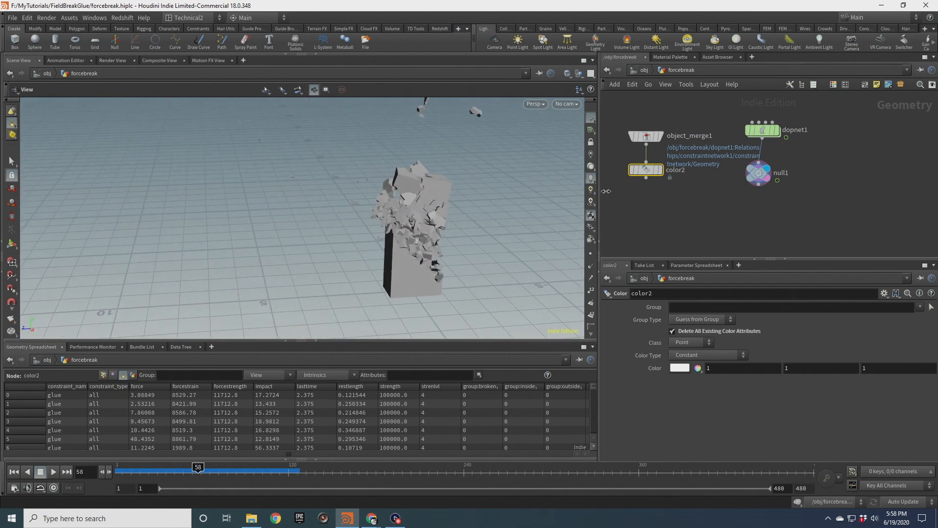
right_drag(509, 201, 382, 226)
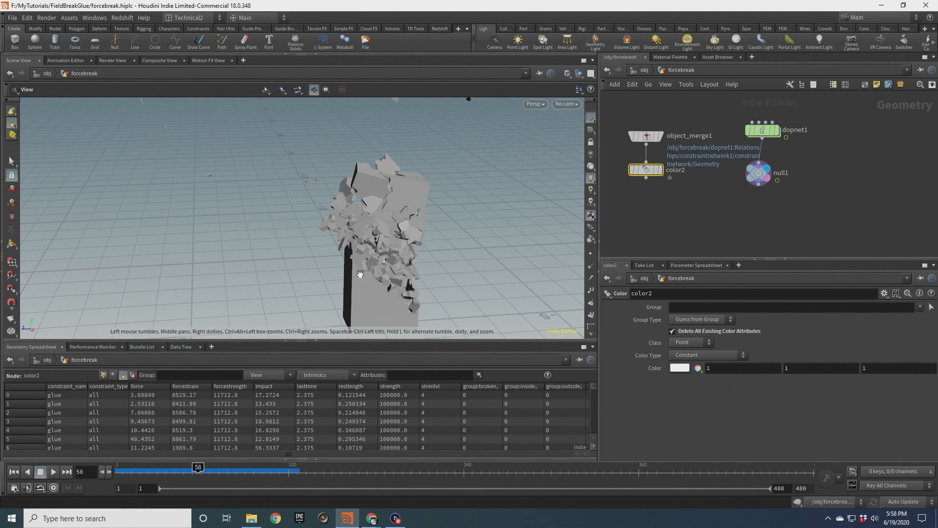
drag(360, 274, 367, 205)
mouse_move(198, 467)
mouse_down()
mouse_move(272, 468)
mouse_move(167, 467)
mouse_move(281, 470)
mouse_move(189, 469)
mouse_up()
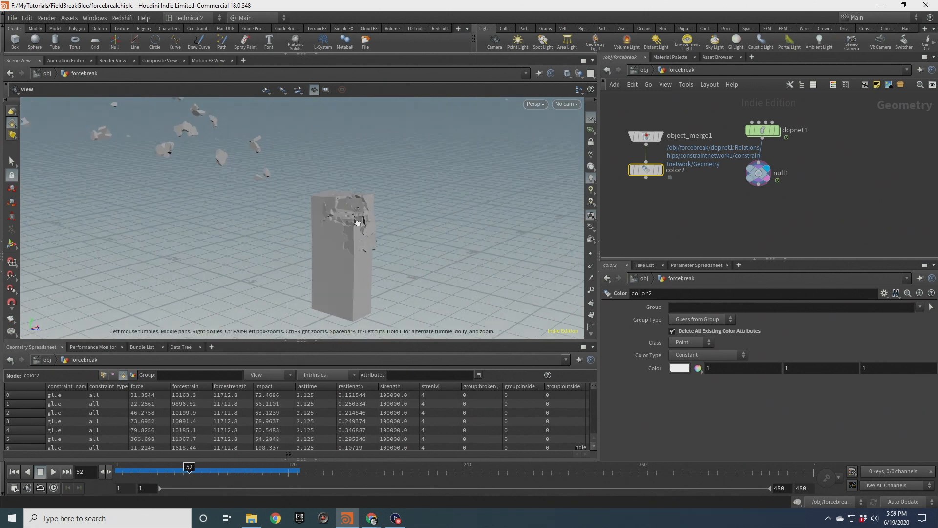
Inspect the broken column and the popcurveforce1, popwrangle1 and sopsolver1 nodes inside dopnet1.
drag(357, 222, 323, 224)
drag(363, 285, 372, 251)
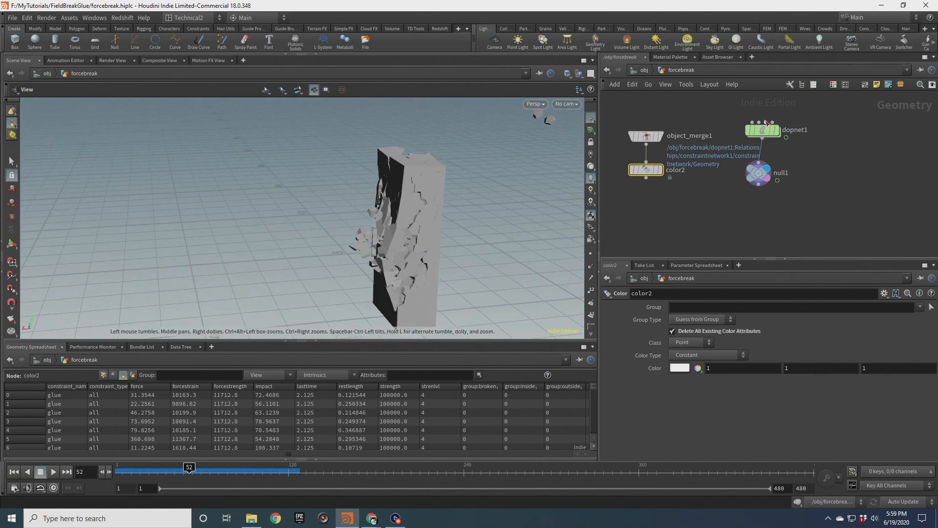
double_click(762, 130)
middle_drag(835, 152, 788, 146)
scroll(748, 193, up, 2)
middle_drag(747, 192, 738, 114)
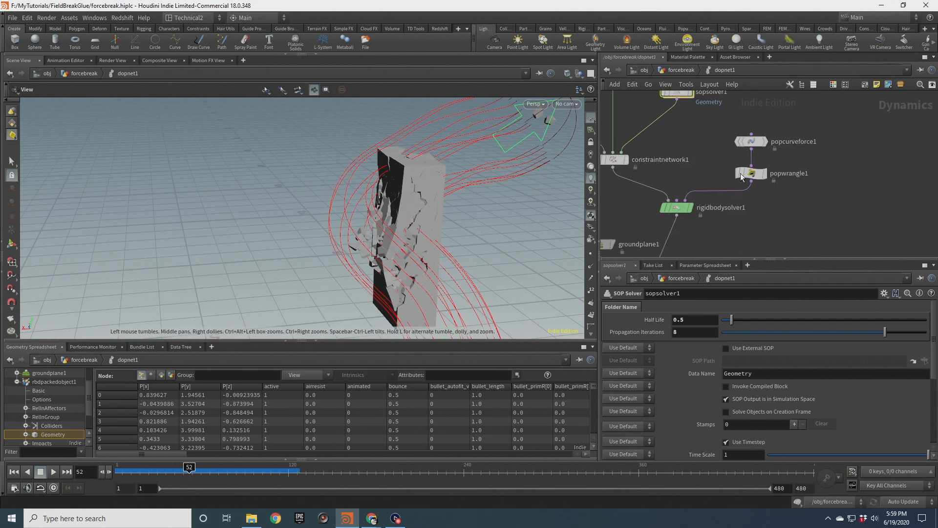
click(752, 142)
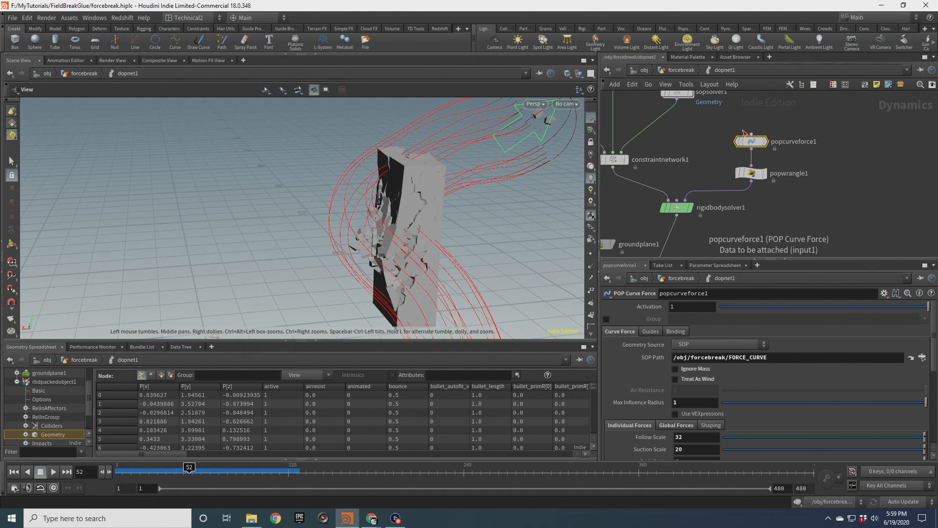
drag(740, 125, 679, 170)
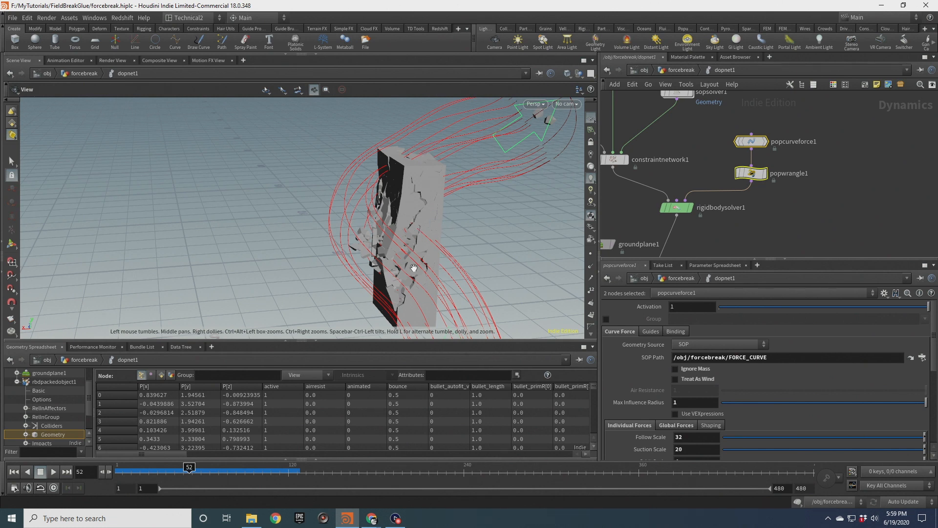
middle_drag(710, 131, 741, 190)
drag(739, 193, 689, 125)
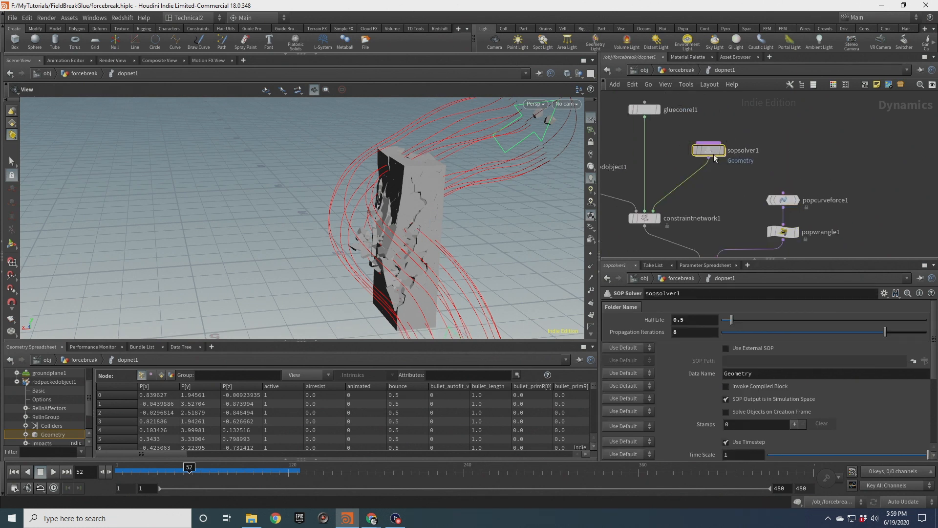
Examine how the measure_acceleration wrangle inside sopsolver1 computes the accel vector from the pieces' force and mass.
double_click(711, 151)
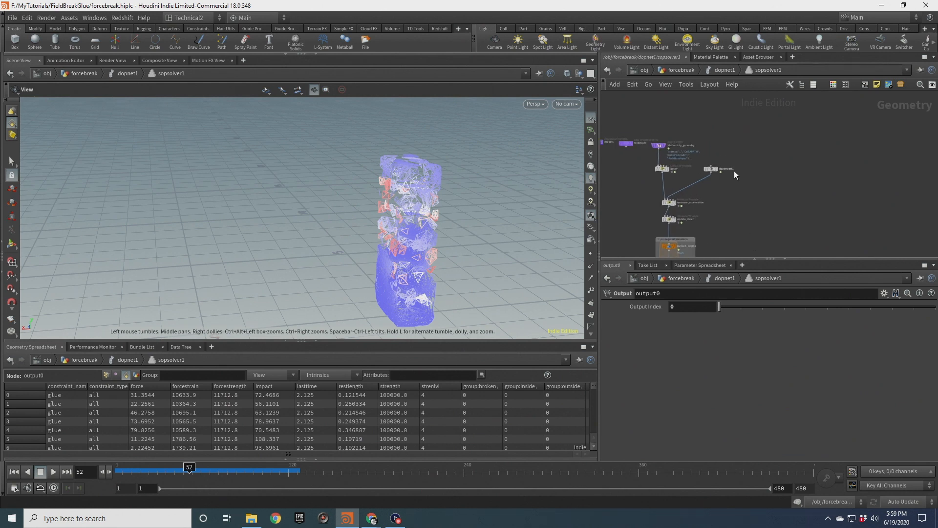
scroll(734, 171, up, 2)
scroll(693, 165, up, 3)
middle_drag(696, 216, 795, 149)
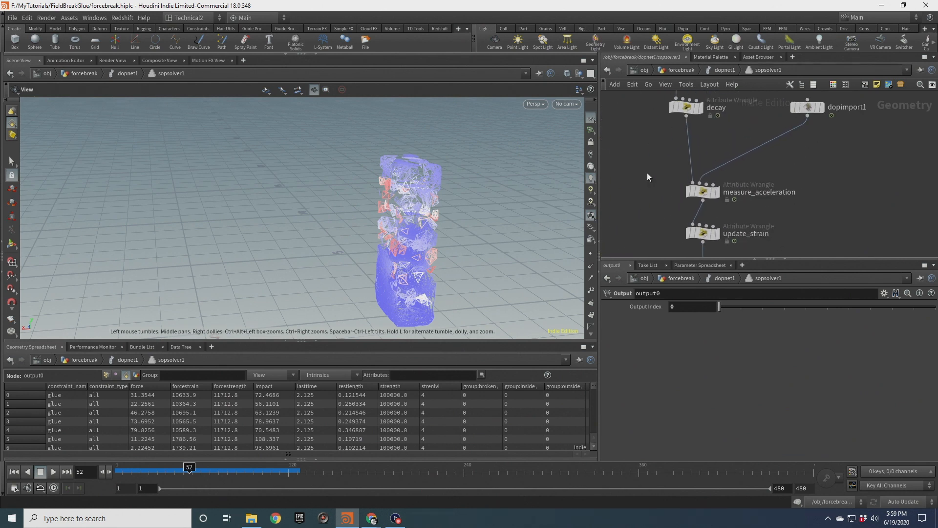
drag(647, 172, 737, 211)
middle_drag(791, 210, 779, 191)
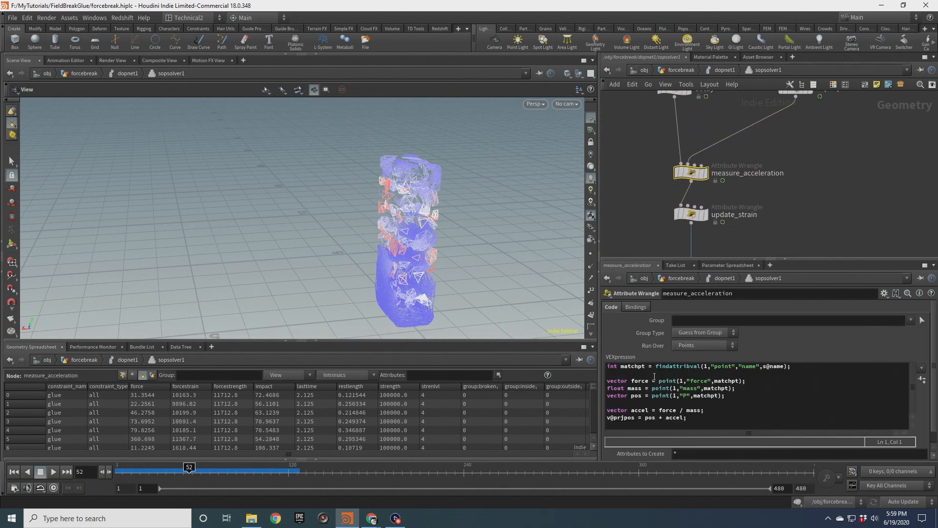
drag(650, 411, 637, 412)
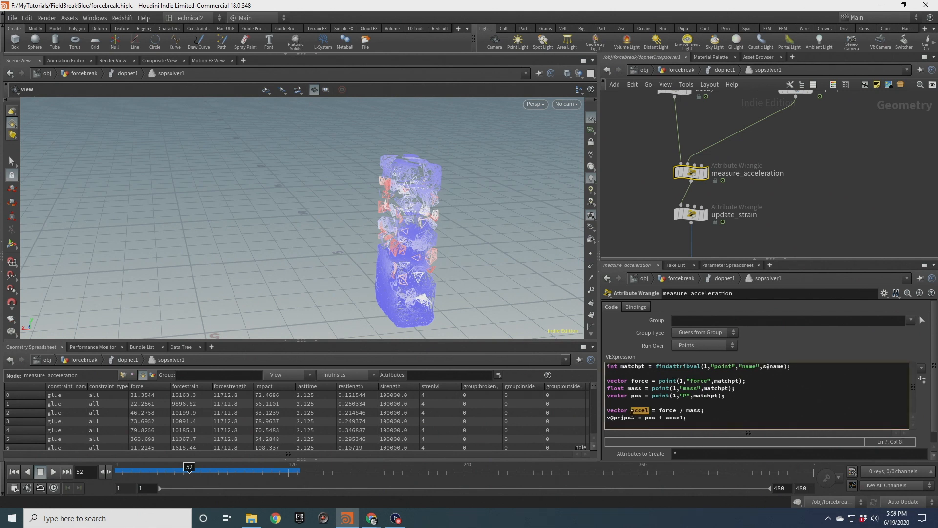
mouse_move(404, 216)
mouse_down()
mouse_move(432, 227)
mouse_move(420, 221)
mouse_up()
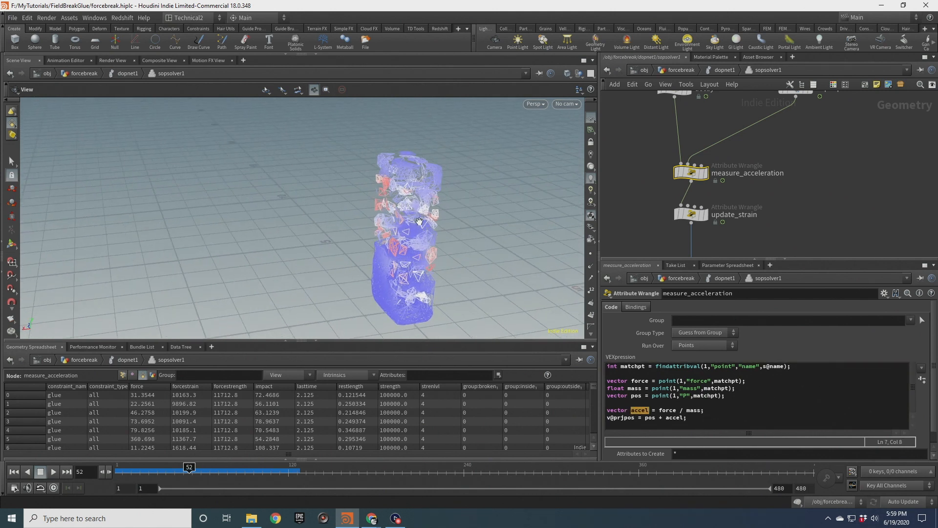
Rewind dopnet1 to frame 1 and connect a new POP Wrangle to rigidbodysolver1 in place of the existing POP chain.
click(722, 70)
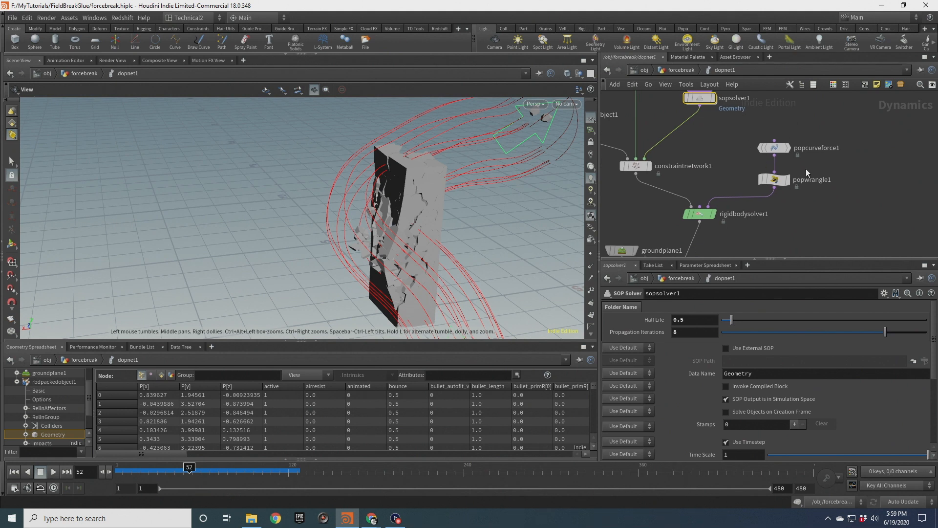
drag(753, 131, 836, 175)
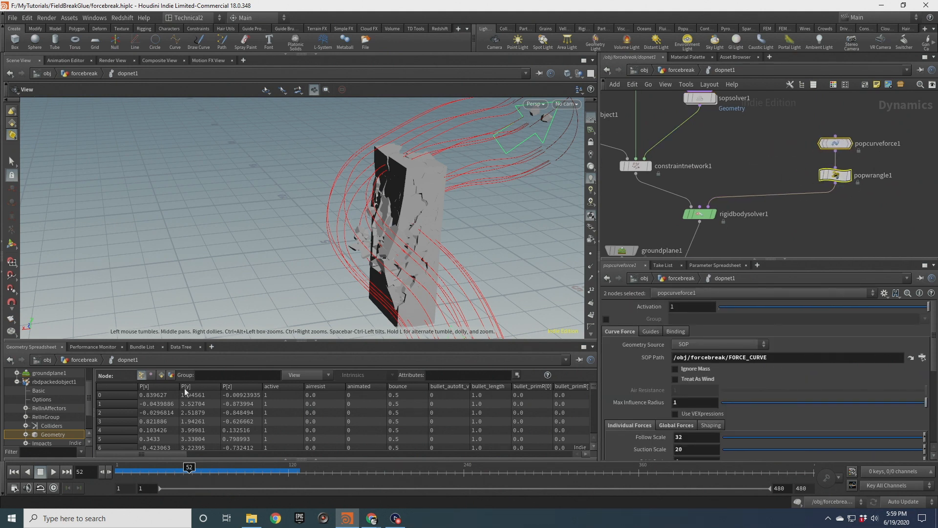
click(14, 471)
key(Tab)
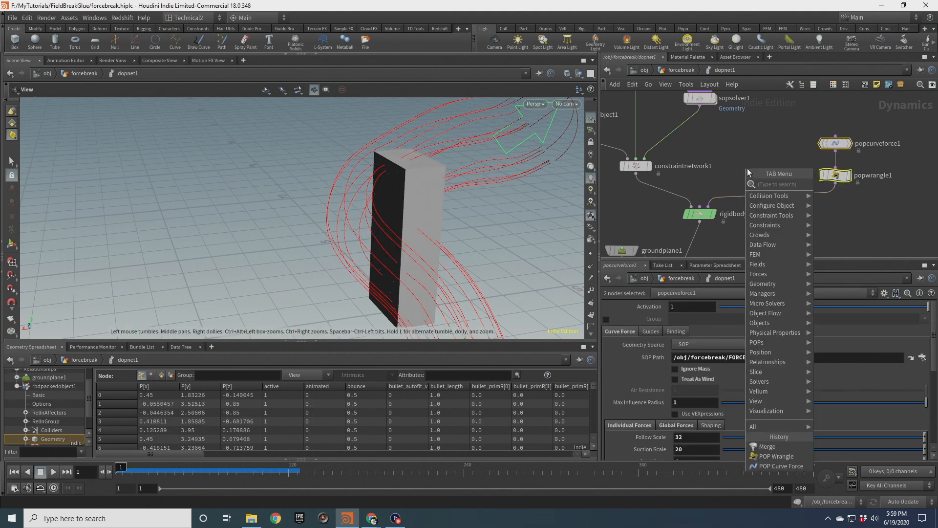
text(popw)
key(Return)
click(747, 168)
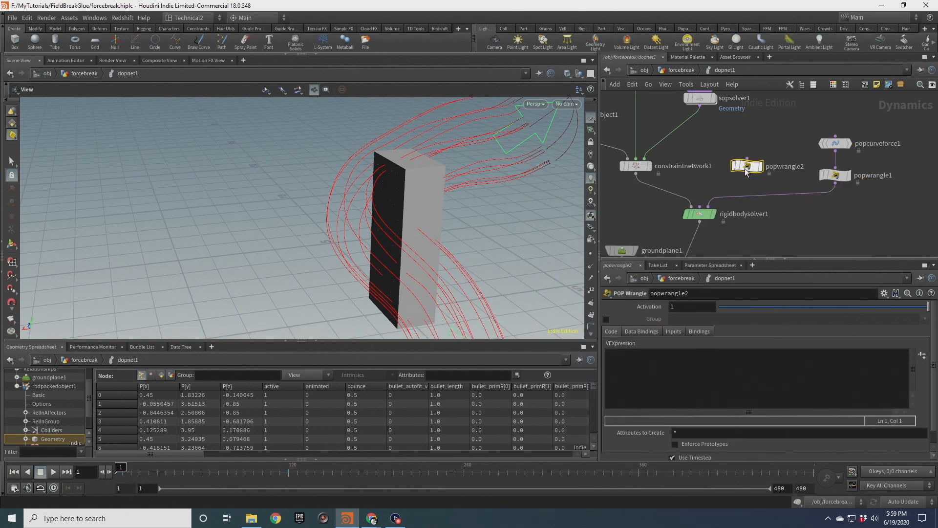
drag(748, 174, 708, 206)
click(682, 361)
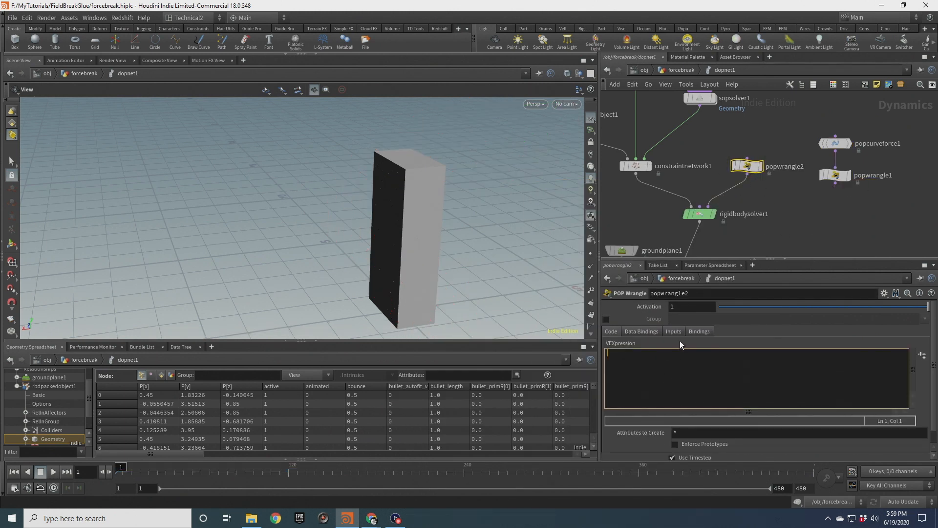
text(v@force = {0,-50,0};)
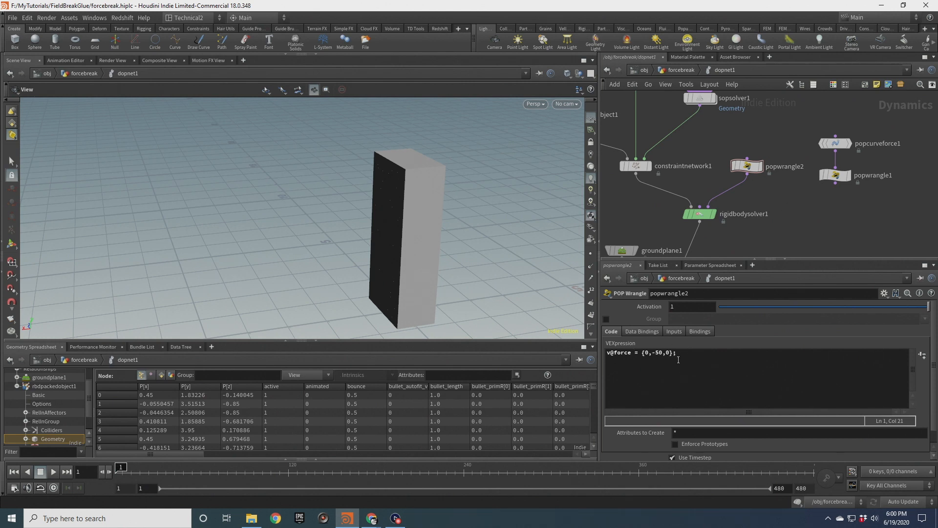
drag(678, 353, 648, 356)
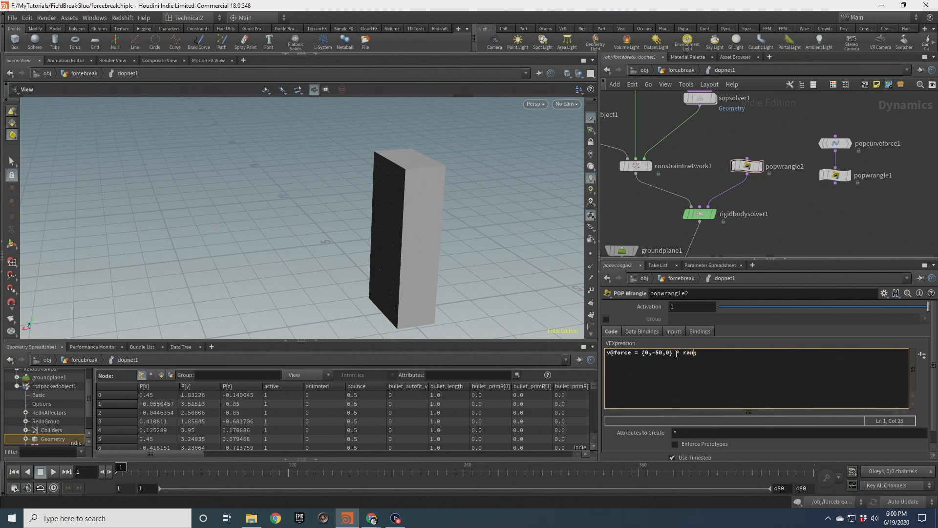
text(dom(@ptnum);)
Play the simulation to frame 43 and inspect how the randomized downward force breaks the column.
click(796, 241)
scroll(381, 241, down, 2)
drag(381, 241, 367, 239)
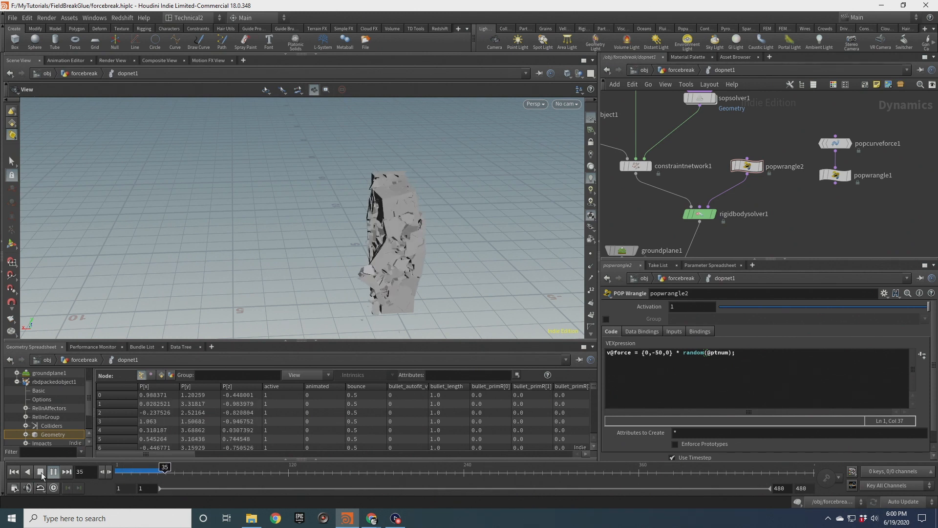
click(42, 475)
drag(276, 243, 337, 247)
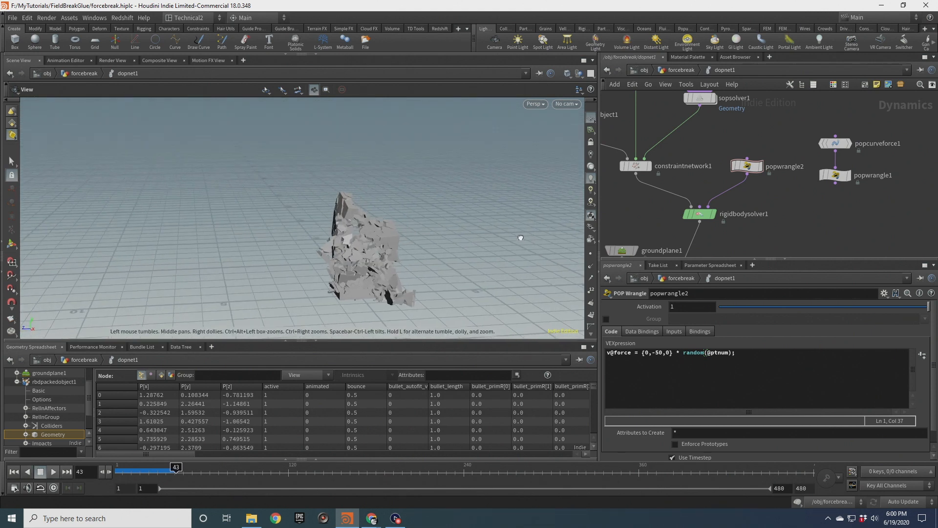
Rewind to frame 1, delete popwrangle2 and wire popcurveforce1 directly into rigidbodysolver1, bypassing popwrangle1.
click(21, 472)
drag(764, 168, 767, 152)
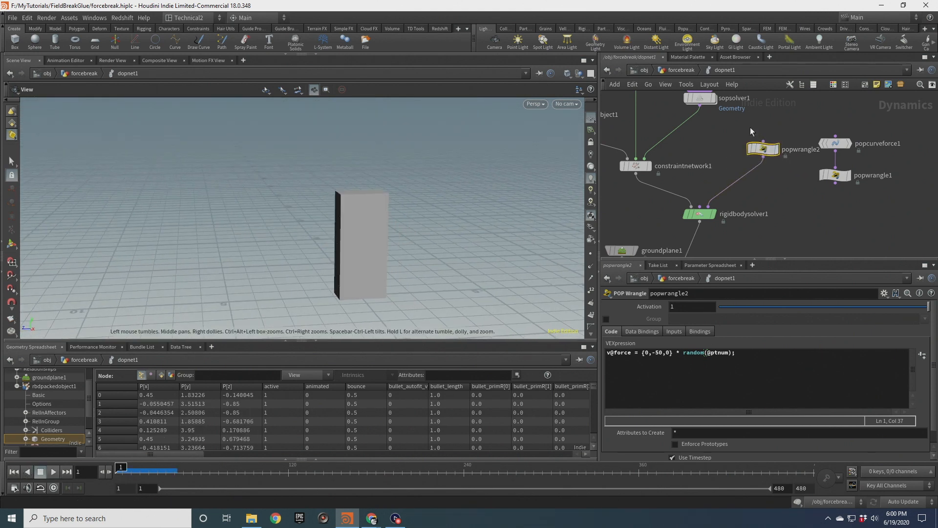
key(Delete)
drag(799, 114, 861, 202)
drag(836, 174, 775, 151)
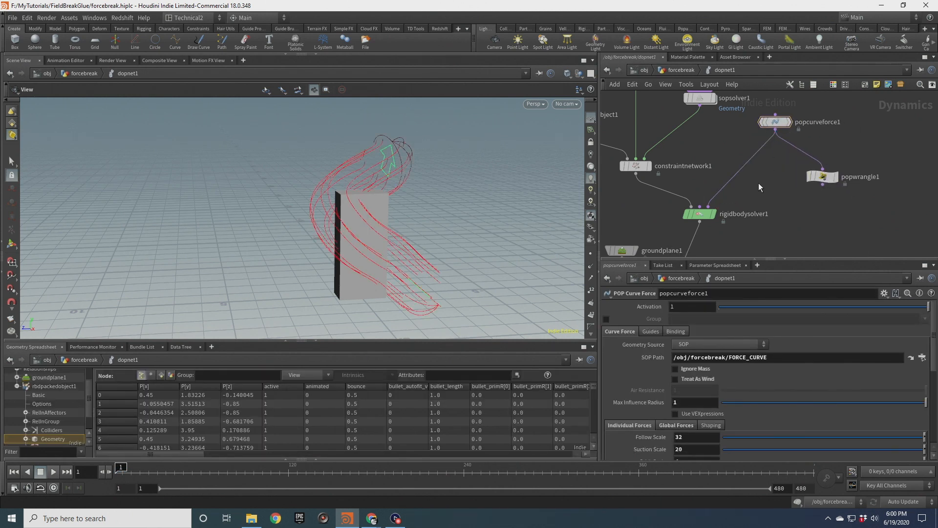
key(Tab)
text(popw)
key(Return)
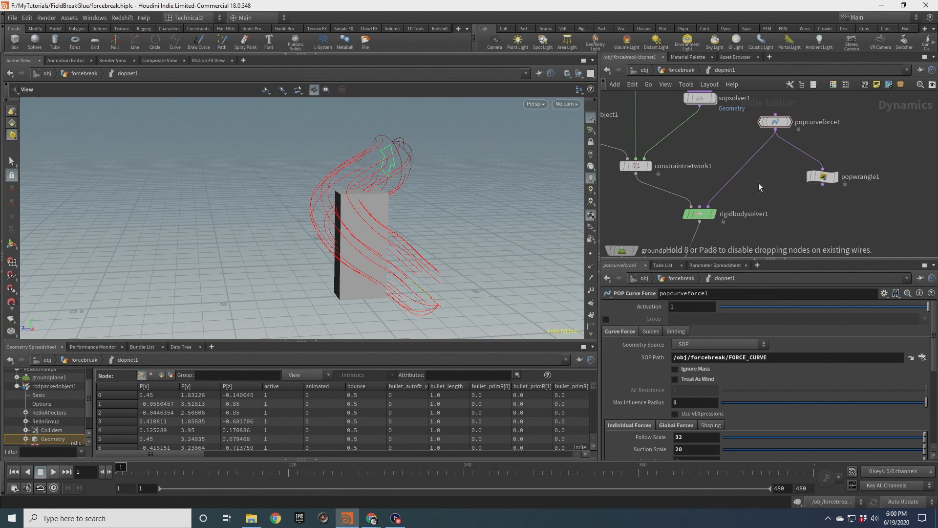
click(759, 184)
key(Delete)
Insert a POP Wrangle on the wire between popcurveforce1 and rigidbodysolver1.
key(Tab)
text(popwr)
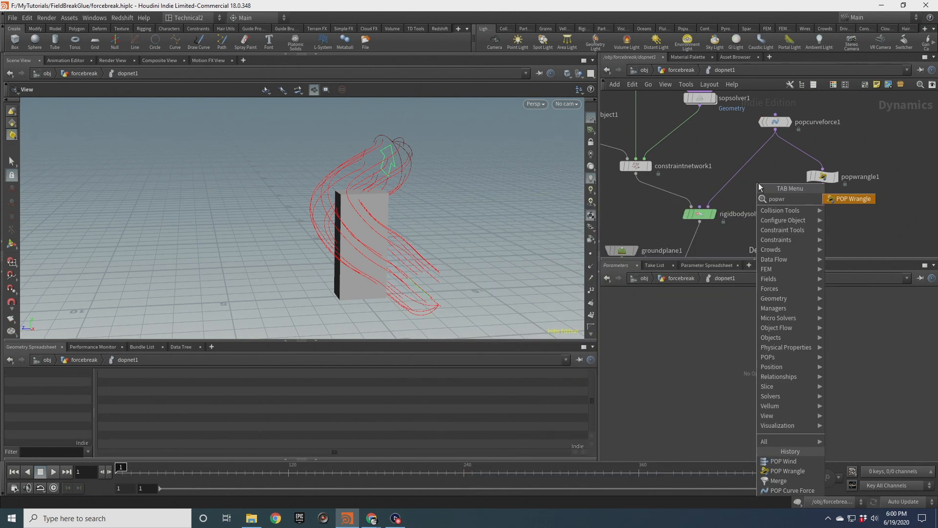
key(Return)
click(758, 183)
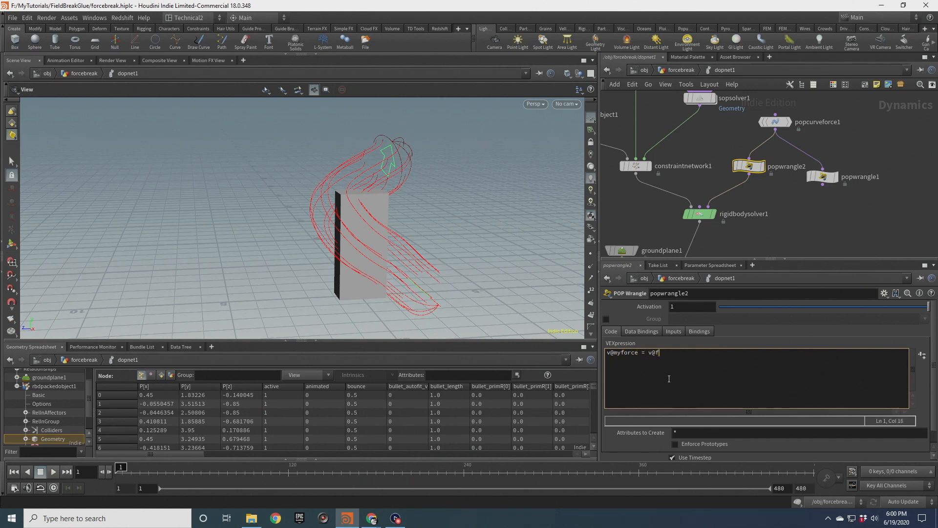
Make popwrangle2 store the force with "v@myforce = v@force;" and clear it with "v@force = {0,0,0};".
text(orce;)
key(Return)
text(v@force = {0,0,0};)
click(823, 185)
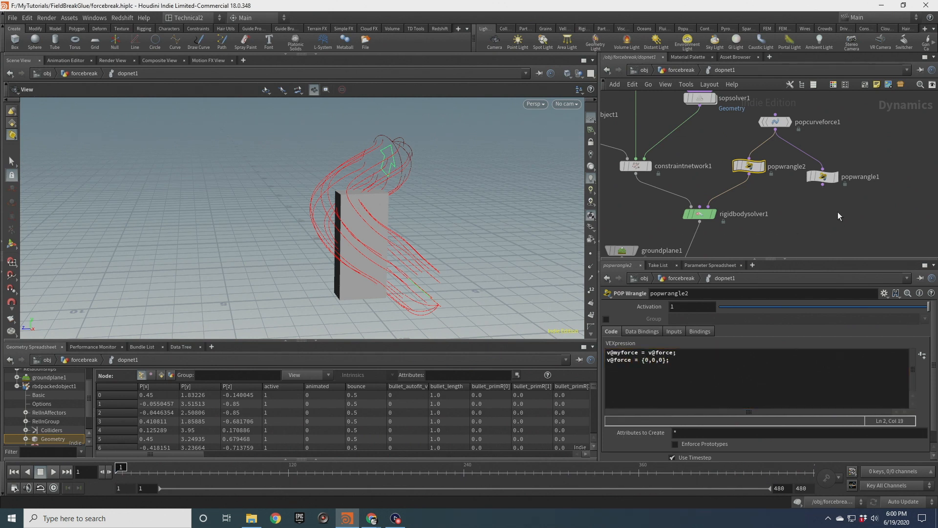
Open the "force" attribute name for editing in the measure_acceleration wrangle's point lookup inside sopsolver1.
scroll(805, 209, down, 5)
middle_drag(805, 209, 810, 229)
double_click(761, 177)
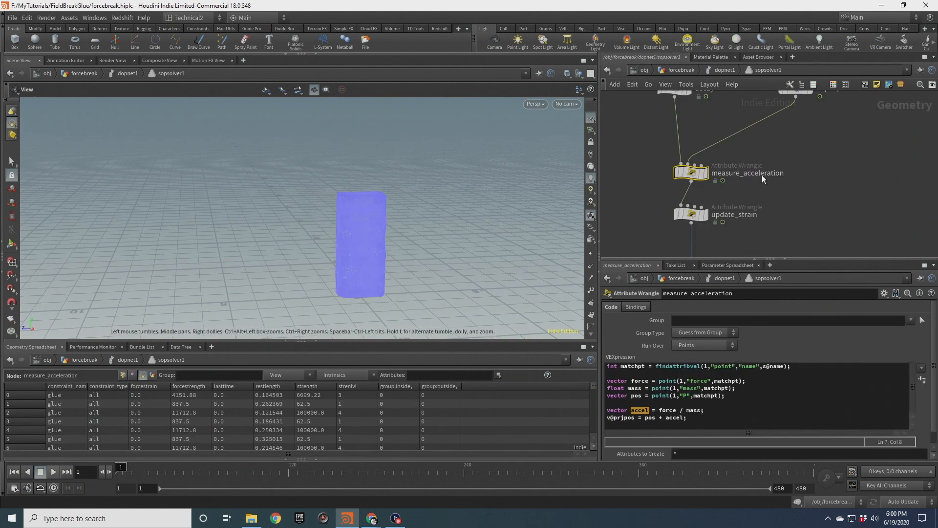
middle_drag(808, 148, 871, 149)
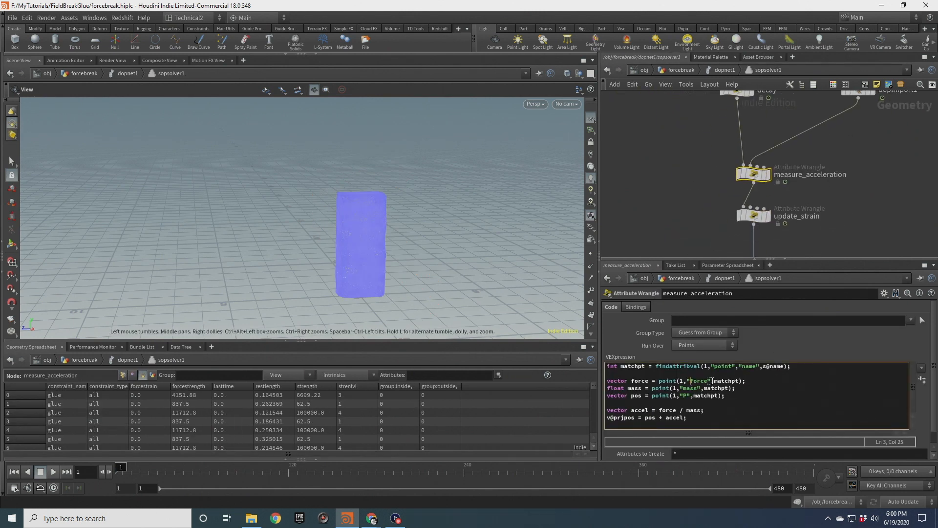
click(706, 73)
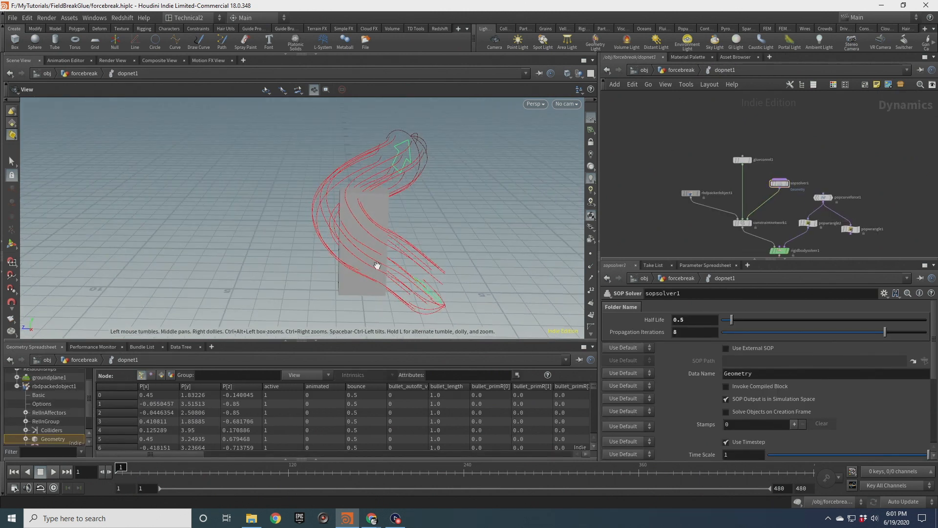
Insert a Gravity Force node between rigidbodysolver1 and merge1 in dopnet1.
middle_drag(739, 251, 745, 153)
scroll(797, 178, up, 2)
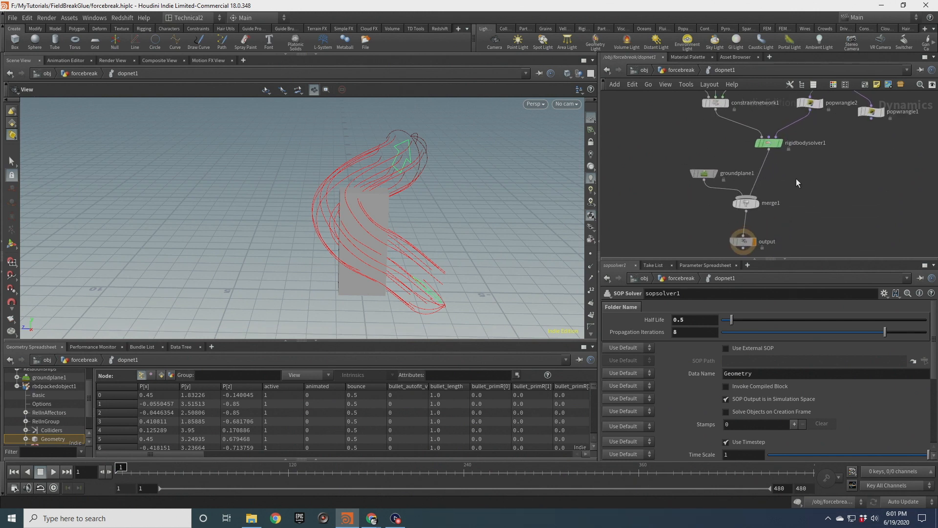
key(Tab)
text(gravity)
key(Return)
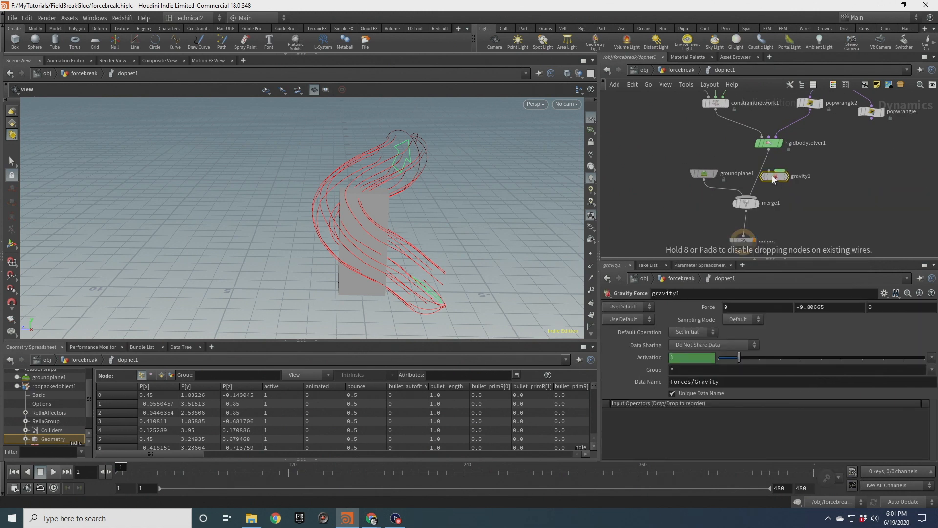
click(775, 175)
drag(771, 178, 761, 175)
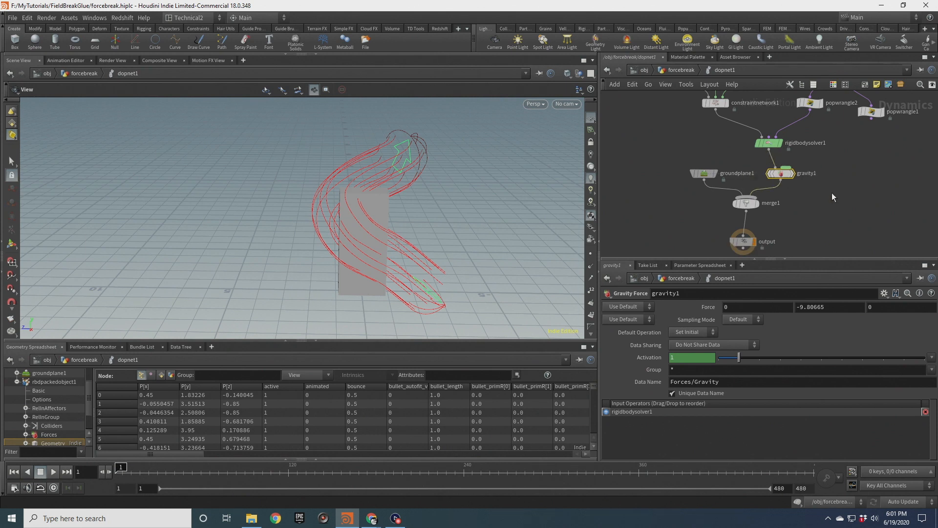
Play the simulation with gravity and inspect the column up close from different sides.
drag(373, 209, 404, 268)
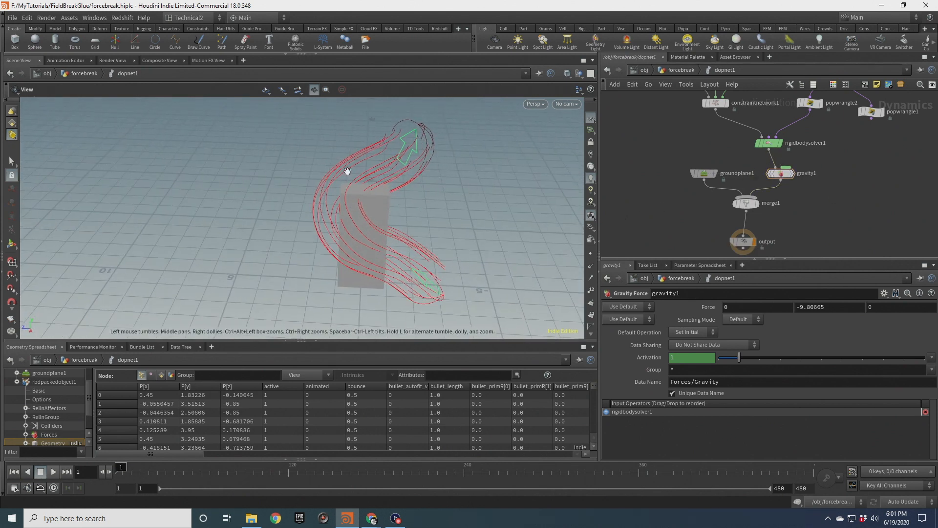
click(44, 473)
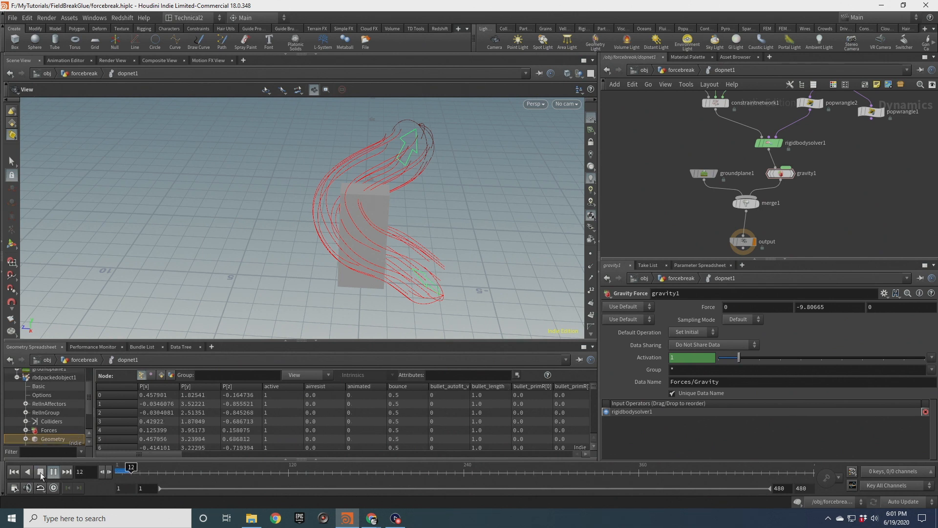
right_drag(325, 272, 402, 197)
drag(402, 197, 435, 258)
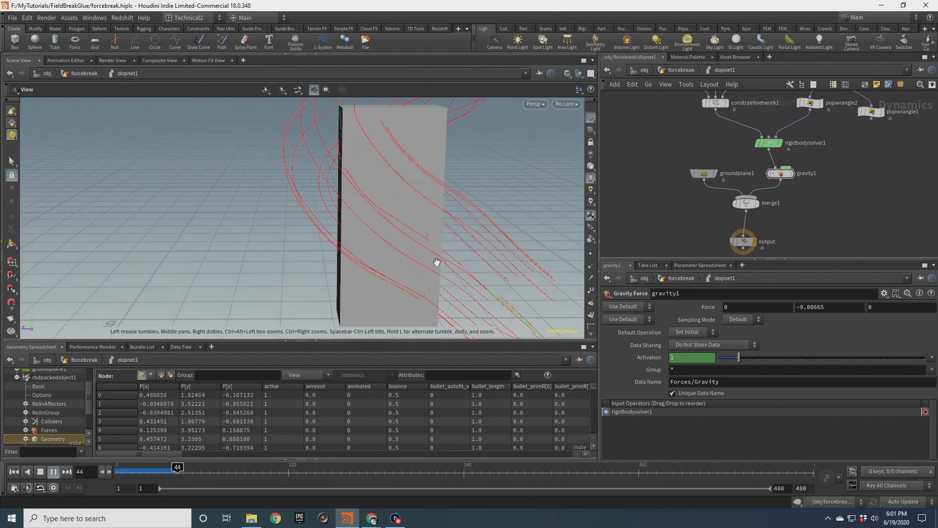
drag(356, 209, 412, 222)
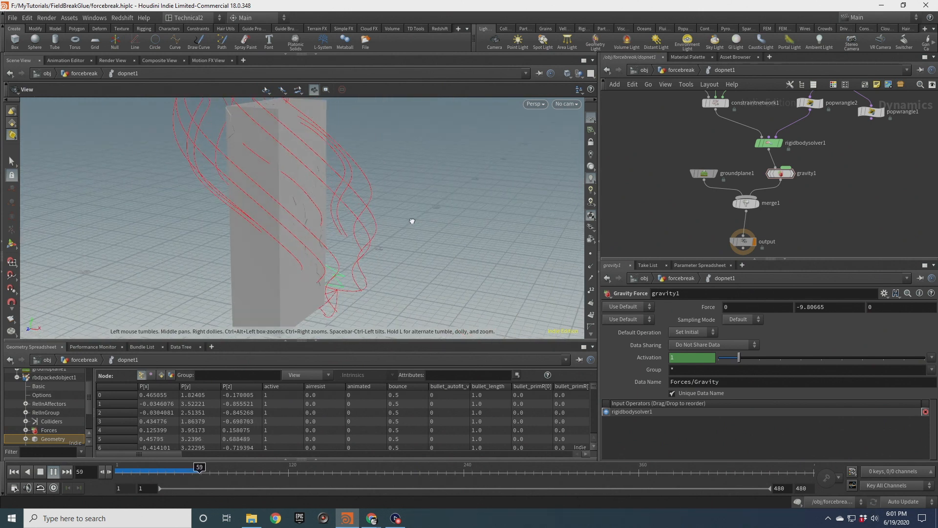
Examine the column from several angles as it collapses under gravity, and stop playback at frame 237.
drag(296, 181, 444, 171)
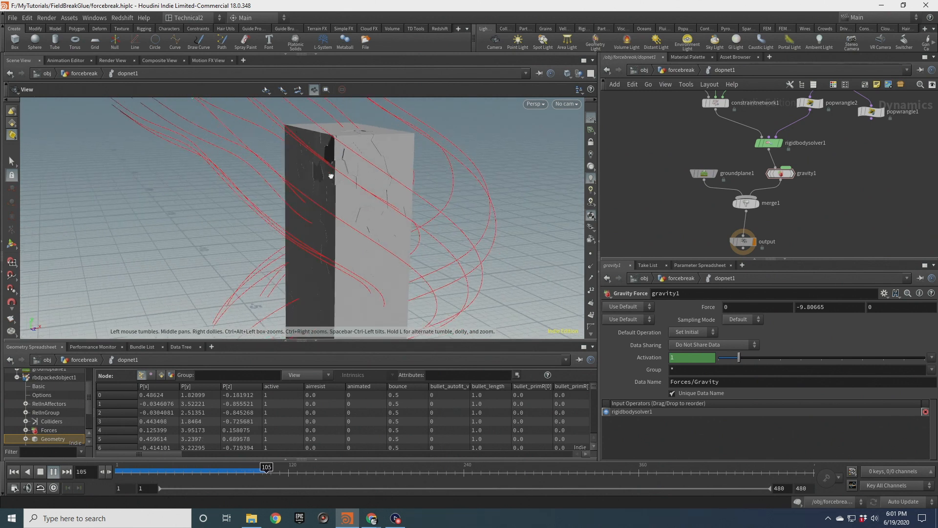
drag(331, 176, 334, 184)
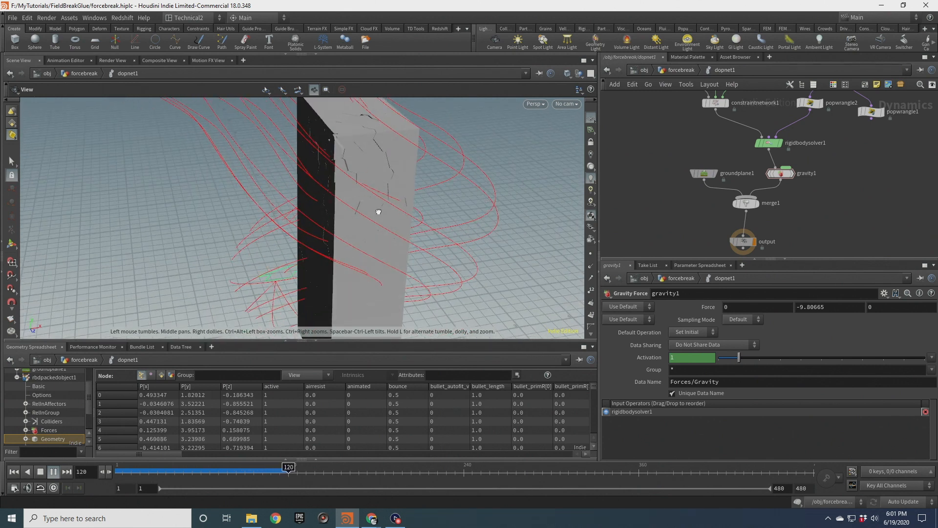
drag(379, 211, 413, 245)
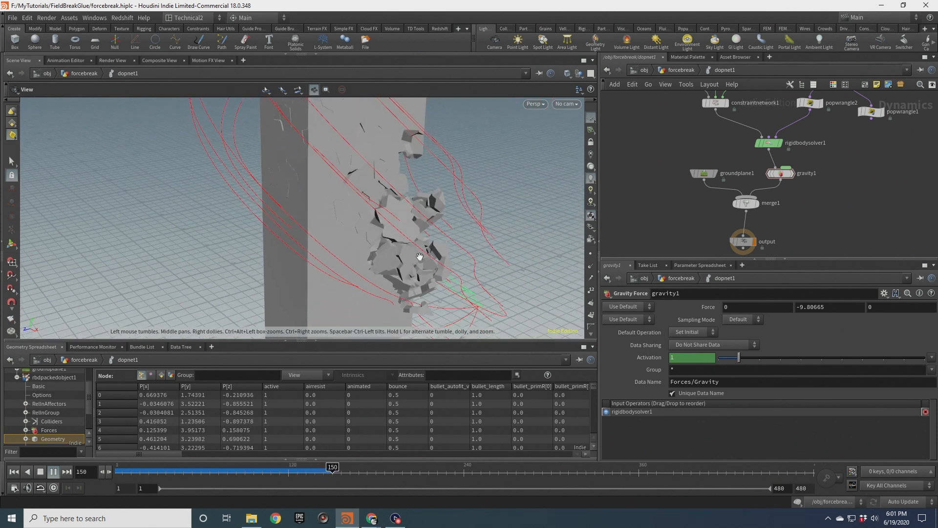
scroll(419, 263, down, 5)
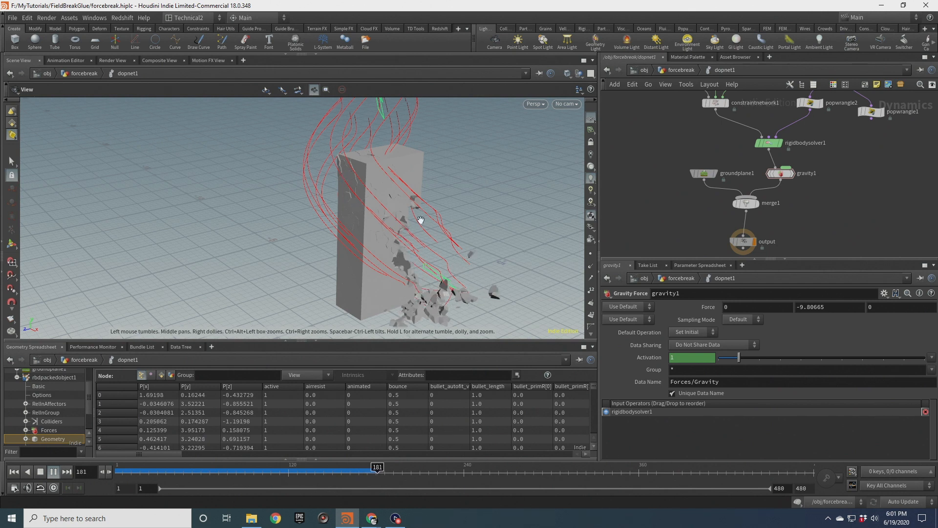
scroll(400, 224, down, 3)
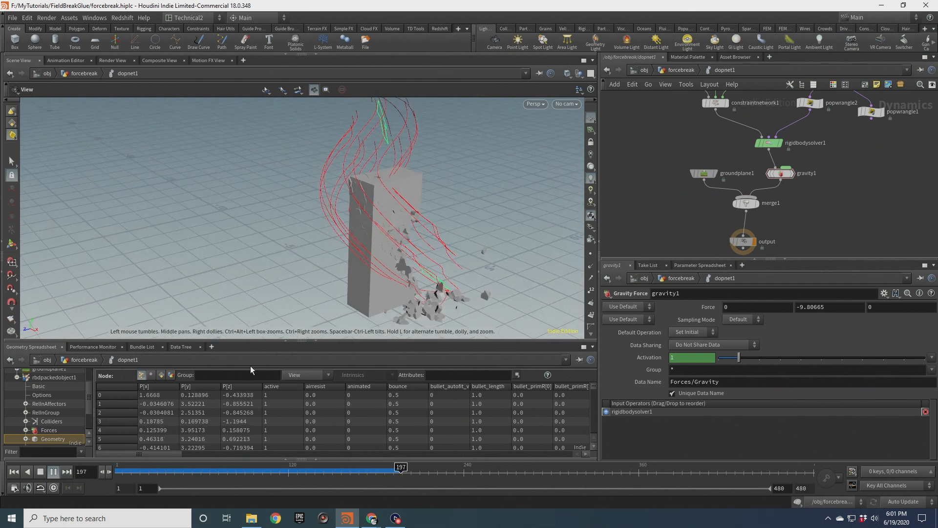
middle_drag(847, 215, 833, 284)
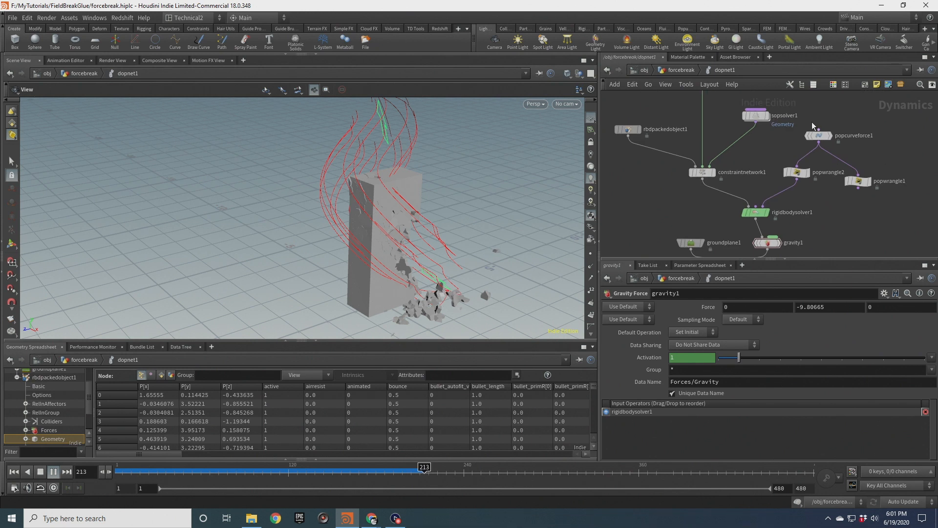
click(837, 143)
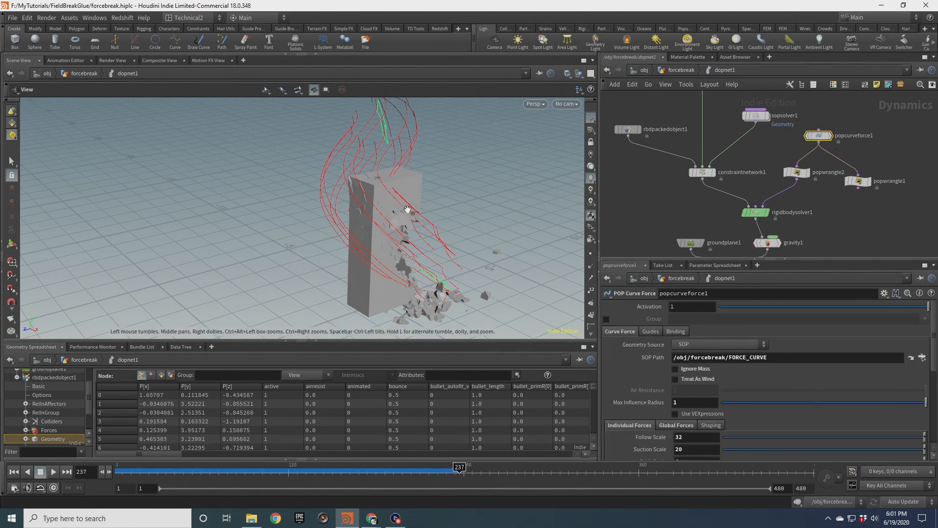
drag(349, 136, 406, 184)
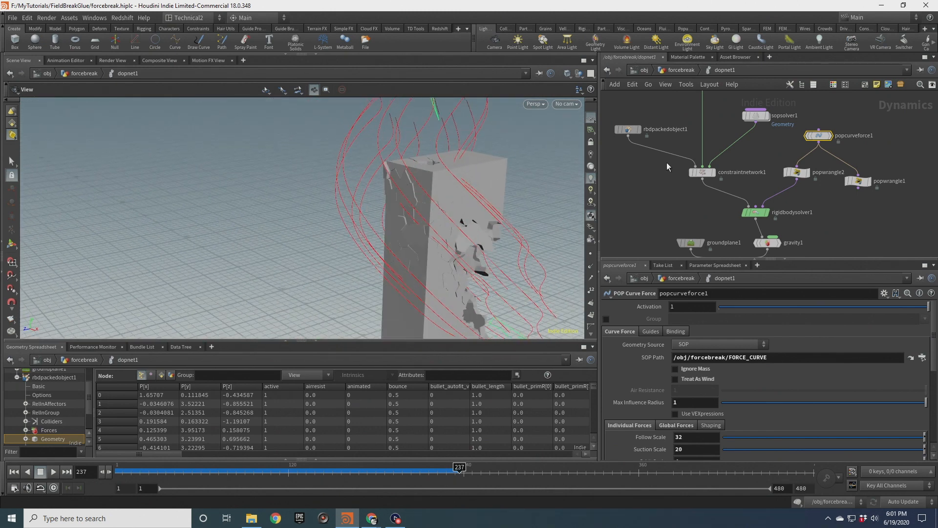
Review the measure_acceleration wrangle code inside sopsolver1, return to dopnet1 and look over the collapsed column.
middle_drag(767, 146, 765, 194)
click(755, 162)
double_click(756, 164)
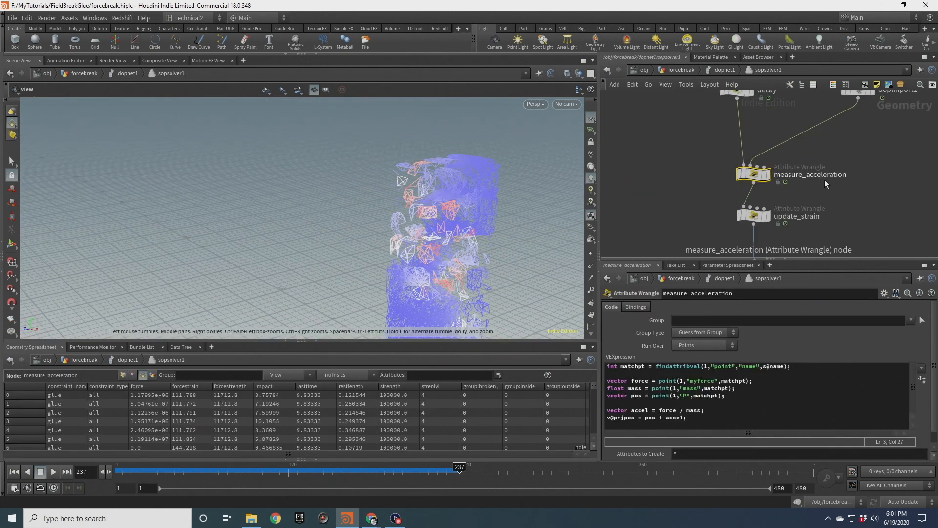
click(720, 69)
drag(465, 229, 448, 264)
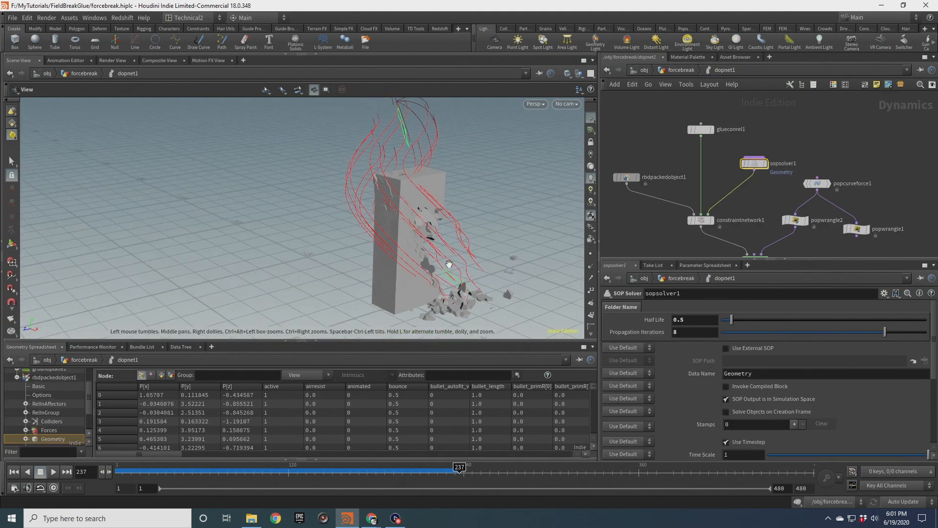
drag(386, 179, 341, 171)
drag(430, 227, 298, 203)
Connect popwrangle1's output to rigidbodysolver1 in place of popwrangle2 in dopnet1.
scroll(860, 206, up, 5)
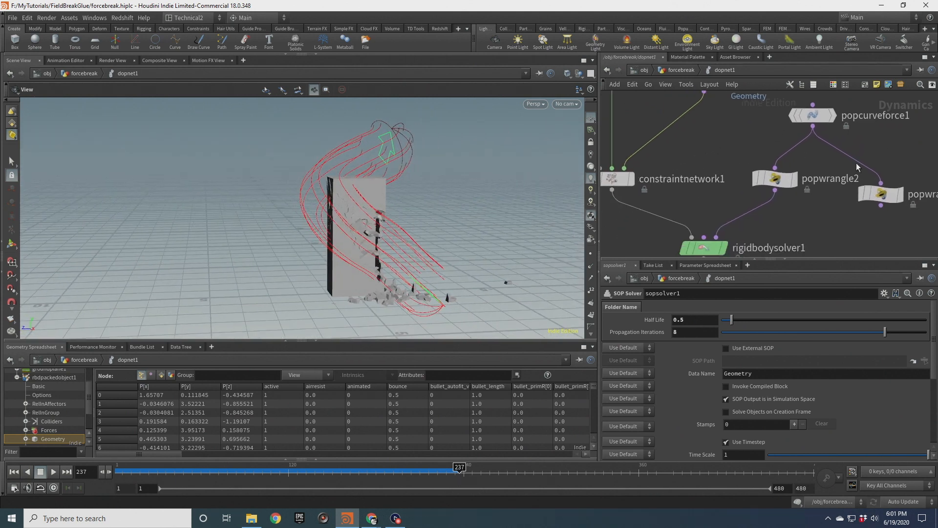
drag(891, 195, 717, 237)
click(812, 116)
Delete the gravity1 node between rigidbodysolver1 and merge1.
scroll(766, 172, down, 6)
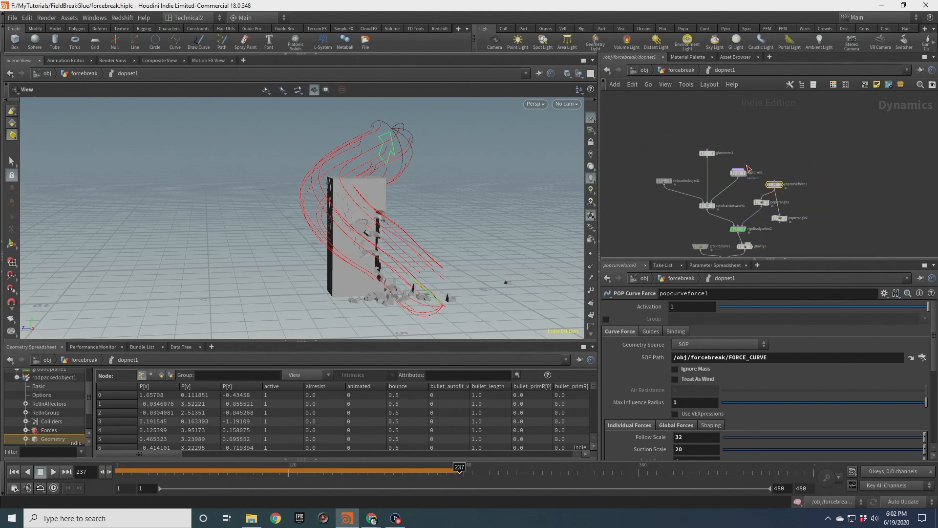
drag(739, 184, 737, 182)
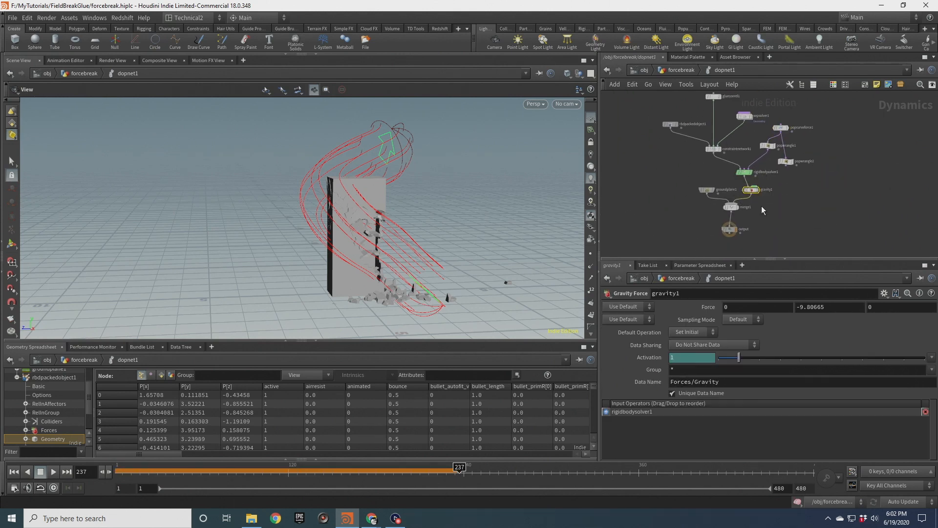
key(Delete)
Open the "myforce" attribute name for editing in sopsolver1's measure_acceleration wrangle, and return to dopnet1.
middle_drag(812, 197, 818, 228)
scroll(733, 128, up, 3)
double_click(757, 157)
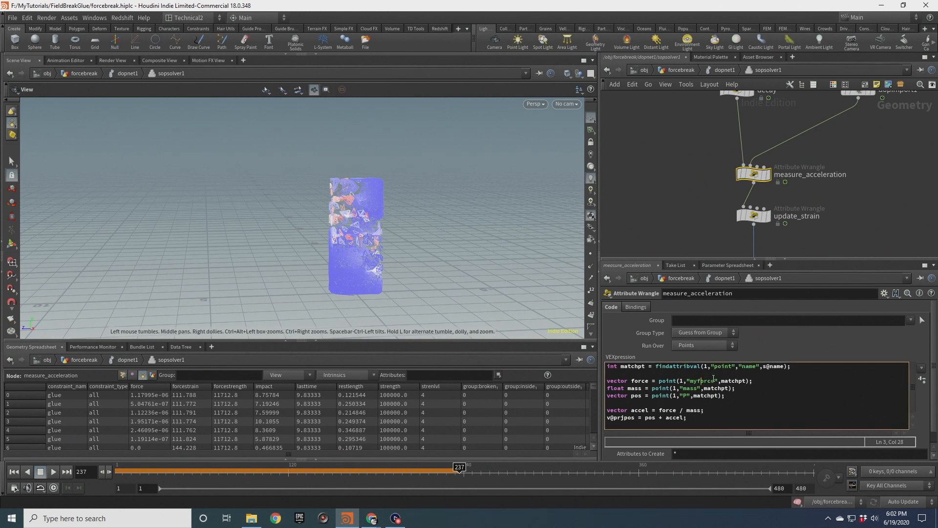
click(725, 70)
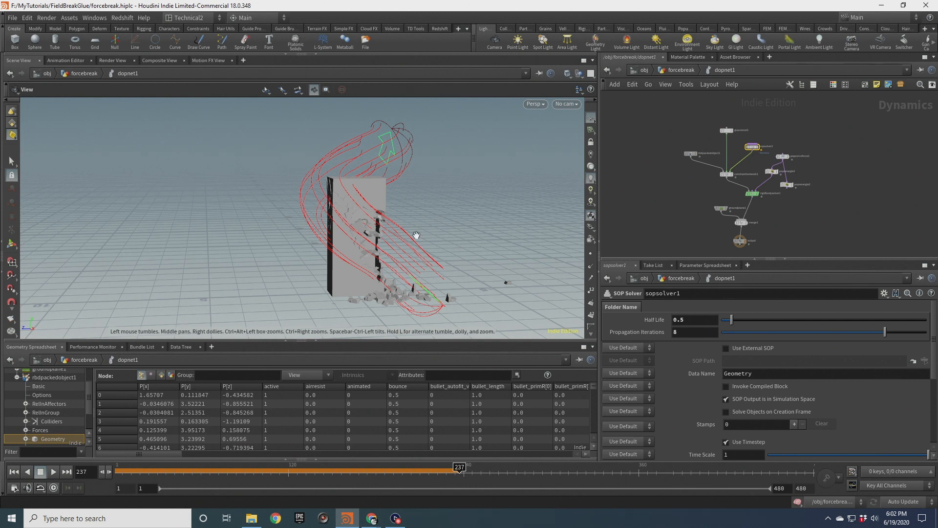
Rewind the simulation to frame 1 and delete the unused popwrangle2 node from dopnet1.
click(14, 472)
drag(430, 215, 302, 206)
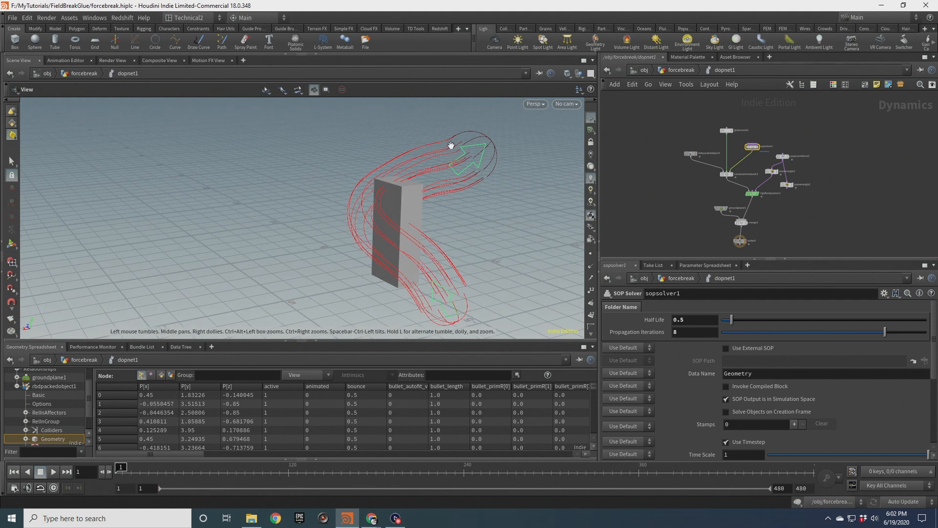
scroll(808, 200, up, 3)
click(760, 179)
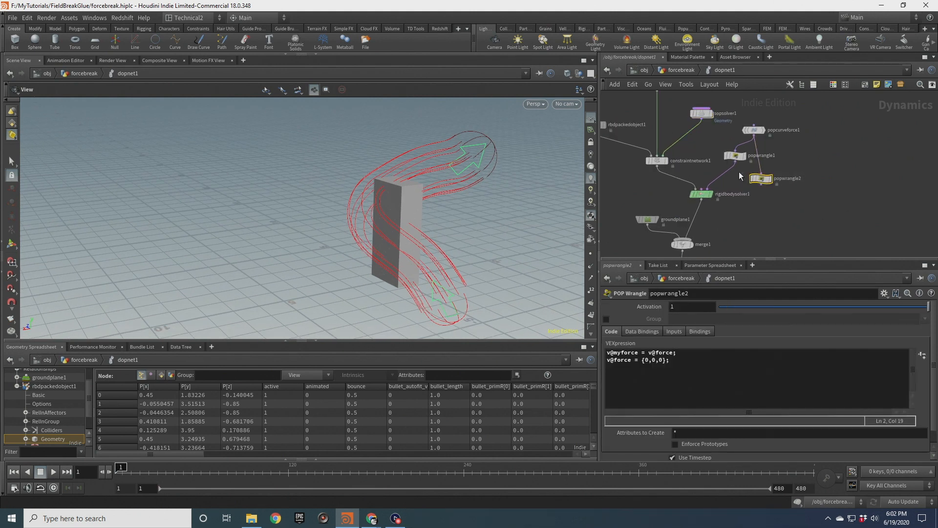
key(Delete)
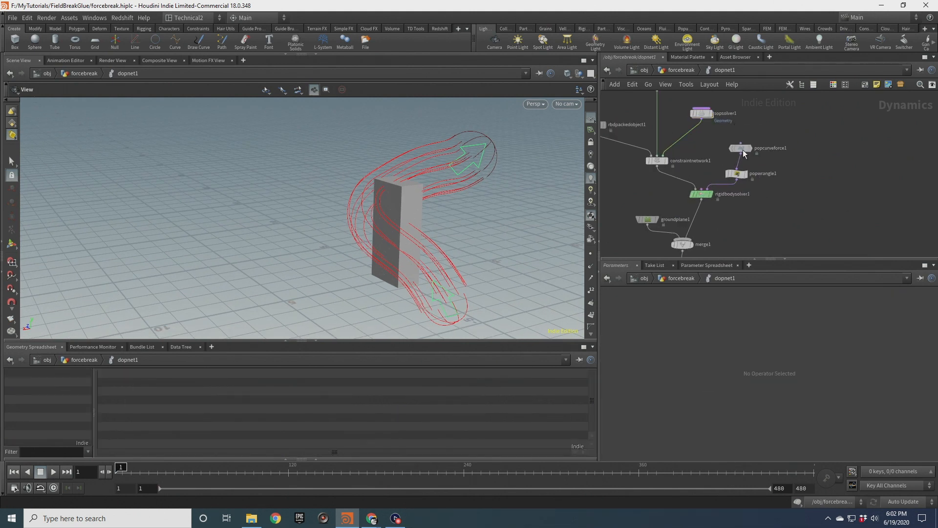
click(742, 150)
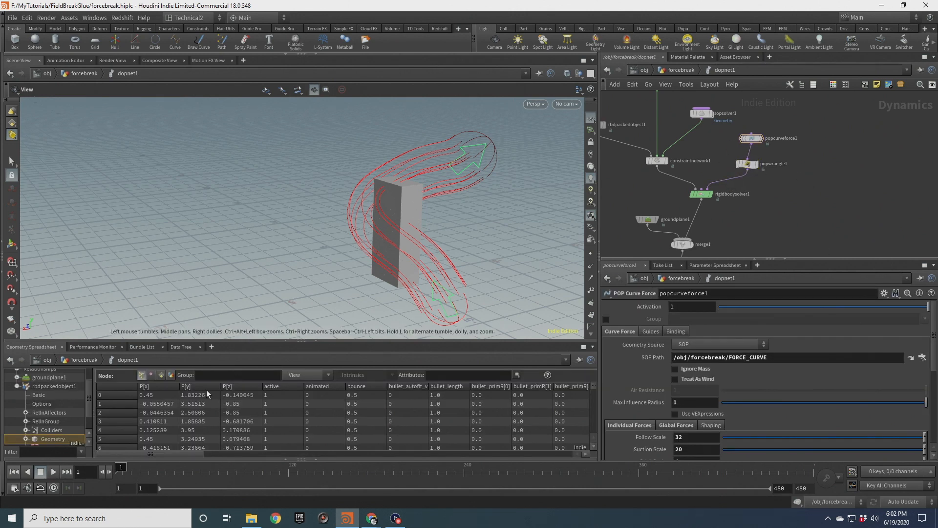
Play the simulation without gravity and examine the column's breakup along the force curve from different sides.
click(51, 472)
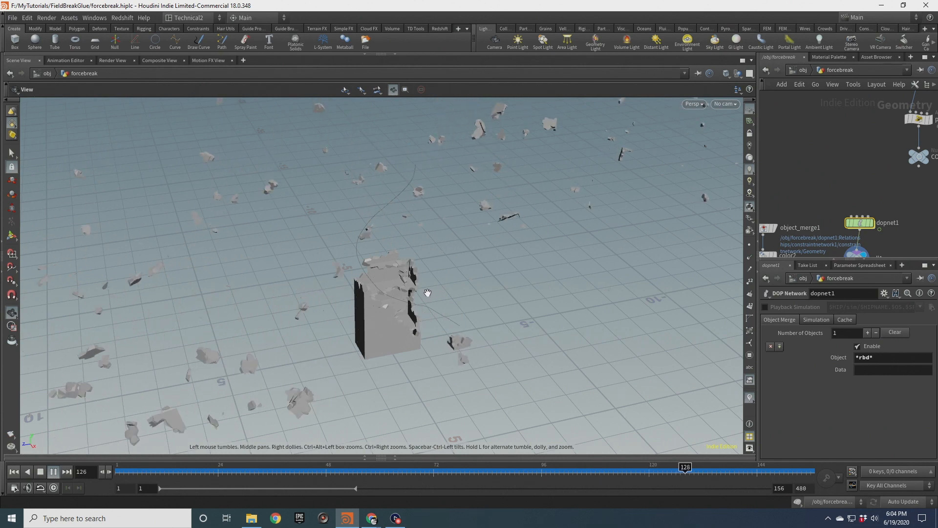
drag(419, 285, 486, 260)
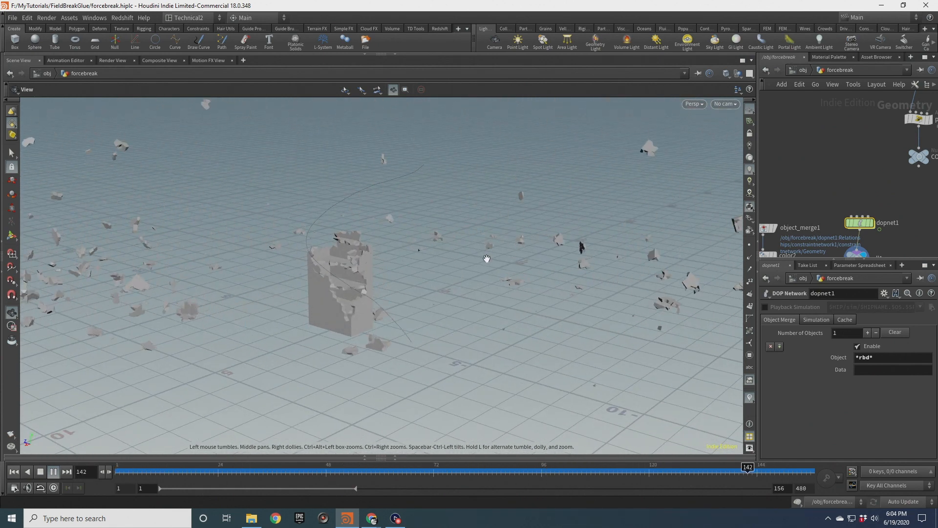
middle_drag(387, 276, 431, 310)
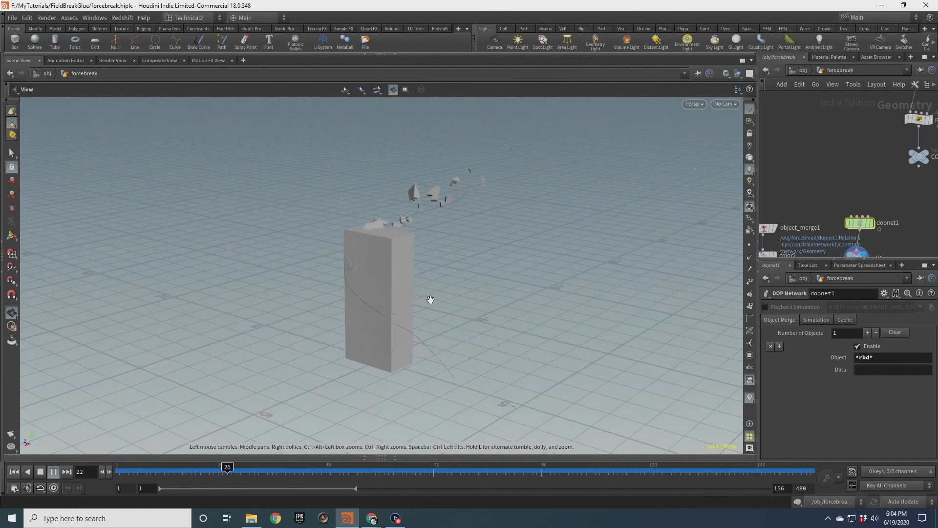
drag(430, 300, 108, 297)
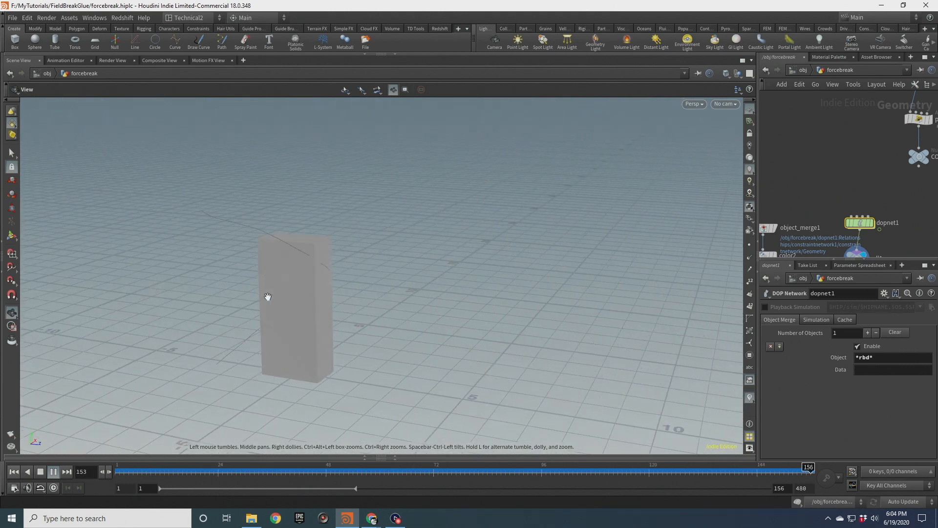
middle_drag(266, 298, 397, 280)
drag(398, 280, 325, 278)
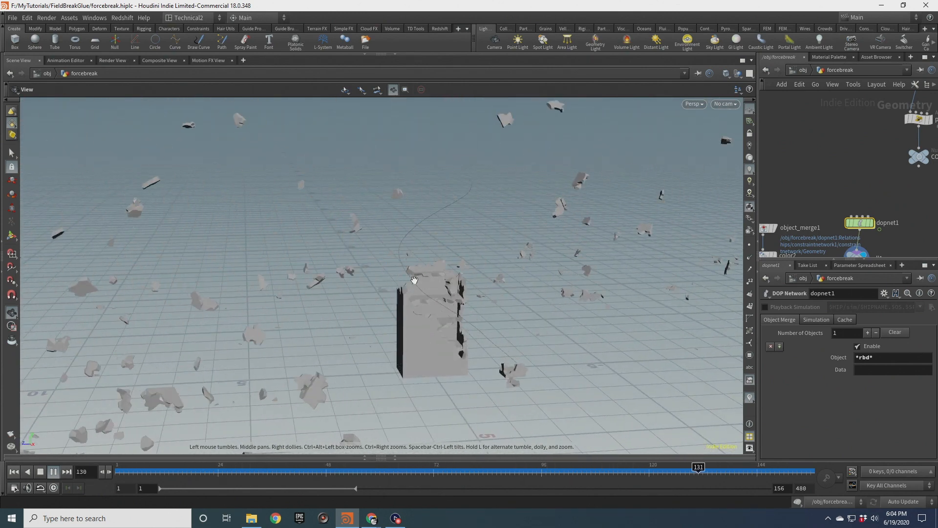